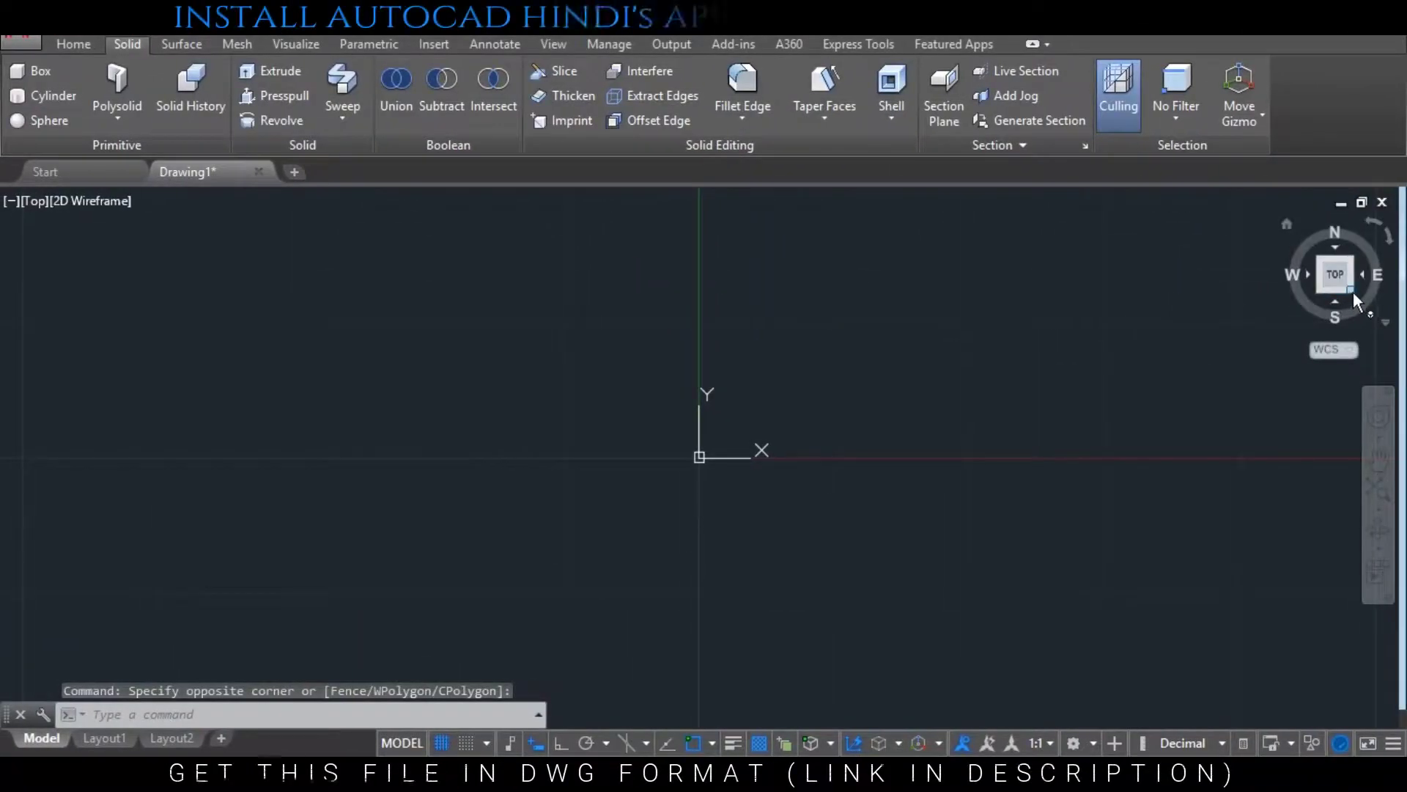
Switch to SE Isometric view and set the drawing units to Architectural
{"action": "left_click", "coordinate": [1352, 290]}
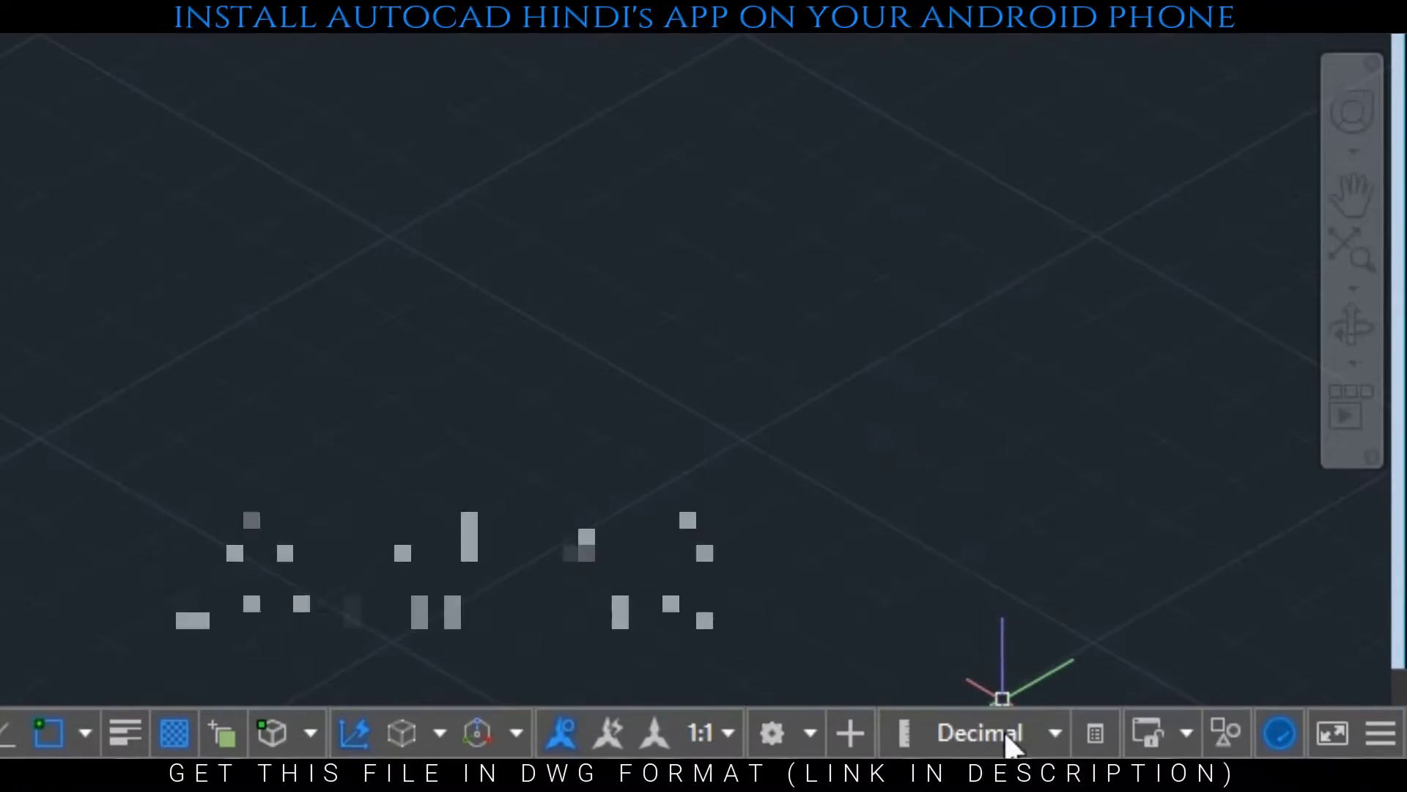
{"action": "left_click", "coordinate": [1008, 744]}
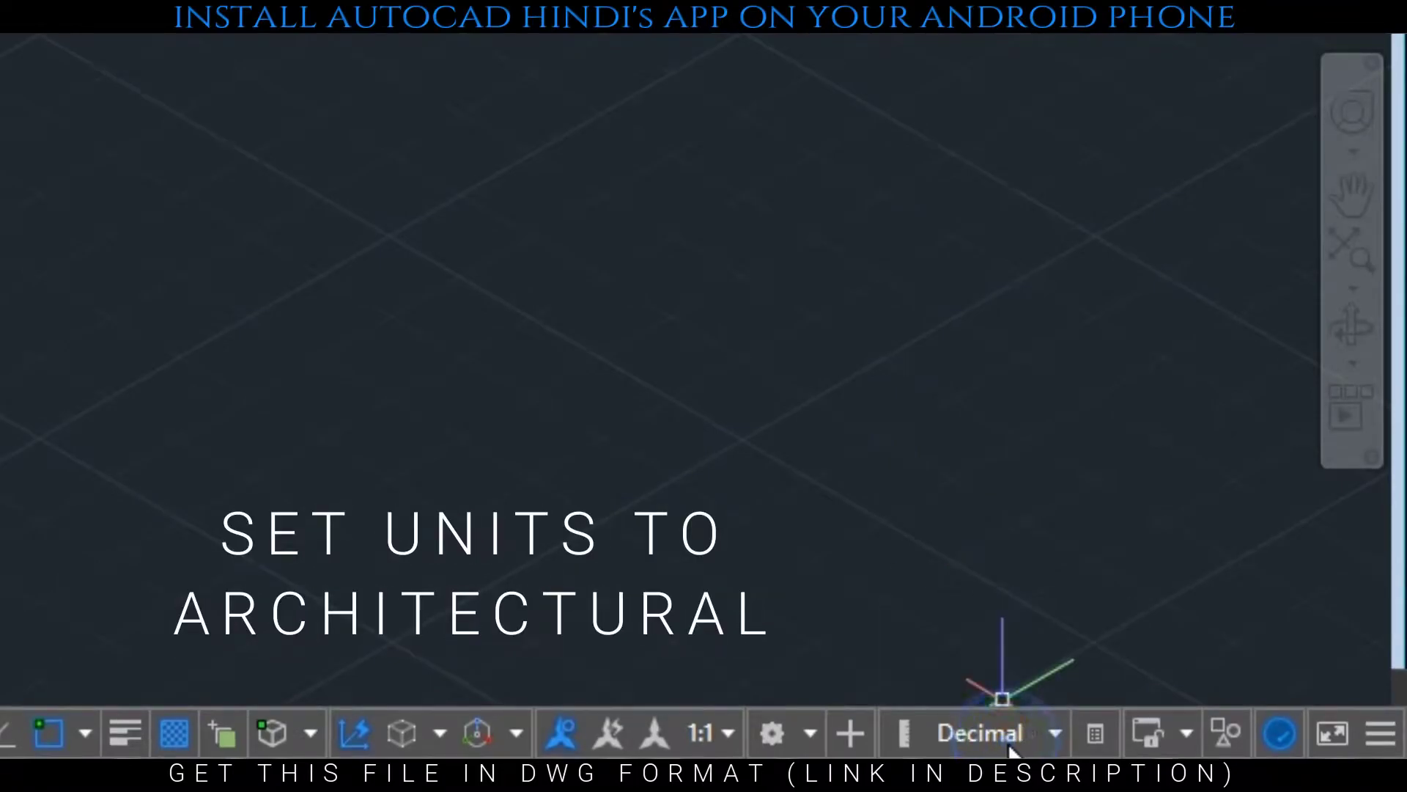
{"action": "left_click", "coordinate": [1054, 732]}
{"action": "left_click", "coordinate": [1033, 500]}
{"action": "type", "text": "e"}
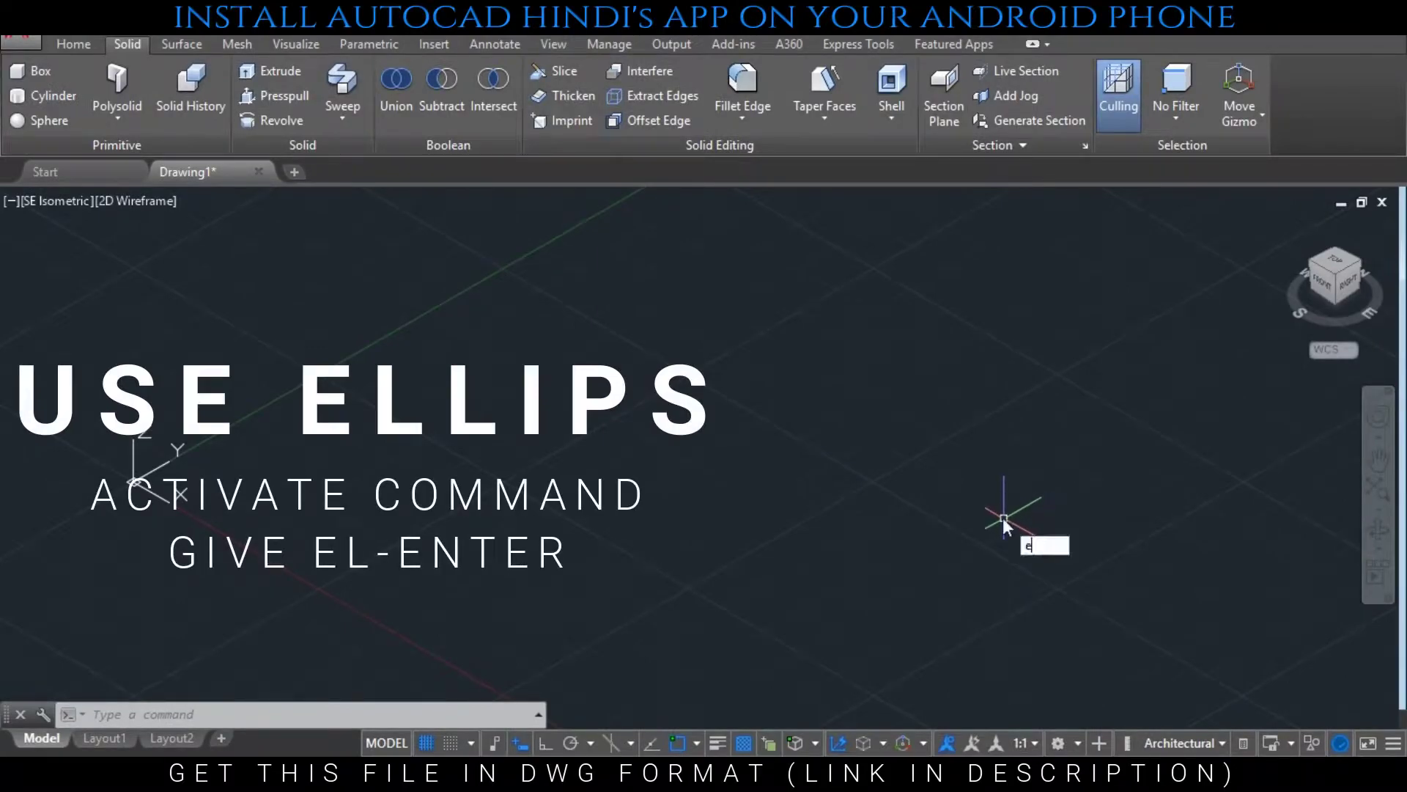
Draw an ellipse beside the origin with a 5' first axis and 1'6 other-axis distance
{"action": "type", "text": "l"}
{"action": "key", "text": "Return"}
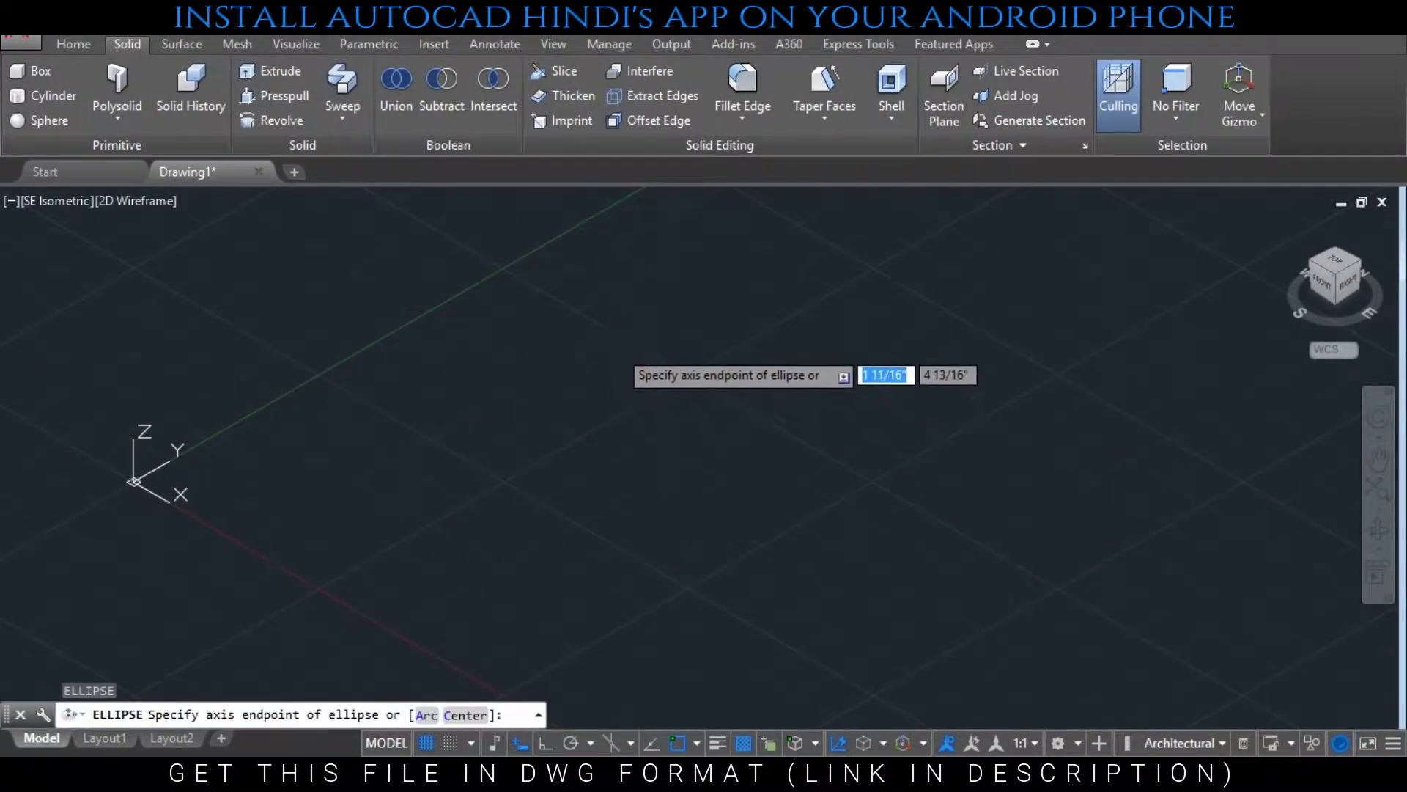
{"action": "left_click", "coordinate": [617, 349]}
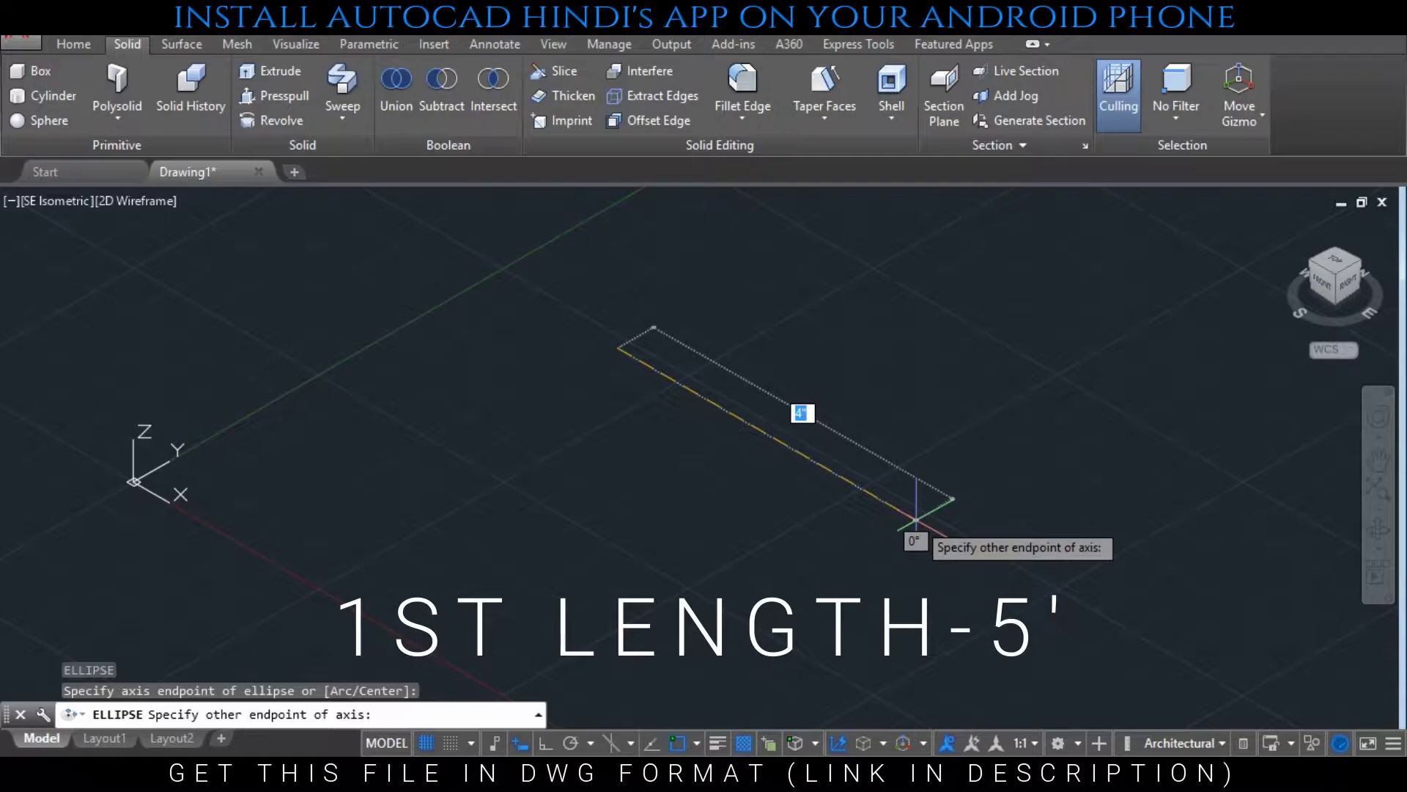
{"action": "type", "text": "5'"}
{"action": "key", "text": "Return"}
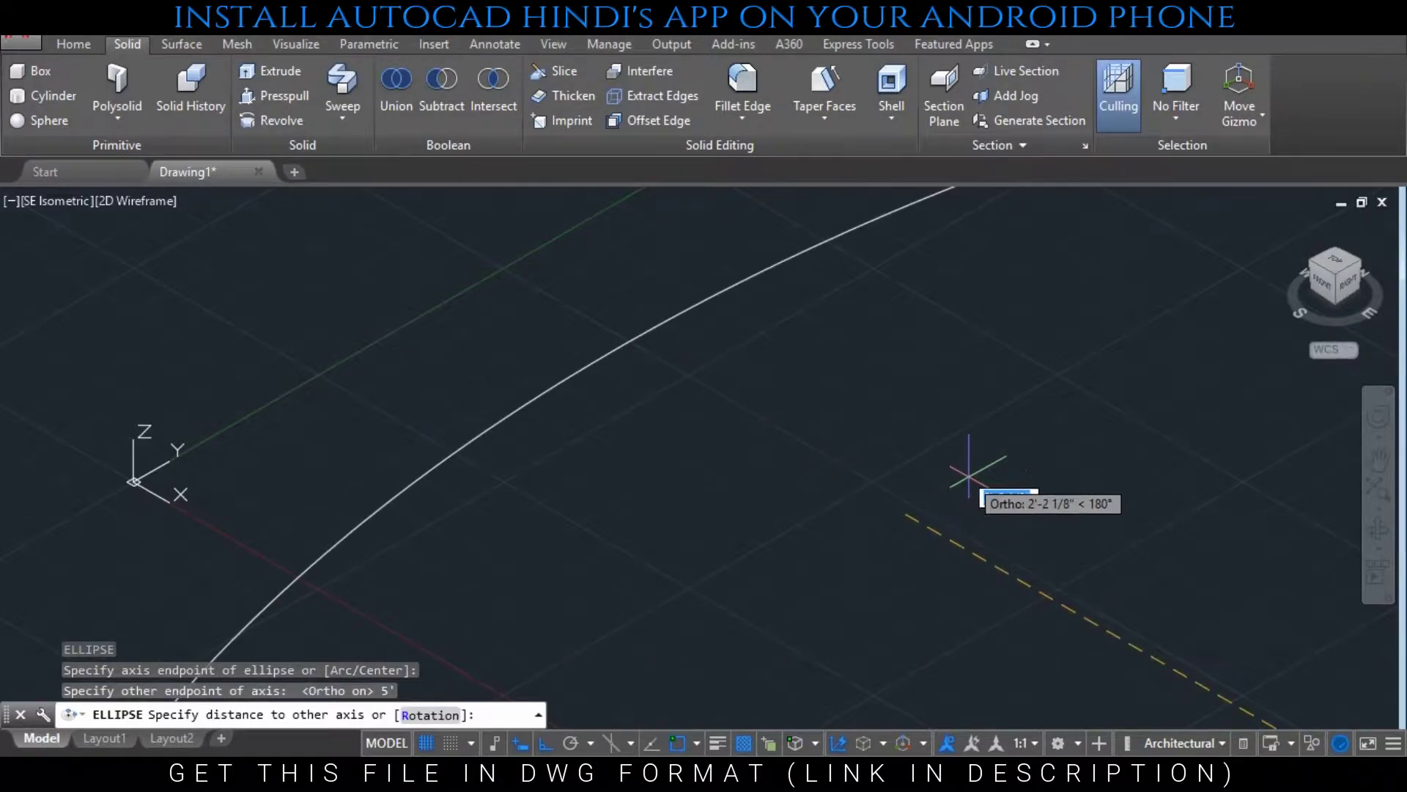
{"action": "scroll", "coordinate": [983, 492], "scroll_direction": "down", "scroll_amount": 3}
{"action": "scroll", "coordinate": [1027, 504], "scroll_direction": "down", "scroll_amount": 5}
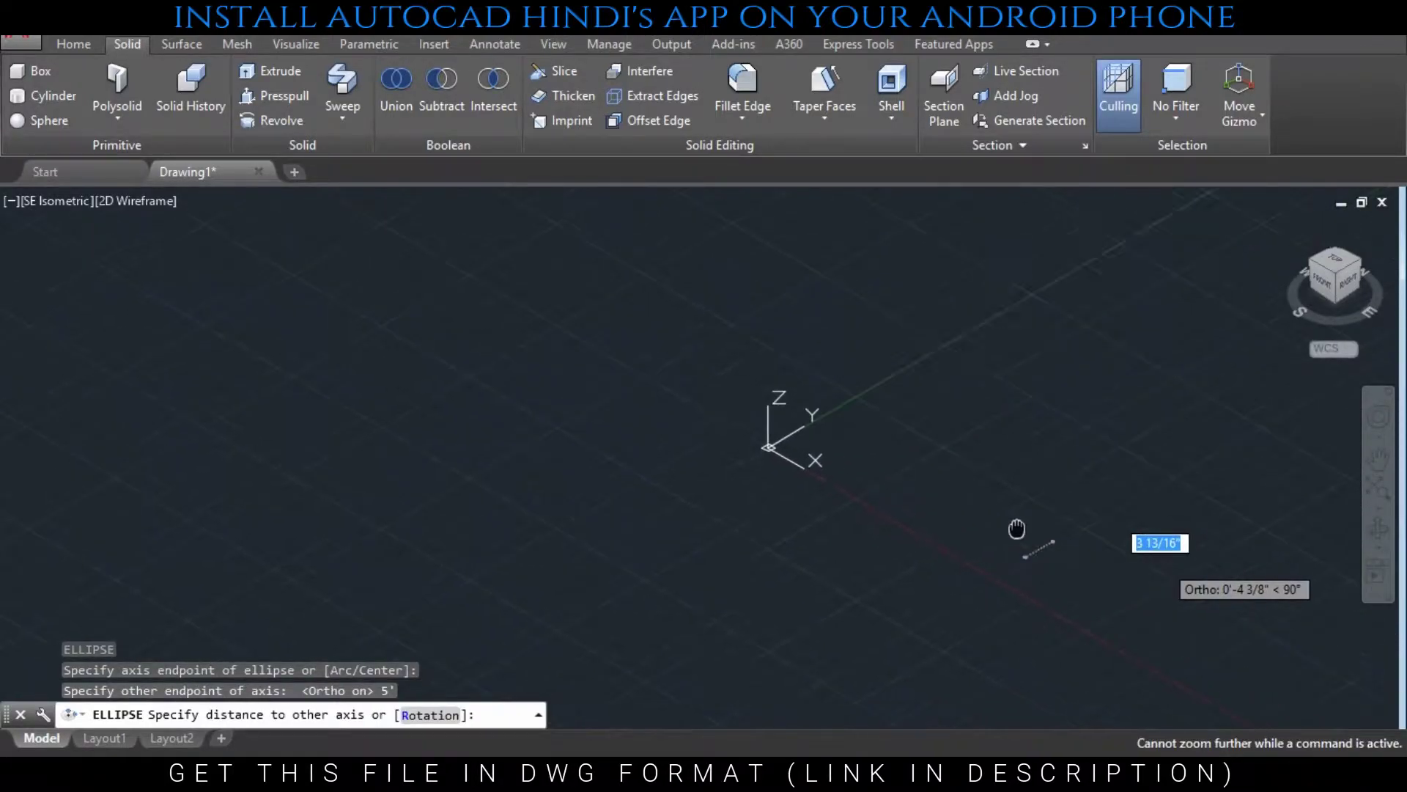
{"action": "type", "text": "1"}
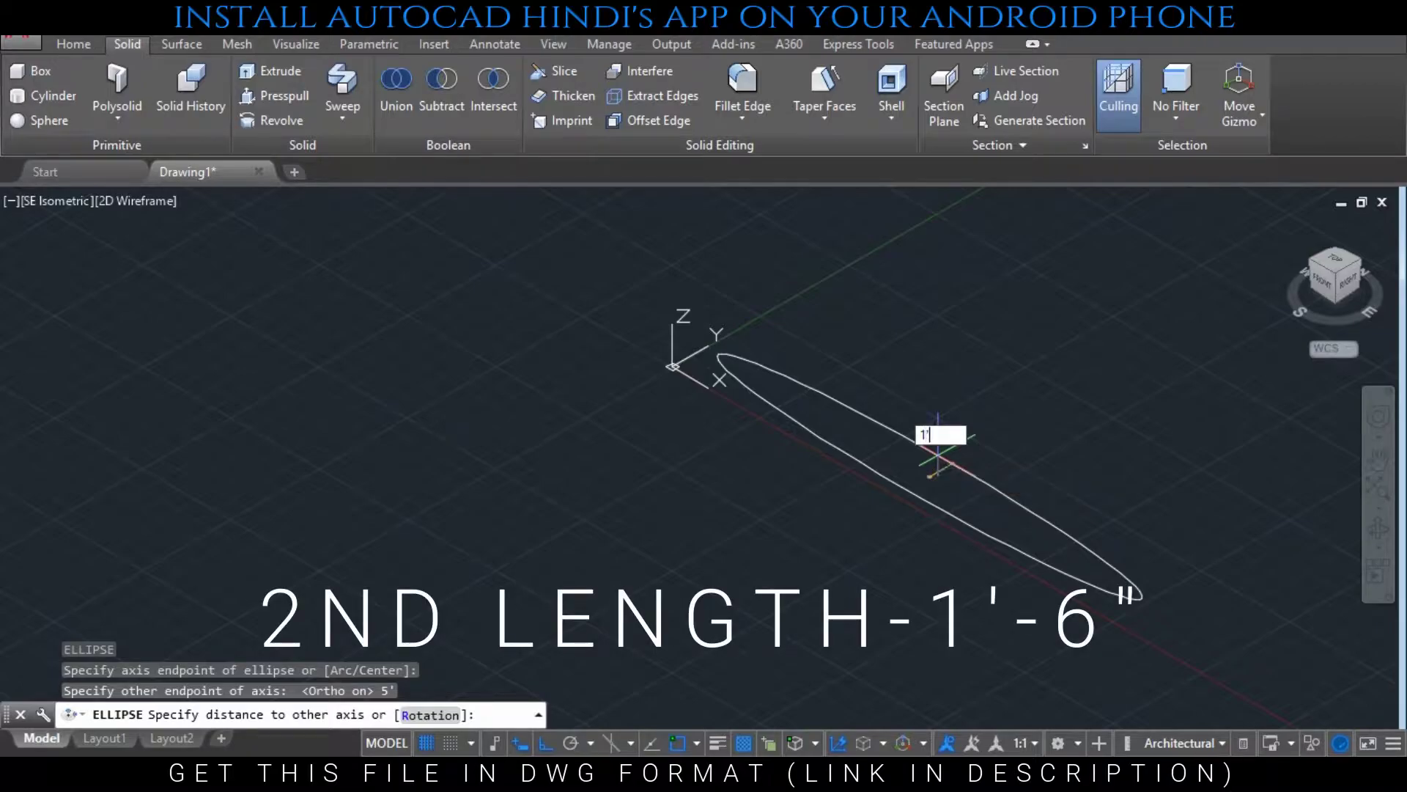
{"action": "key", "text": "Return"}
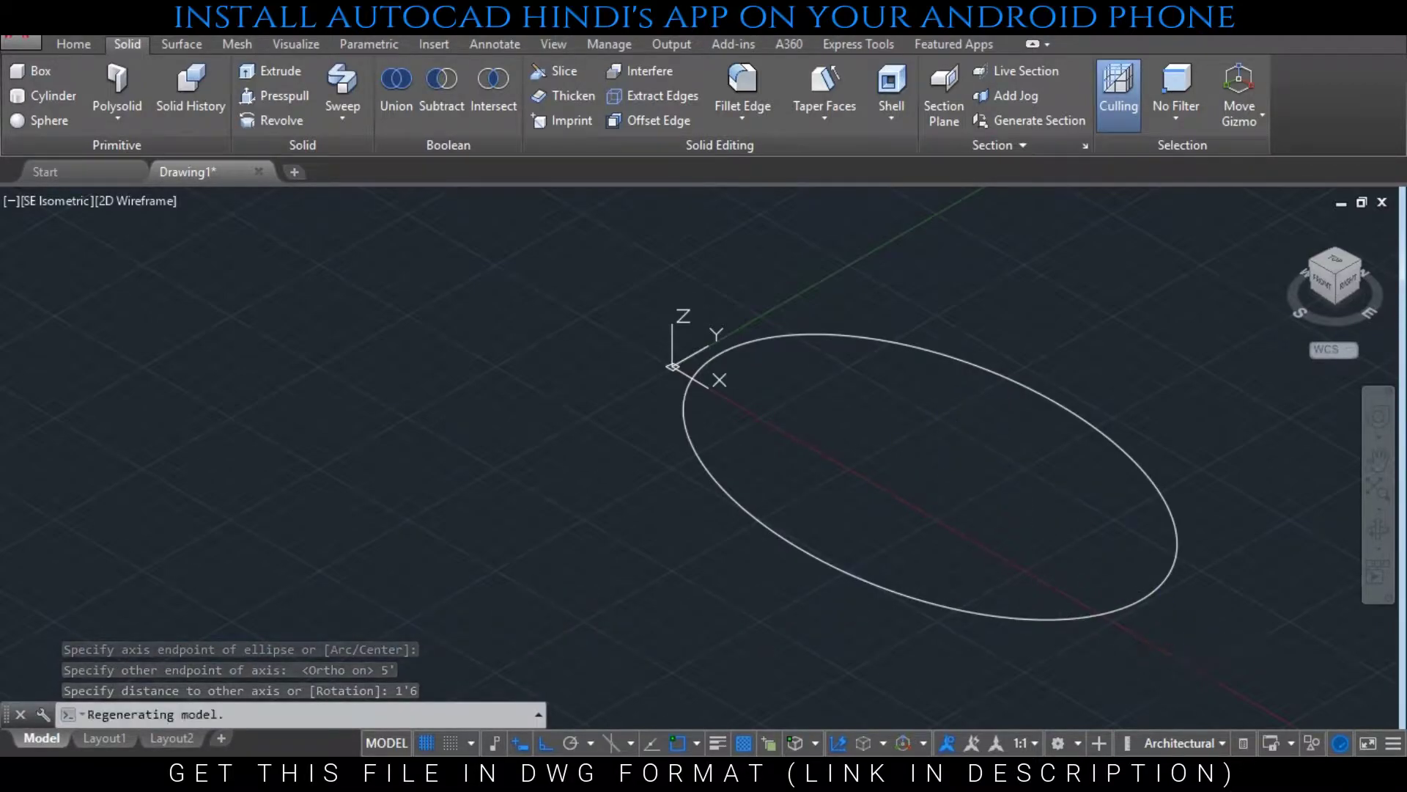
{"action": "scroll", "coordinate": [1131, 587], "scroll_direction": "down", "scroll_amount": 4}
Copy the ellipse to three points in a straight row beside the original
{"action": "type", "text": "ct o"}
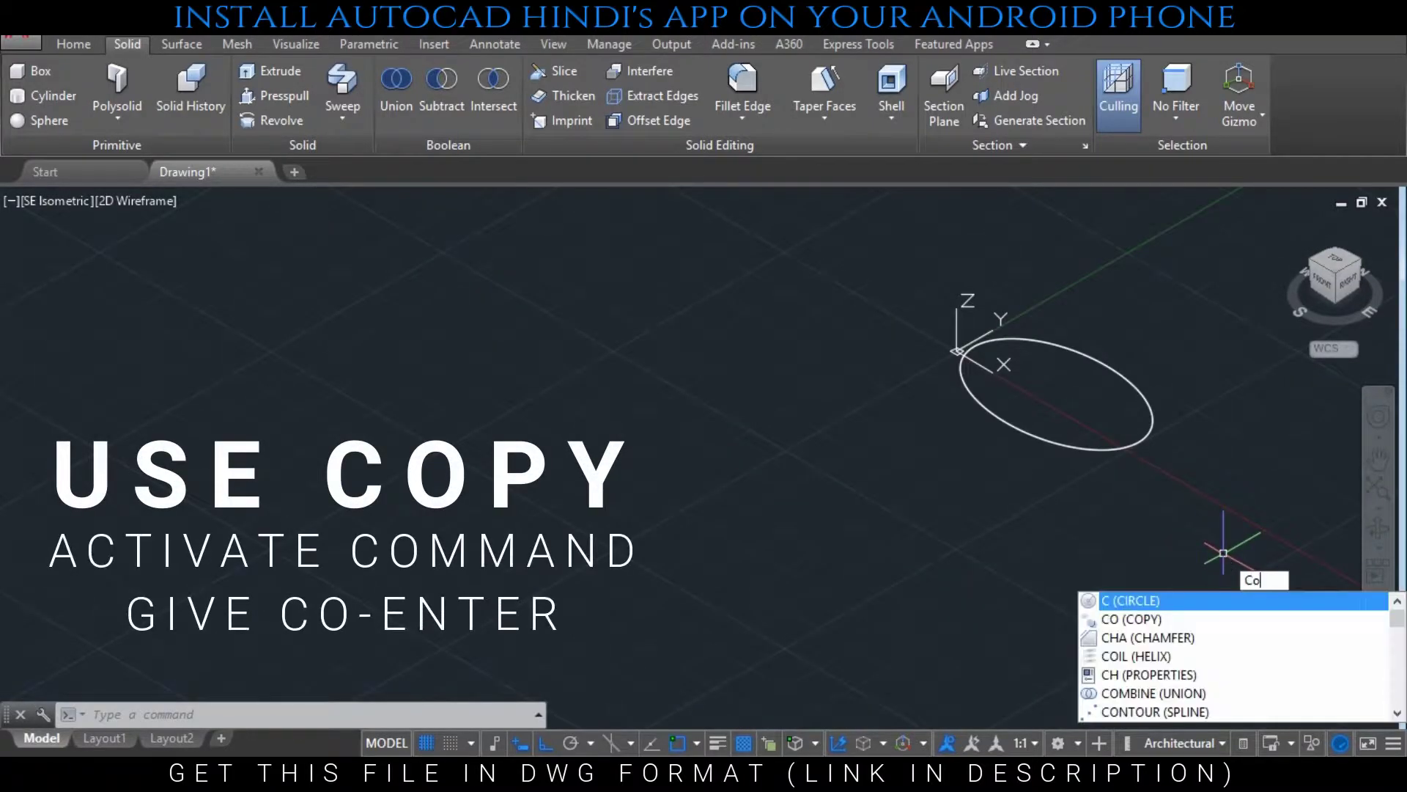
{"action": "key", "text": "Return"}
{"action": "left_click", "coordinate": [1187, 516]}
{"action": "left_click", "coordinate": [1092, 410]}
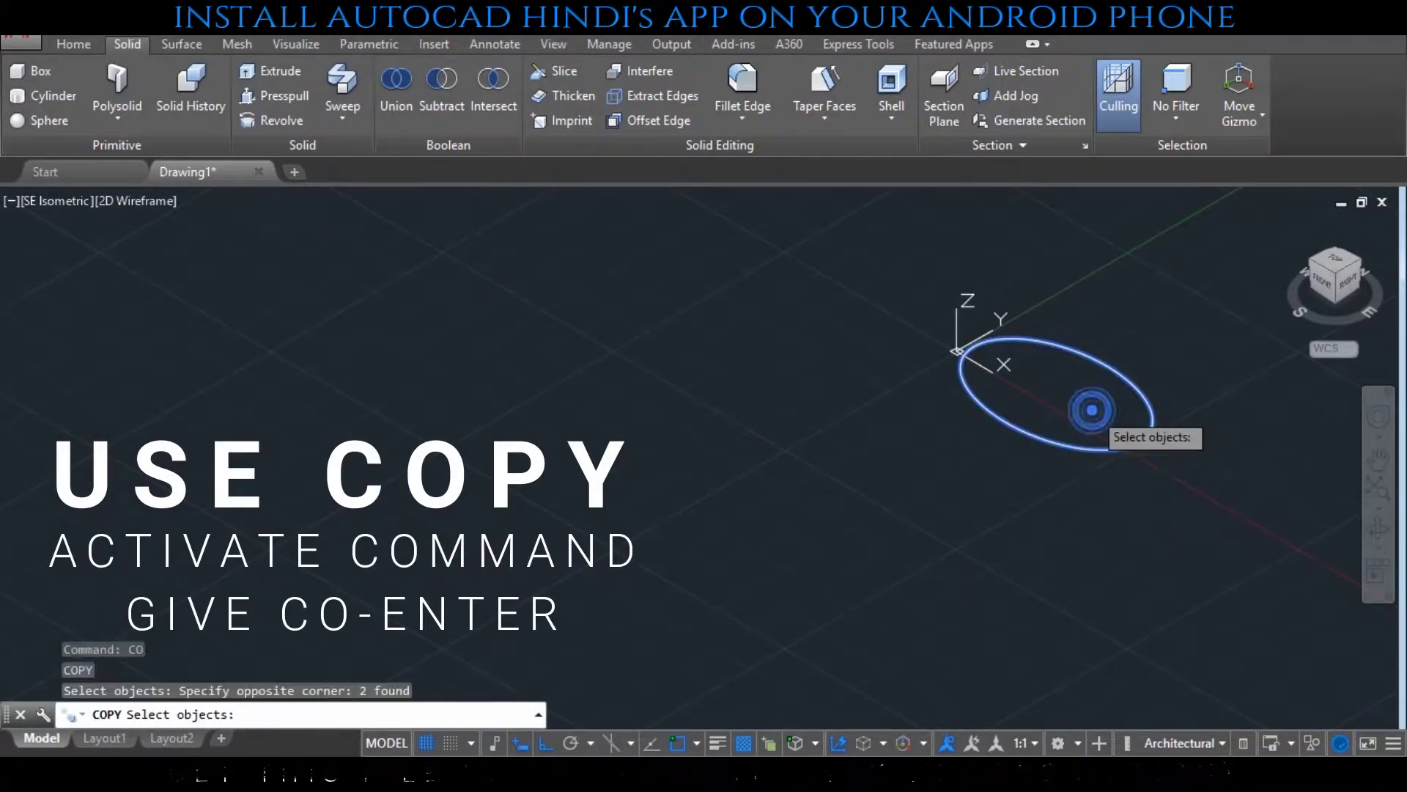
{"action": "key", "text": "Return"}
{"action": "left_click", "coordinate": [1229, 456]}
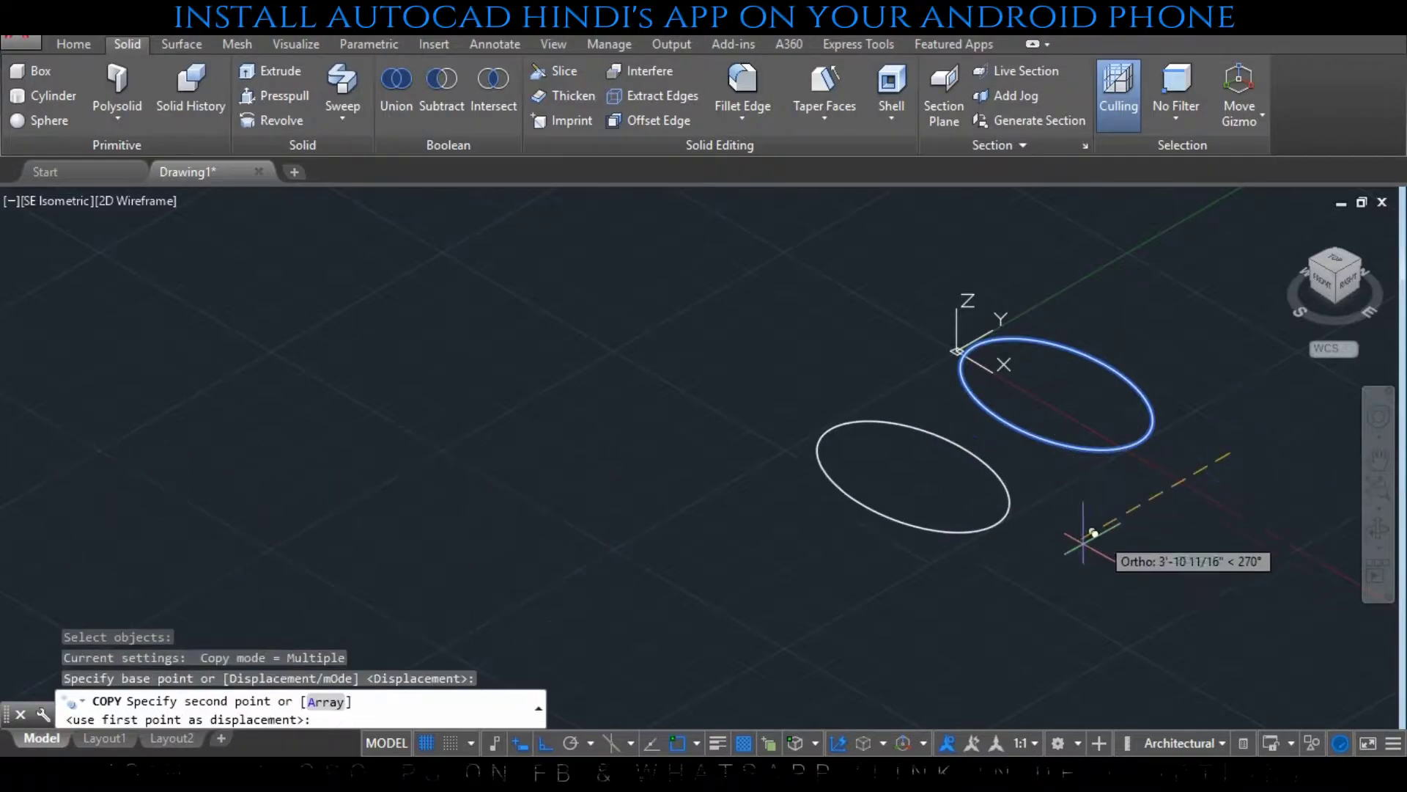
{"action": "left_click", "coordinate": [1106, 524]}
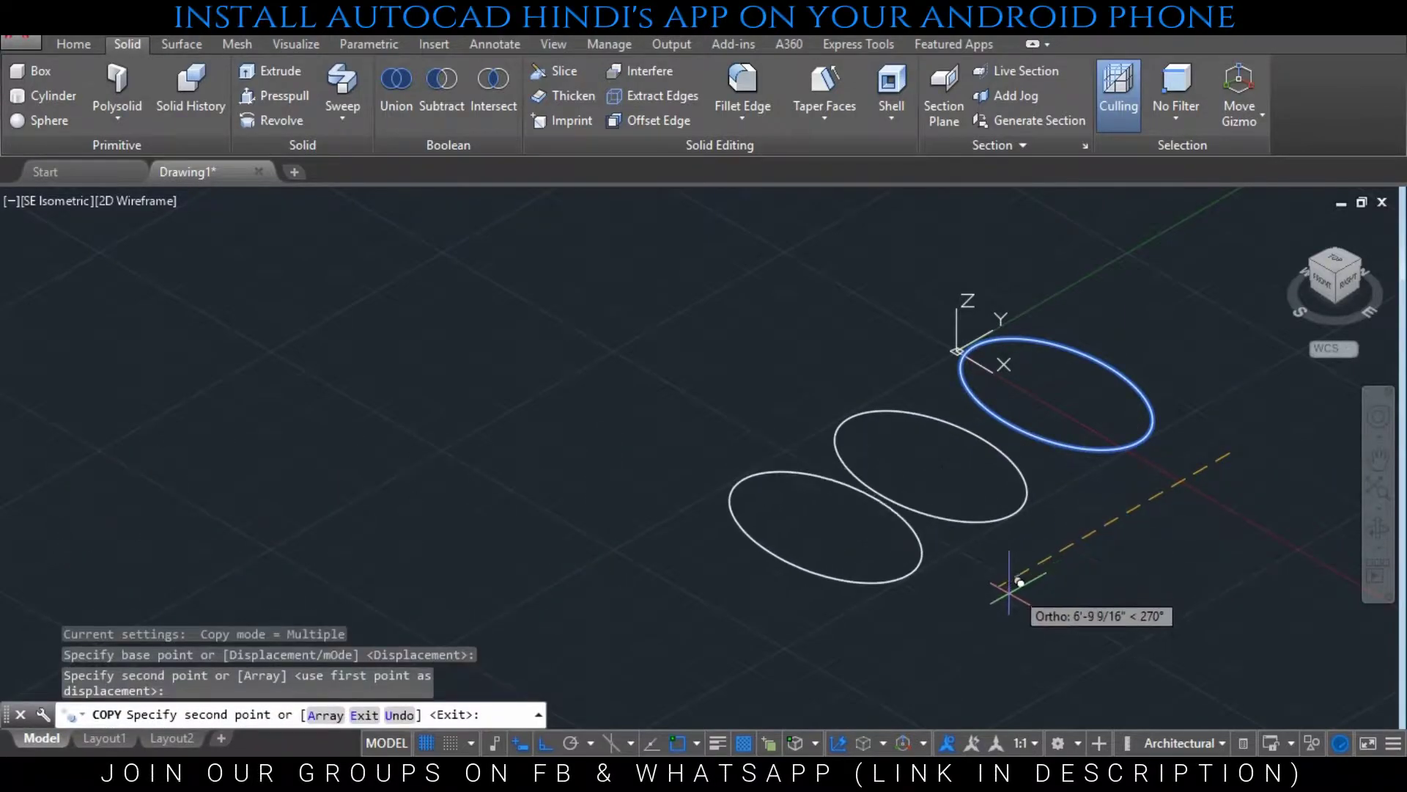
{"action": "left_click", "coordinate": [978, 601]}
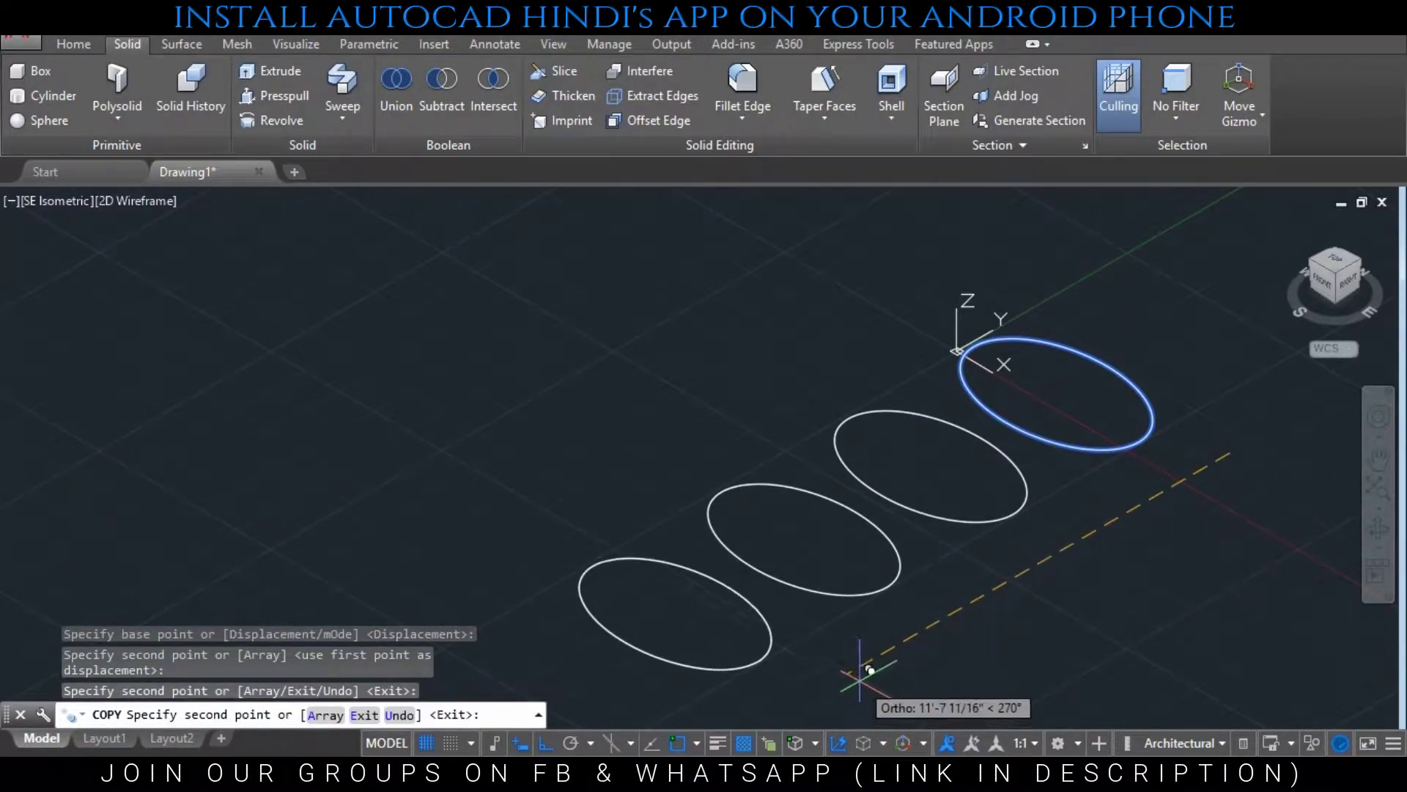
{"action": "left_click", "coordinate": [853, 674]}
{"action": "key", "text": "Escape"}
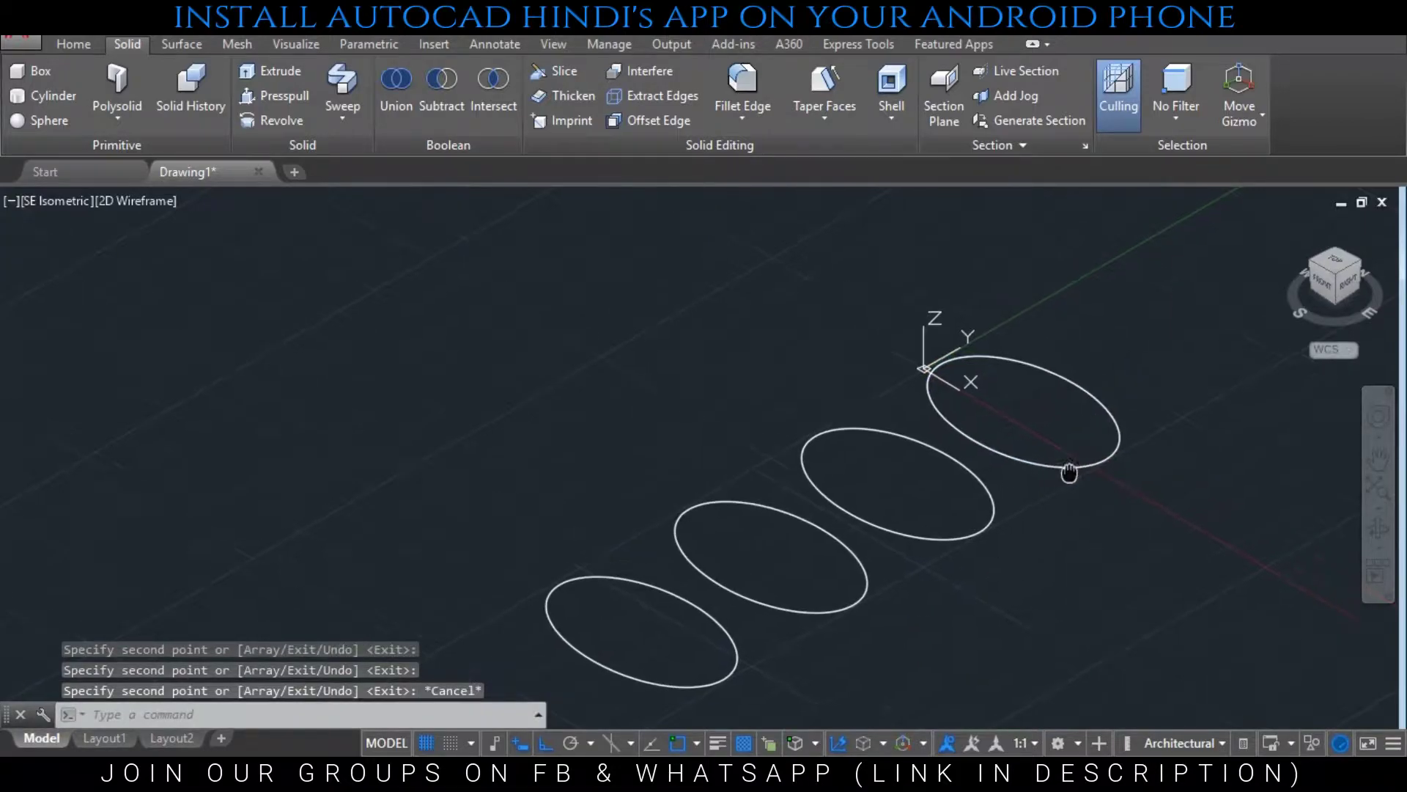
{"action": "scroll", "coordinate": [868, 566], "scroll_direction": "down", "scroll_amount": 3}
{"action": "scroll", "coordinate": [850, 566], "scroll_direction": "up", "scroll_amount": 4}
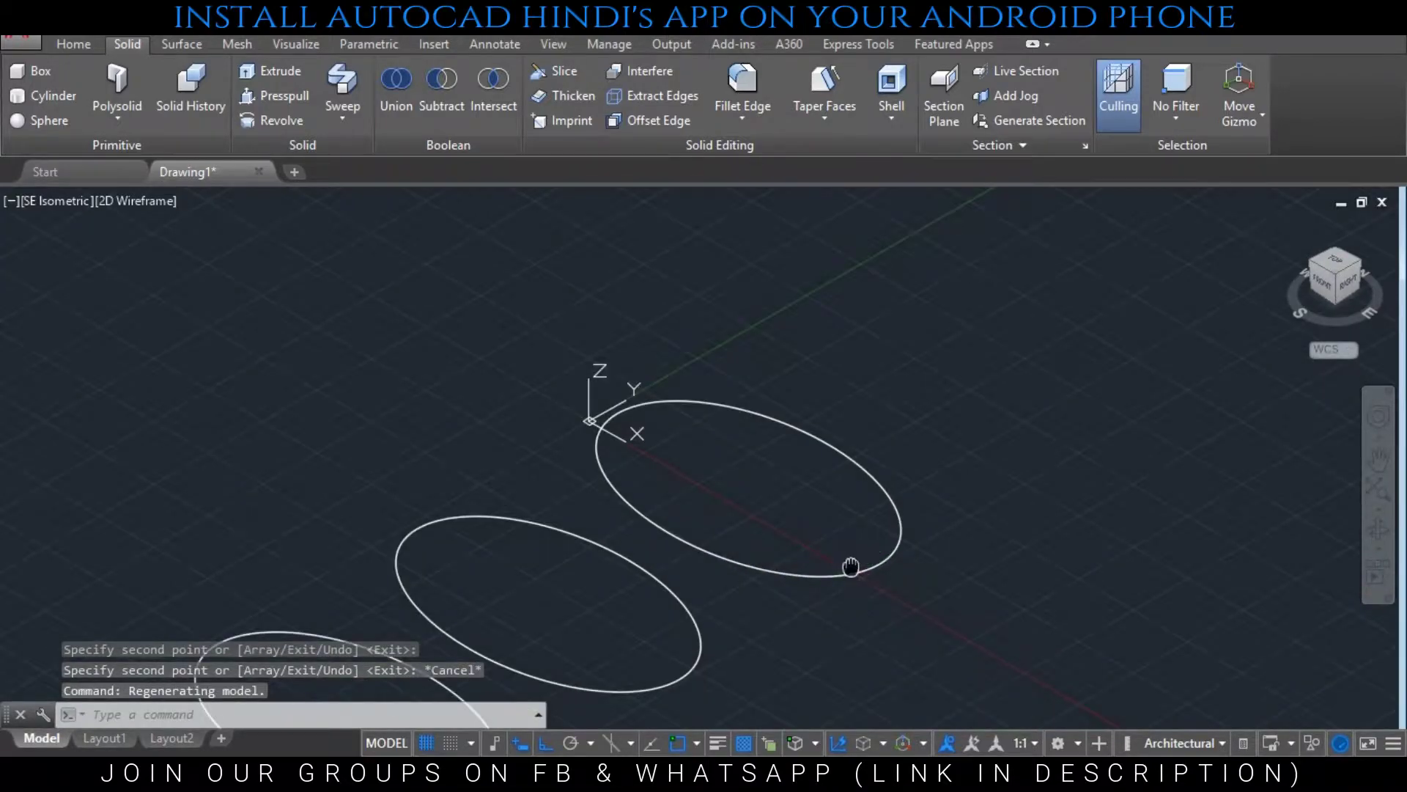
{"action": "middle_click_drag", "start_coordinate": [850, 566], "coordinate": [876, 548]}
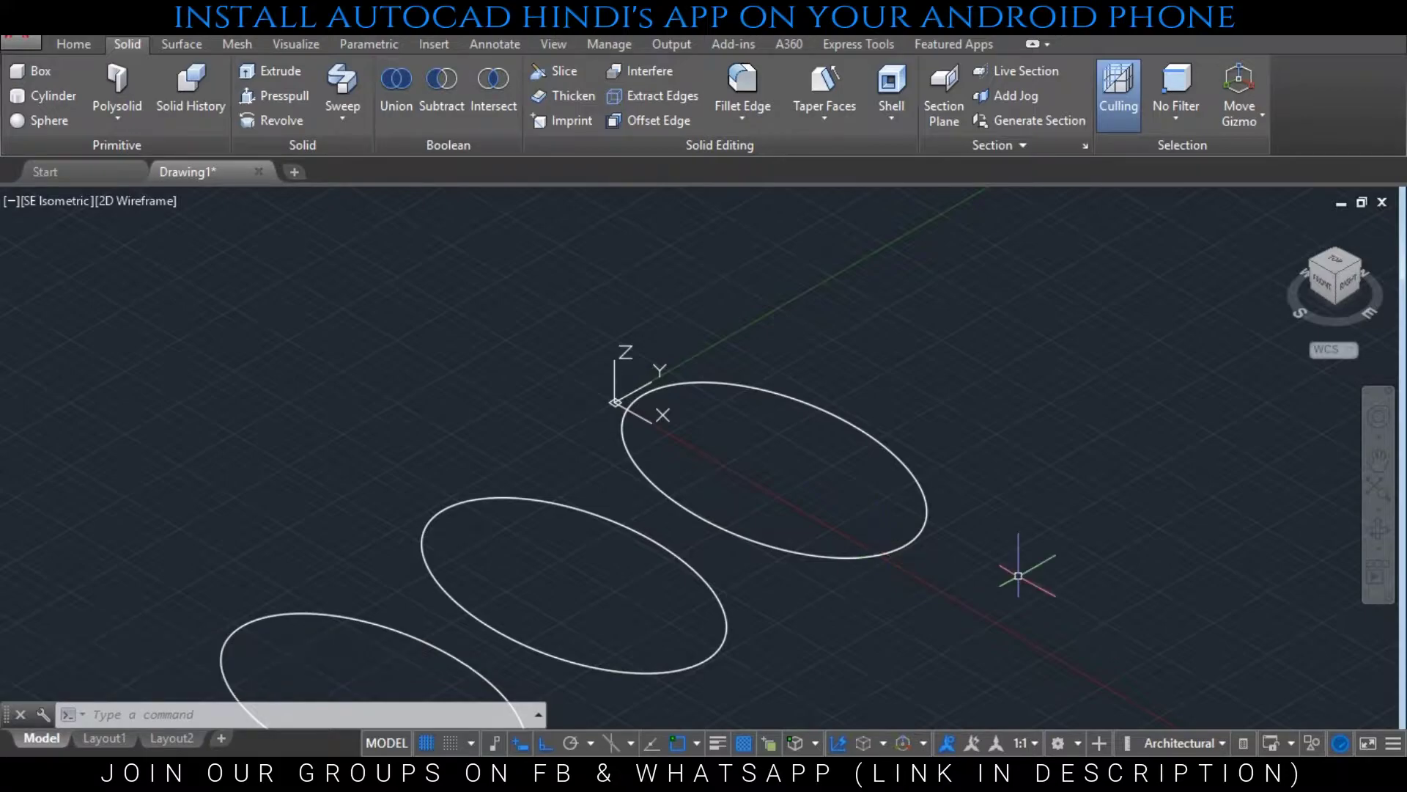
Extrude the ellipse at the origin to a height of 3 into a solid disc
{"action": "type", "text": "ext"}
{"action": "key", "text": "Return"}
{"action": "left_click", "coordinate": [922, 505]}
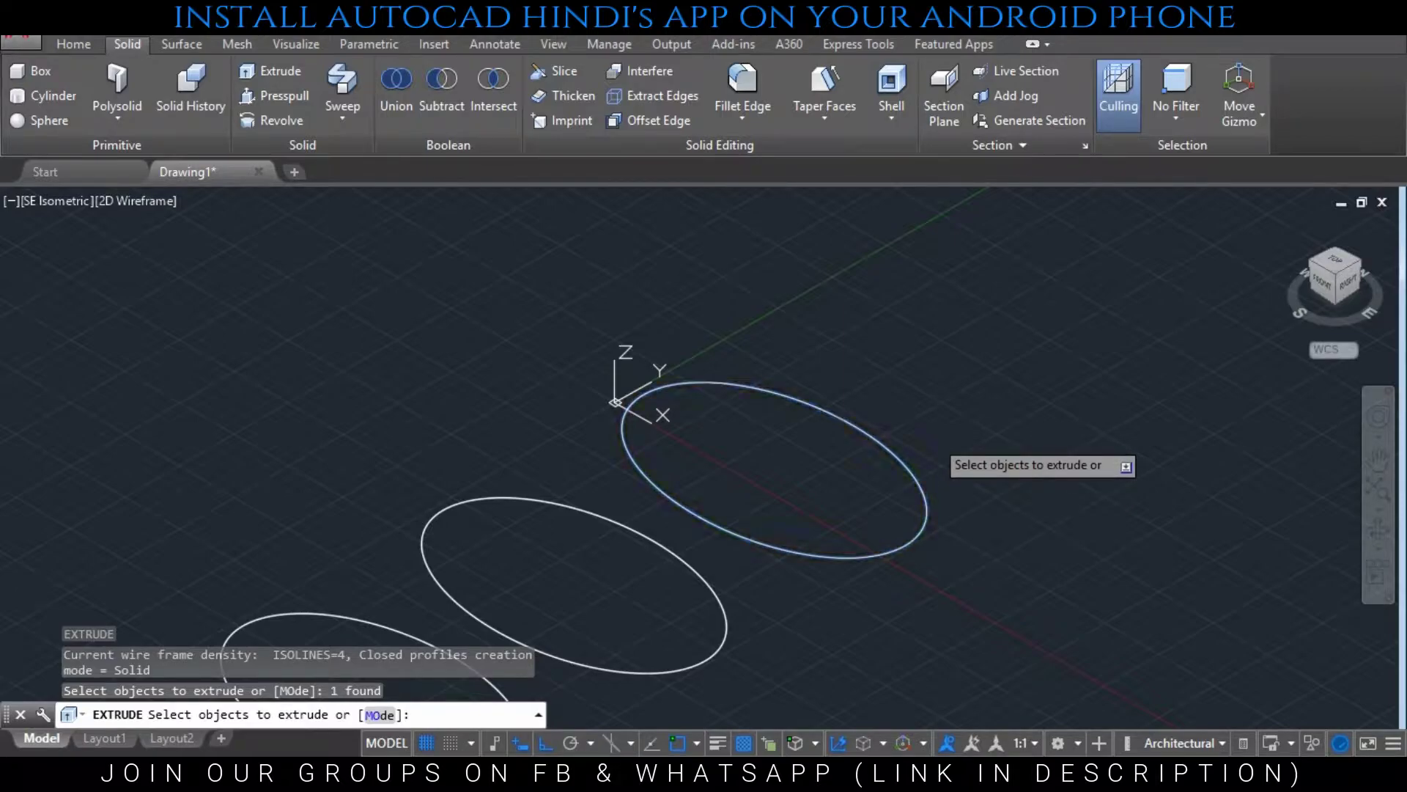
{"action": "key", "text": "Return"}
{"action": "type", "text": "3"}
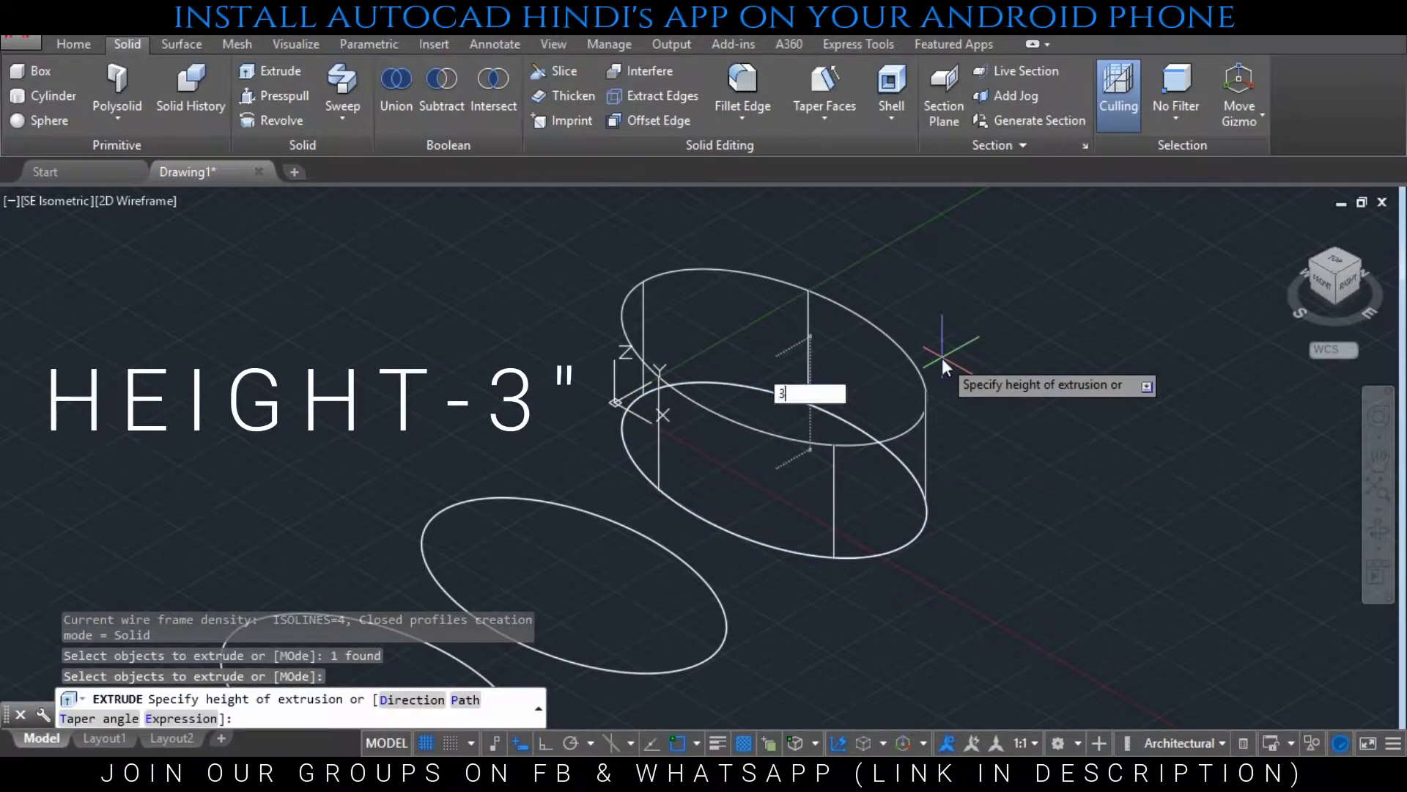
{"action": "key", "text": "Return"}
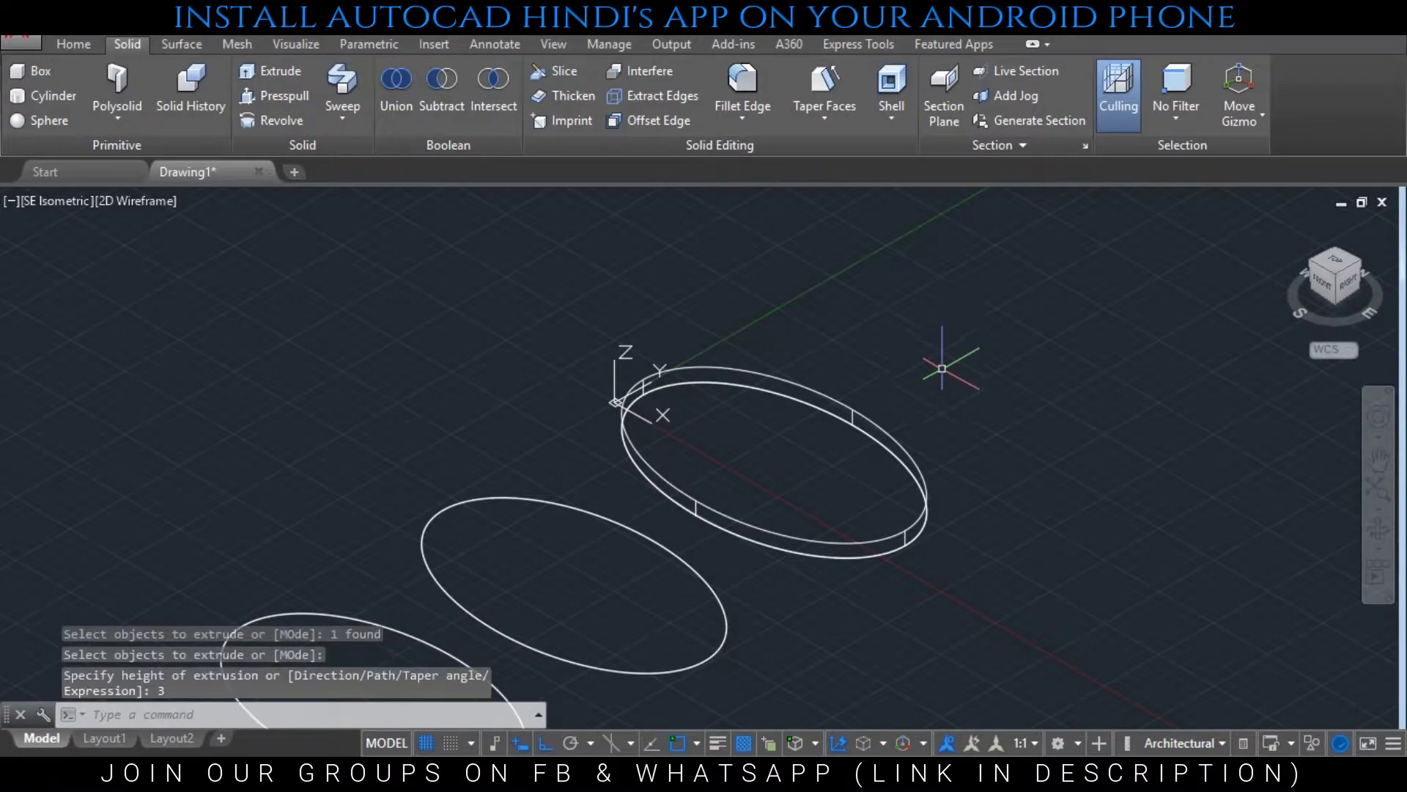
{"action": "key", "text": "Escape"}
{"action": "middle_click_drag", "start_coordinate": [950, 448], "coordinate": [1109, 446]}
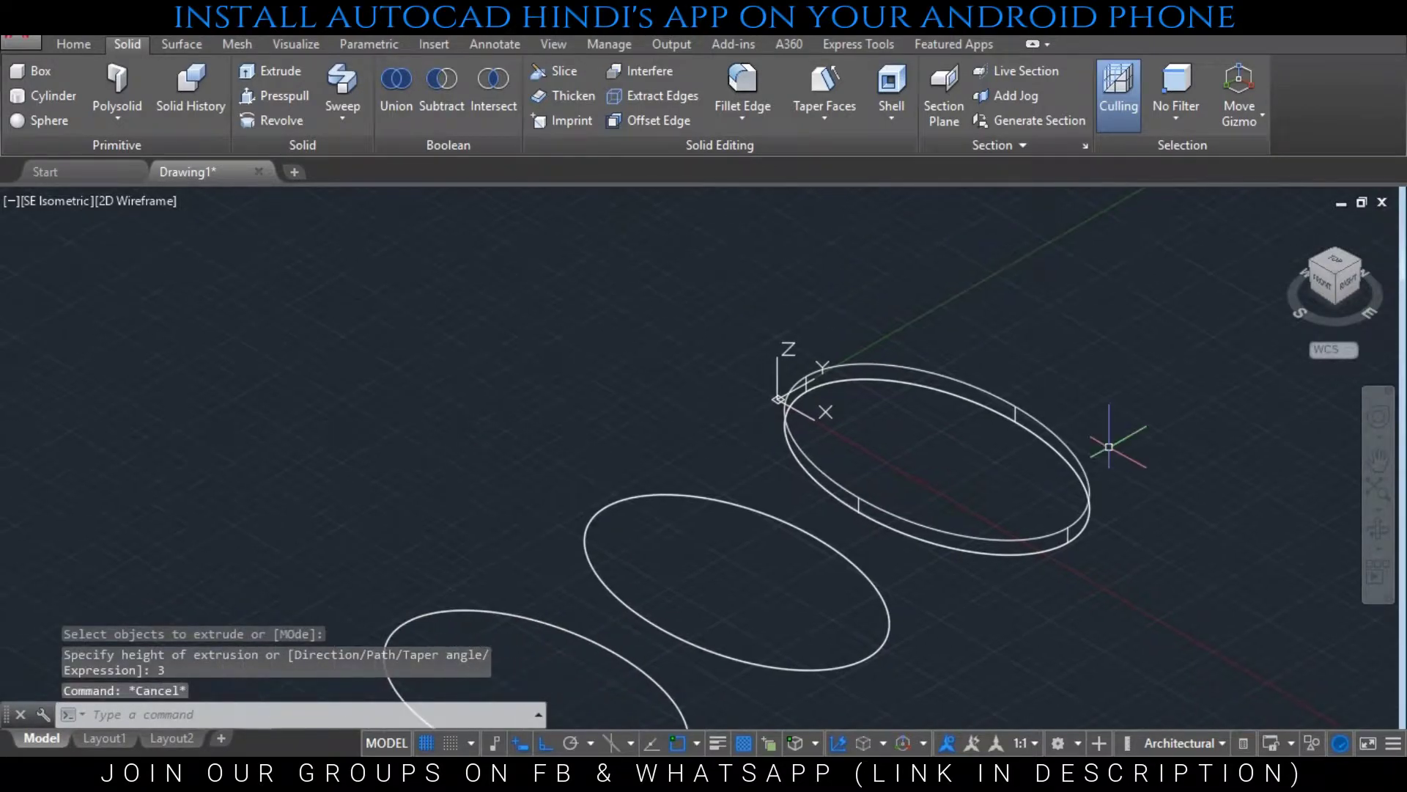
{"action": "scroll", "coordinate": [1087, 491], "scroll_direction": "down", "scroll_amount": 3}
{"action": "scroll", "coordinate": [1099, 601], "scroll_direction": "up", "scroll_amount": 6}
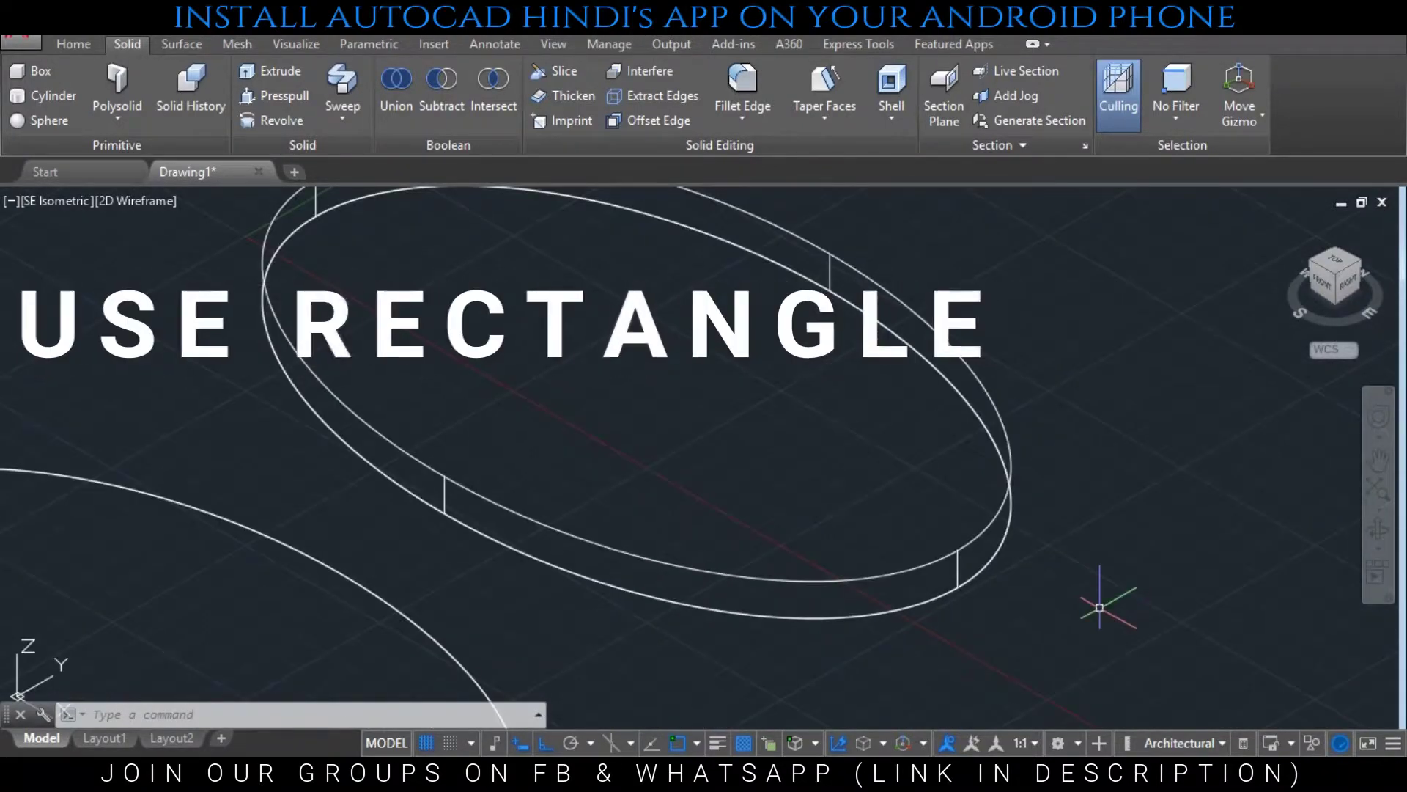
Draw a 3 by 5 rectangle near the disc
{"action": "type", "text": "rec"}
{"action": "key", "text": "Return"}
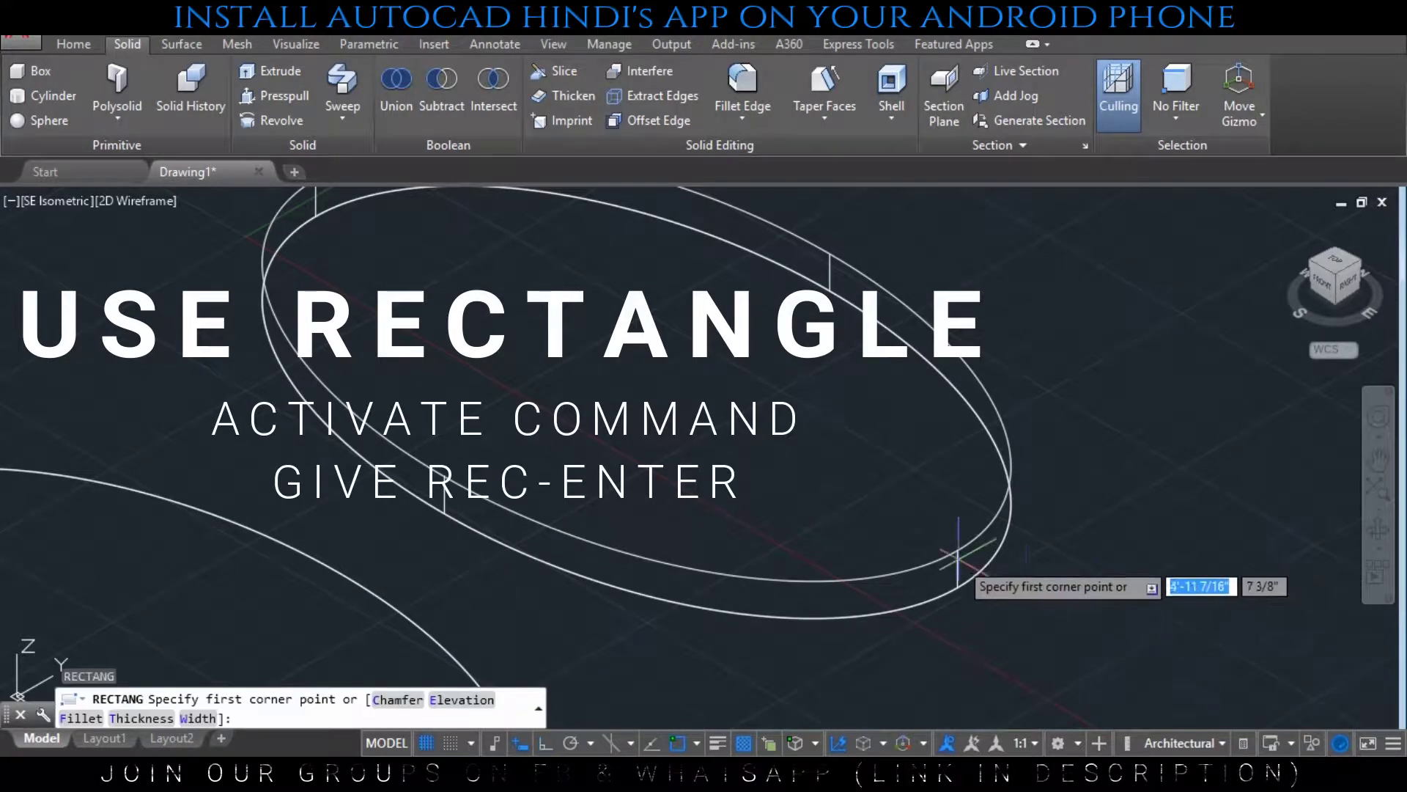
{"action": "left_click", "coordinate": [1085, 612]}
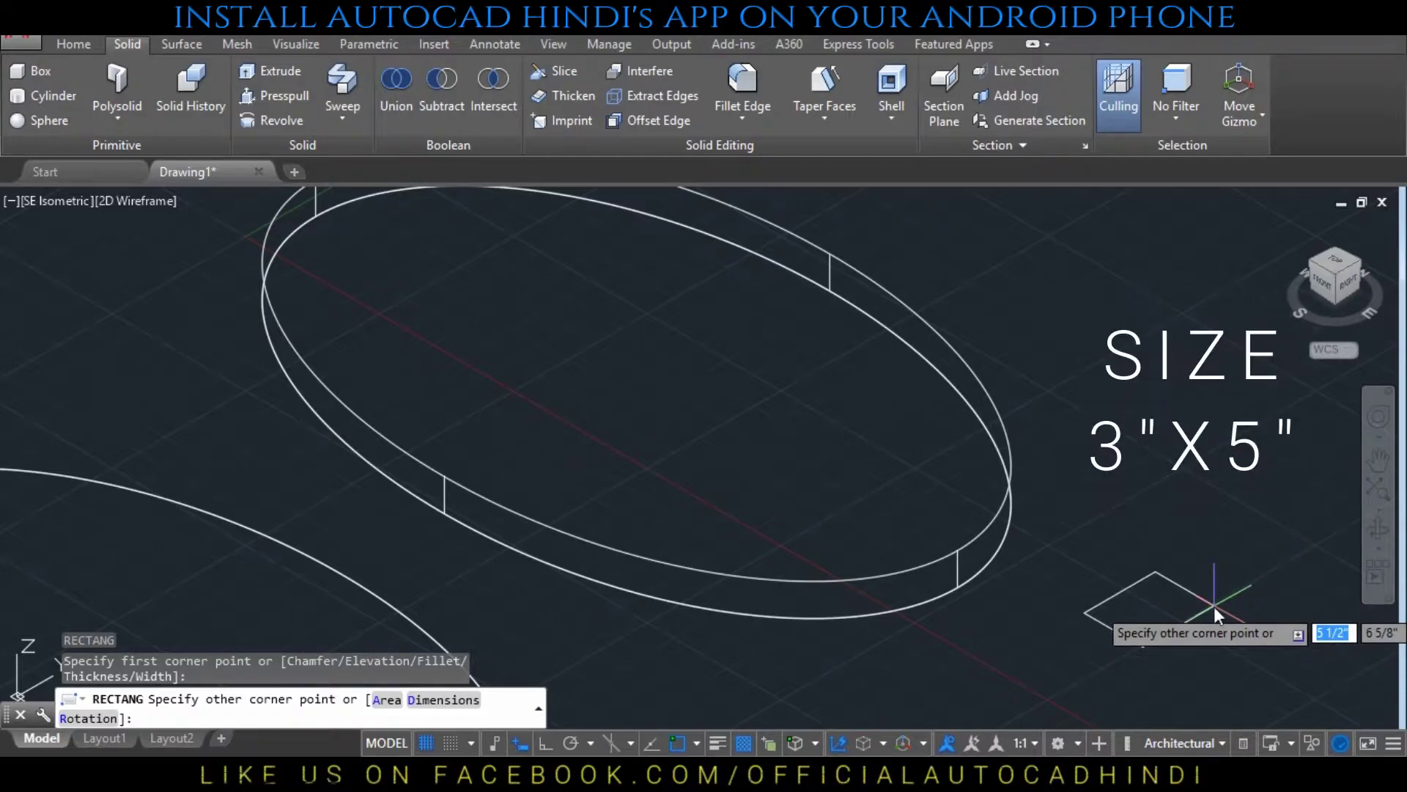
{"action": "type", "text": "3"}
{"action": "key", "text": "Tab"}
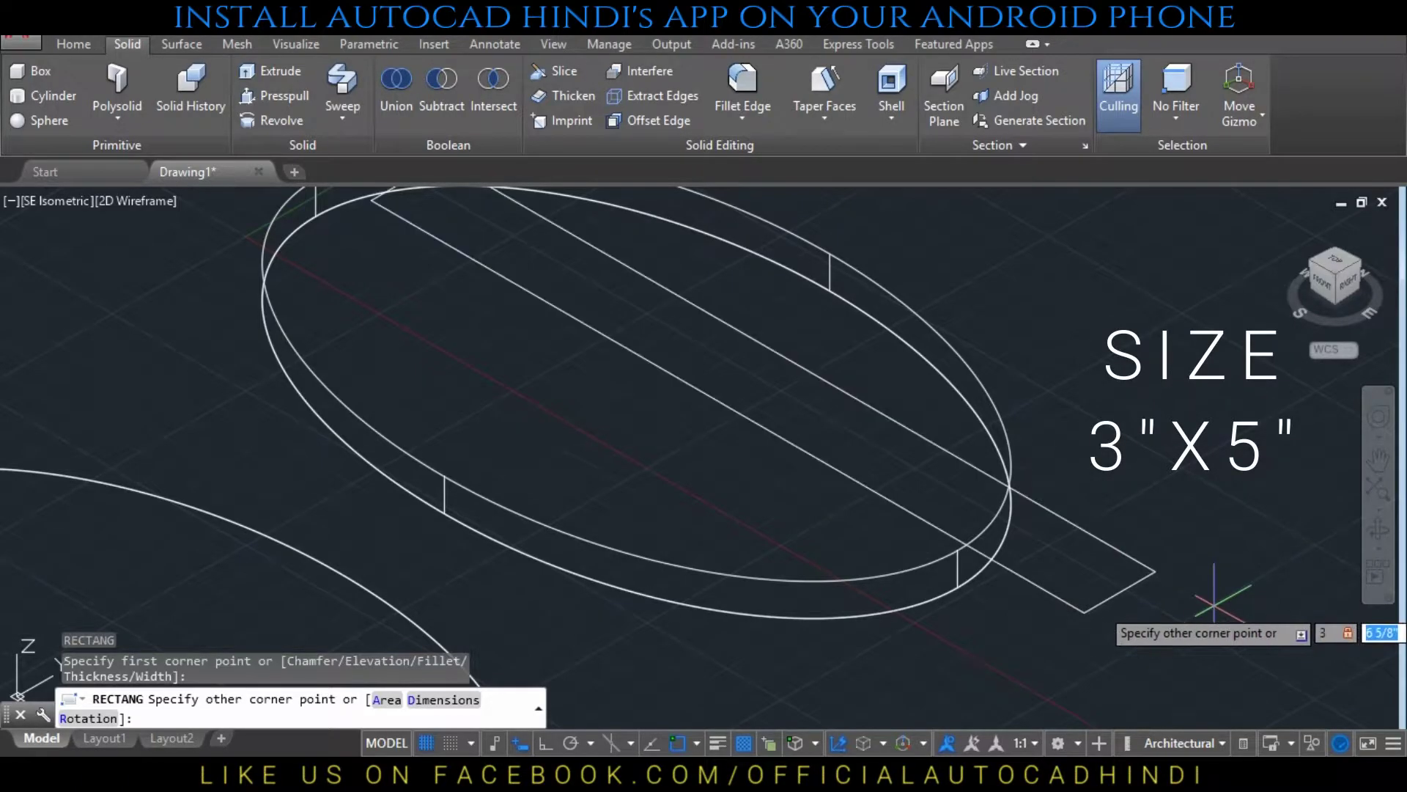
{"action": "type", "text": "5"}
{"action": "key", "text": "Return"}
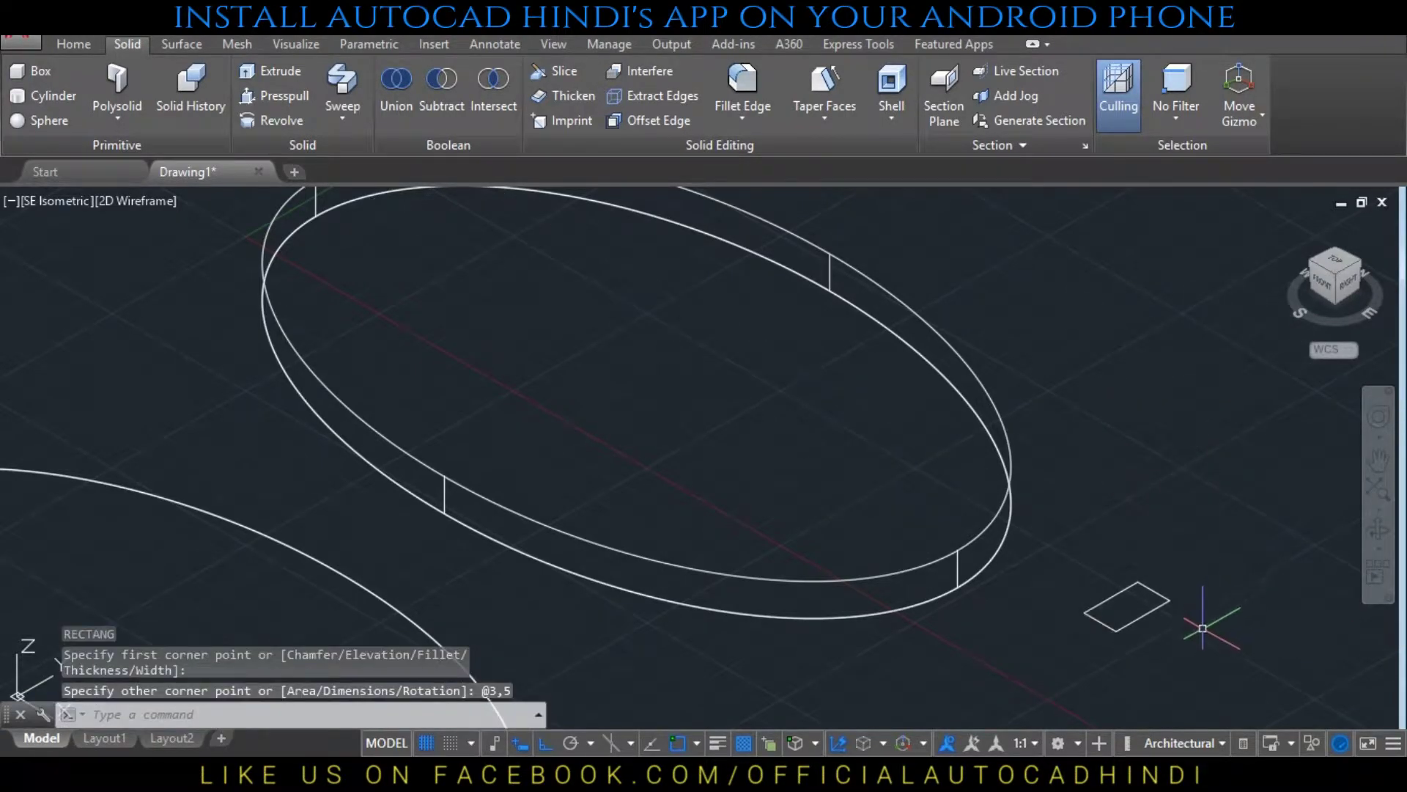
{"action": "key", "text": "Escape"}
Move the rectangle so it rests against the disc's edge
{"action": "type", "text": "m"}
{"action": "key", "text": "Return"}
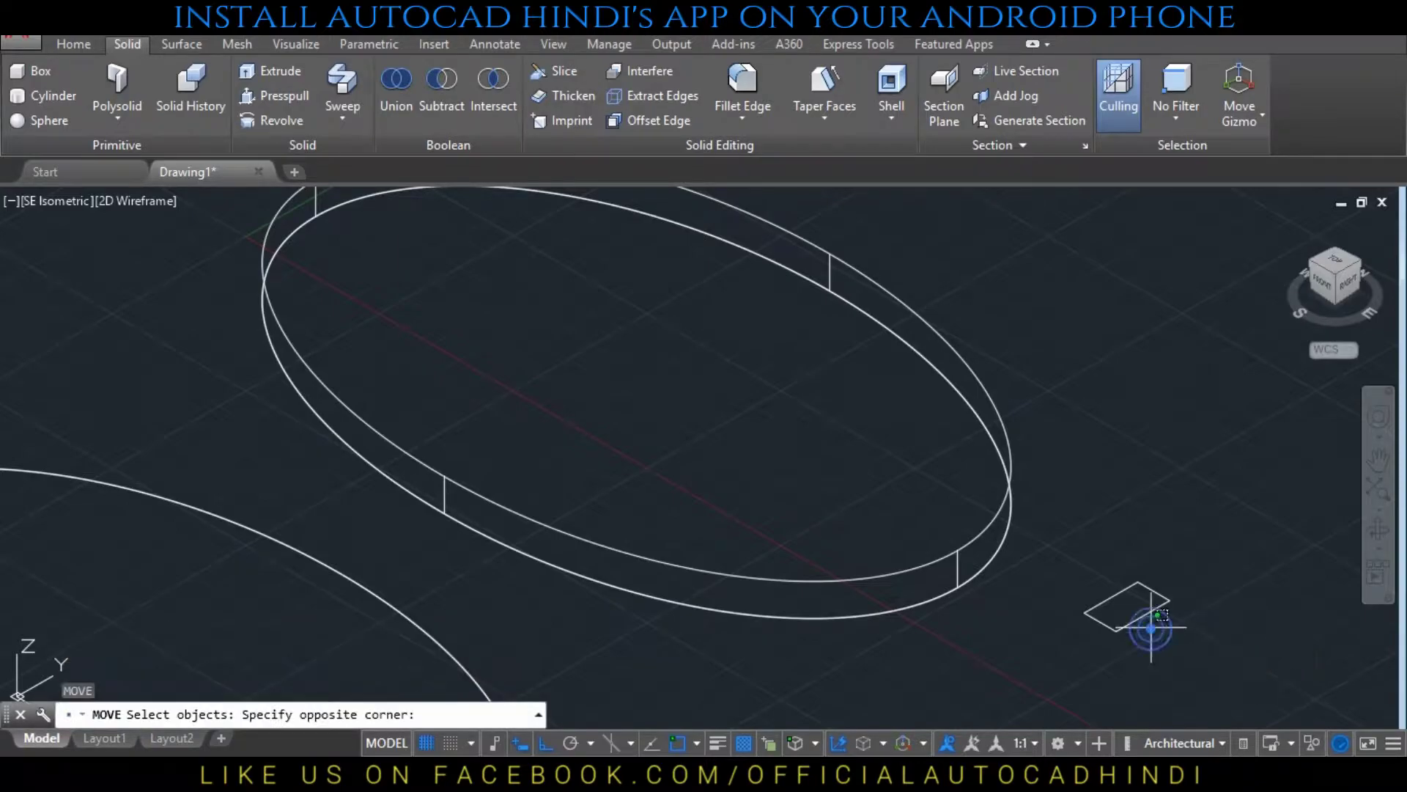
{"action": "left_click", "coordinate": [1152, 628]}
{"action": "key", "text": "Return"}
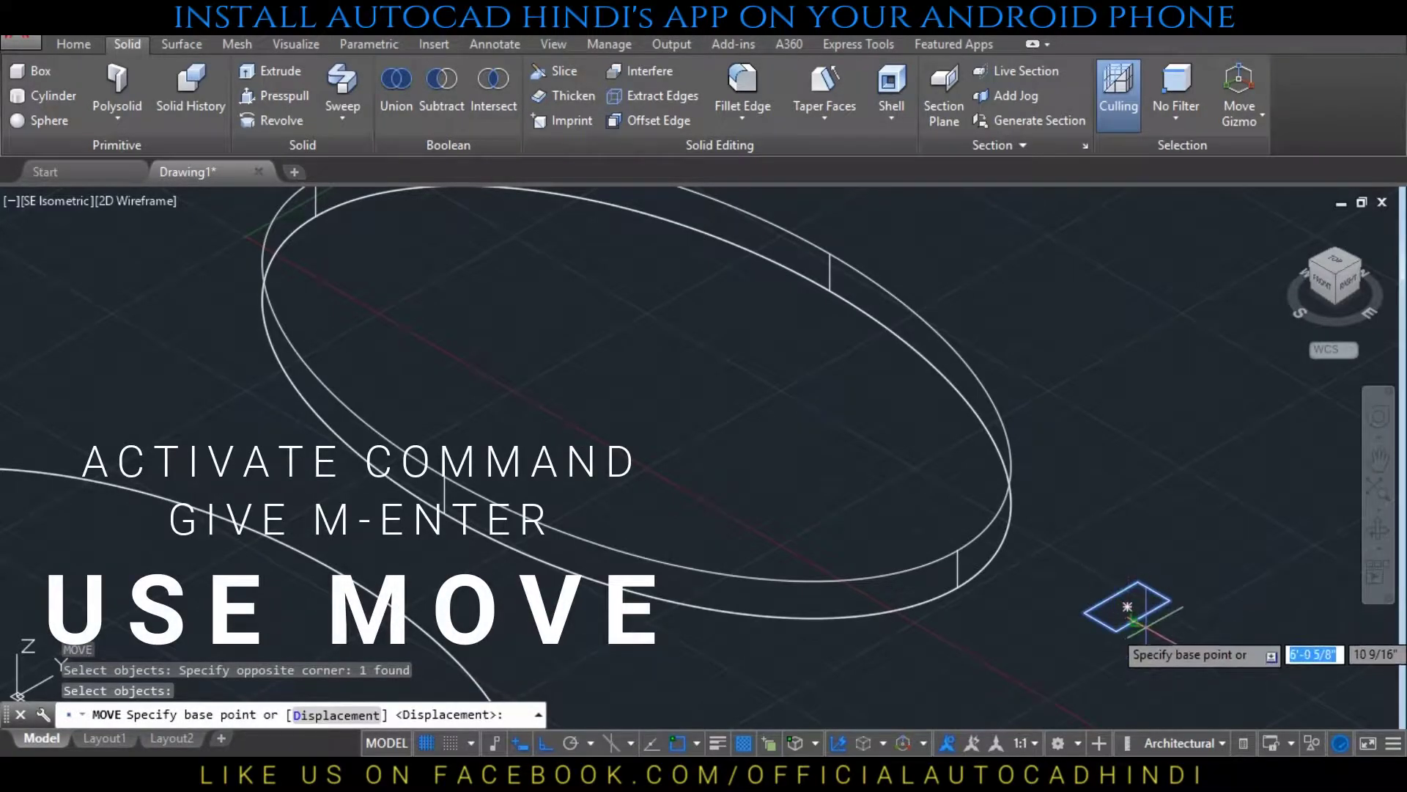
{"action": "left_click", "coordinate": [1127, 607]}
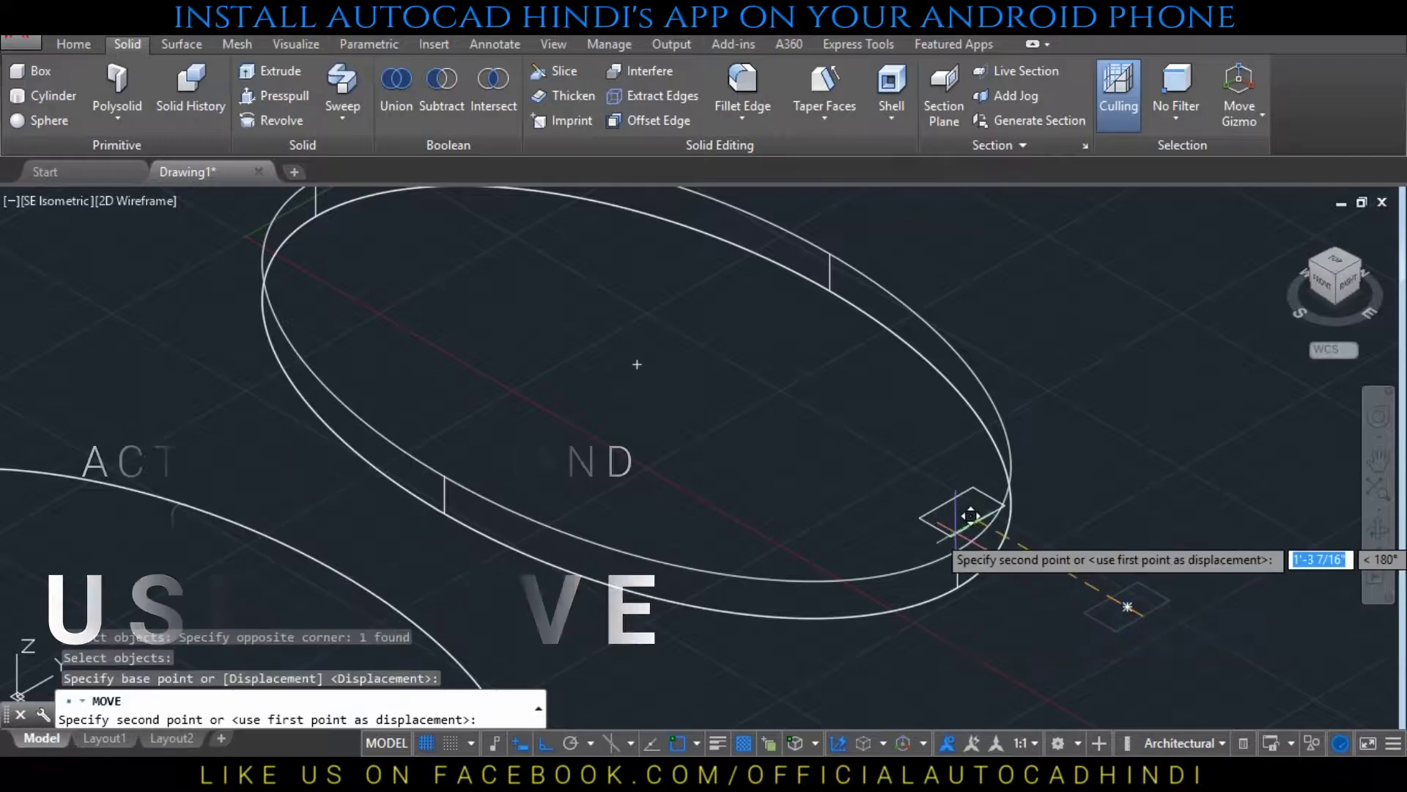
{"action": "left_click", "coordinate": [952, 553]}
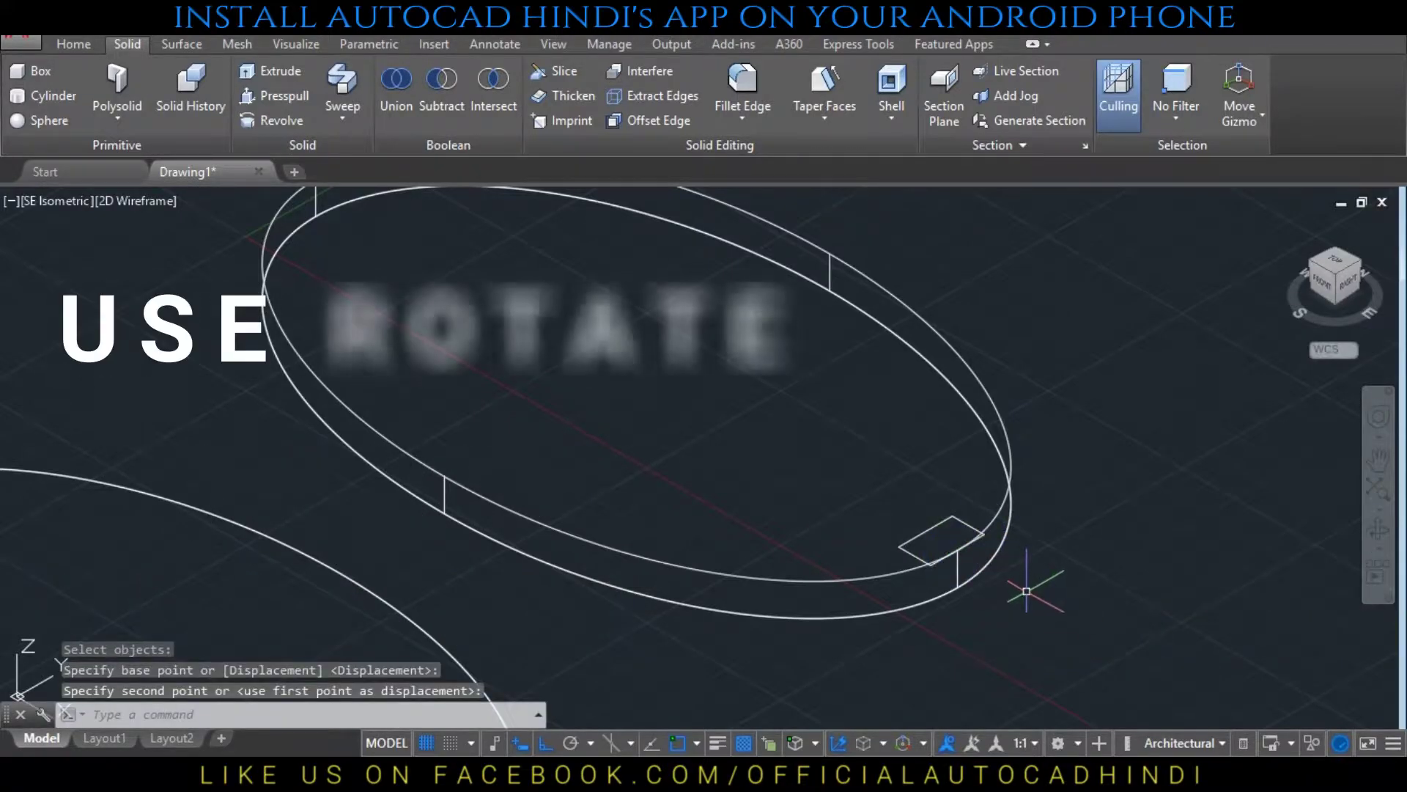
Rotate a copy of the square about its corner using the Copy option
{"action": "type", "text": "RO"}
{"action": "key", "text": "Return"}
{"action": "left_click", "coordinate": [907, 554]}
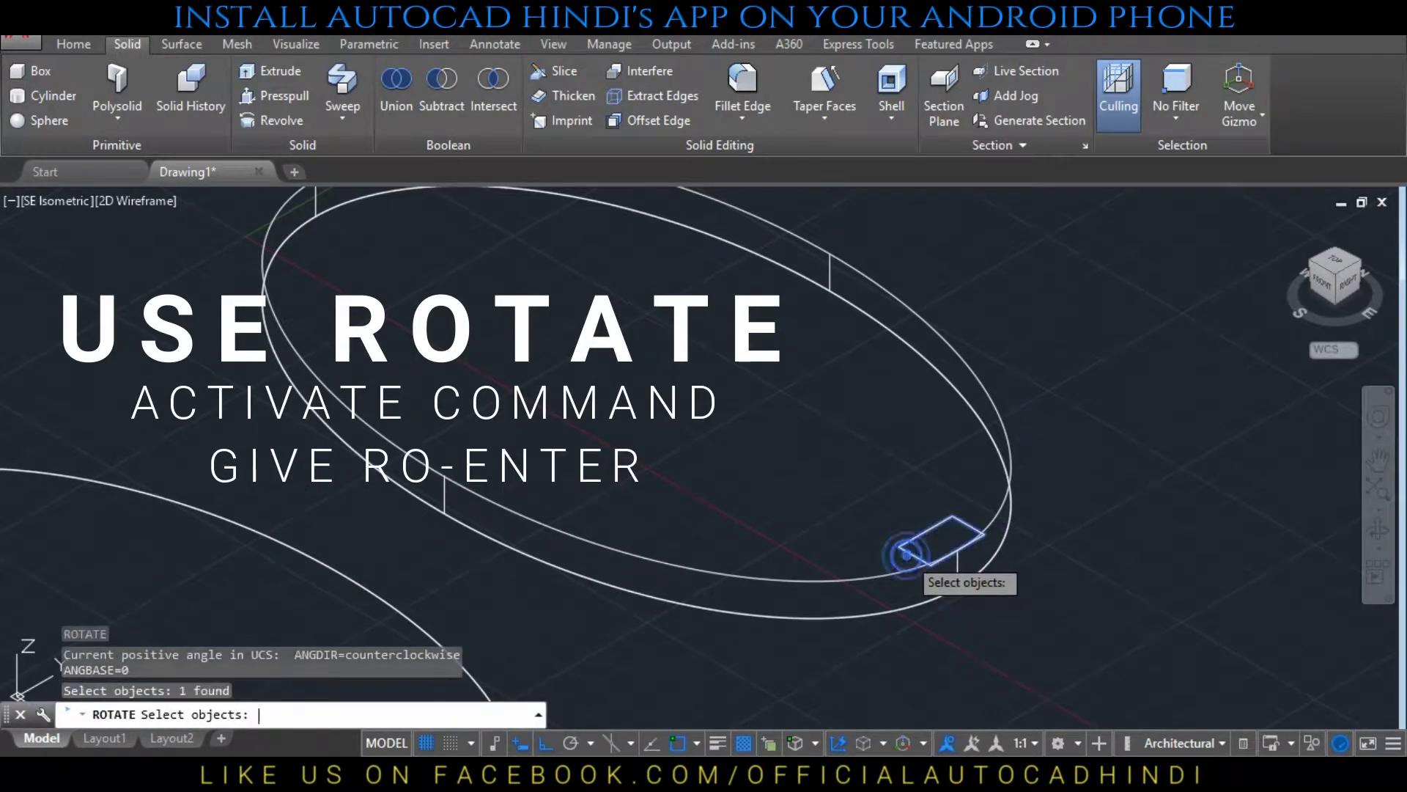
{"action": "key", "text": "Return"}
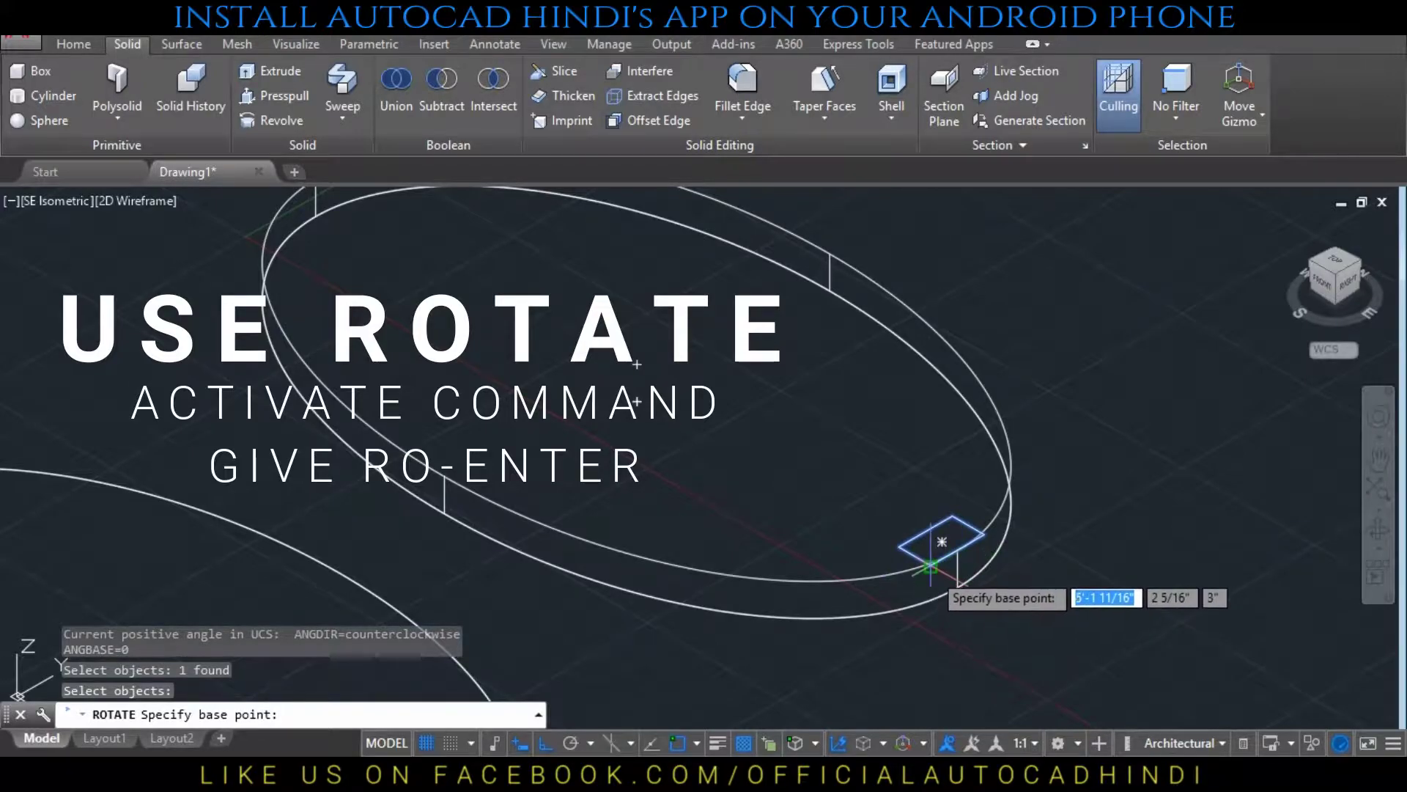
{"action": "left_click", "coordinate": [931, 565]}
{"action": "type", "text": "c"}
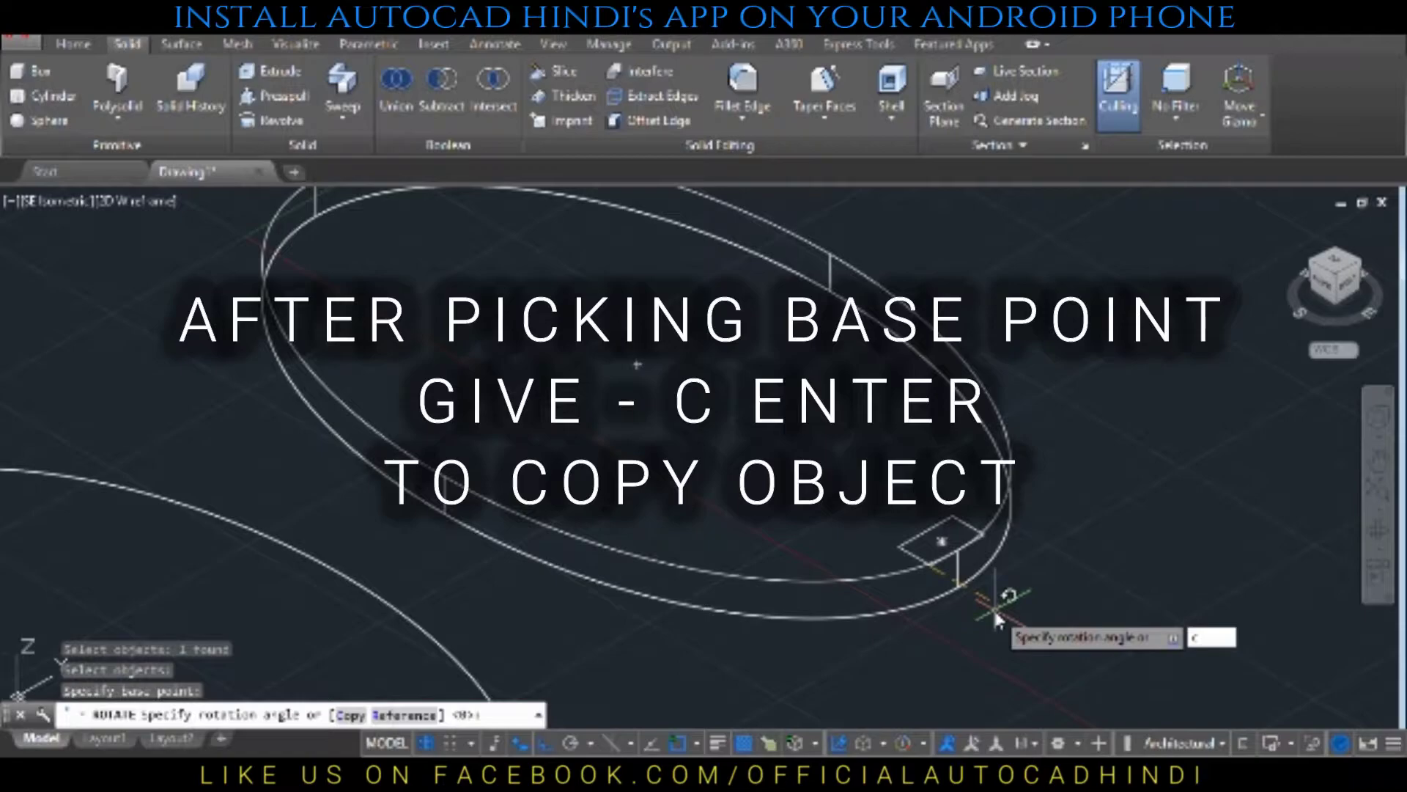
{"action": "key", "text": "Return"}
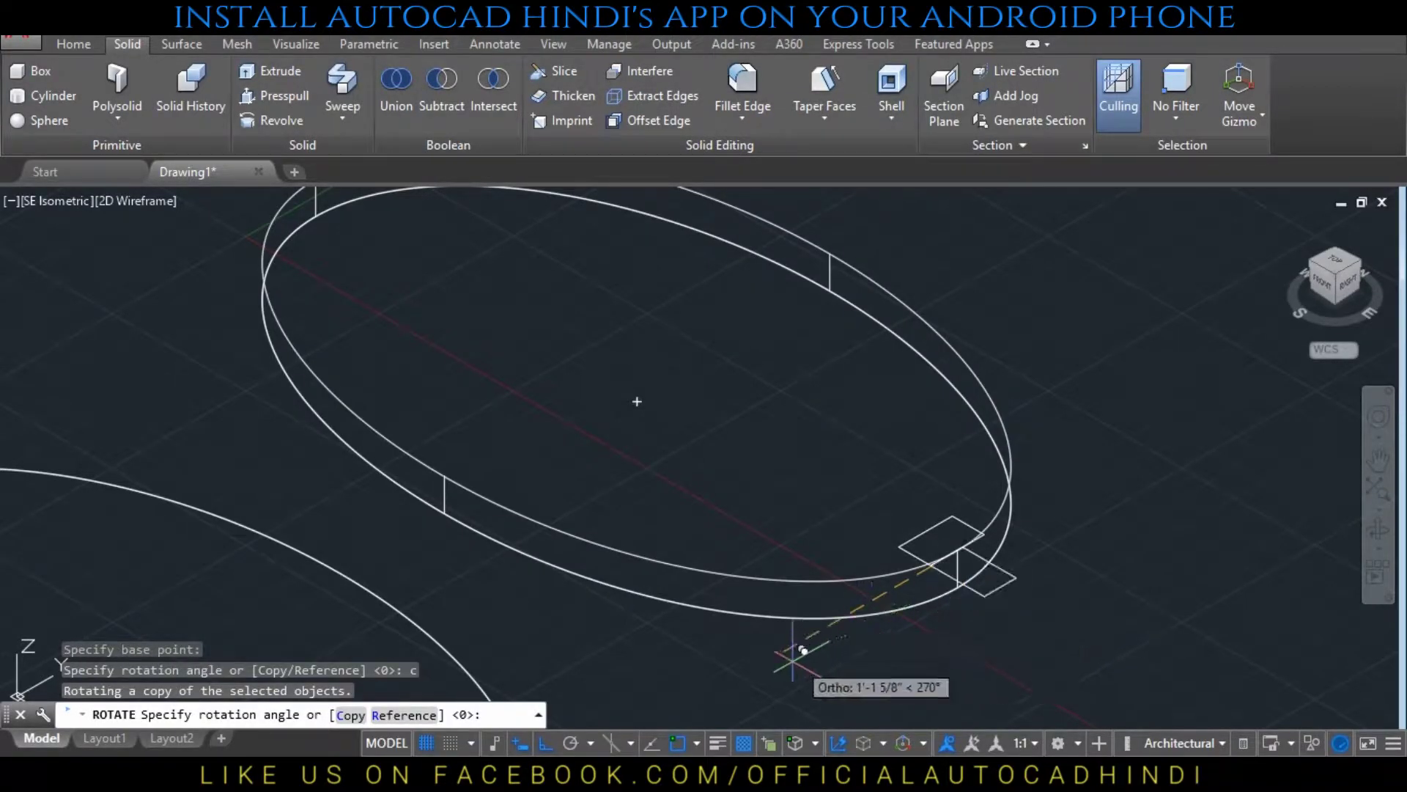
{"action": "key", "text": "Return"}
Move the copied square across to the opposite side of the ring
{"action": "key", "text": "Return"}
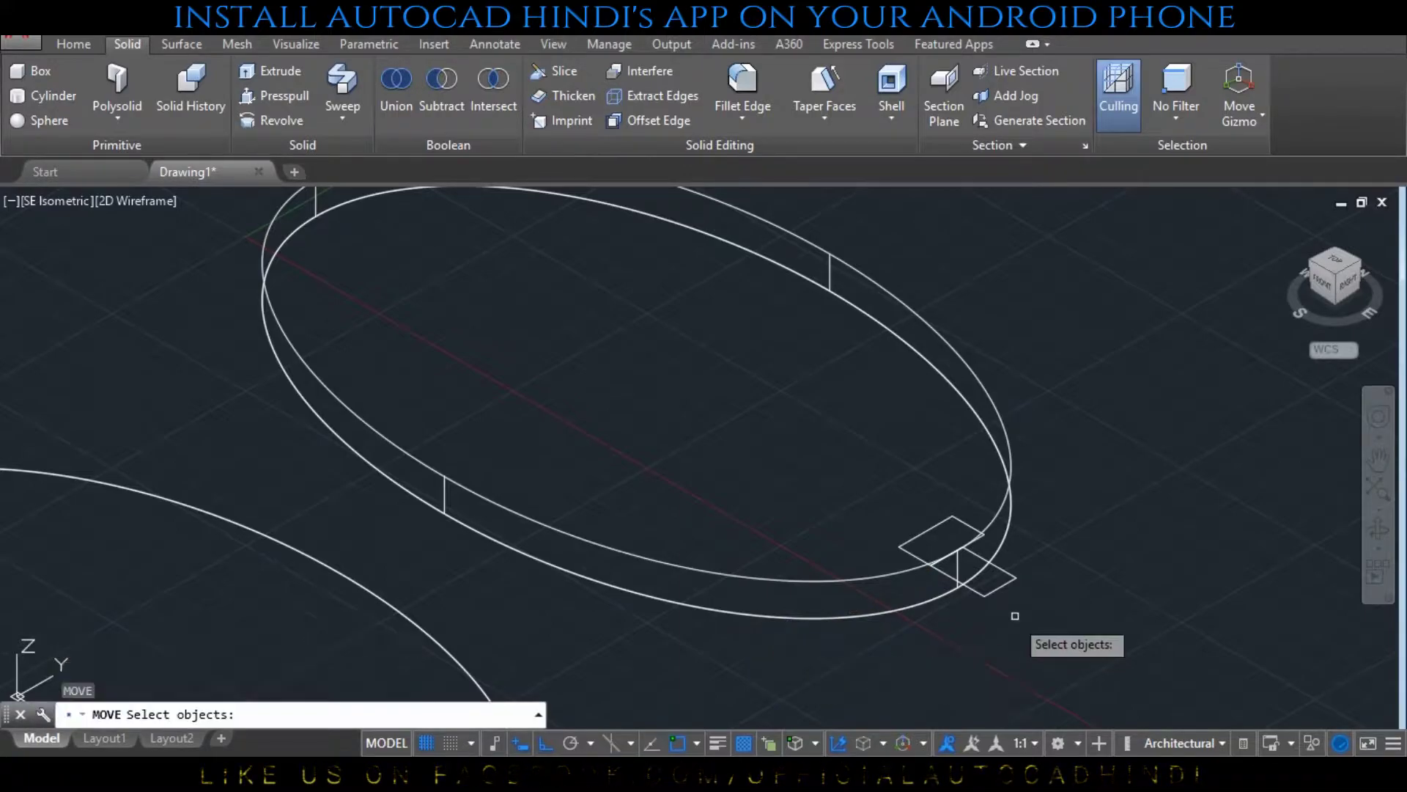
{"action": "left_click", "coordinate": [1011, 612]}
{"action": "left_click", "coordinate": [953, 564]}
{"action": "key", "text": "Return"}
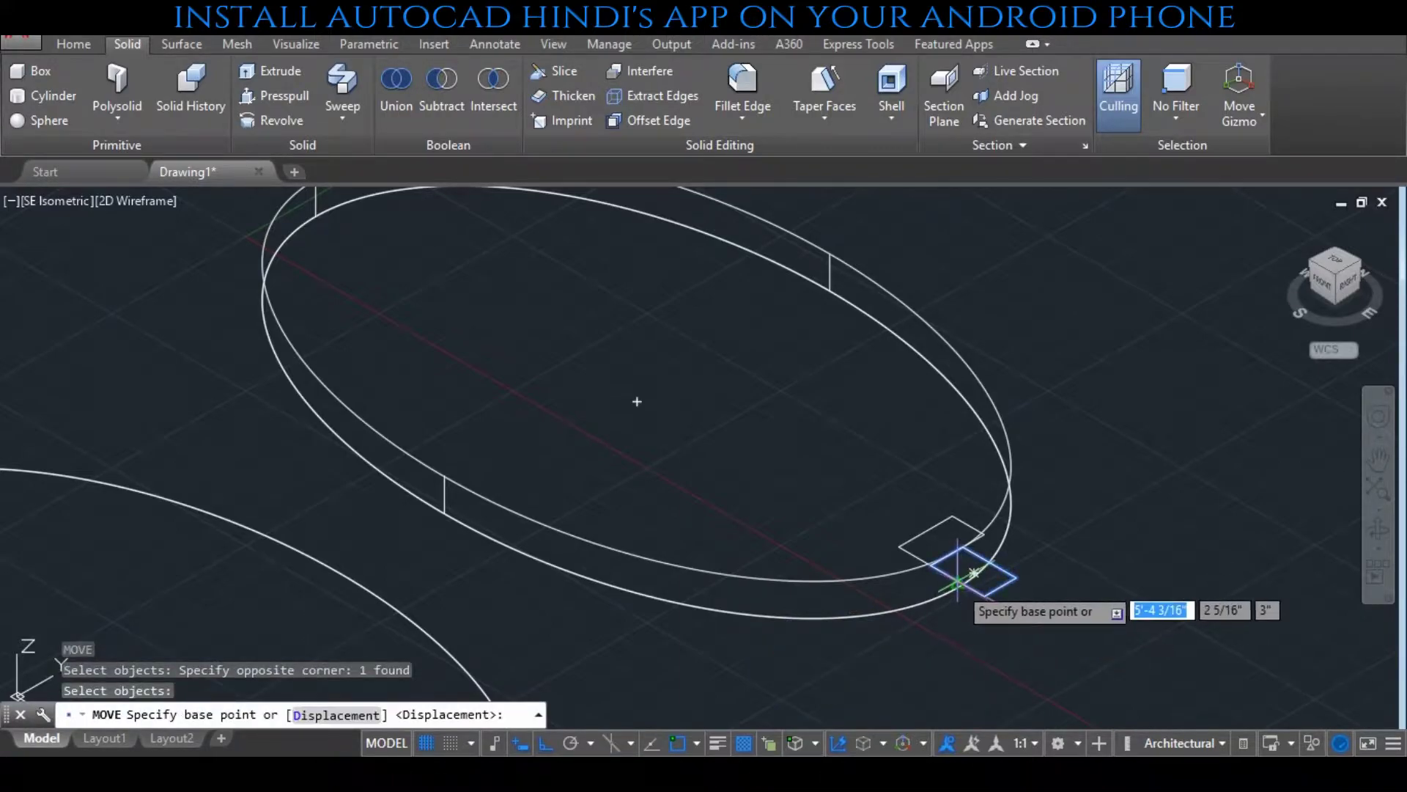
{"action": "left_click", "coordinate": [973, 572]}
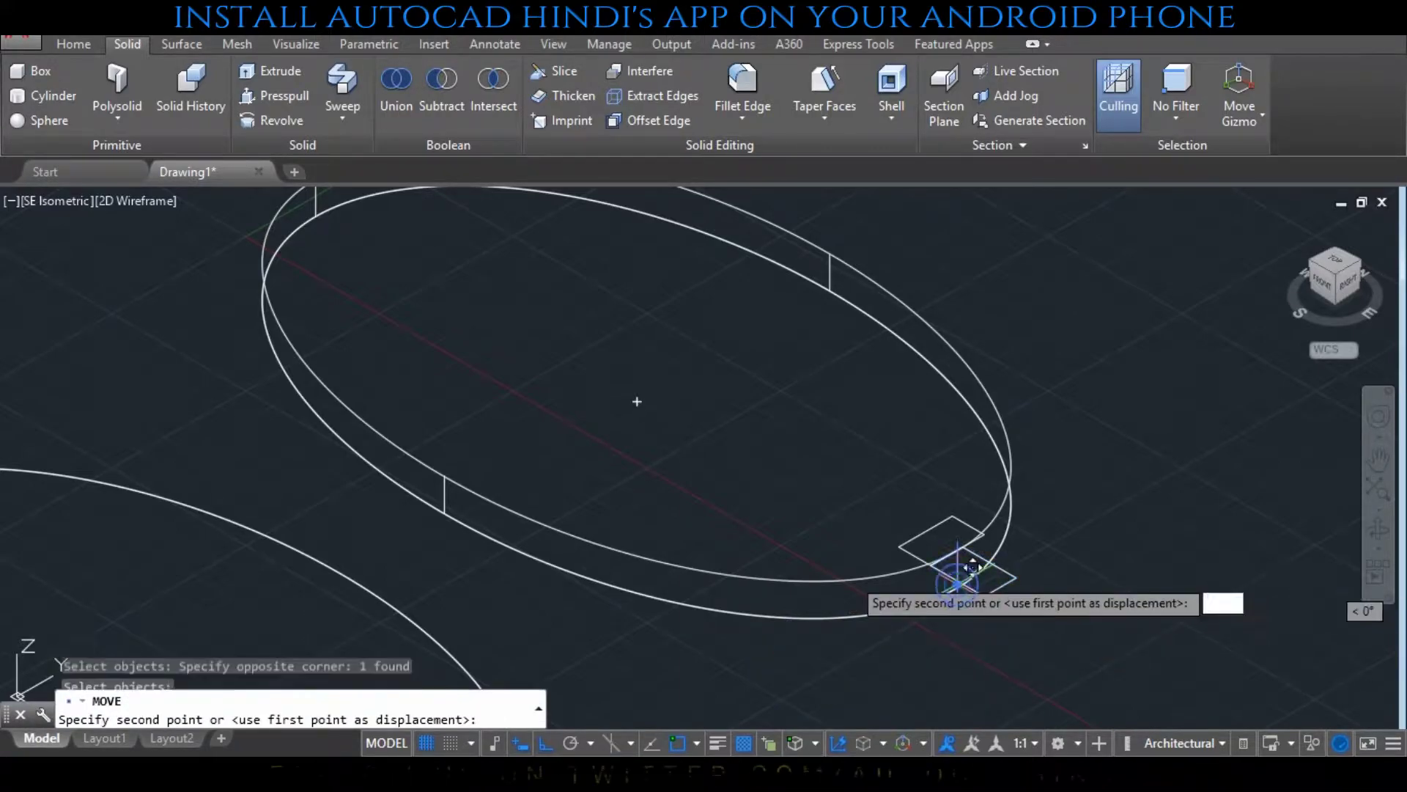
{"action": "left_click", "coordinate": [445, 475]}
{"action": "middle_click_drag", "start_coordinate": [741, 445], "coordinate": [802, 503]}
{"action": "type", "text": "arr"}
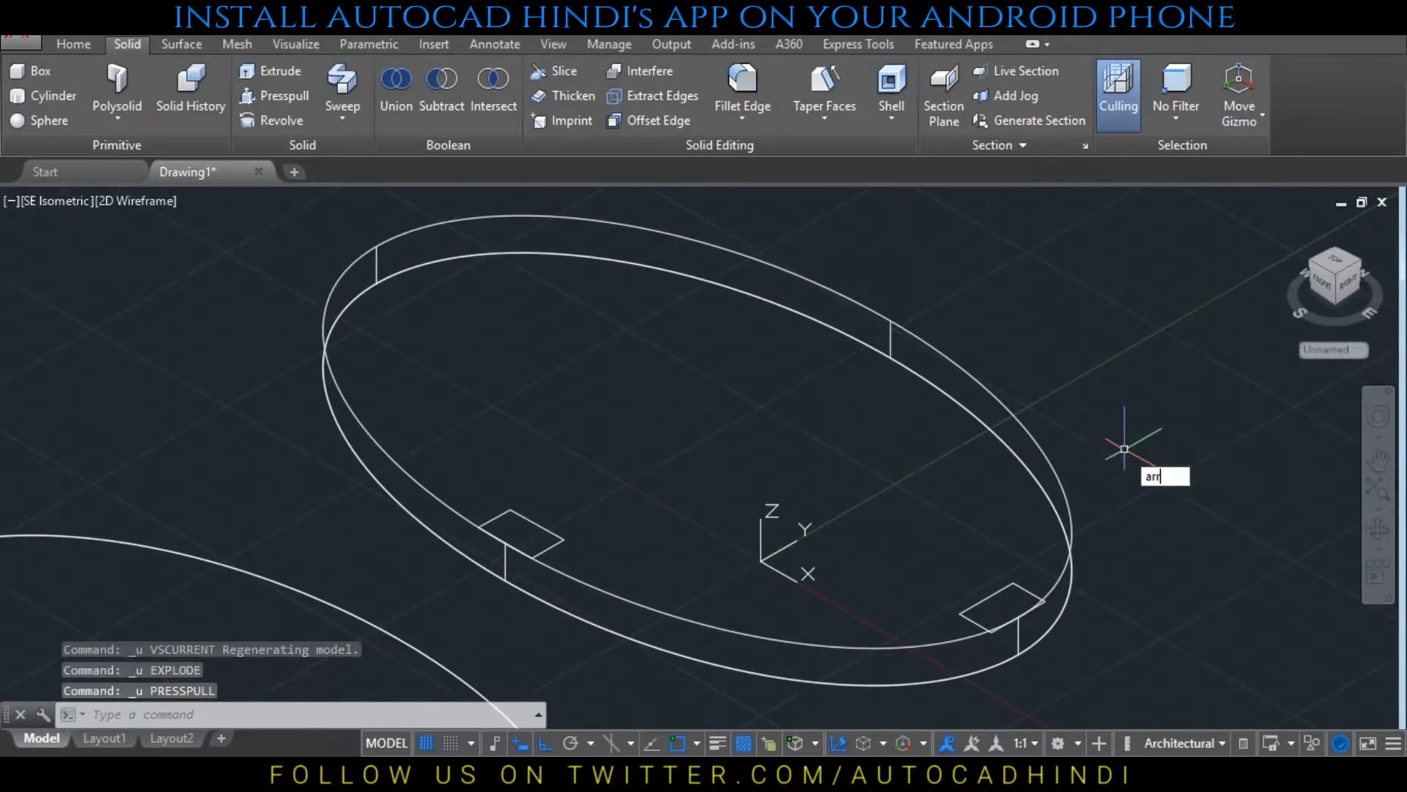
{"action": "type", "text": "a"}
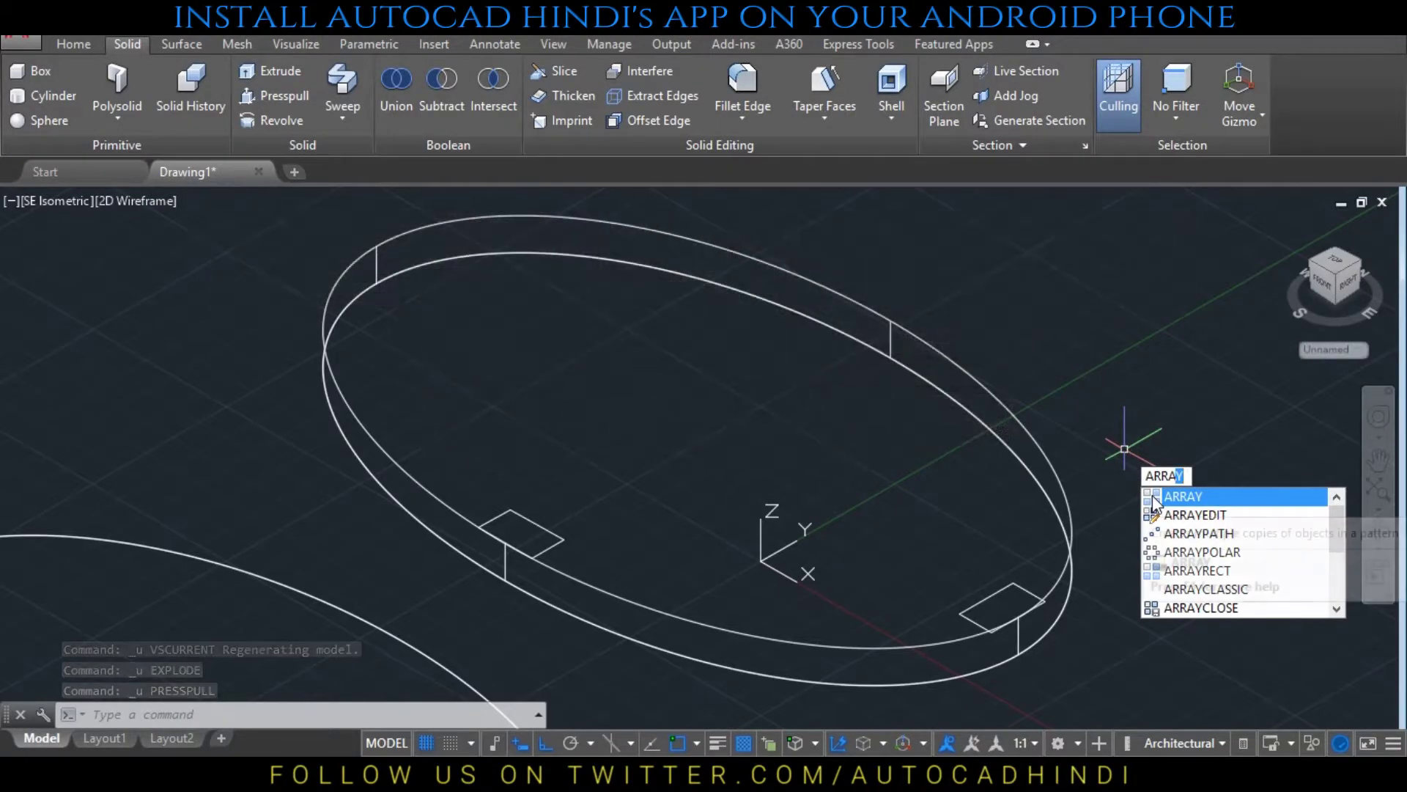
Polar-array both squares about the ring centre with 2 items, giving four squares
{"action": "left_click", "coordinate": [1200, 497]}
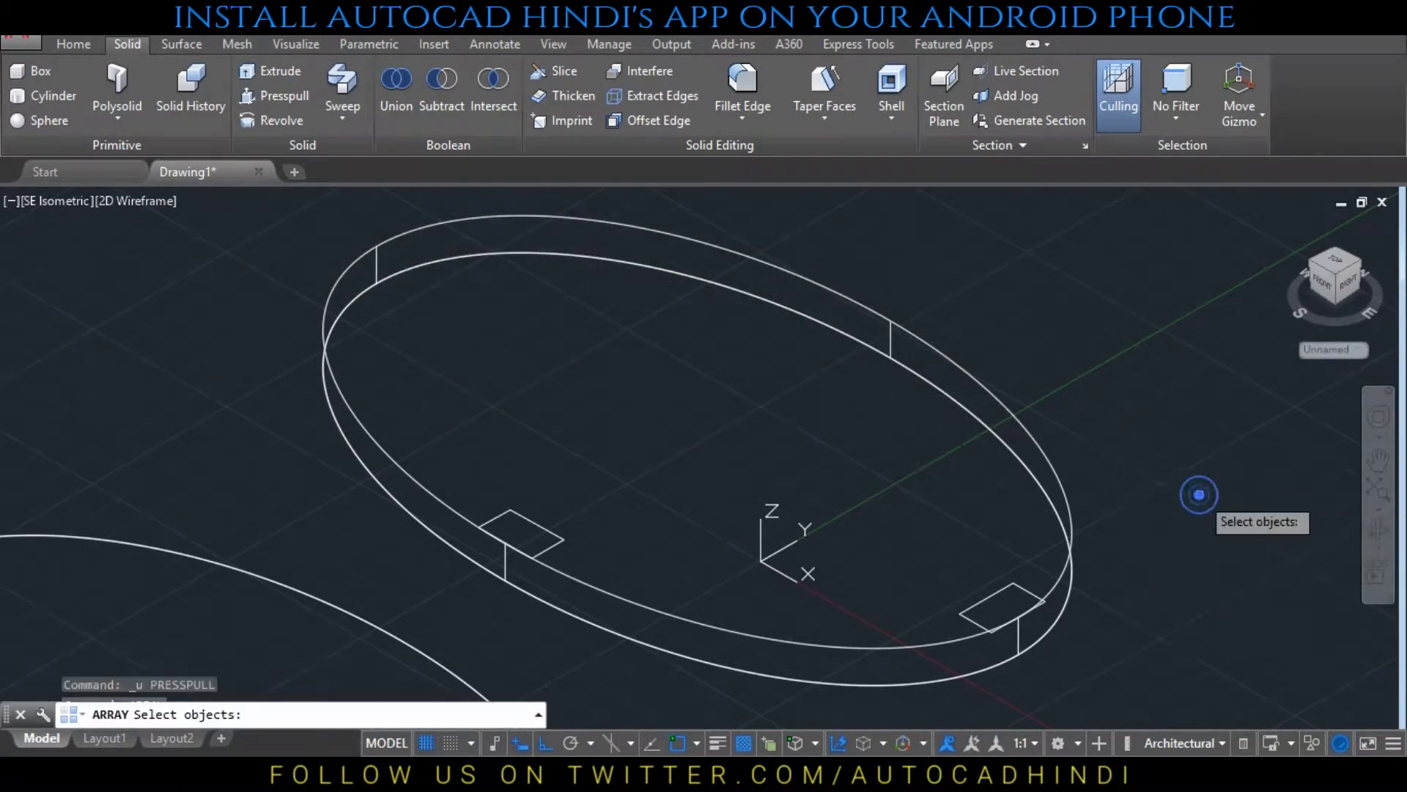
{"action": "left_click", "coordinate": [991, 598]}
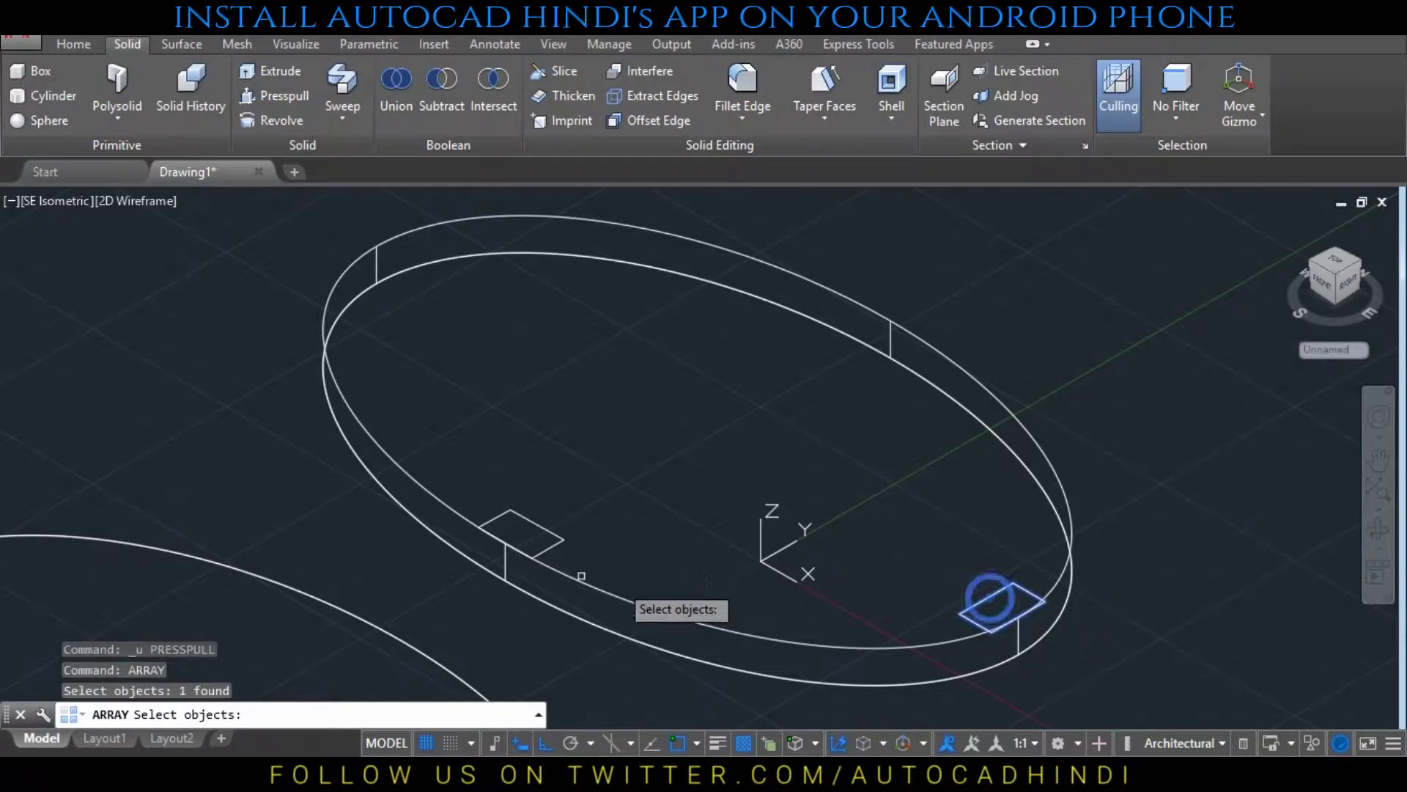
{"action": "key", "text": "Return"}
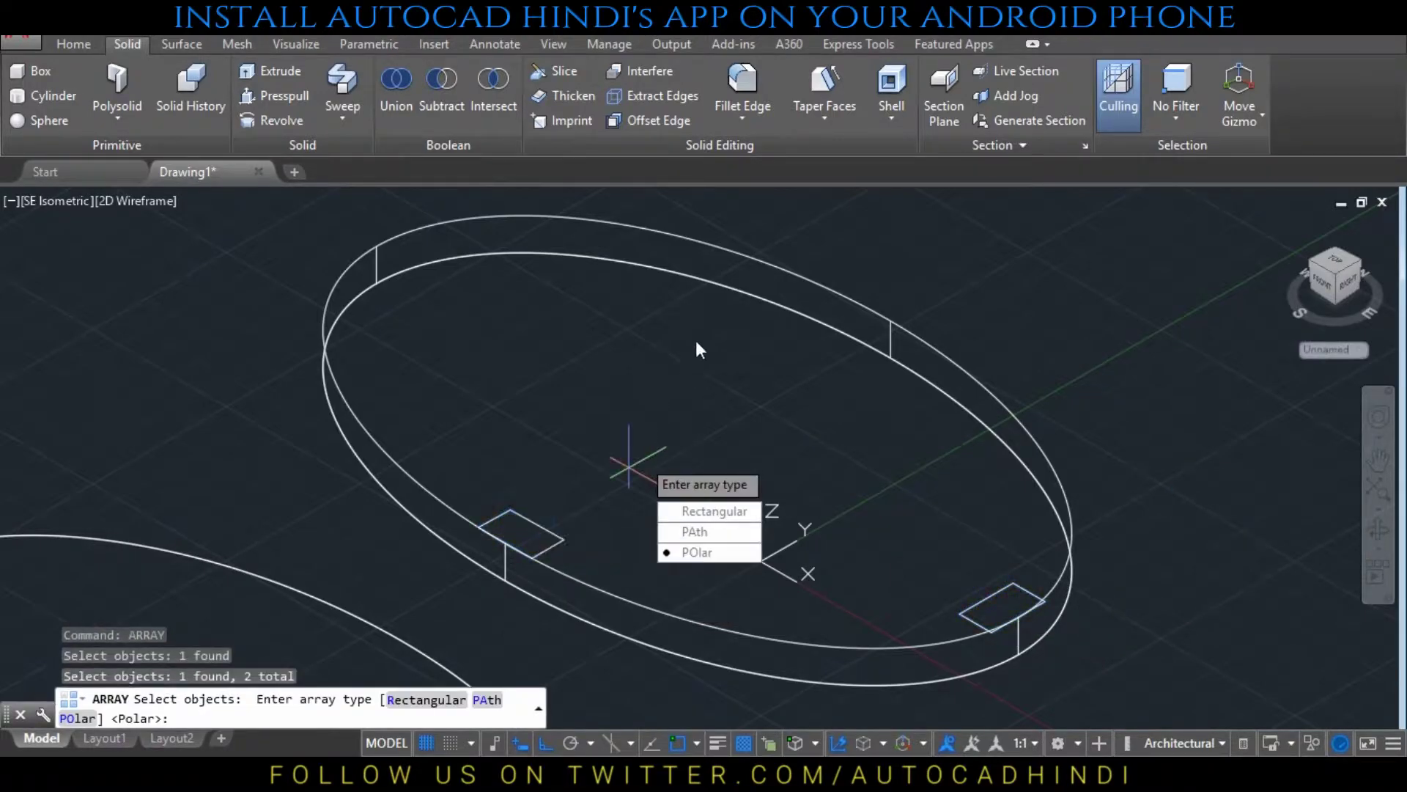
{"action": "left_click", "coordinate": [705, 548]}
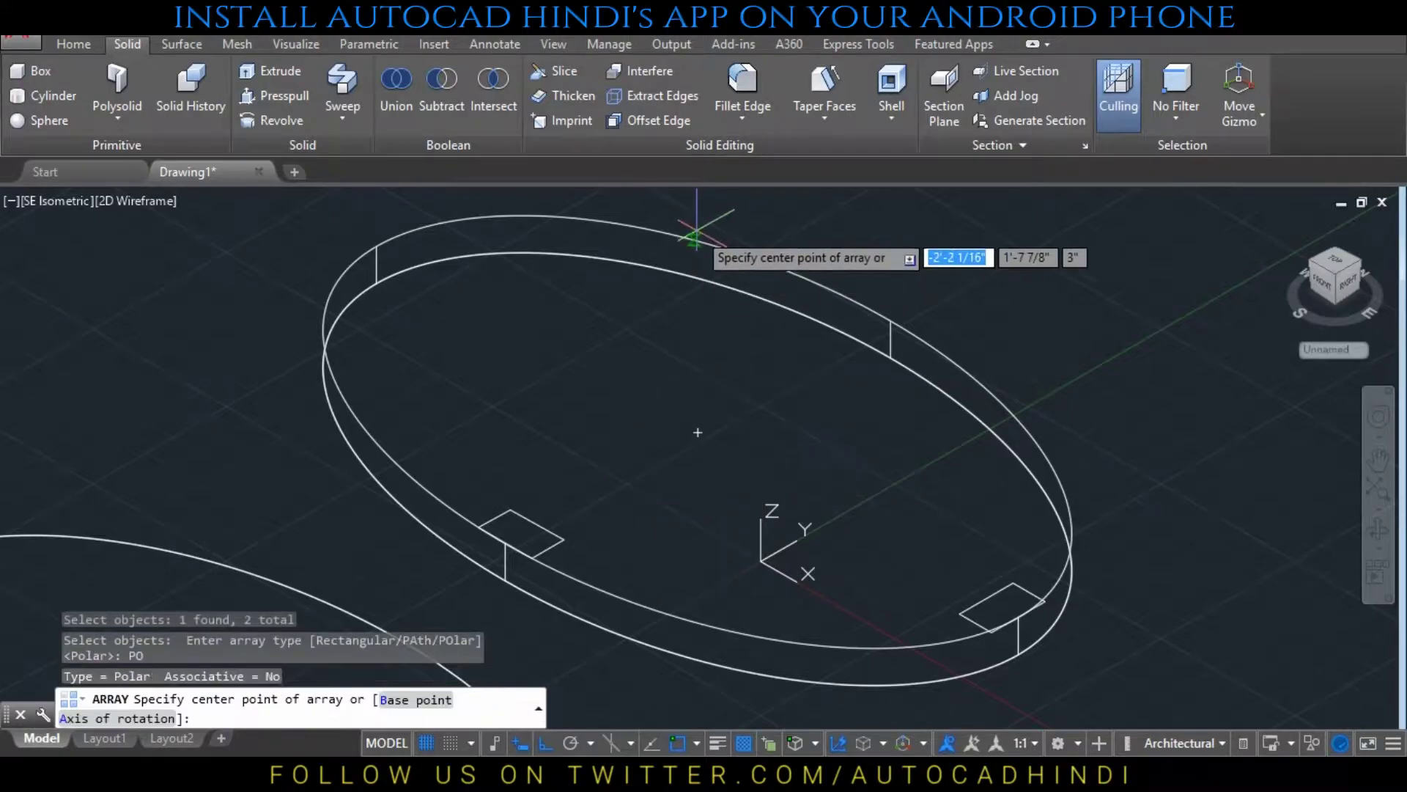
{"action": "left_click", "coordinate": [697, 432]}
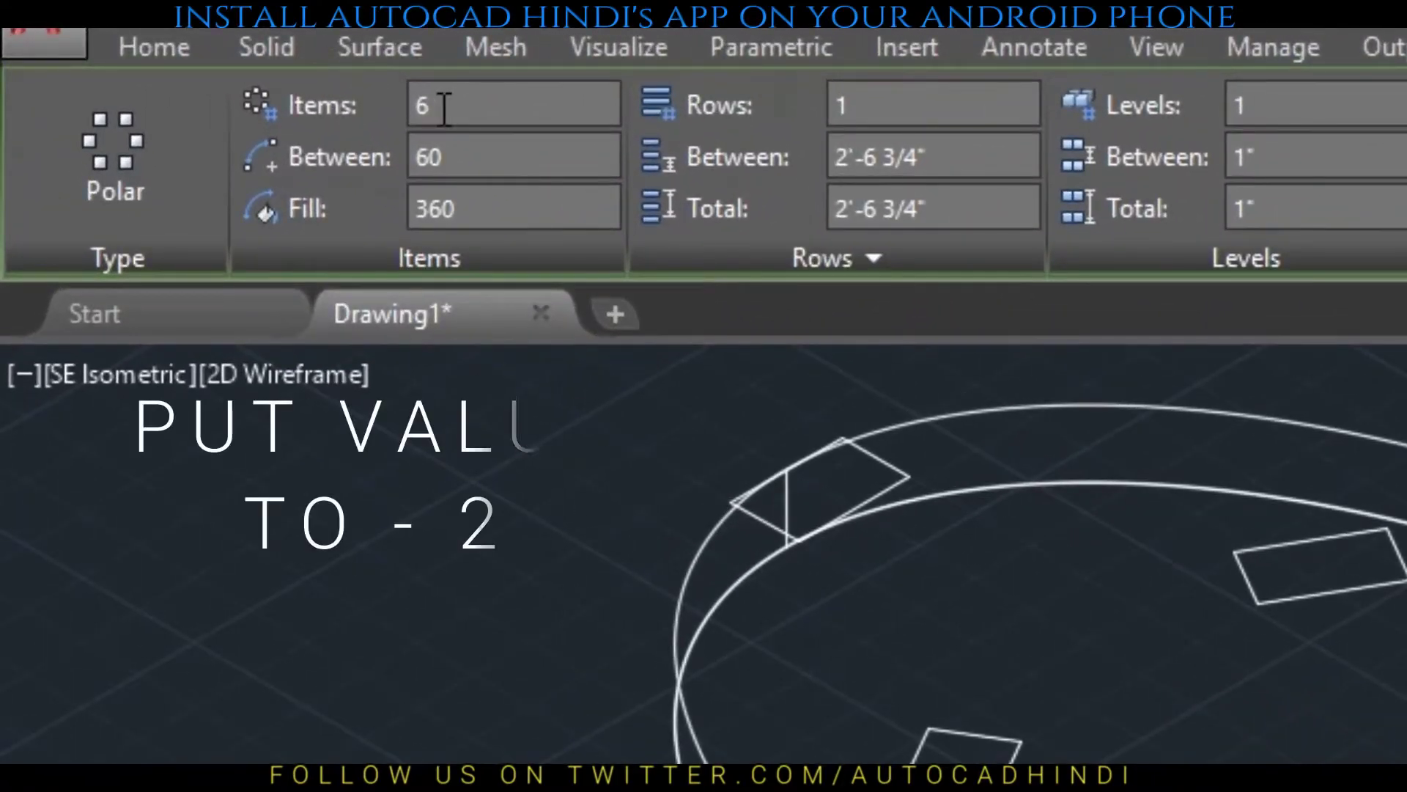
{"action": "left_click", "coordinate": [438, 107]}
{"action": "type", "text": "2"}
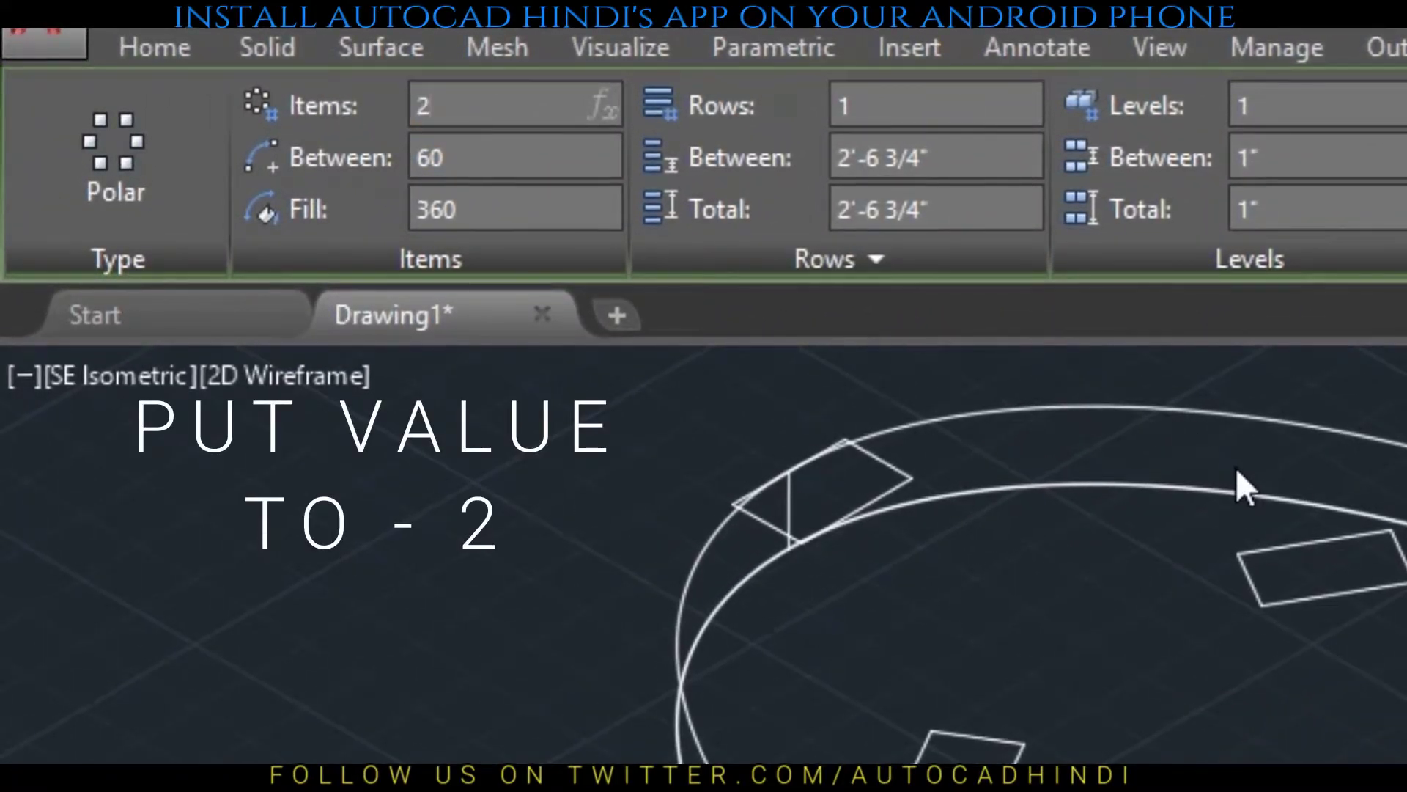
{"action": "key", "text": "Return"}
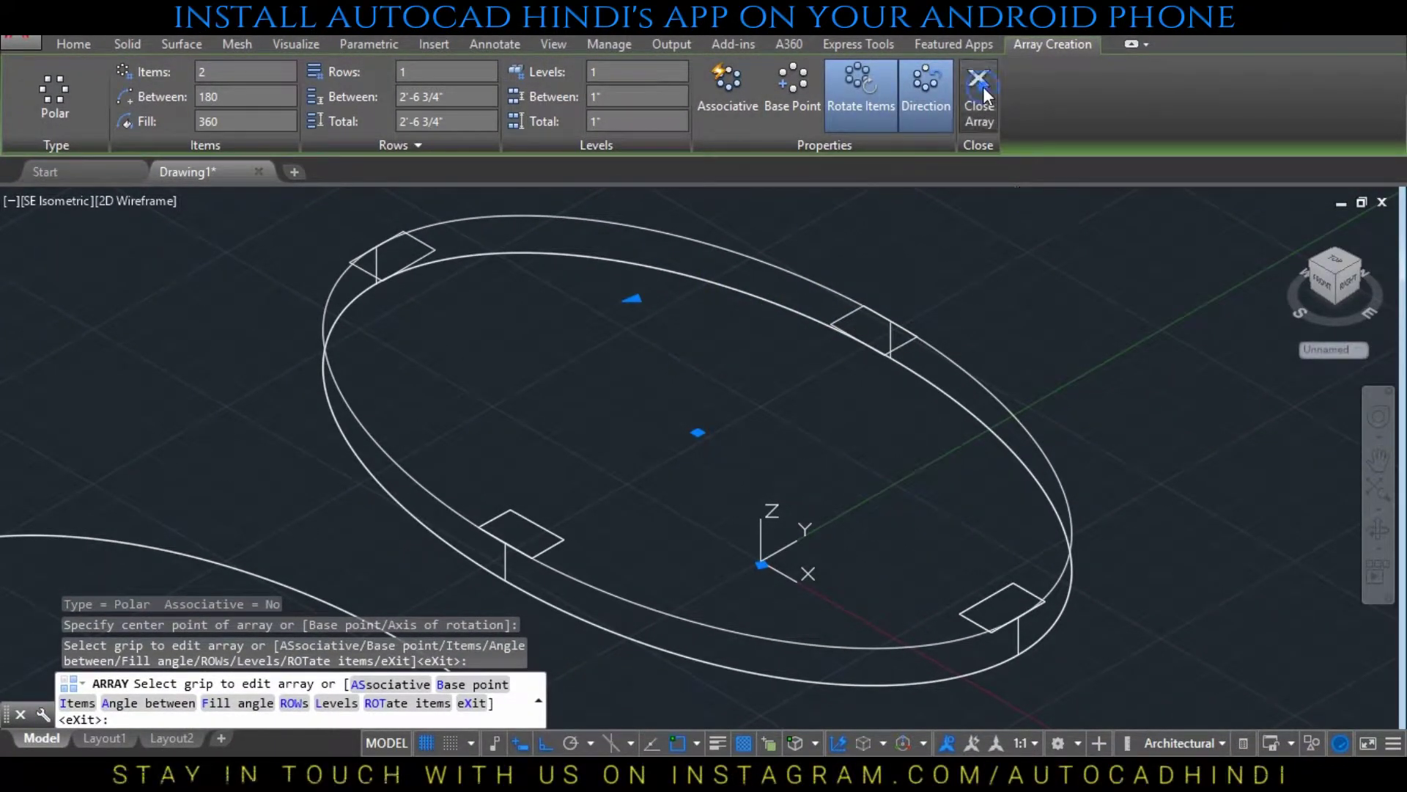
{"action": "left_click", "coordinate": [981, 91]}
Press-pull all four squares up 1'6" into posts standing on the ring
{"action": "middle_click_drag", "start_coordinate": [1046, 331], "coordinate": [1048, 343]}
{"action": "key", "text": "Escape"}
{"action": "key", "text": "Escape"}
{"action": "type", "text": "P"}
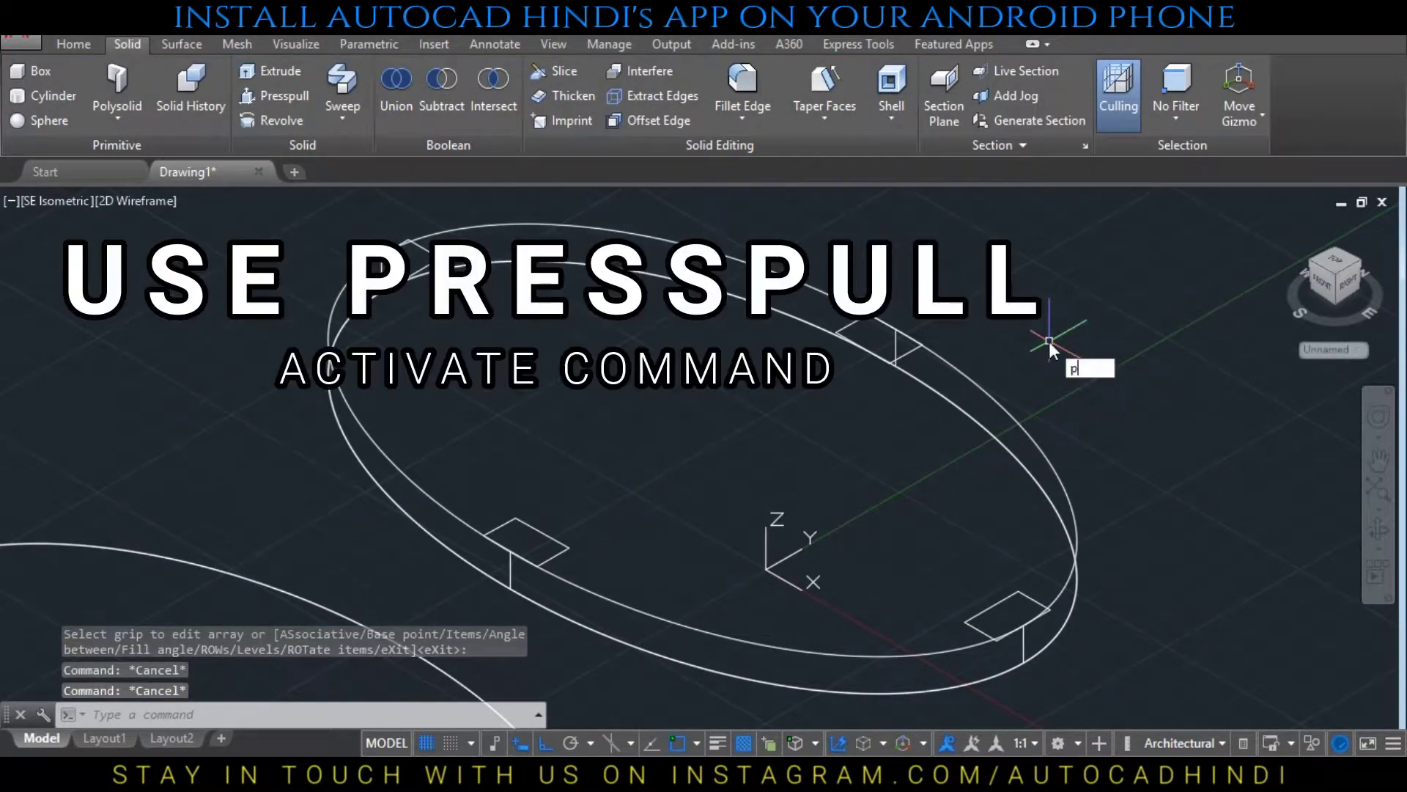
{"action": "type", "text": "RESS"}
{"action": "key", "text": "Return"}
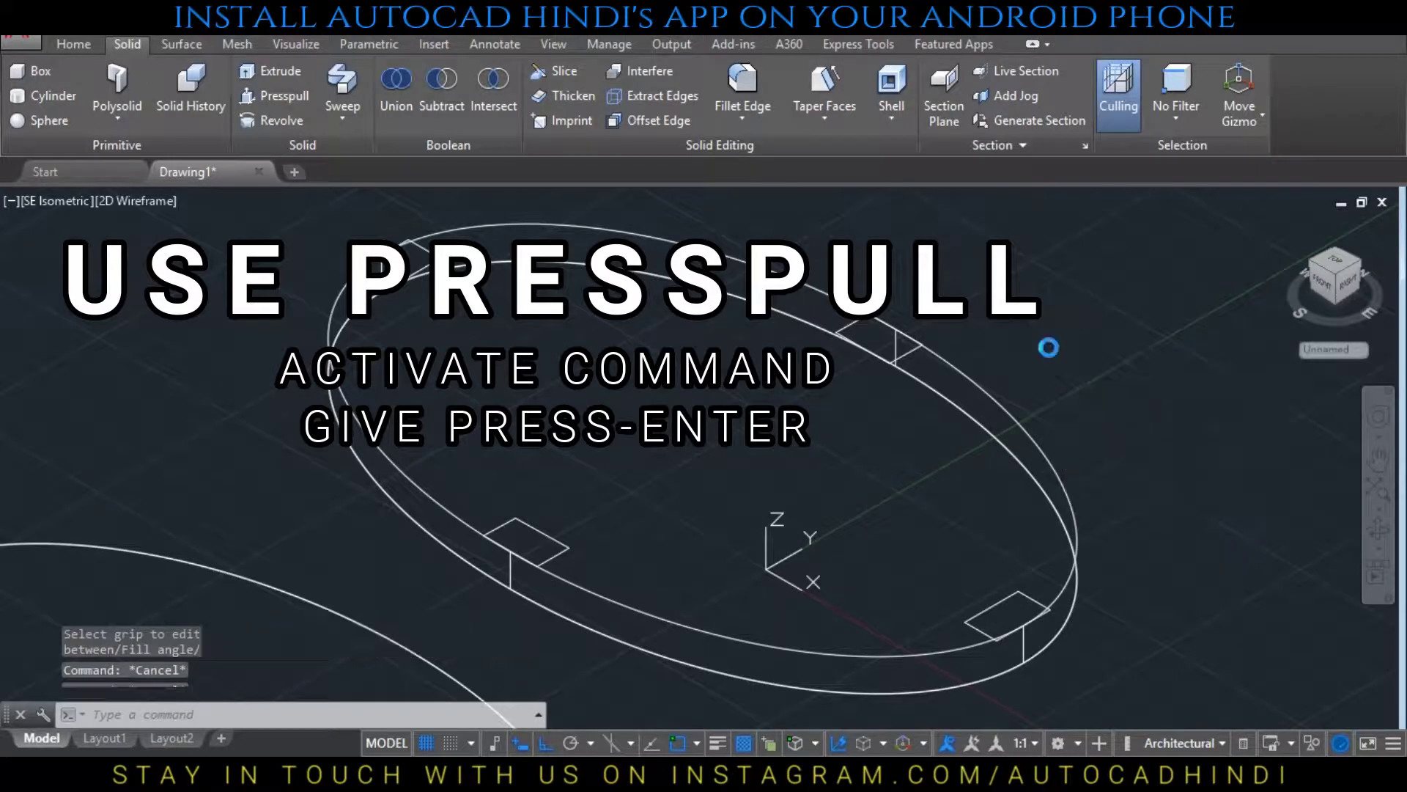
{"action": "left_click", "coordinate": [1005, 605]}
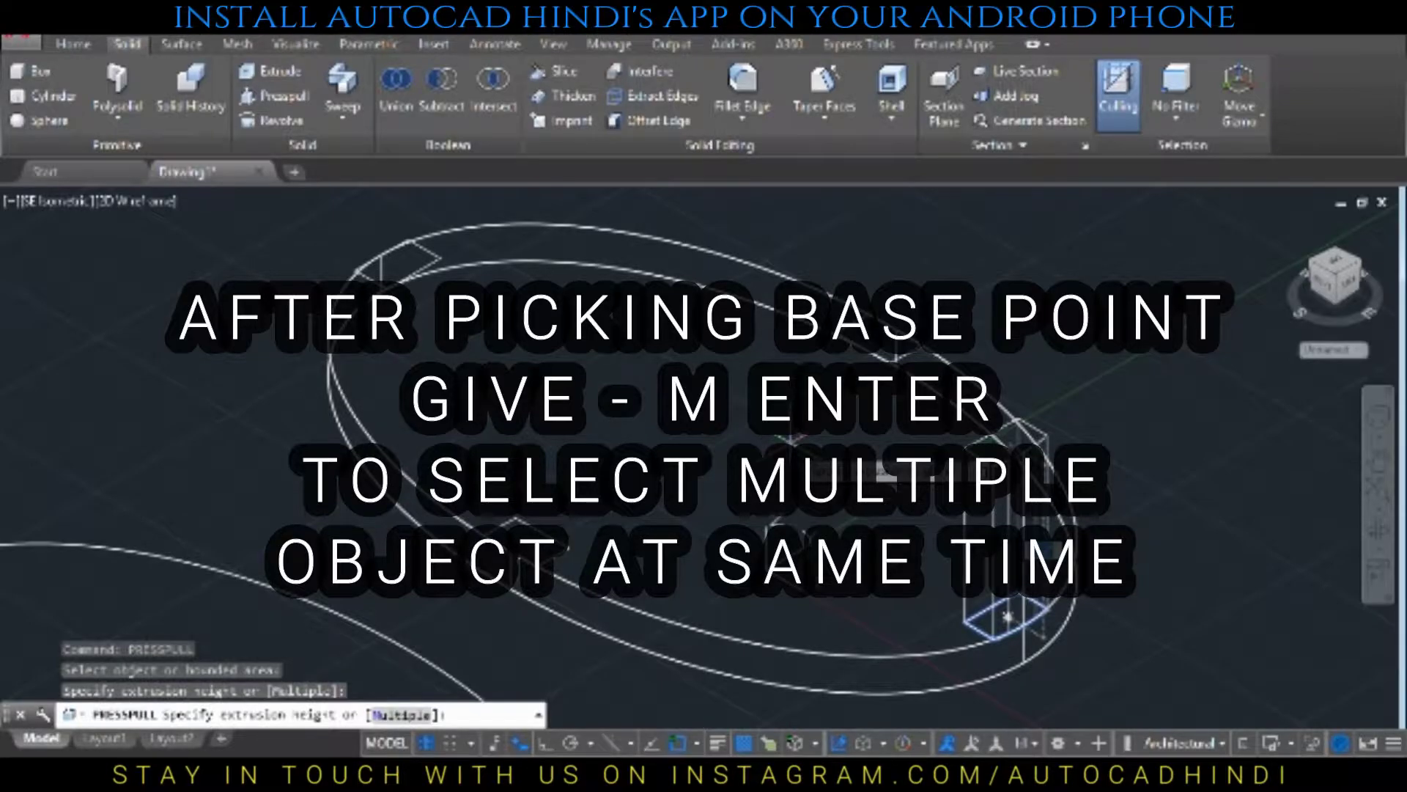
{"action": "type", "text": "m"}
{"action": "key", "text": "Return"}
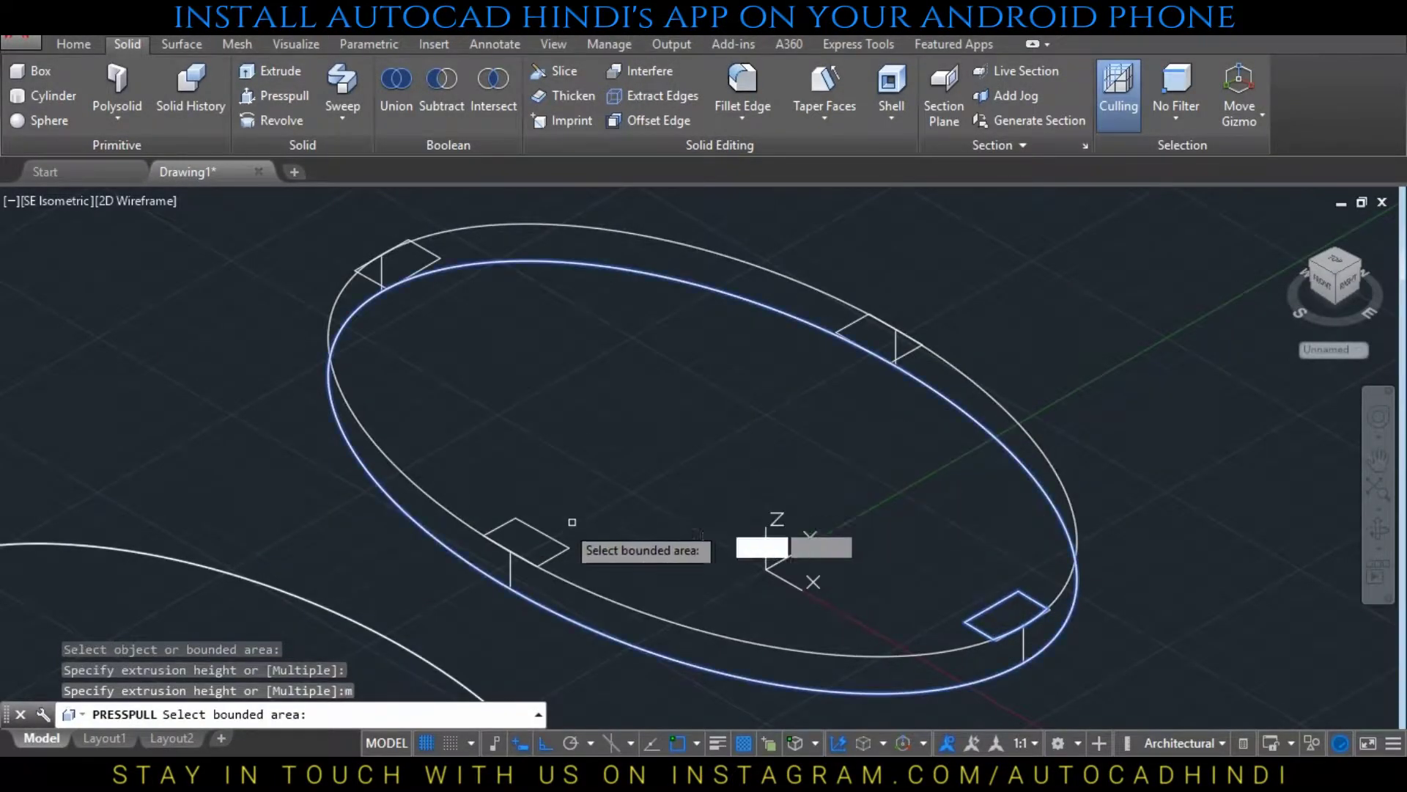
{"action": "left_click", "coordinate": [522, 542]}
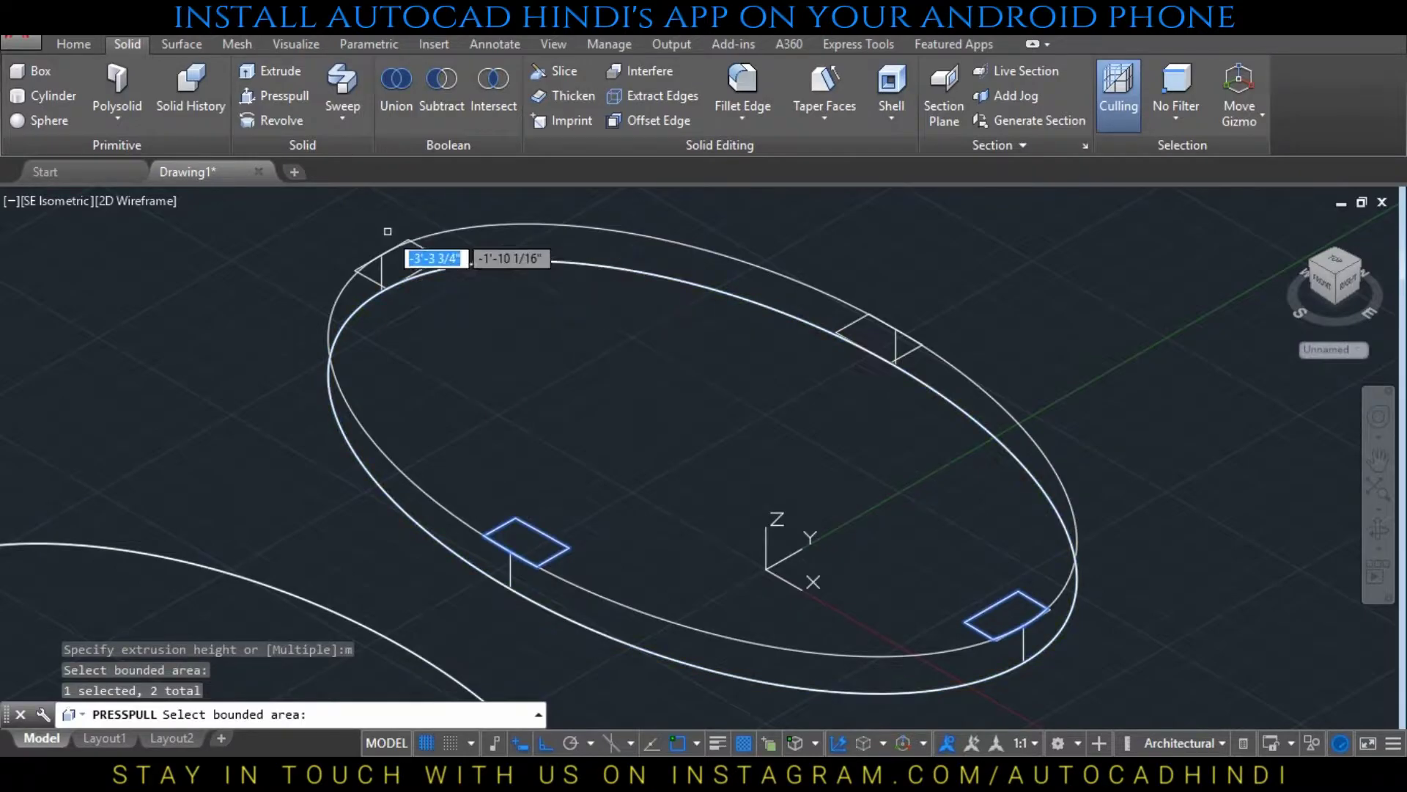
{"action": "left_click", "coordinate": [399, 259]}
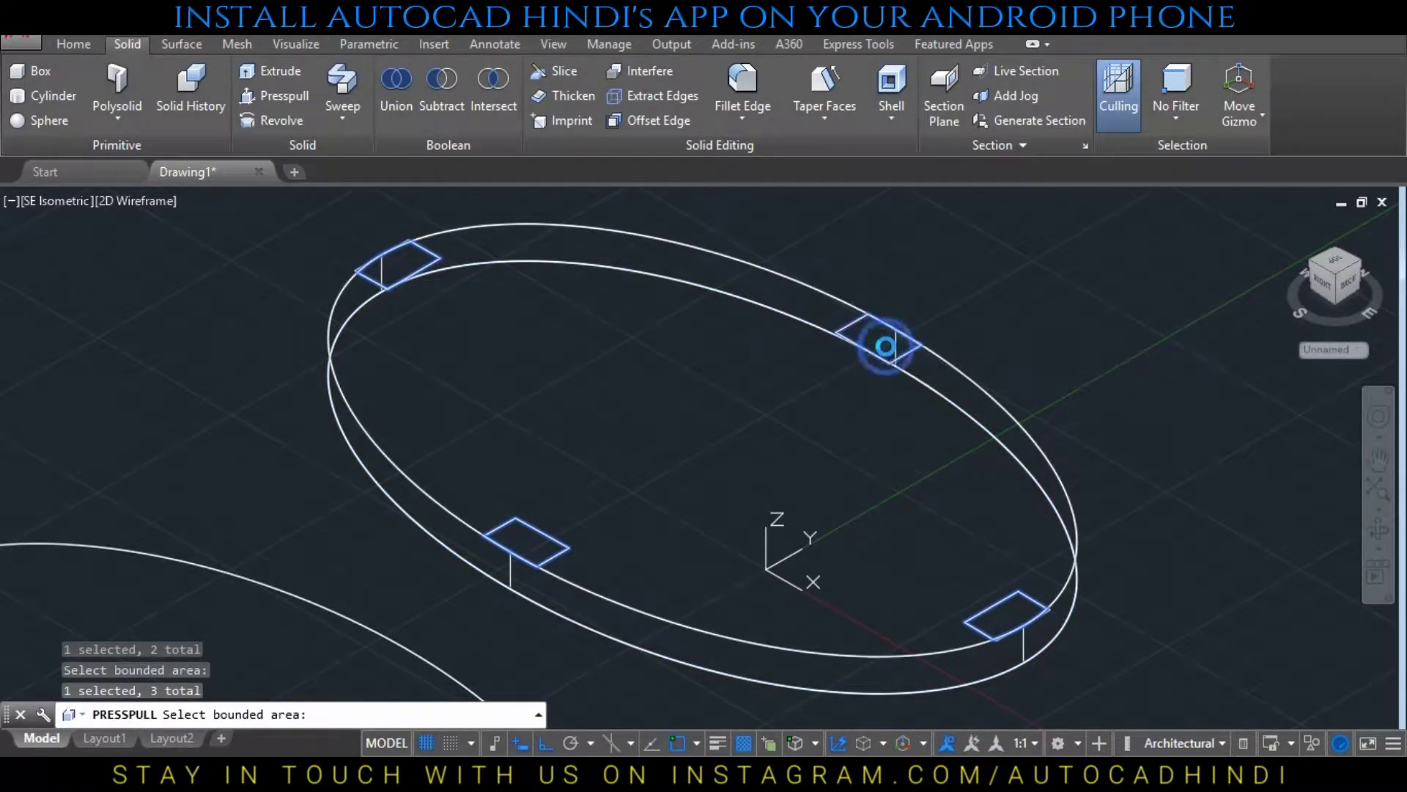
{"action": "left_click", "coordinate": [886, 346]}
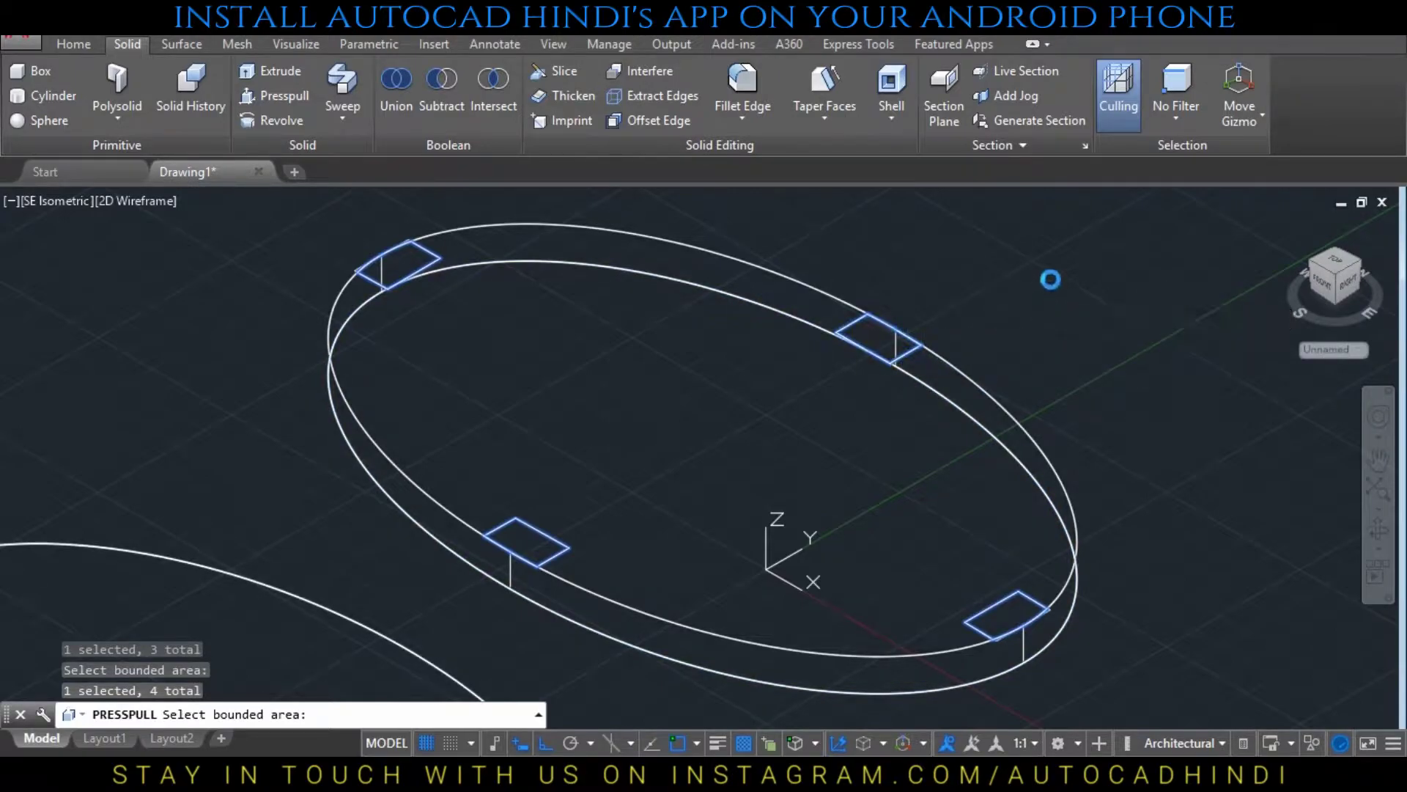
{"action": "key", "text": "Return"}
{"action": "type", "text": "1"}
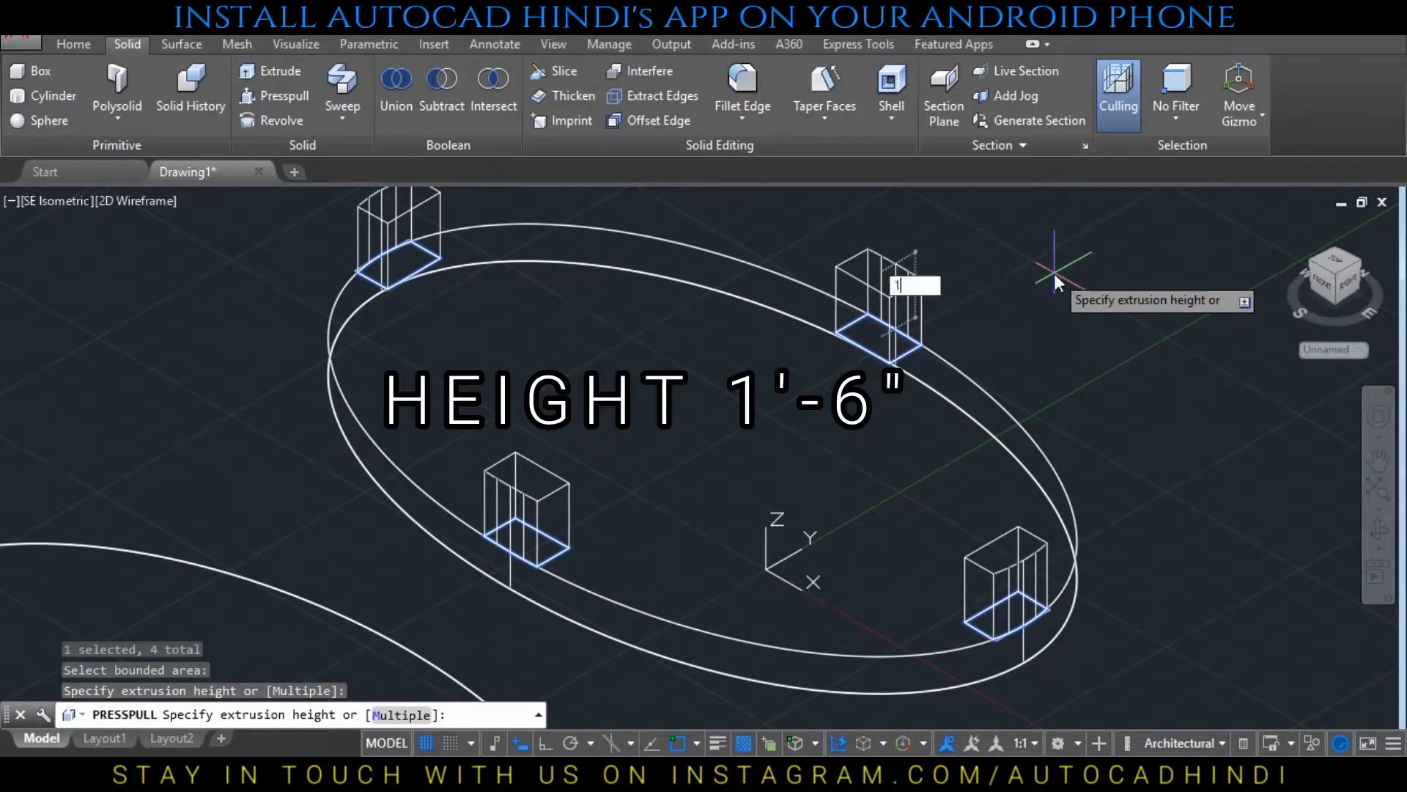
{"action": "type", "text": "'6"}
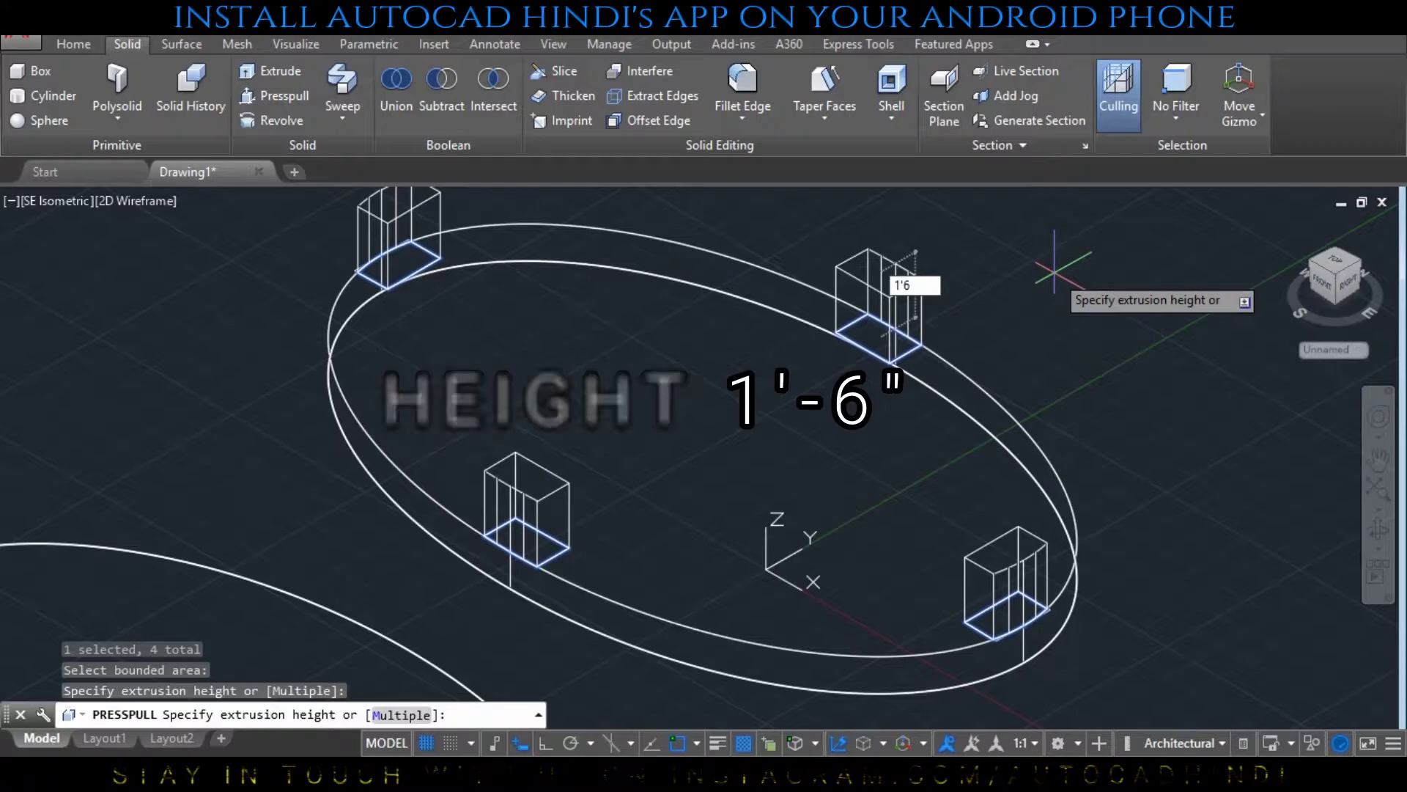
{"action": "key", "text": "Return"}
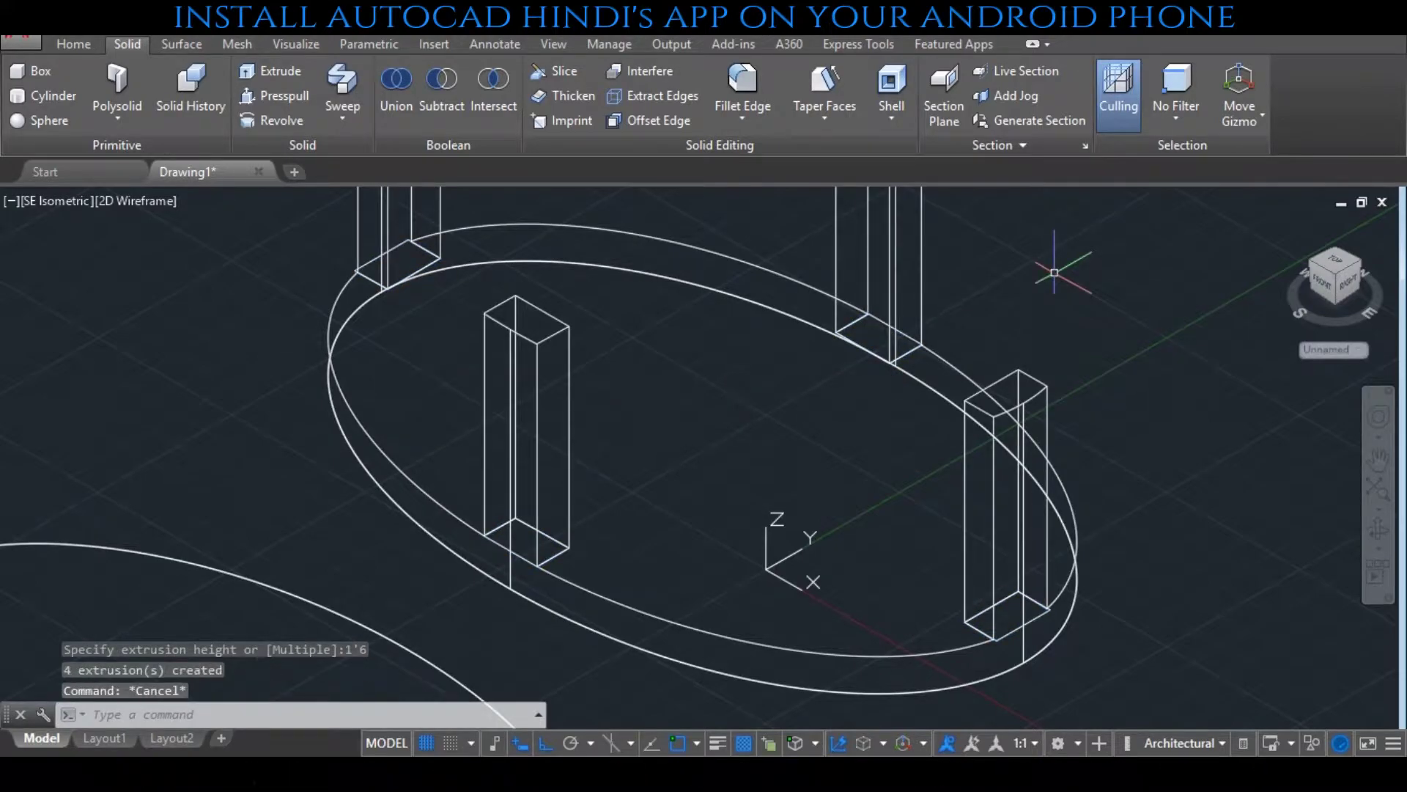
{"action": "middle_click_drag", "start_coordinate": [1054, 272], "coordinate": [1054, 282]}
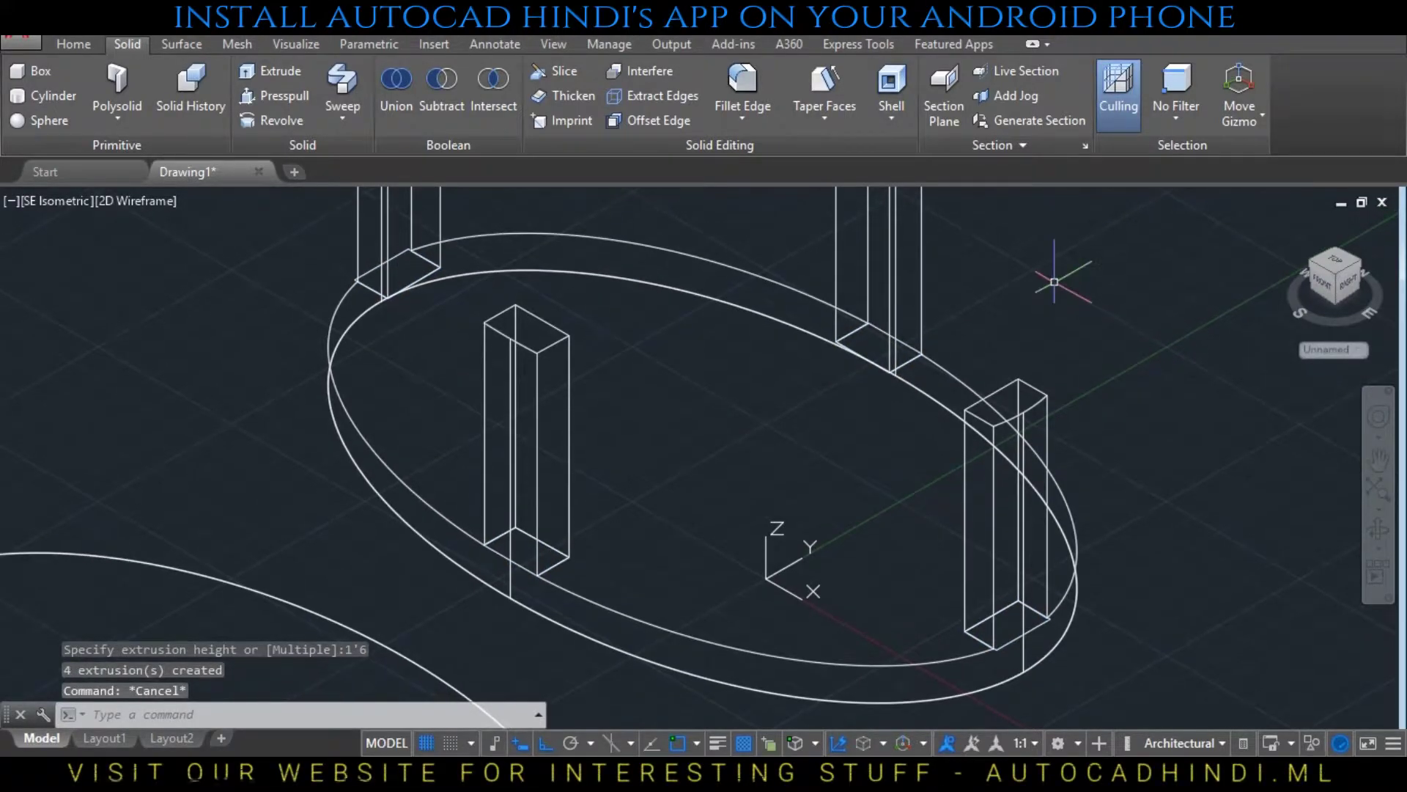
{"action": "scroll", "coordinate": [1054, 281], "scroll_direction": "down", "scroll_amount": 6}
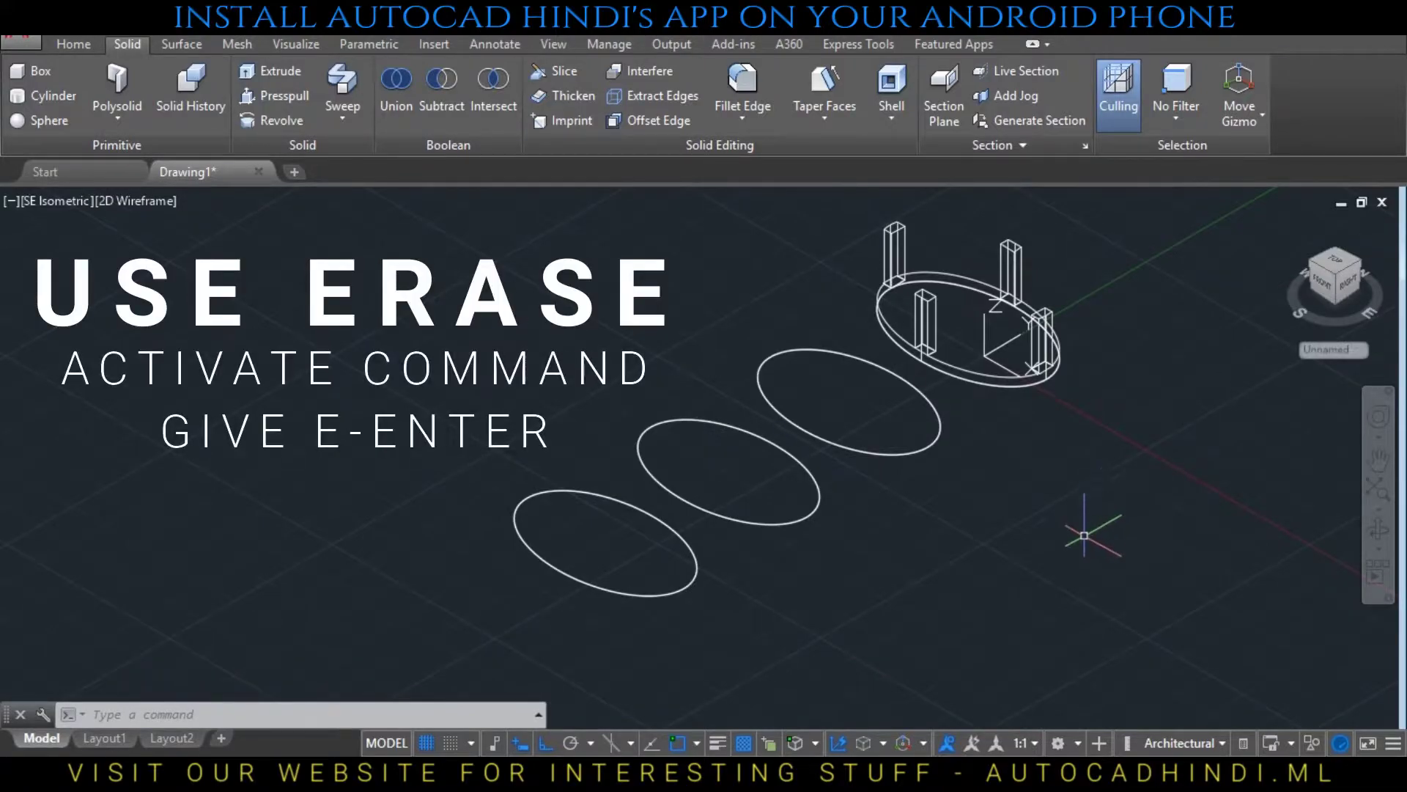
{"action": "type", "text": "e"}
{"action": "key", "text": "Return"}
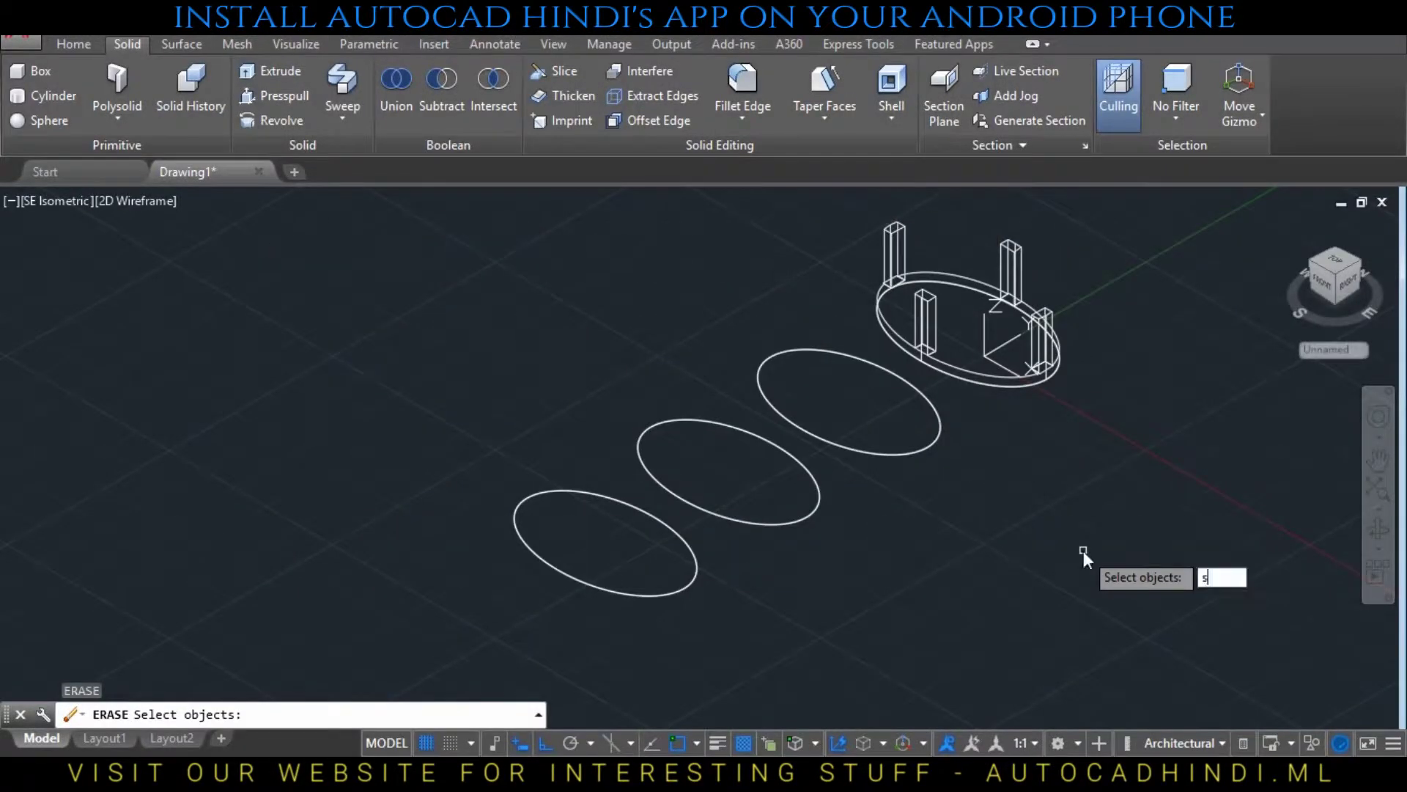
{"action": "type", "text": "u"}
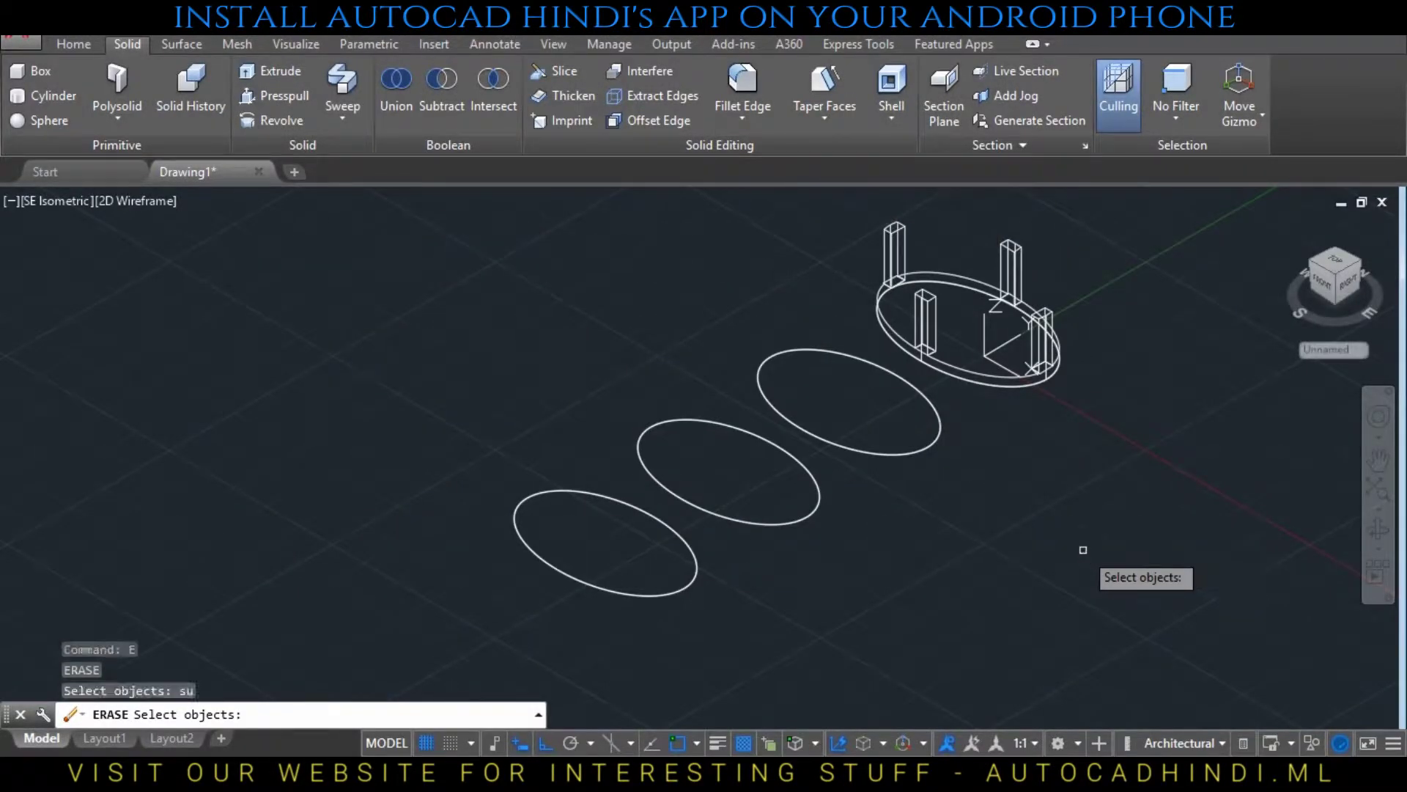
{"action": "left_click", "coordinate": [795, 252]}
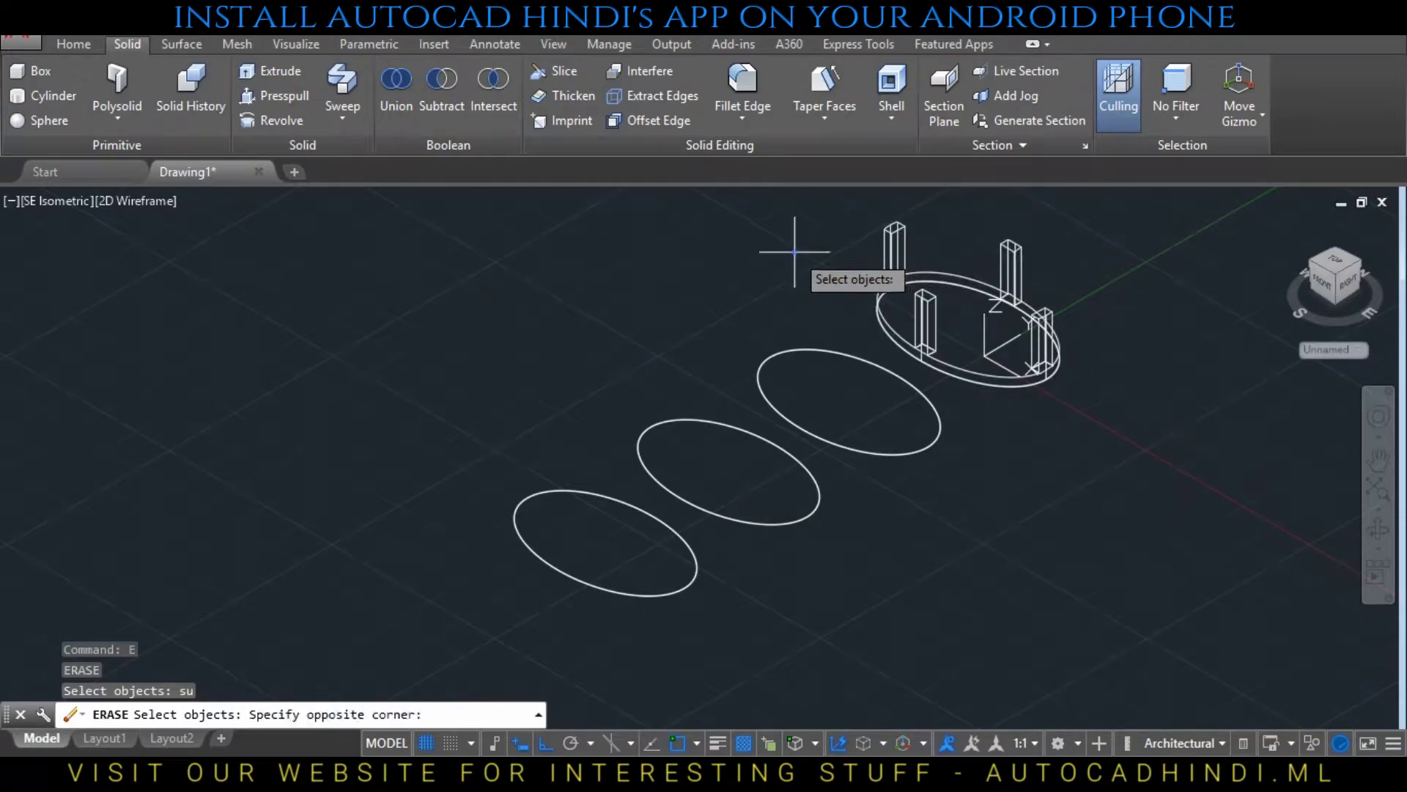
{"action": "left_click", "coordinate": [1151, 418]}
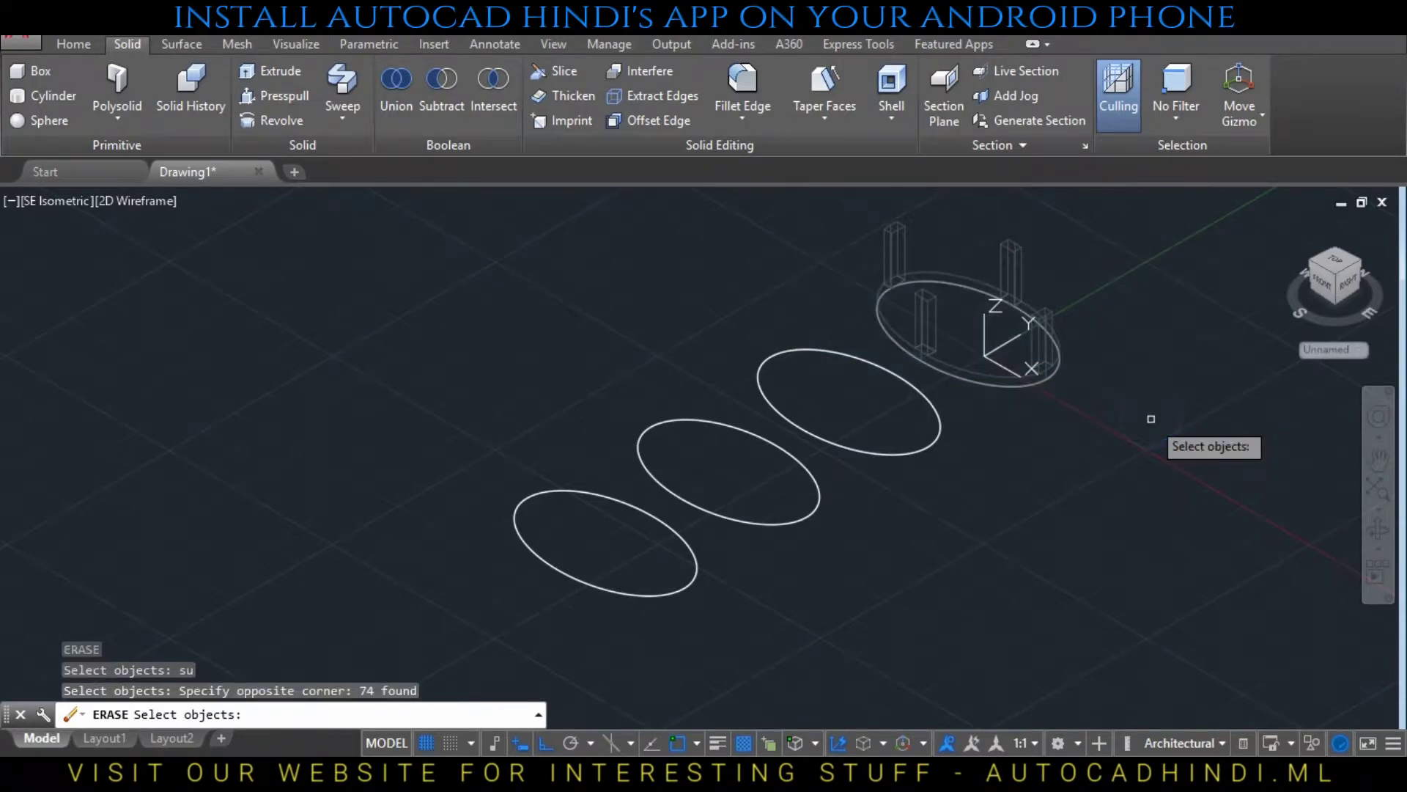
{"action": "key", "text": "Escape"}
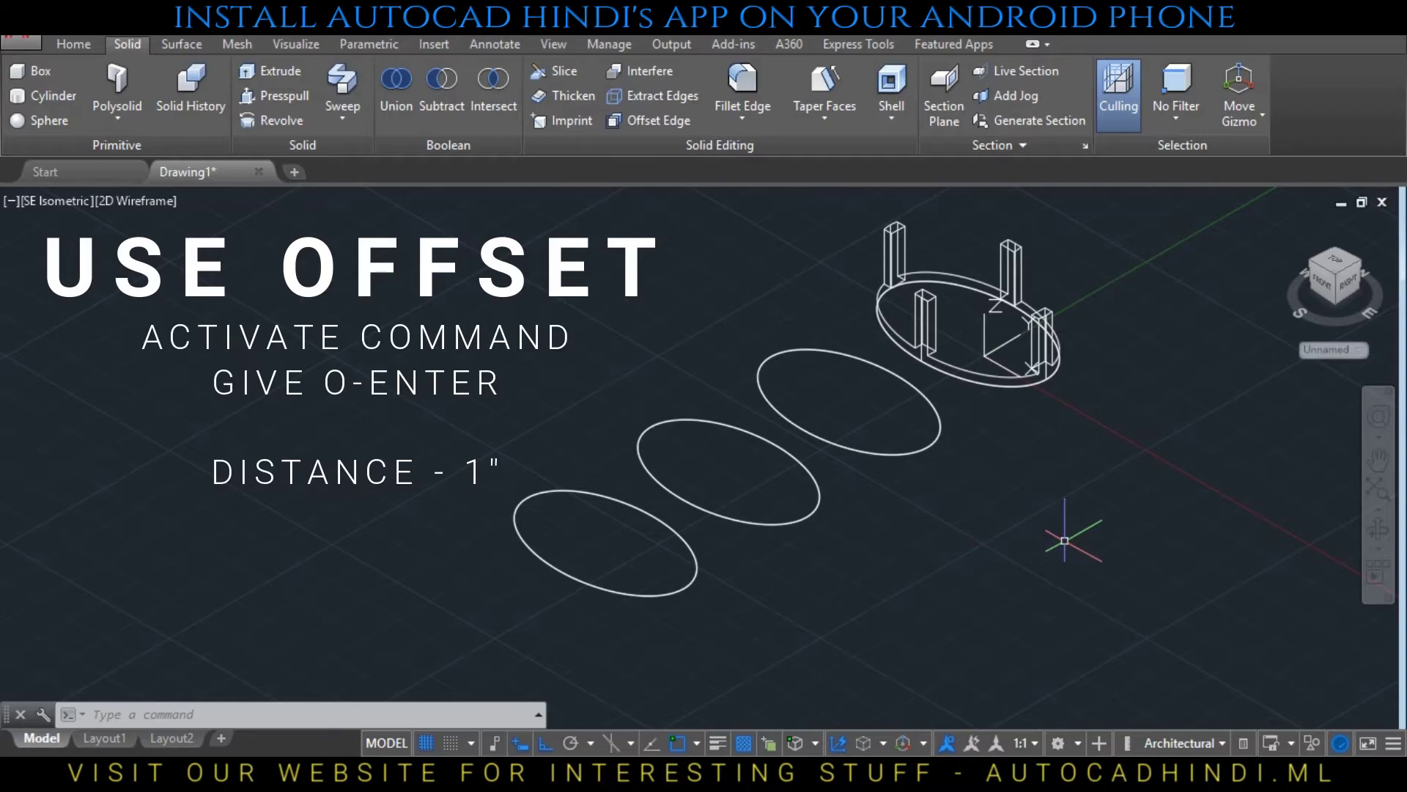
Offset the right, middle and left ellipses inward by 1 inch
{"action": "left_click", "coordinate": [1059, 549]}
{"action": "key", "text": "Return"}
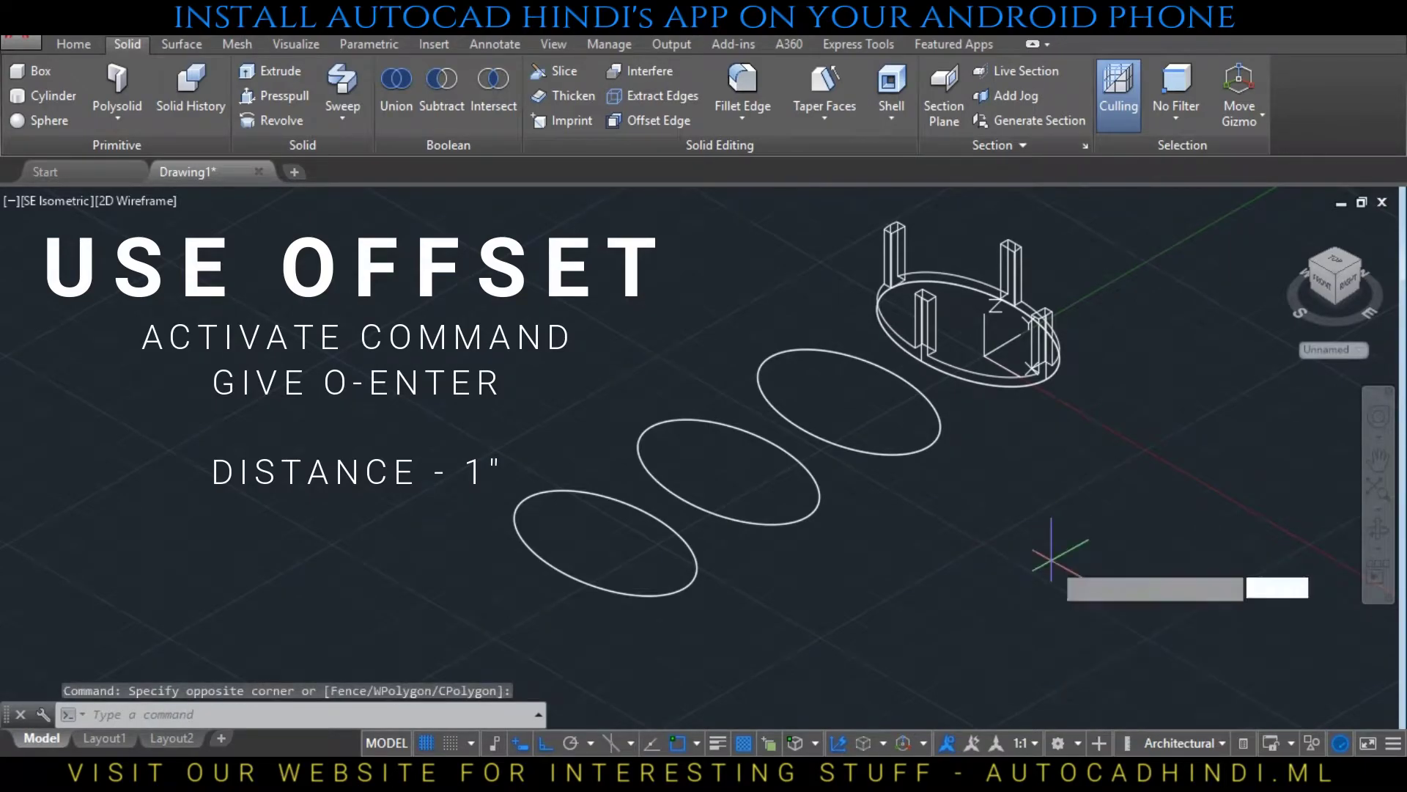
{"action": "type", "text": "1"}
{"action": "key", "text": "Return"}
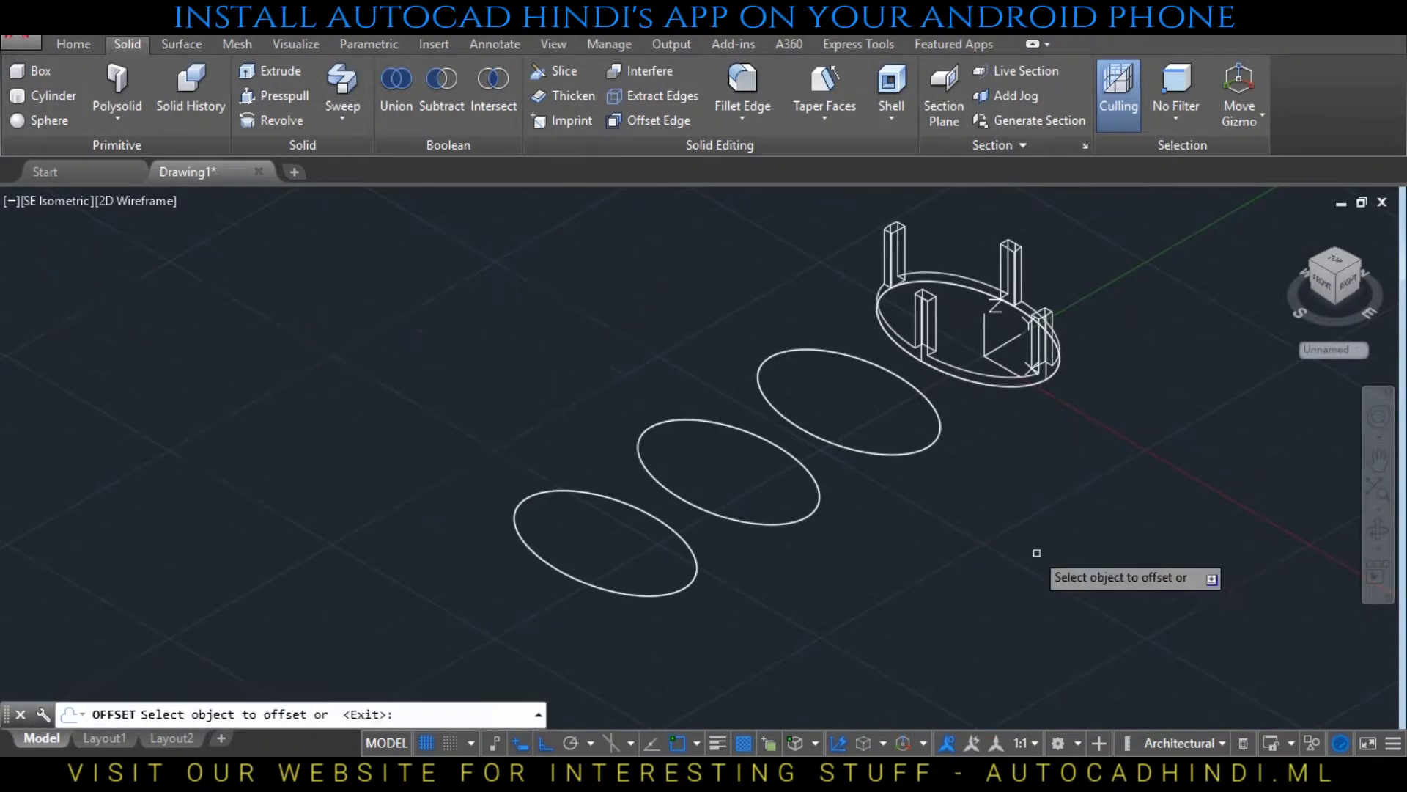
{"action": "left_click", "coordinate": [897, 453]}
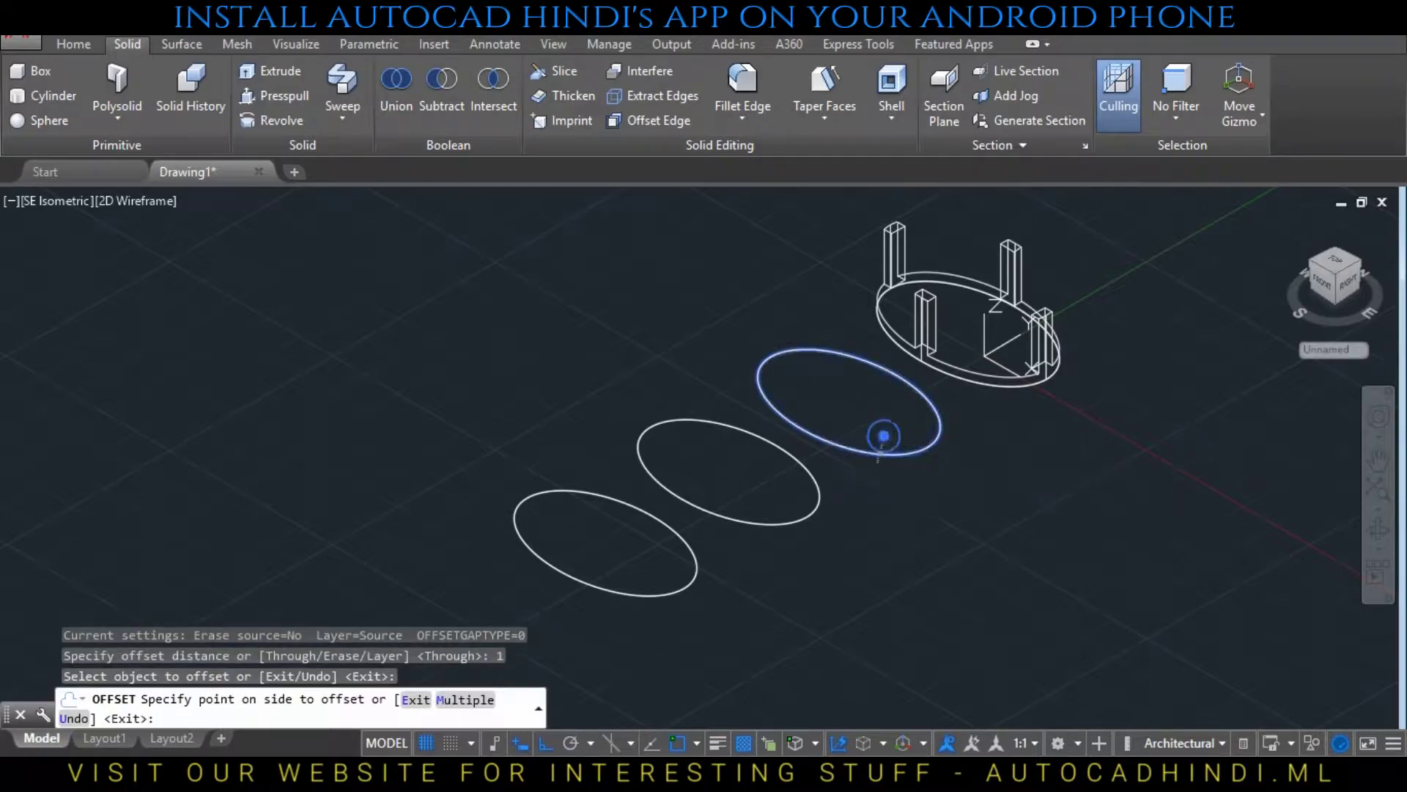
{"action": "left_click", "coordinate": [882, 433]}
{"action": "left_click", "coordinate": [804, 519]}
{"action": "left_click", "coordinate": [779, 494]}
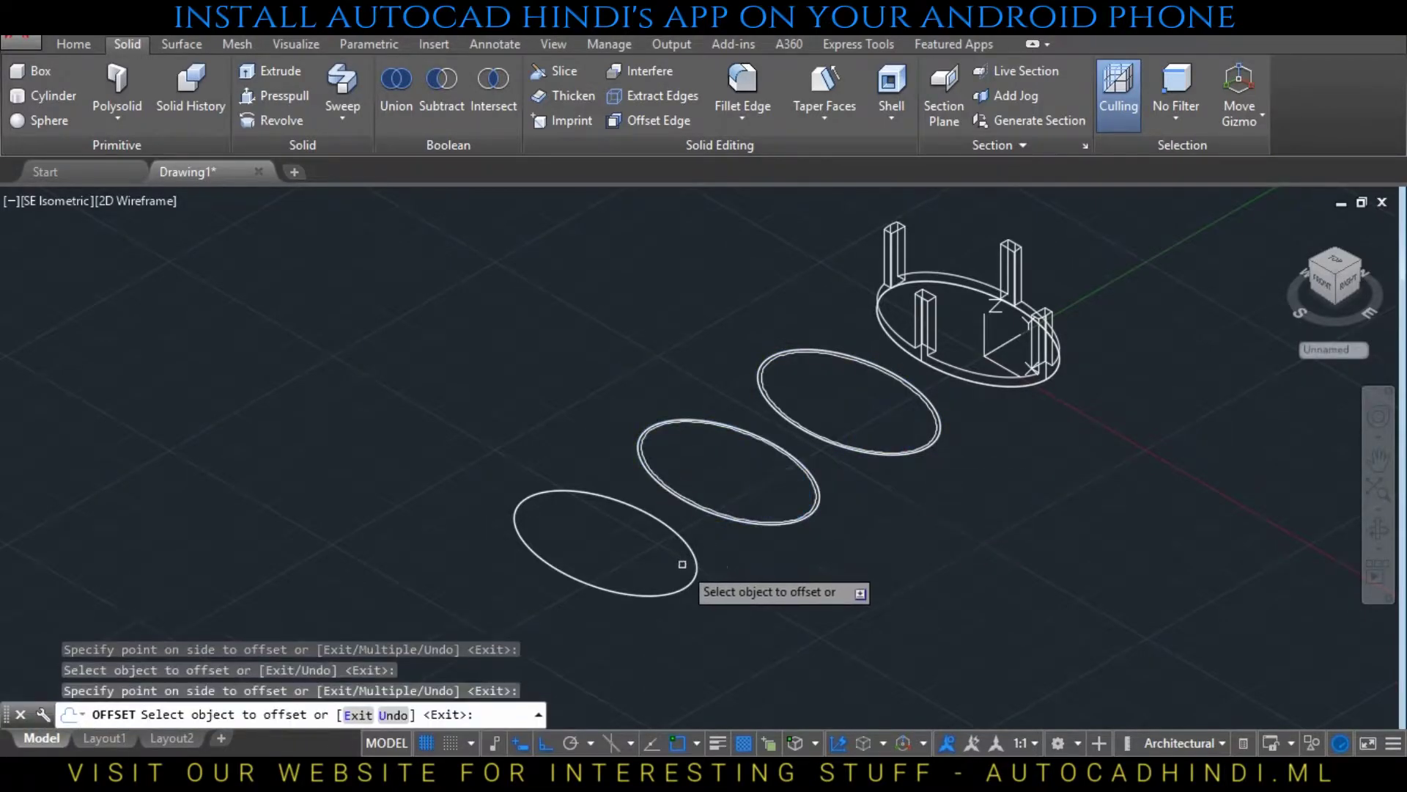
{"action": "left_click", "coordinate": [686, 577]}
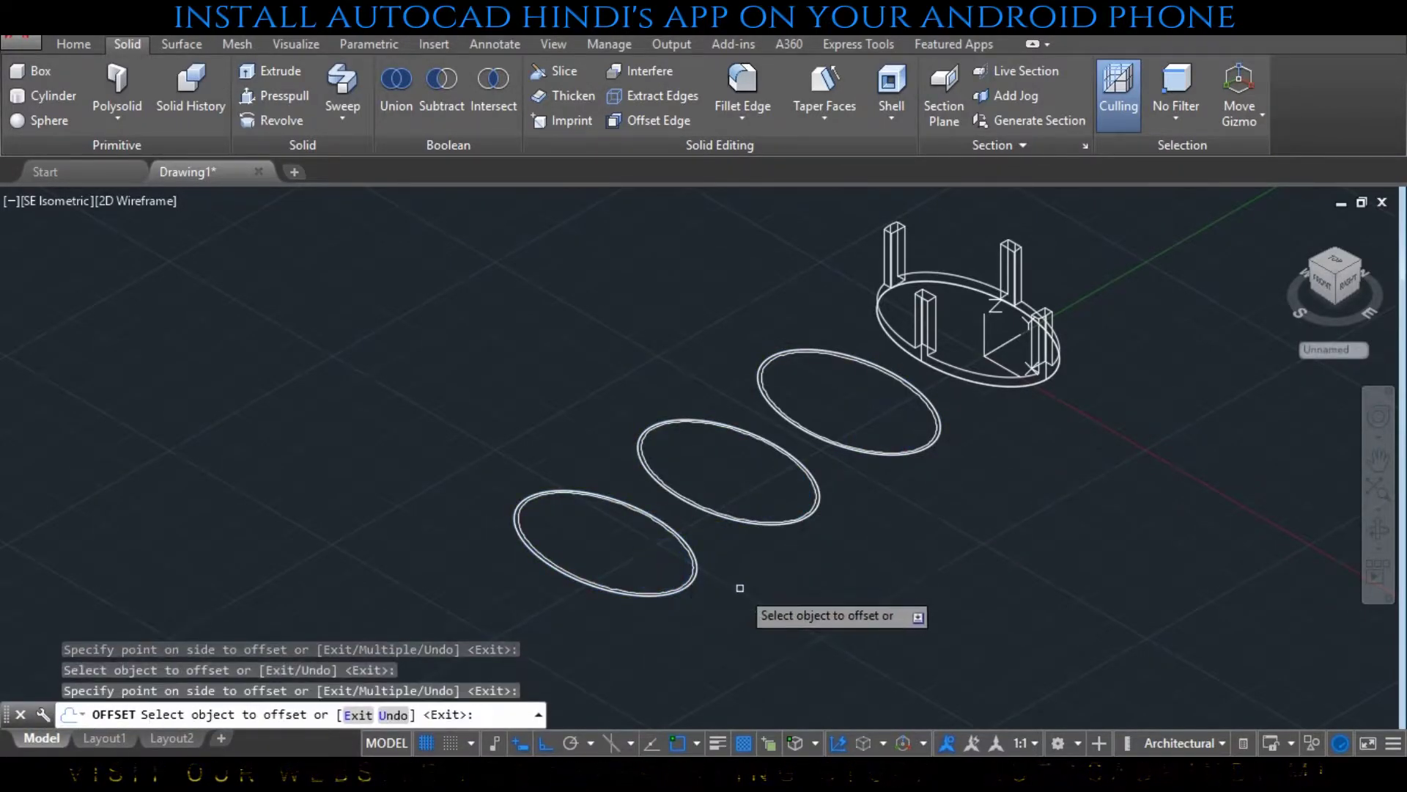
Erase the extra offset outlines on the left and middle ellipses
{"action": "key", "text": "ctrl+z"}
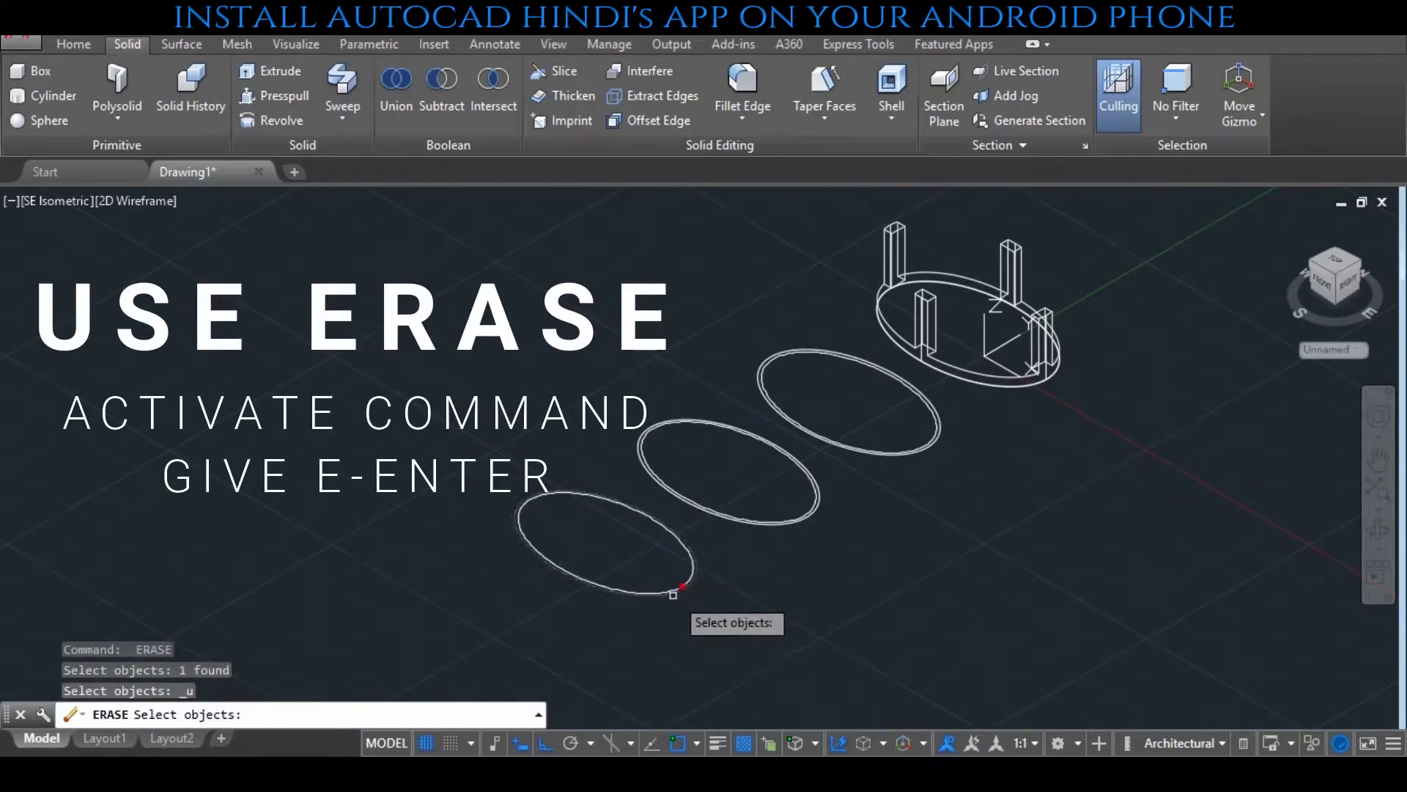
{"action": "left_click", "coordinate": [673, 593]}
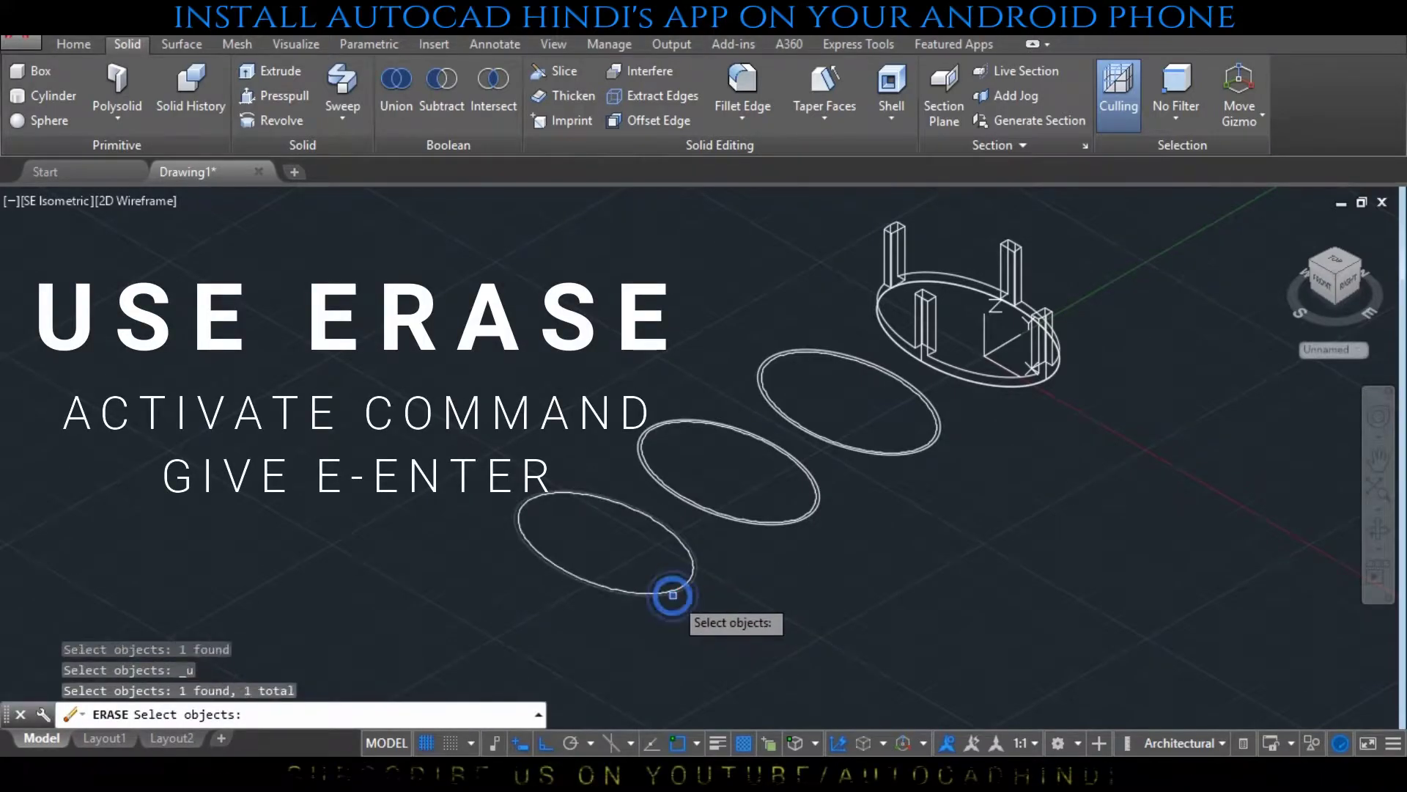
{"action": "left_click", "coordinate": [762, 527]}
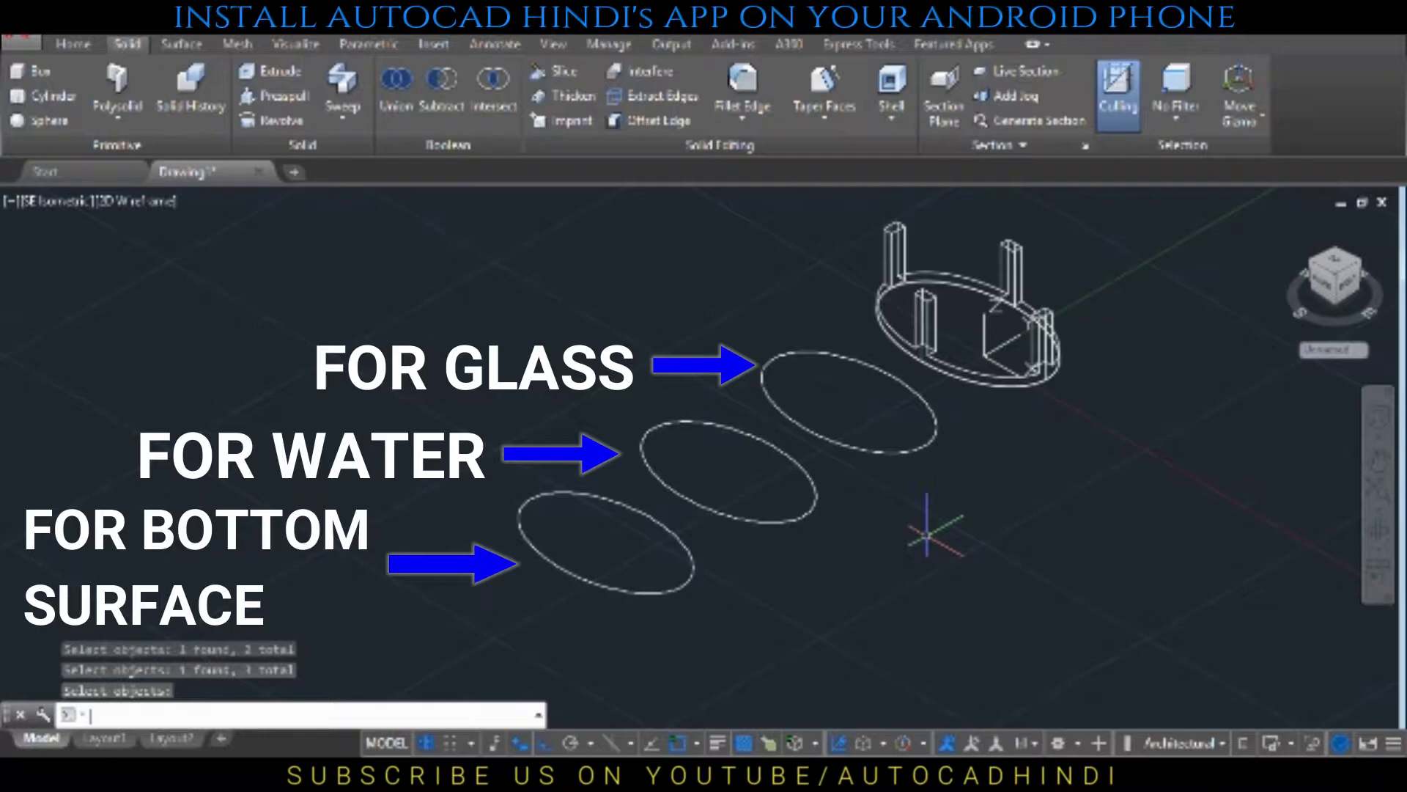
{"action": "middle_click_drag", "start_coordinate": [934, 543], "coordinate": [1023, 547]}
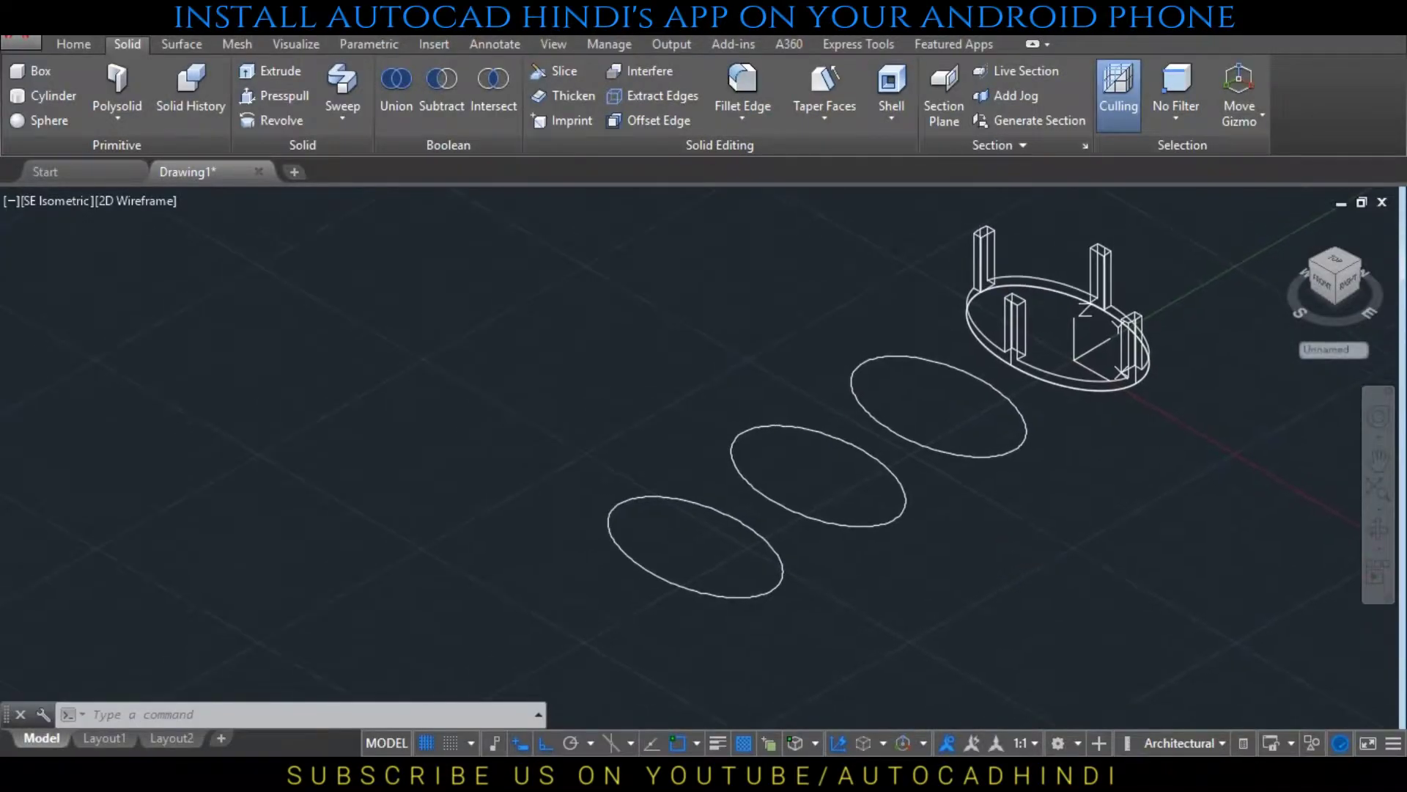
Align the UCS to the right ellipse with new origin, X-axis and XY plane
{"action": "type", "text": "U"}
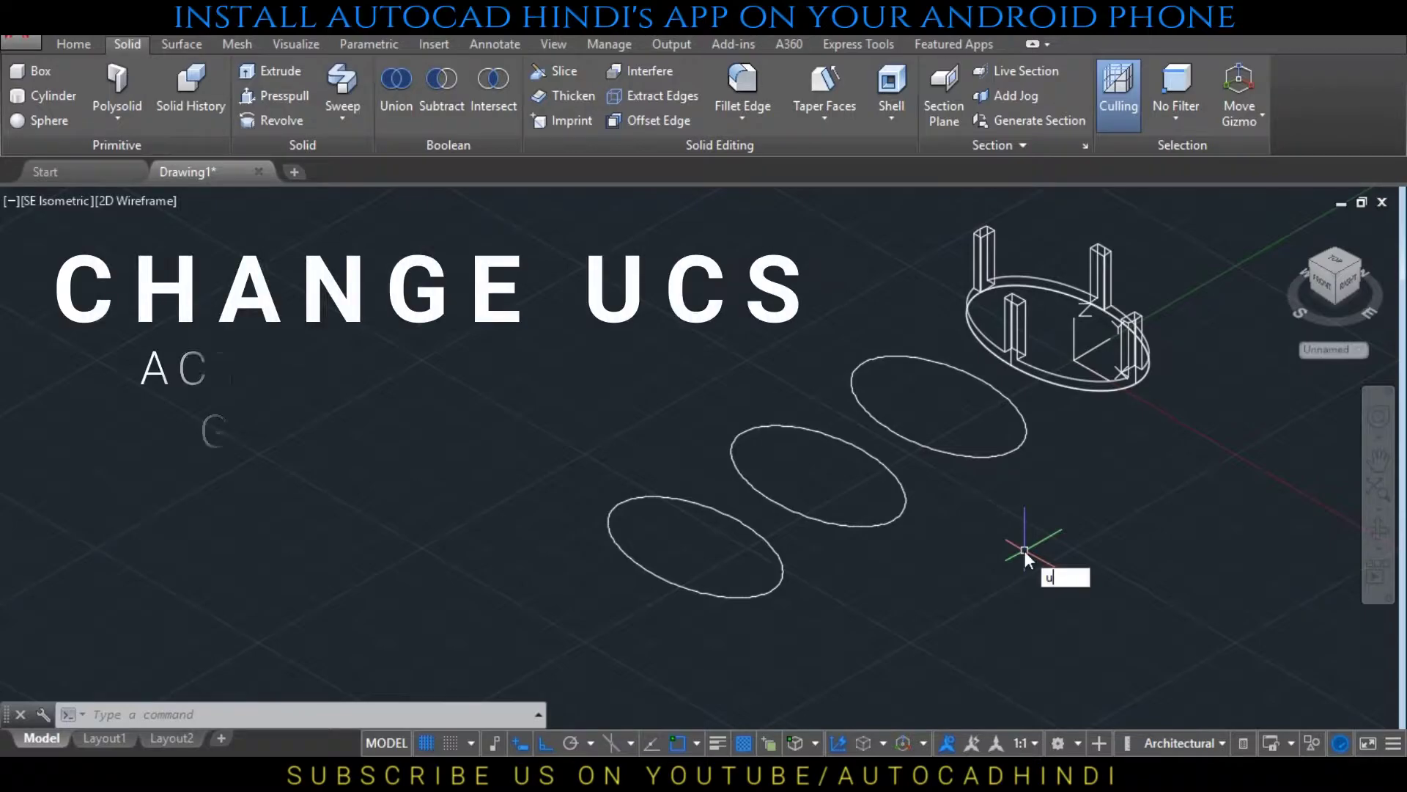
{"action": "type", "text": "c"}
{"action": "key", "text": "Return"}
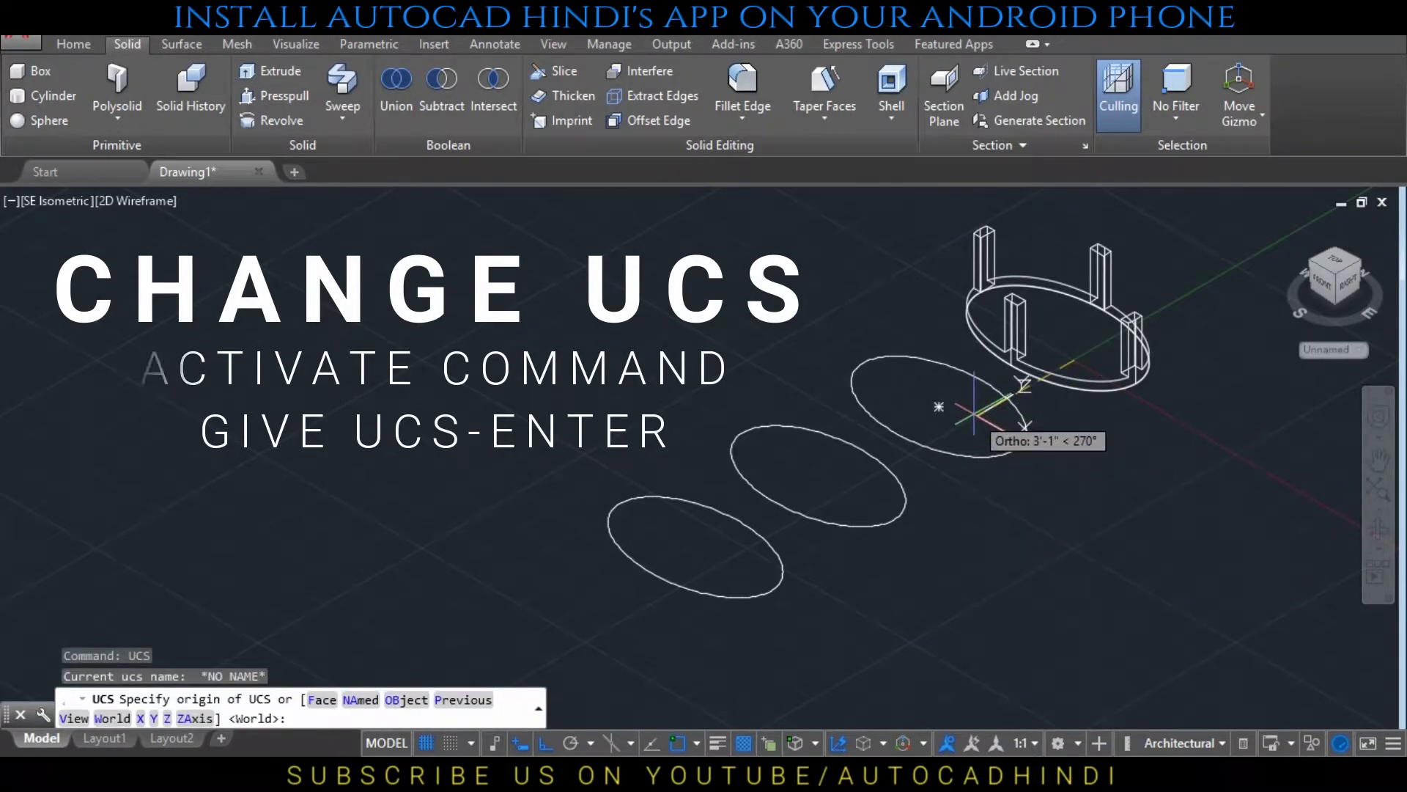
{"action": "left_click", "coordinate": [939, 405]}
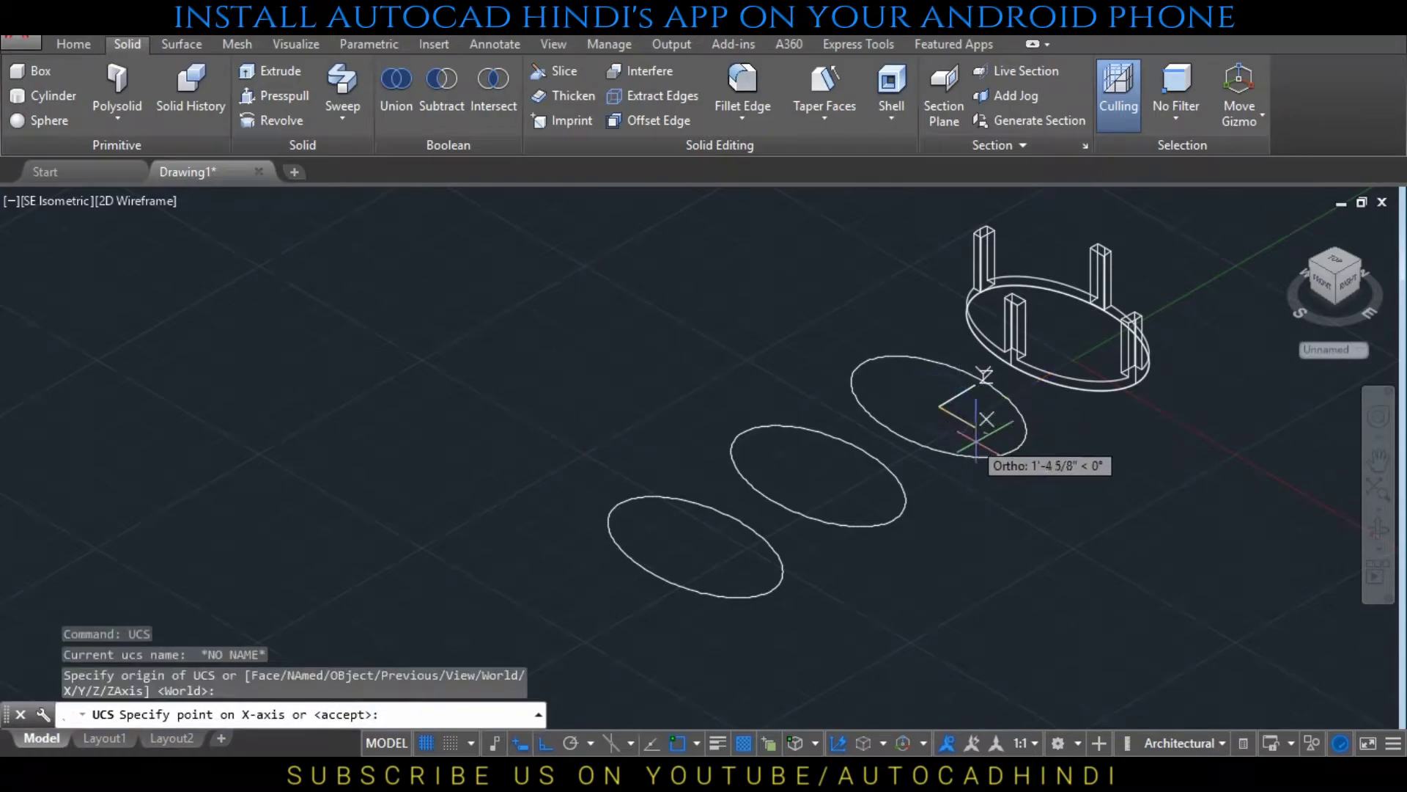
{"action": "left_click", "coordinate": [1014, 449]}
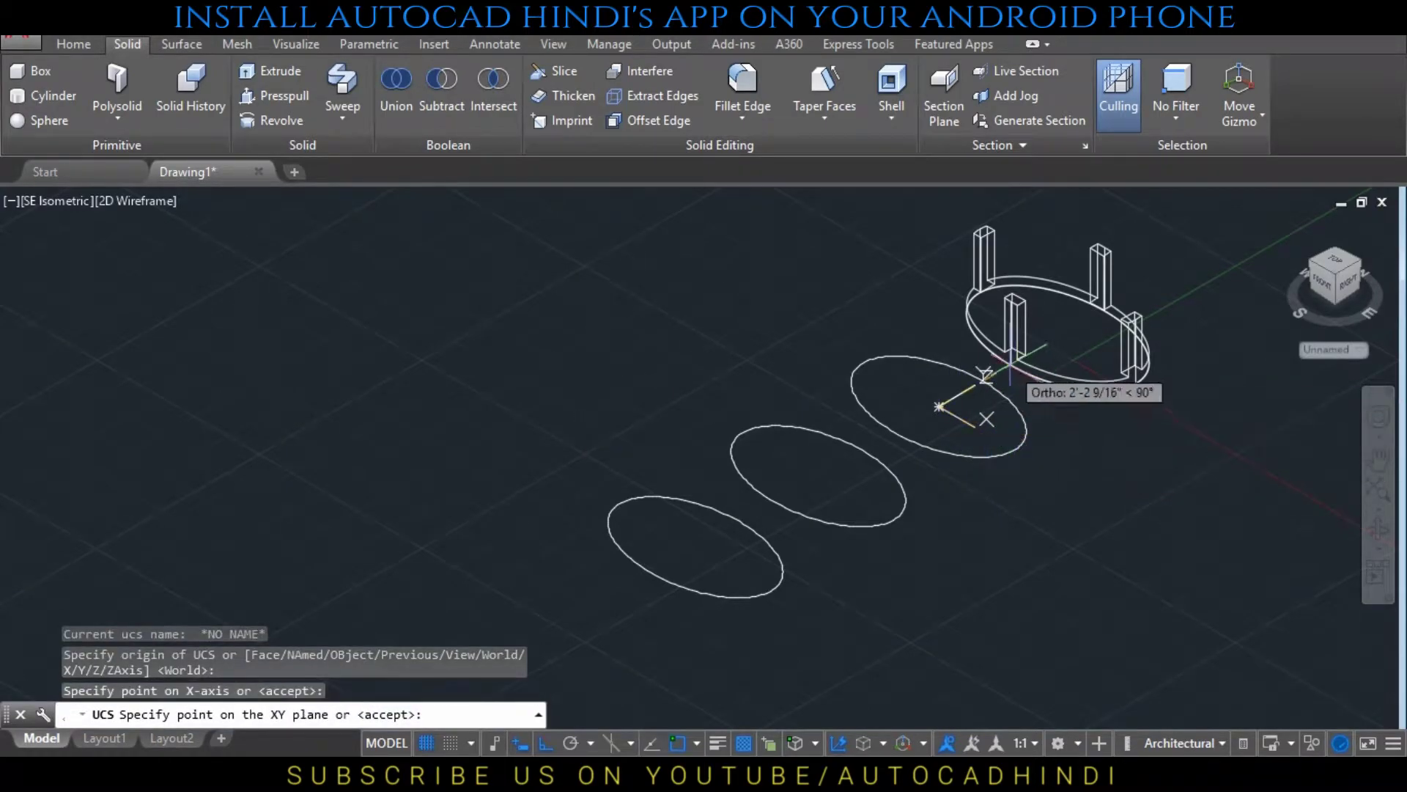
{"action": "left_click", "coordinate": [931, 323]}
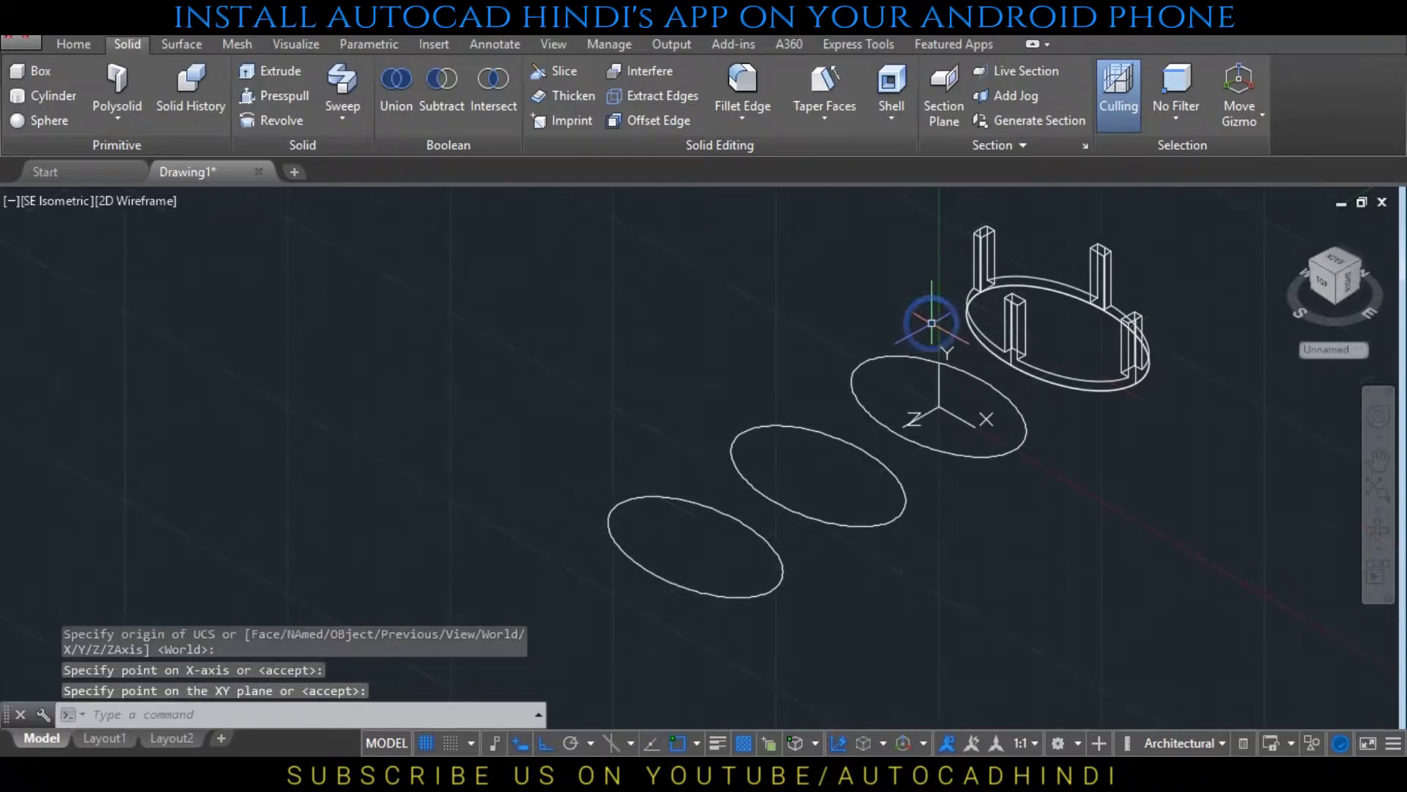
Draw an upright 1 by 1'2 rectangle at the ellipse's edge
{"action": "type", "text": "rec"}
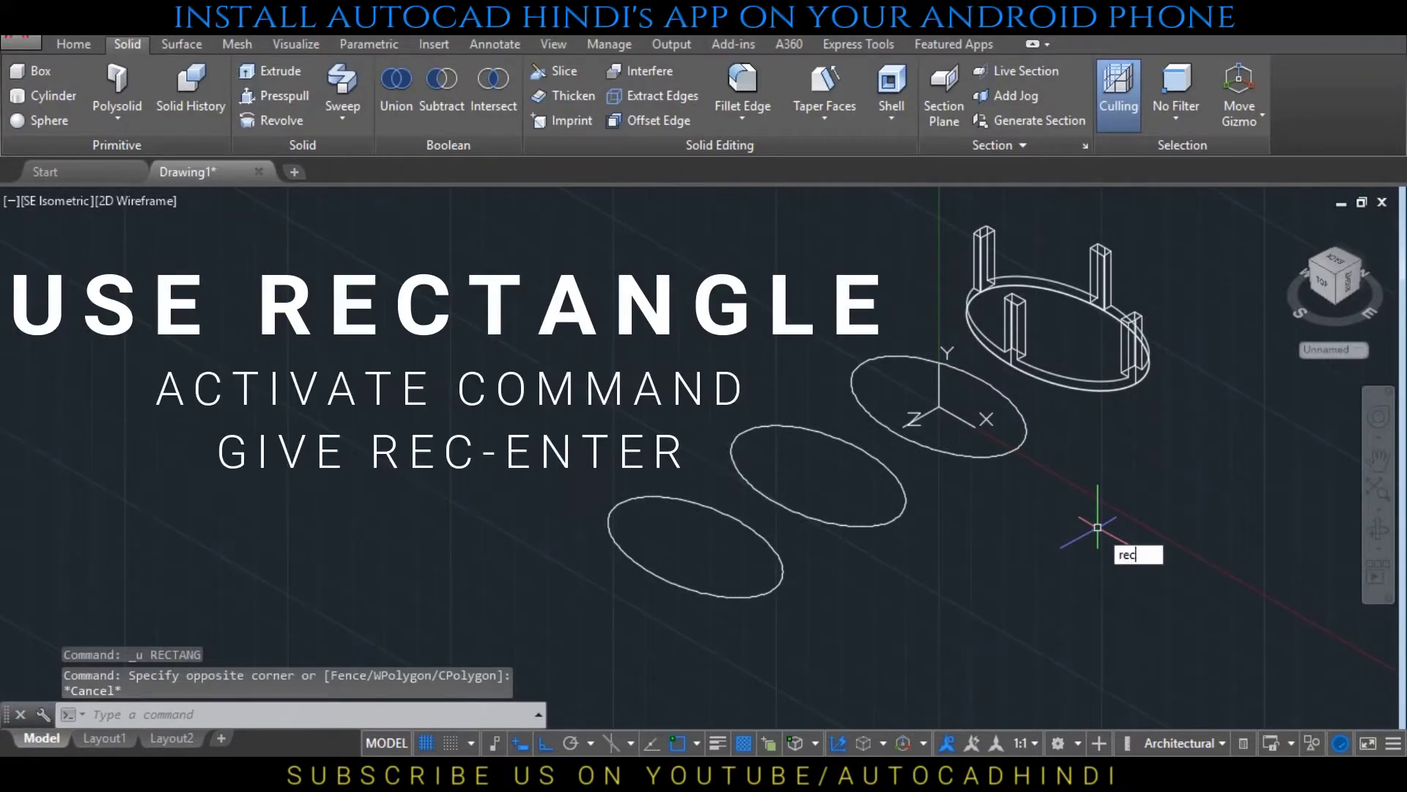
{"action": "key", "text": "Return"}
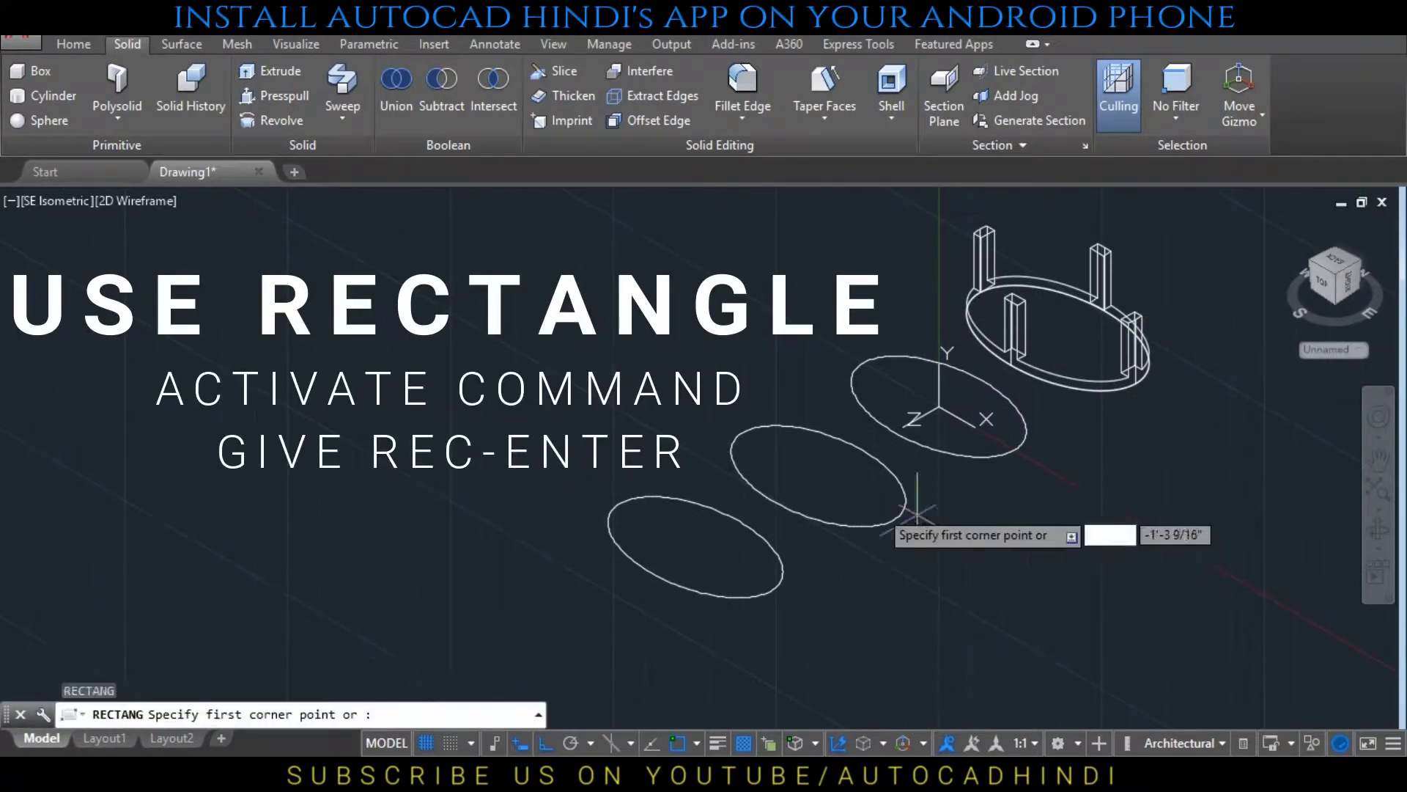
{"action": "left_click", "coordinate": [862, 361]}
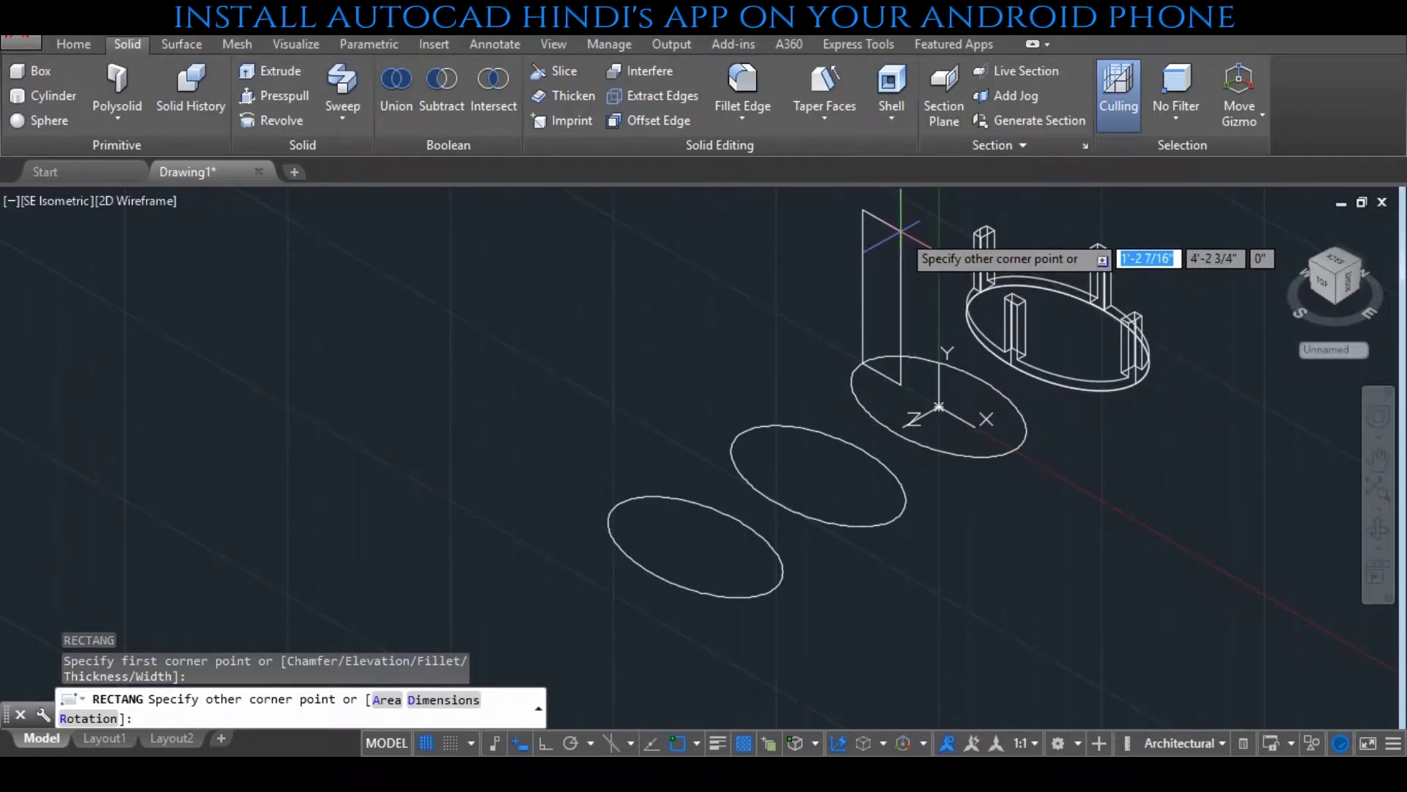
{"action": "type", "text": "1'"}
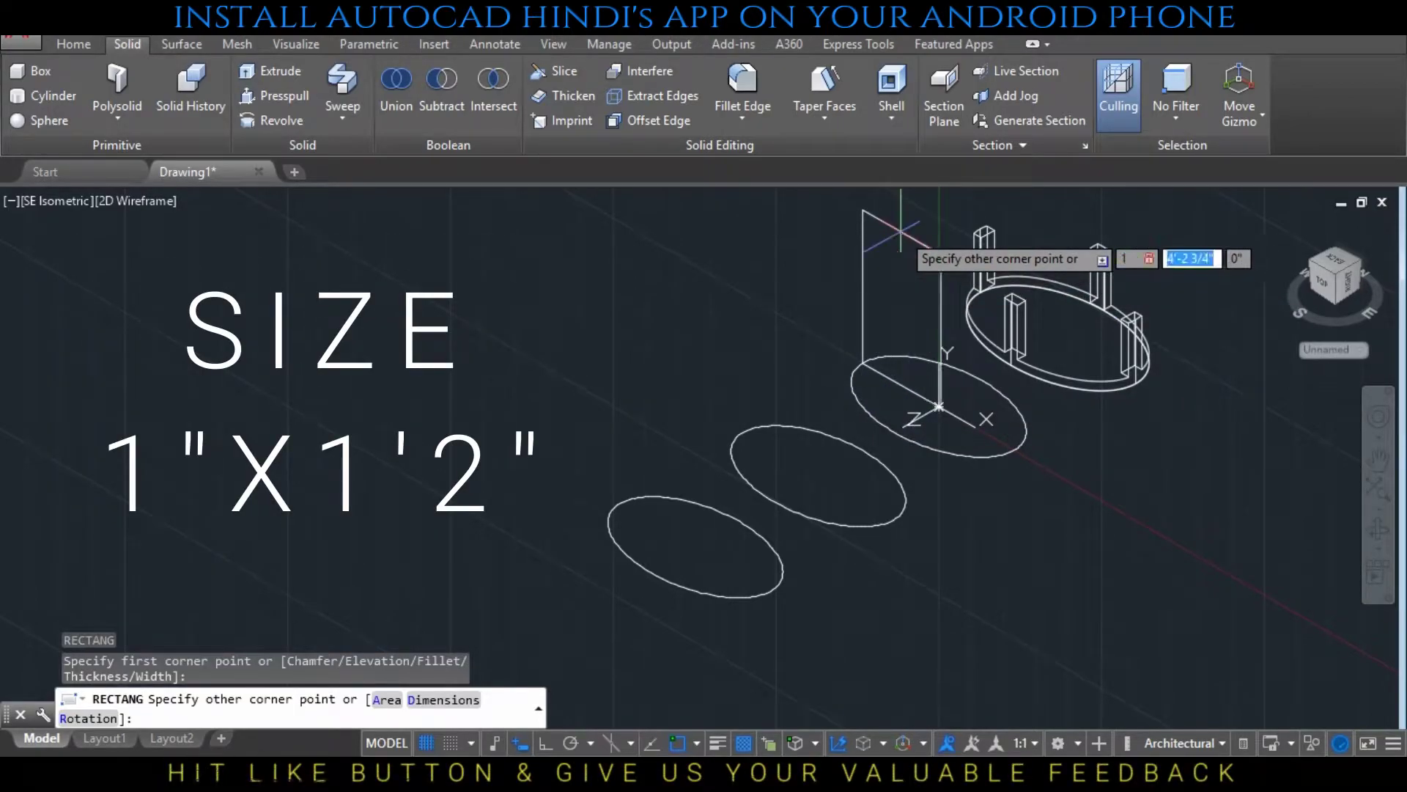
{"action": "type", "text": "2"}
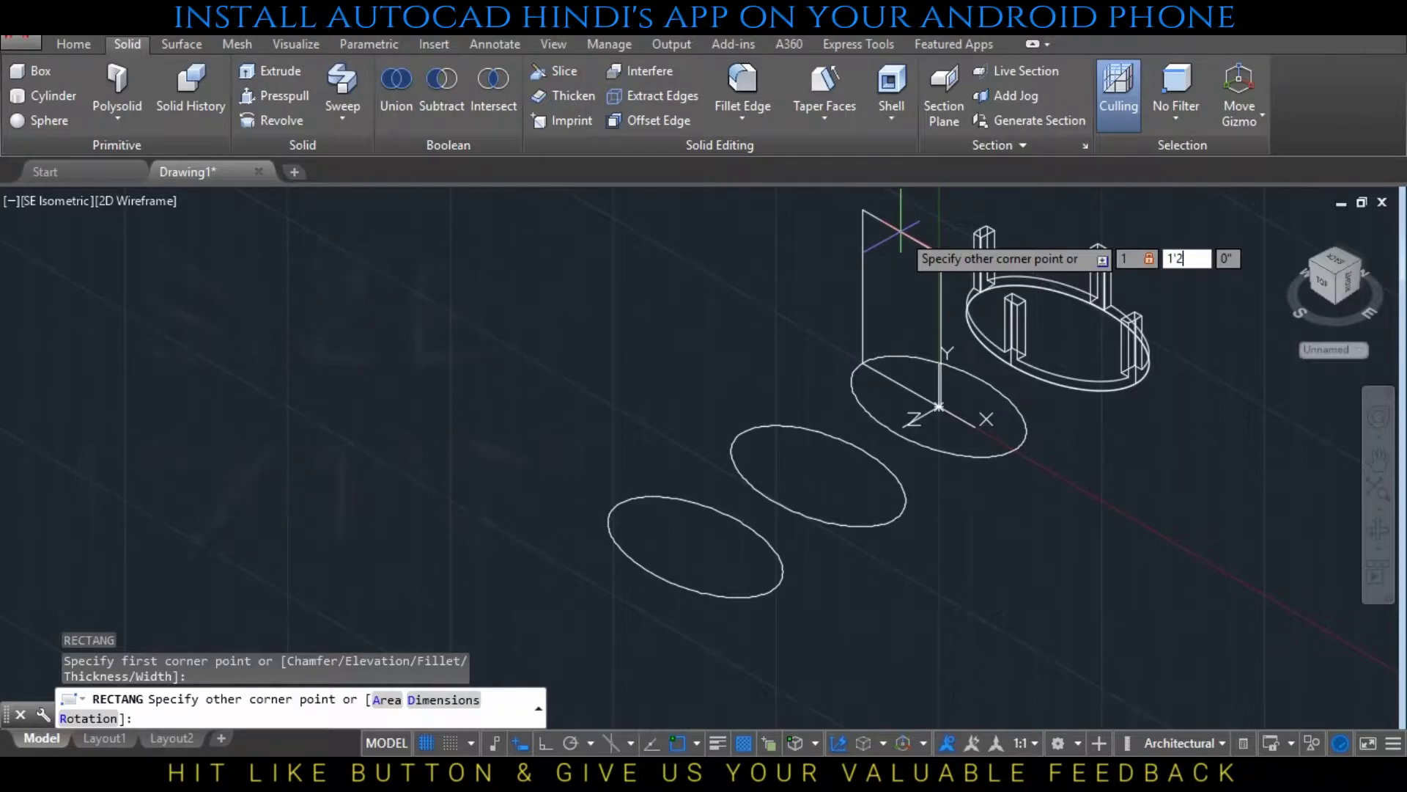
{"action": "key", "text": "Return"}
Extrude the rectangle along the right ellipse as a path, sweeping it into a ring
{"action": "type", "text": "EXT"}
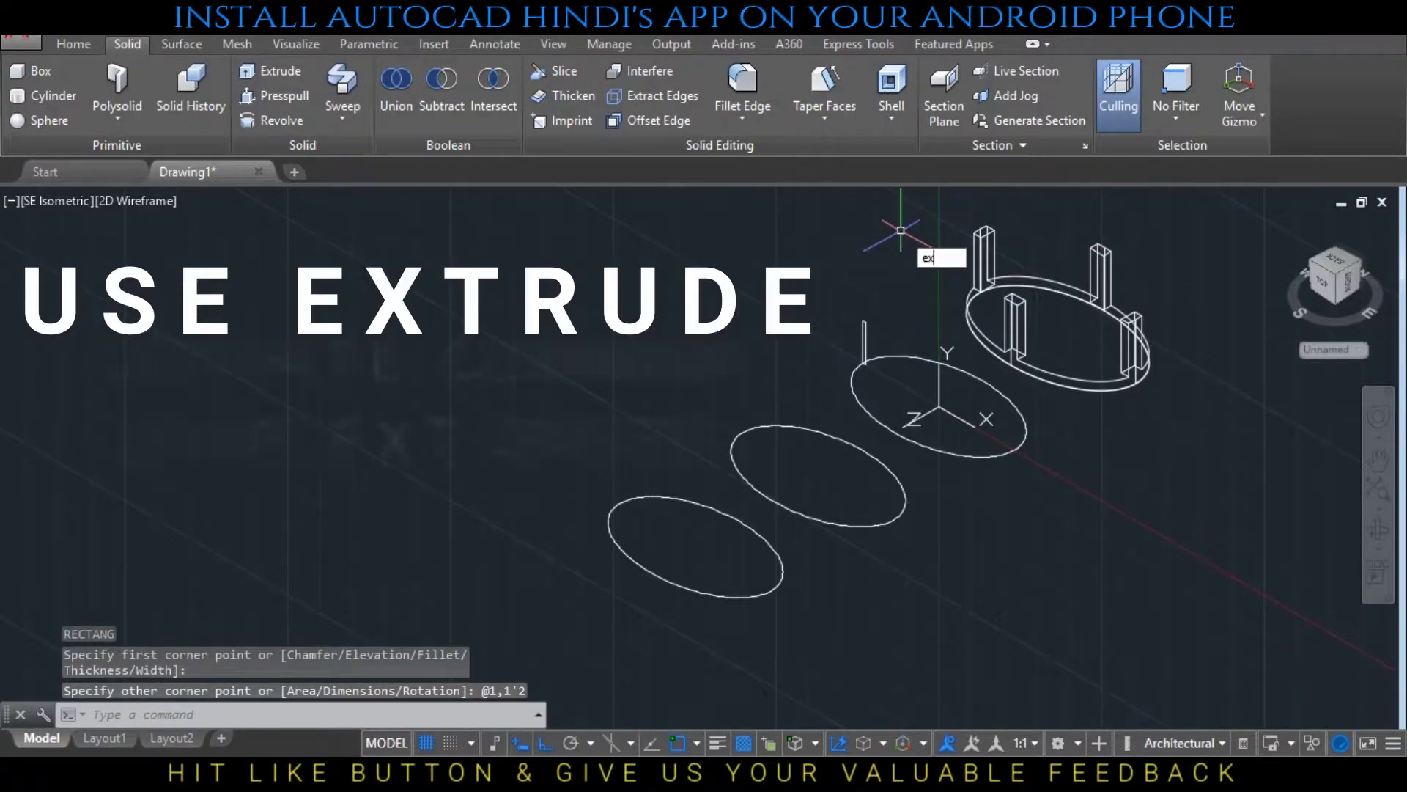
{"action": "key", "text": "Return"}
{"action": "left_click", "coordinate": [865, 359]}
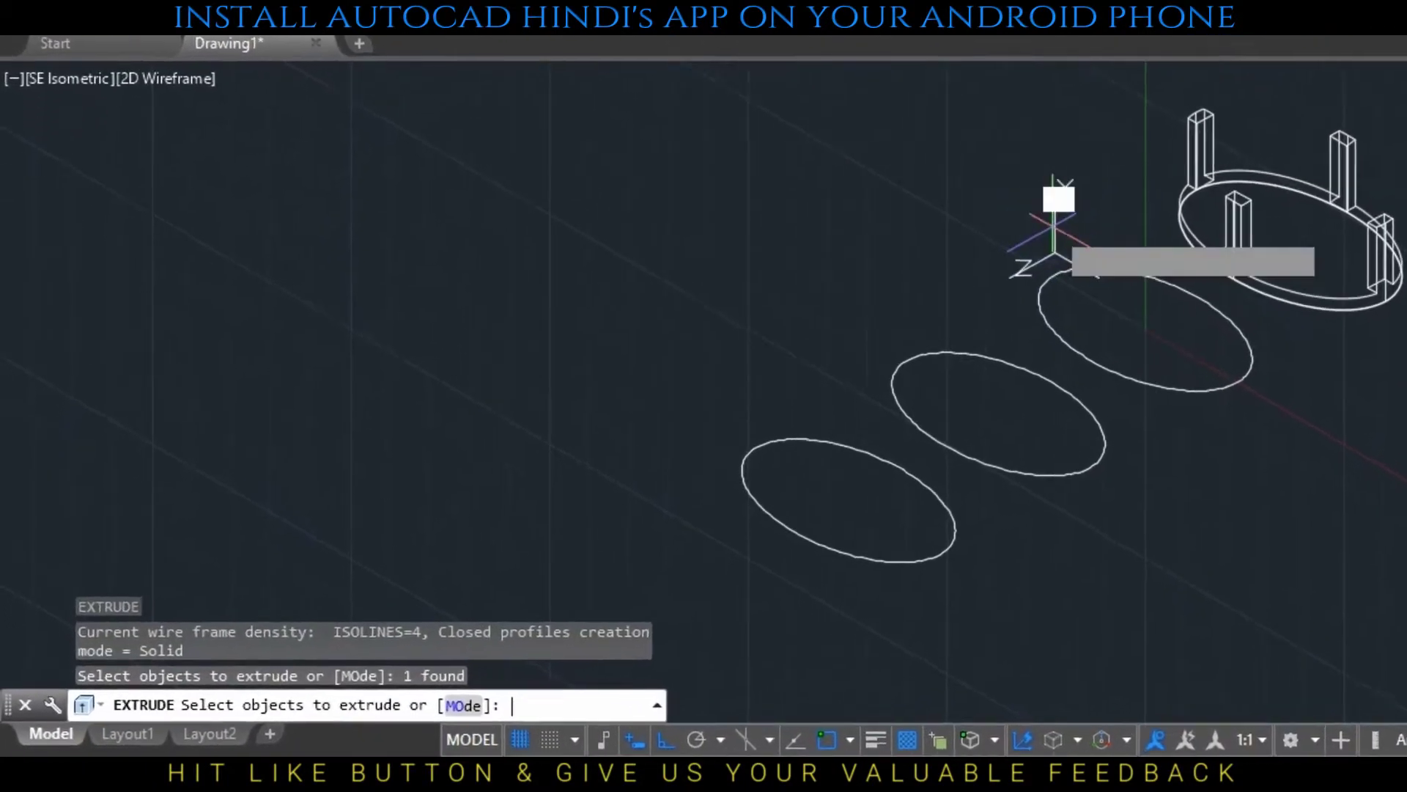
{"action": "key", "text": "Return"}
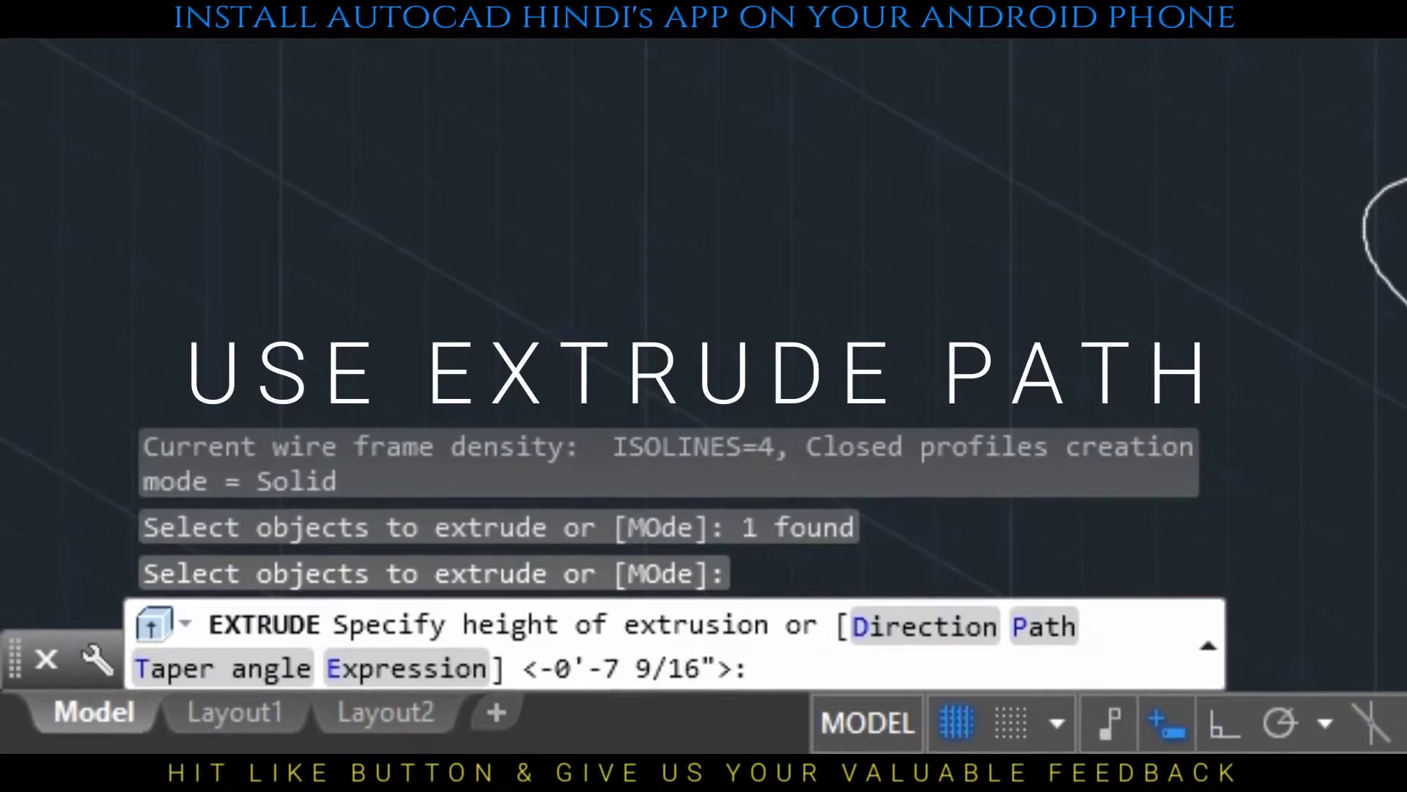
{"action": "left_click", "coordinate": [1045, 627]}
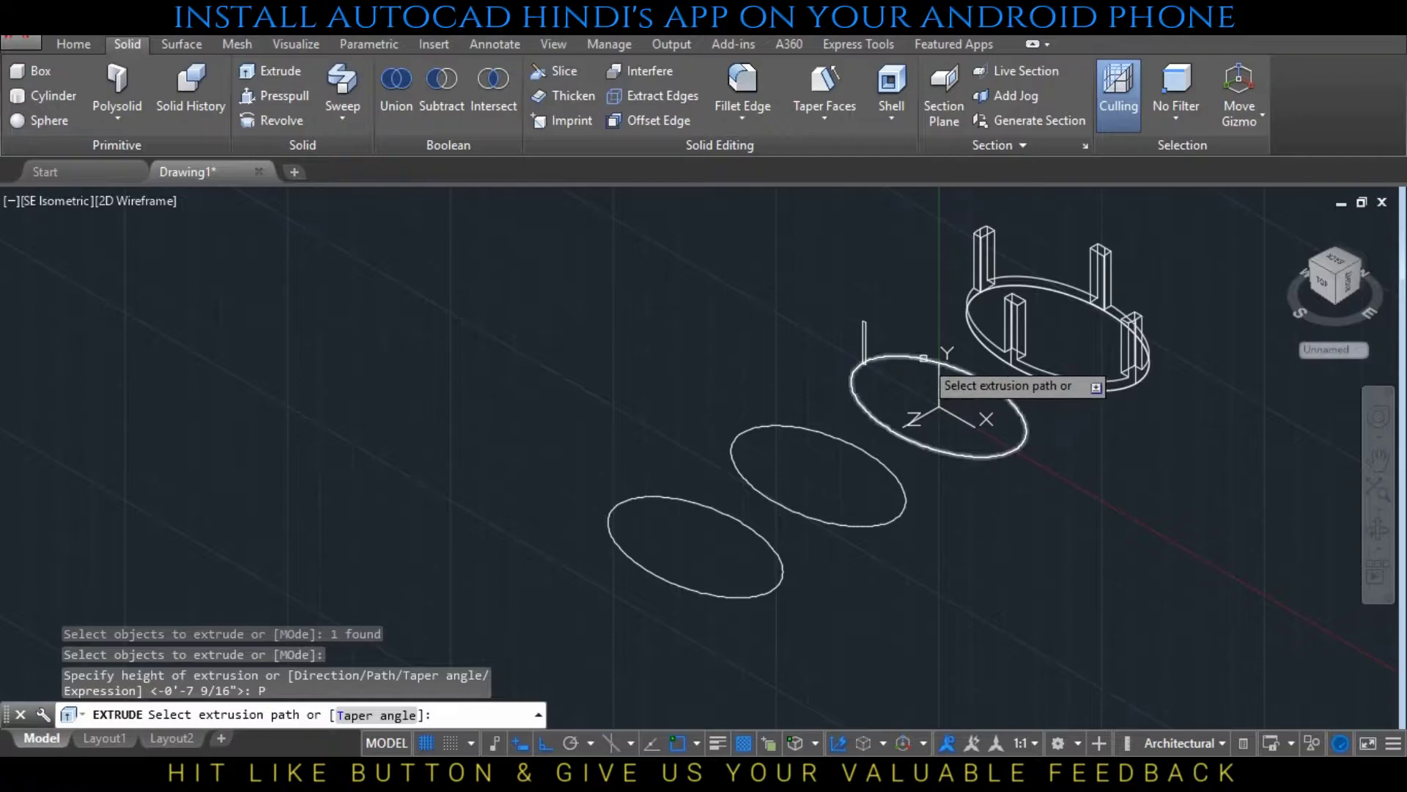
{"action": "left_click", "coordinate": [923, 358]}
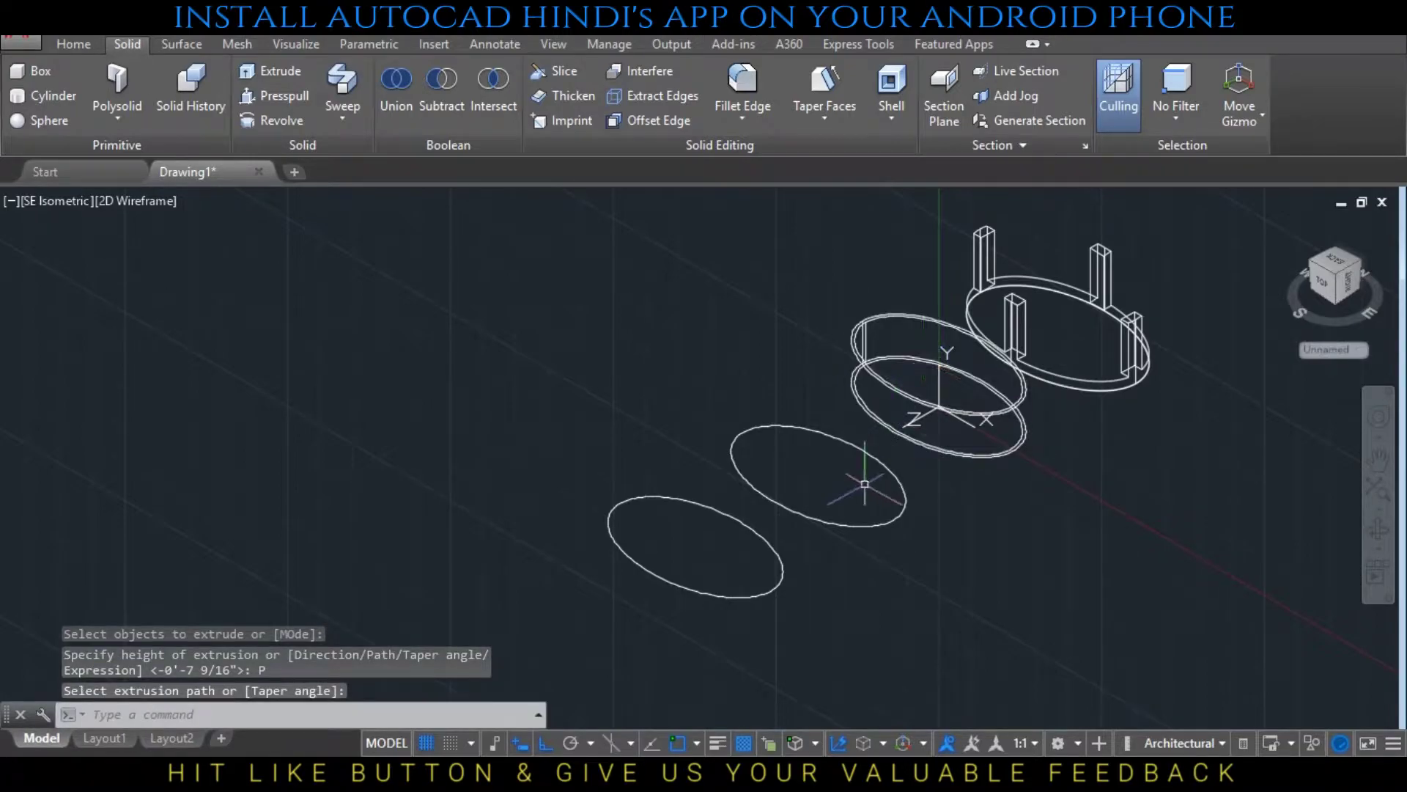
Extrude the middle ellipse to a height of 1'
{"action": "type", "text": "ex"}
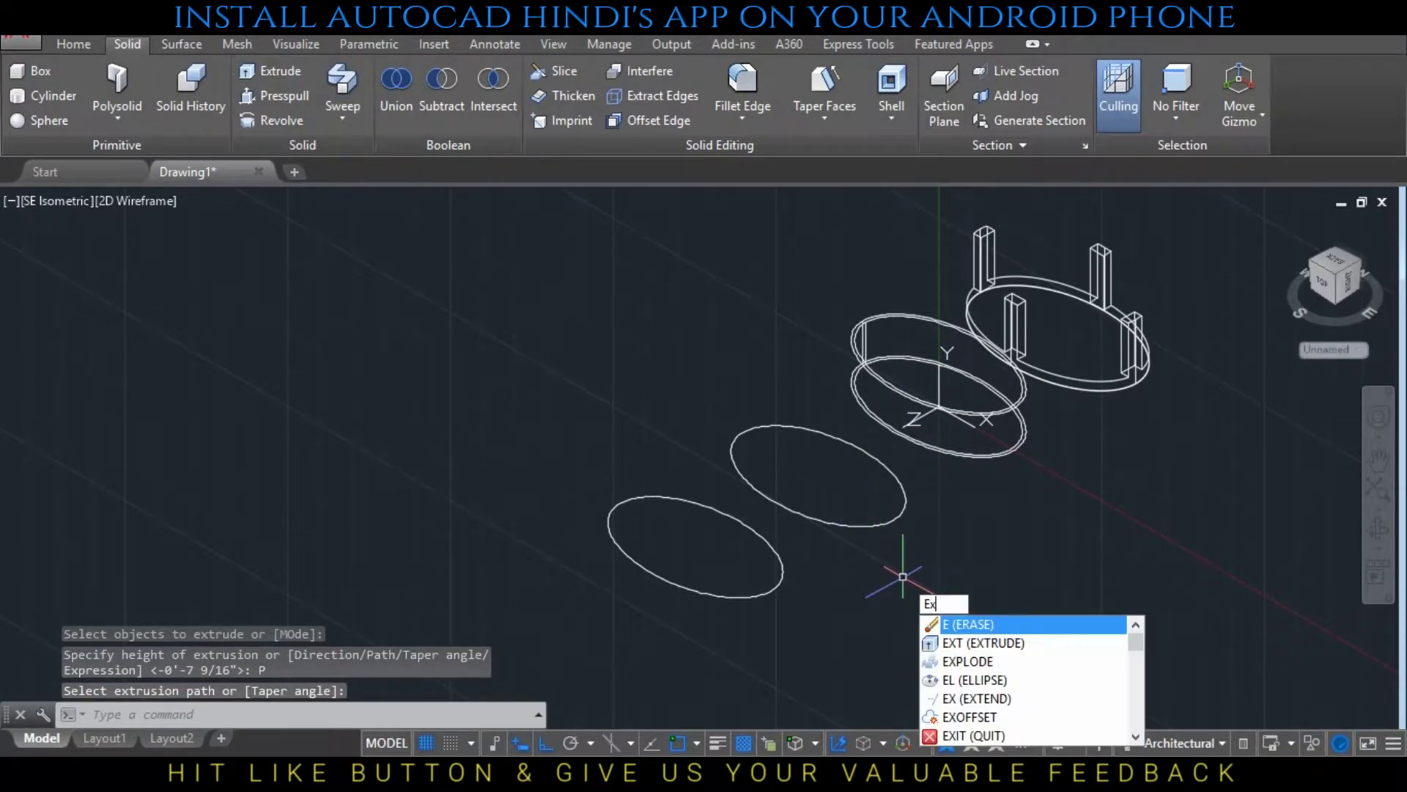
{"action": "type", "text": "t"}
{"action": "key", "text": "Return"}
{"action": "left_click", "coordinate": [885, 525]}
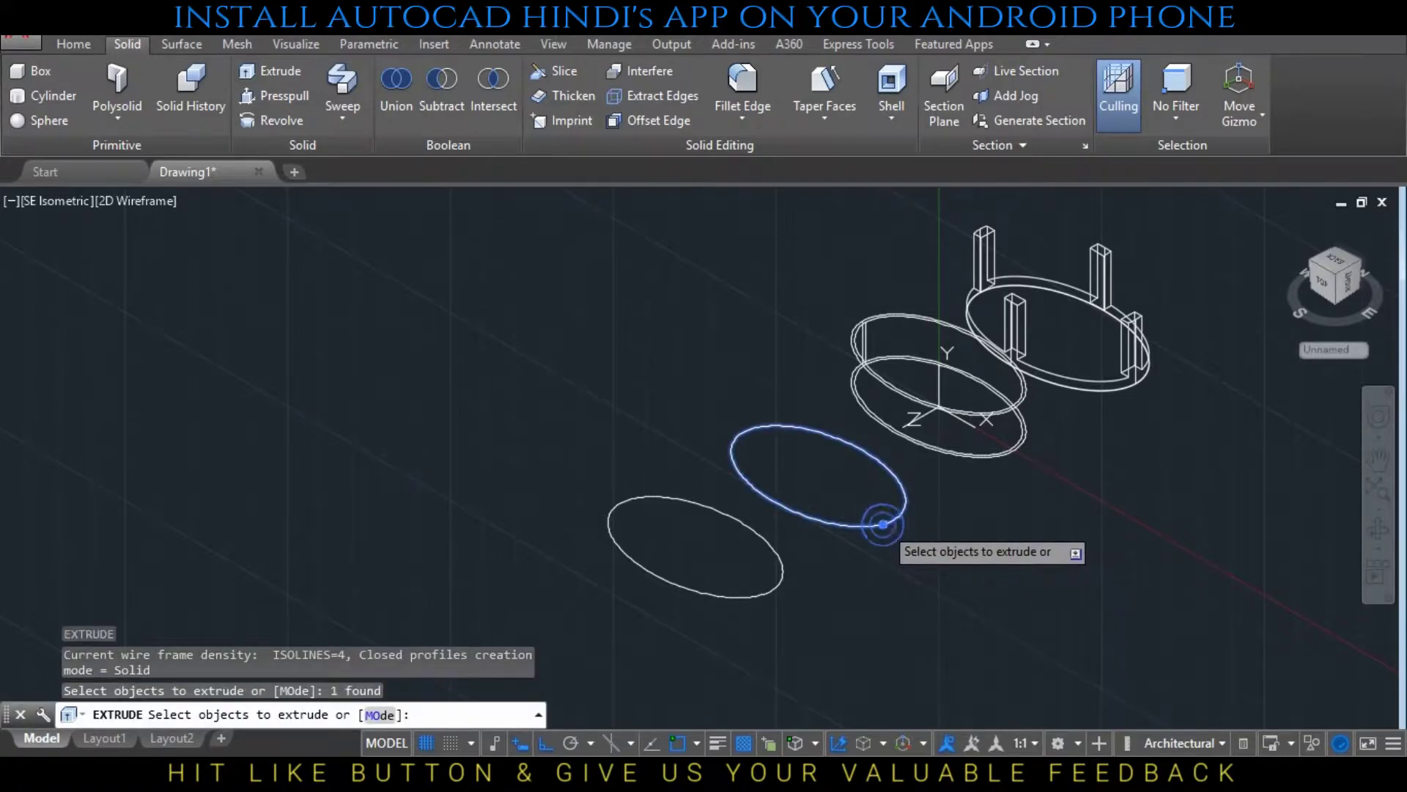
{"action": "key", "text": "Return"}
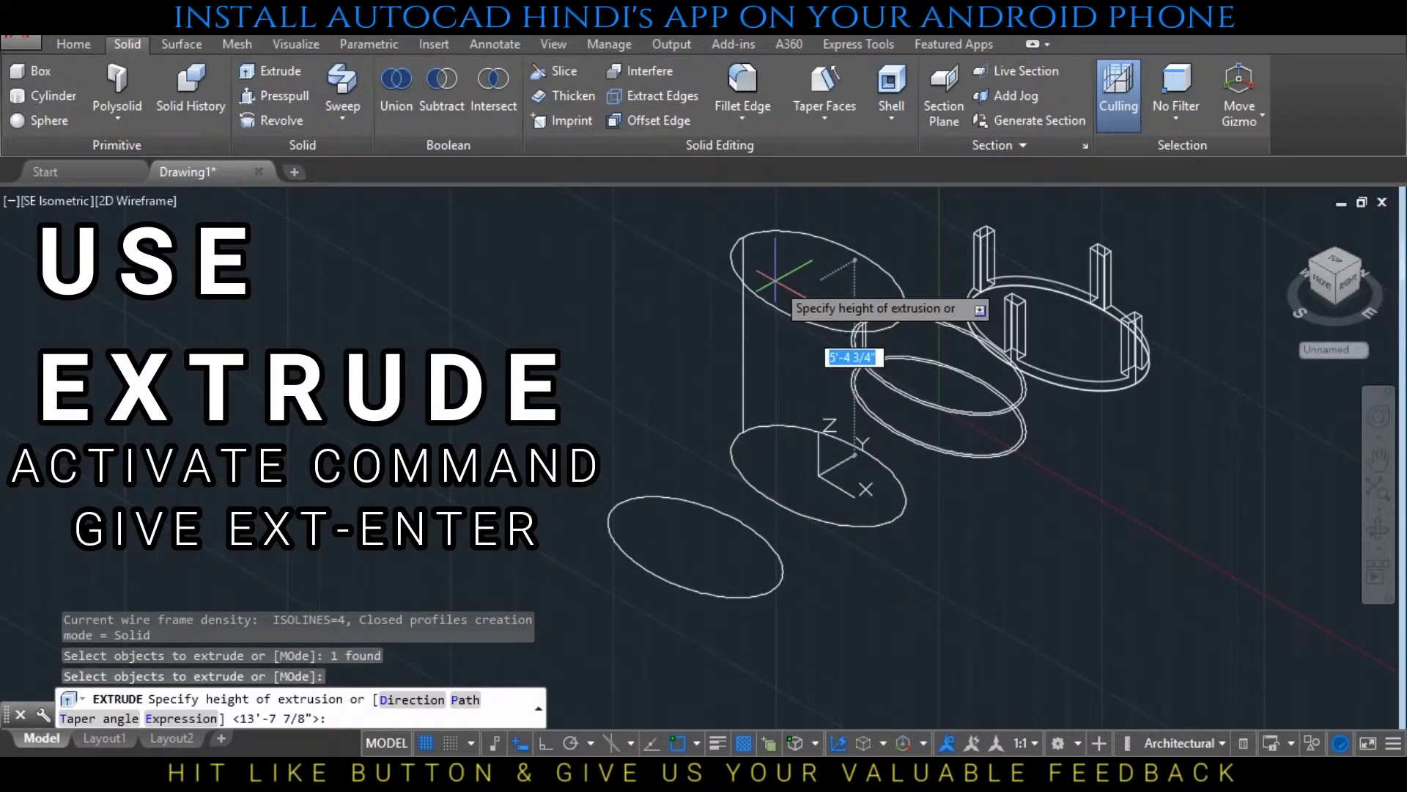
{"action": "type", "text": "1"}
{"action": "key", "text": "Return"}
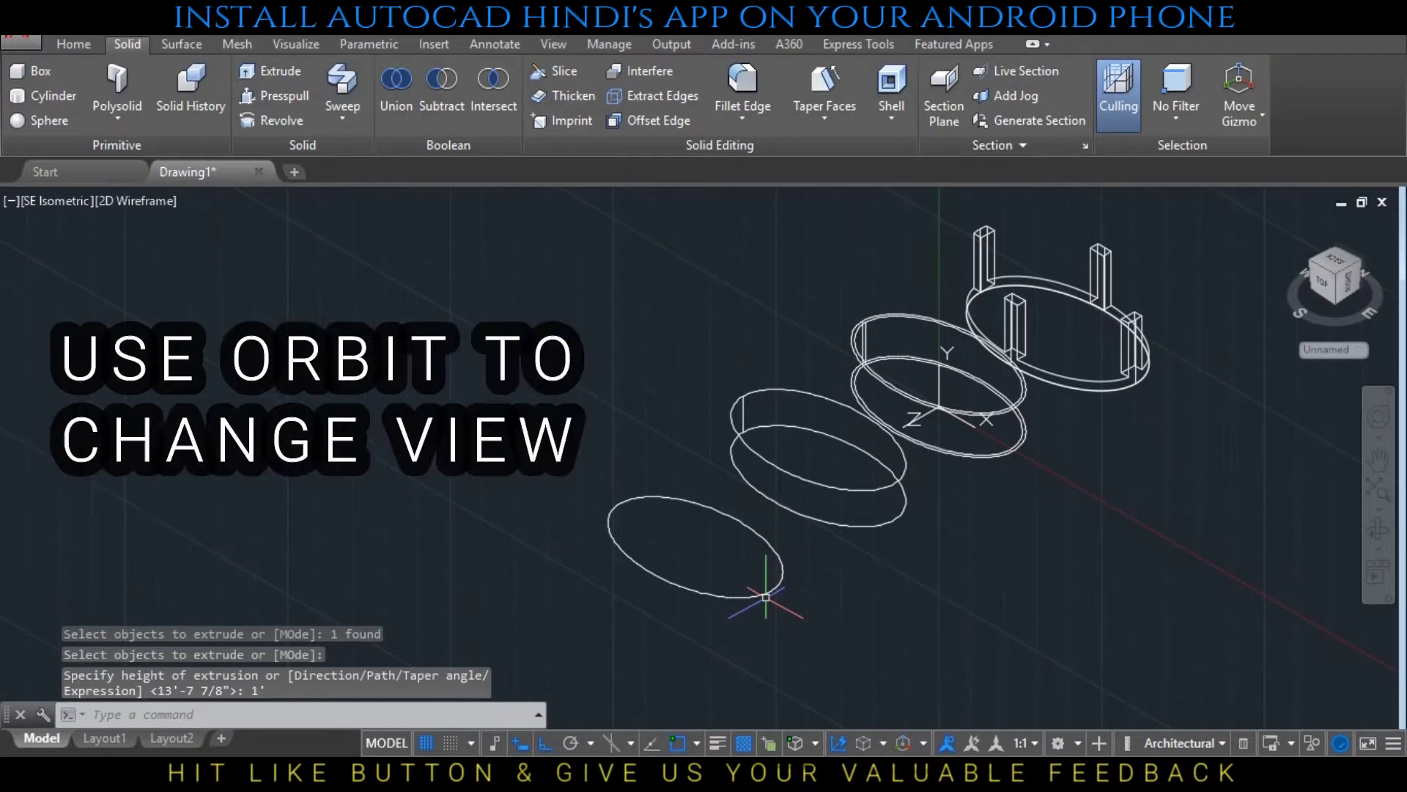
Orbit the model to a custom 3D angle and reset the UCS to World
{"action": "middle_click_drag", "start_coordinate": [766, 597], "coordinate": [791, 563], "text": "shift"}
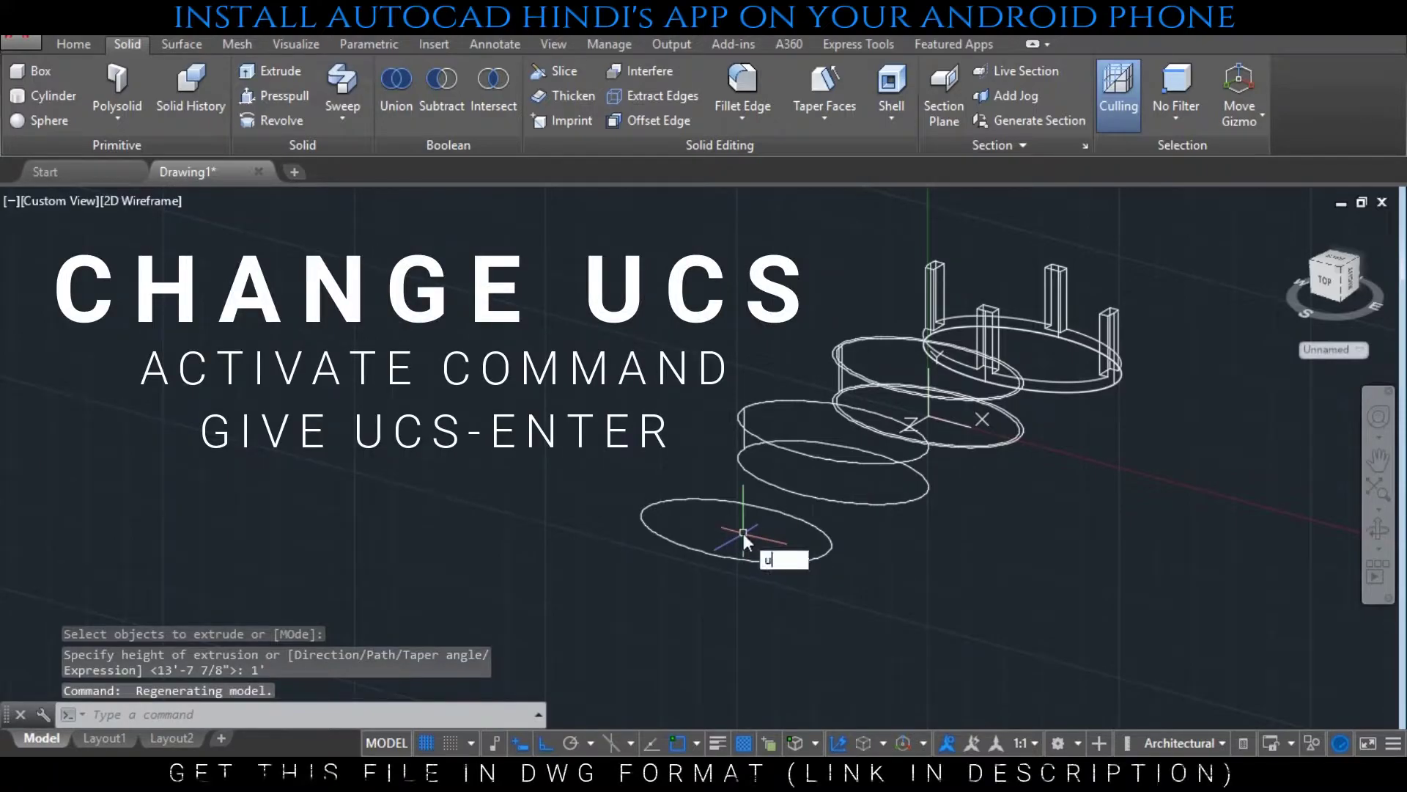
{"action": "type", "text": "cs"}
{"action": "key", "text": "Return"}
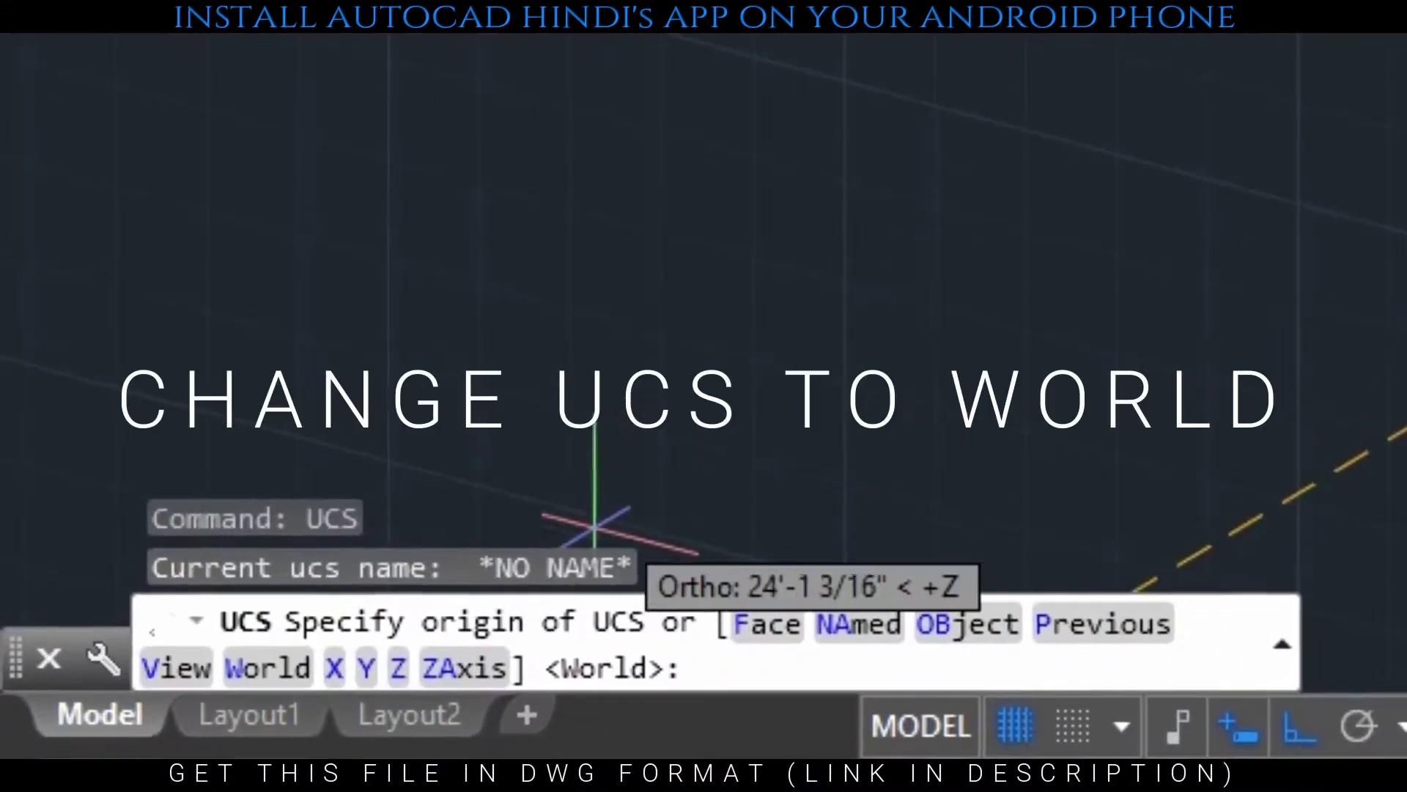
{"action": "left_click", "coordinate": [266, 682]}
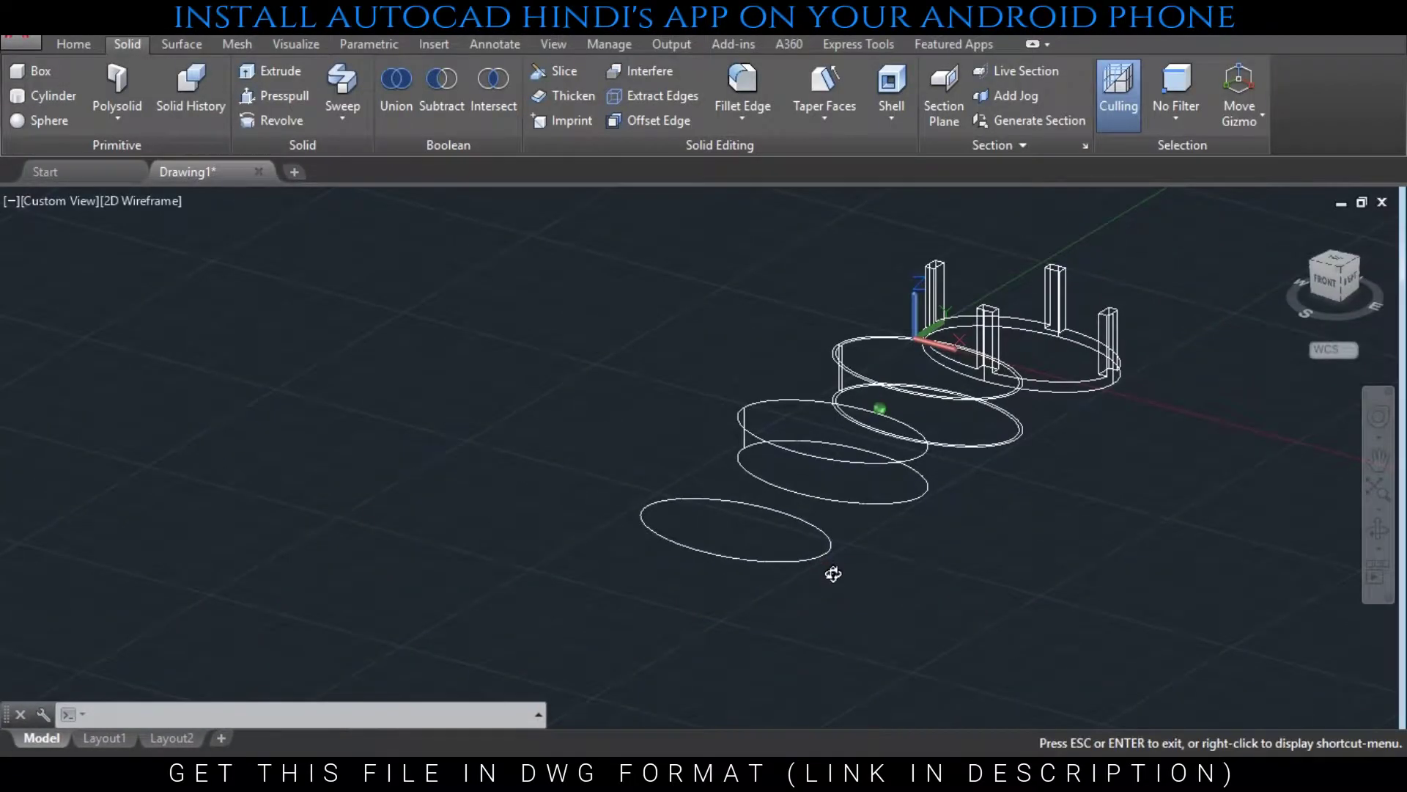
{"action": "middle_click_drag", "start_coordinate": [833, 574], "coordinate": [816, 595], "text": "shift"}
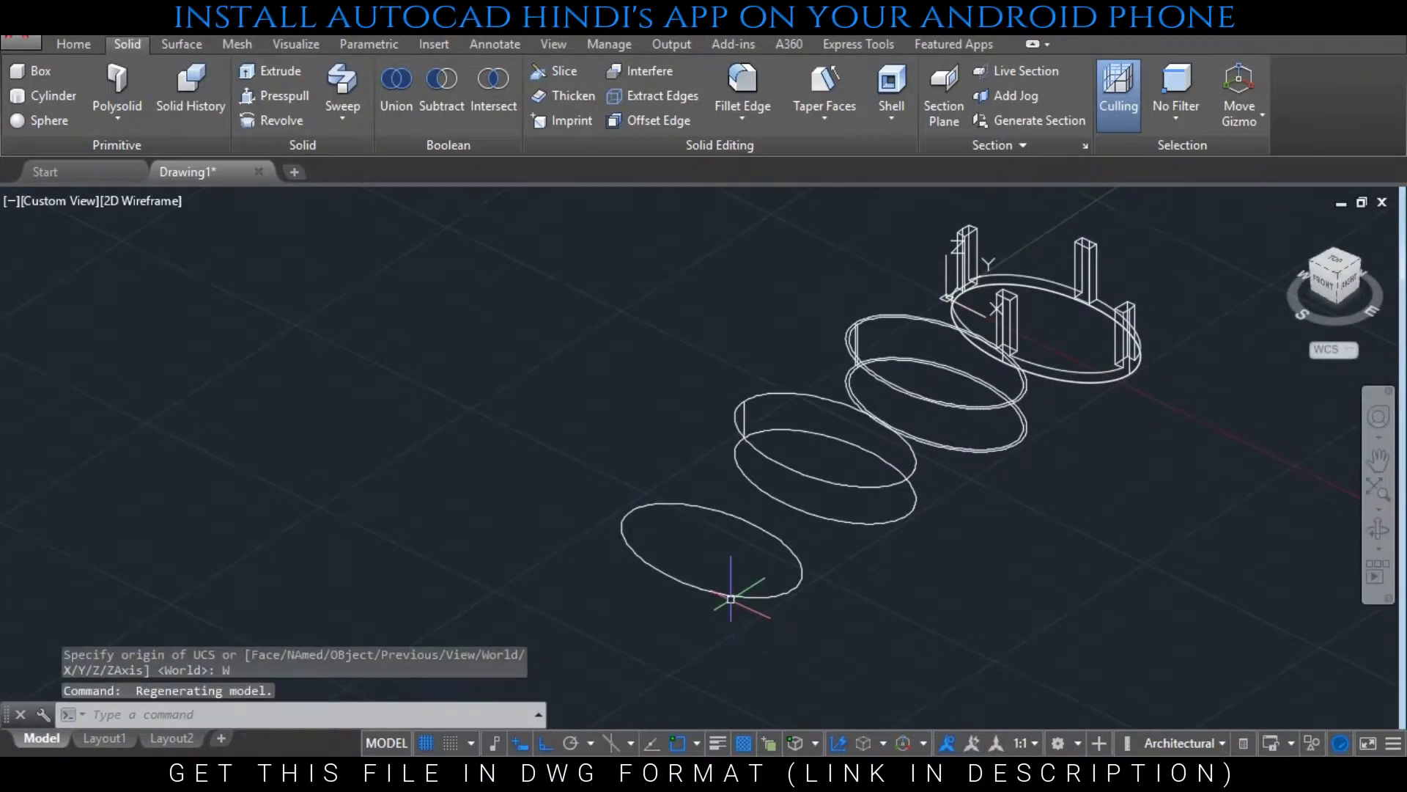
Draw a line joining the lowest ellipse's right and left quadrant points
{"action": "scroll", "coordinate": [731, 599], "scroll_direction": "down", "scroll_amount": 2}
{"action": "scroll", "coordinate": [730, 599], "scroll_direction": "up", "scroll_amount": 4}
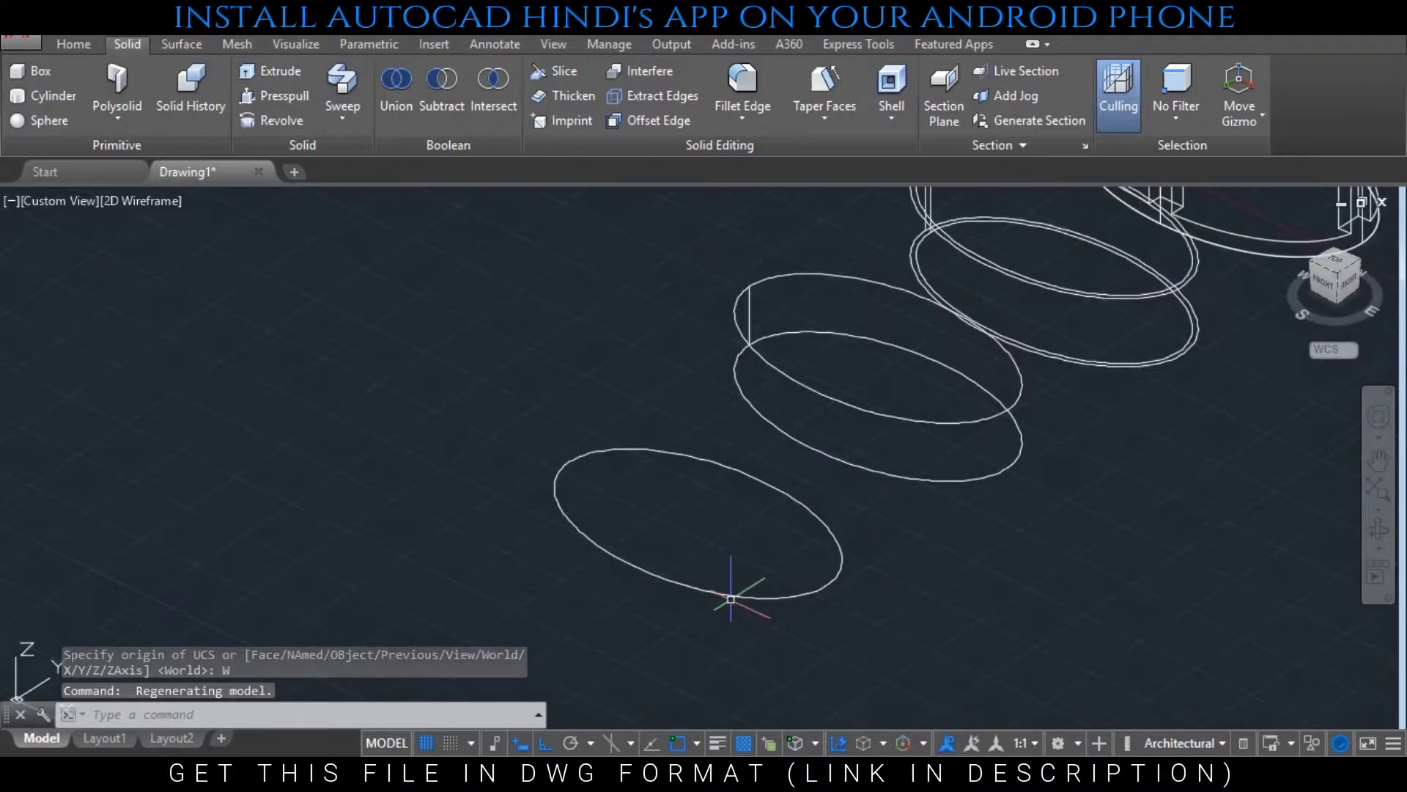
{"action": "middle_click_drag", "start_coordinate": [730, 599], "coordinate": [917, 592]}
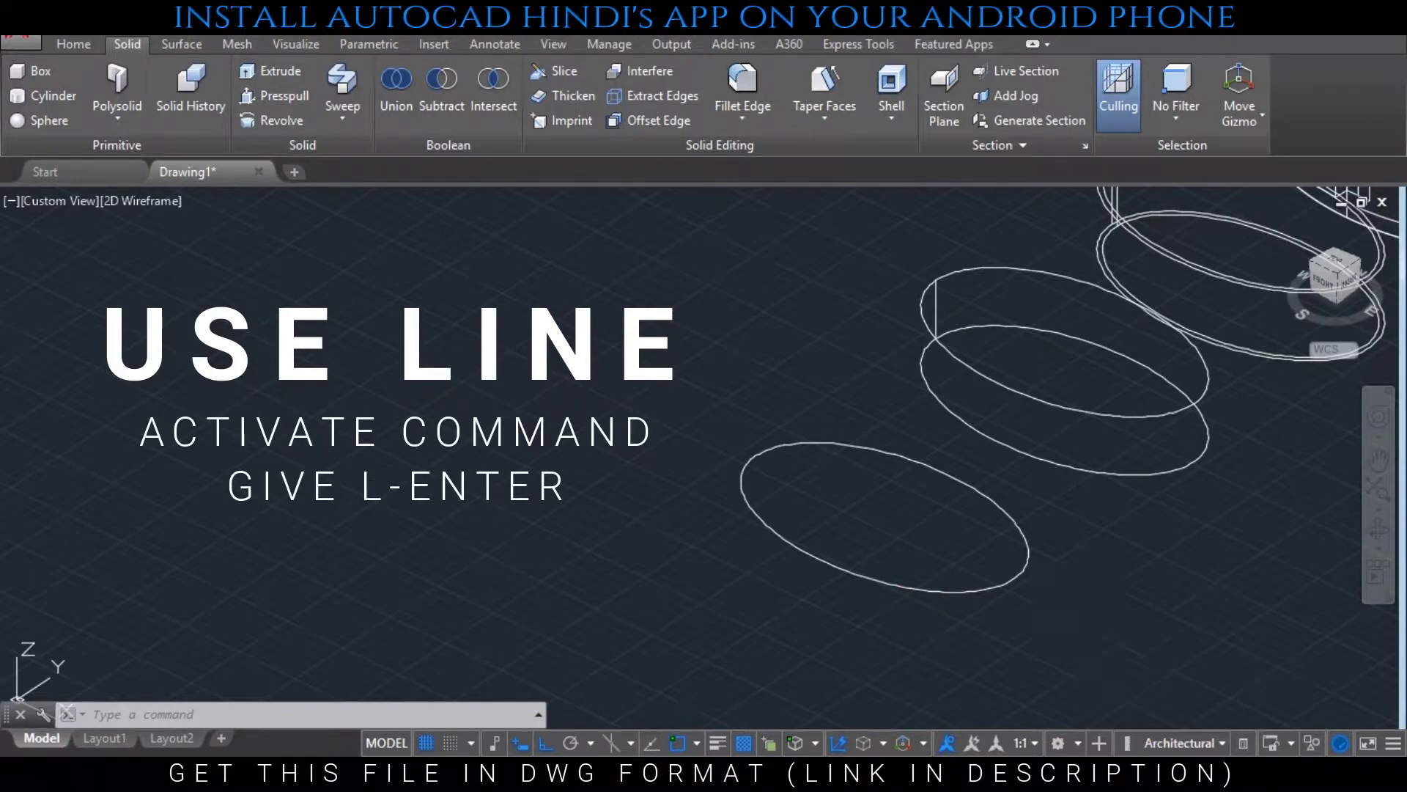
{"action": "type", "text": "l"}
{"action": "key", "text": "Return"}
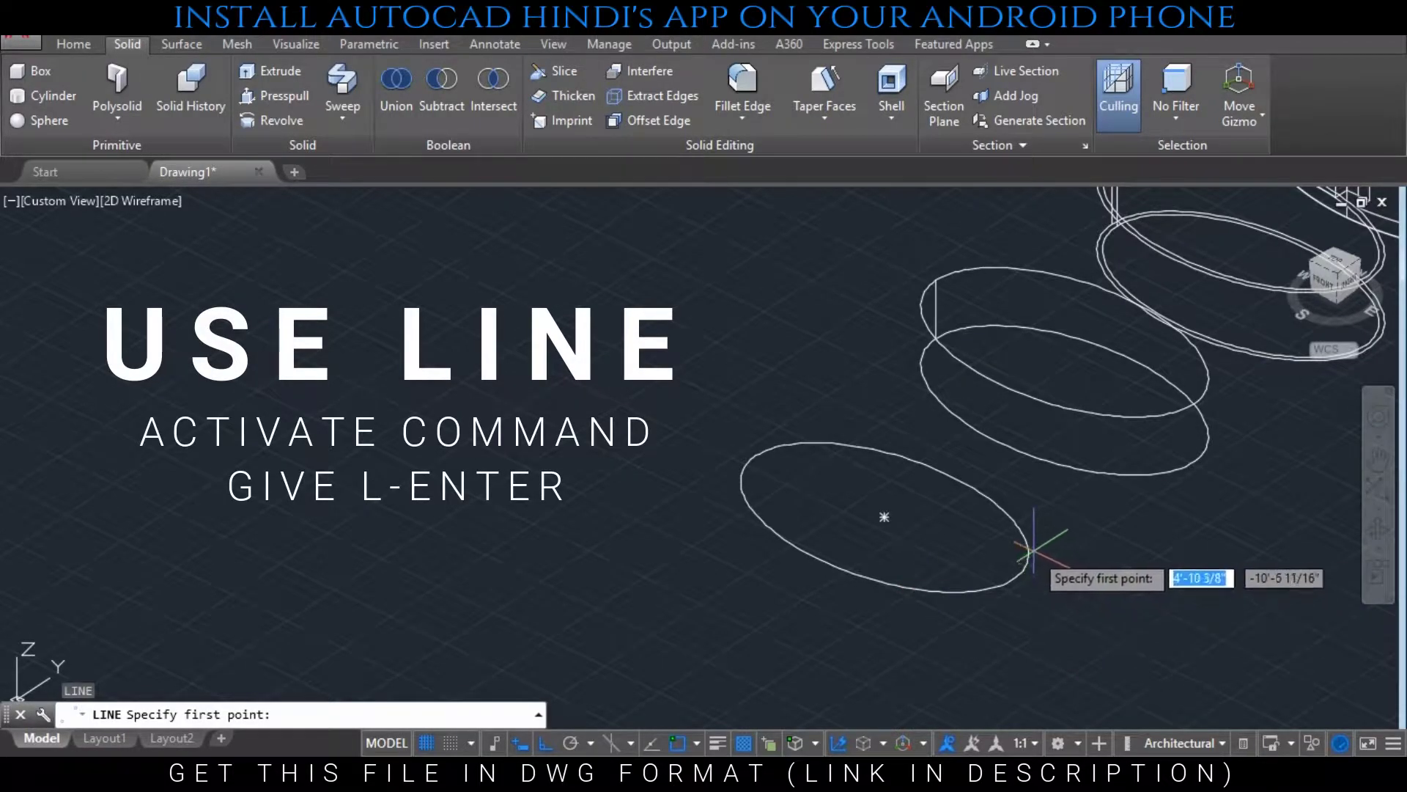
{"action": "left_click", "coordinate": [1026, 546]}
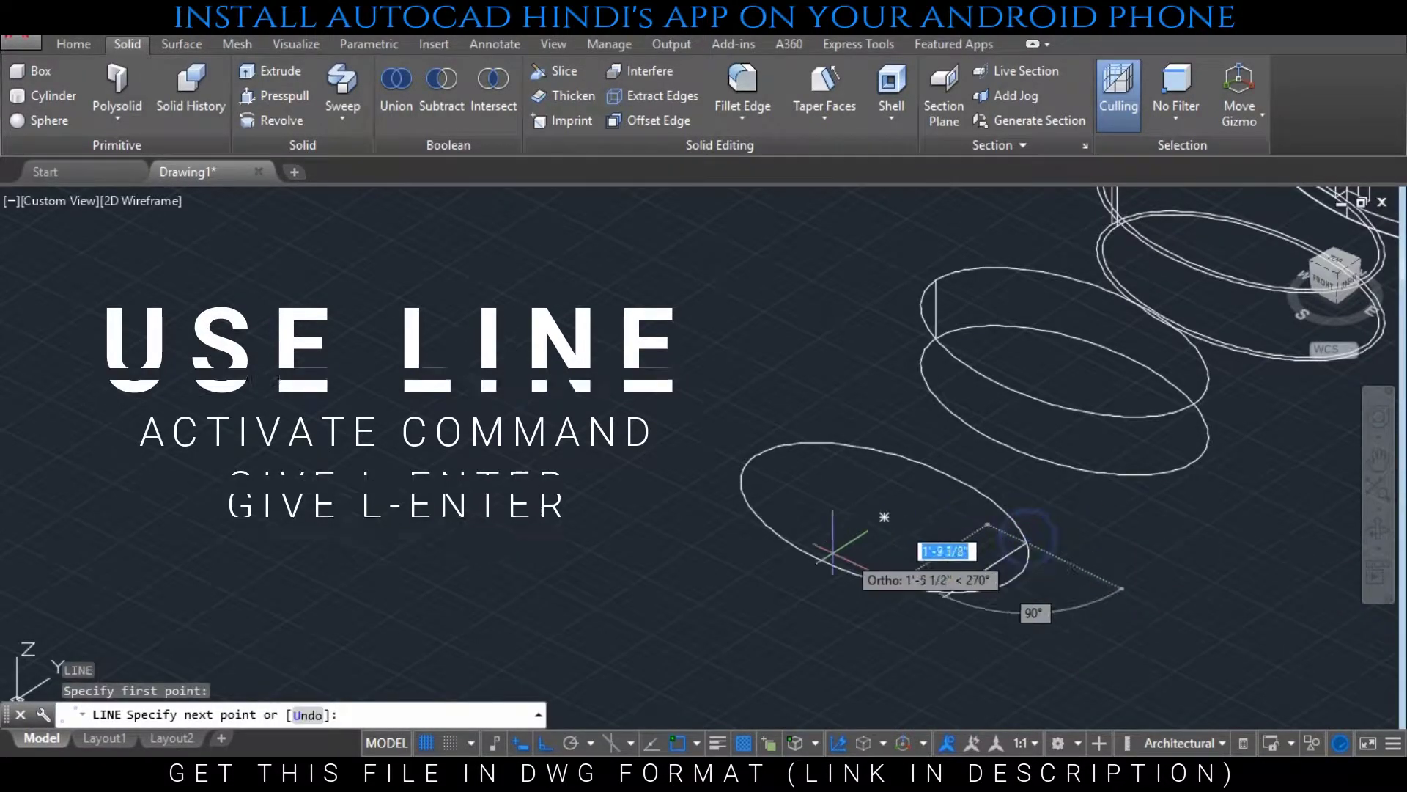
{"action": "left_click", "coordinate": [751, 509]}
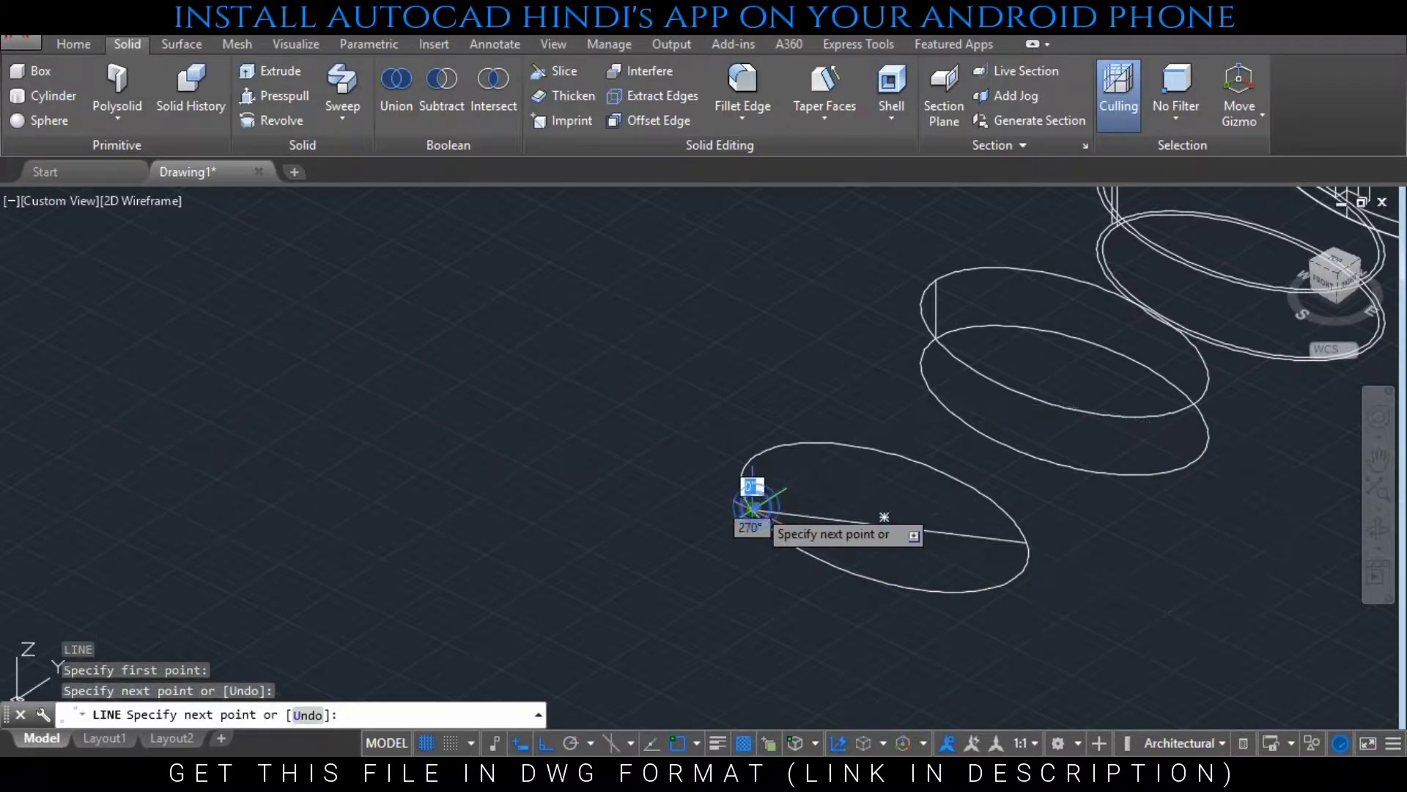
{"action": "key", "text": "Return"}
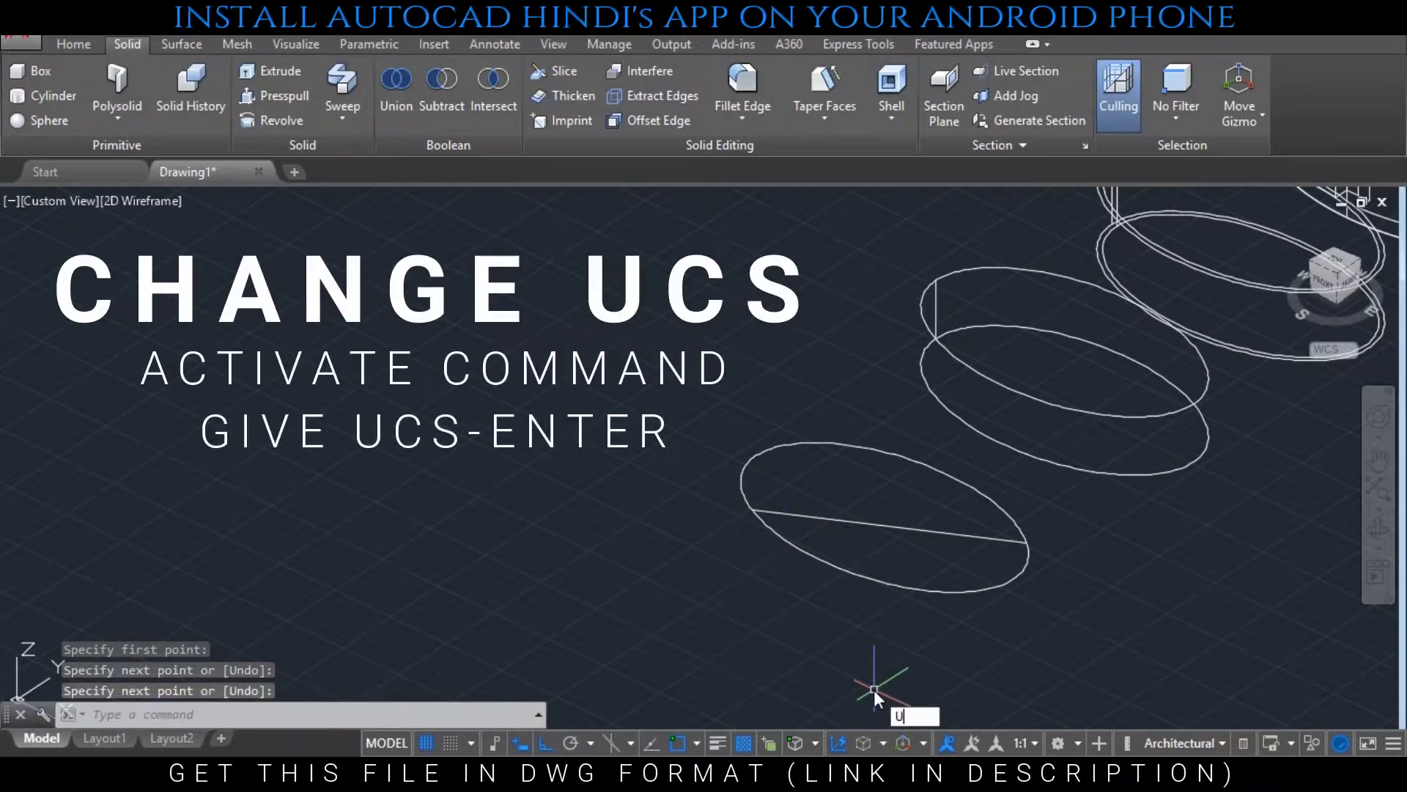
Define a UCS at the ellipse's right end, with X along the line and an upright XY plane
{"action": "type", "text": "ucs"}
{"action": "key", "text": "Return"}
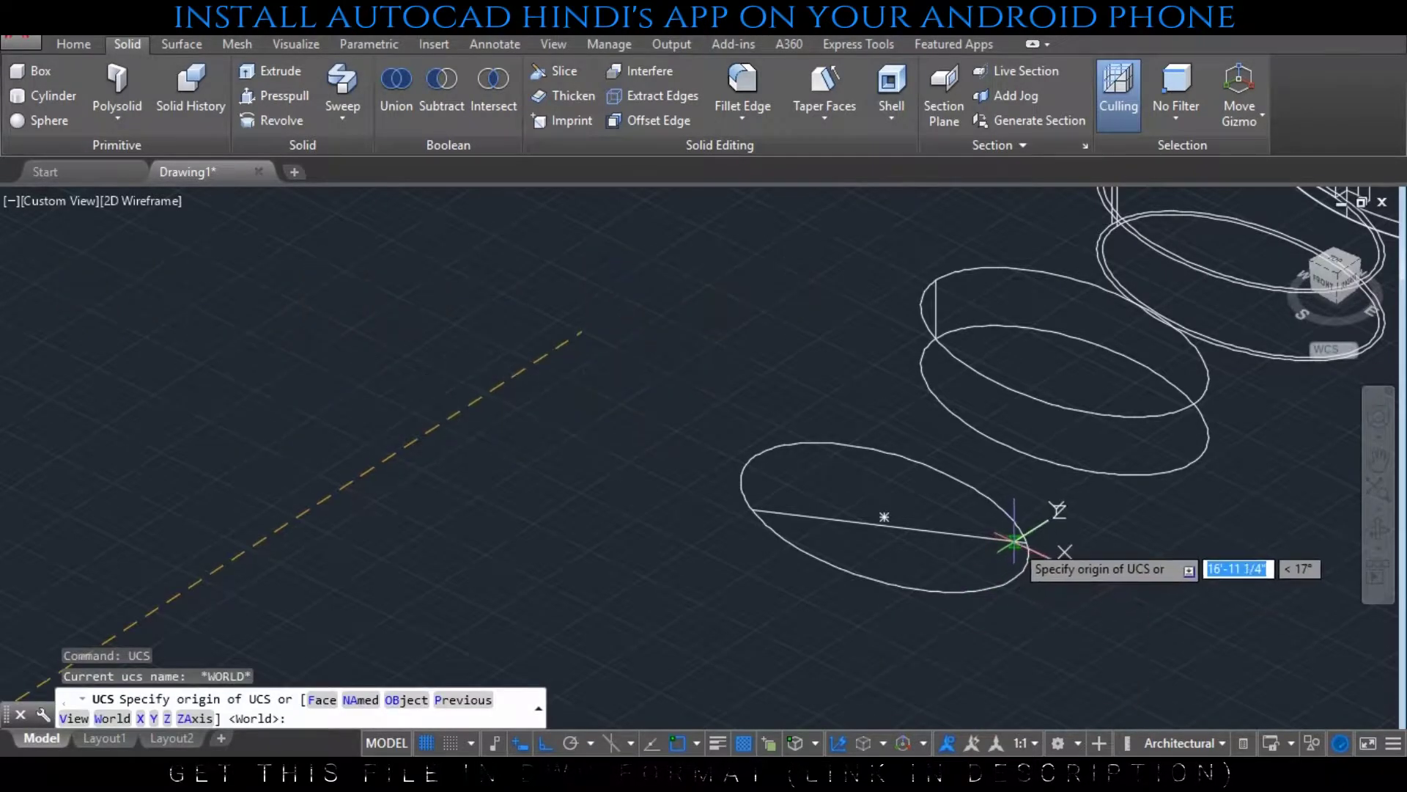
{"action": "left_click", "coordinate": [1027, 543]}
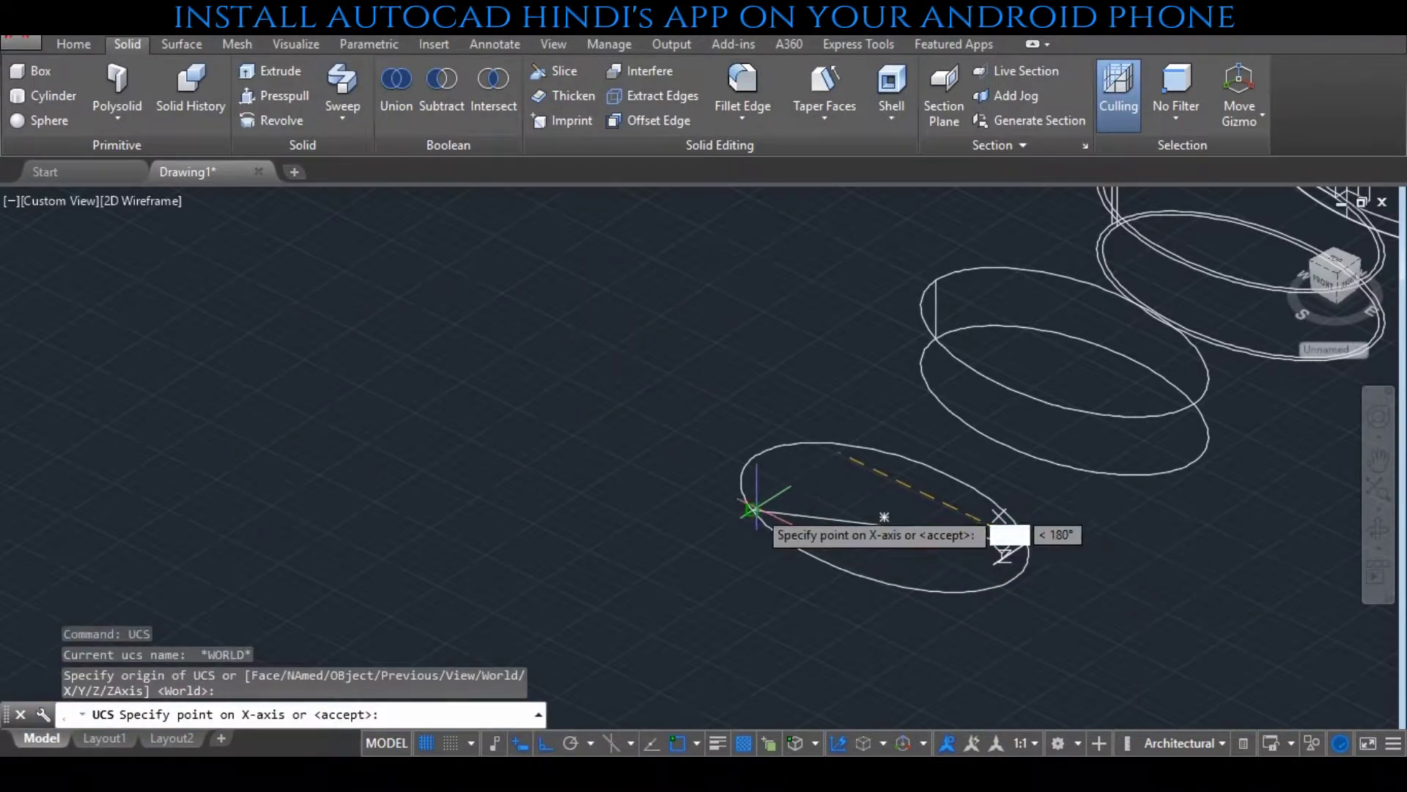
{"action": "left_click", "coordinate": [988, 527]}
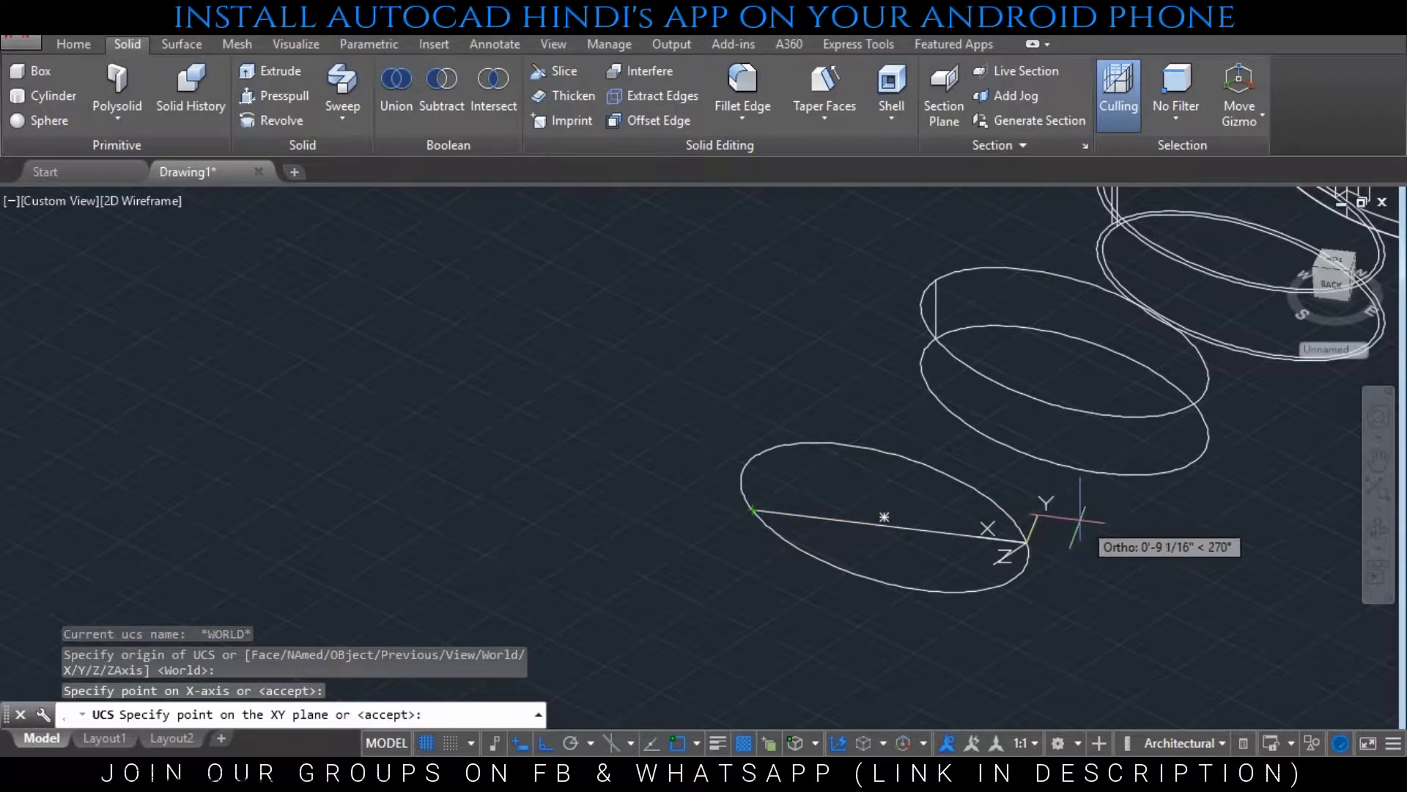
{"action": "left_click", "coordinate": [1035, 487]}
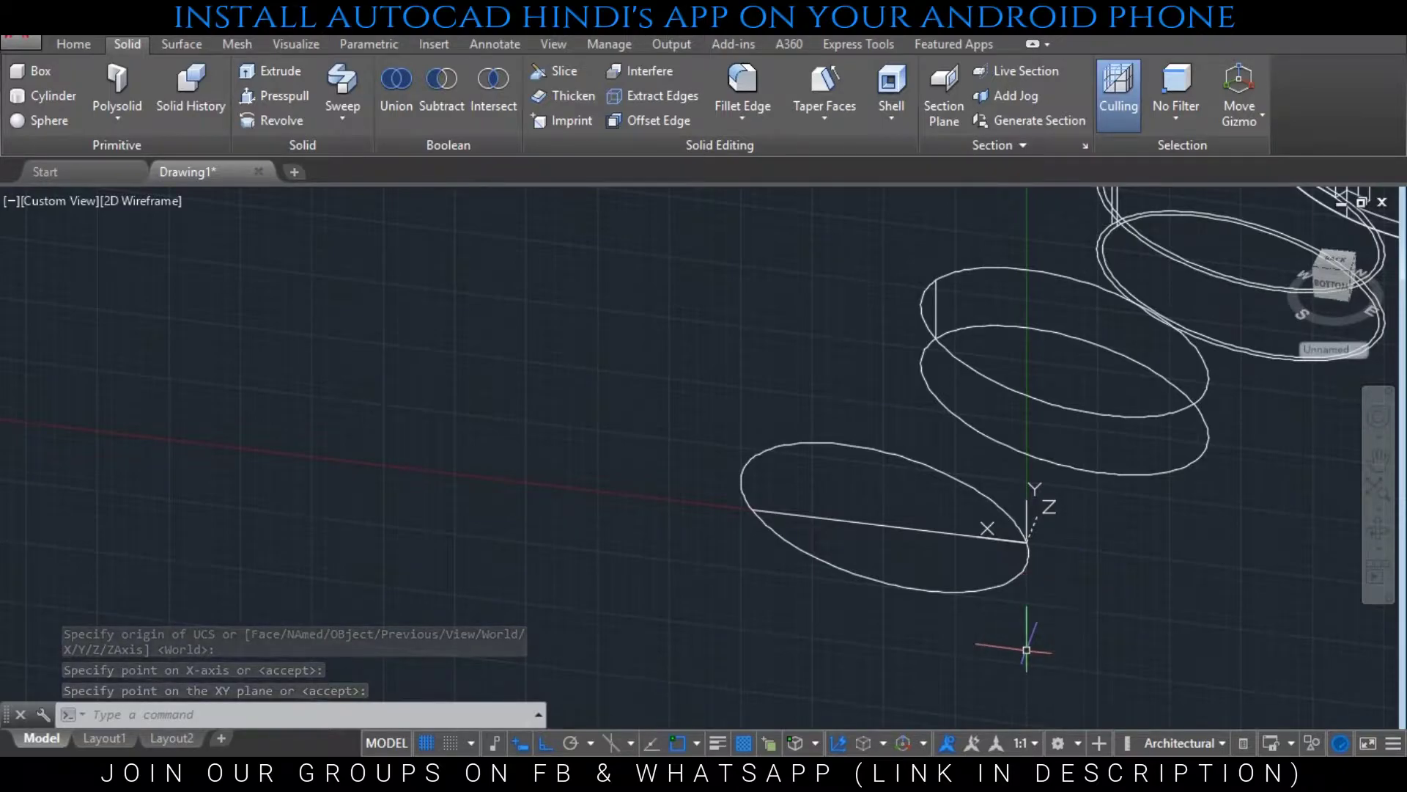
Draw a 1-unit upright line from the new origin at the ellipse's right end
{"action": "type", "text": "l"}
{"action": "key", "text": "Return"}
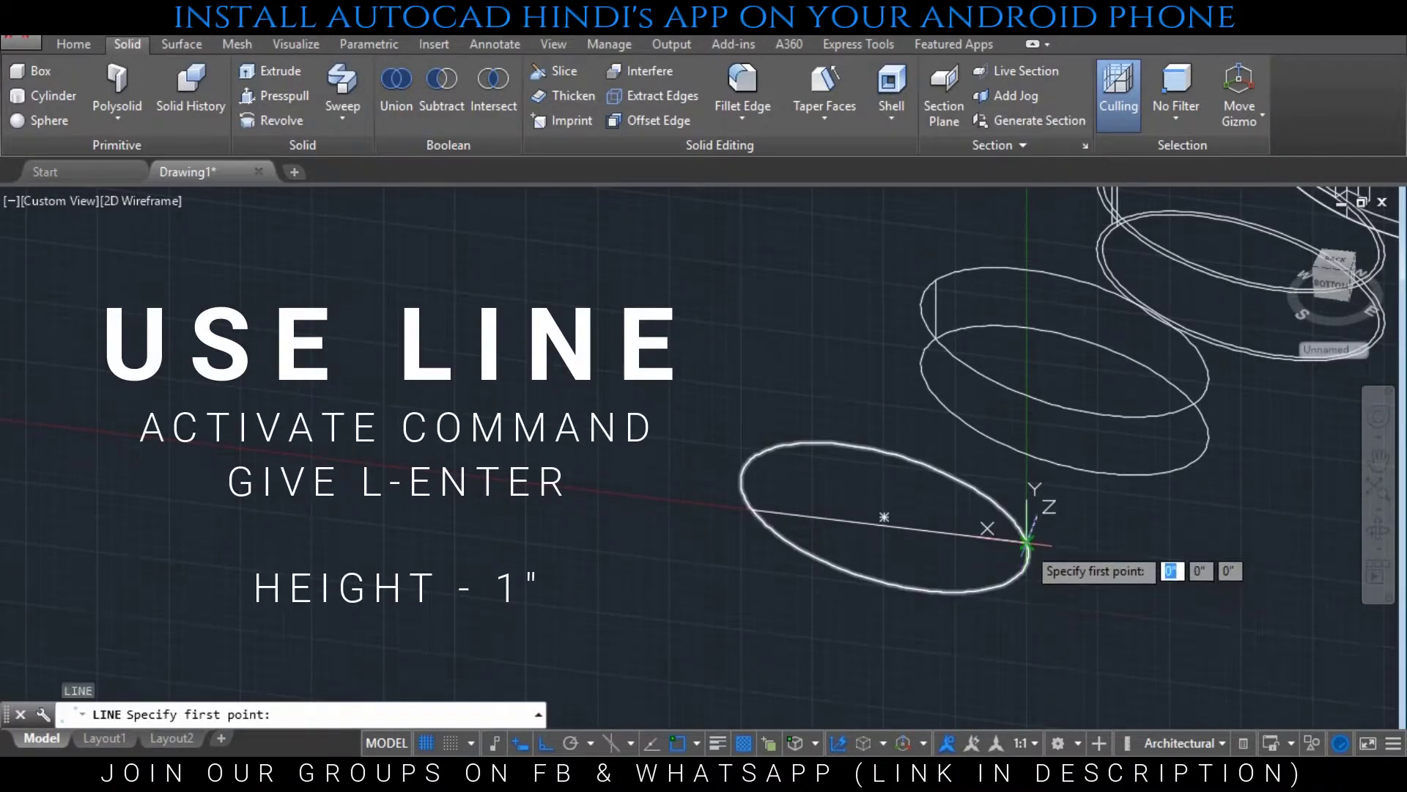
{"action": "left_click", "coordinate": [1026, 542]}
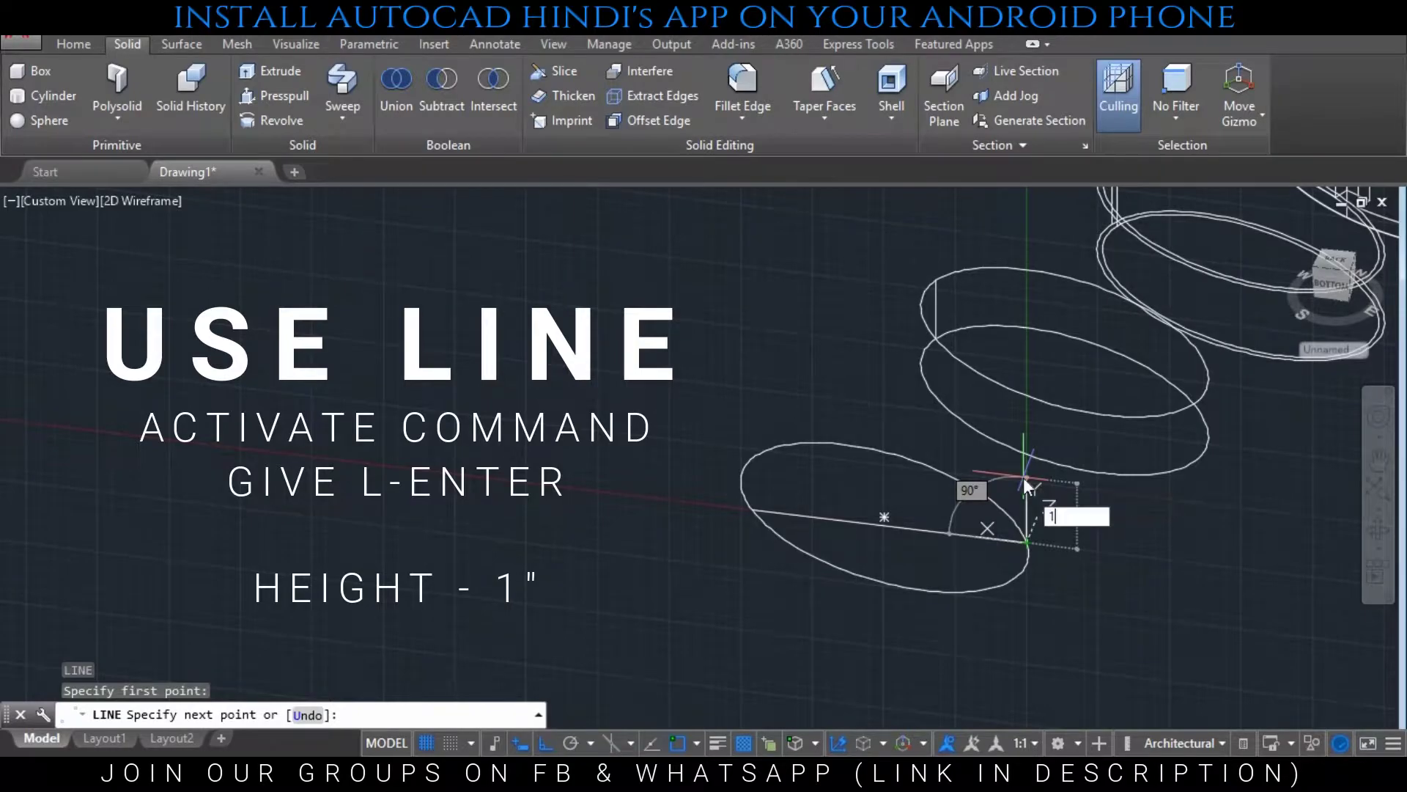
{"action": "key", "text": "Return"}
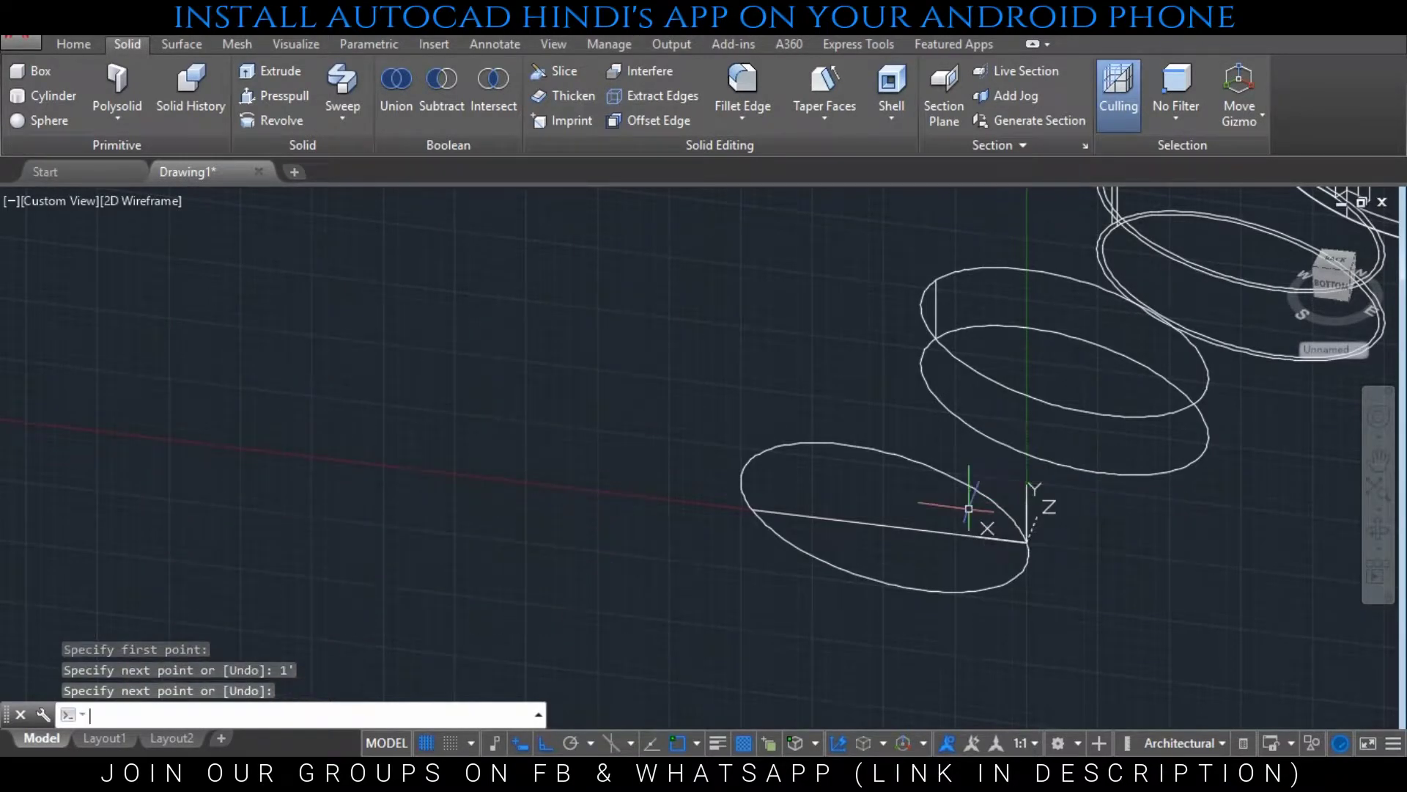
Create a planar surface from the upright line's top to the ellipse's left end
{"action": "type", "text": "p"}
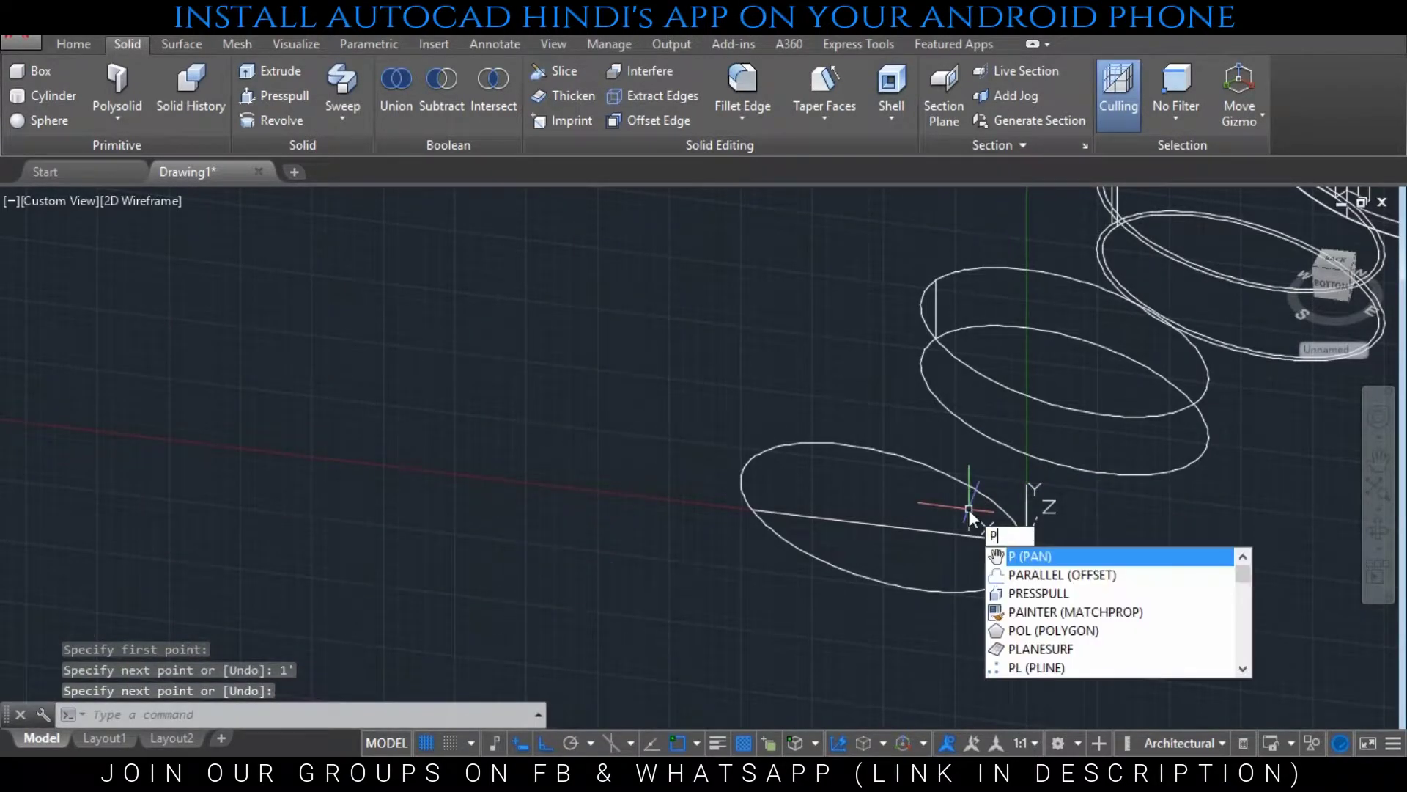
{"action": "type", "text": "lane"}
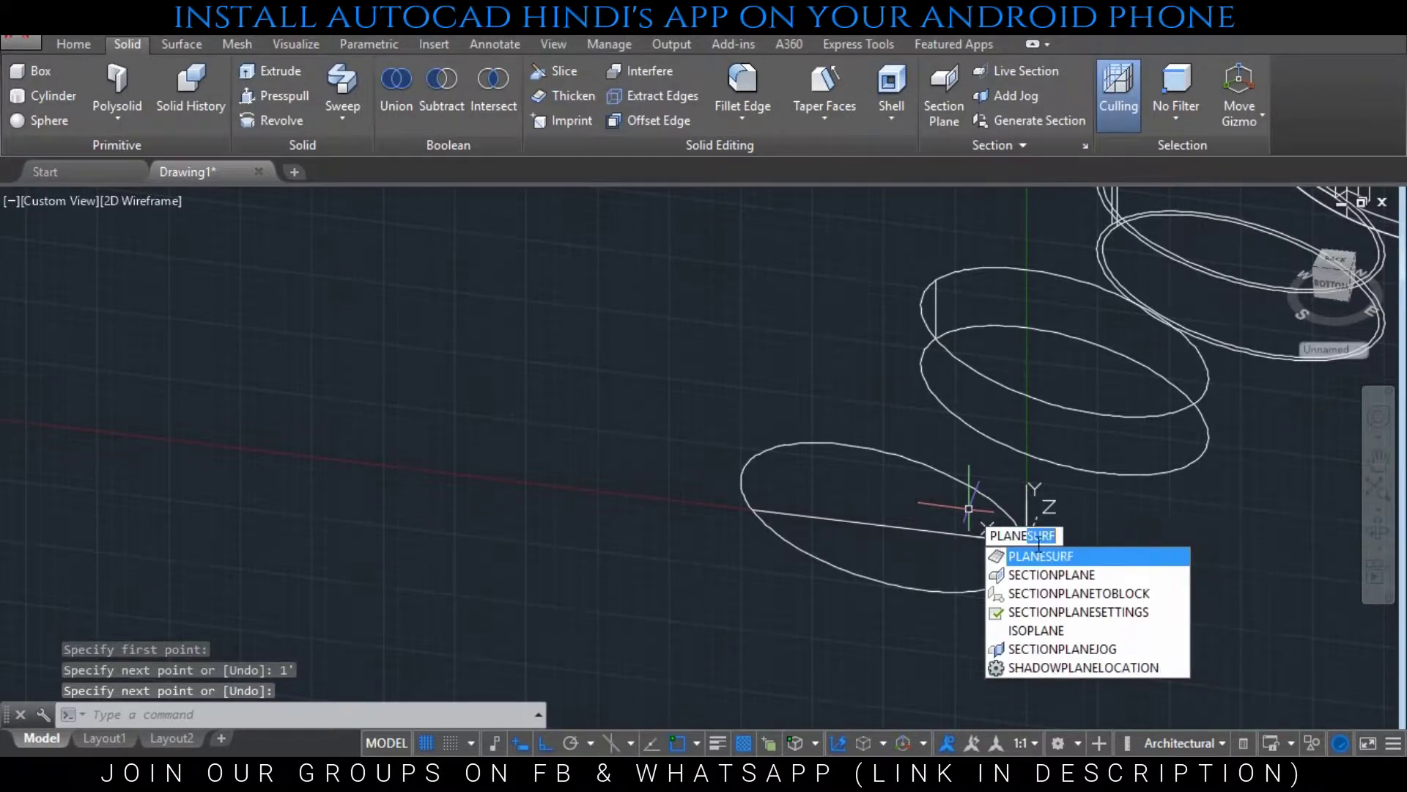
{"action": "key", "text": "Return"}
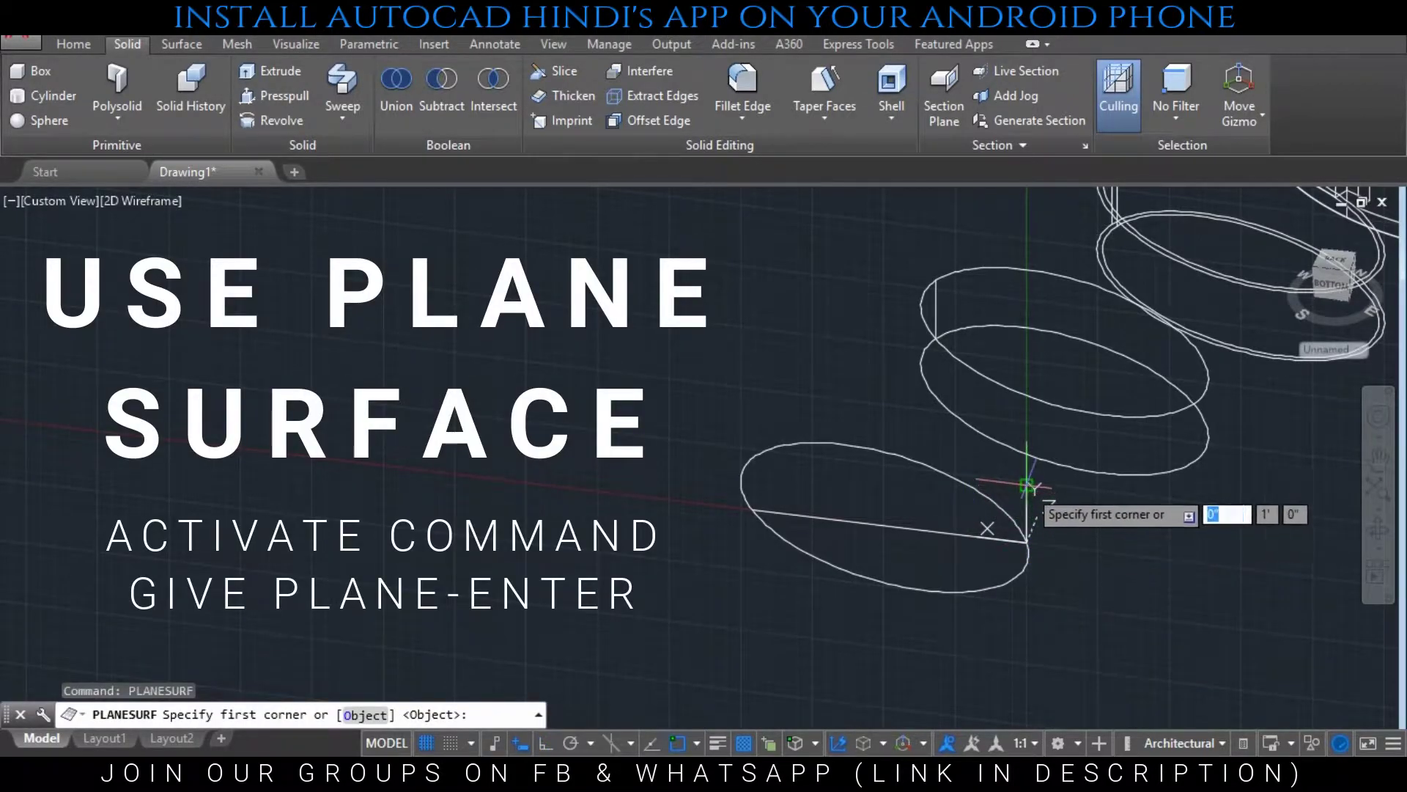
{"action": "left_click", "coordinate": [1027, 485]}
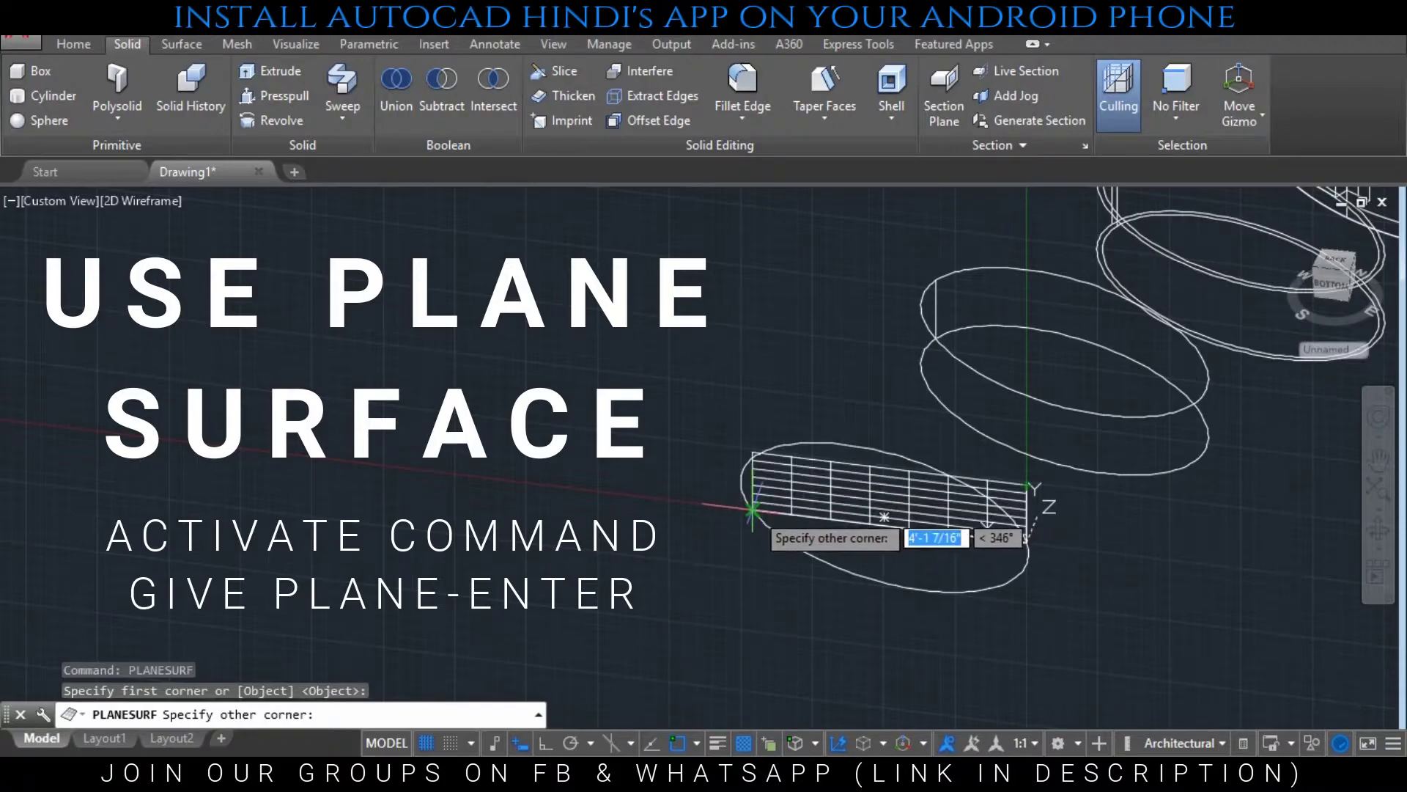
{"action": "left_click", "coordinate": [753, 512]}
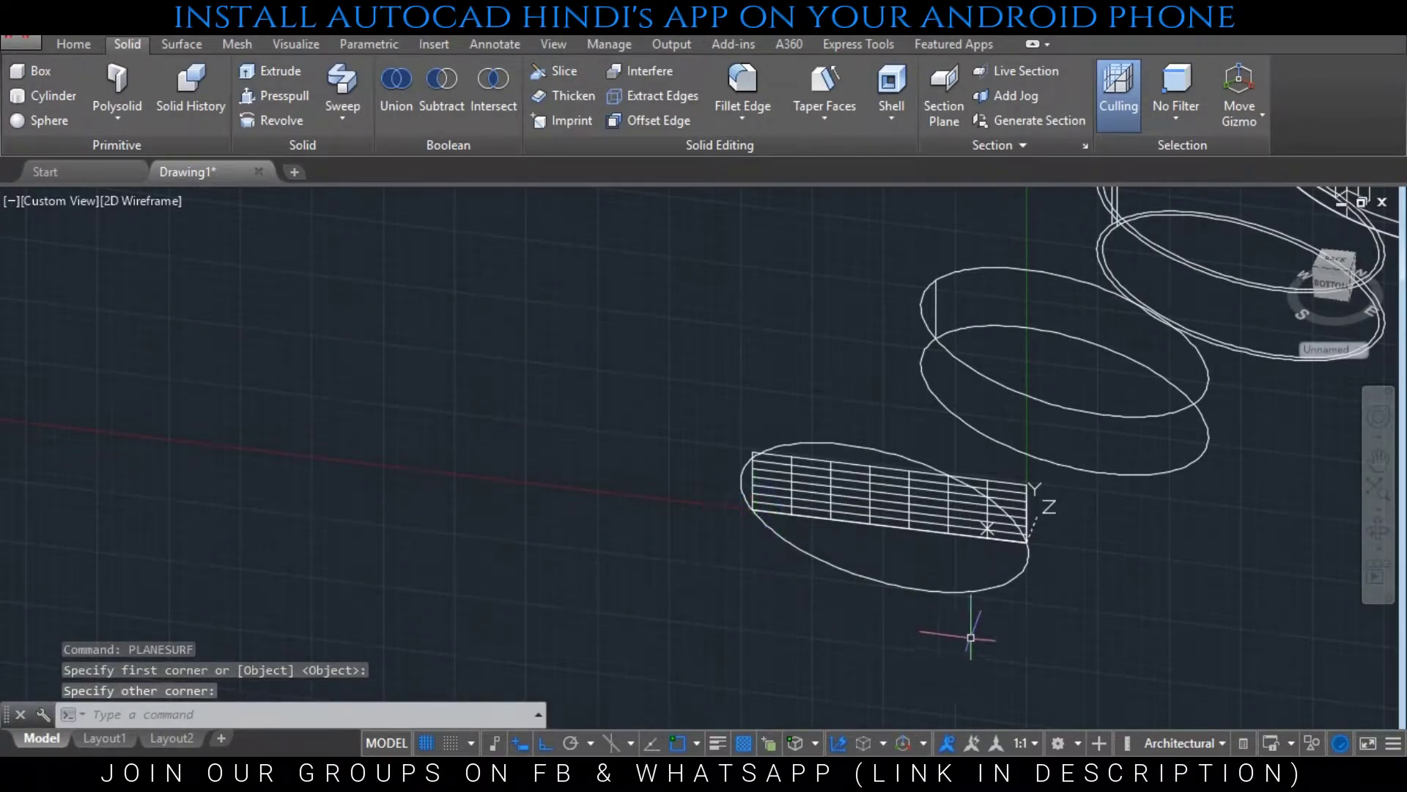
{"action": "type", "text": "su"}
{"action": "key", "text": "Escape"}
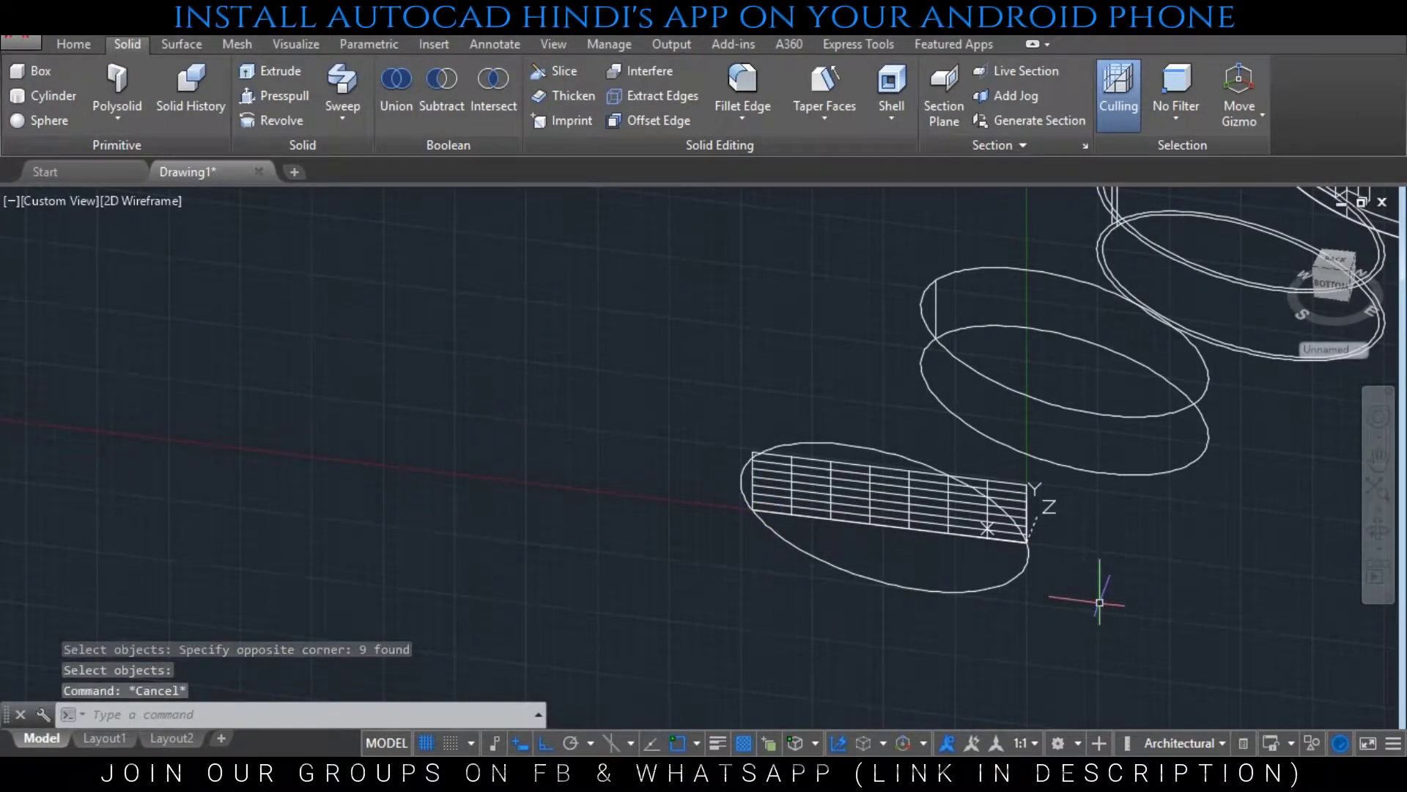
{"action": "key", "text": "Escape"}
Reset the UCS to World
{"action": "type", "text": "u"}
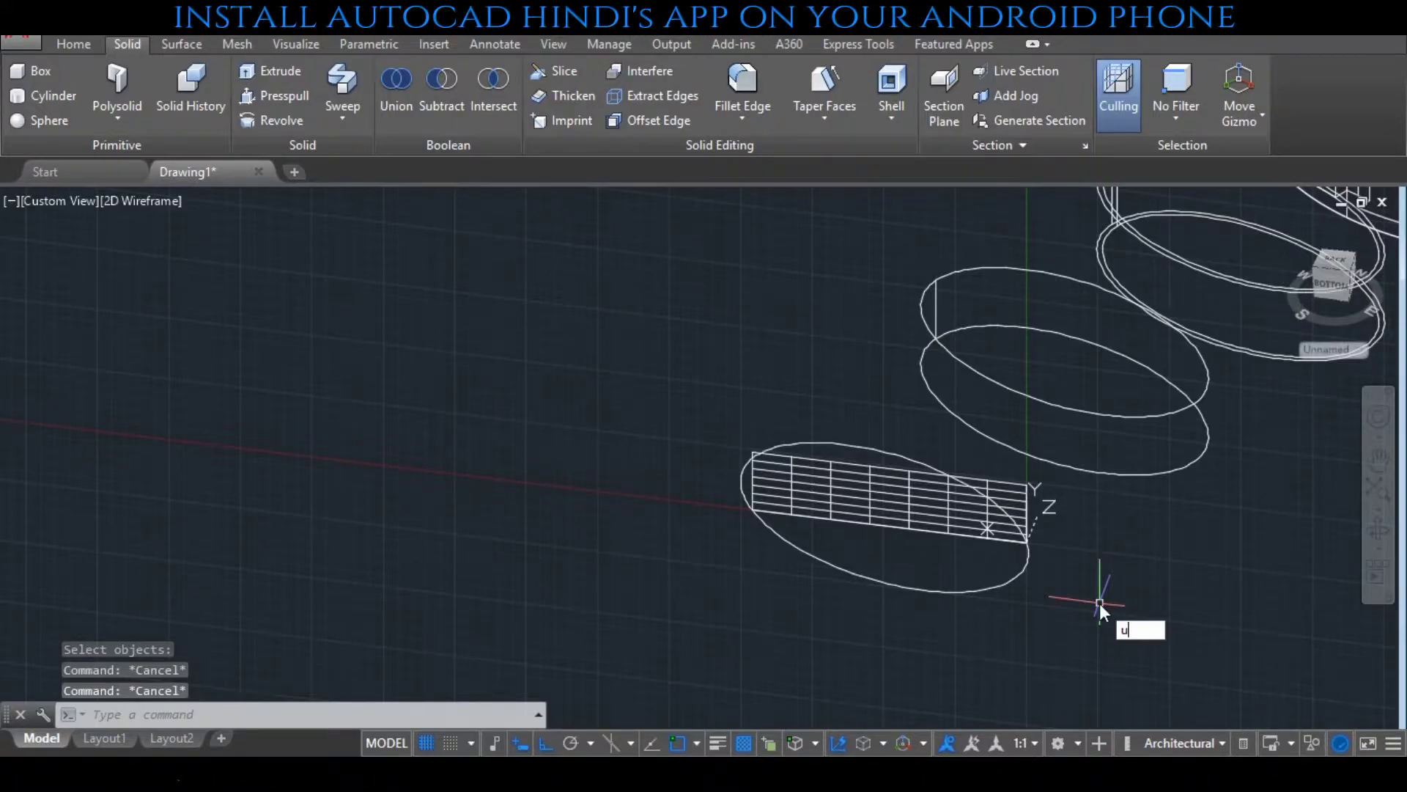
{"action": "type", "text": "cs"}
{"action": "key", "text": "Return"}
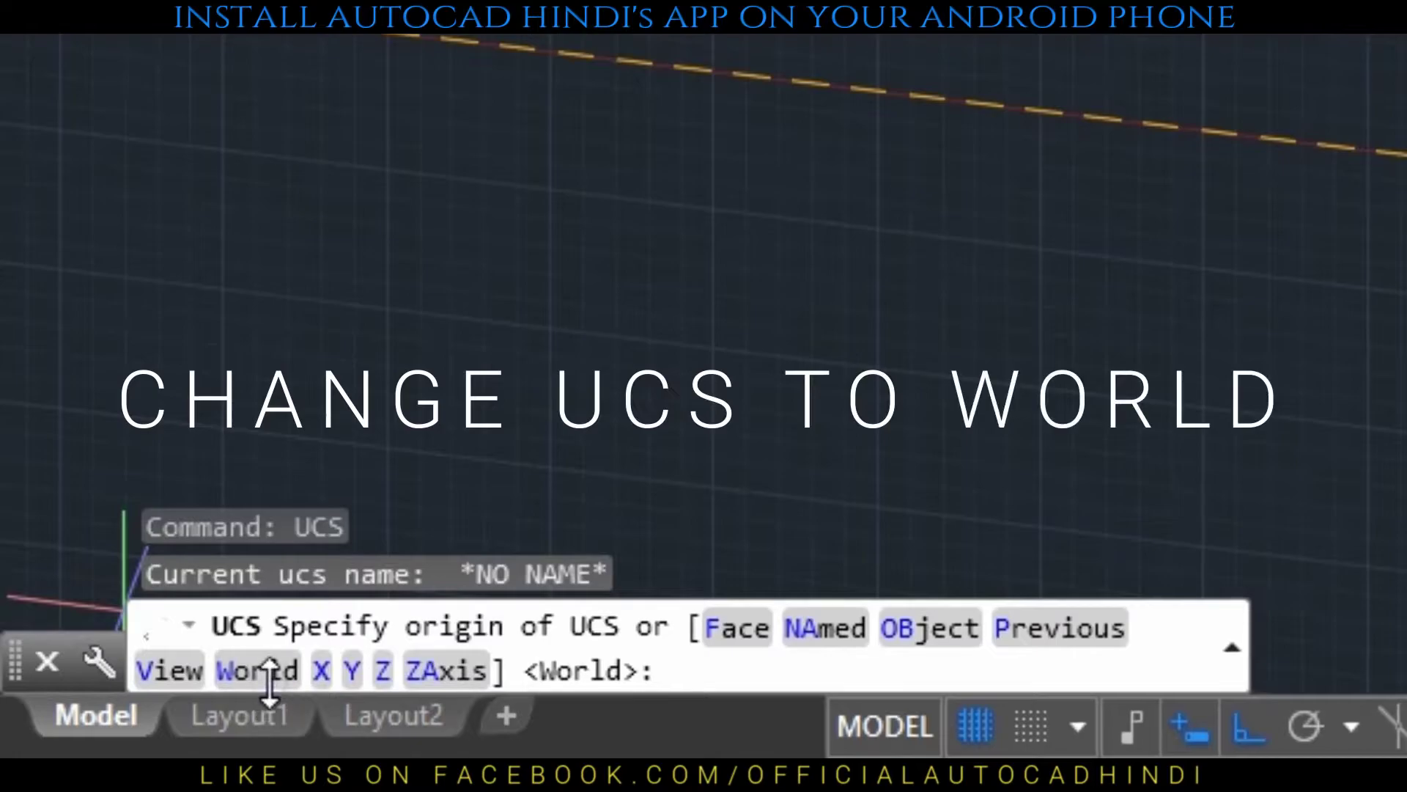
{"action": "left_click", "coordinate": [264, 673]}
{"action": "left_click", "coordinate": [258, 670]}
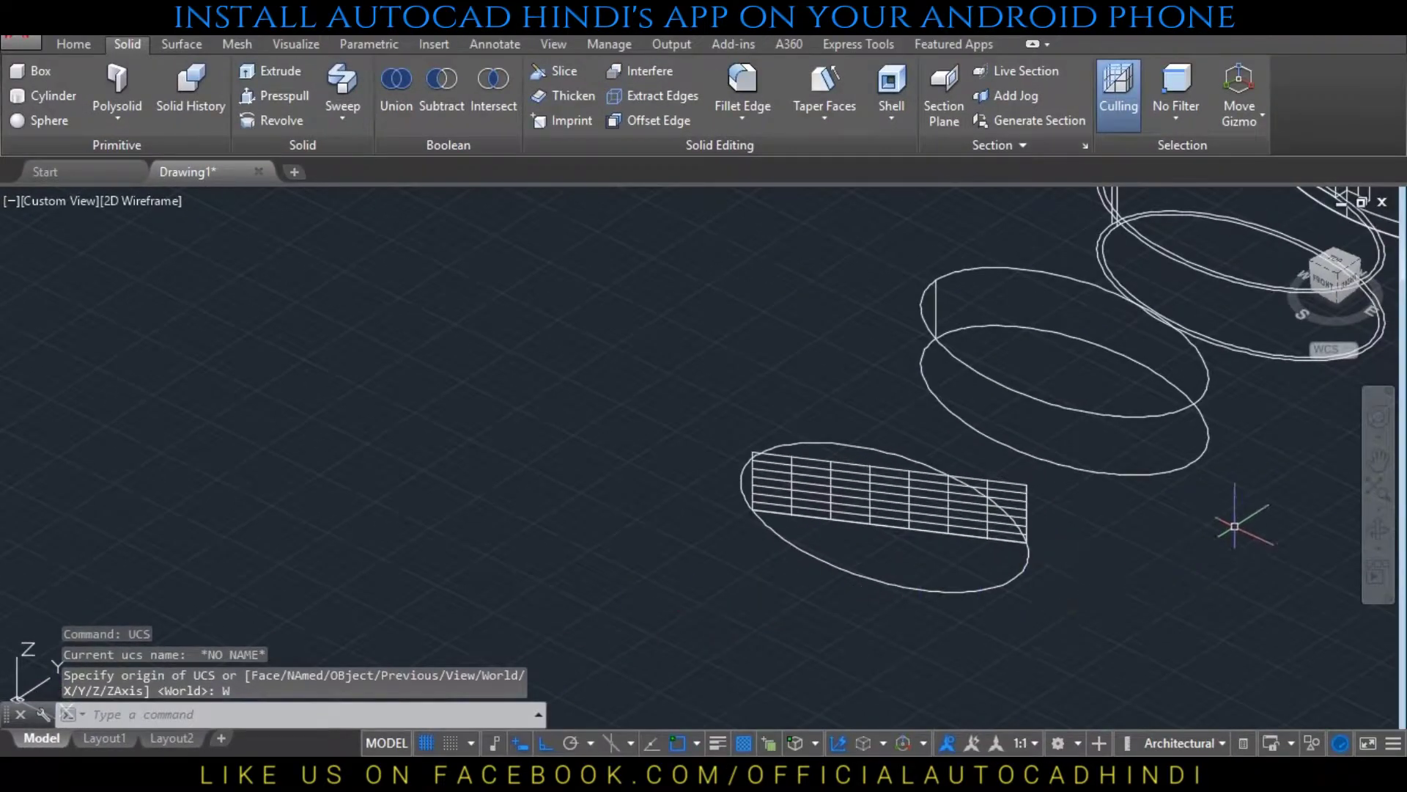
Pan and zoom to extents so the posts, rings and surface all fit in view
{"action": "middle_click_drag", "start_coordinate": [1266, 491], "coordinate": [903, 545]}
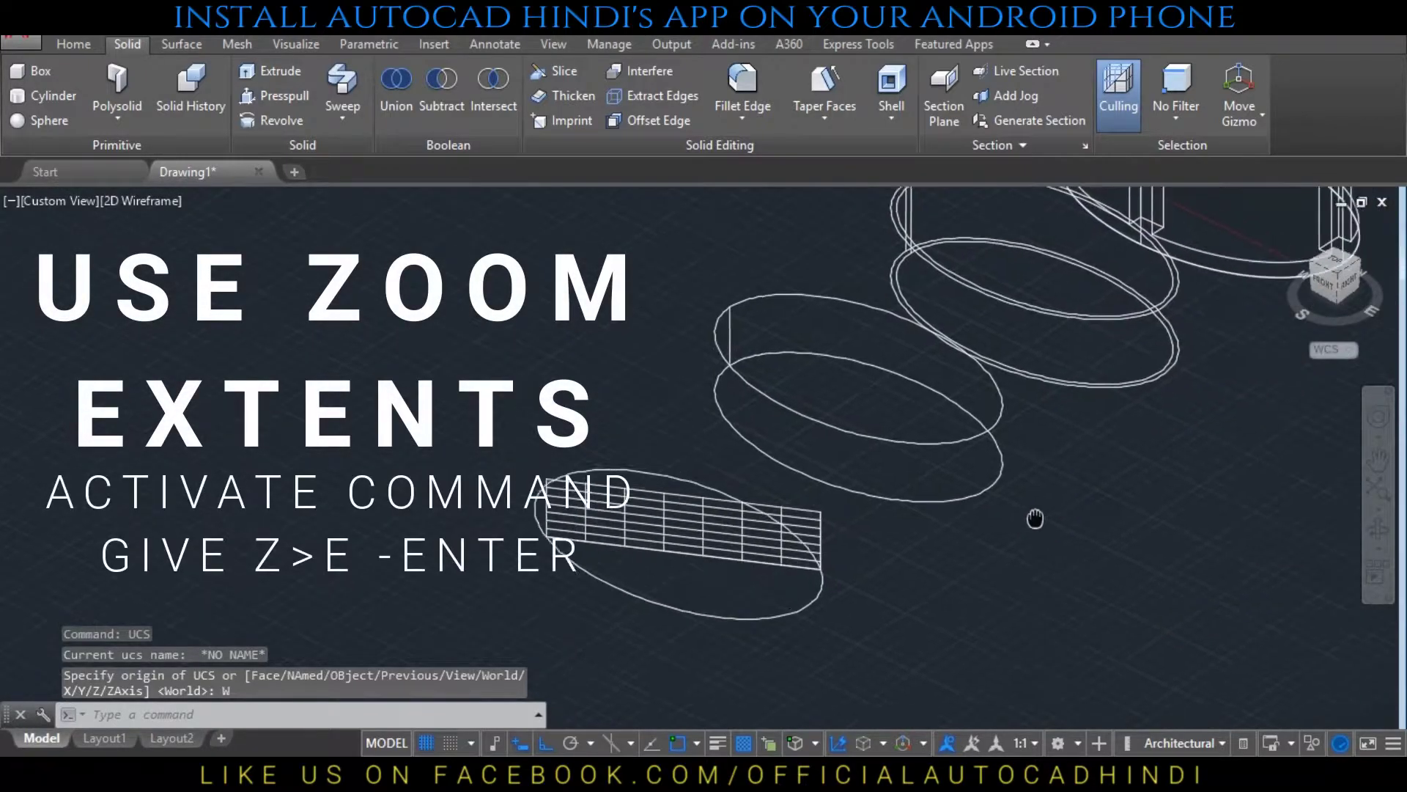
{"action": "type", "text": "z"}
{"action": "key", "text": "Return"}
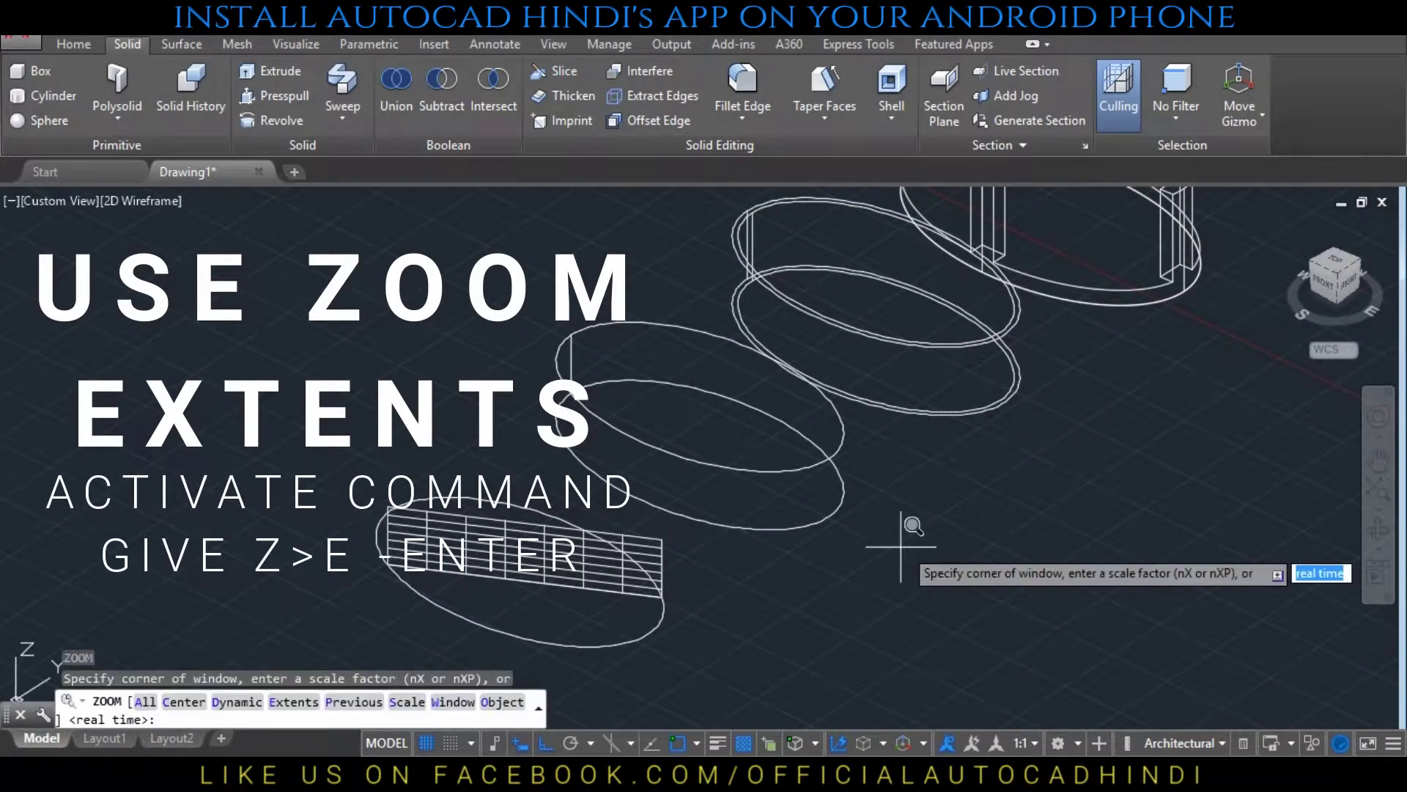
{"action": "type", "text": "e"}
{"action": "key", "text": "Return"}
{"action": "key", "text": "Escape"}
{"action": "key", "text": "Escape"}
{"action": "key", "text": "Escape"}
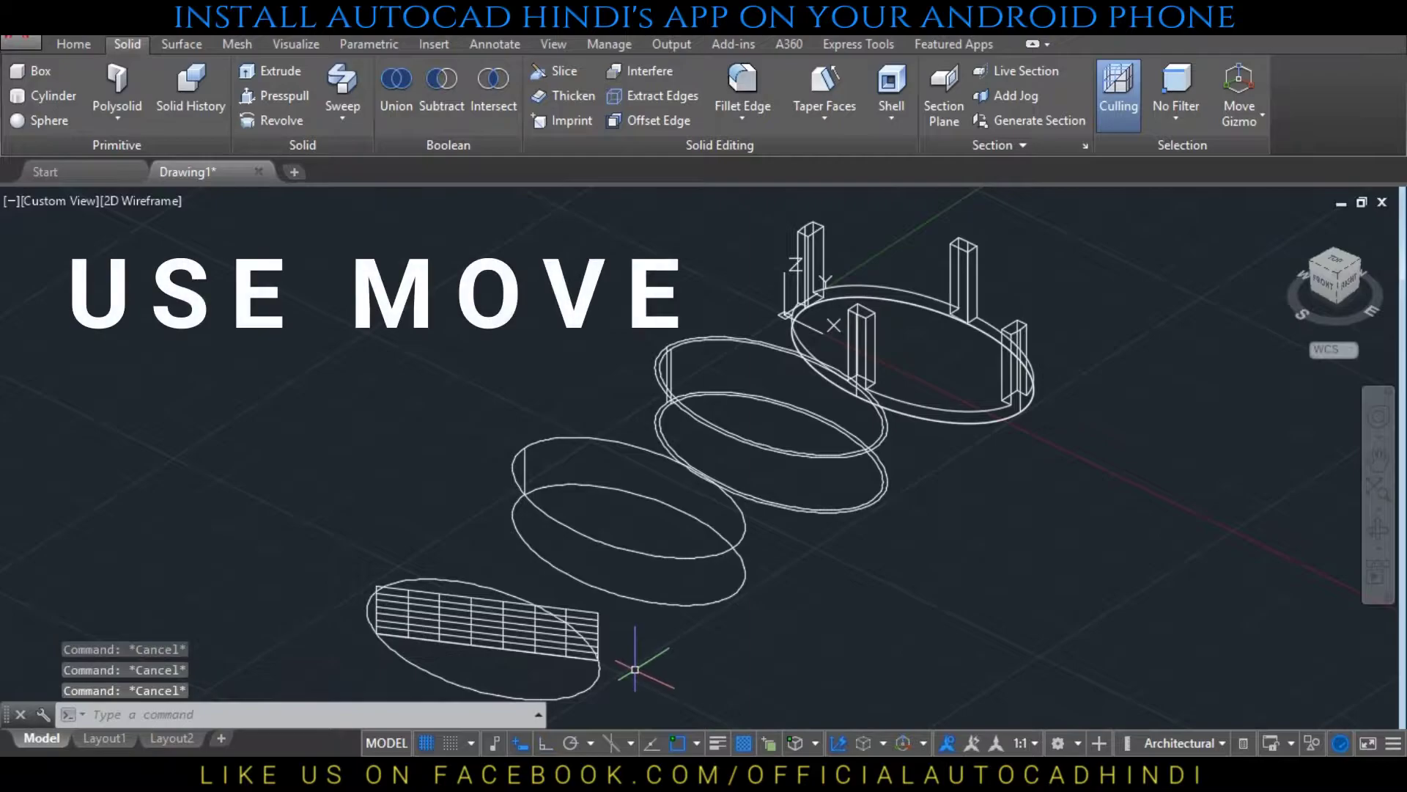
Move the lowest ellipse and its plane surface onto the ellipse above
{"action": "type", "text": "m"}
{"action": "key", "text": "Return"}
{"action": "left_click", "coordinate": [632, 694]}
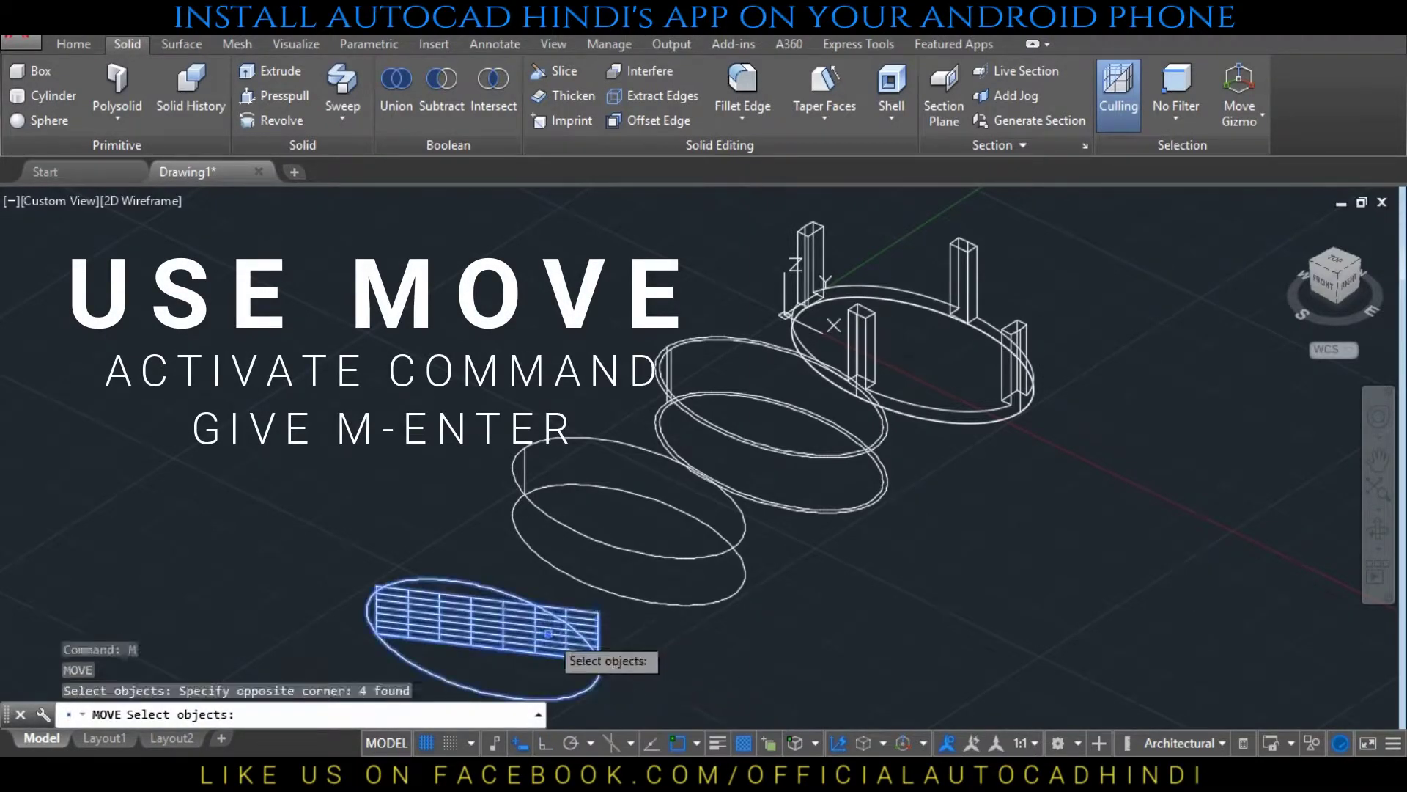
{"action": "key", "text": "Return"}
{"action": "left_click", "coordinate": [599, 676]}
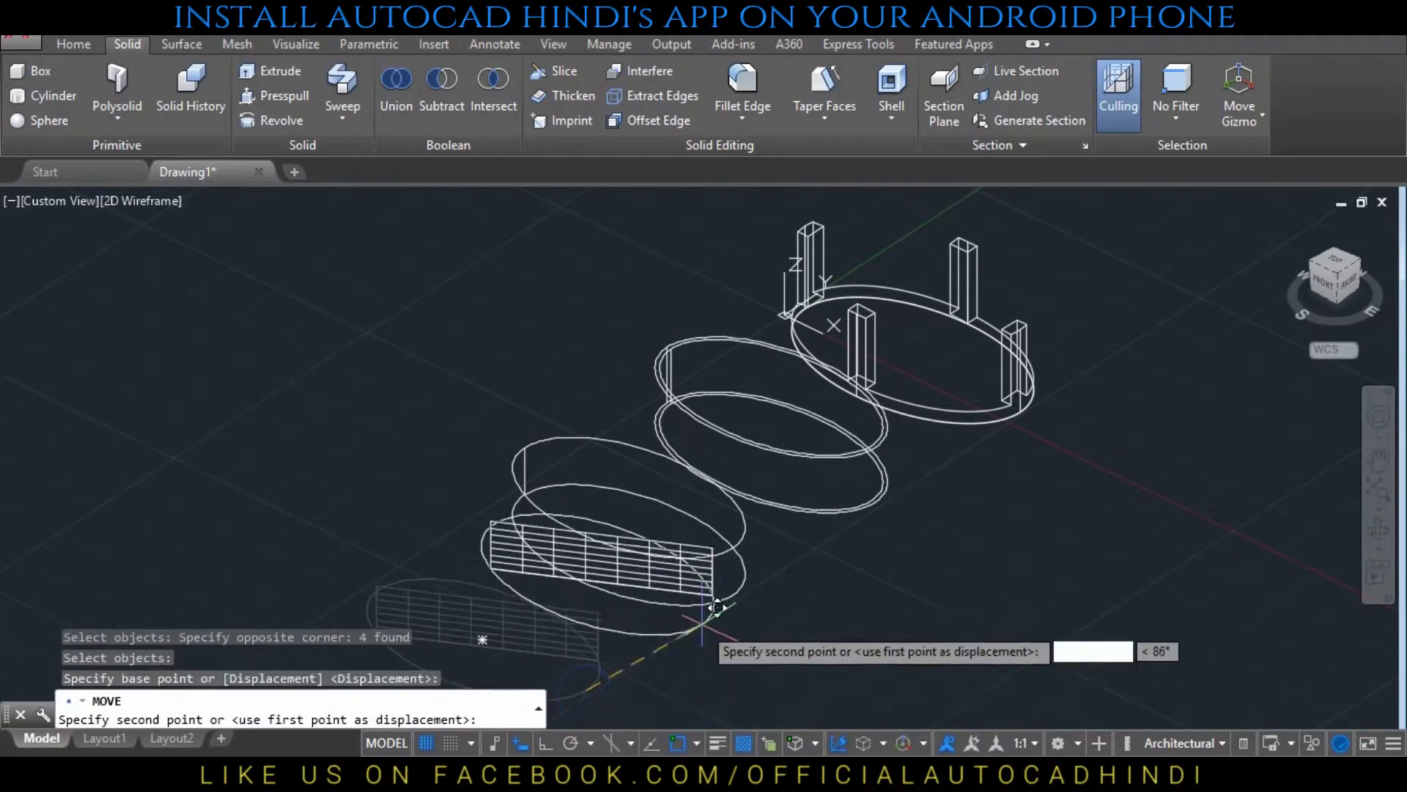
{"action": "left_click", "coordinate": [732, 589]}
{"action": "type", "text": "m"}
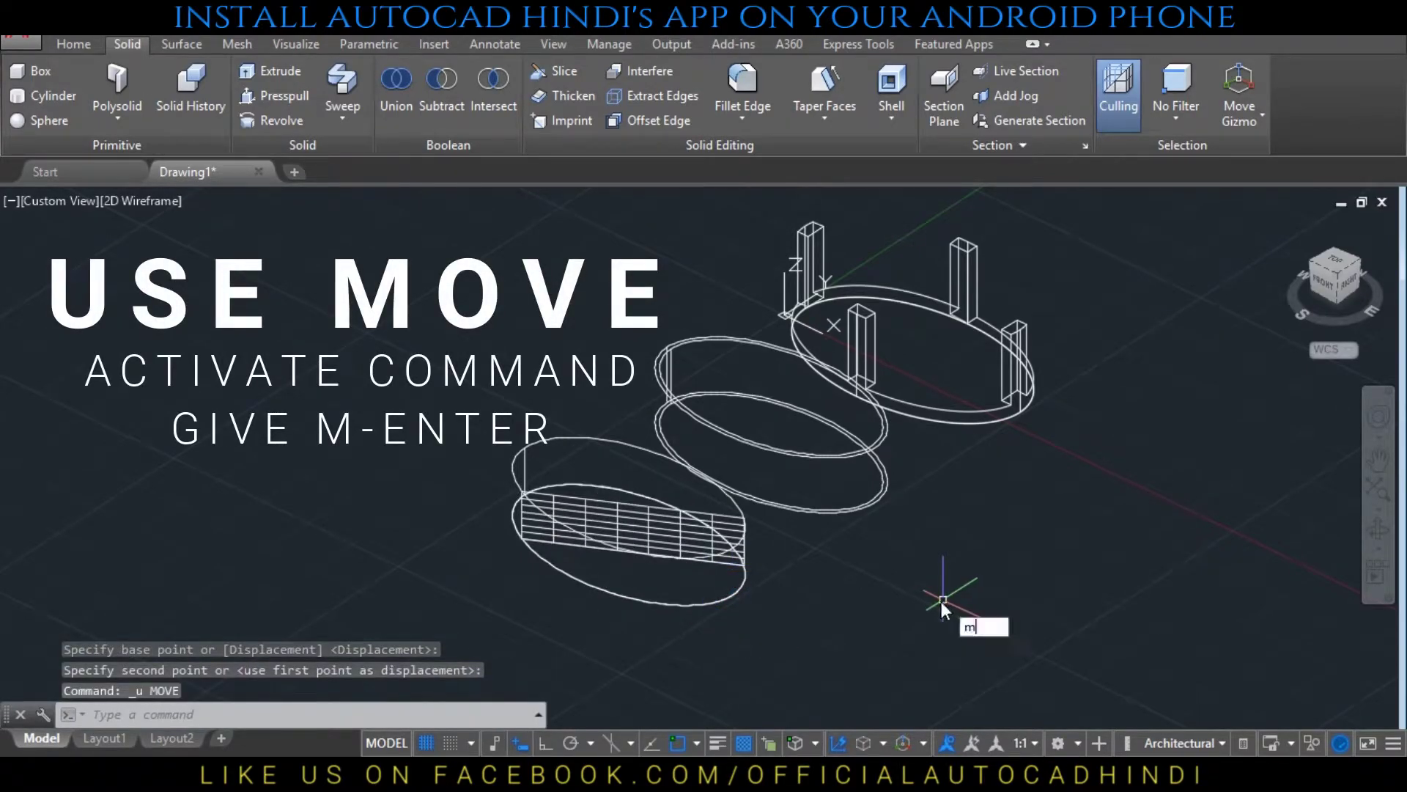
Stack the lower cylinder and its surface onto the next ring up
{"action": "key", "text": "Return"}
{"action": "left_click", "coordinate": [786, 634]}
{"action": "left_click", "coordinate": [623, 558]}
{"action": "key", "text": "Return"}
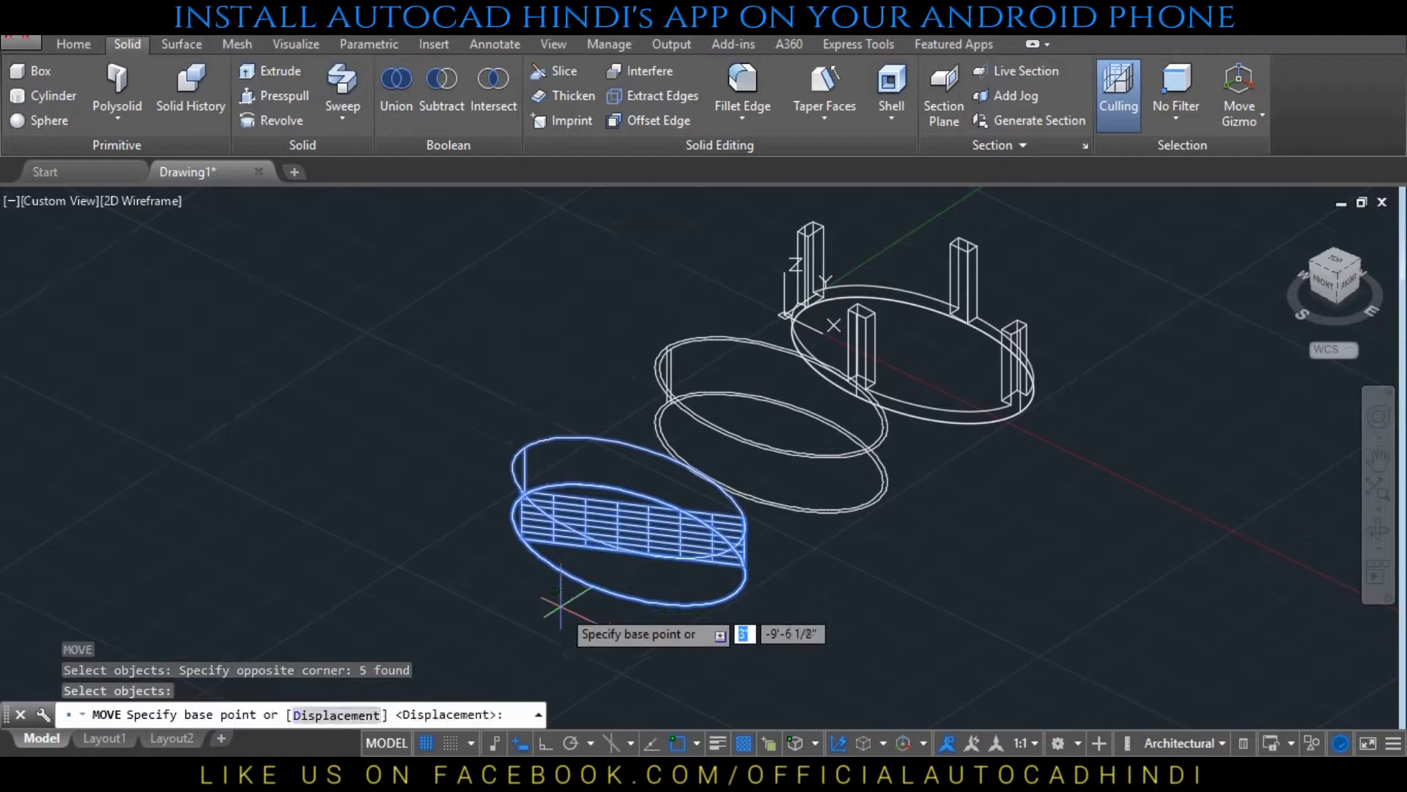
{"action": "left_click", "coordinate": [733, 596]}
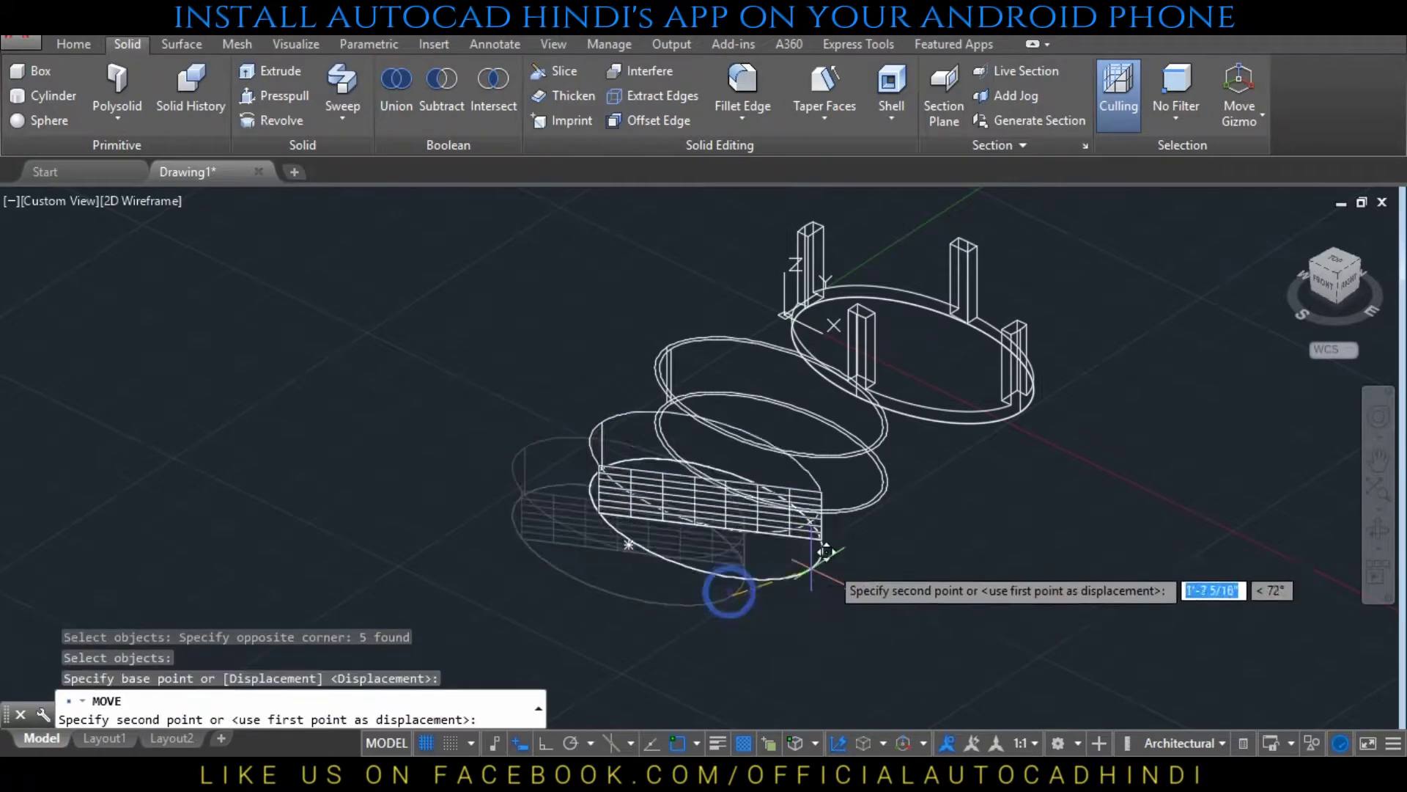
{"action": "left_click", "coordinate": [895, 490]}
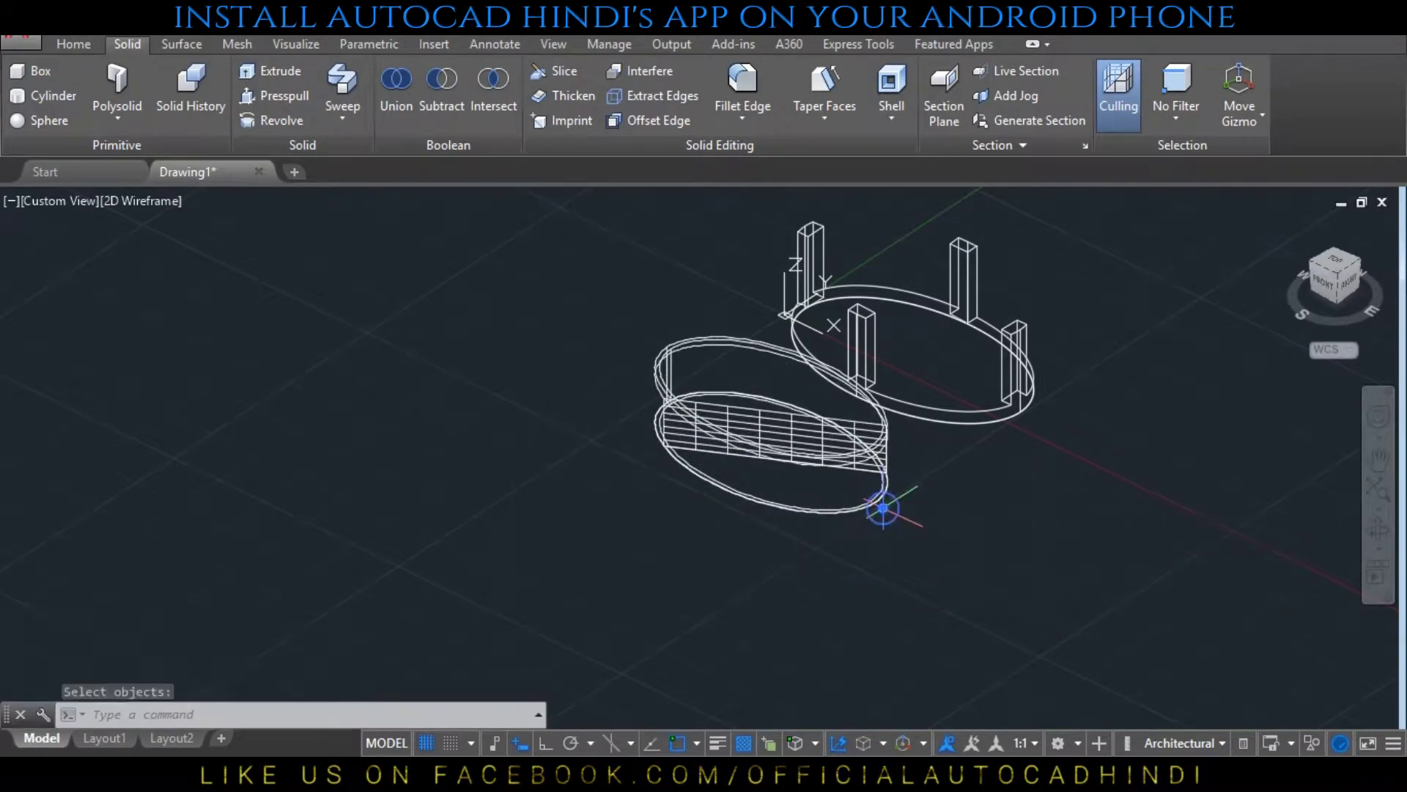
{"action": "key", "text": "Escape"}
{"action": "key", "text": "Escape"}
{"action": "key", "text": "Escape"}
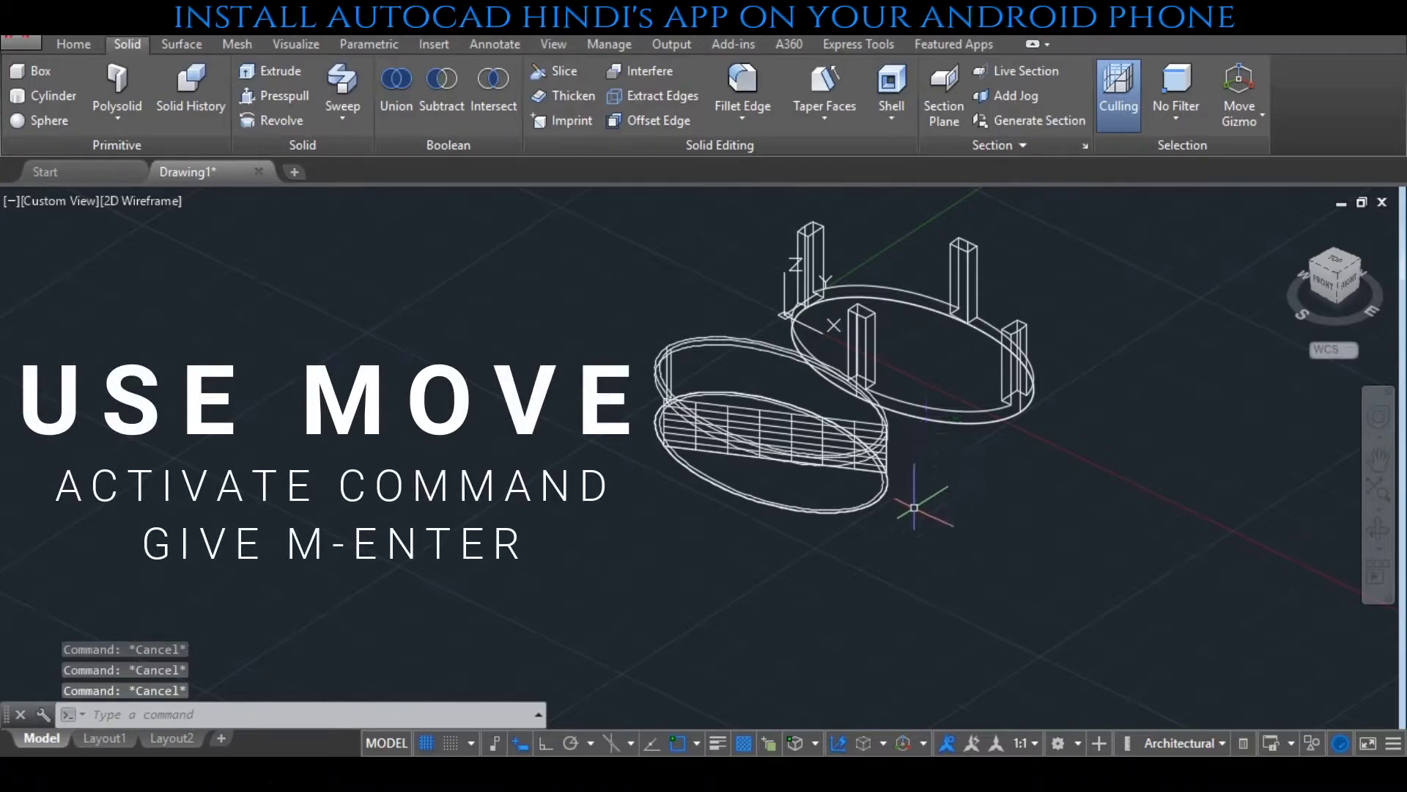
{"action": "type", "text": "m"}
Move the stacked ring assembly into its raised position between the four posts
{"action": "key", "text": "Return"}
{"action": "left_click", "coordinate": [934, 440]}
{"action": "left_click", "coordinate": [769, 433]}
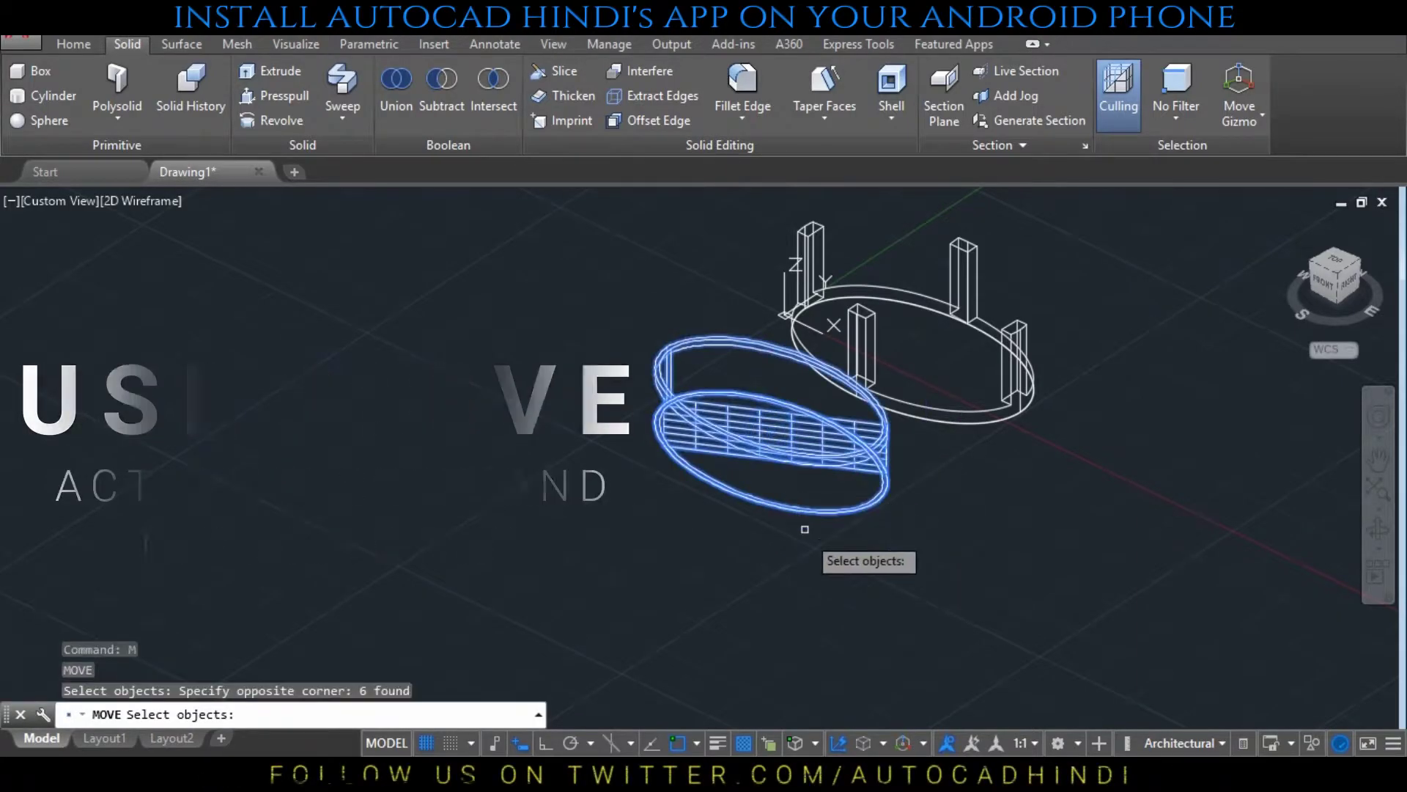
{"action": "key", "text": "Return"}
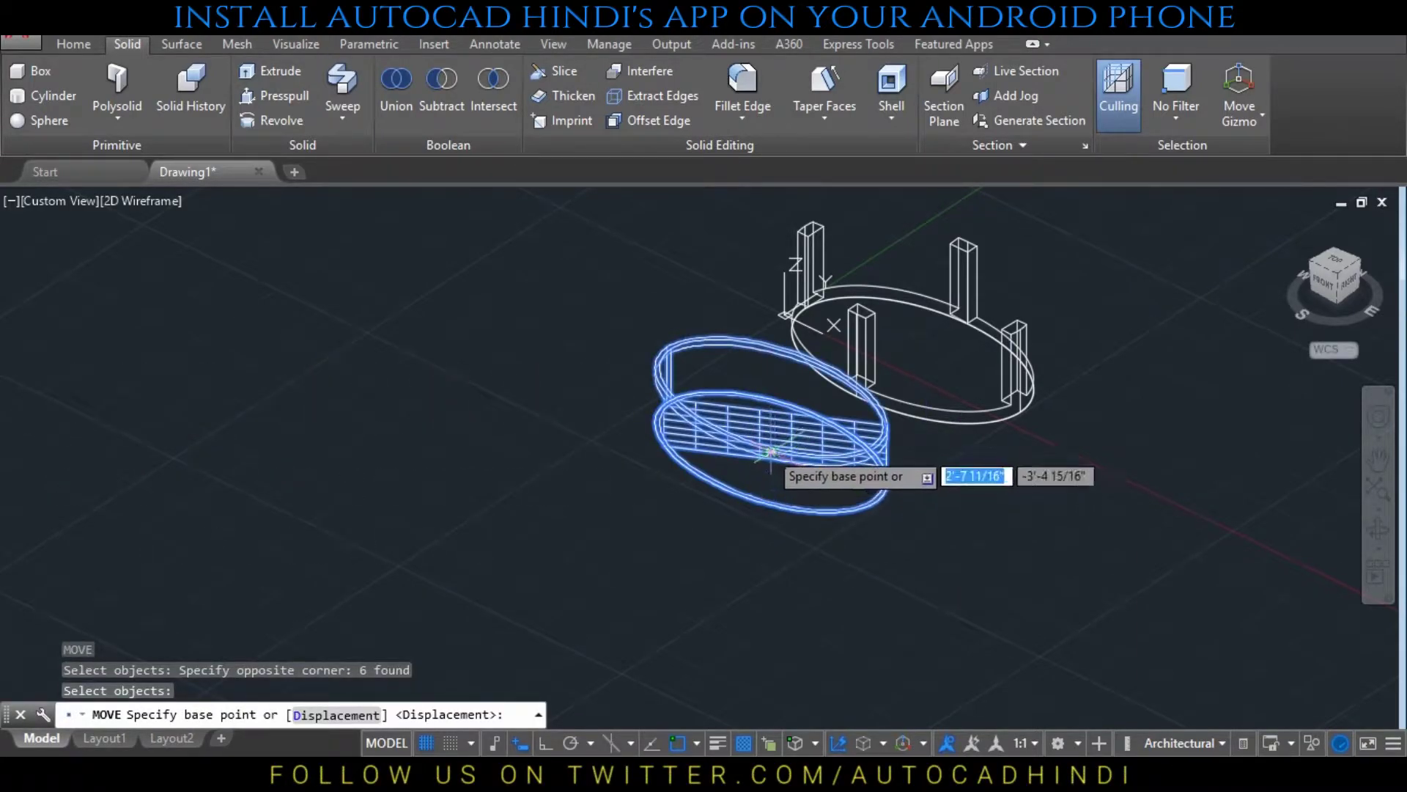
{"action": "left_click", "coordinate": [771, 450]}
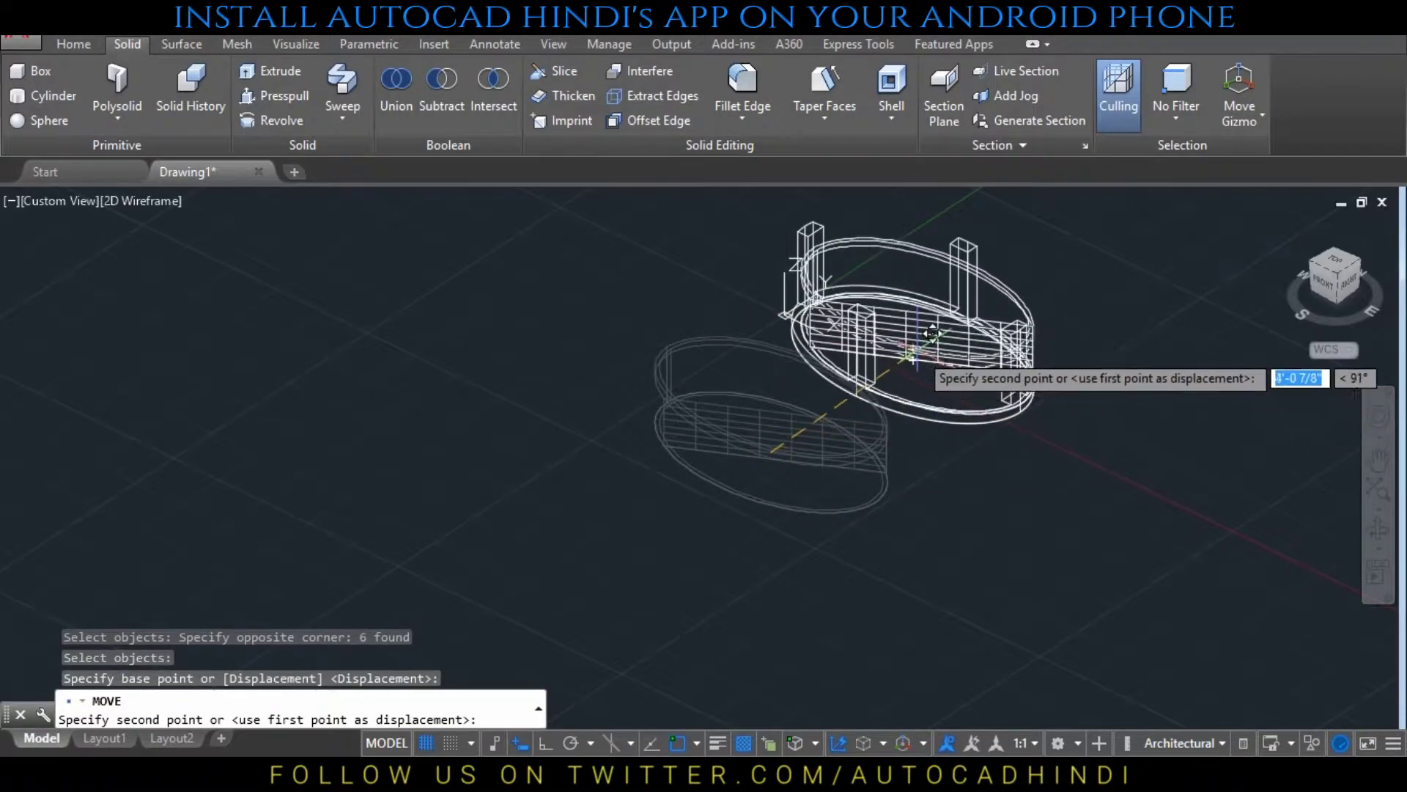
{"action": "left_click", "coordinate": [913, 357]}
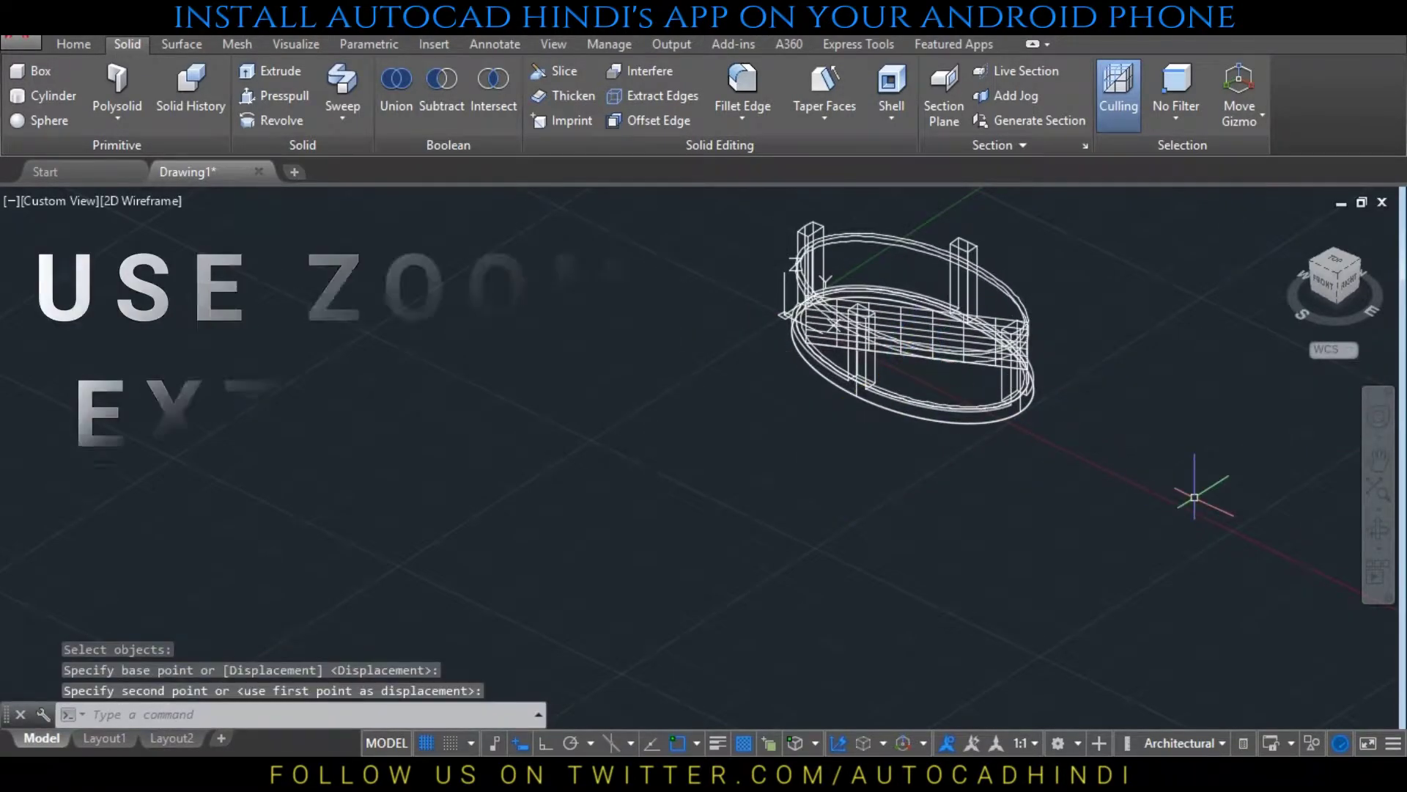
{"action": "type", "text": "z"}
Zoom to extents and orbit the table to a new viewing angle
{"action": "key", "text": "Return"}
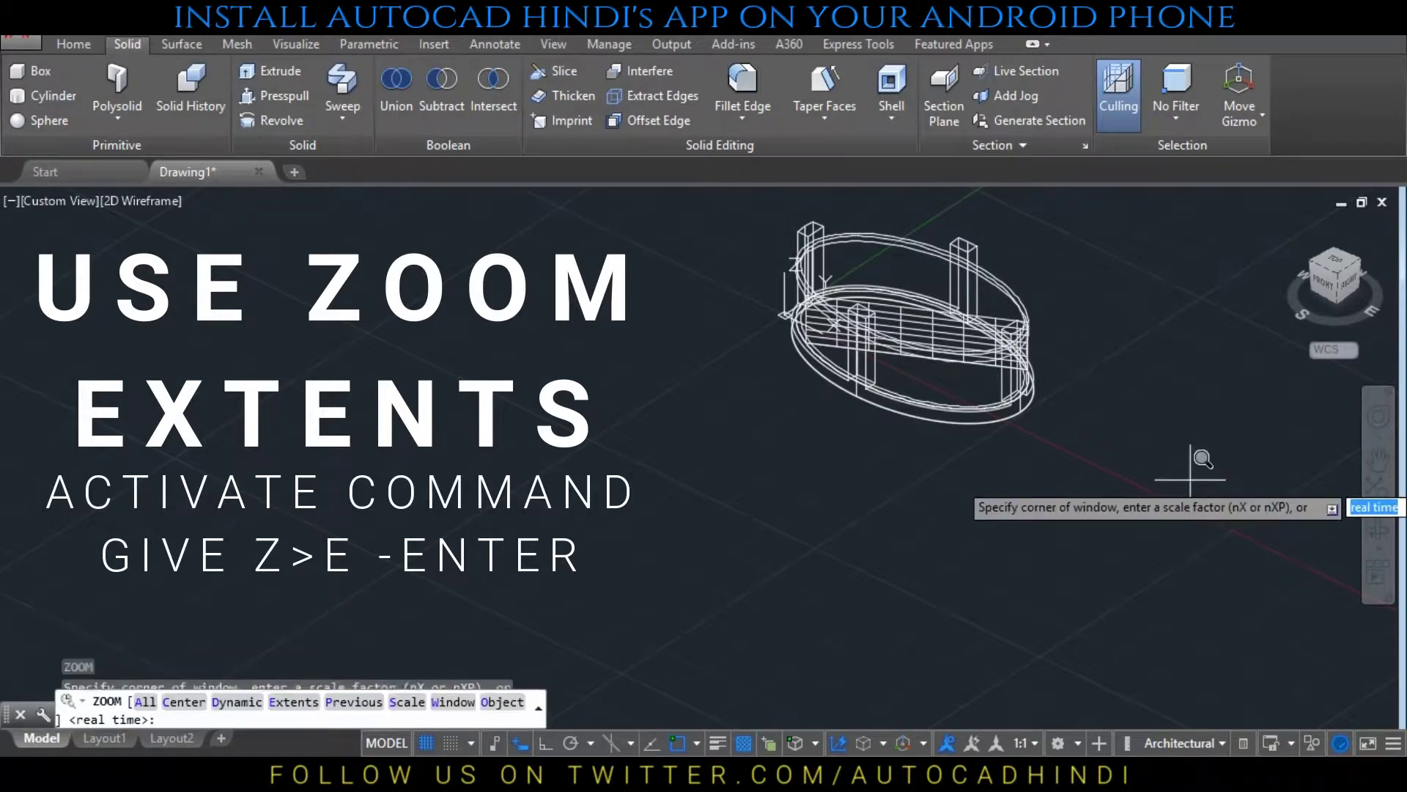
{"action": "type", "text": "e"}
{"action": "key", "text": "Return"}
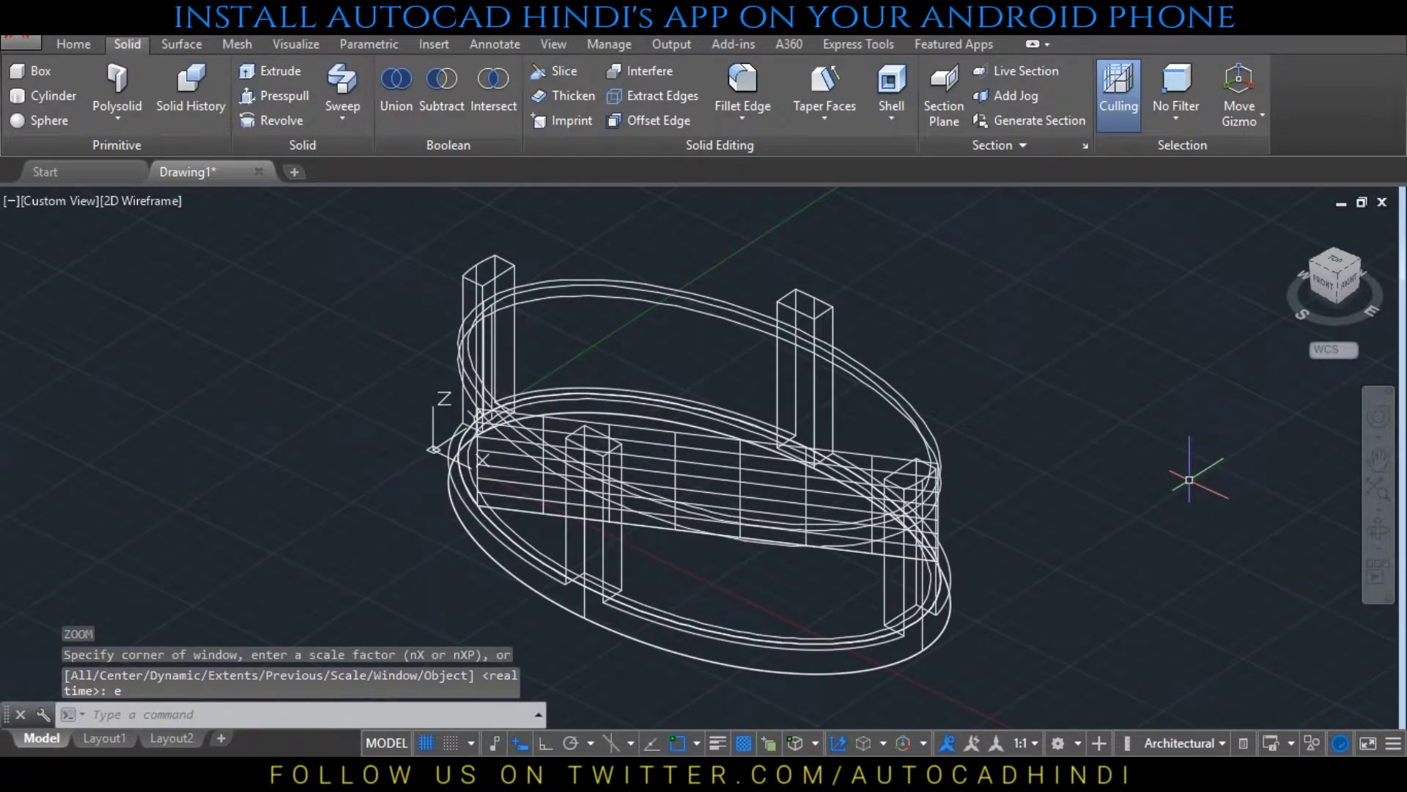
{"action": "key", "text": "Escape"}
{"action": "key", "text": "Escape"}
{"action": "key", "text": "Escape"}
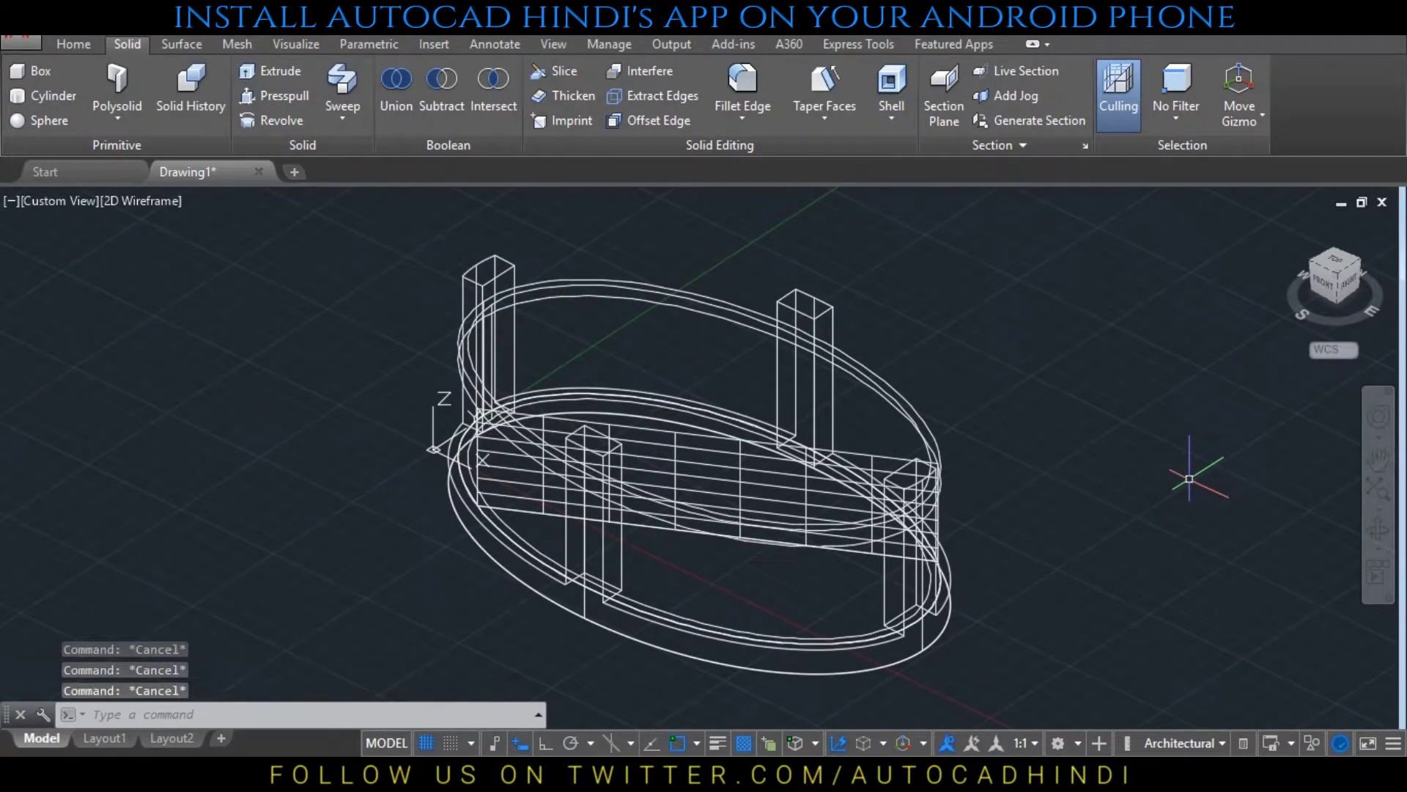
{"action": "mouse_move", "coordinate": [379, 427]}
{"action": "middle_mouse_down", "text": "shift"}
{"action": "mouse_move", "coordinate": [538, 325]}
{"action": "mouse_move", "coordinate": [692, 474]}
{"action": "middle_mouse_up", "text": "shift"}
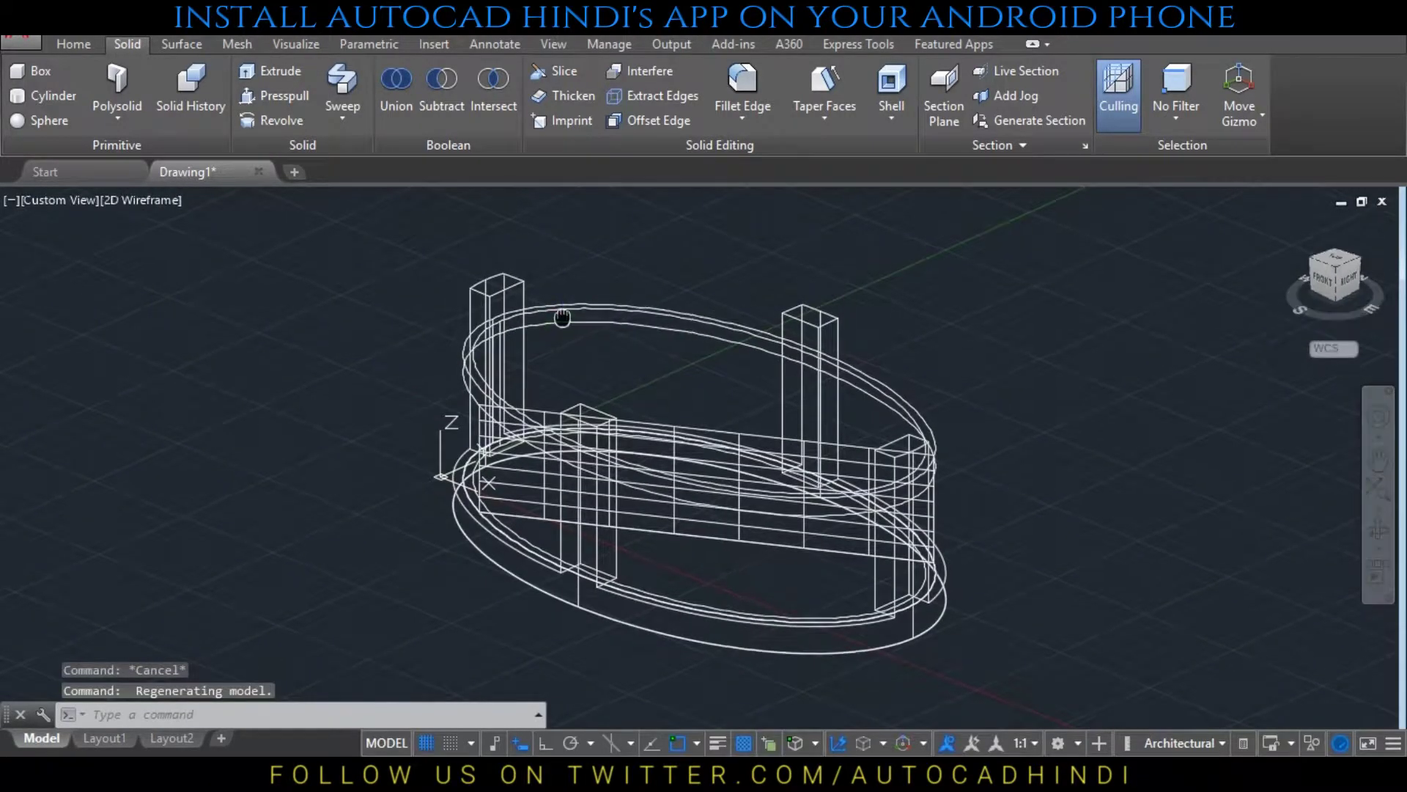
Zoom in with a window around the top of one post
{"action": "type", "text": "z"}
{"action": "key", "text": "Return"}
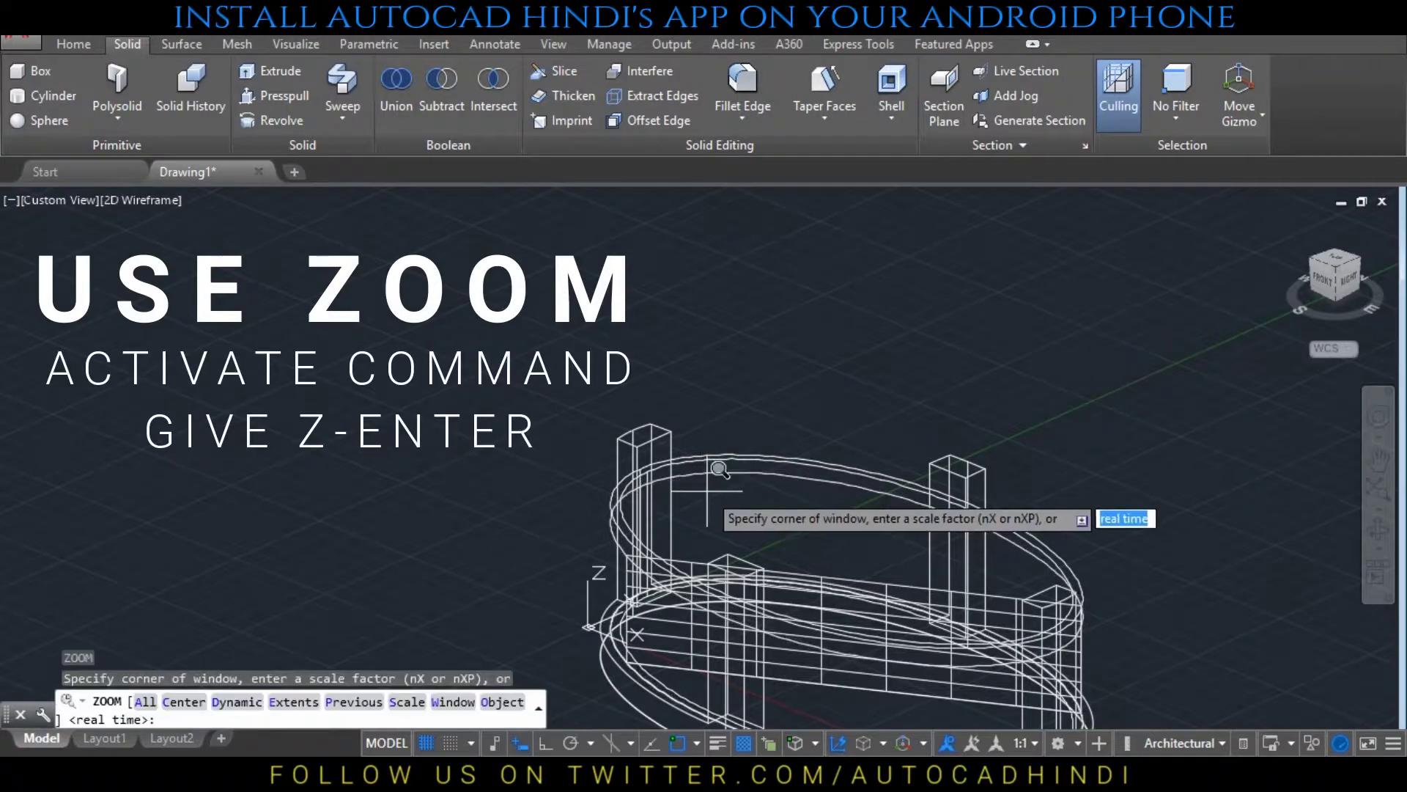
{"action": "left_click", "coordinate": [713, 482]}
{"action": "scroll", "coordinate": [550, 380], "scroll_direction": "up", "scroll_amount": 1}
{"action": "left_click", "coordinate": [810, 425]}
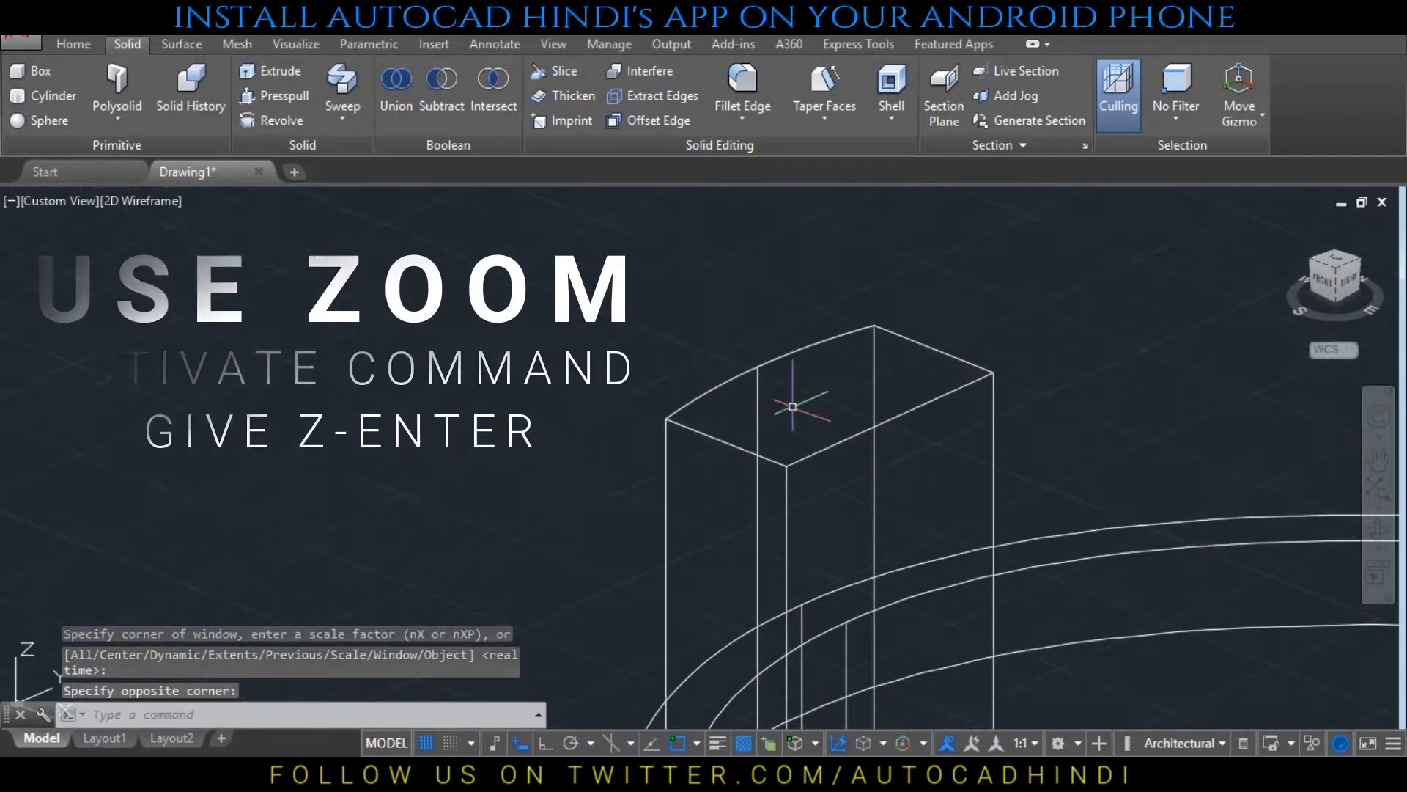
{"action": "key", "text": "Escape"}
{"action": "key", "text": "Escape"}
{"action": "key", "text": "Escape"}
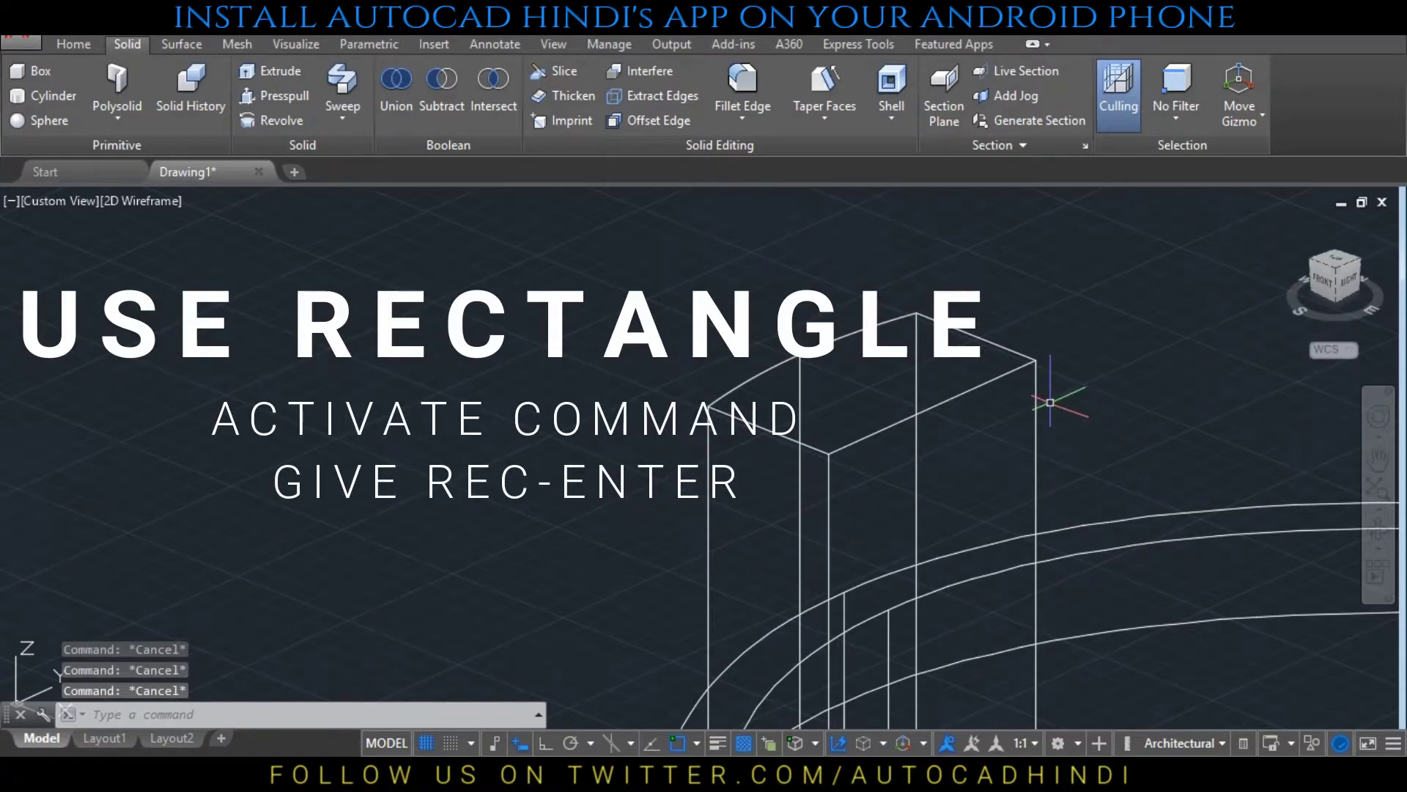
Draw a square outline anchored at a corner of the post top
{"action": "type", "text": "rec"}
{"action": "key", "text": "Return"}
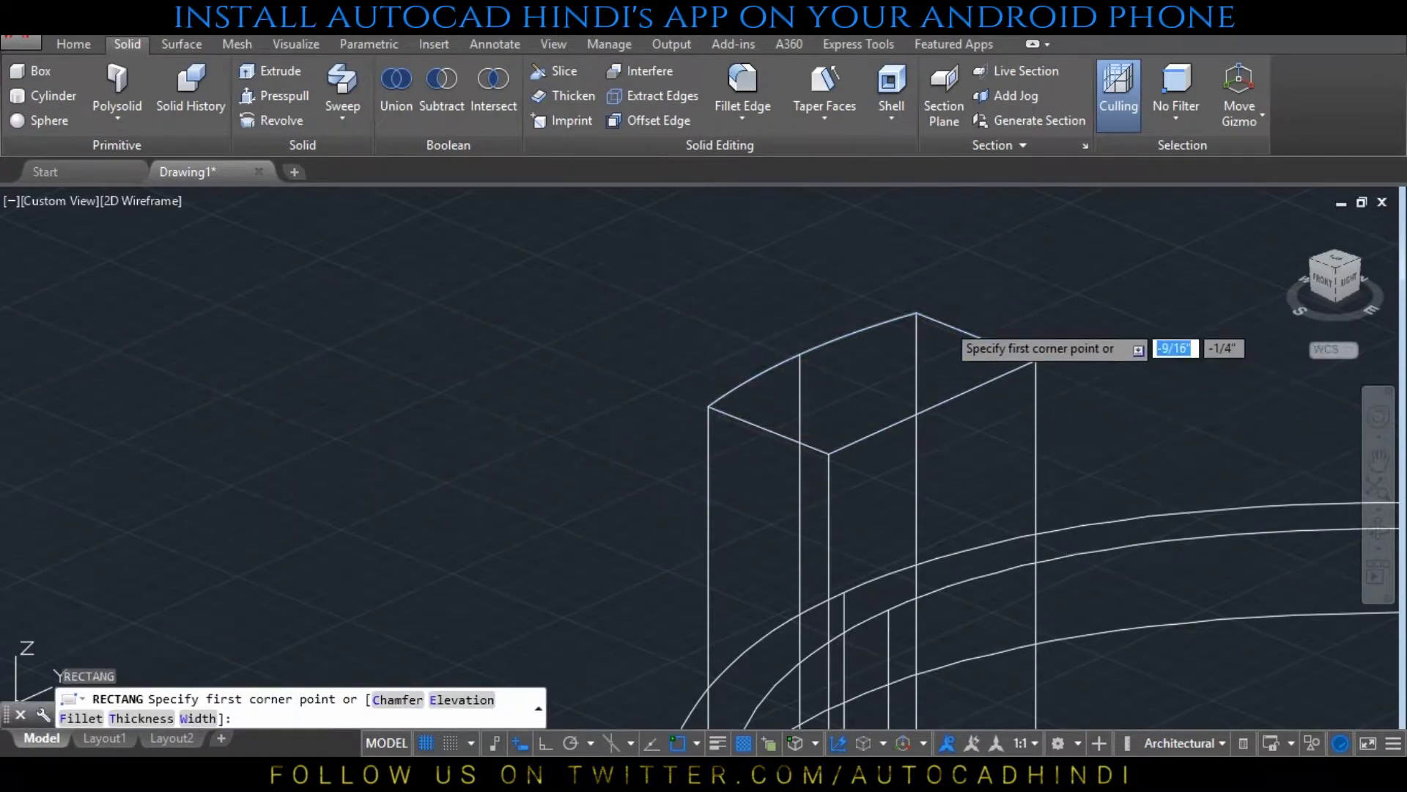
{"action": "left_click", "coordinate": [916, 313]}
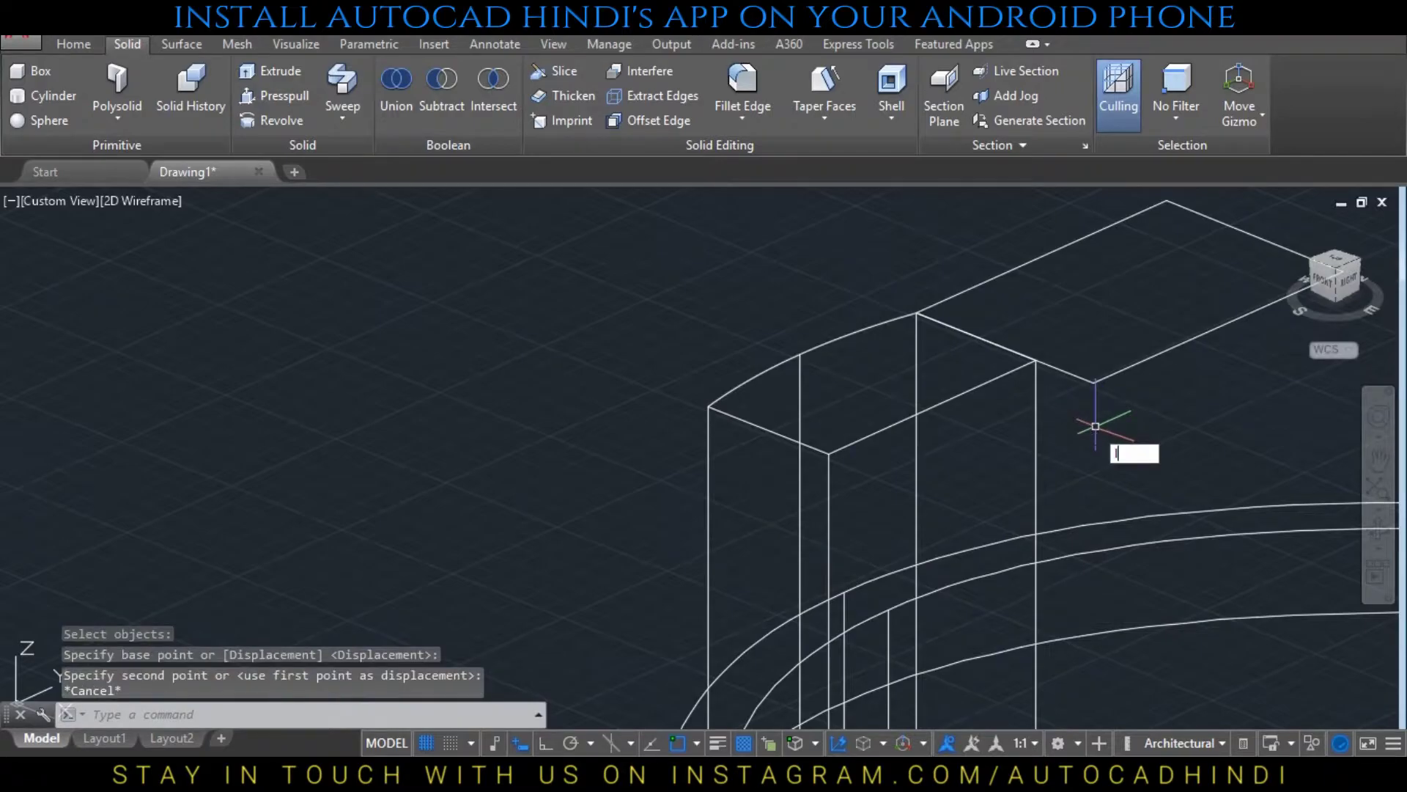
Draw a diagonal line across the post top between opposite corners
{"action": "key", "text": "Return"}
{"action": "left_click", "coordinate": [1036, 360]}
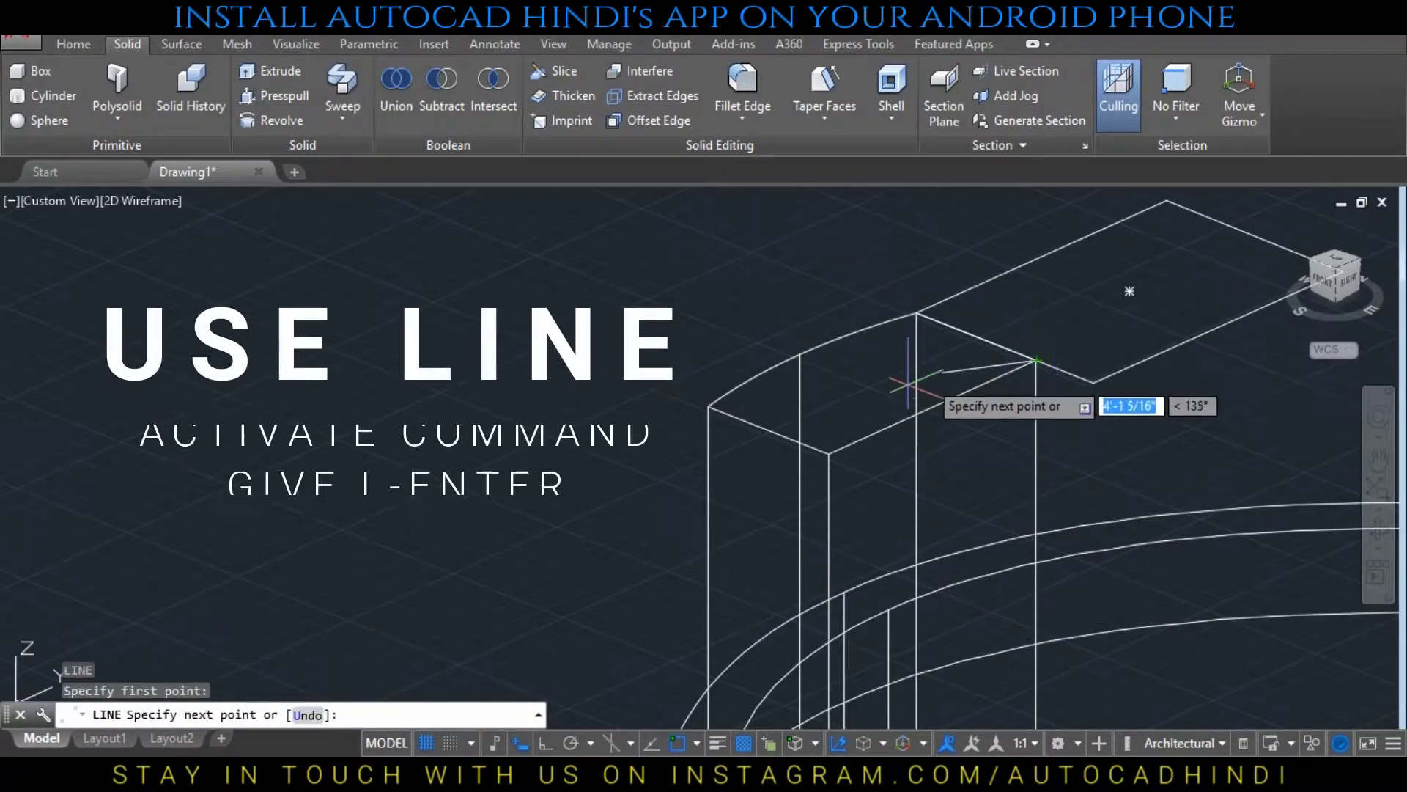
{"action": "left_click", "coordinate": [708, 405]}
Centre the square on the post top by moving it to the diagonal's midpoint
{"action": "key", "text": "Escape"}
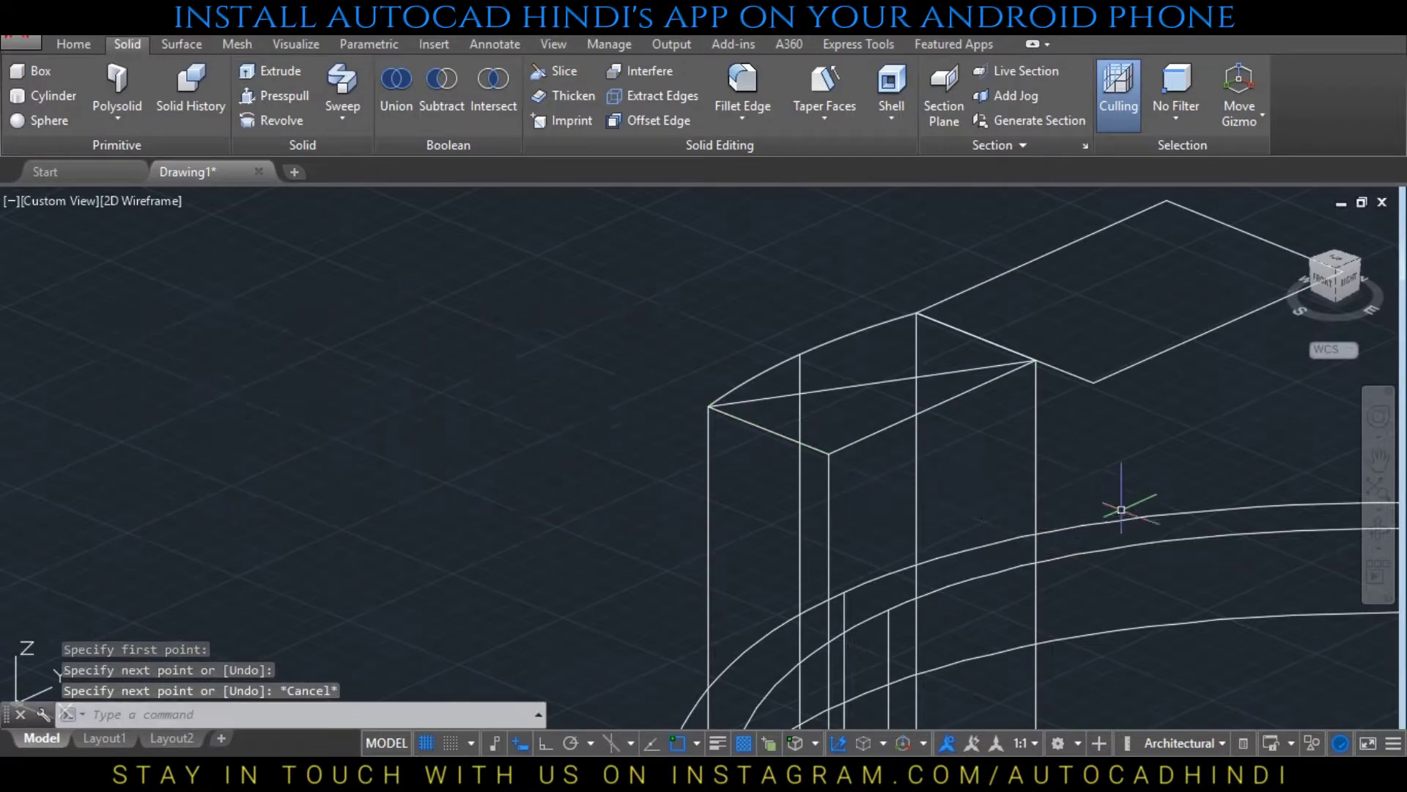
{"action": "type", "text": "m"}
{"action": "key", "text": "Return"}
{"action": "left_click", "coordinate": [1180, 422]}
{"action": "left_click", "coordinate": [1100, 341]}
{"action": "key", "text": "Return"}
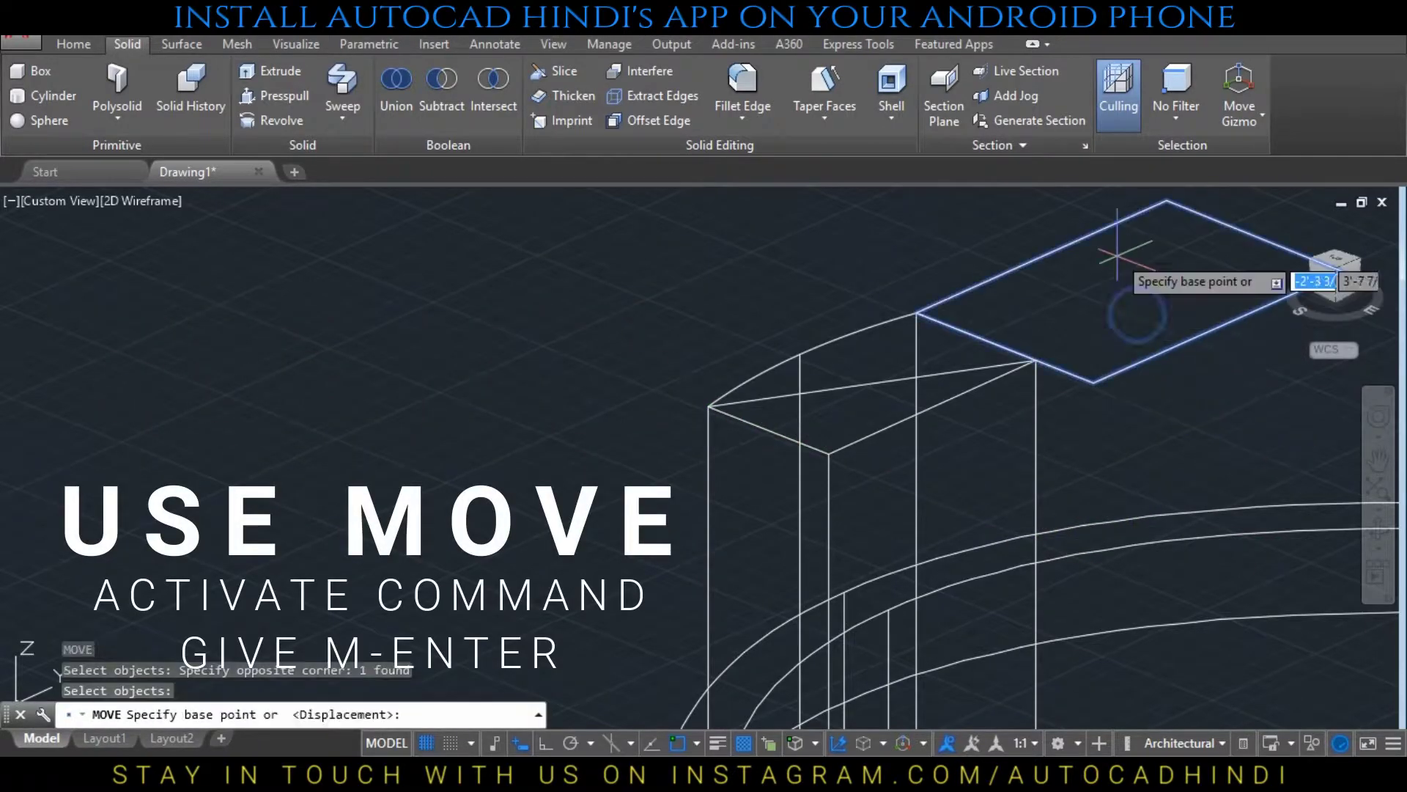
{"action": "left_click", "coordinate": [1126, 292]}
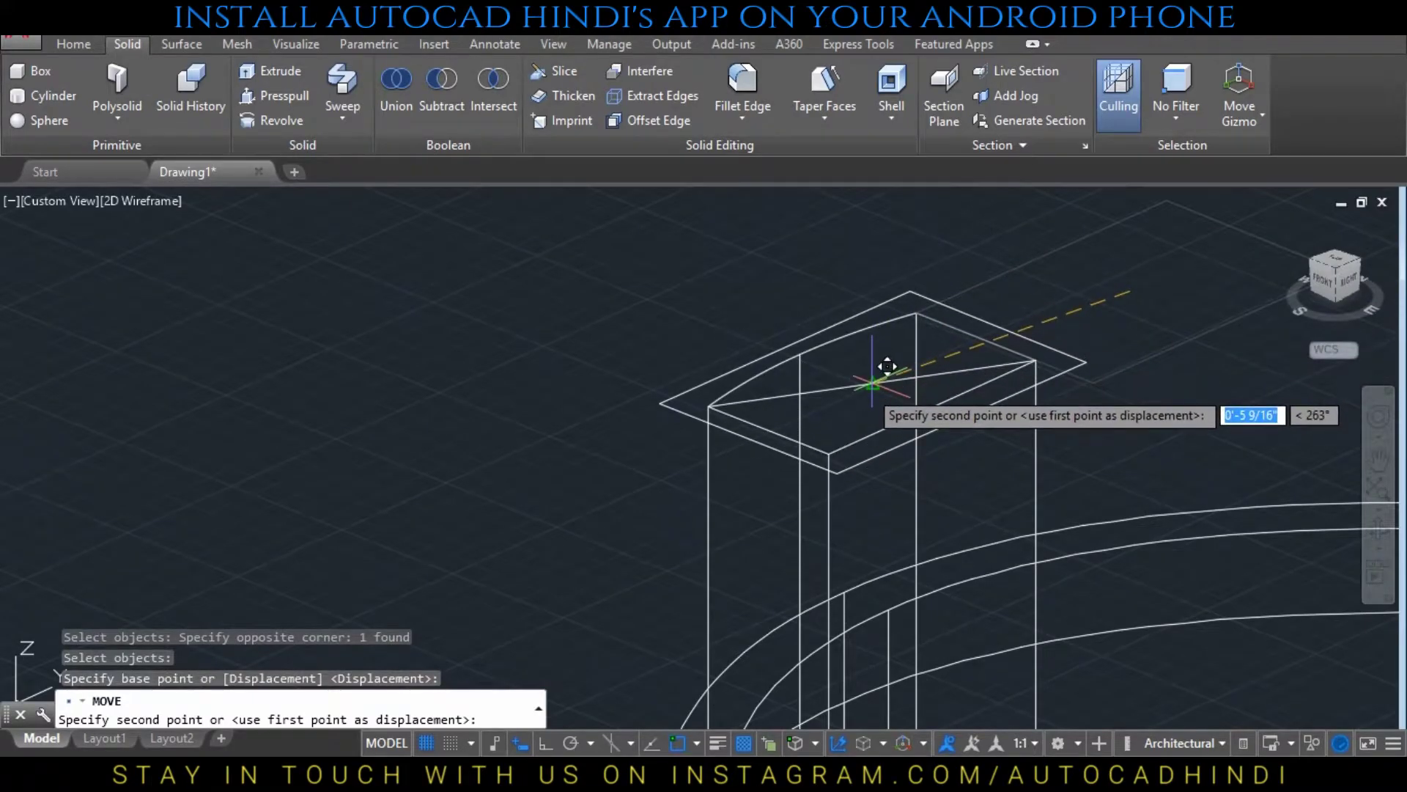
{"action": "key", "text": "Escape"}
{"action": "key", "text": "Escape"}
{"action": "key", "text": "Escape"}
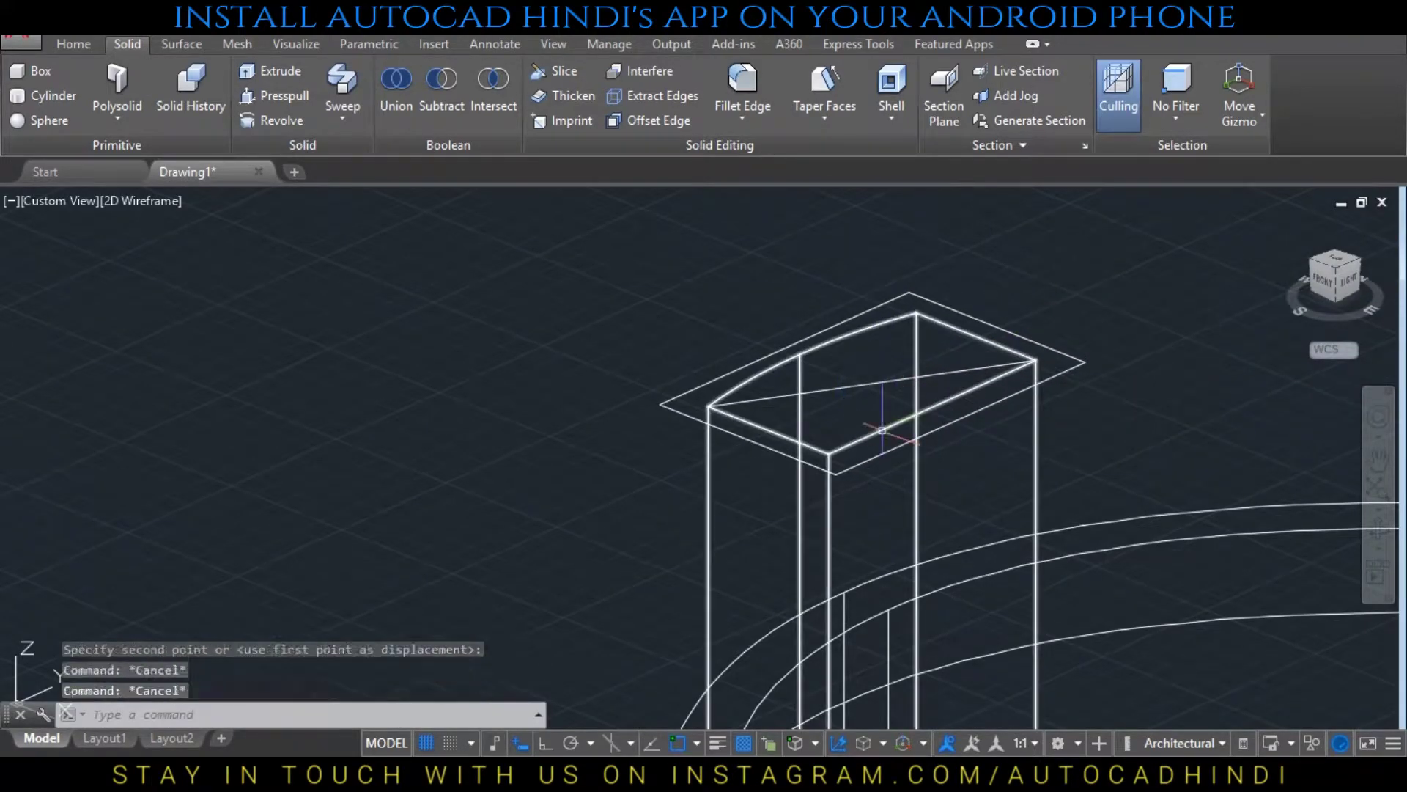
Erase the diagonal helper line
{"action": "type", "text": "e"}
{"action": "key", "text": "Return"}
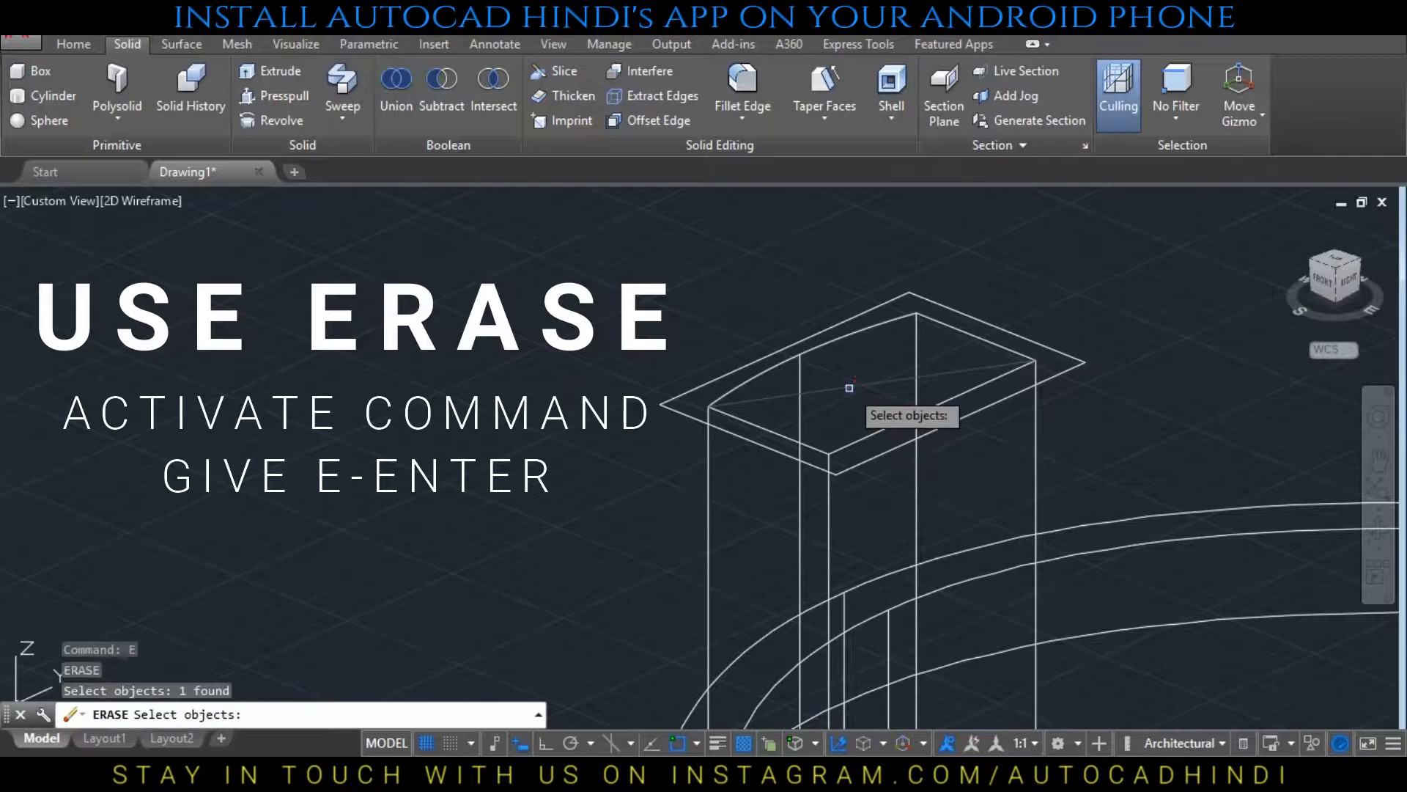
{"action": "key", "text": "Return"}
Extrude the centred square into a 1.5-tall cap block
{"action": "type", "text": "ex"}
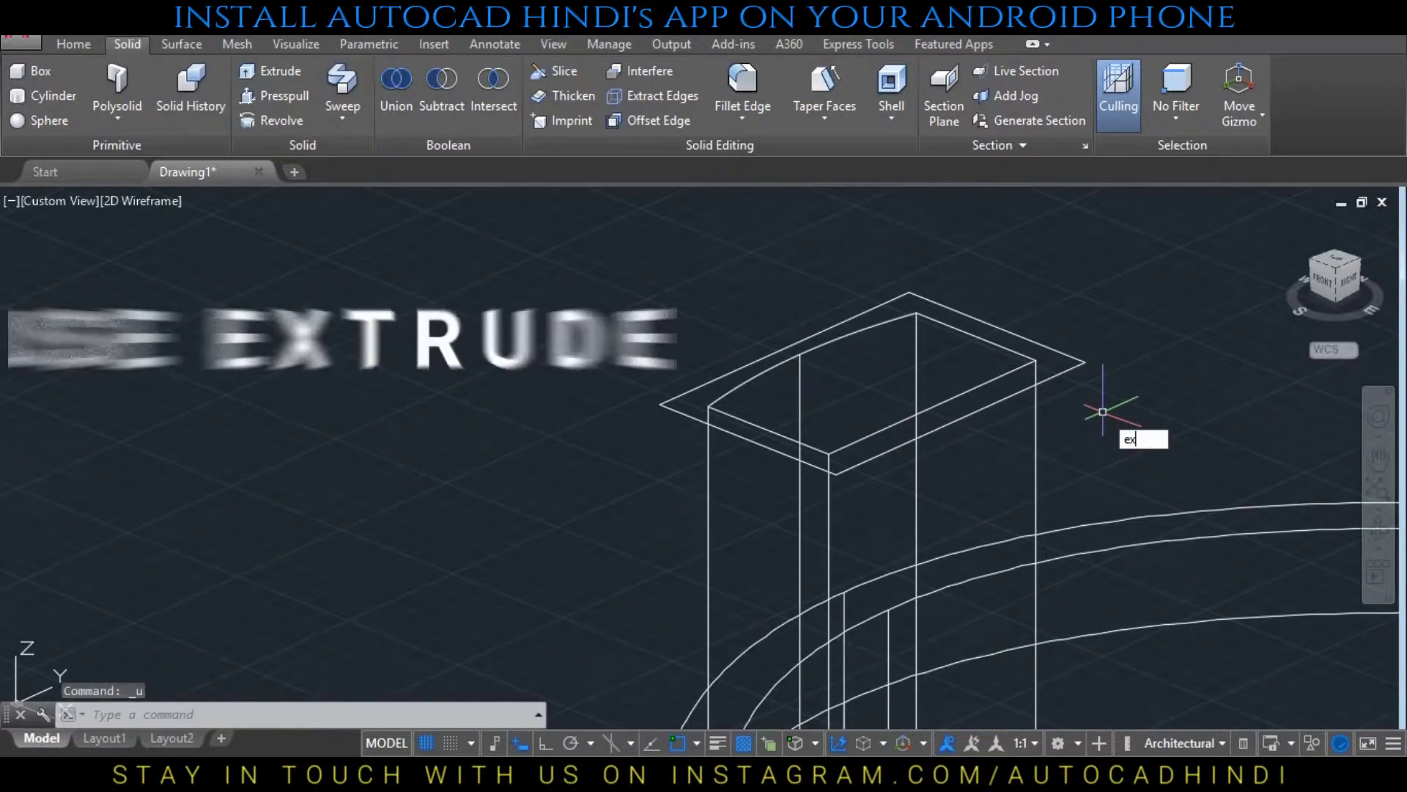
{"action": "type", "text": "t"}
{"action": "key", "text": "Return"}
{"action": "left_click", "coordinate": [1087, 363]}
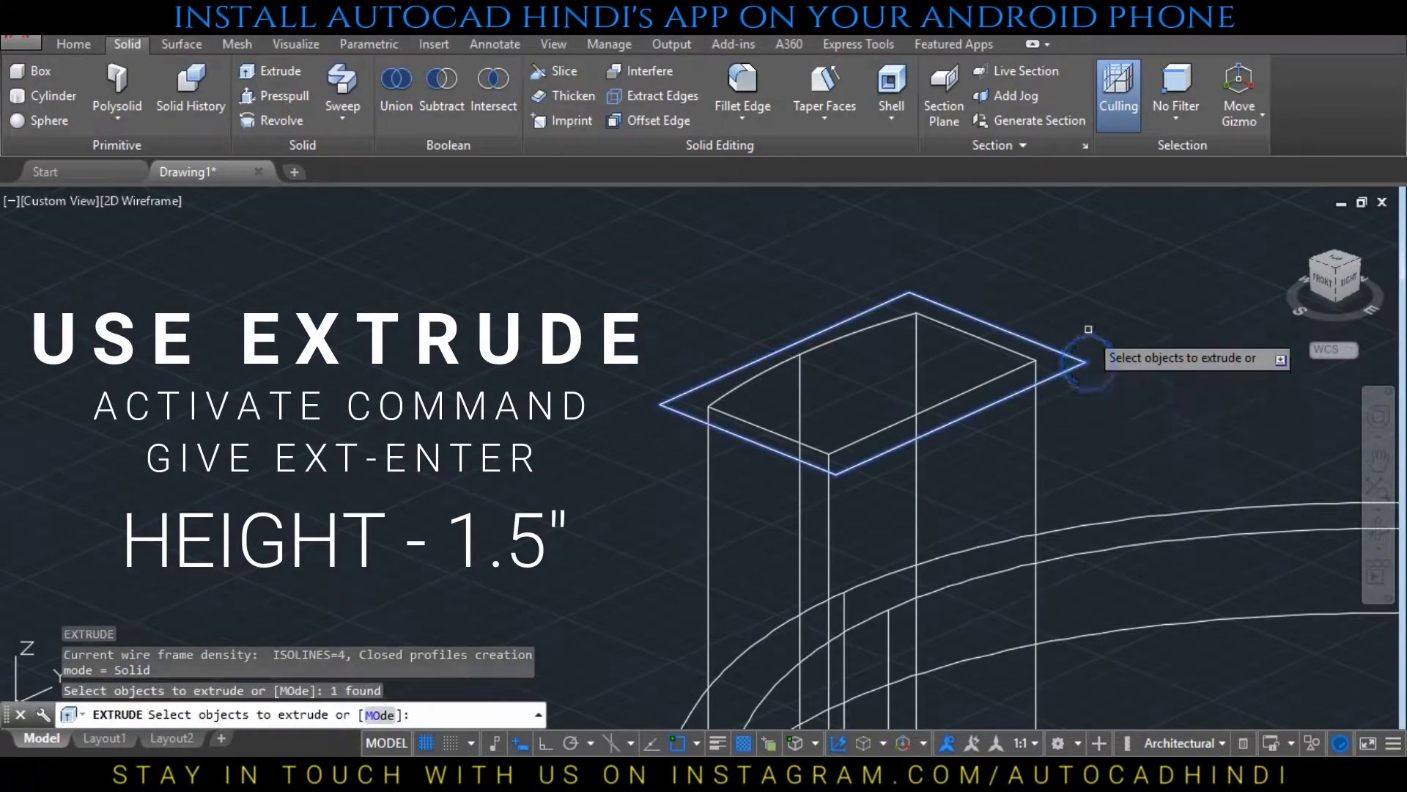
{"action": "key", "text": "Return"}
{"action": "scroll", "coordinate": [1101, 238], "scroll_direction": "down", "scroll_amount": 2}
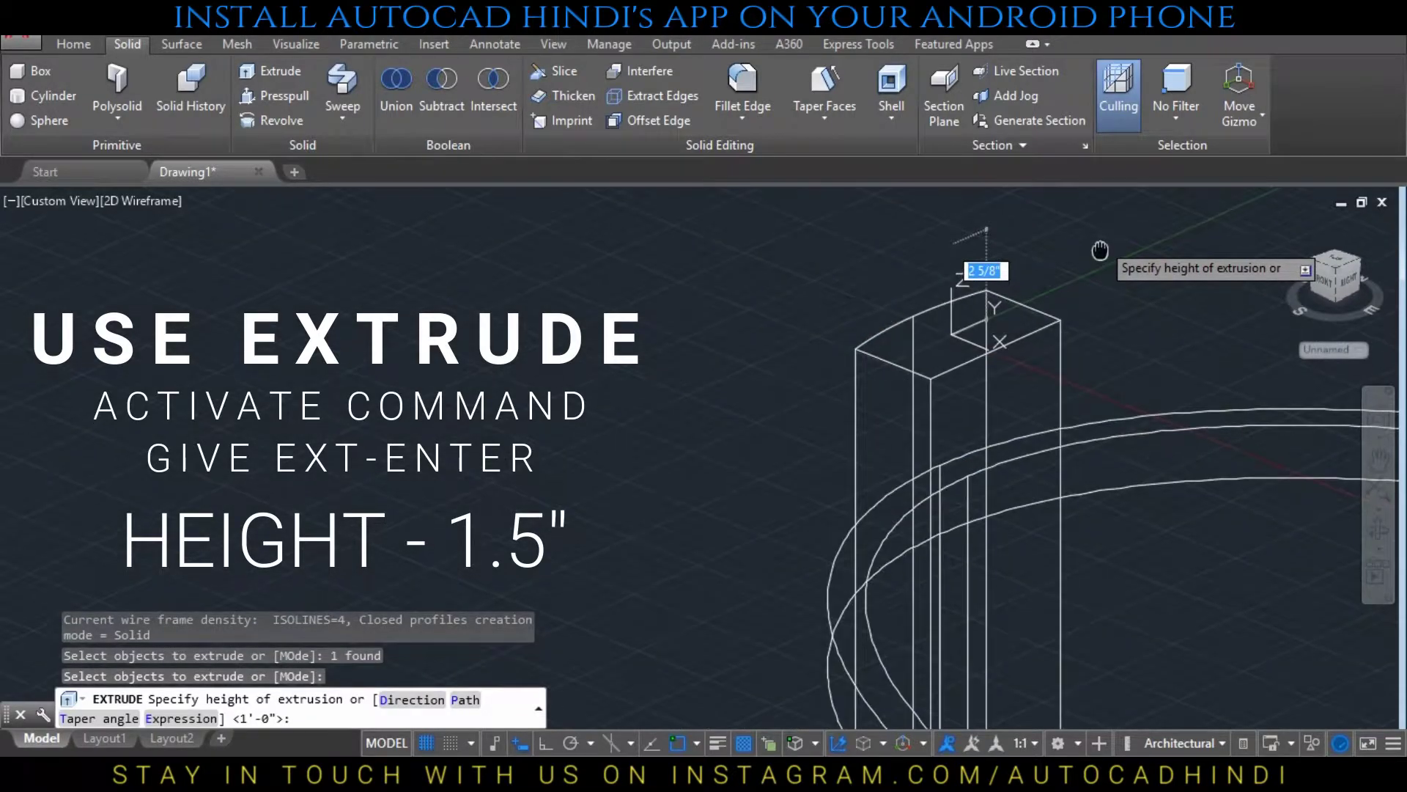
{"action": "middle_click_drag", "start_coordinate": [1102, 245], "coordinate": [1079, 321]}
{"action": "type", "text": "1"}
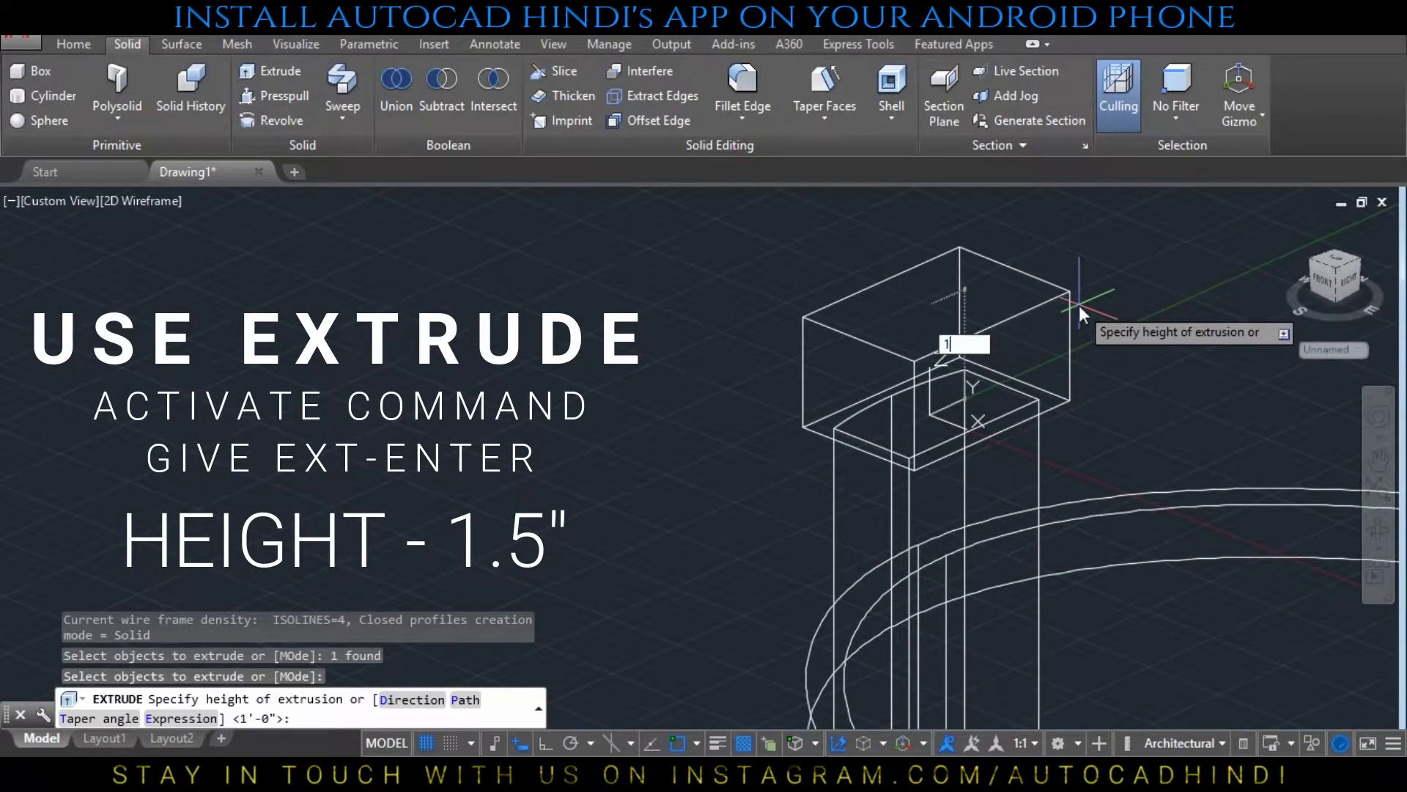
{"action": "type", "text": ".5"}
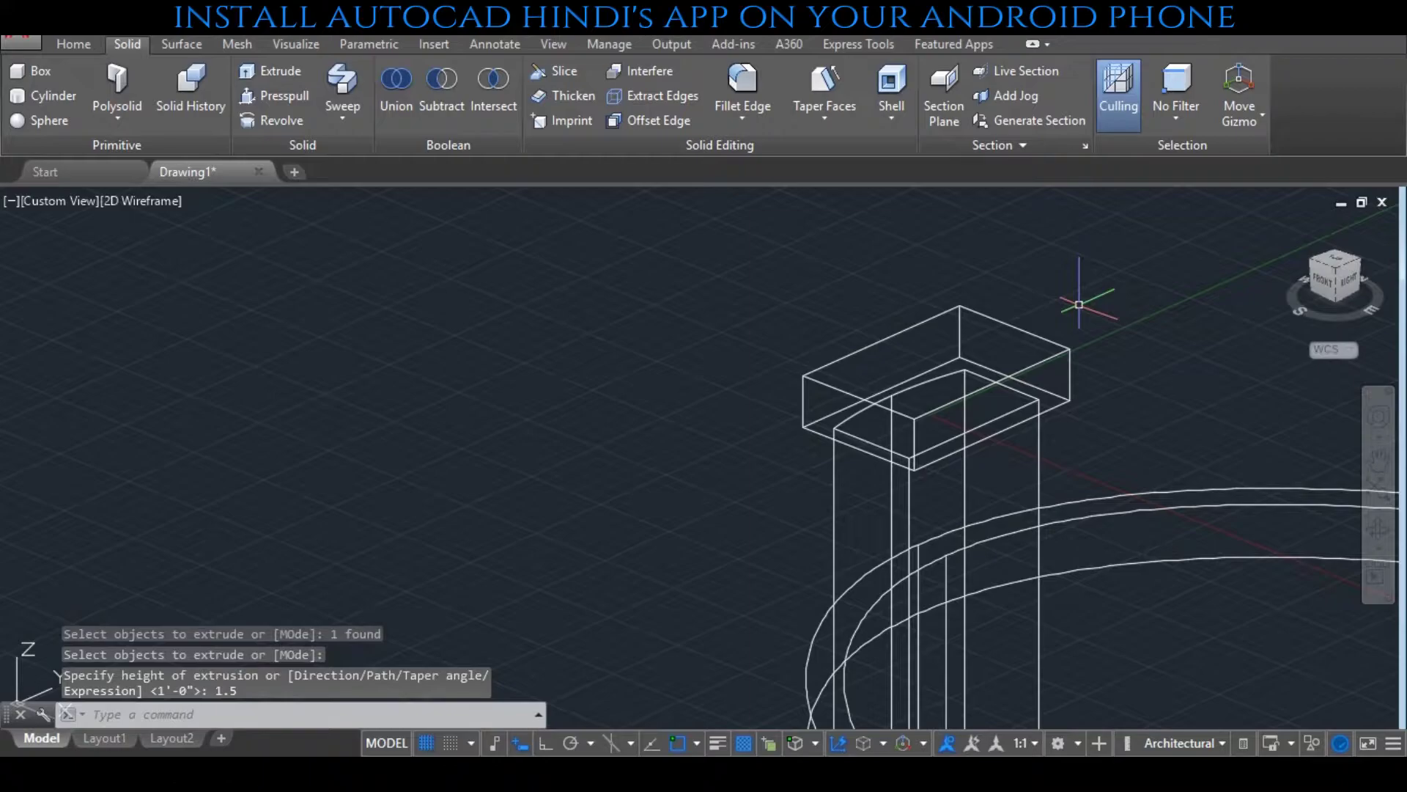
{"action": "key", "text": "Escape"}
{"action": "key", "text": "Escape"}
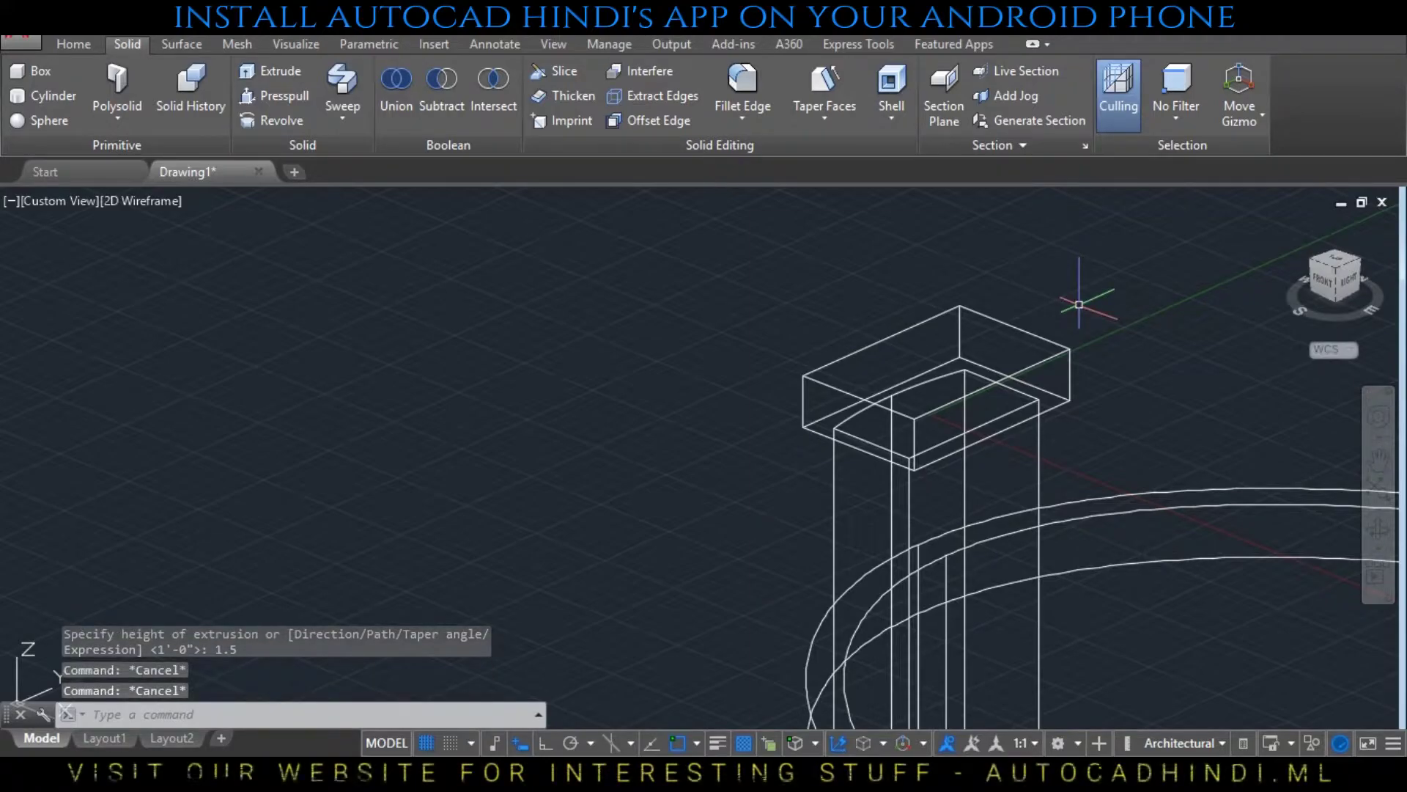
Start filleting the cap box's edges with a 0.3 rounding radius
{"action": "type", "text": "f"}
{"action": "key", "text": "Return"}
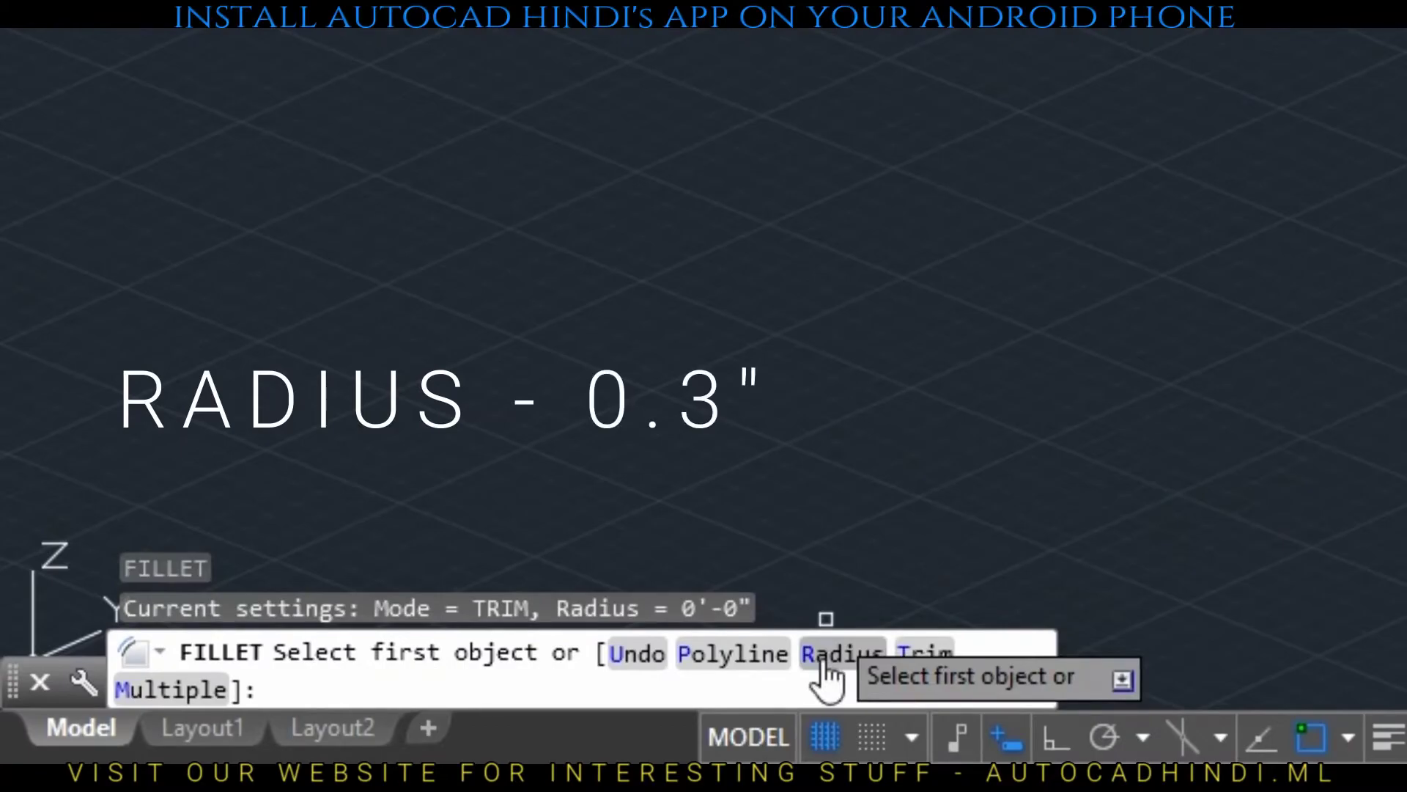
{"action": "left_click", "coordinate": [435, 699]}
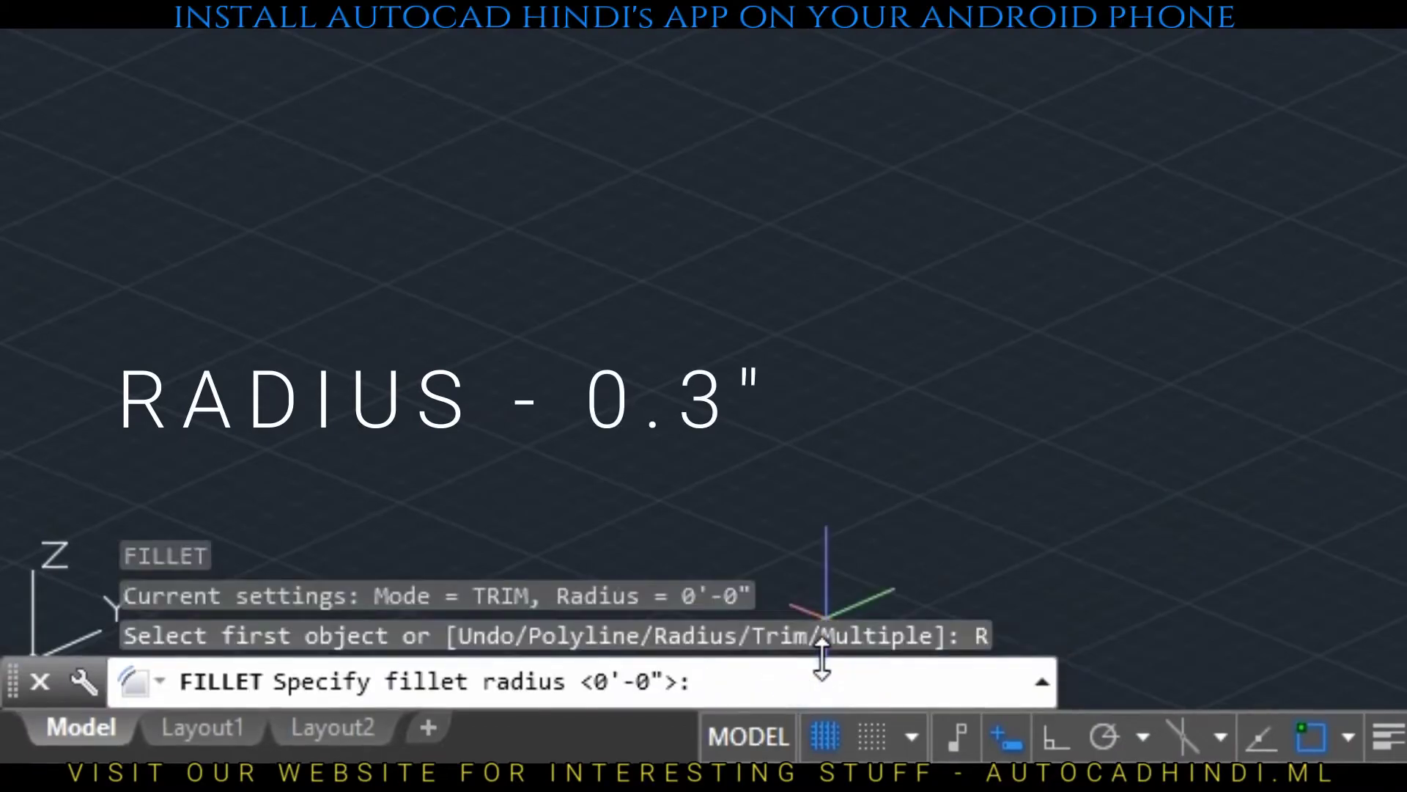
{"action": "type", "text": ".3"}
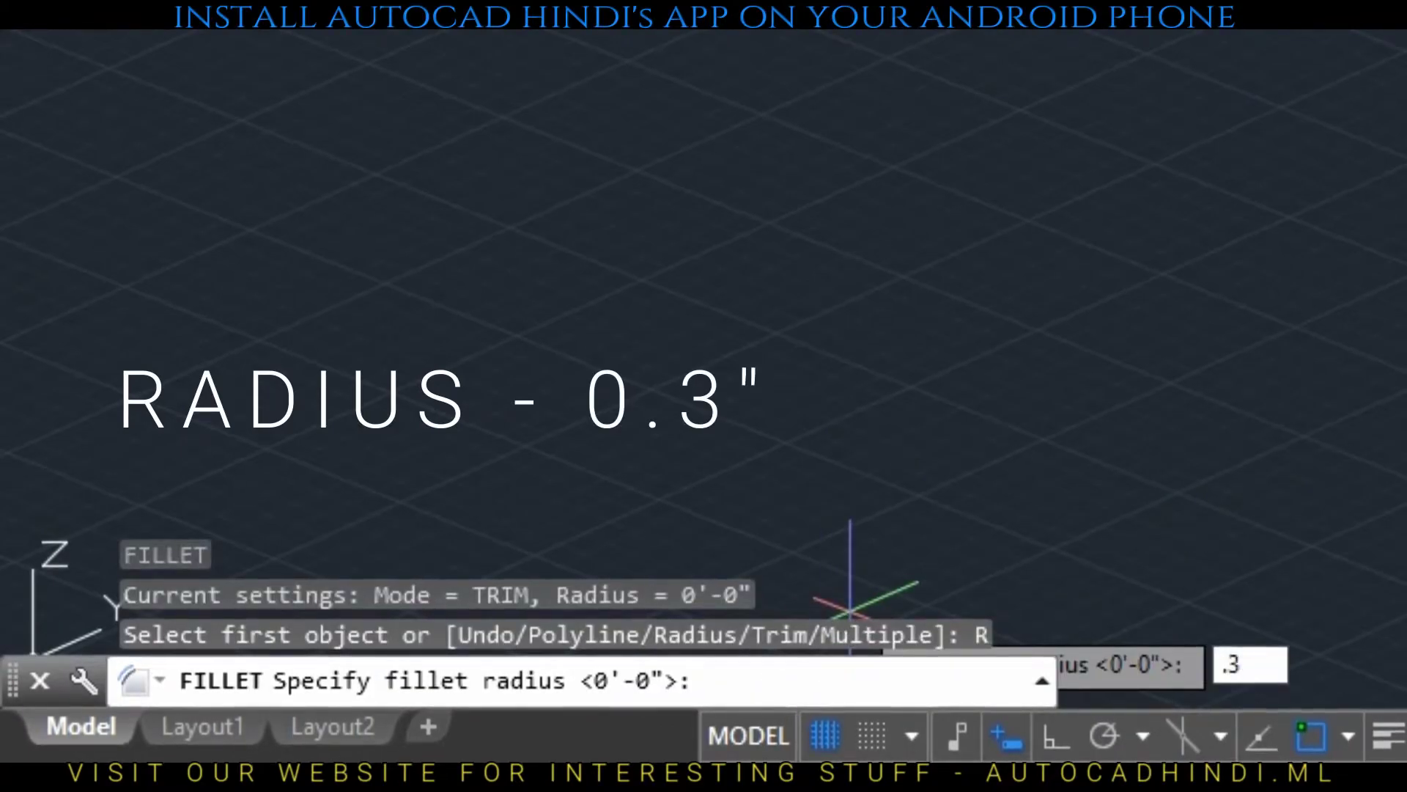
{"action": "key", "text": "Return"}
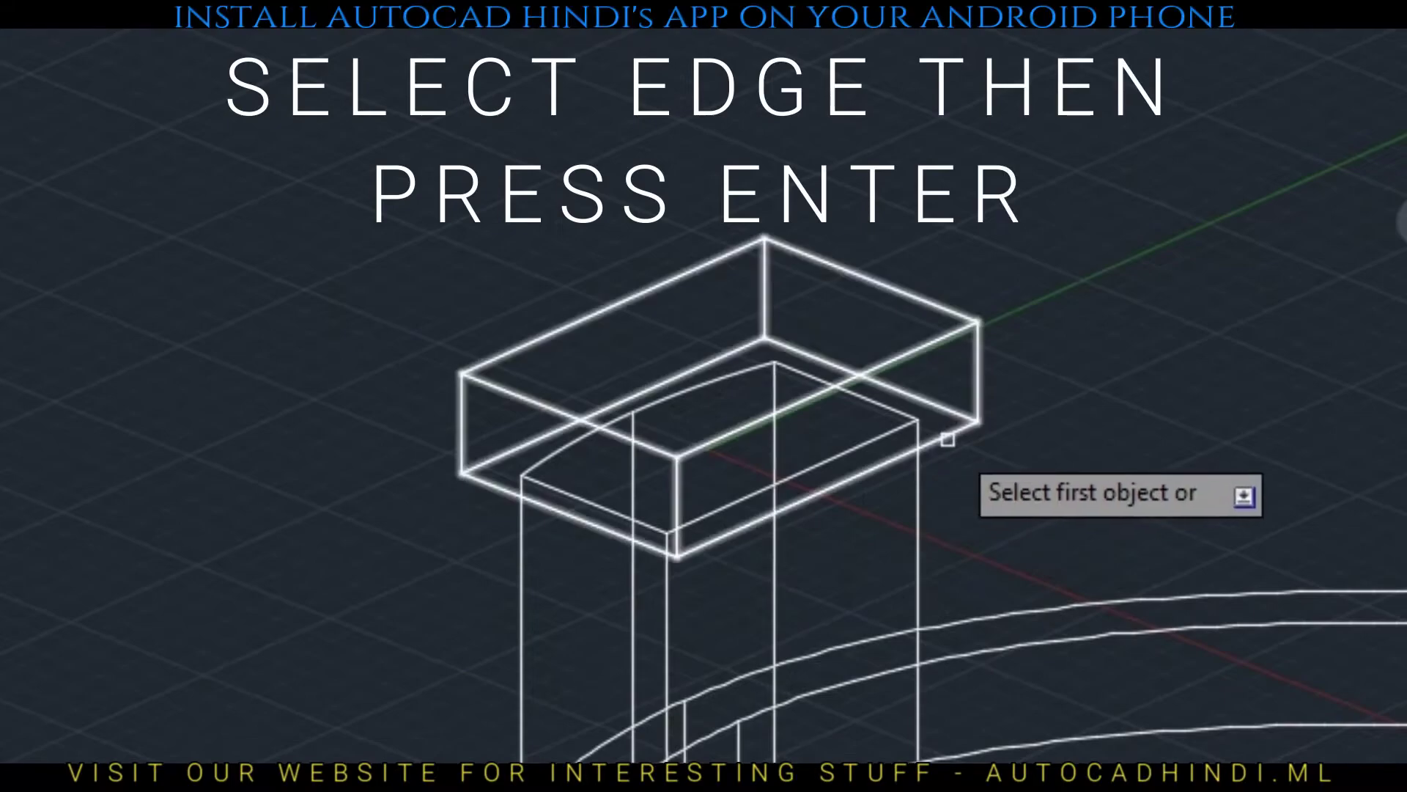
{"action": "left_click", "coordinate": [958, 435]}
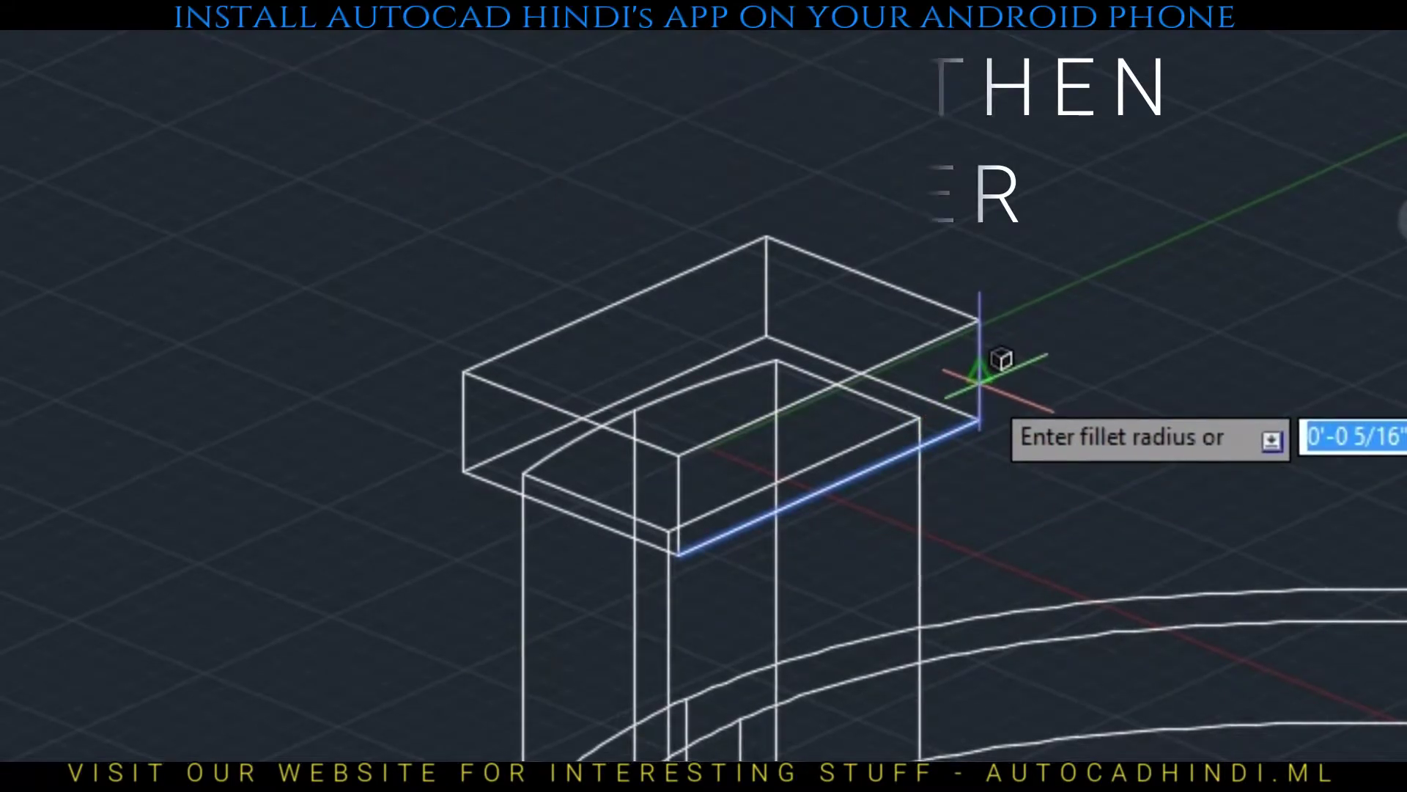
{"action": "key", "text": "Return"}
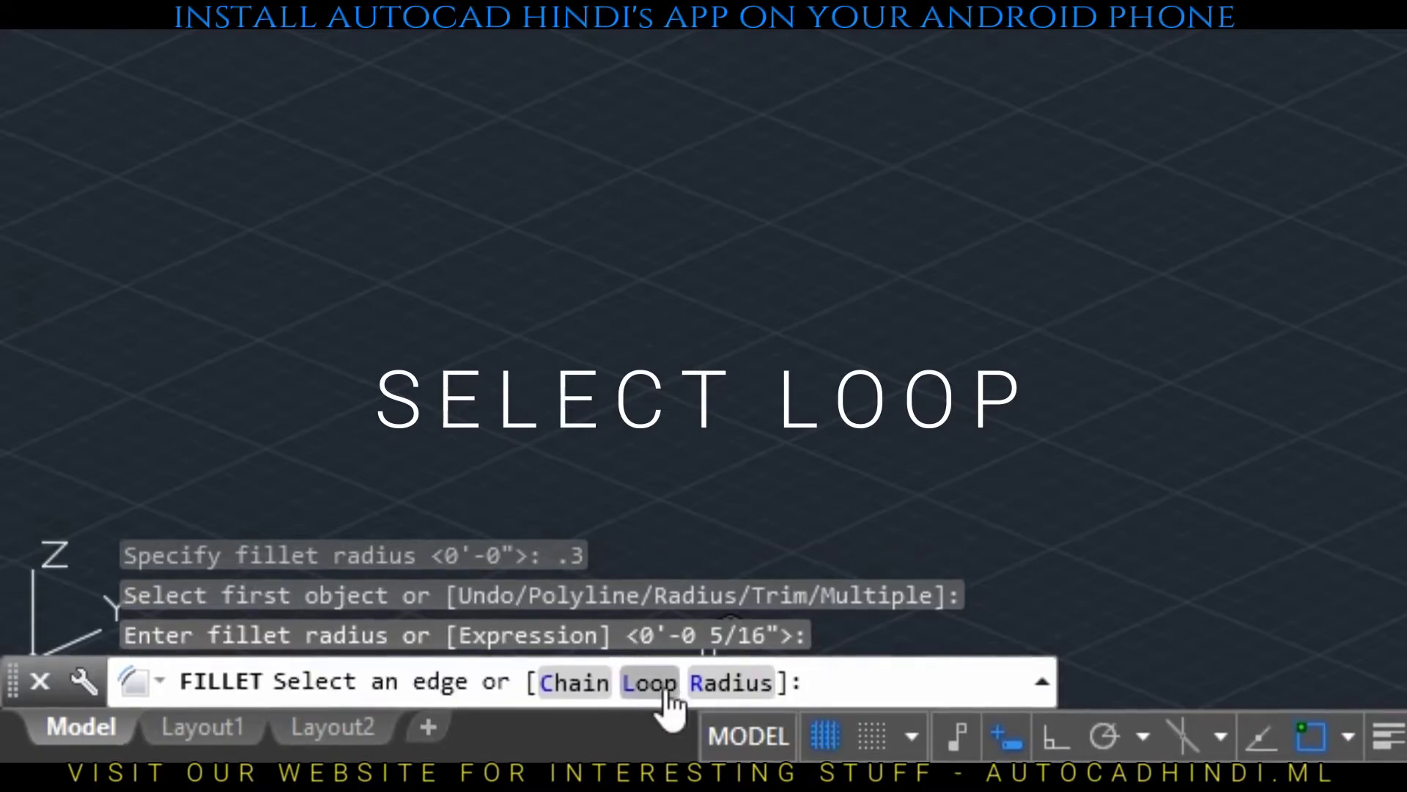
Chain-select the cap box's edge loops, apply fillets to all 12 edges, and regenerate
{"action": "left_click", "coordinate": [646, 683]}
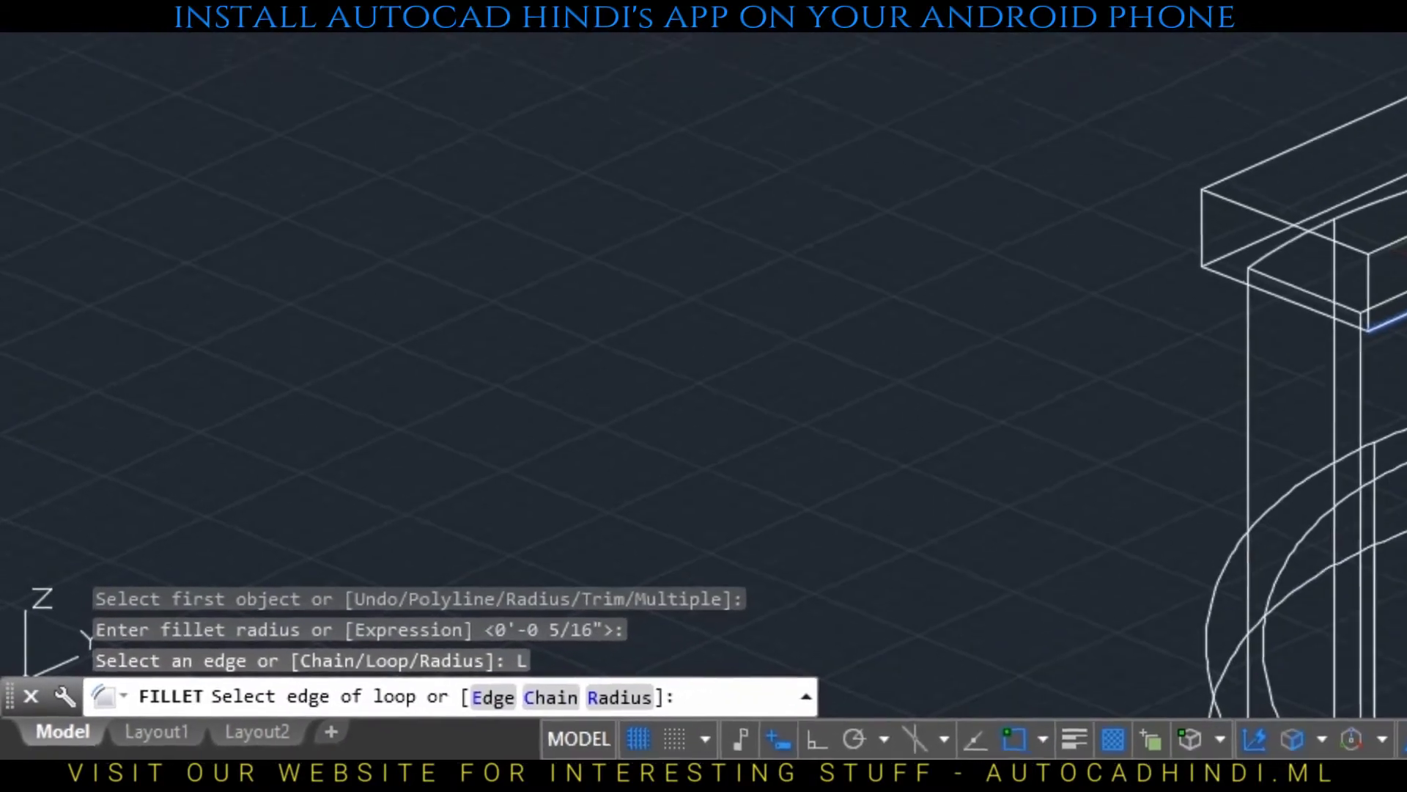
{"action": "left_click", "coordinate": [1117, 323]}
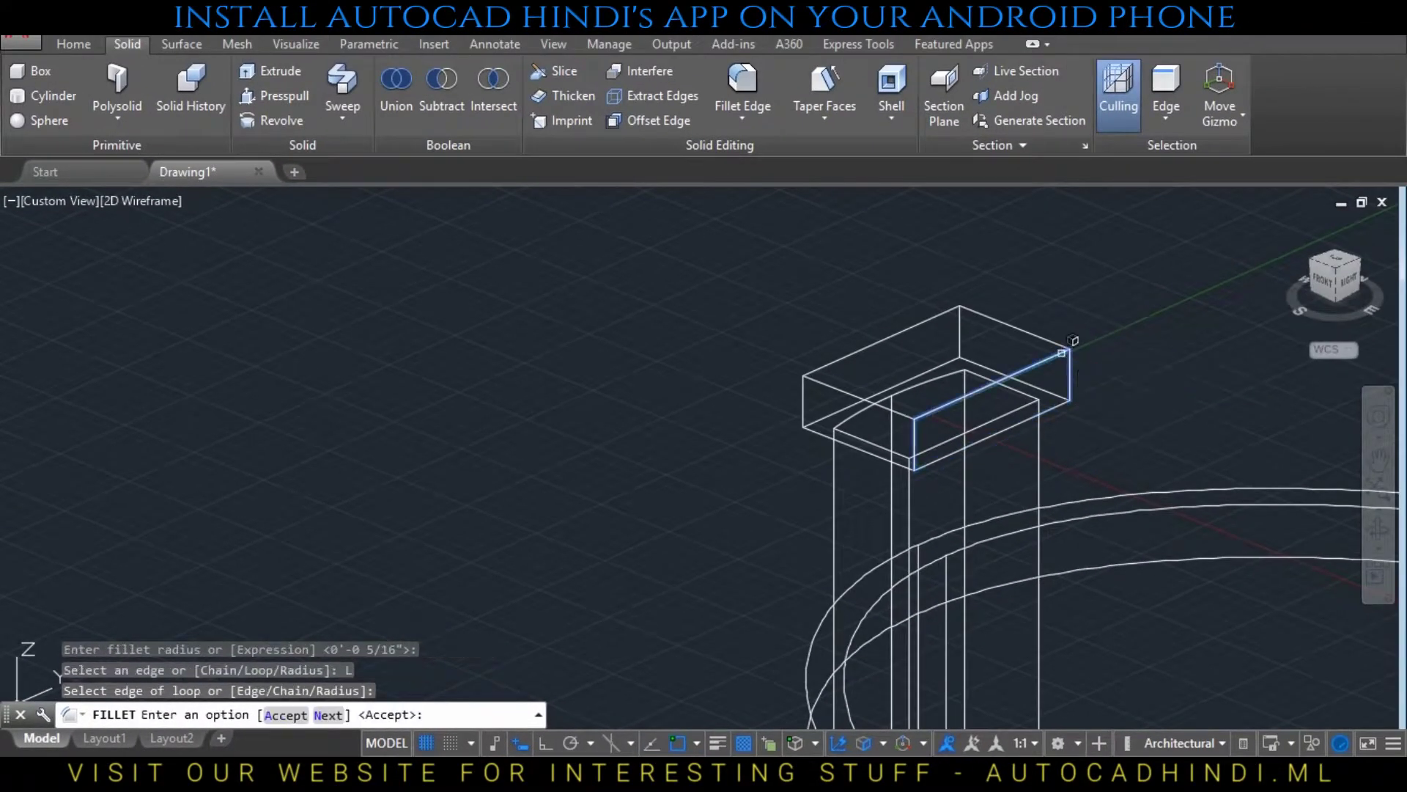
{"action": "key", "text": "Return"}
{"action": "left_click", "coordinate": [1117, 323]}
{"action": "key", "text": "Return"}
{"action": "left_click", "coordinate": [919, 324]}
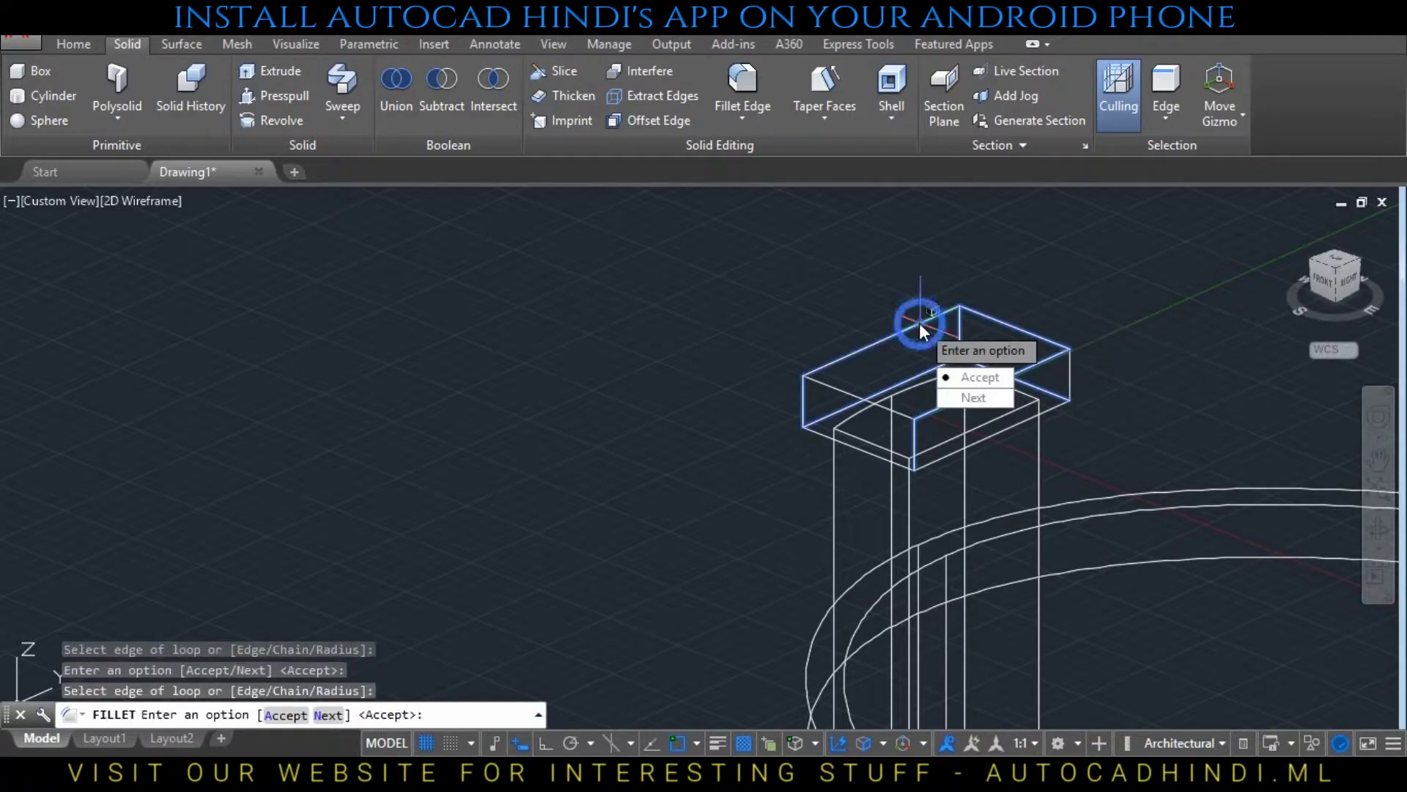
{"action": "key", "text": "Return"}
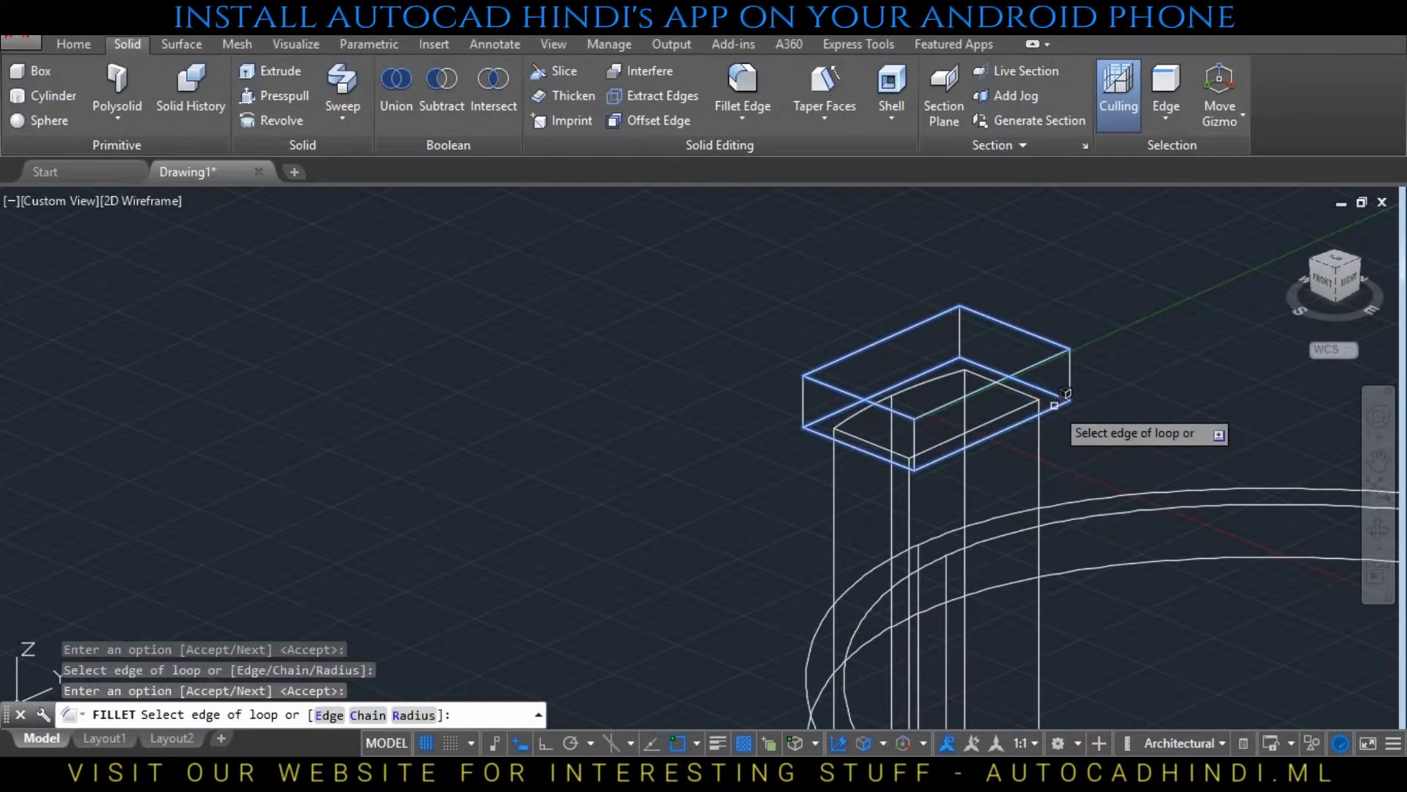
{"action": "key", "text": "Return"}
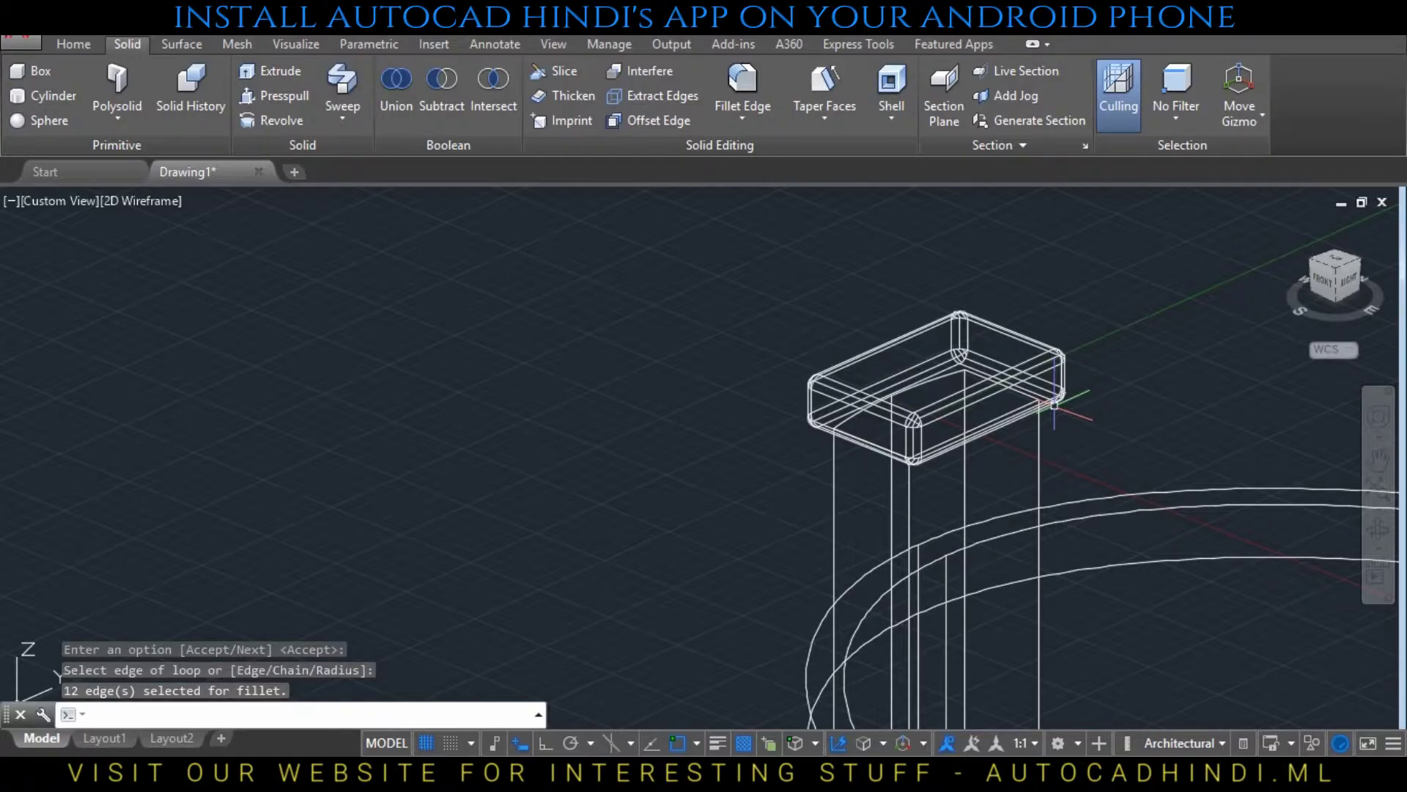
{"action": "type", "text": "regen"}
{"action": "key", "text": "Return"}
{"action": "type", "text": "ro"}
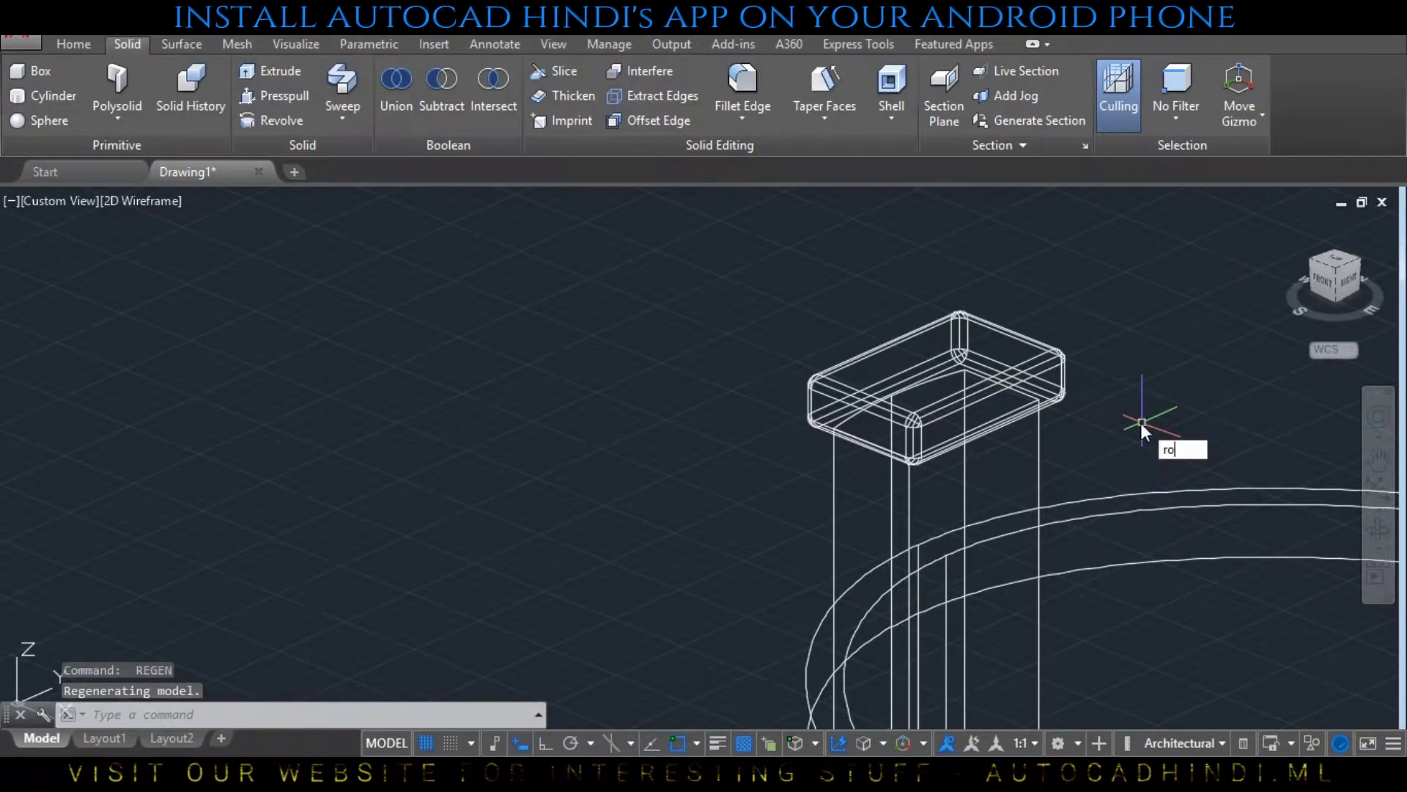
Rotate a copy of the rounded cap box about its corner
{"action": "key", "text": "Return"}
{"action": "left_click", "coordinate": [1068, 359]}
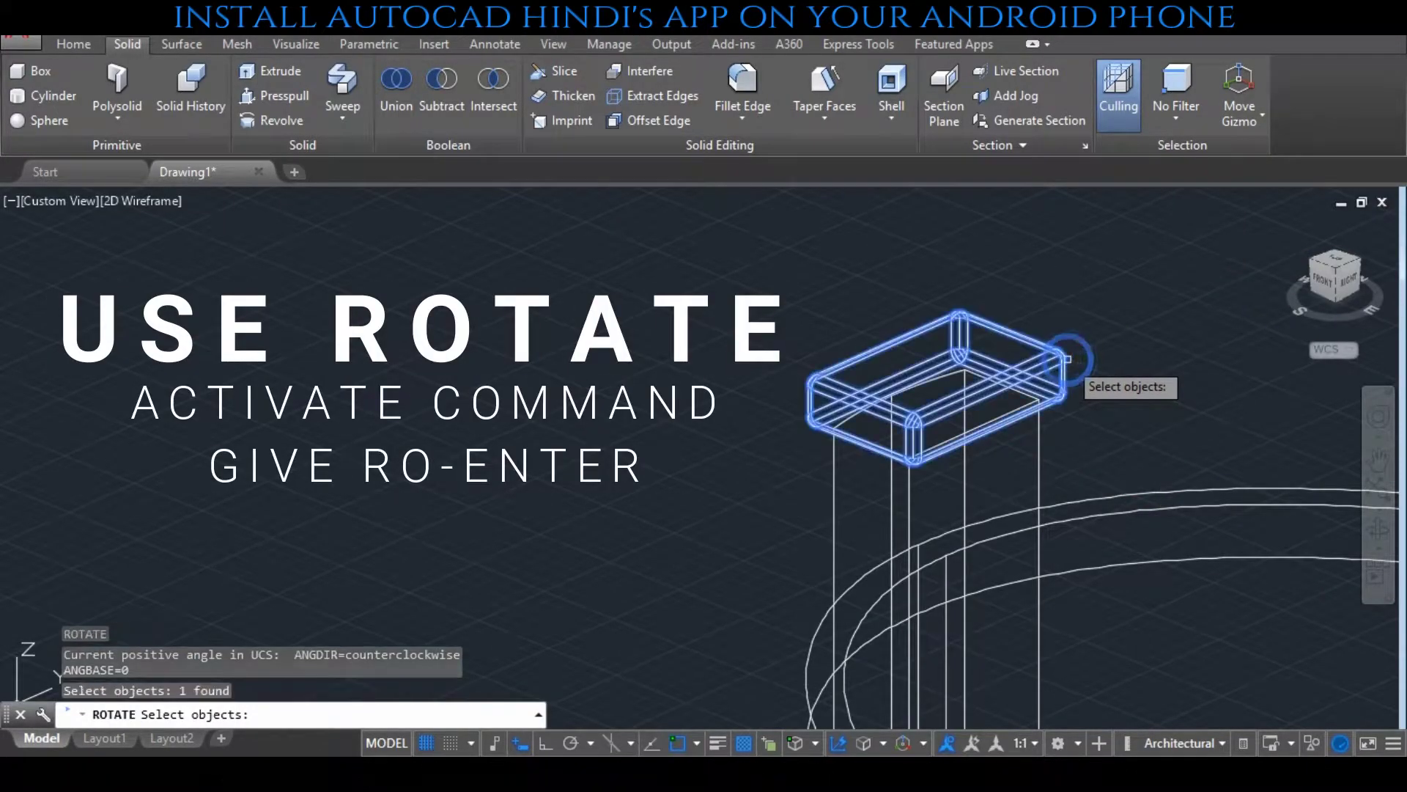
{"action": "key", "text": "Return"}
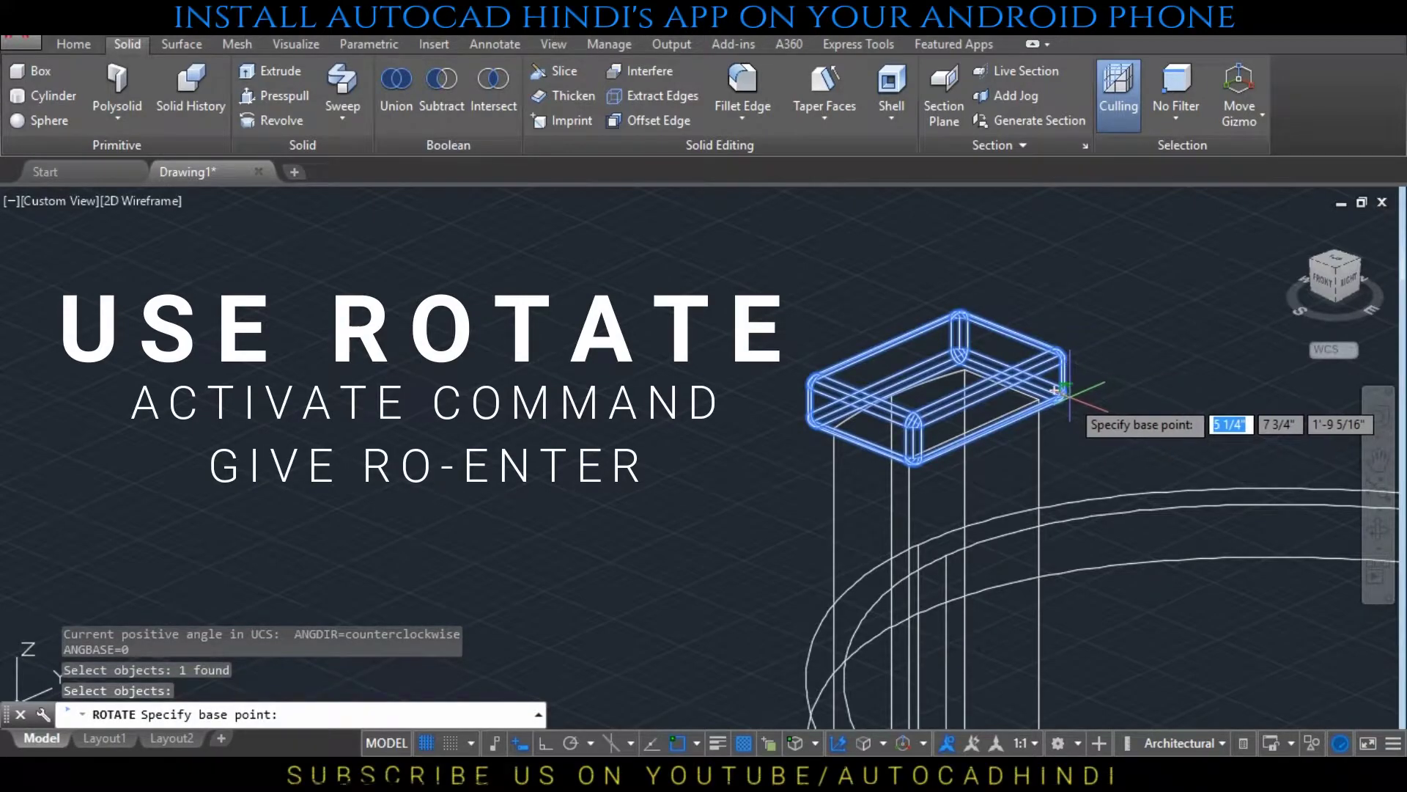
{"action": "left_click", "coordinate": [1060, 390]}
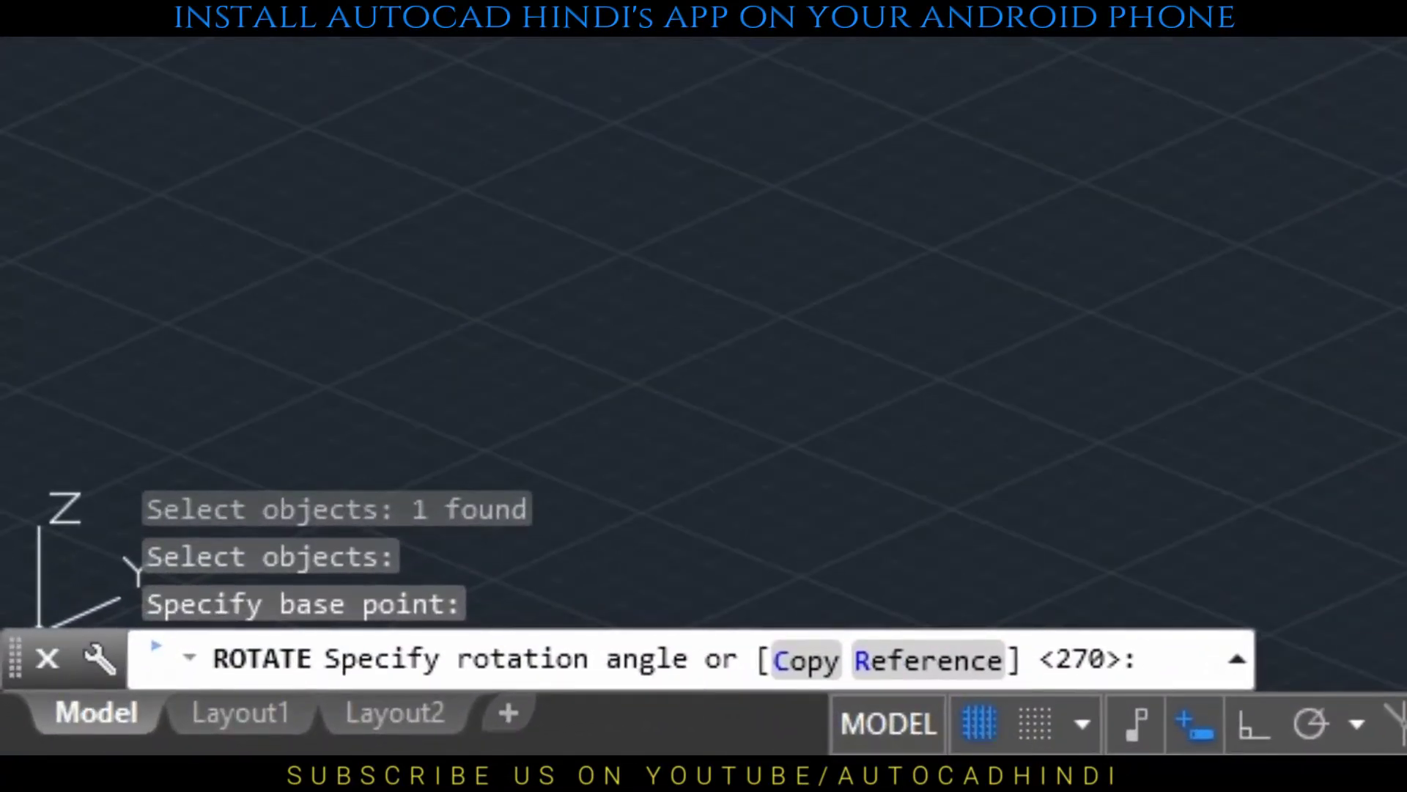
{"action": "left_click", "coordinate": [809, 663]}
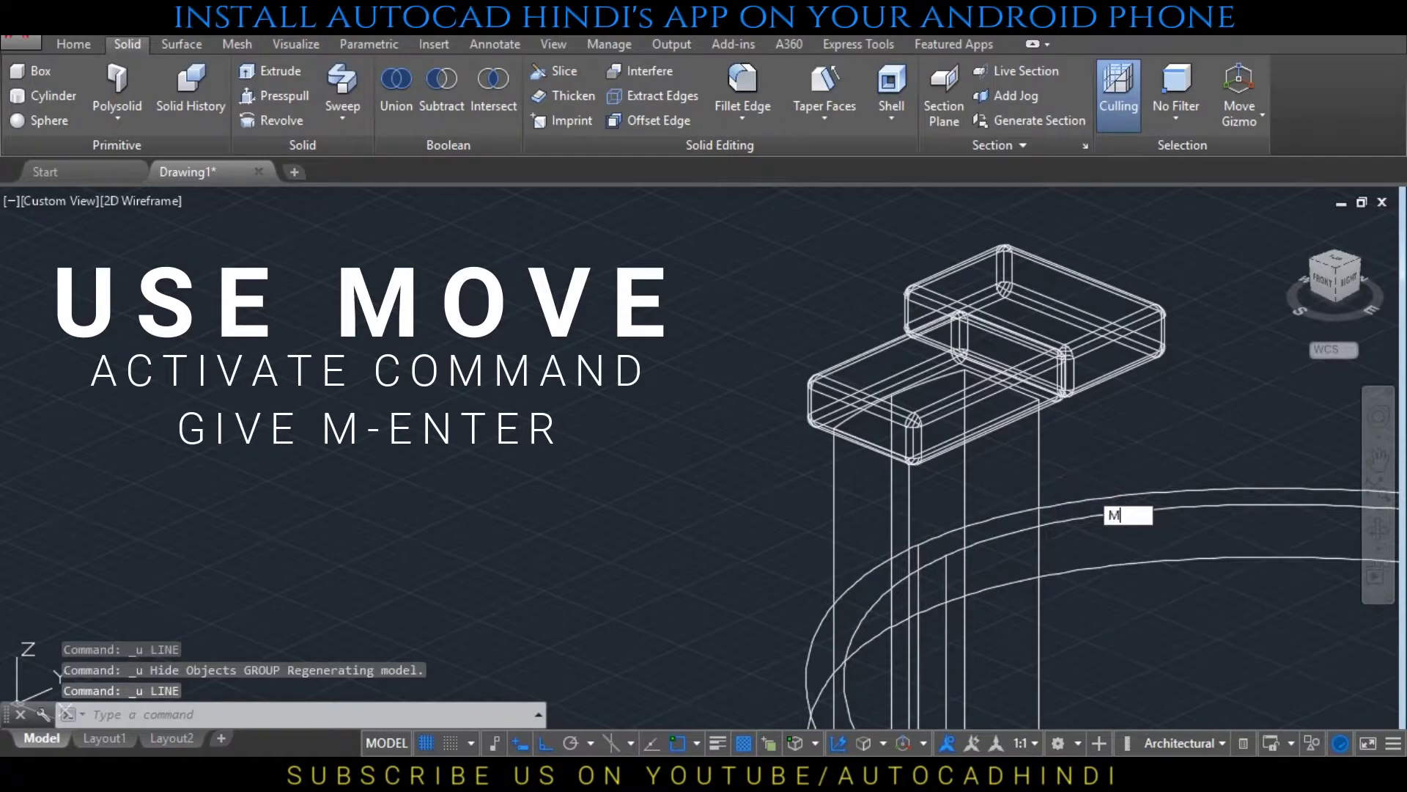
Move the rotated copy onto the top of the right-hand post
{"action": "key", "text": "Return"}
{"action": "left_click", "coordinate": [1155, 340]}
{"action": "key", "text": "Return"}
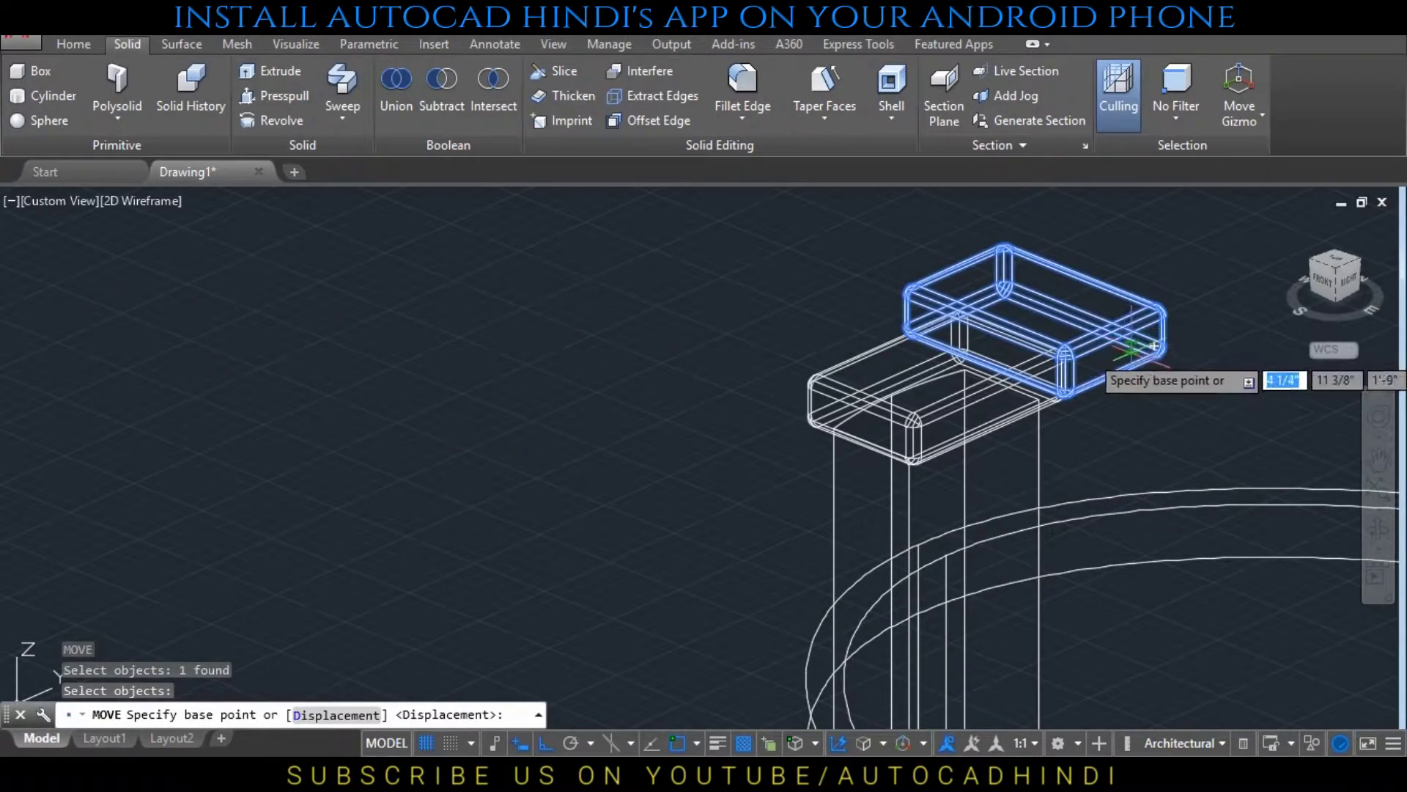
{"action": "left_click", "coordinate": [1155, 346]}
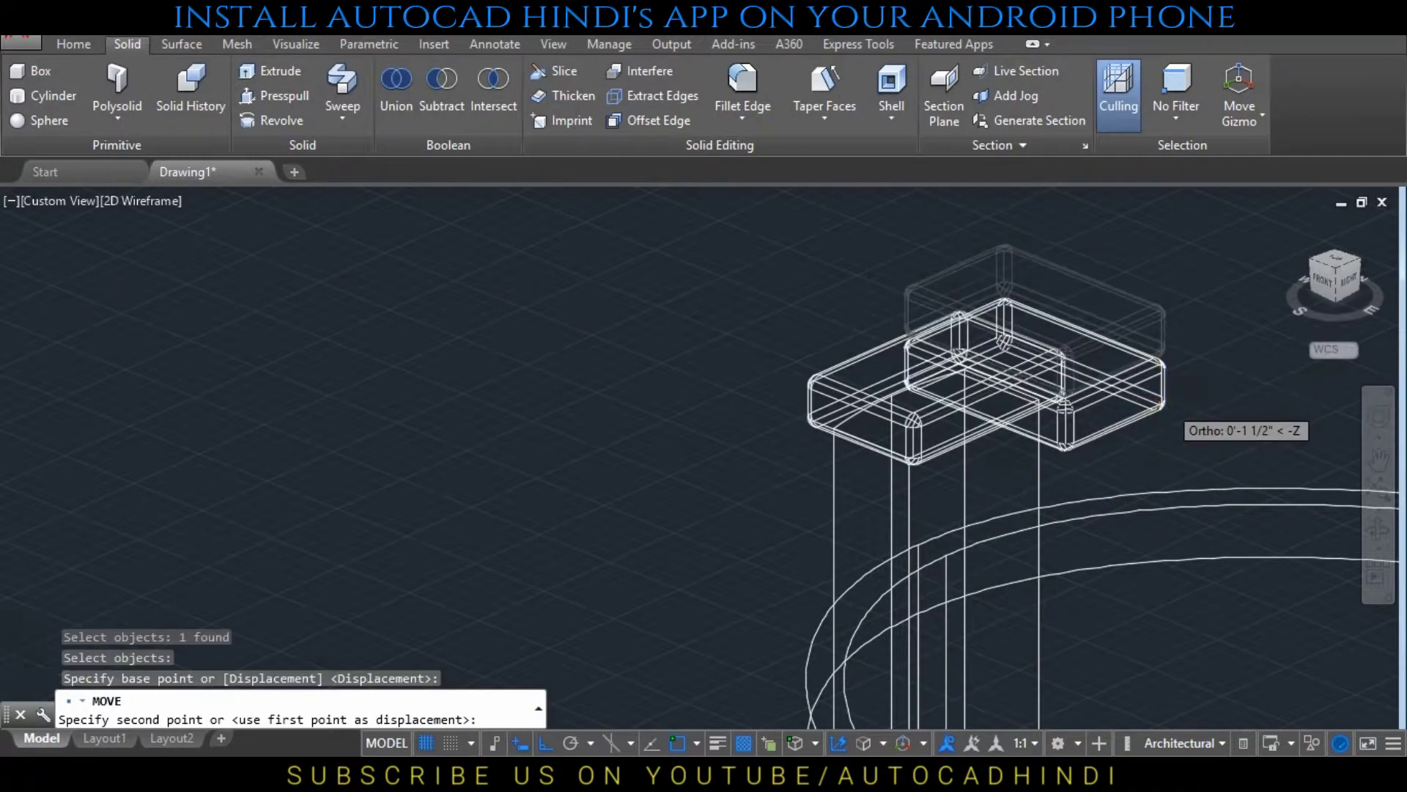
{"action": "scroll", "coordinate": [1164, 351], "scroll_direction": "down", "scroll_amount": 2}
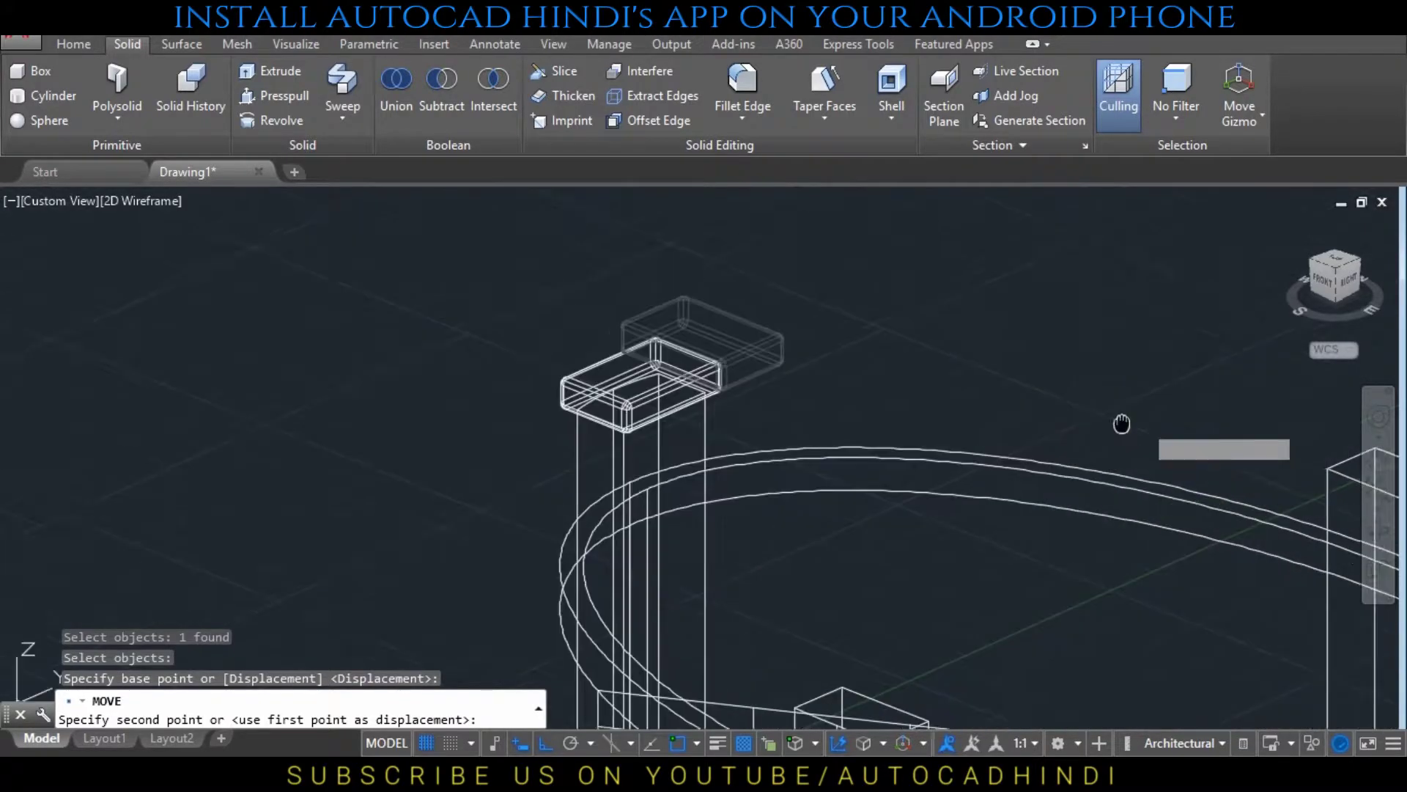
{"action": "middle_click_drag", "start_coordinate": [1031, 417], "coordinate": [645, 389]}
{"action": "scroll", "coordinate": [678, 367], "scroll_direction": "down", "scroll_amount": 2}
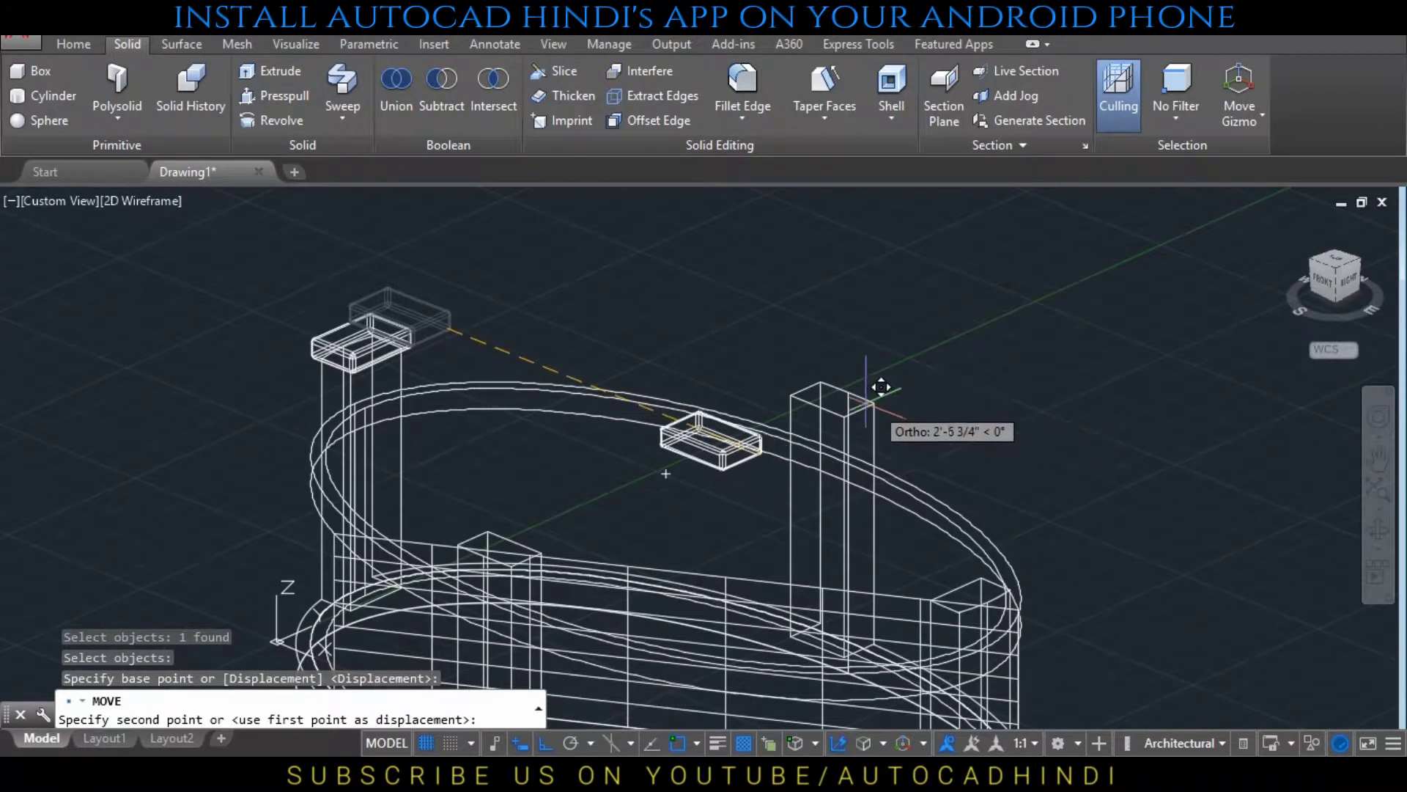
{"action": "left_click", "coordinate": [872, 401]}
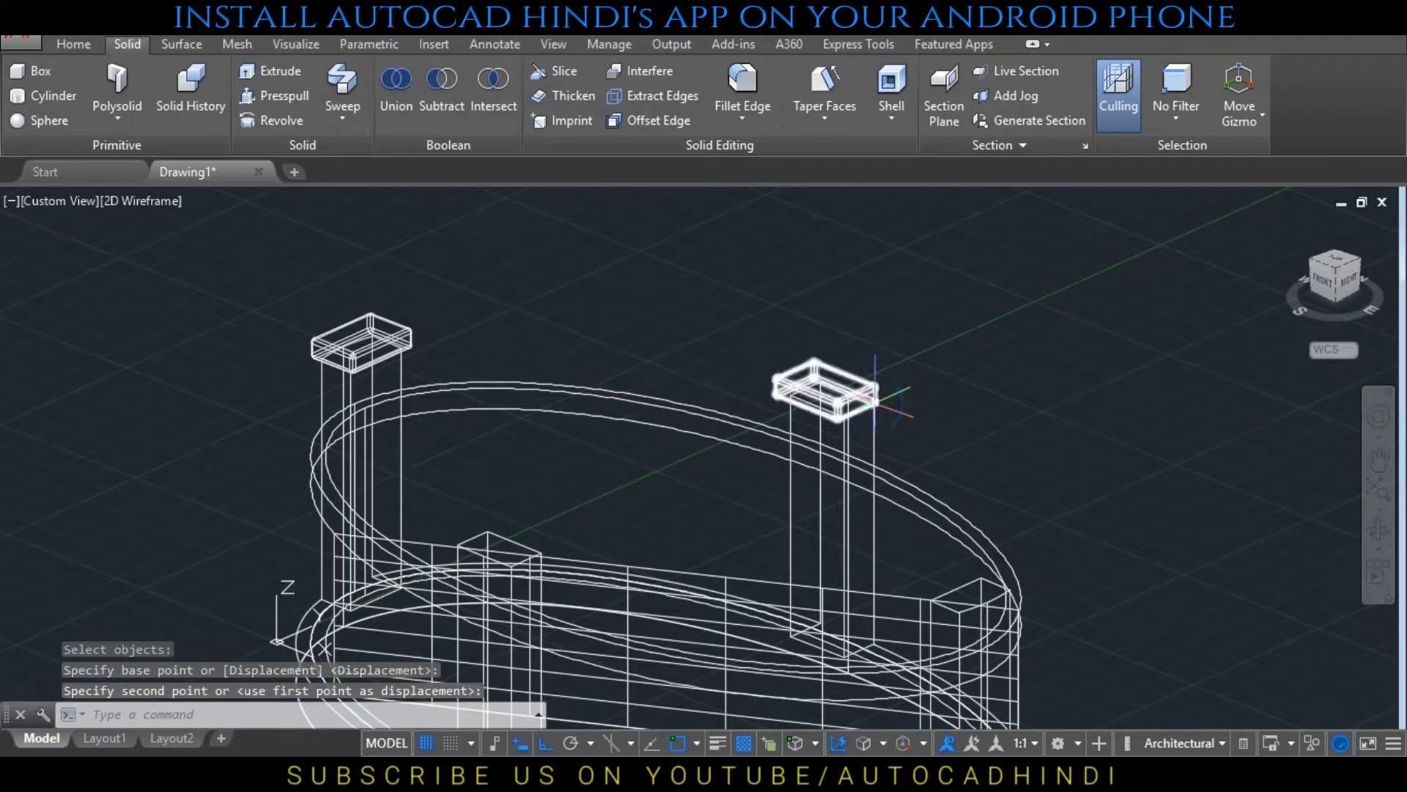
{"action": "type", "text": "z"}
{"action": "key", "text": "Return"}
{"action": "left_click", "coordinate": [1002, 522]}
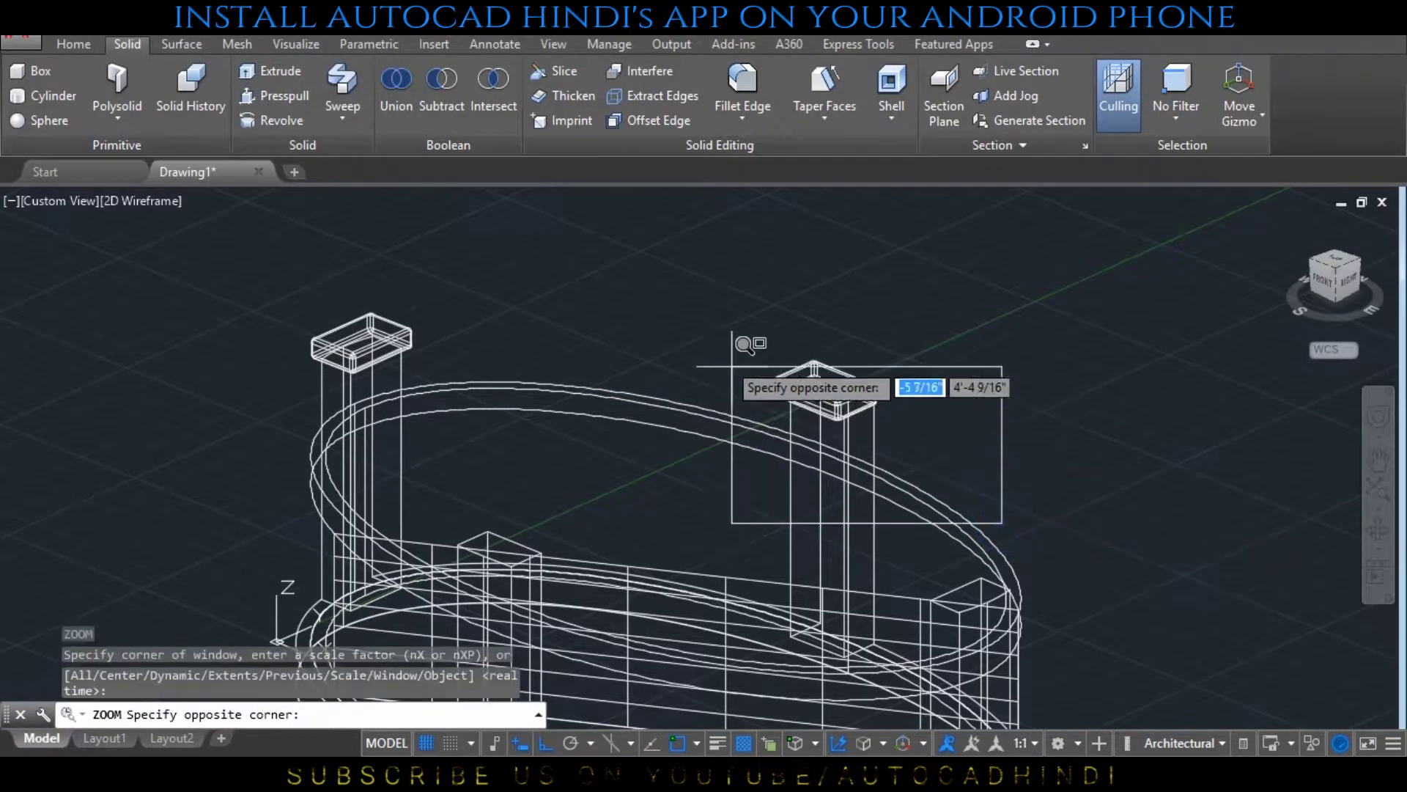
Hide the cap and draw a diagonal guide line across the post top's corners
{"action": "left_click", "coordinate": [674, 312]}
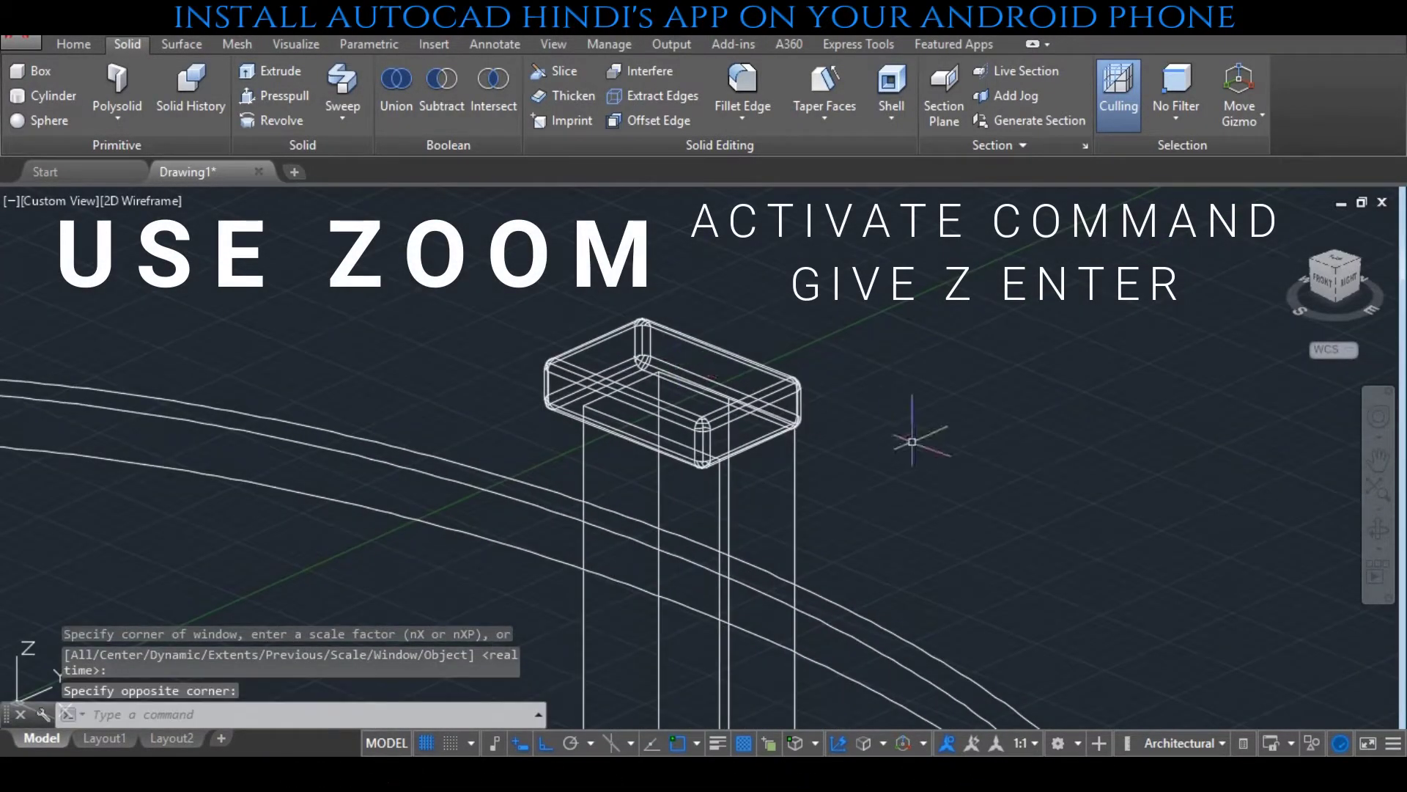
{"action": "key", "text": "Escape"}
{"action": "right_click", "coordinate": [908, 327]}
{"action": "mouse_move", "coordinate": [960, 424]}
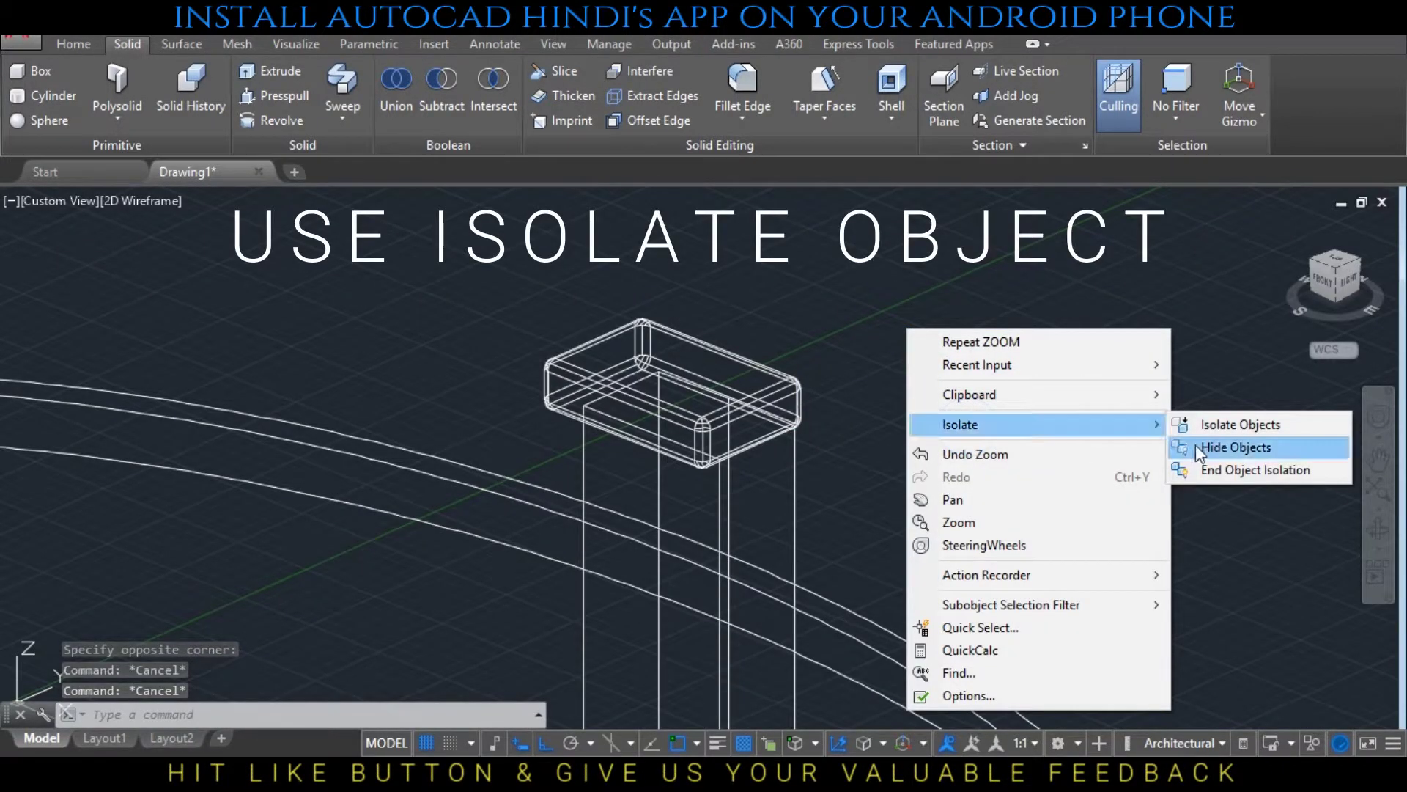
{"action": "left_click", "coordinate": [1236, 448]}
{"action": "left_click", "coordinate": [775, 396]}
{"action": "key", "text": "Return"}
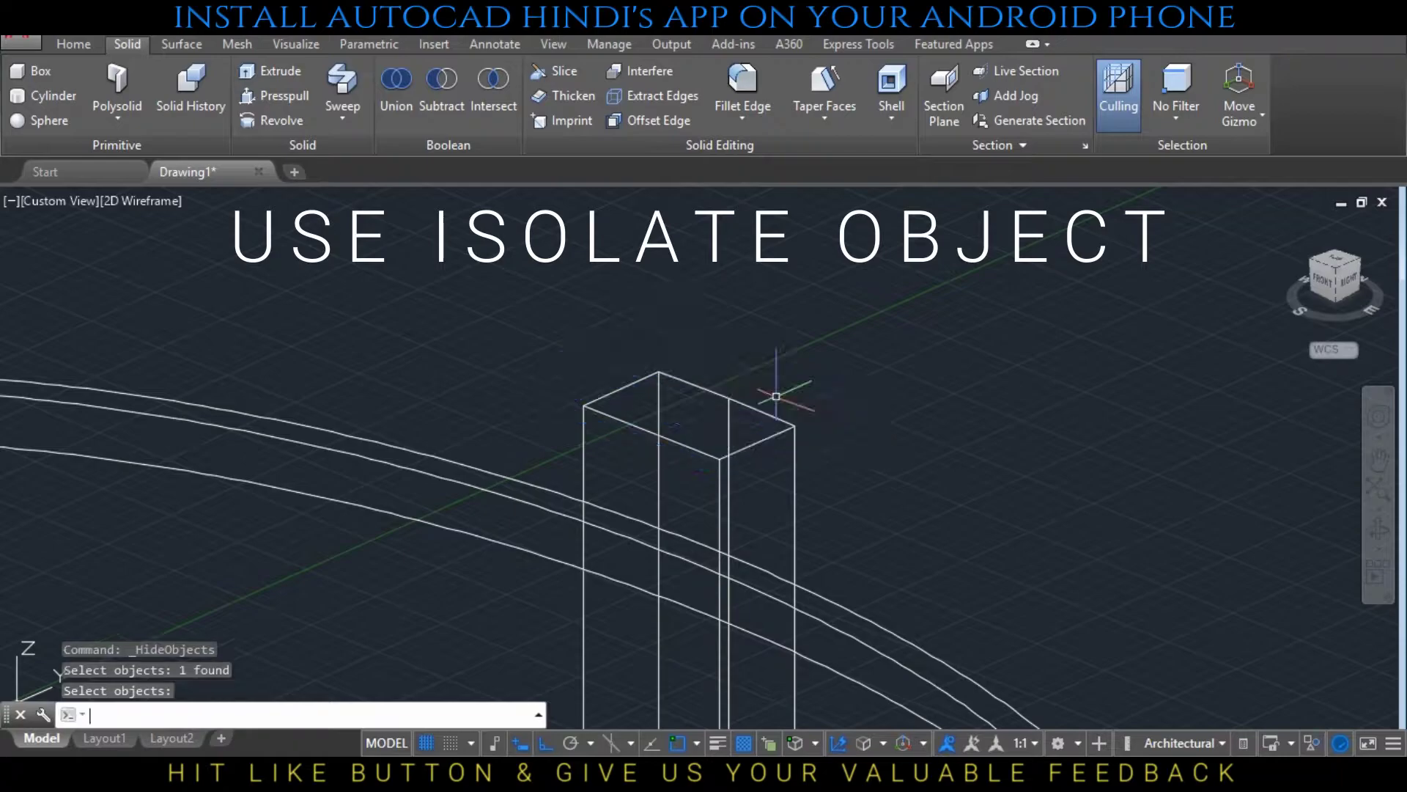
{"action": "type", "text": "l"}
{"action": "key", "text": "Return"}
{"action": "left_click", "coordinate": [795, 424]}
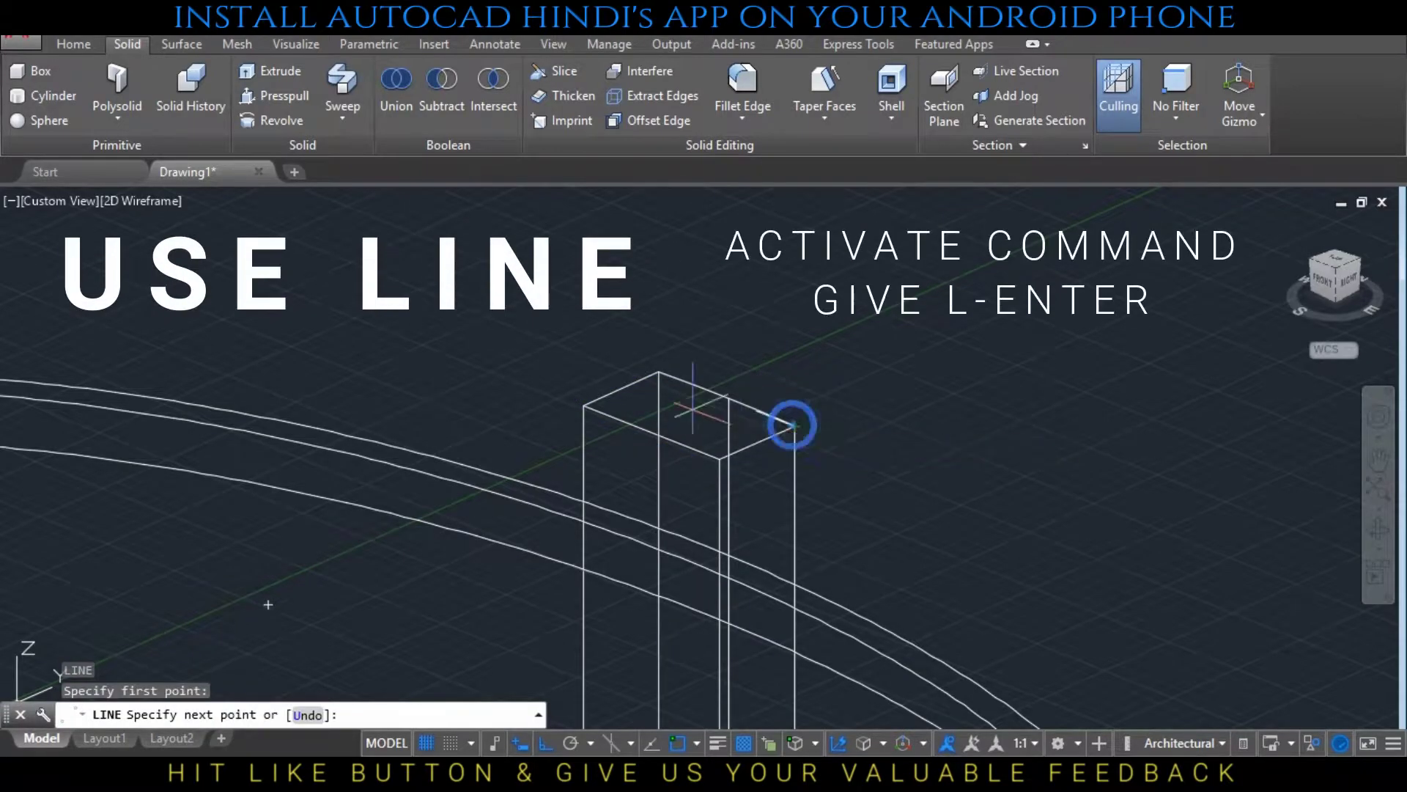
{"action": "left_click", "coordinate": [584, 405]}
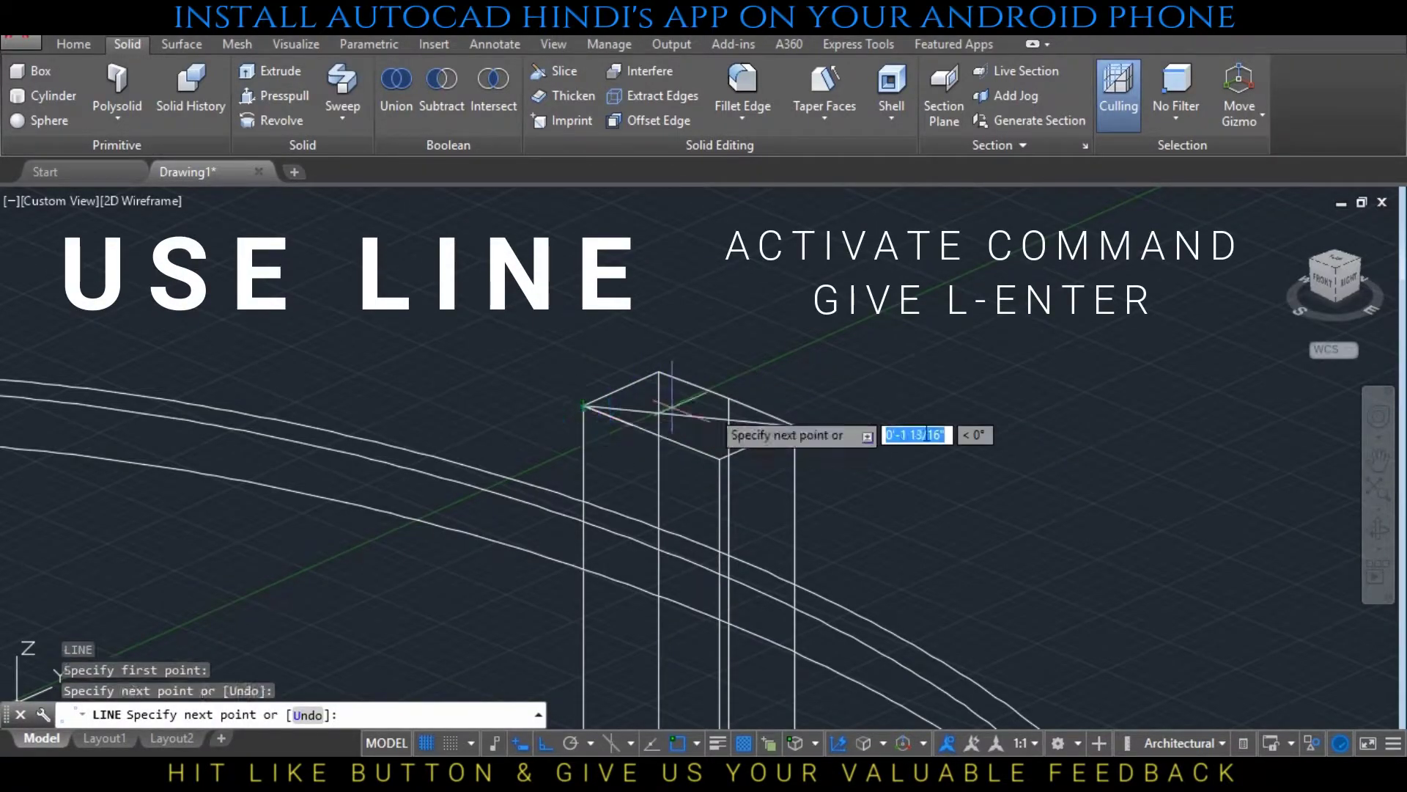
{"action": "key", "text": "Return"}
Unhide the cap, grip-move it to the guide line's midpoint, and delete the line
{"action": "key", "text": "Escape"}
{"action": "right_click", "coordinate": [1027, 392]}
{"action": "mouse_move", "coordinate": [1099, 104]}
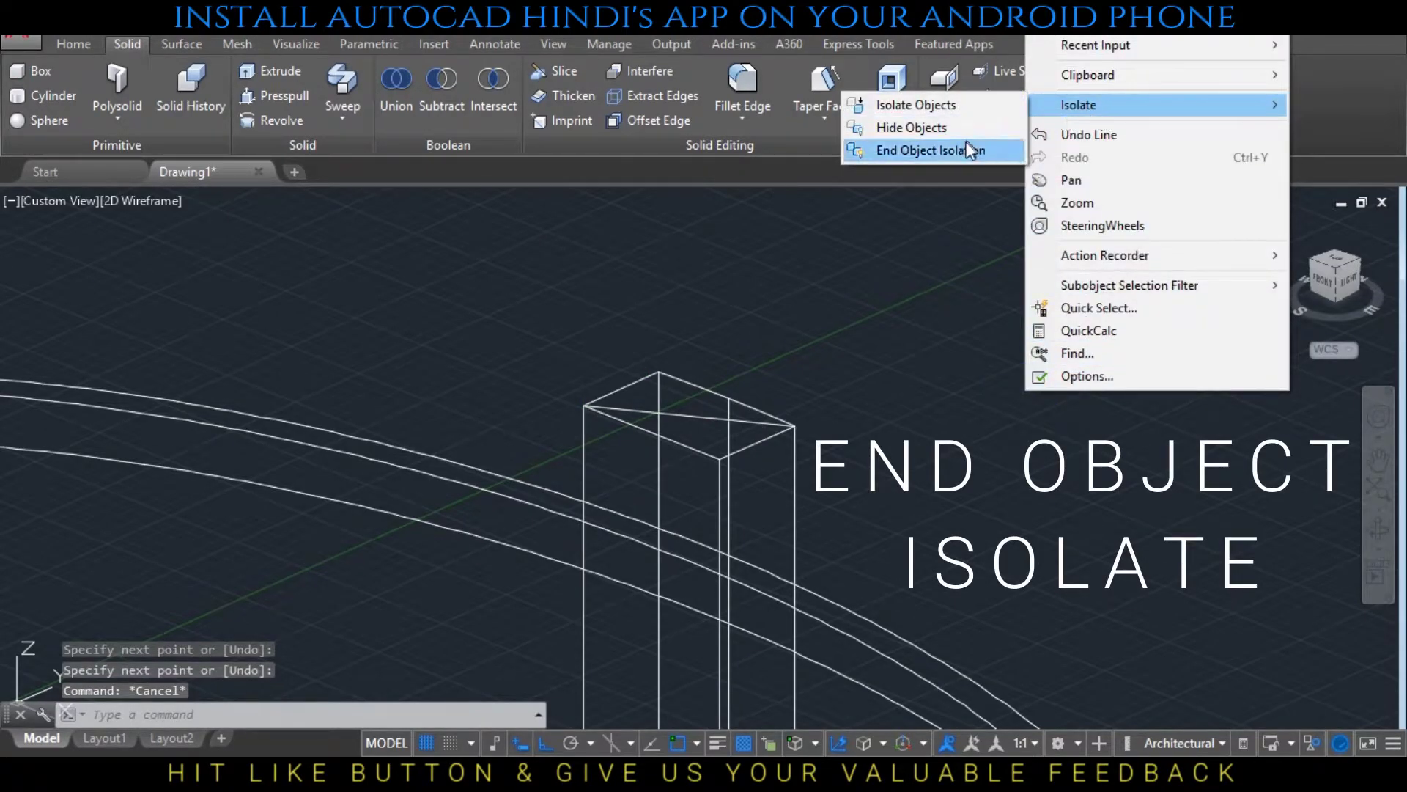
{"action": "left_click", "coordinate": [960, 150]}
{"action": "key", "text": "ctrl+z"}
{"action": "key", "text": "ctrl+z"}
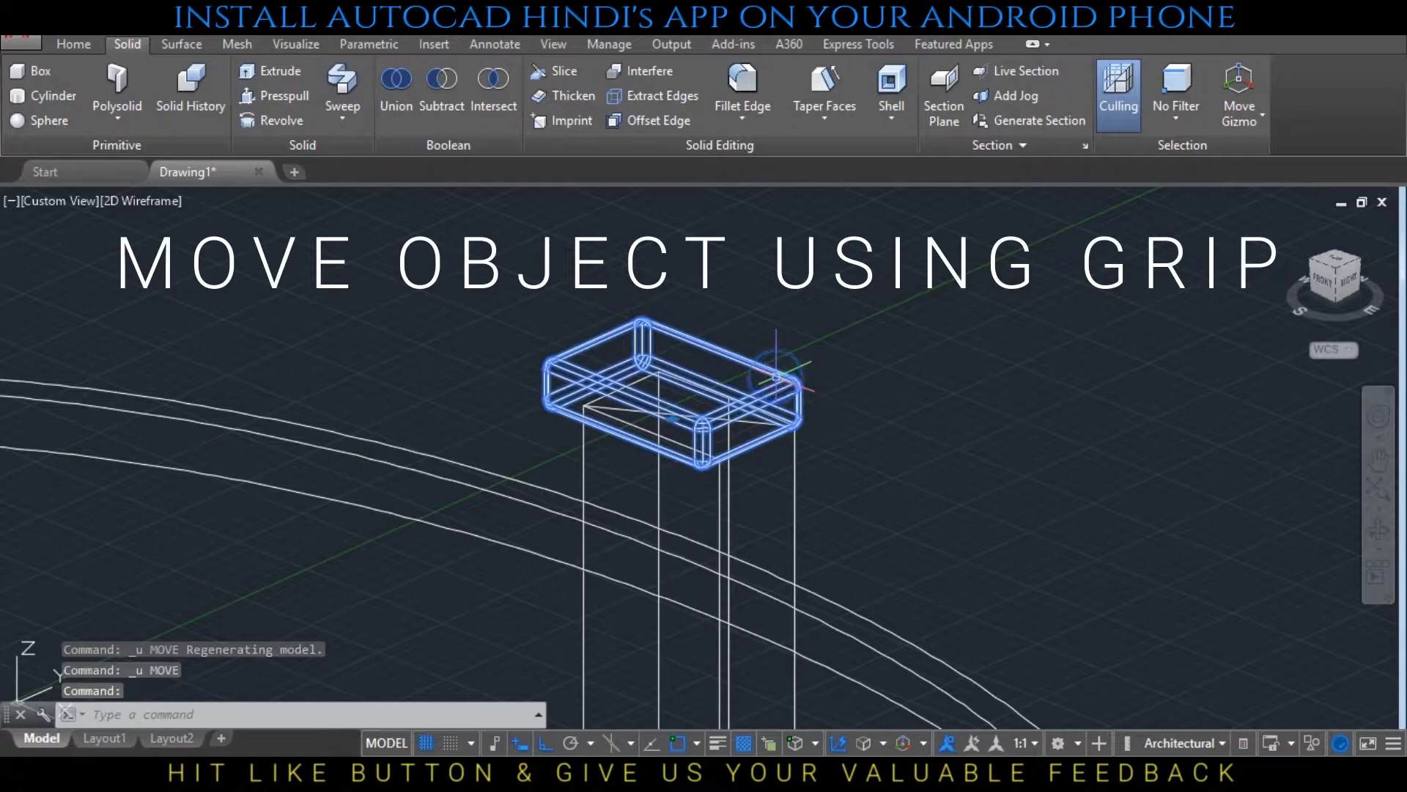
{"action": "left_click", "coordinate": [673, 417]}
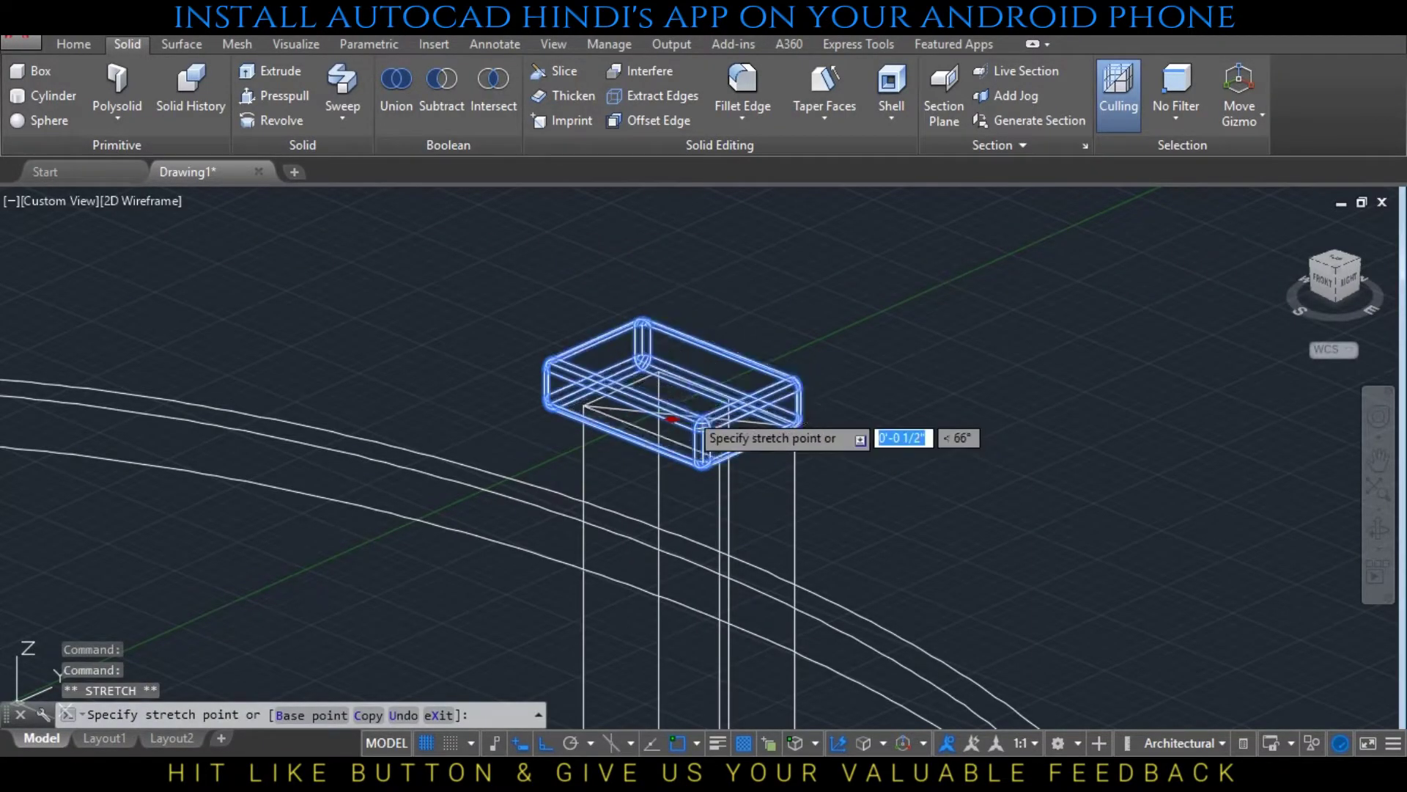
{"action": "left_click", "coordinate": [689, 415]}
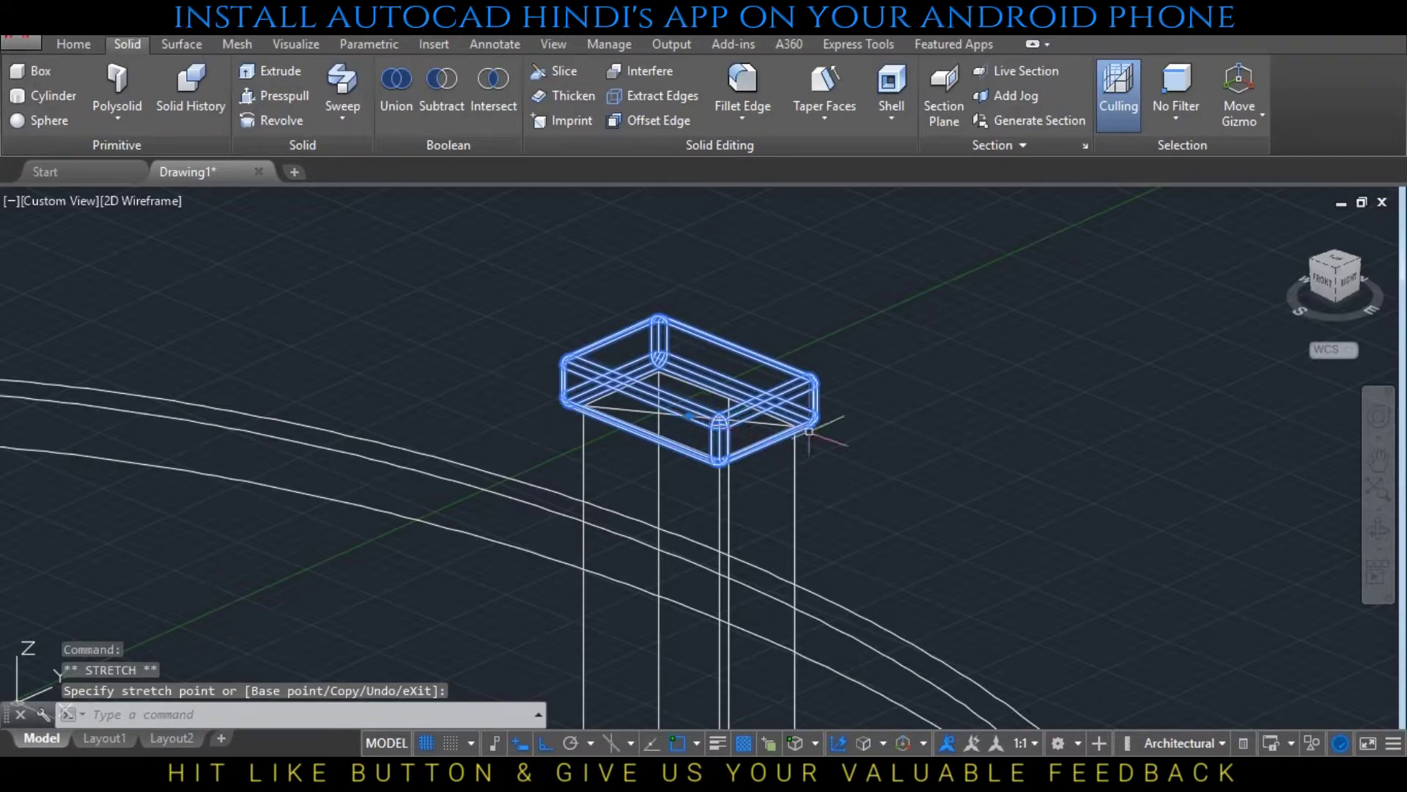
{"action": "key", "text": "Escape"}
{"action": "key", "text": "Escape"}
{"action": "key", "text": "Escape"}
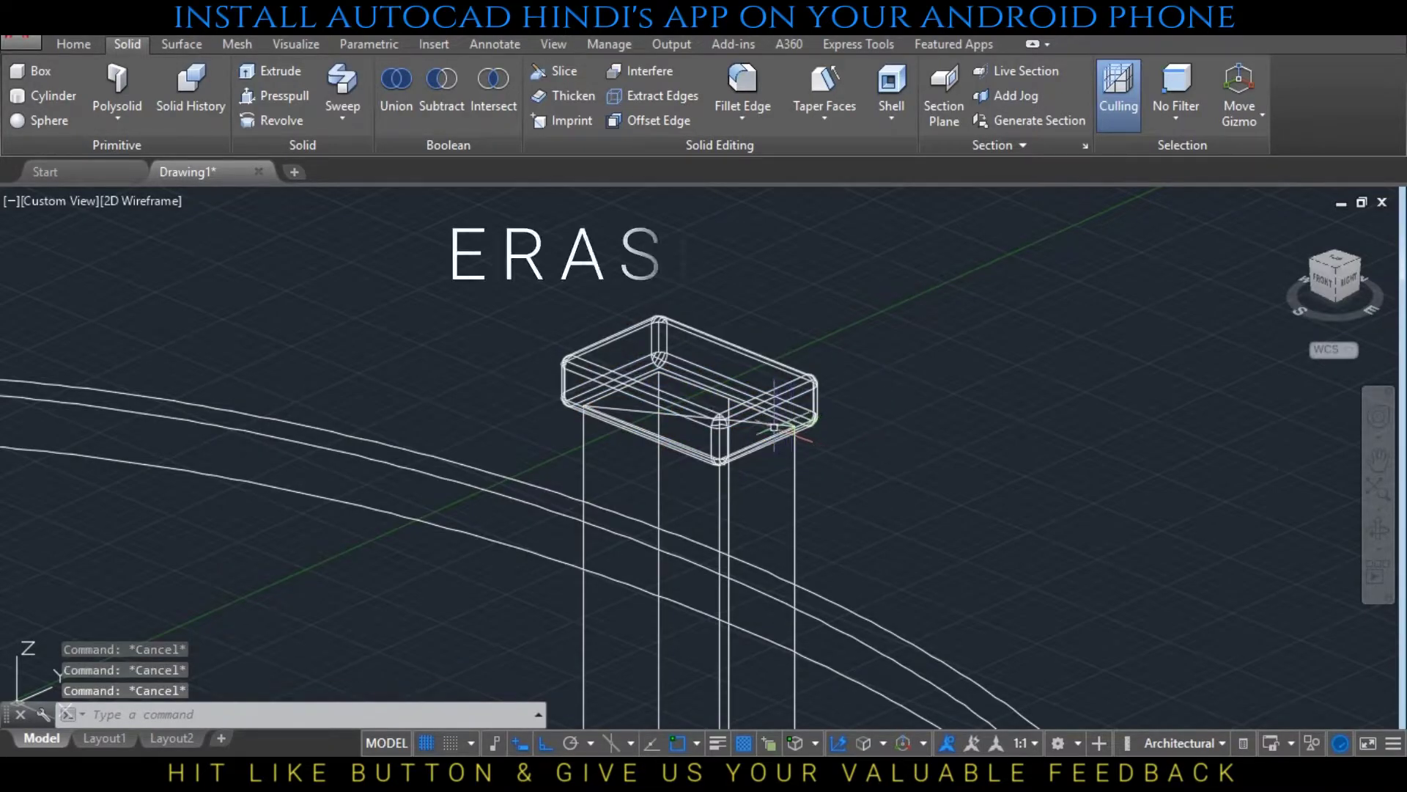
{"action": "key", "text": "Delete"}
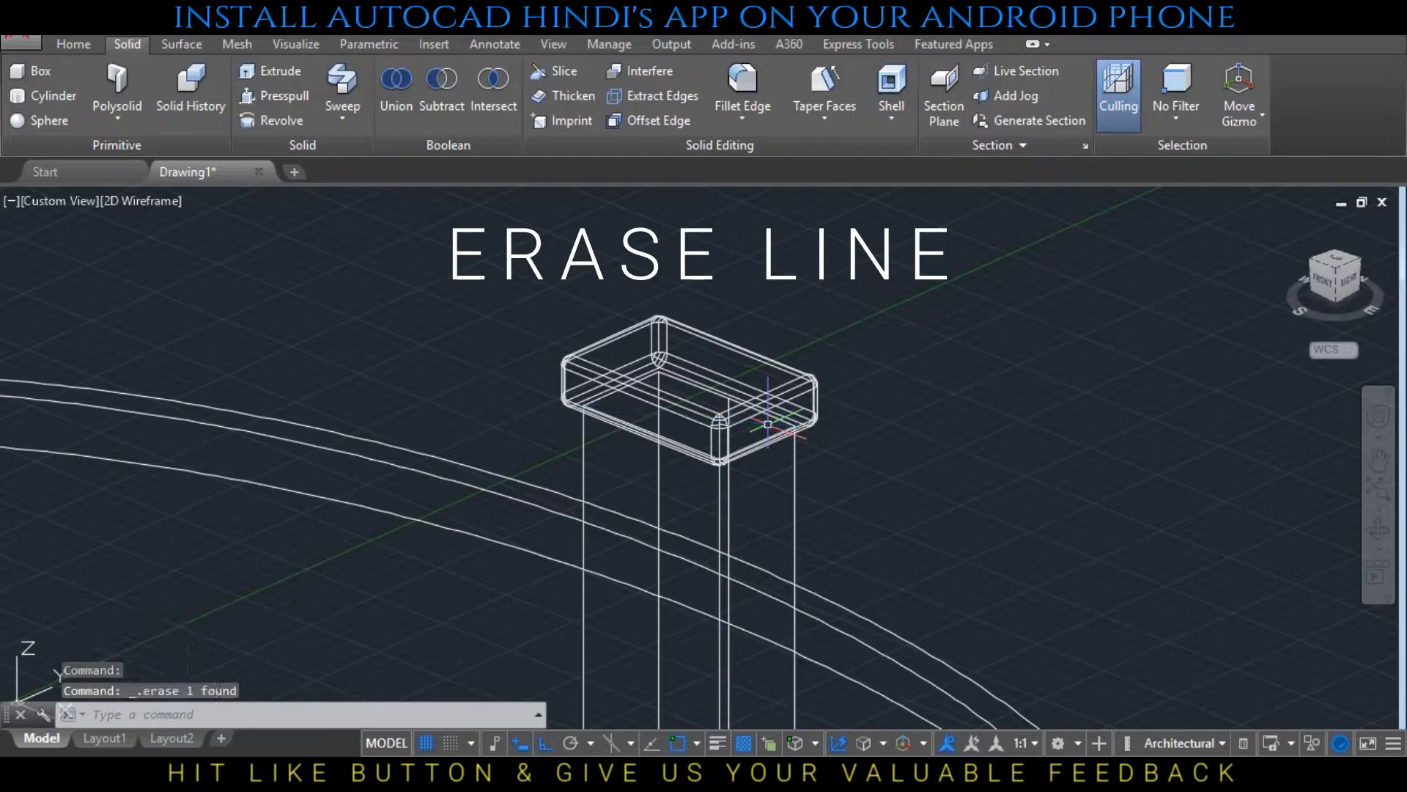
From the top view, polar-array the top post cap as 2 items about the ellipse centre
{"action": "left_click", "coordinate": [1338, 267]}
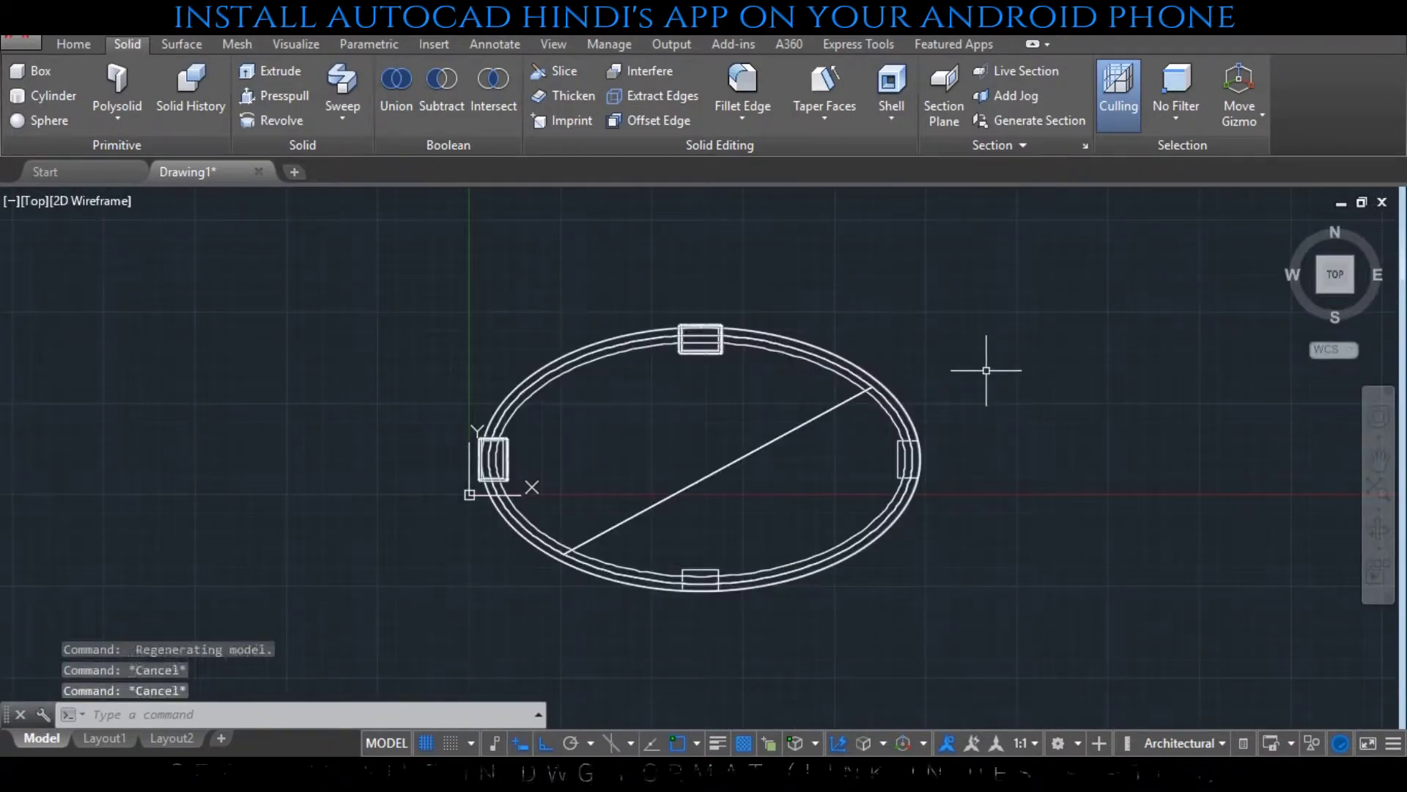
{"action": "type", "text": "AR"}
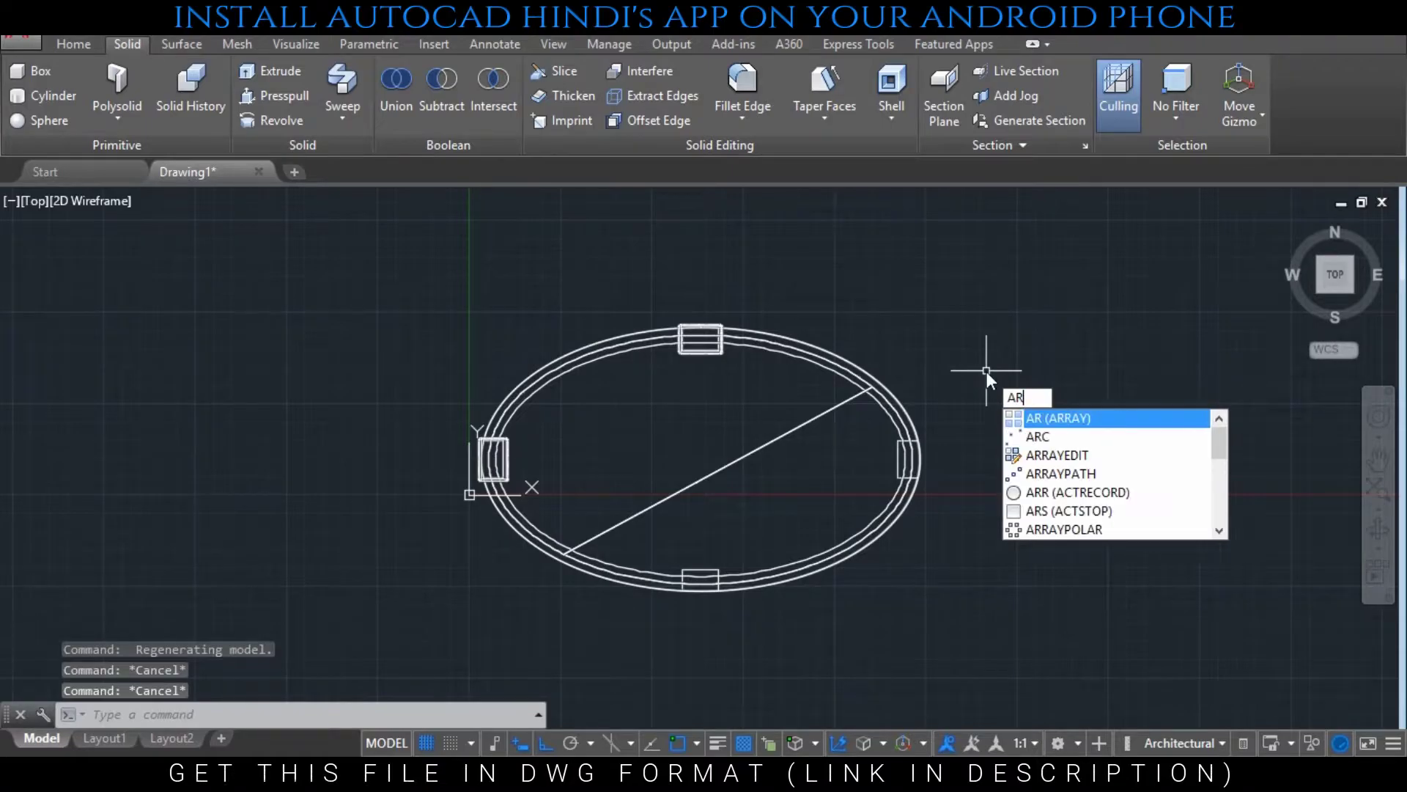
{"action": "key", "text": "Return"}
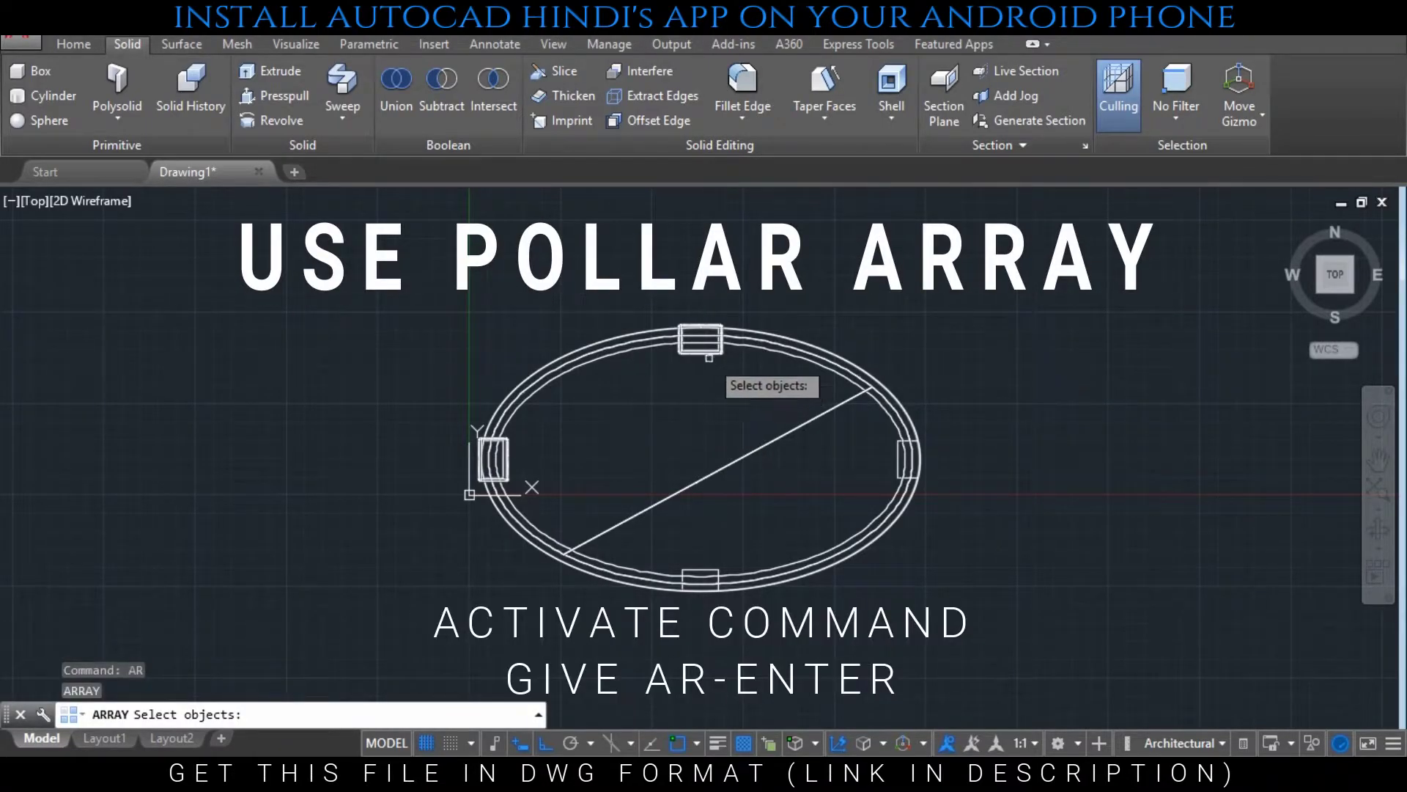
{"action": "left_click", "coordinate": [700, 345]}
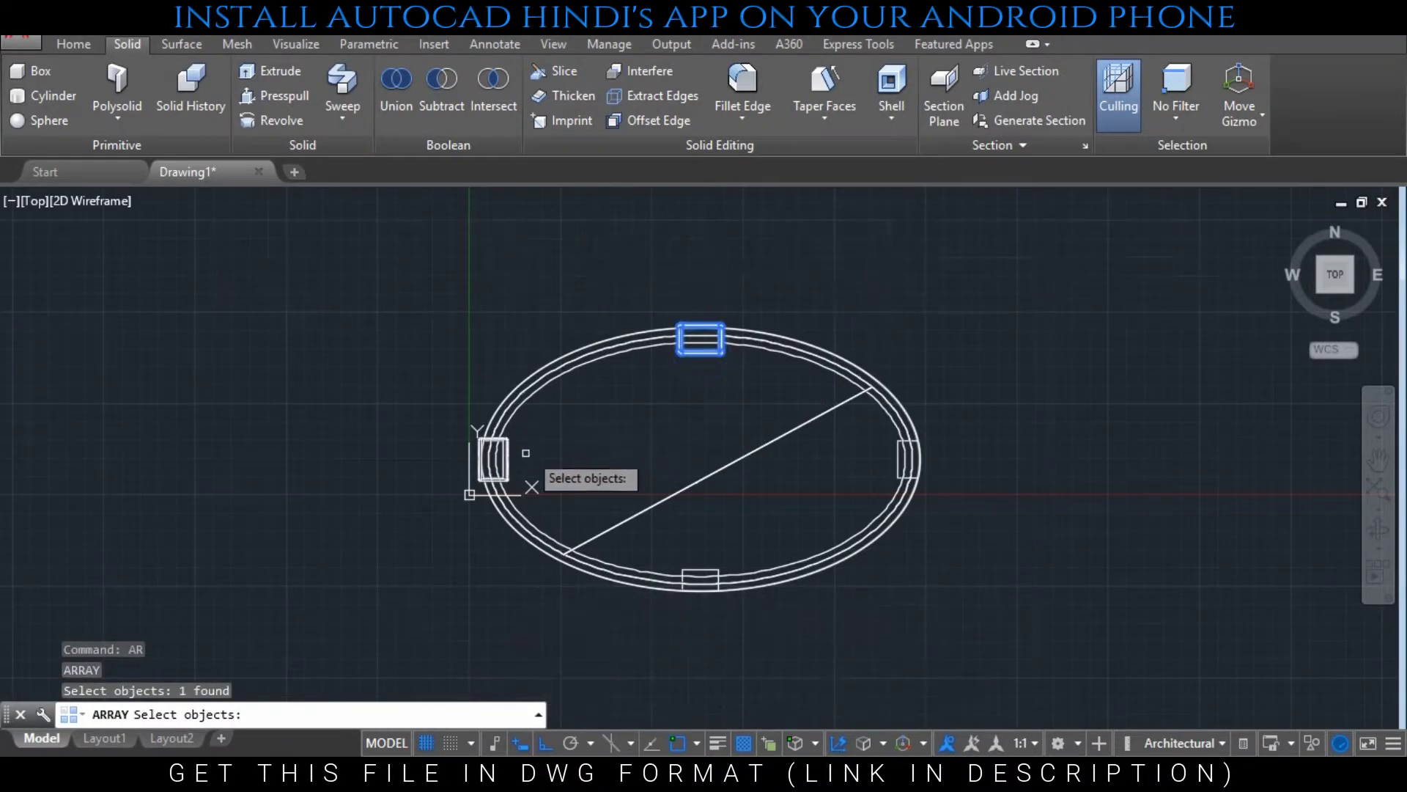
{"action": "key", "text": "Return"}
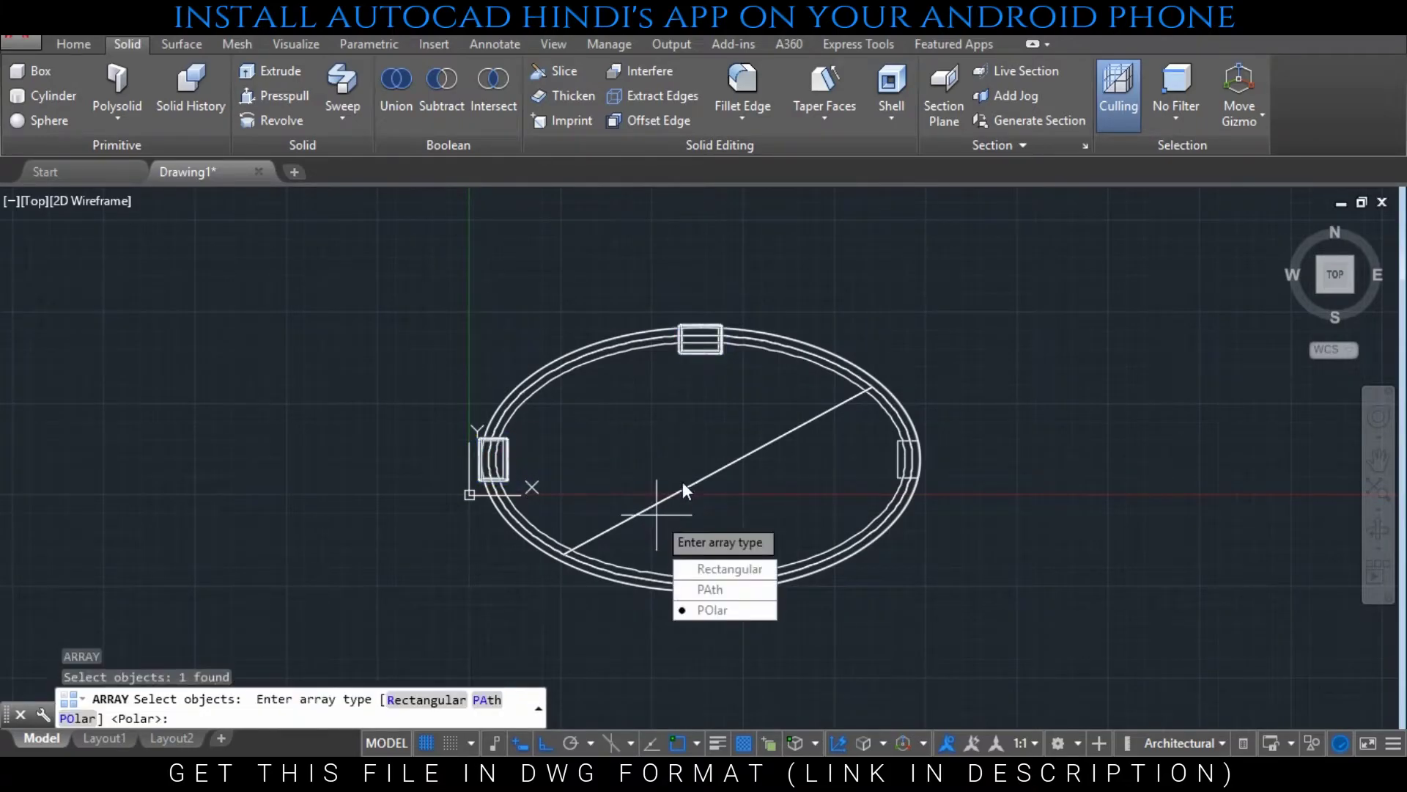
{"action": "left_click", "coordinate": [719, 610]}
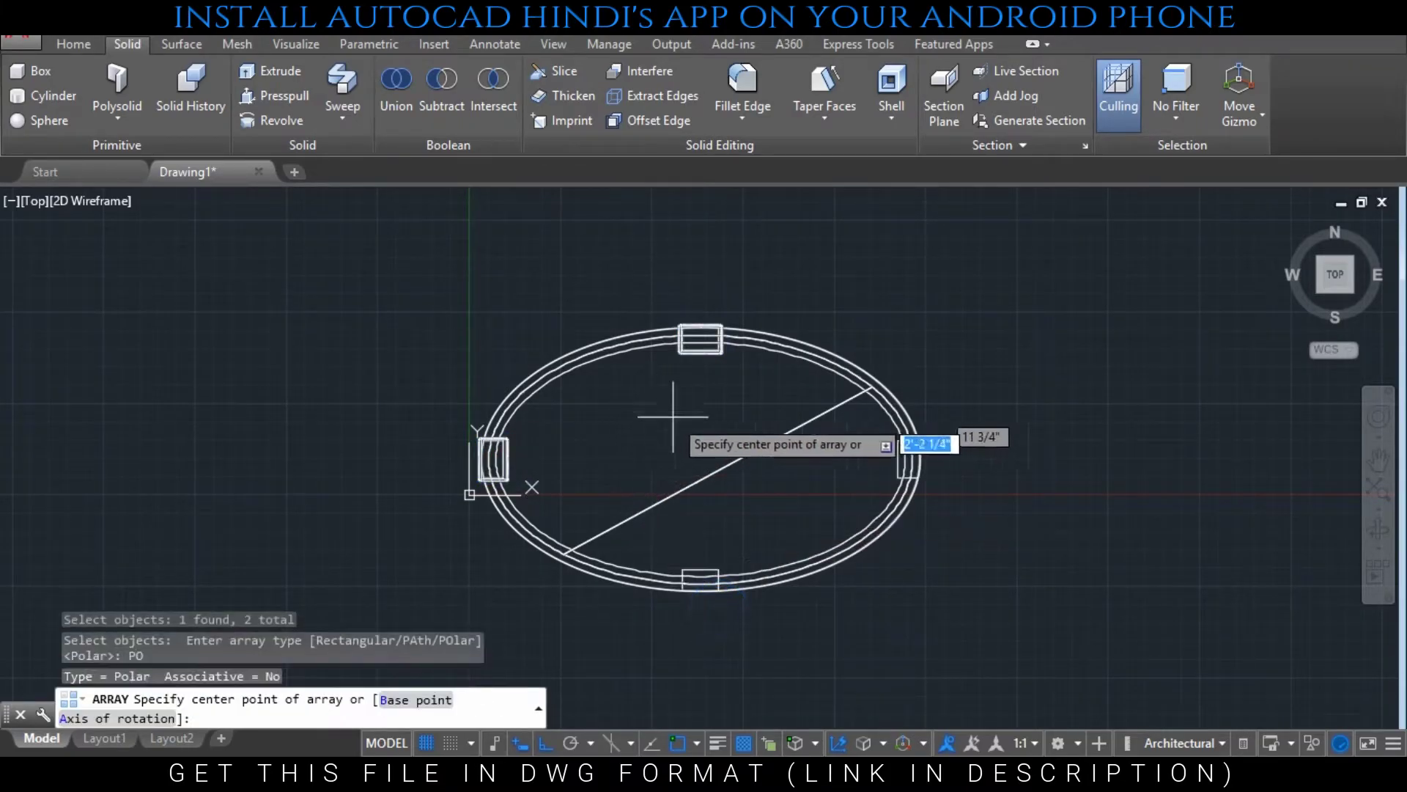
{"action": "left_click", "coordinate": [701, 459]}
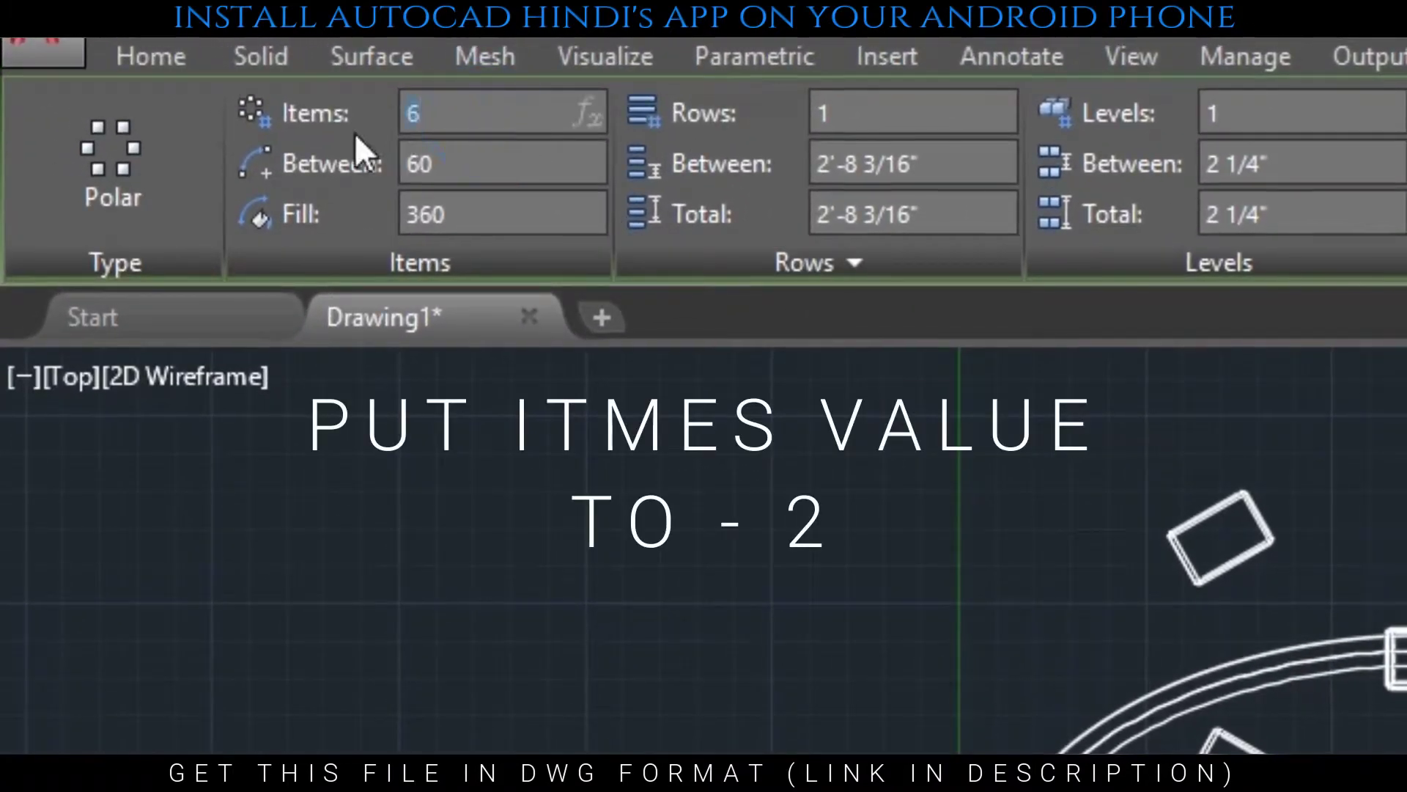
{"action": "type", "text": "2"}
{"action": "key", "text": "Return"}
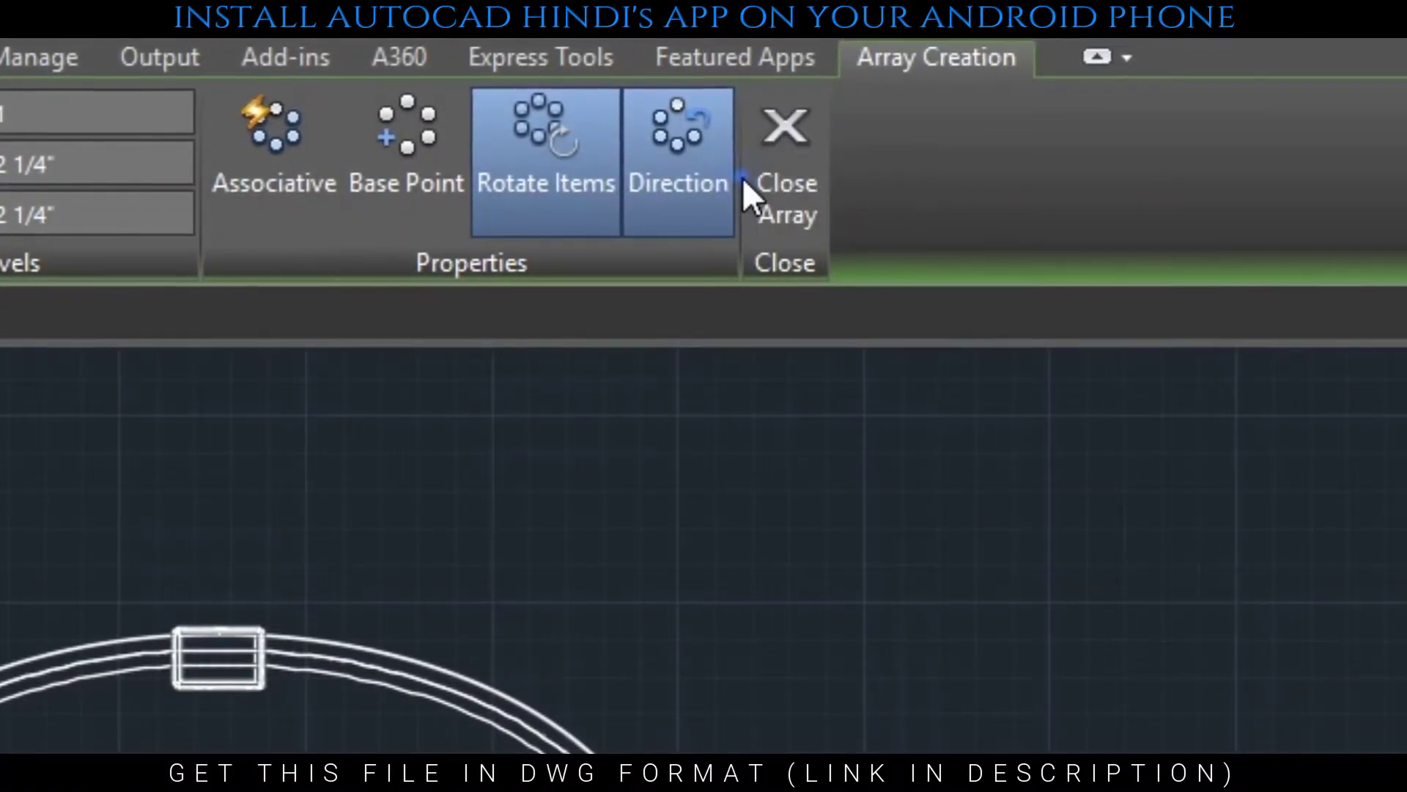
{"action": "left_click", "coordinate": [799, 209]}
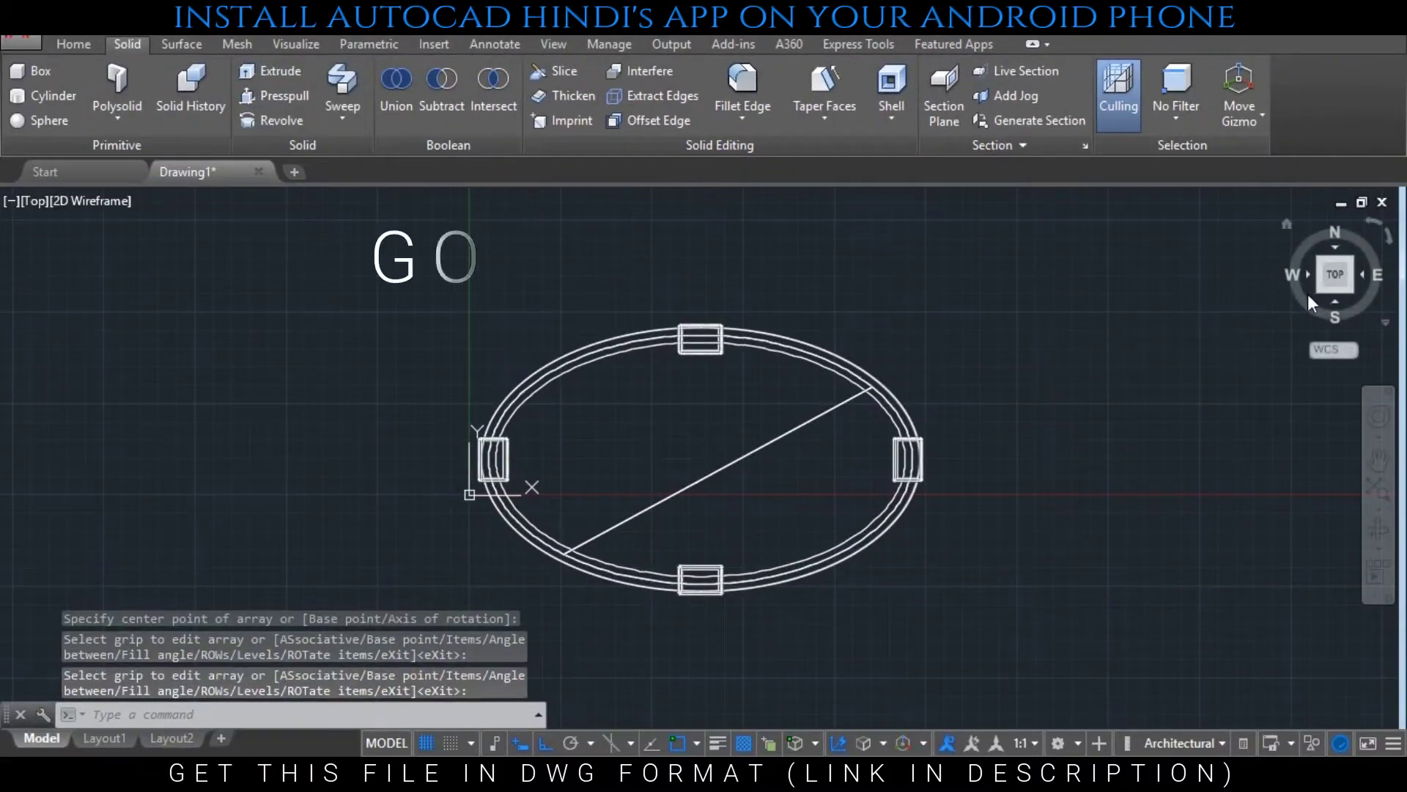
Switch to the southeast isometric view and zoom in close on one rounded post cap
{"action": "key", "text": "Escape"}
{"action": "key", "text": "Escape"}
{"action": "key", "text": "Escape"}
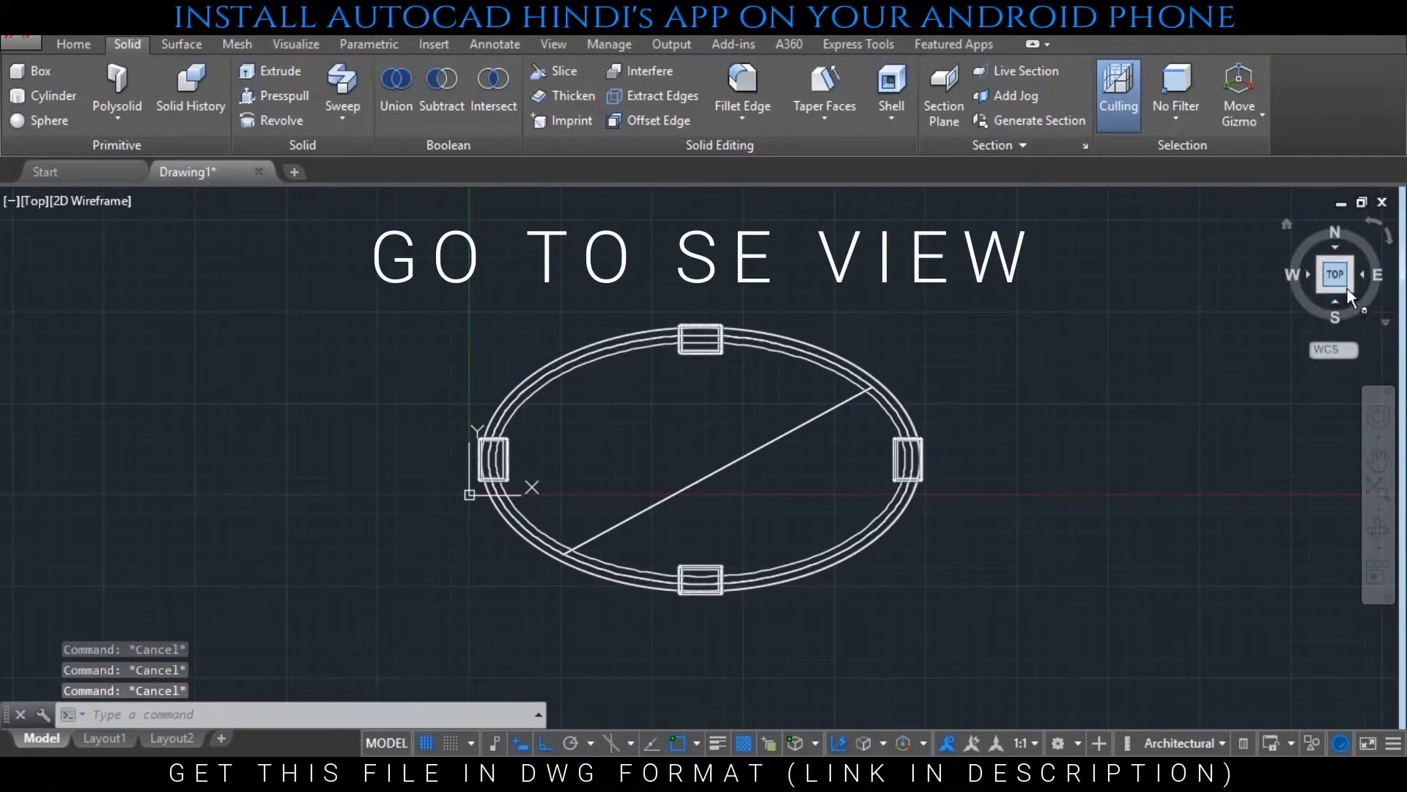
{"action": "left_click", "coordinate": [1350, 291]}
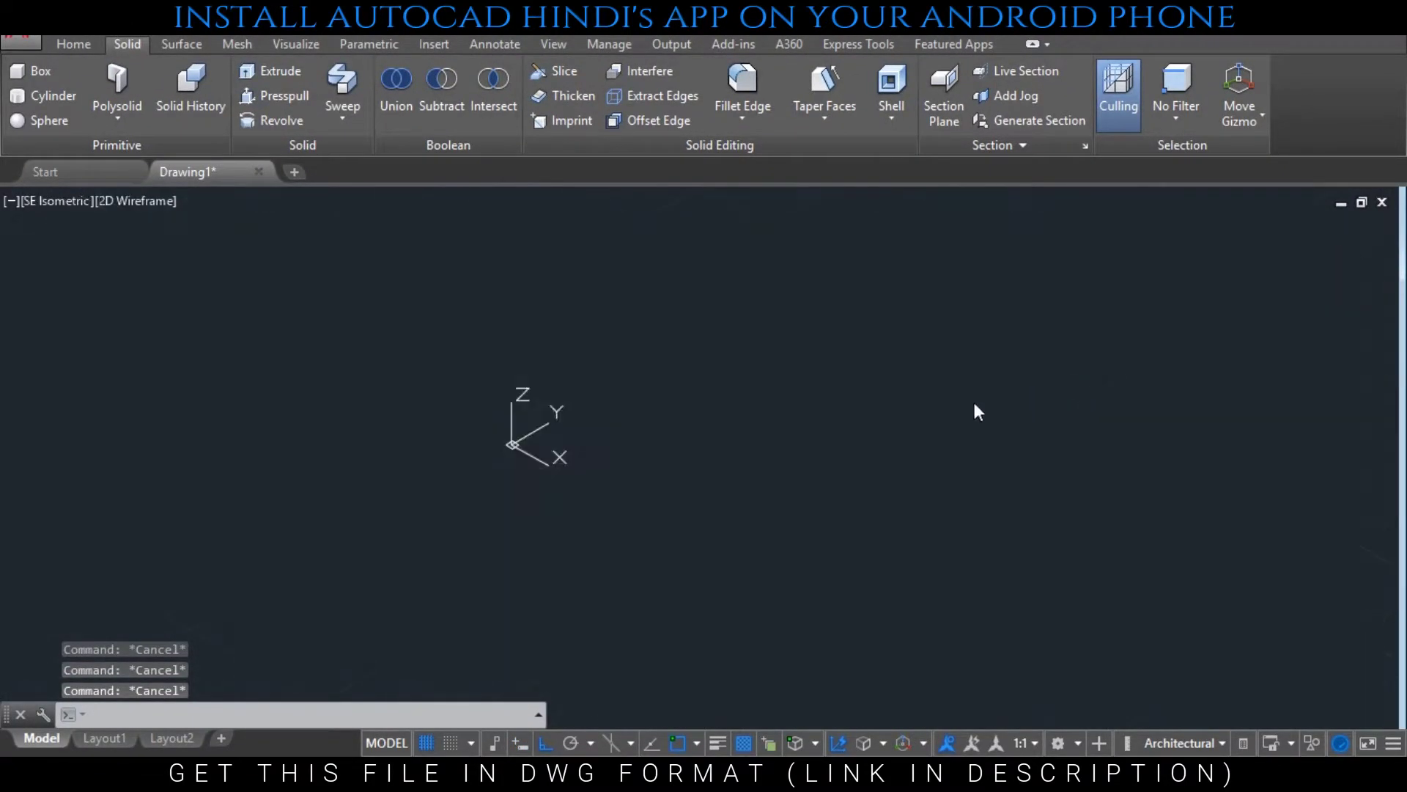
{"action": "middle_click_drag", "start_coordinate": [915, 420], "coordinate": [876, 417], "text": "shift"}
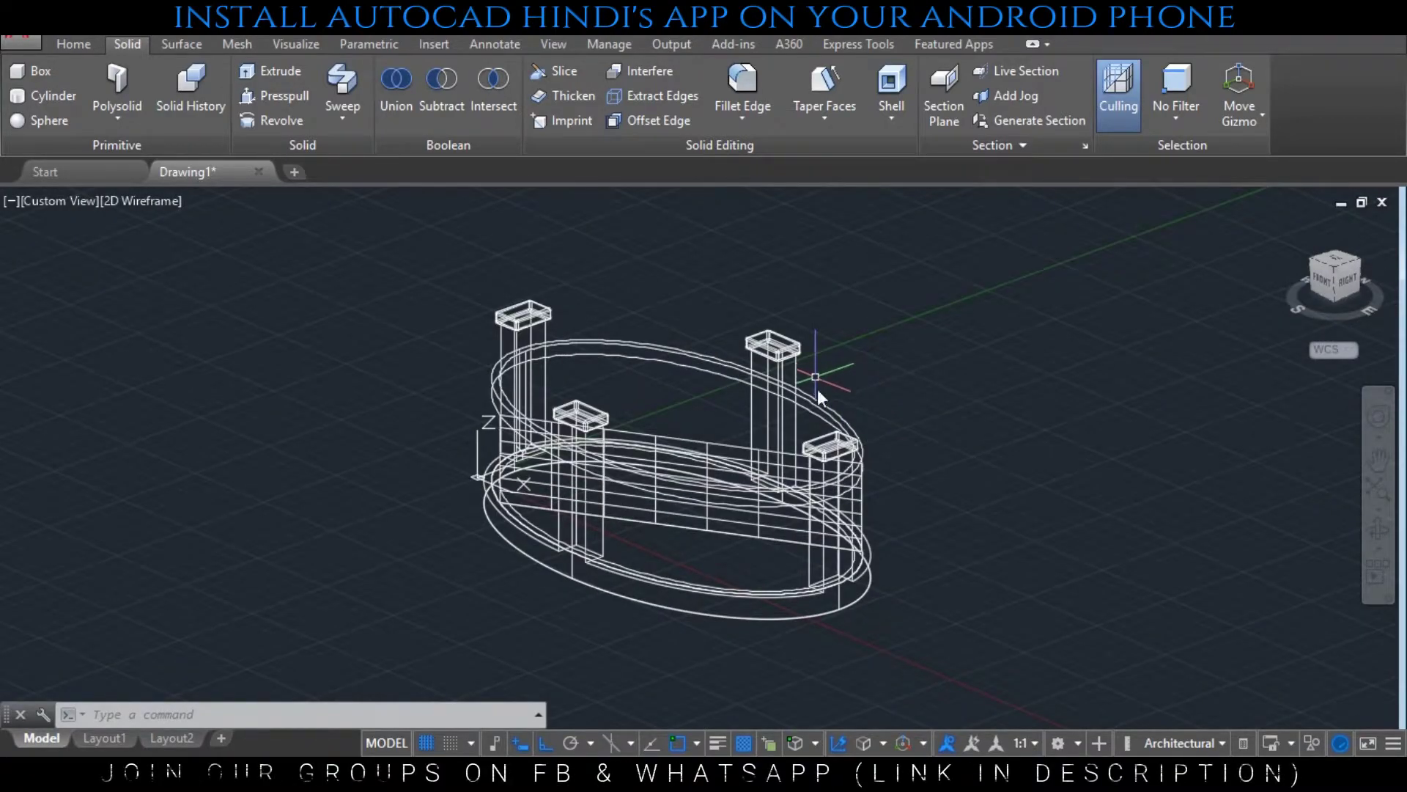
{"action": "type", "text": "z"}
{"action": "key", "text": "Return"}
{"action": "left_click", "coordinate": [707, 322]}
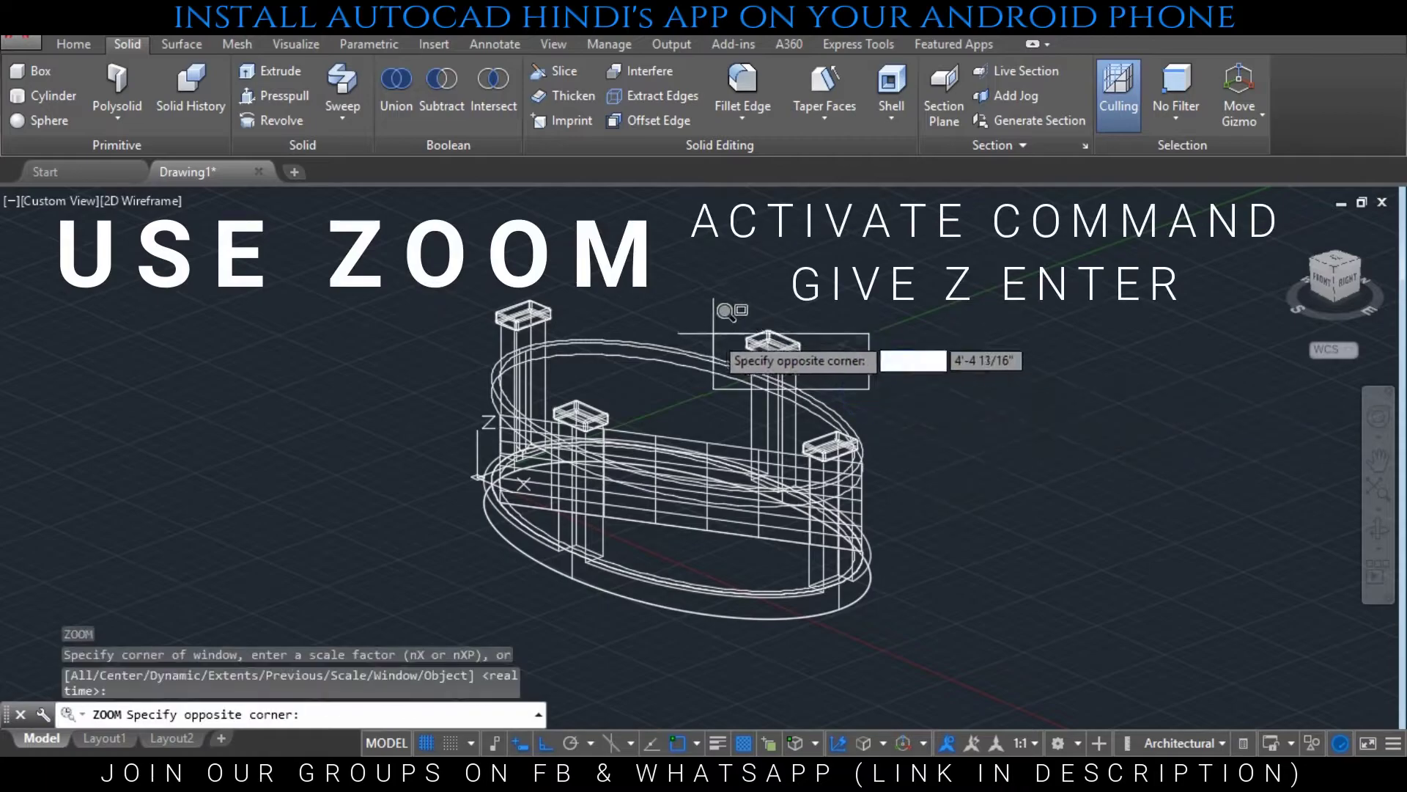
{"action": "left_click", "coordinate": [804, 334]}
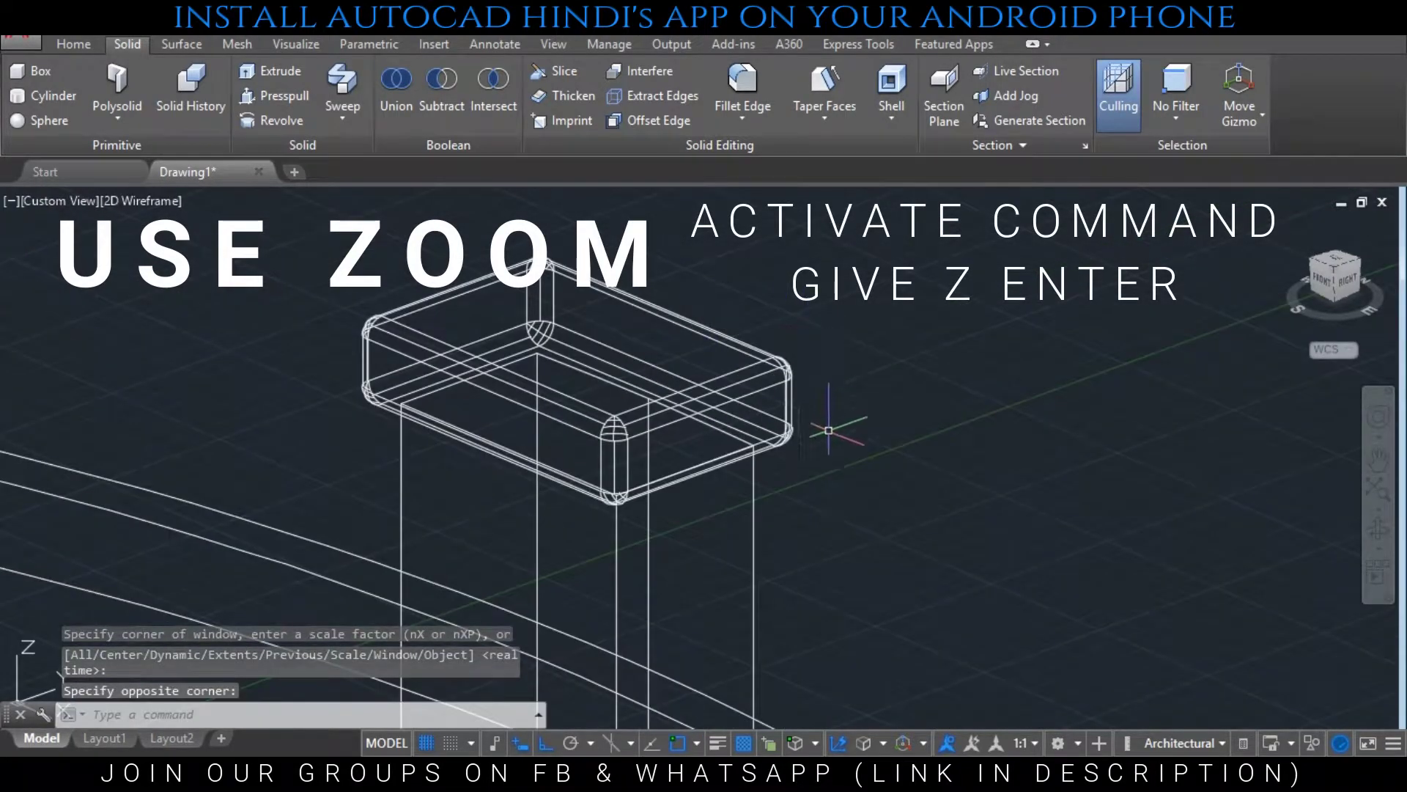
{"action": "middle_click_drag", "start_coordinate": [829, 430], "coordinate": [488, 378]}
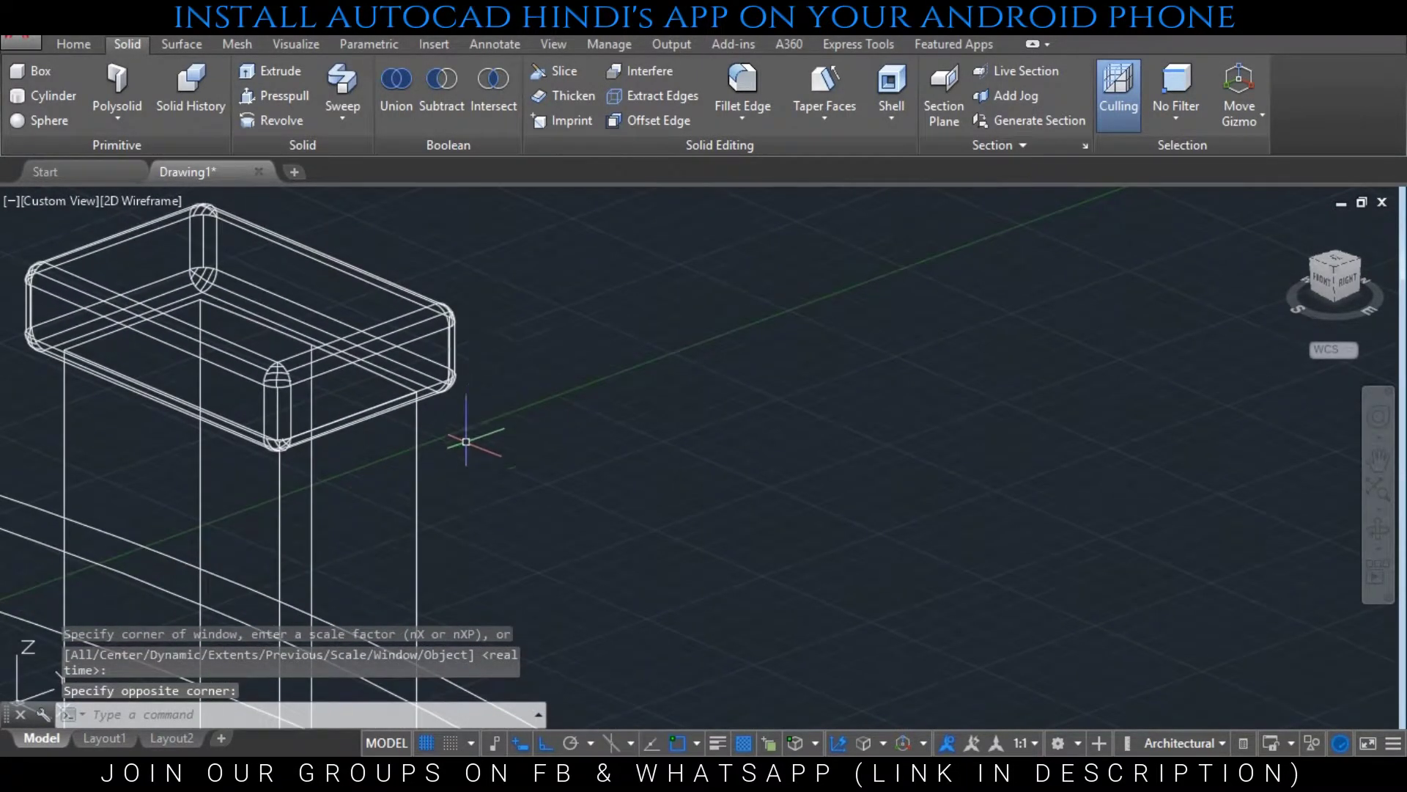
{"action": "key", "text": "Escape"}
{"action": "key", "text": "Escape"}
Align the UCS to the post's side face
{"action": "type", "text": "Uc"}
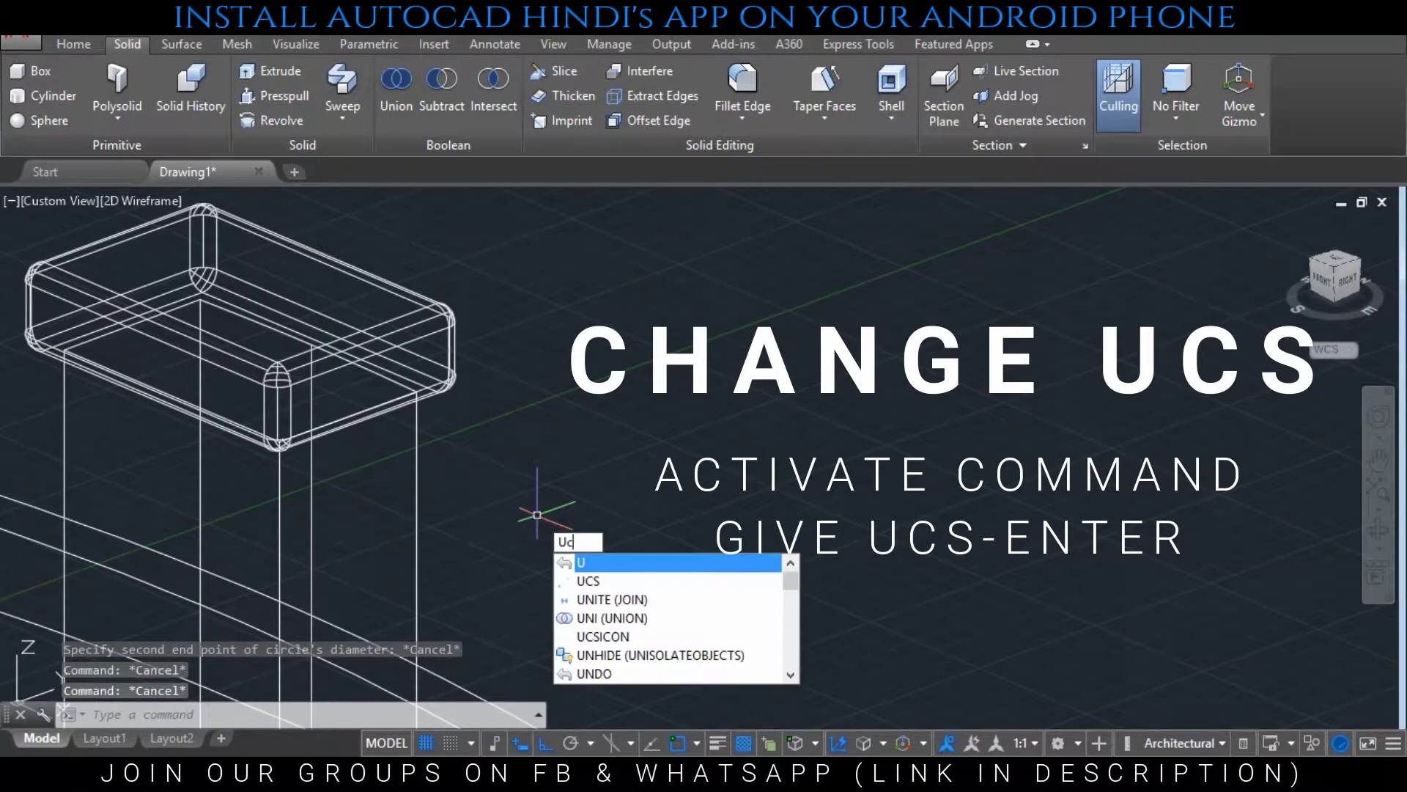
{"action": "type", "text": "s"}
{"action": "key", "text": "Return"}
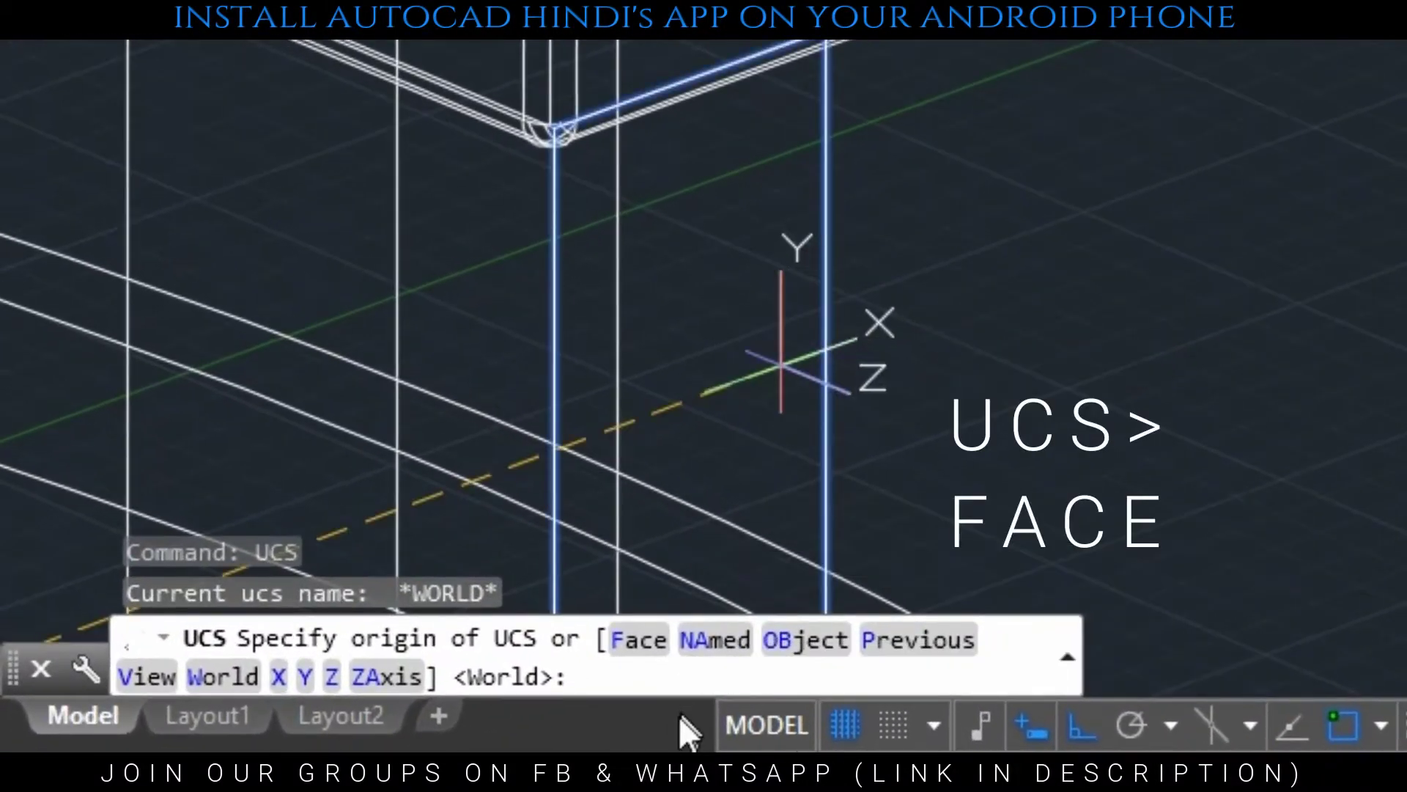
{"action": "left_click", "coordinate": [641, 616]}
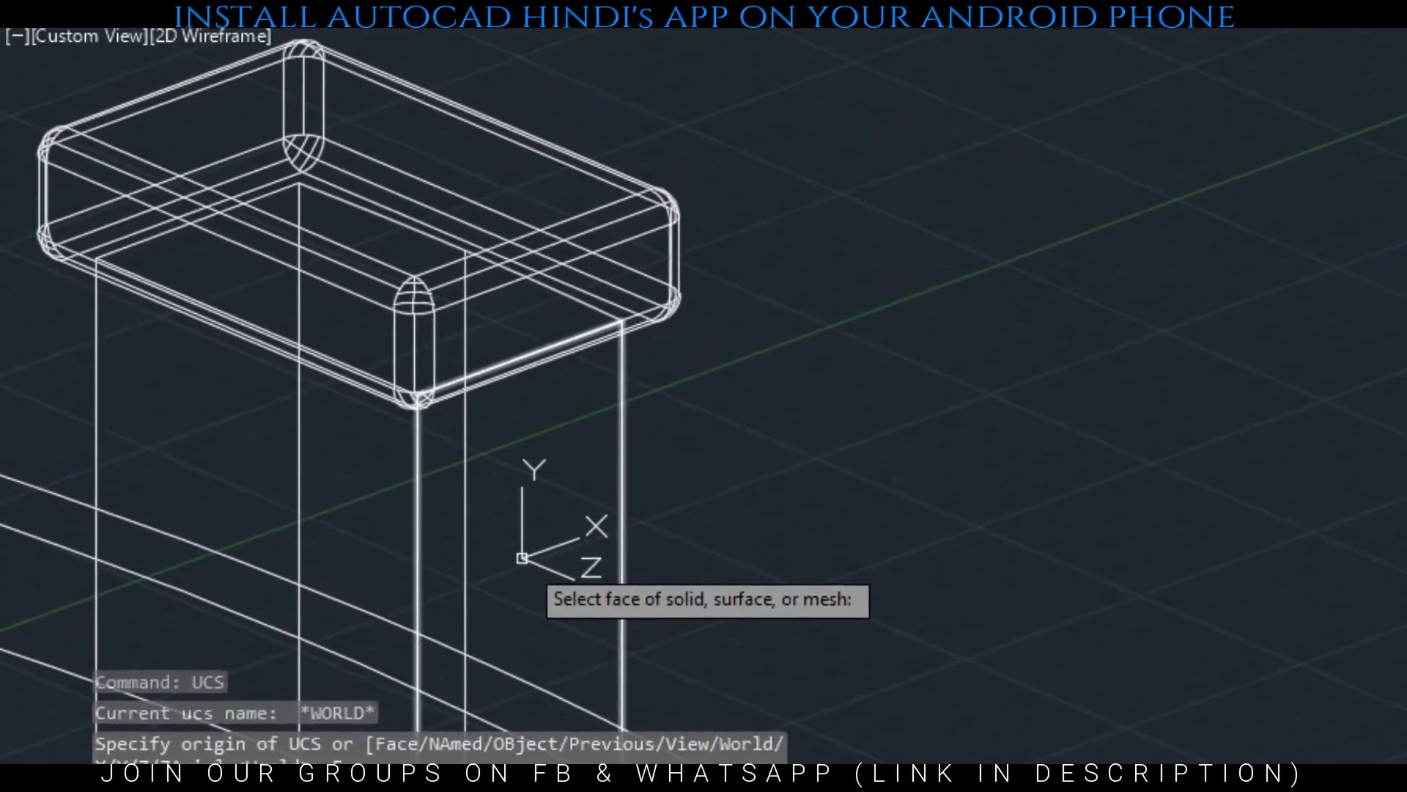
{"action": "left_click", "coordinate": [521, 559]}
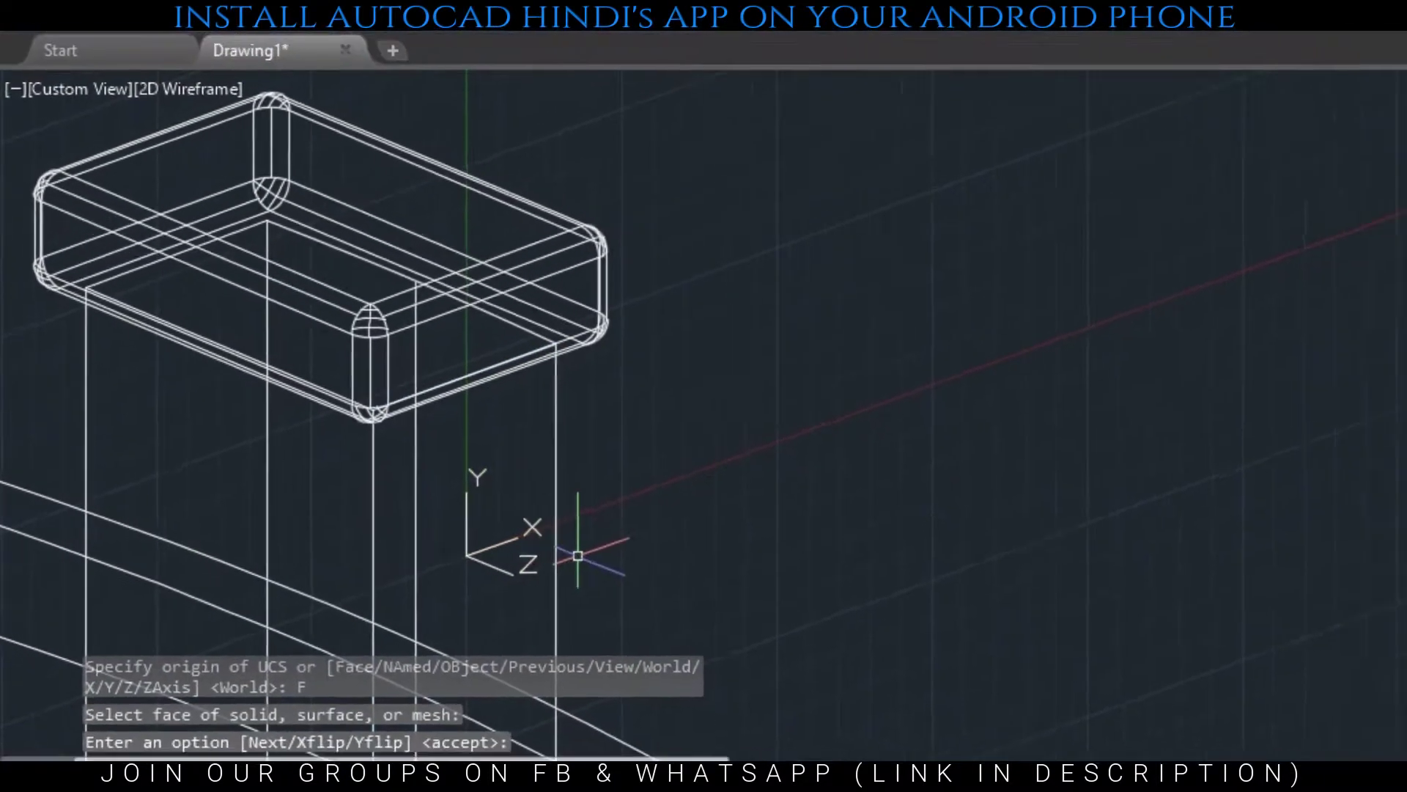
{"action": "key", "text": "Return"}
Draw a 0.5-radius circle on the post face
{"action": "type", "text": "c"}
{"action": "key", "text": "Return"}
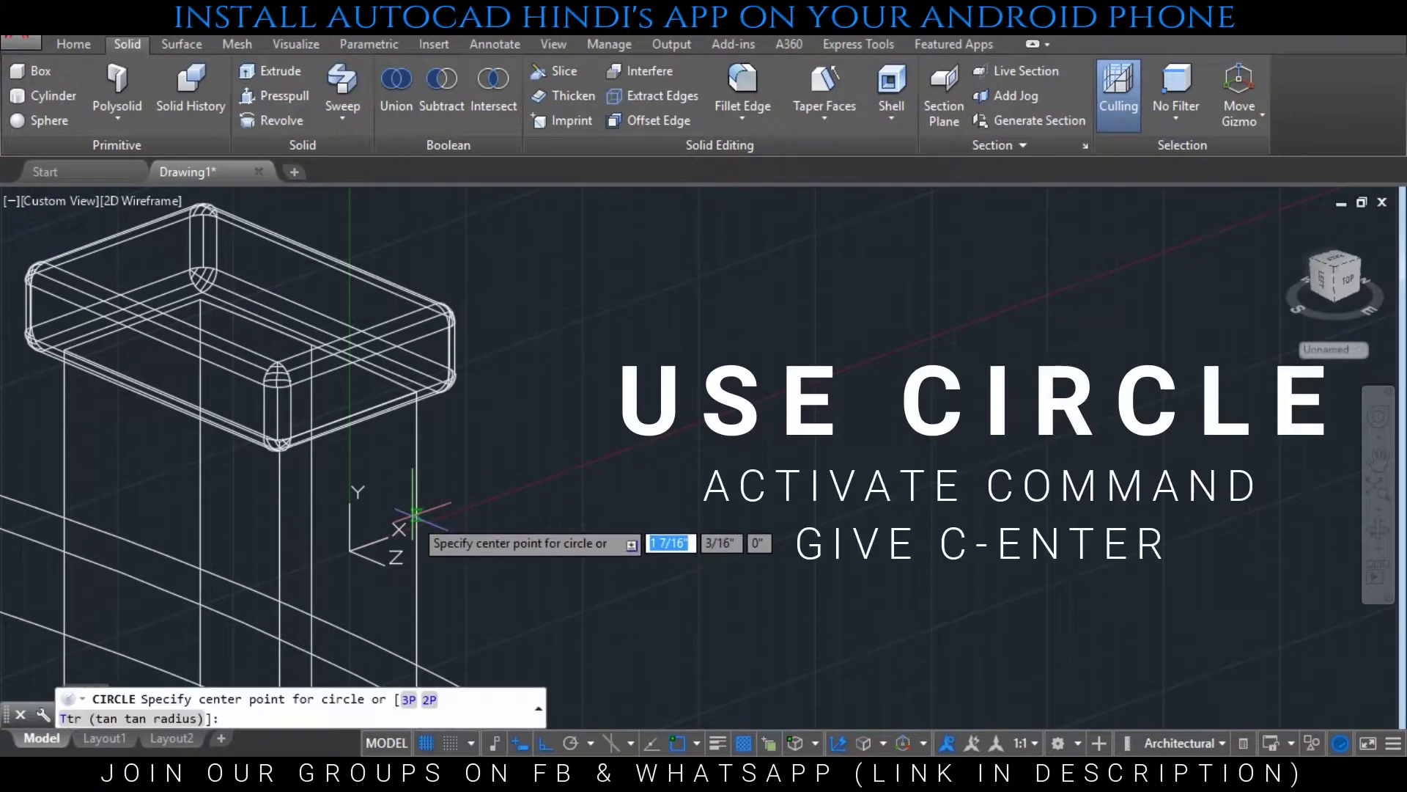
{"action": "left_click", "coordinate": [418, 539]}
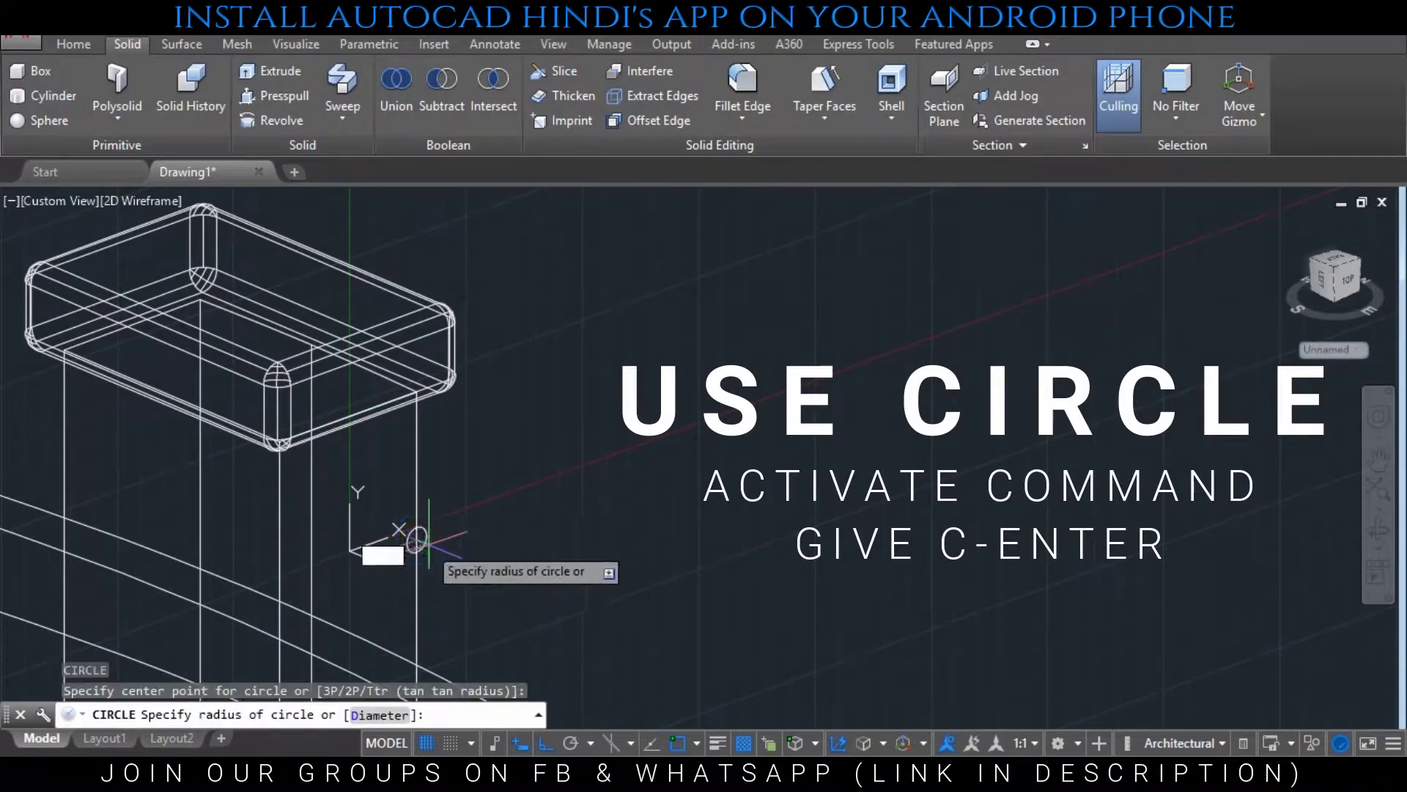
{"action": "type", "text": ".5"}
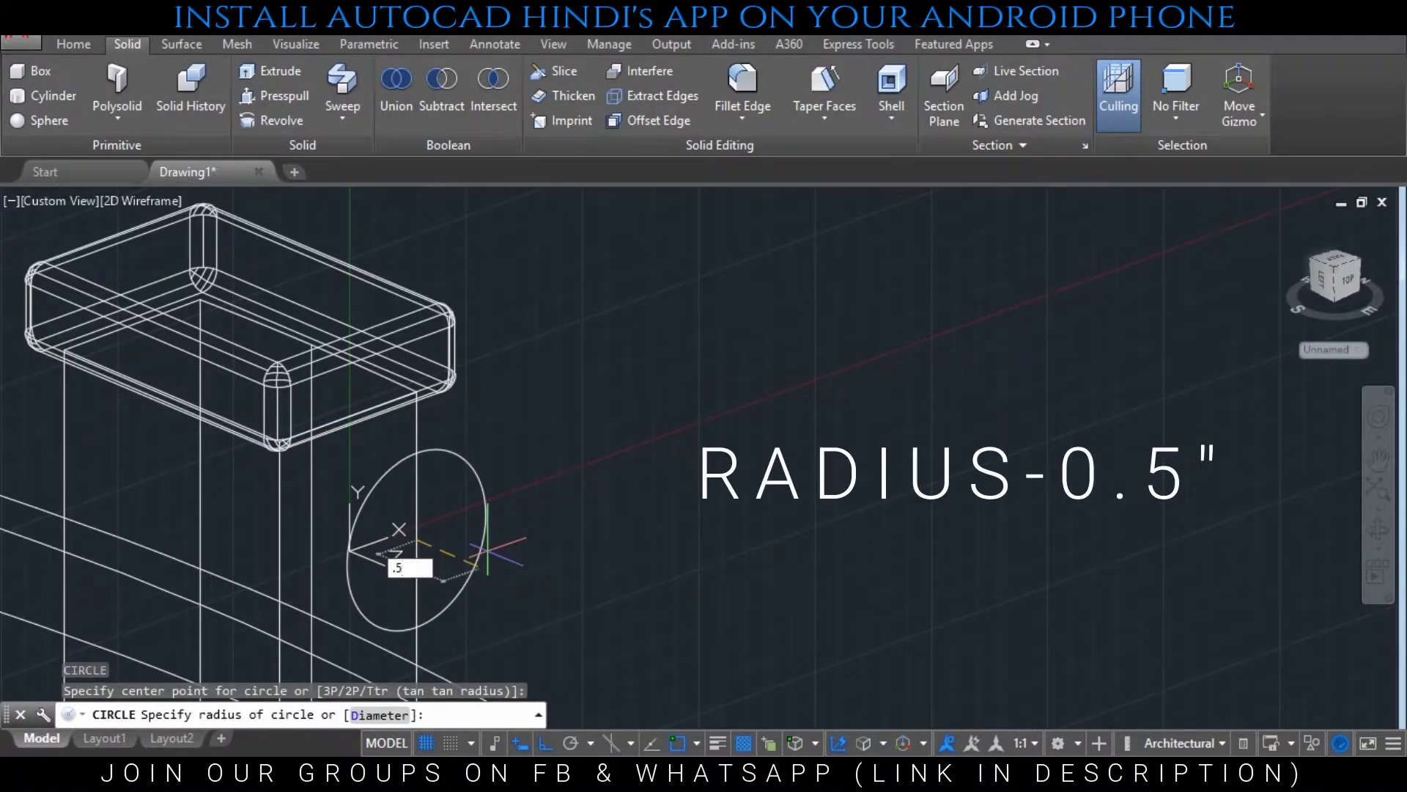
{"action": "key", "text": "Return"}
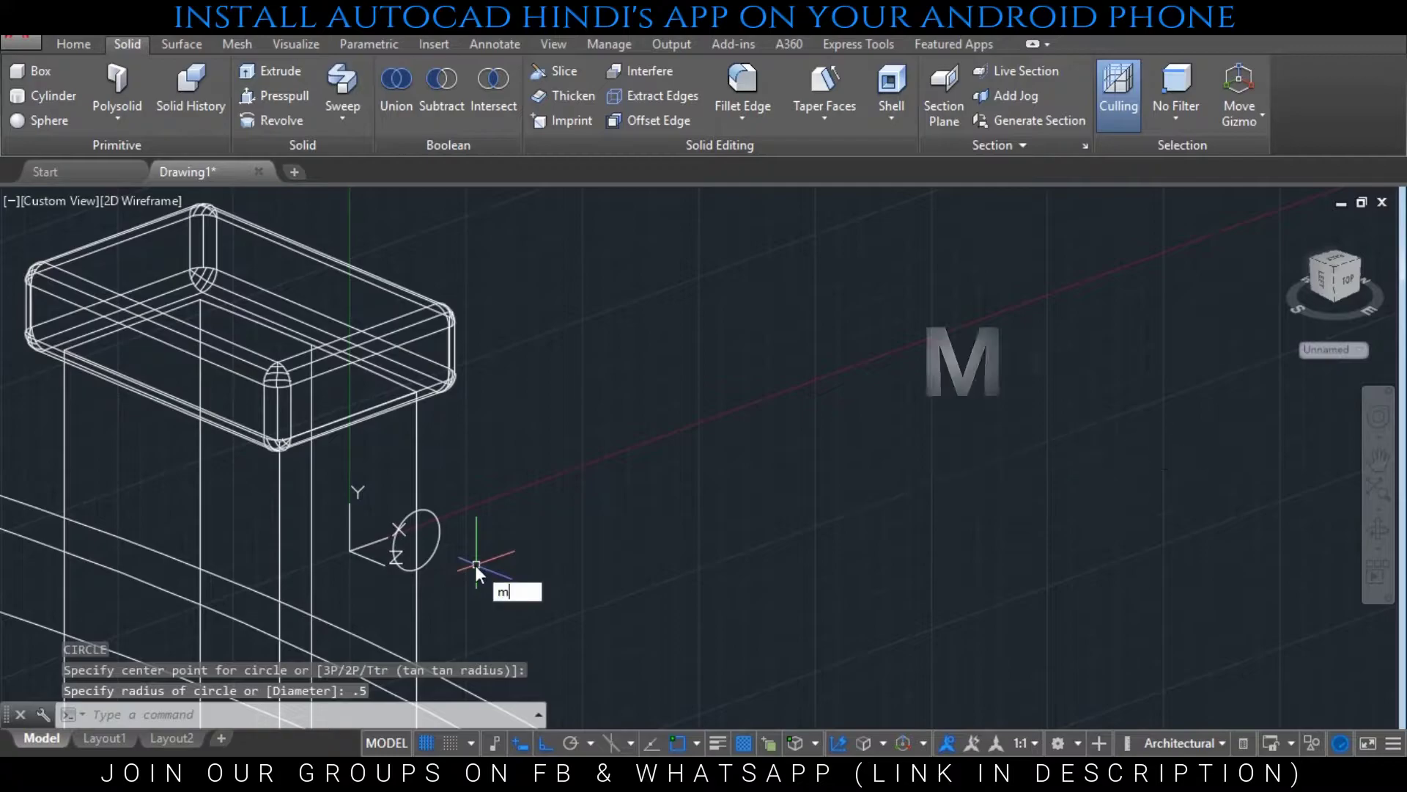
Nudge the small circle slightly into its final position
{"action": "key", "text": "Return"}
{"action": "left_click", "coordinate": [436, 559]}
{"action": "key", "text": "Return"}
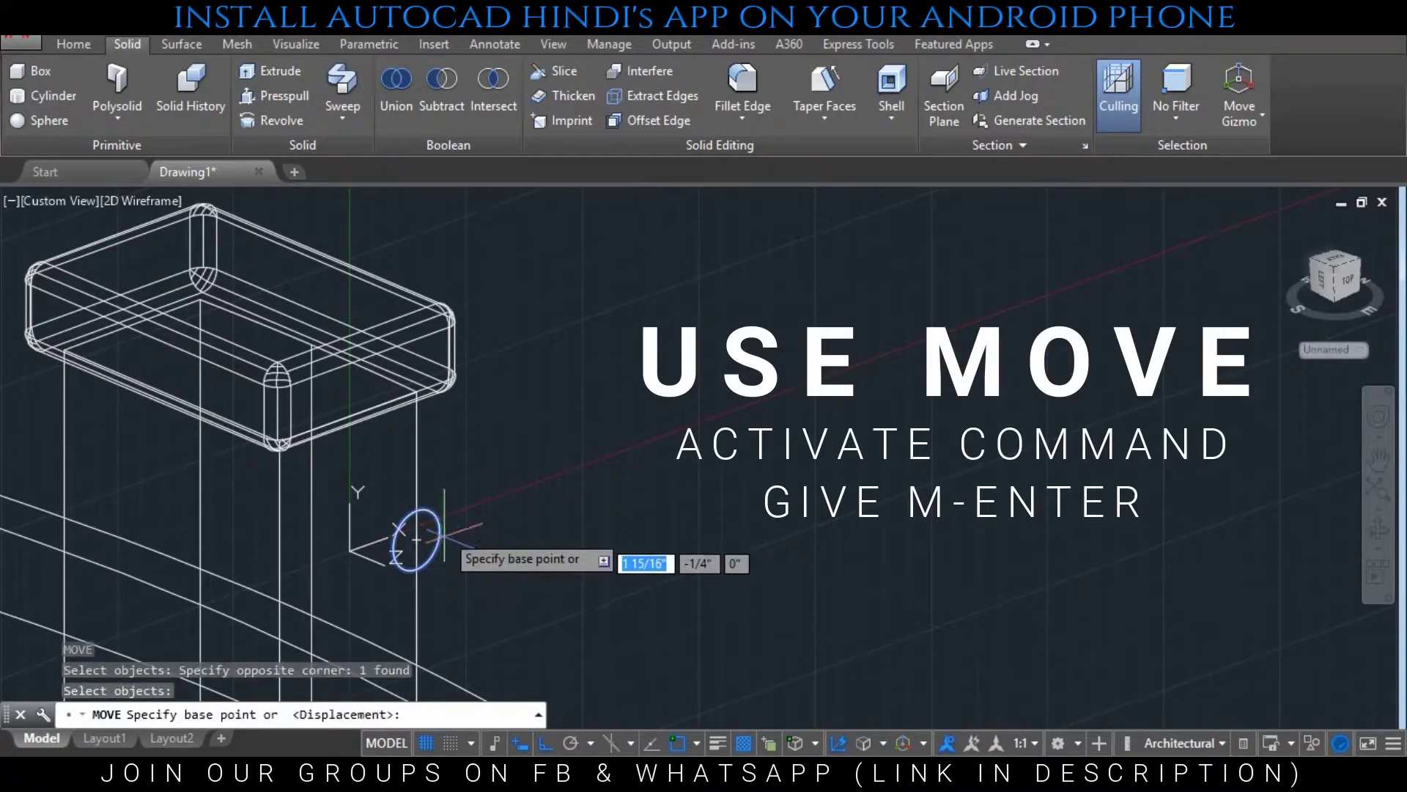
{"action": "left_click", "coordinate": [415, 541]}
{"action": "left_click", "coordinate": [415, 546]}
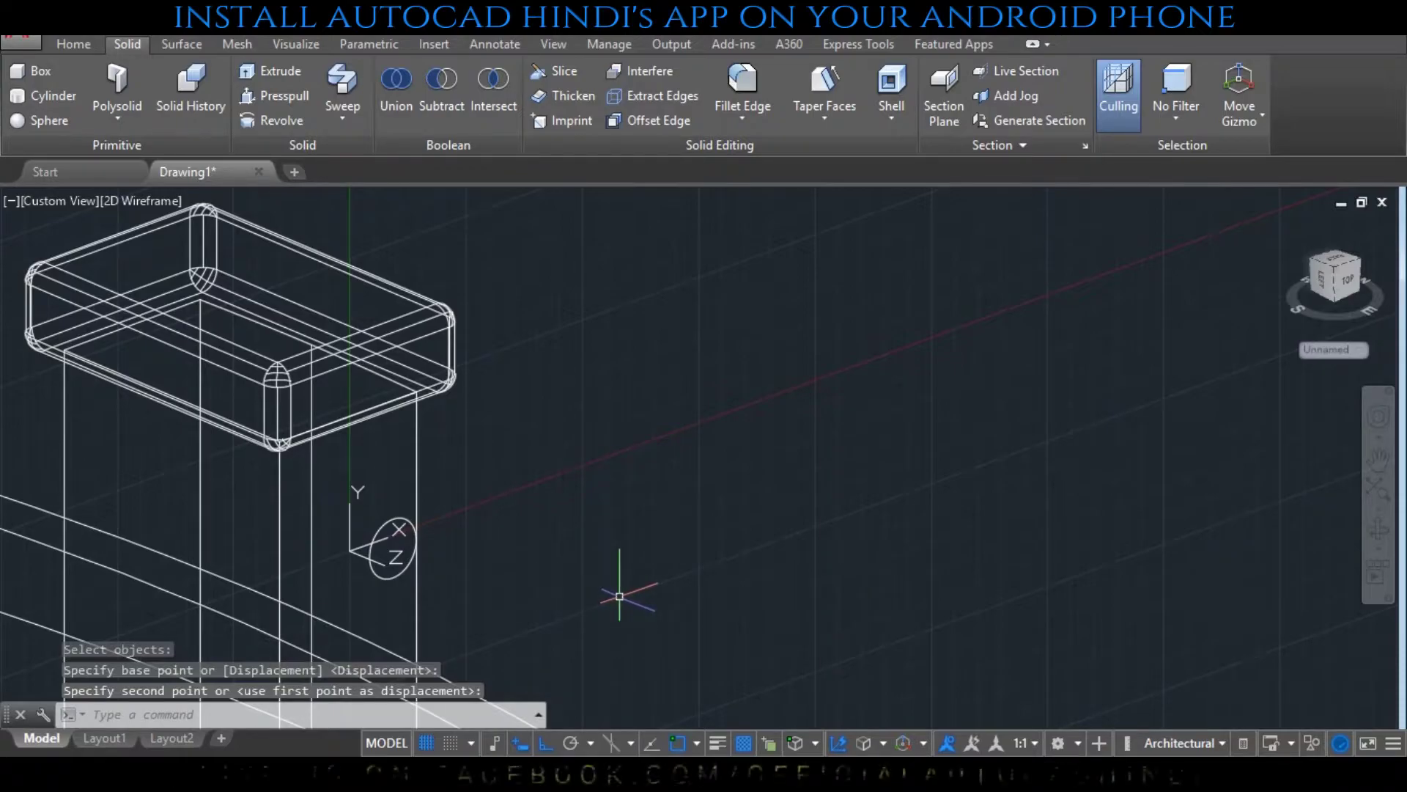
{"action": "scroll", "coordinate": [620, 596], "scroll_direction": "down", "scroll_amount": 2}
{"action": "middle_click_drag", "start_coordinate": [620, 596], "coordinate": [602, 352]}
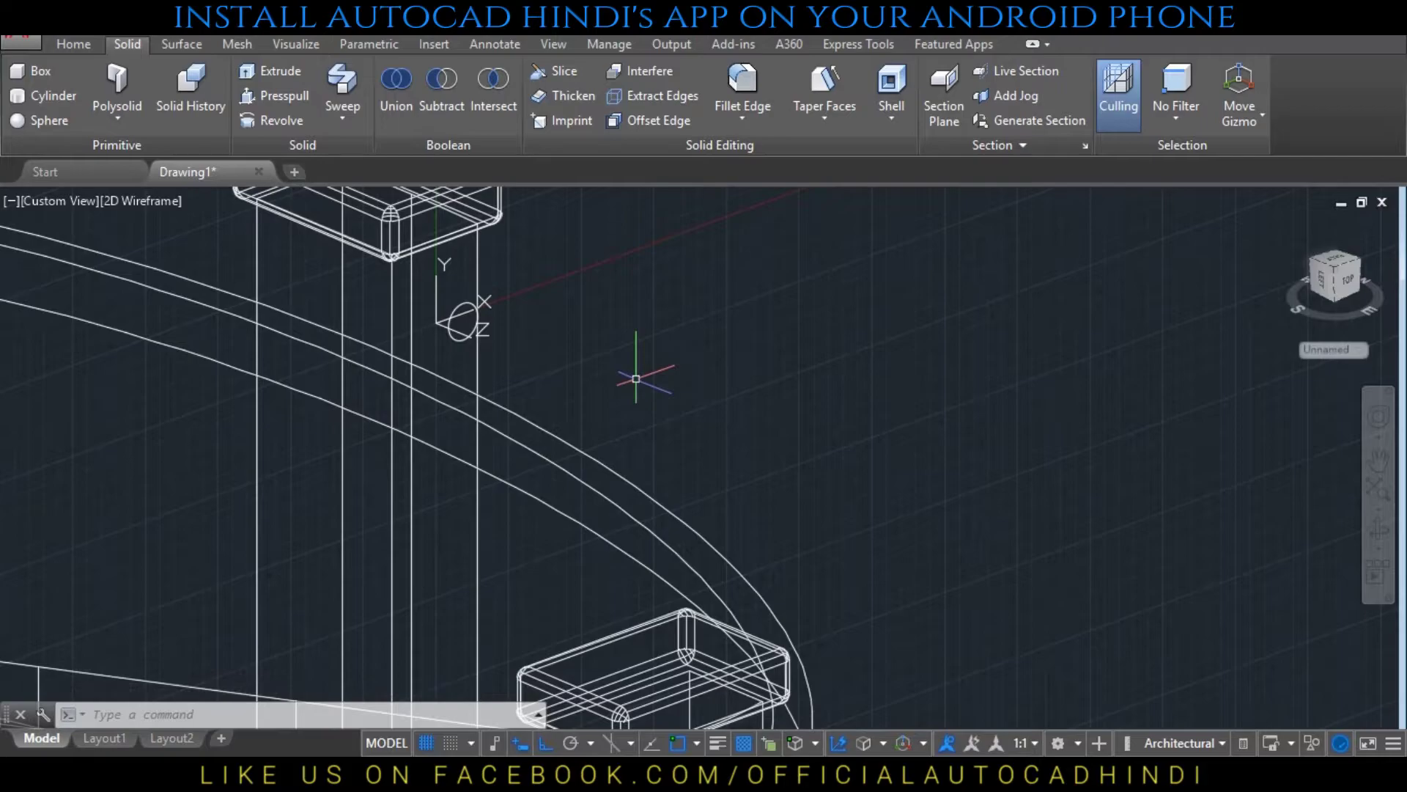
Draw a guide line from the circle's centre diagonally to the opposite post's corner
{"action": "type", "text": "l"}
{"action": "key", "text": "Return"}
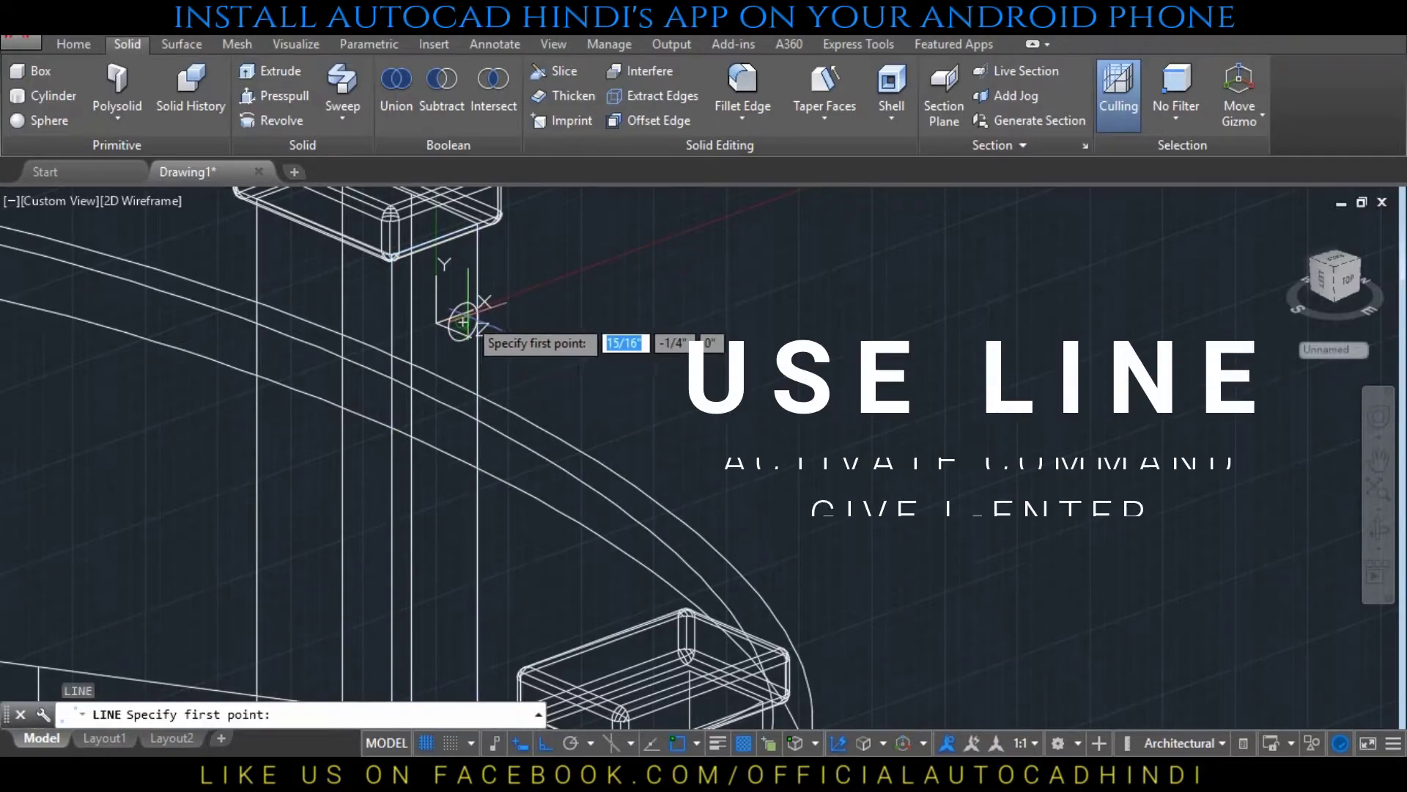
{"action": "left_click", "coordinate": [478, 317]}
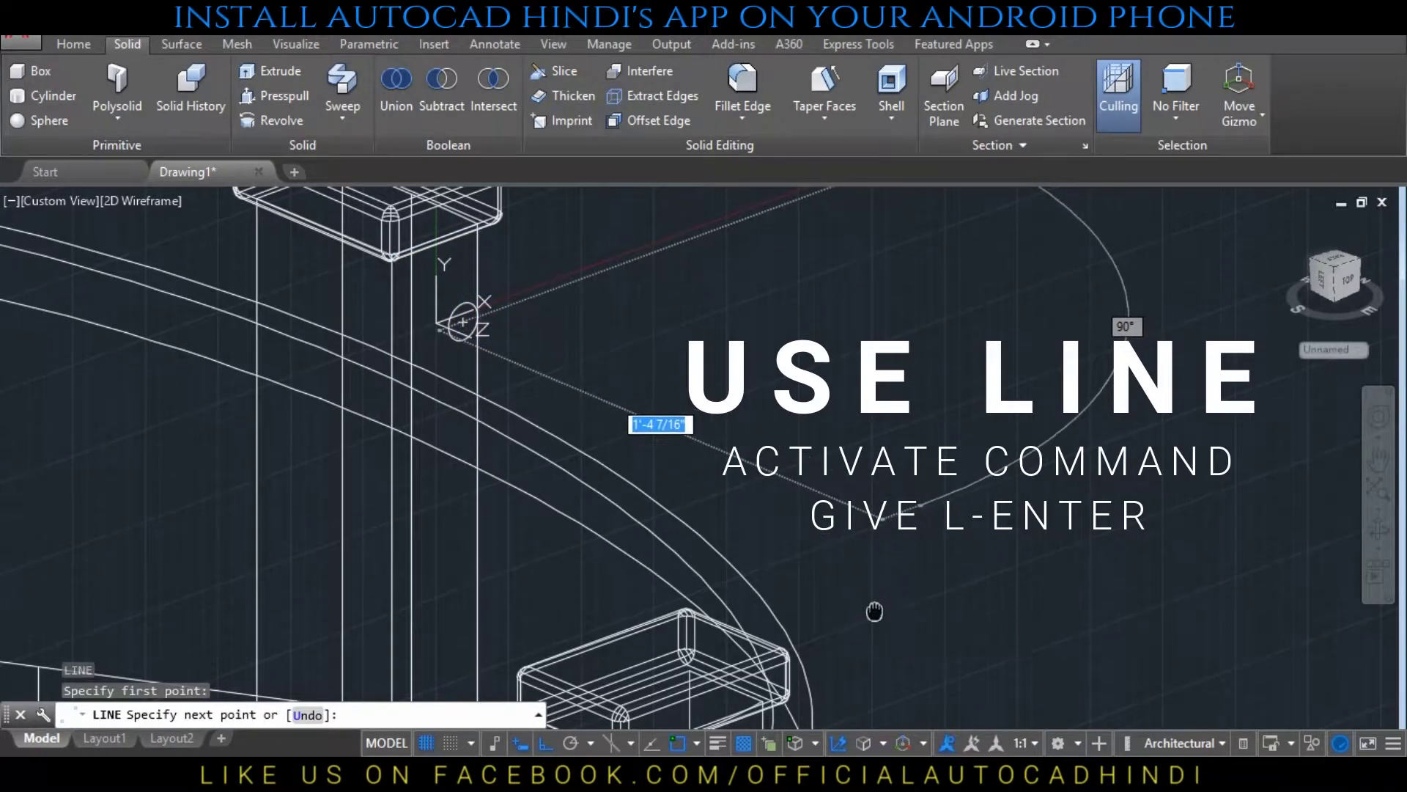
{"action": "middle_click_drag", "start_coordinate": [873, 606], "coordinate": [918, 373]}
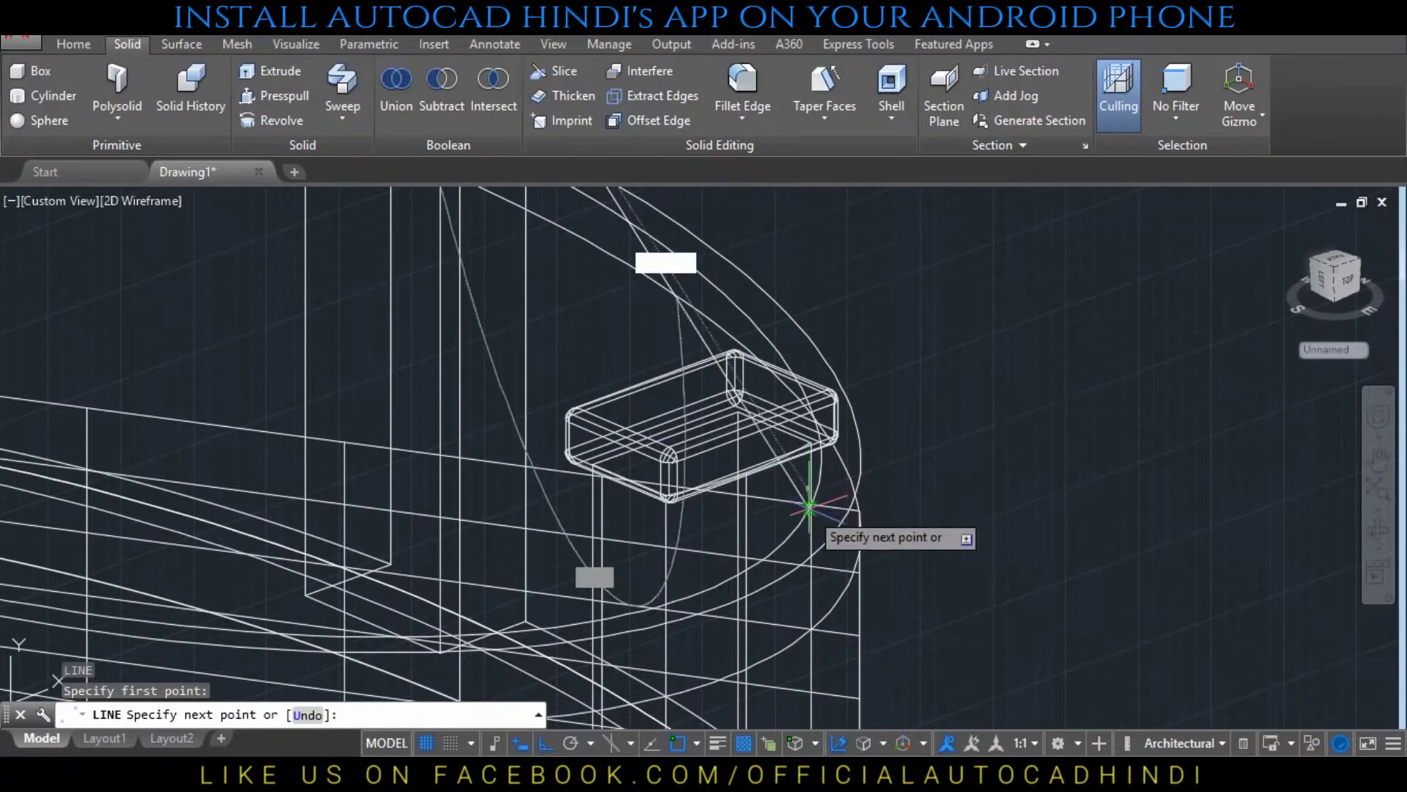
{"action": "left_click", "coordinate": [811, 538]}
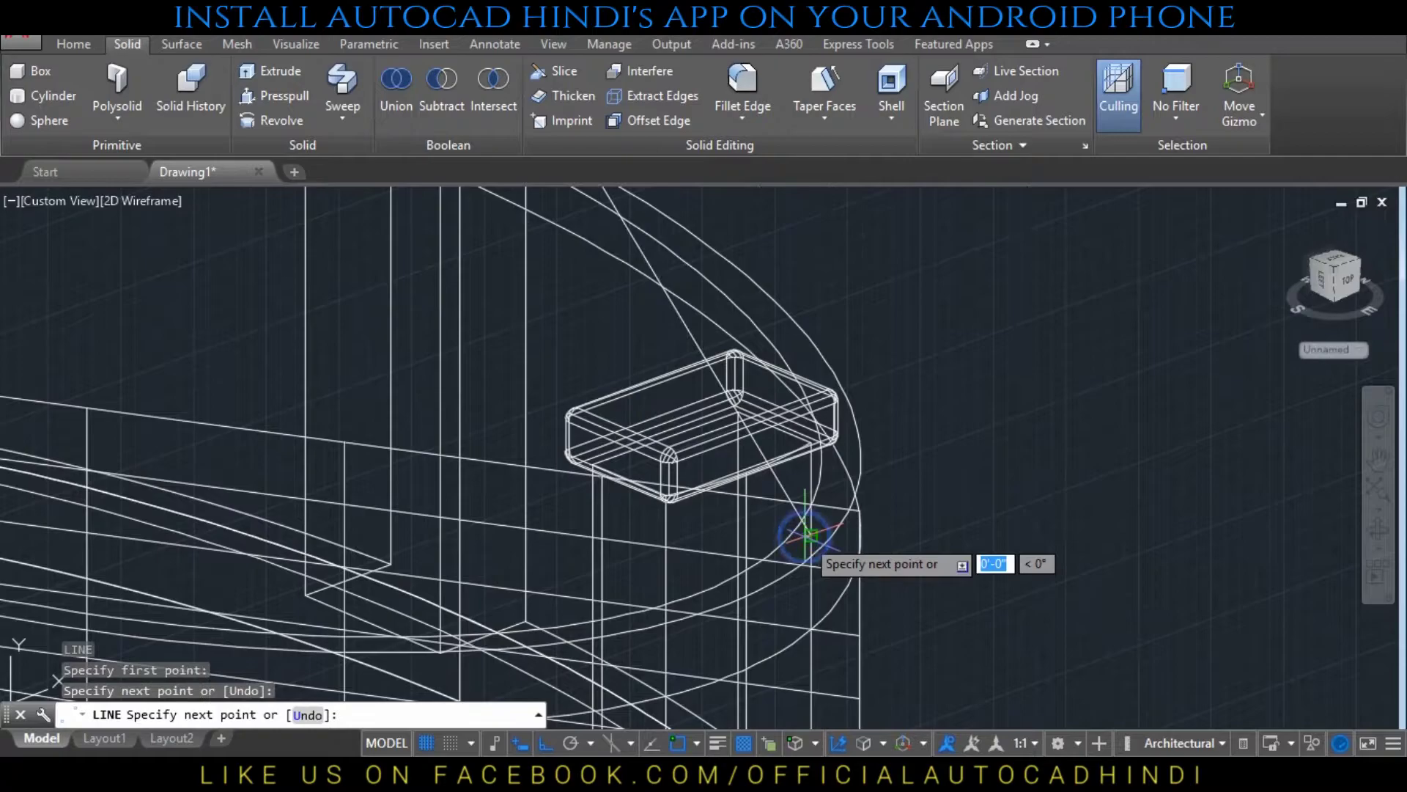
{"action": "key", "text": "Escape"}
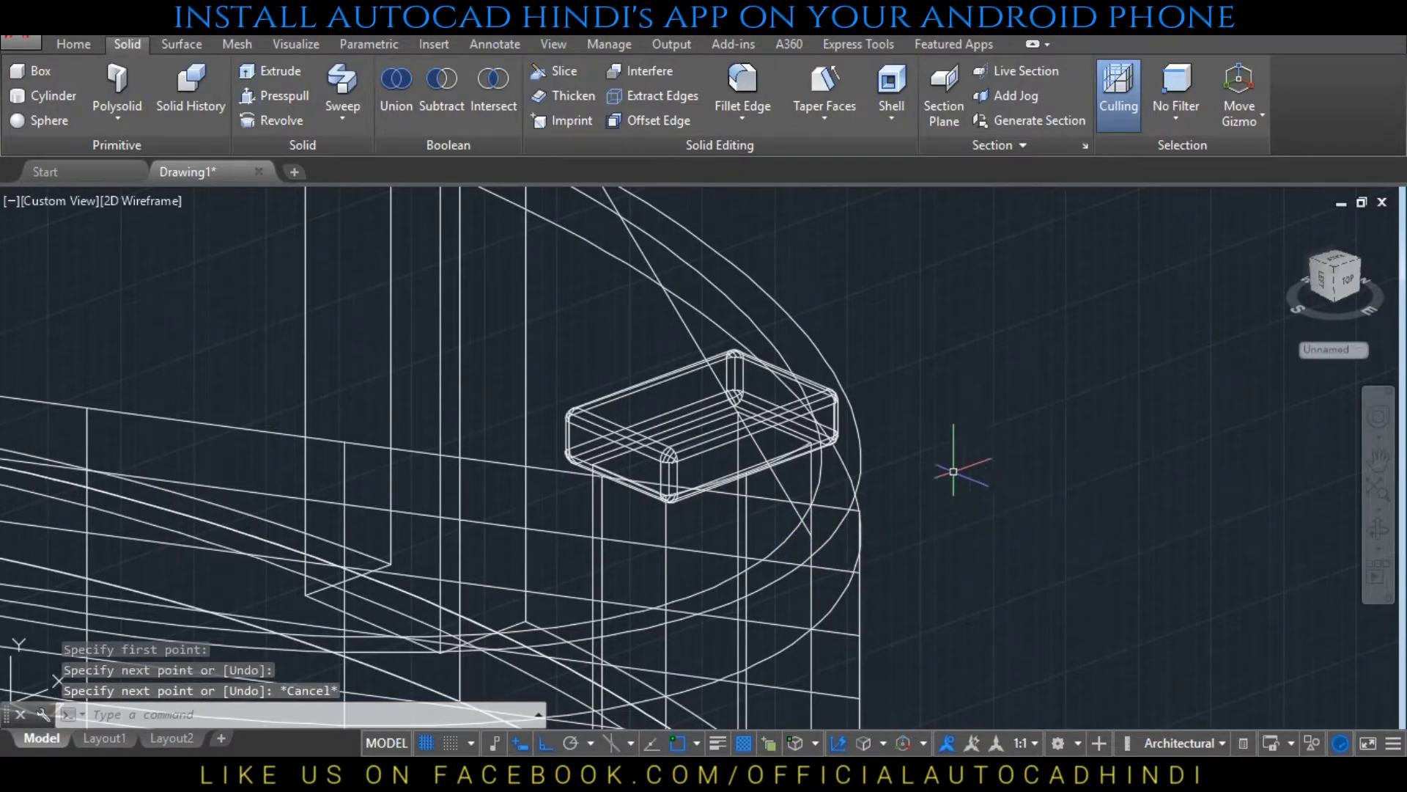
{"action": "middle_click_drag", "start_coordinate": [953, 472], "coordinate": [955, 485]}
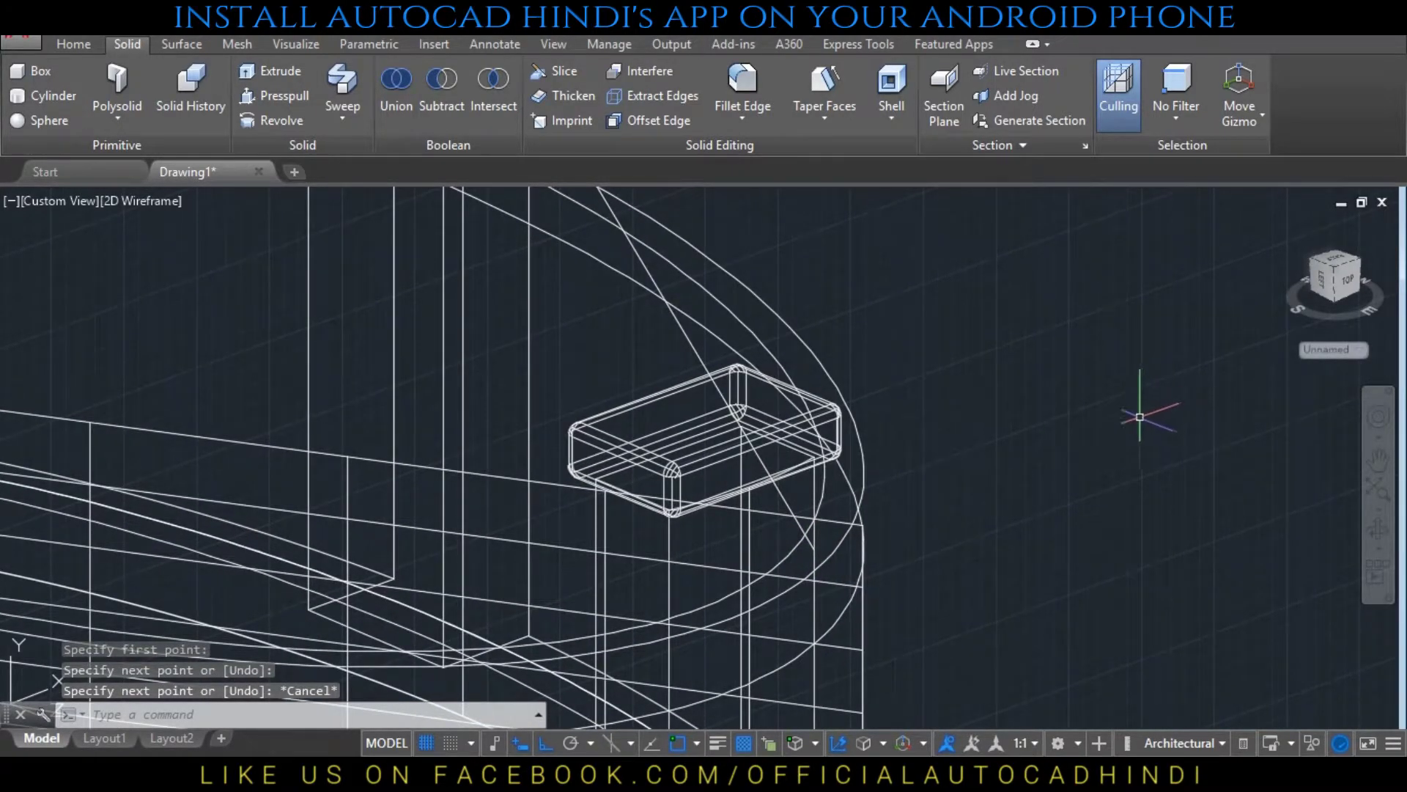
{"action": "mouse_move", "coordinate": [1140, 417]}
{"action": "middle_mouse_down", "text": "shift"}
{"action": "mouse_move", "coordinate": [1000, 422]}
{"action": "mouse_move", "coordinate": [1084, 503]}
{"action": "mouse_move", "coordinate": [644, 521]}
{"action": "middle_mouse_up", "text": "shift"}
{"action": "type", "text": "E"}
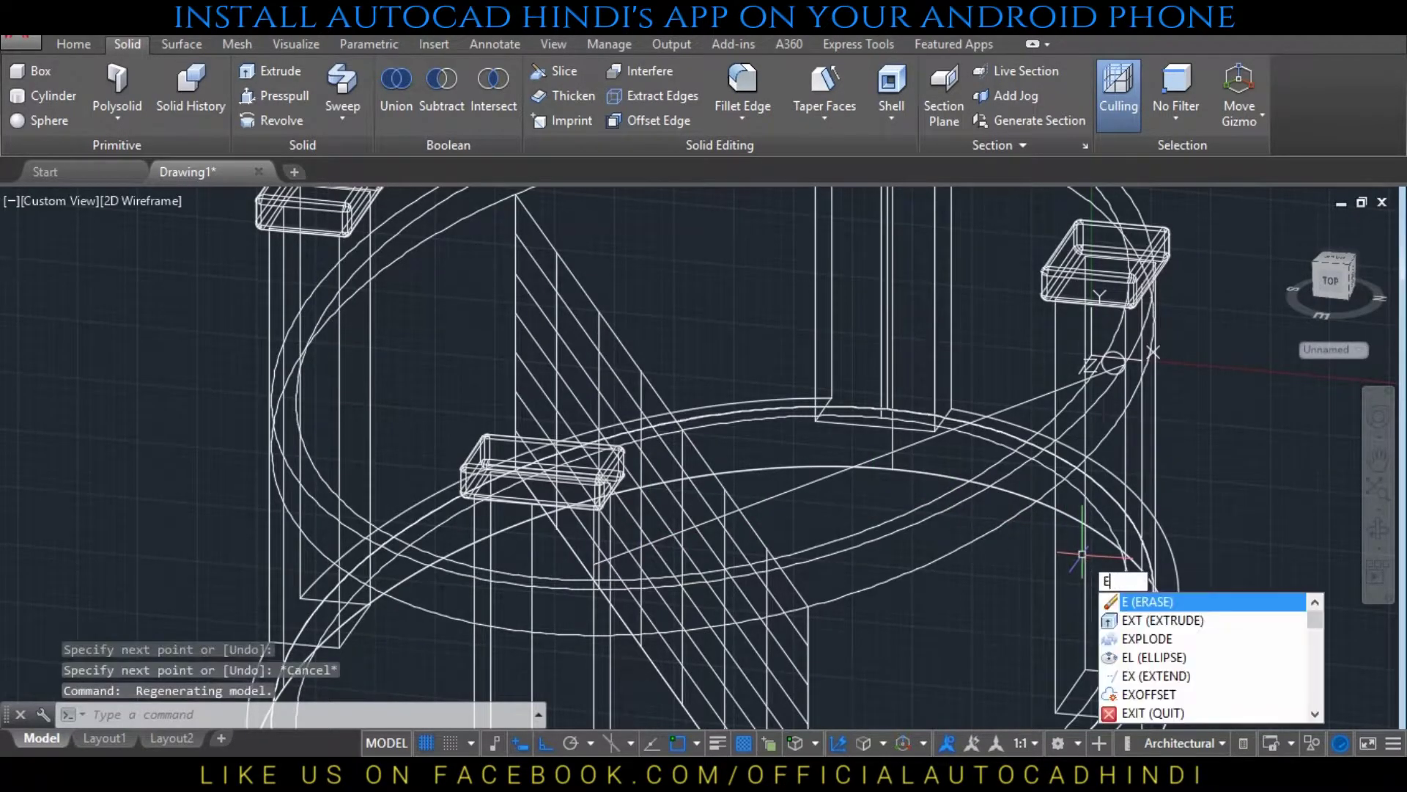
Extrude the 0.5-radius circle along the diagonal line to form a round brace rod
{"action": "type", "text": "x"}
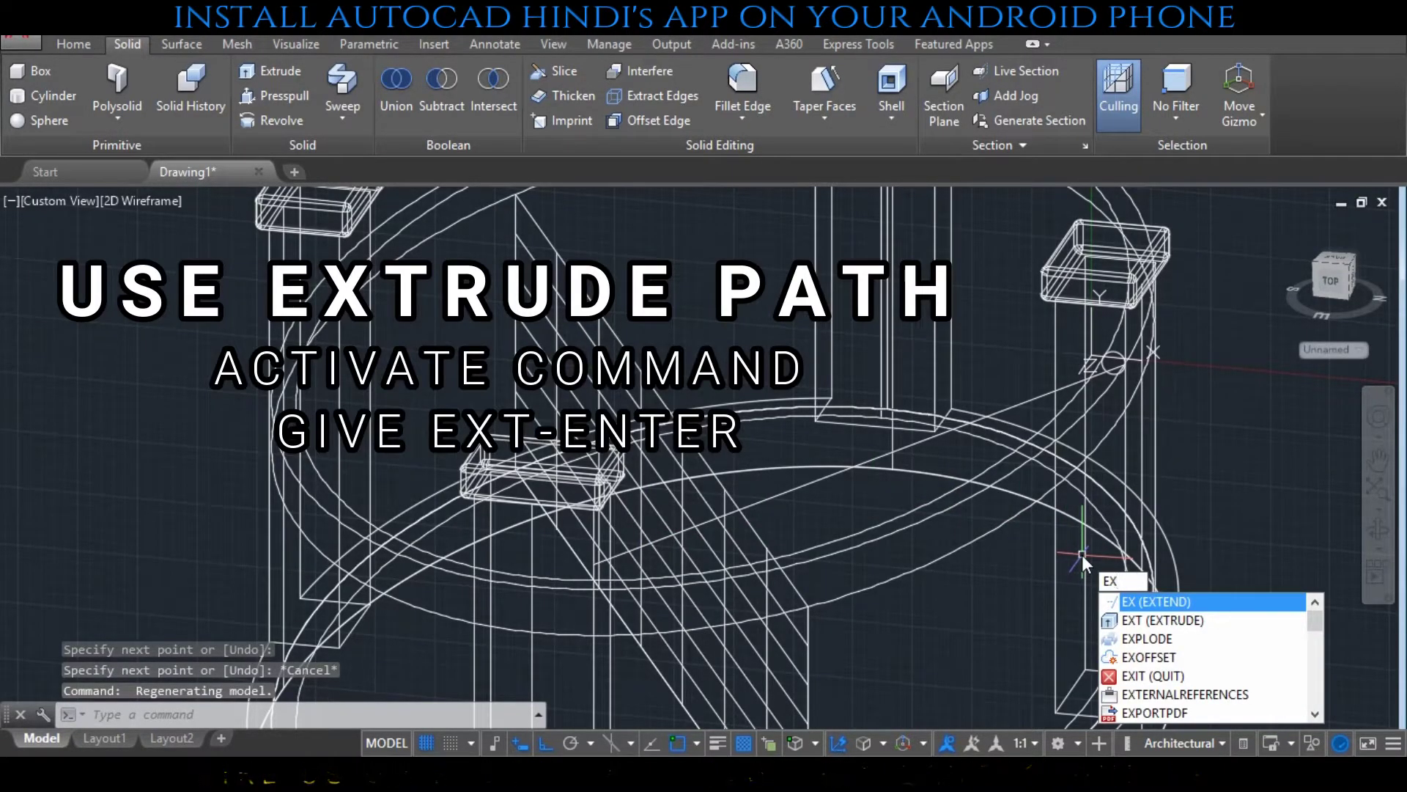
{"action": "type", "text": "t"}
{"action": "key", "text": "Return"}
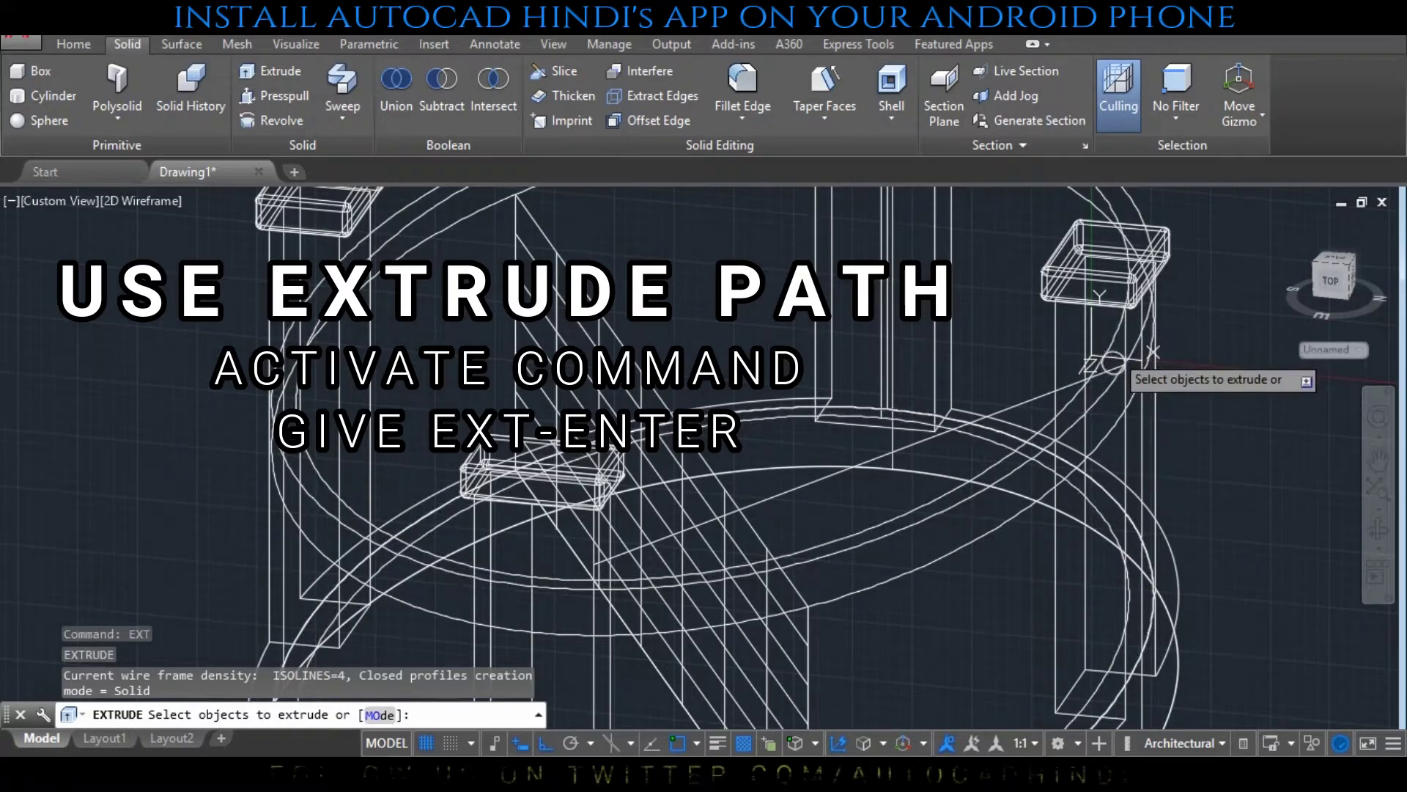
{"action": "left_click", "coordinate": [1113, 359]}
{"action": "key", "text": "Return"}
{"action": "type", "text": "p"}
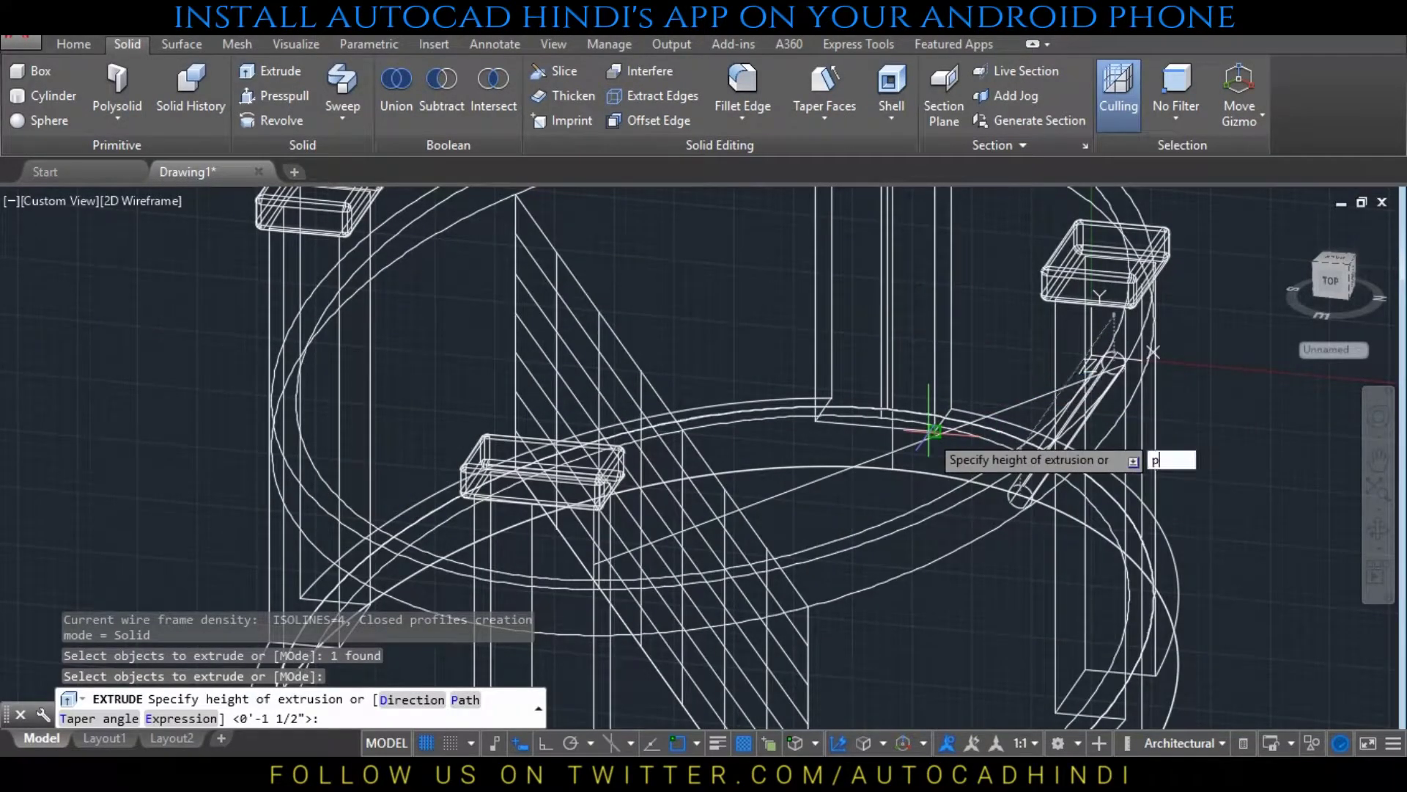
{"action": "key", "text": "Return"}
{"action": "left_click", "coordinate": [907, 447]}
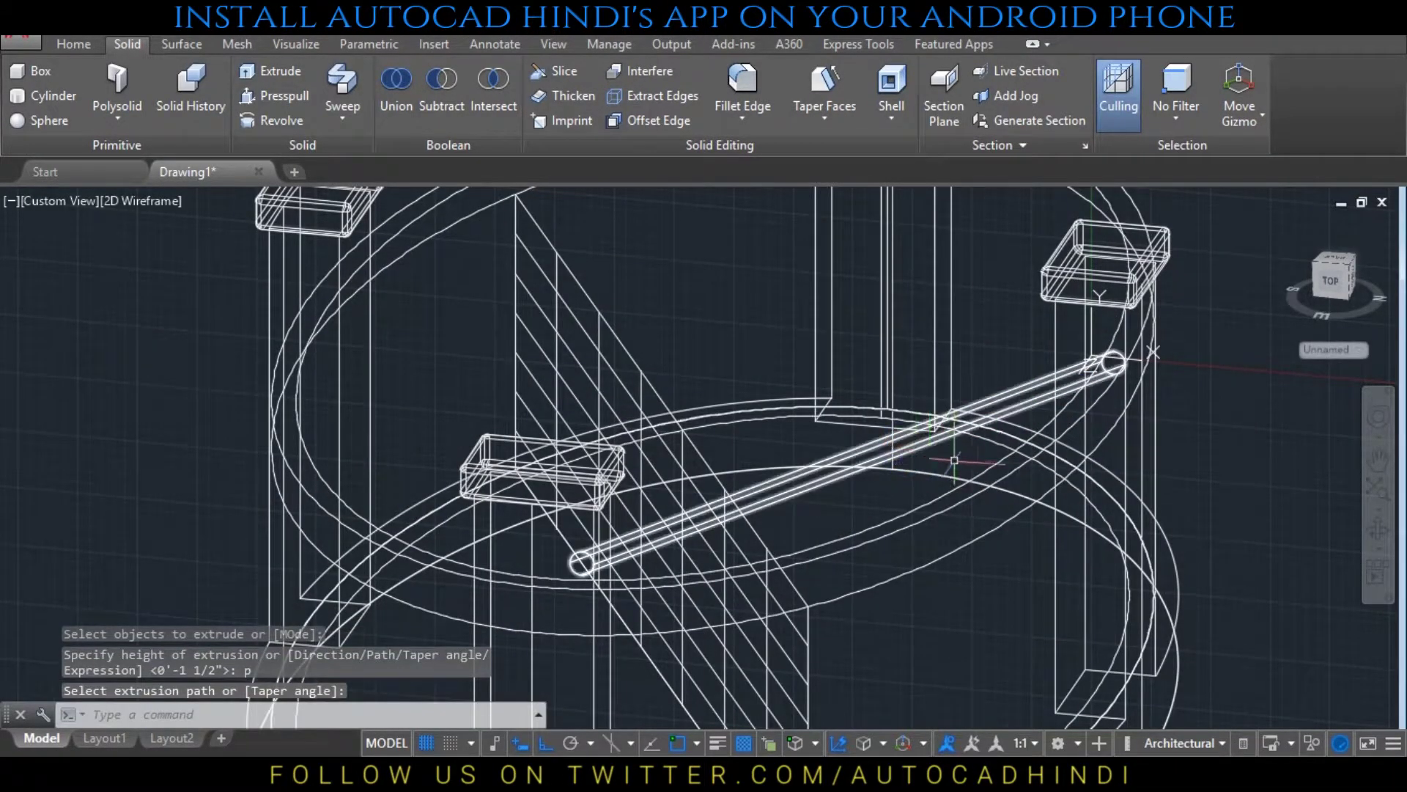
{"action": "middle_click_drag", "start_coordinate": [903, 487], "coordinate": [829, 395], "text": "shift"}
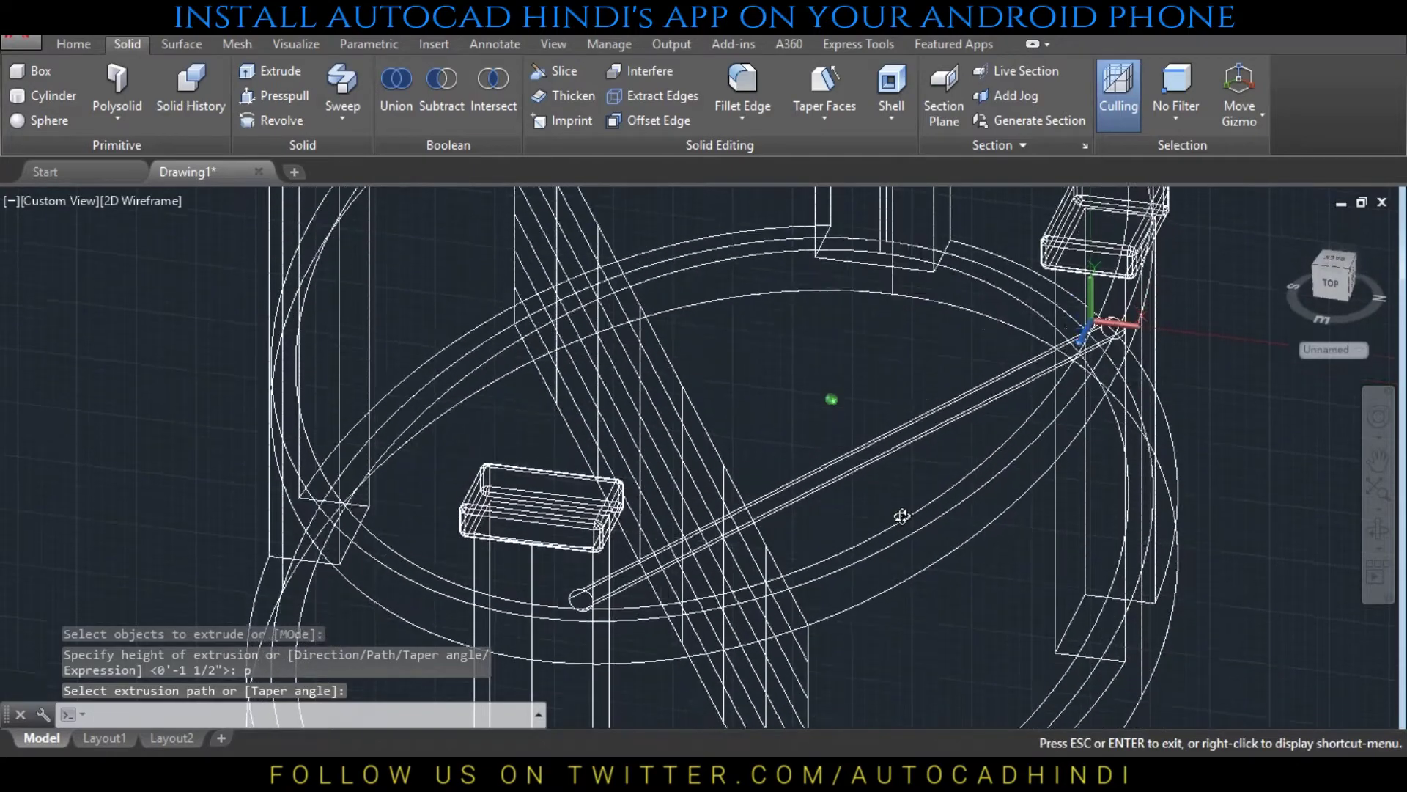
{"action": "key", "text": "Escape"}
{"action": "type", "text": "u"}
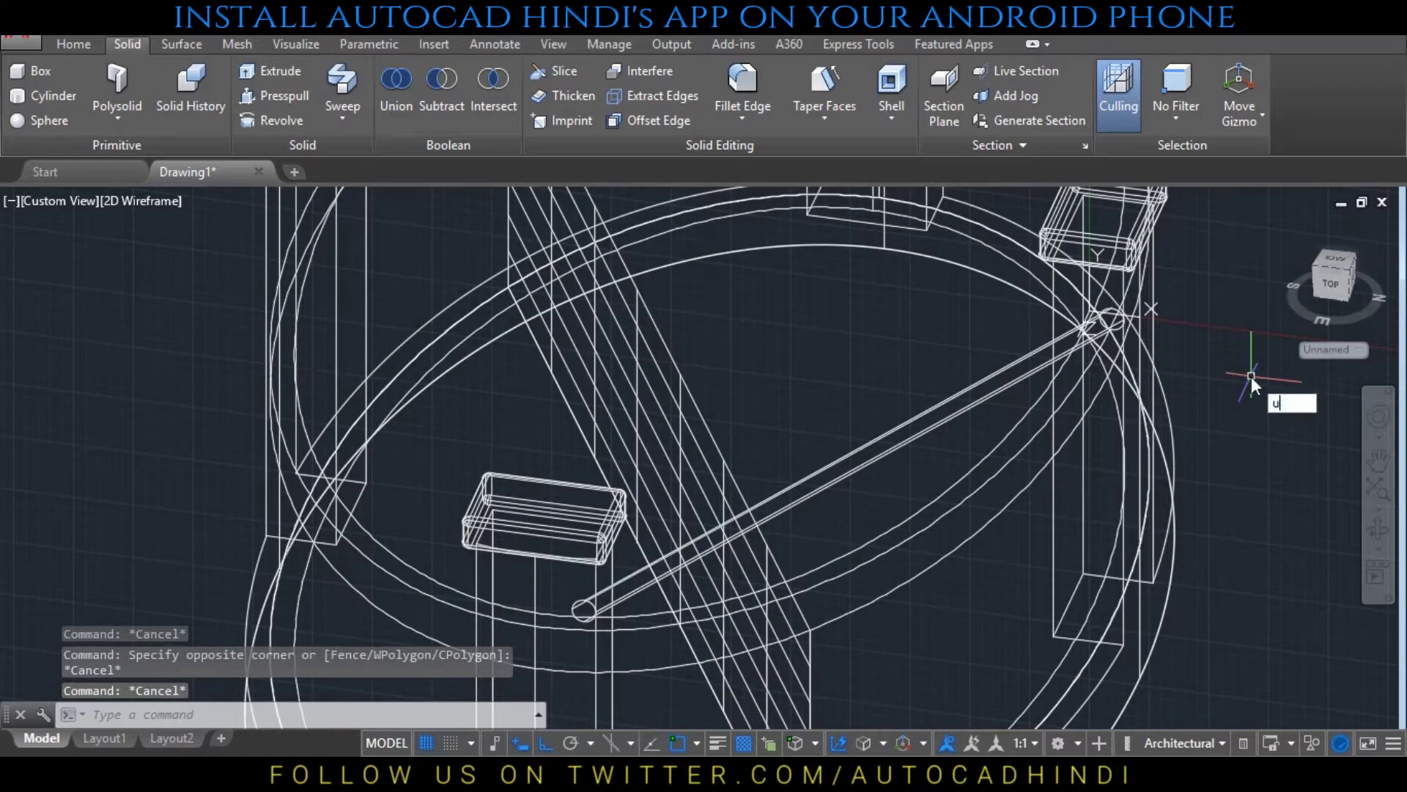
Reset the UCS to World and view the table from the top with the ellipse horizontal
{"action": "type", "text": "cs"}
{"action": "key", "text": "Return"}
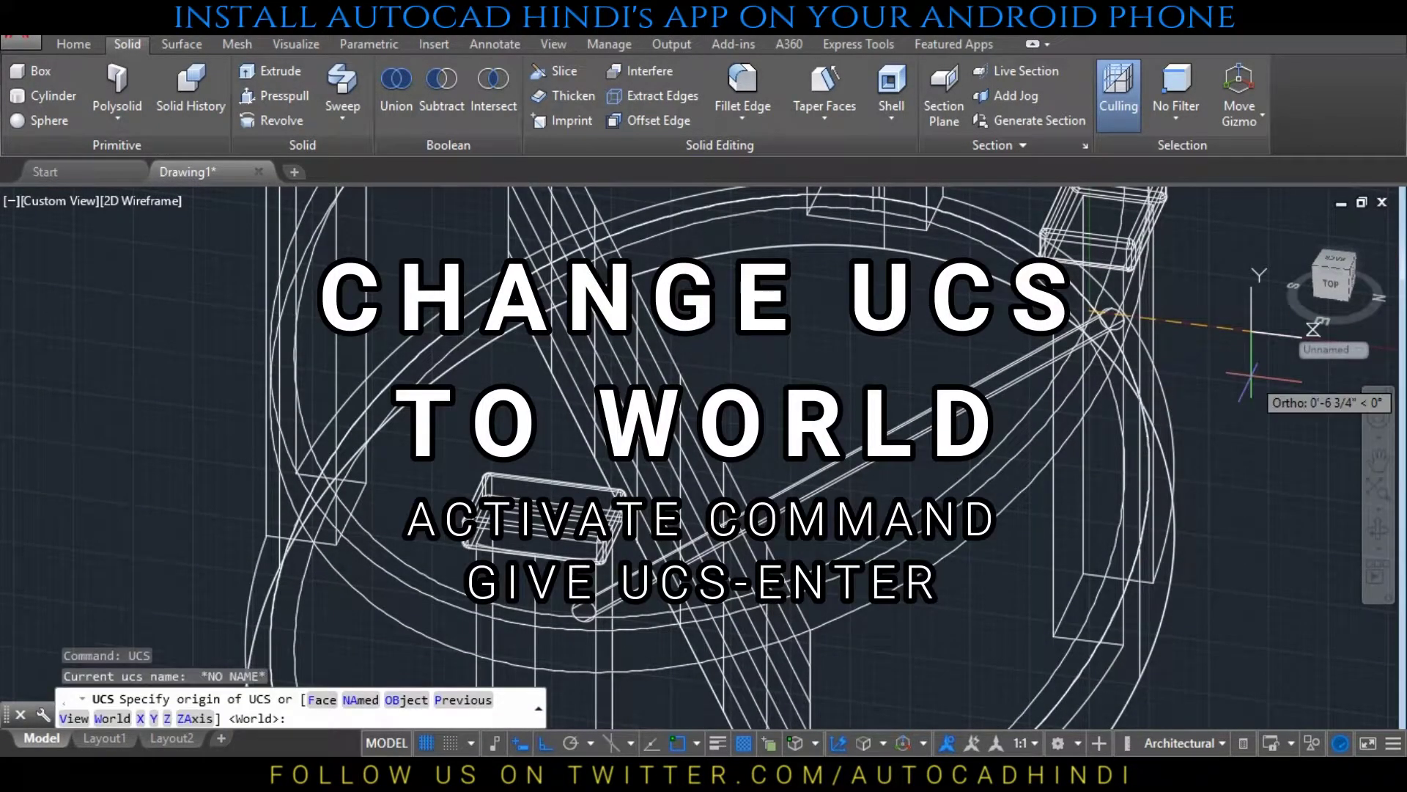
{"action": "type", "text": "w"}
{"action": "key", "text": "Return"}
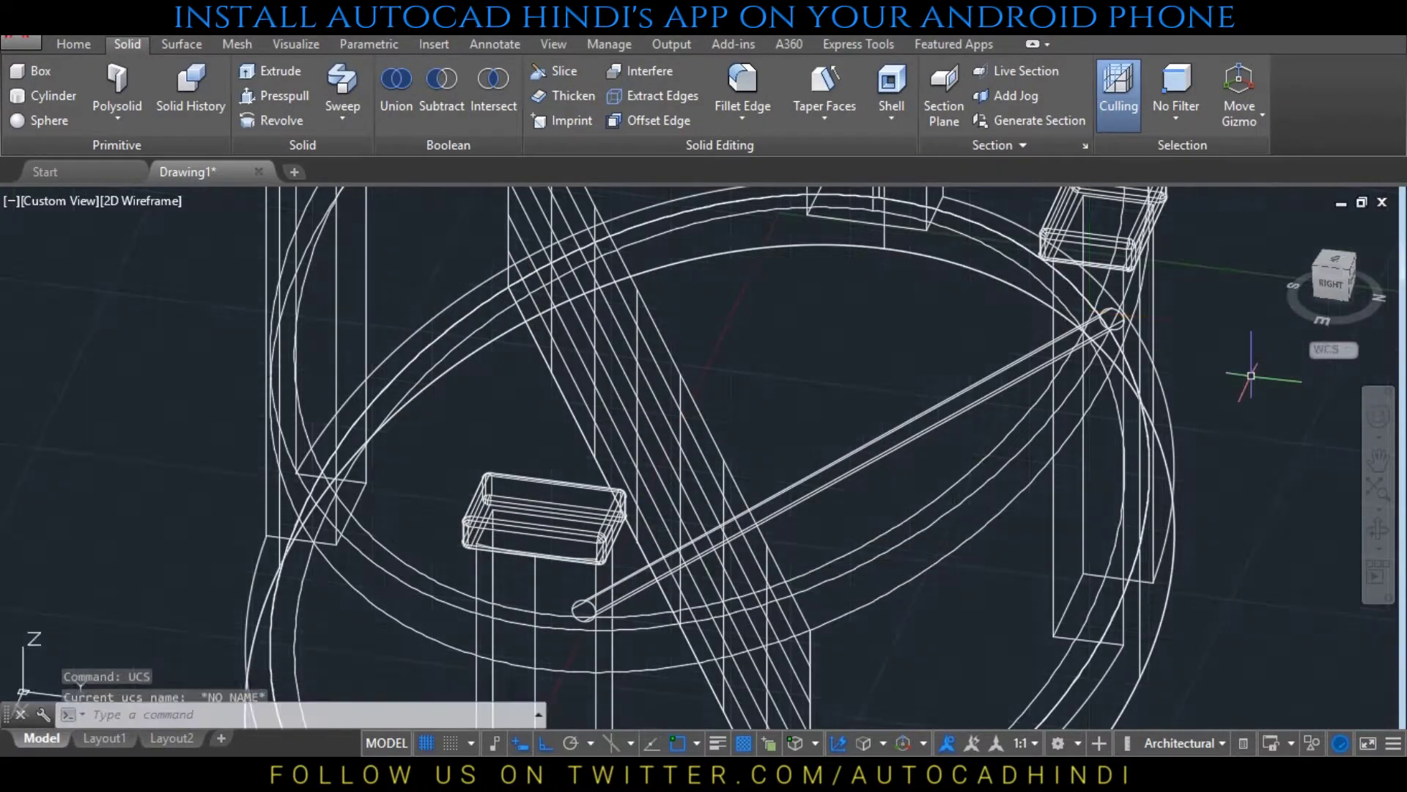
{"action": "left_click", "coordinate": [1333, 262]}
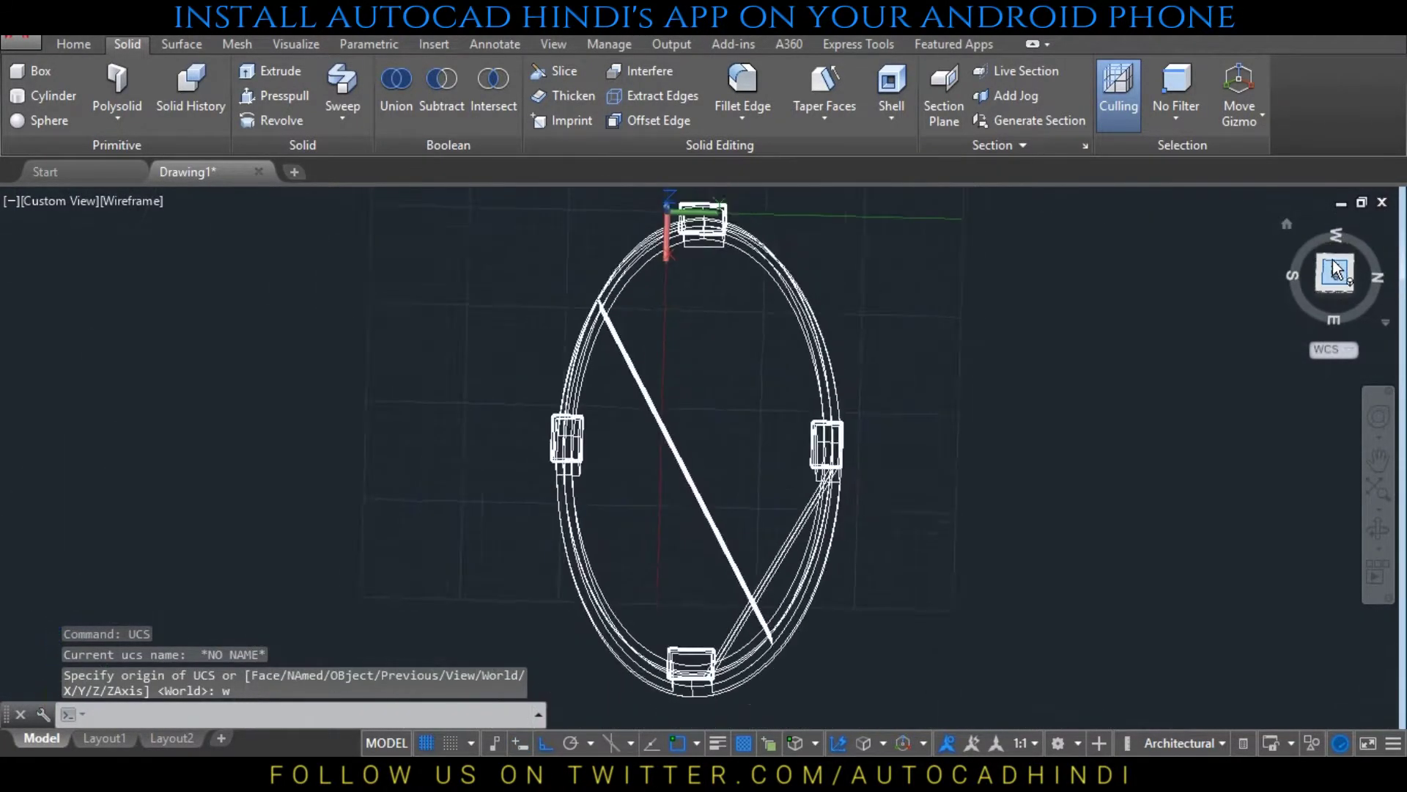
{"action": "left_click", "coordinate": [1367, 218]}
{"action": "type", "text": "a"}
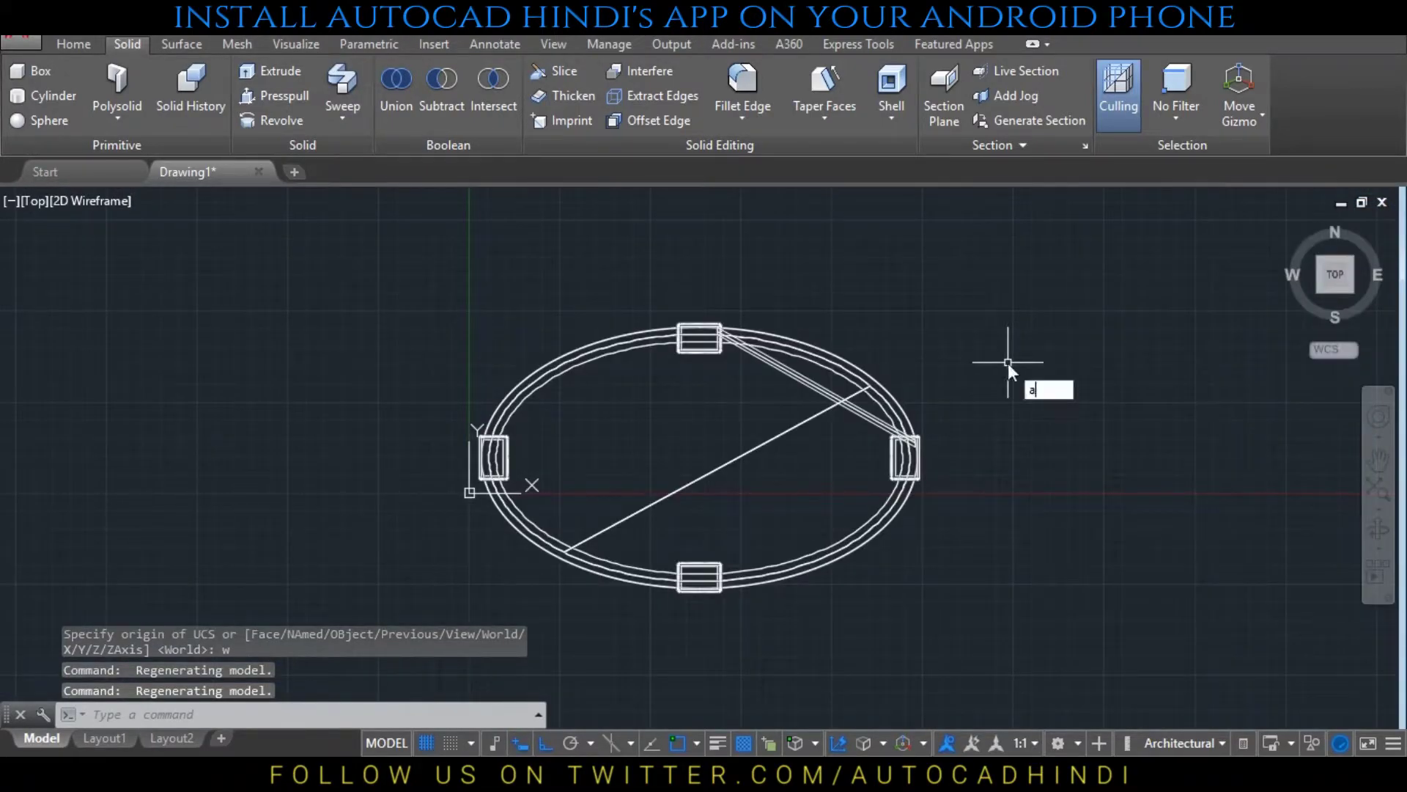
{"action": "type", "text": "r"}
{"action": "key", "text": "Return"}
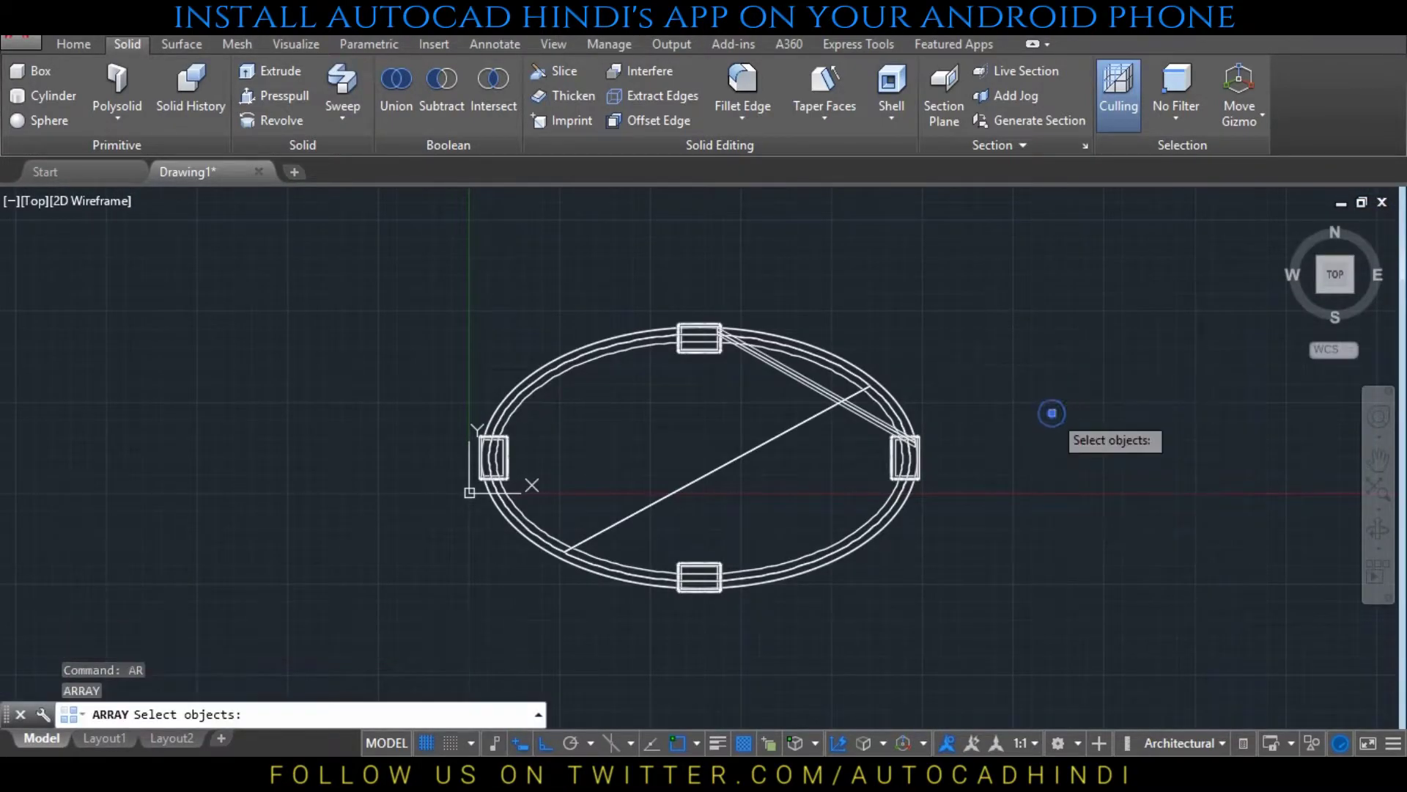
Polar-array the diagonal brace as 2 items about the ellipse centre
{"action": "left_click", "coordinate": [815, 394]}
{"action": "key", "text": "Return"}
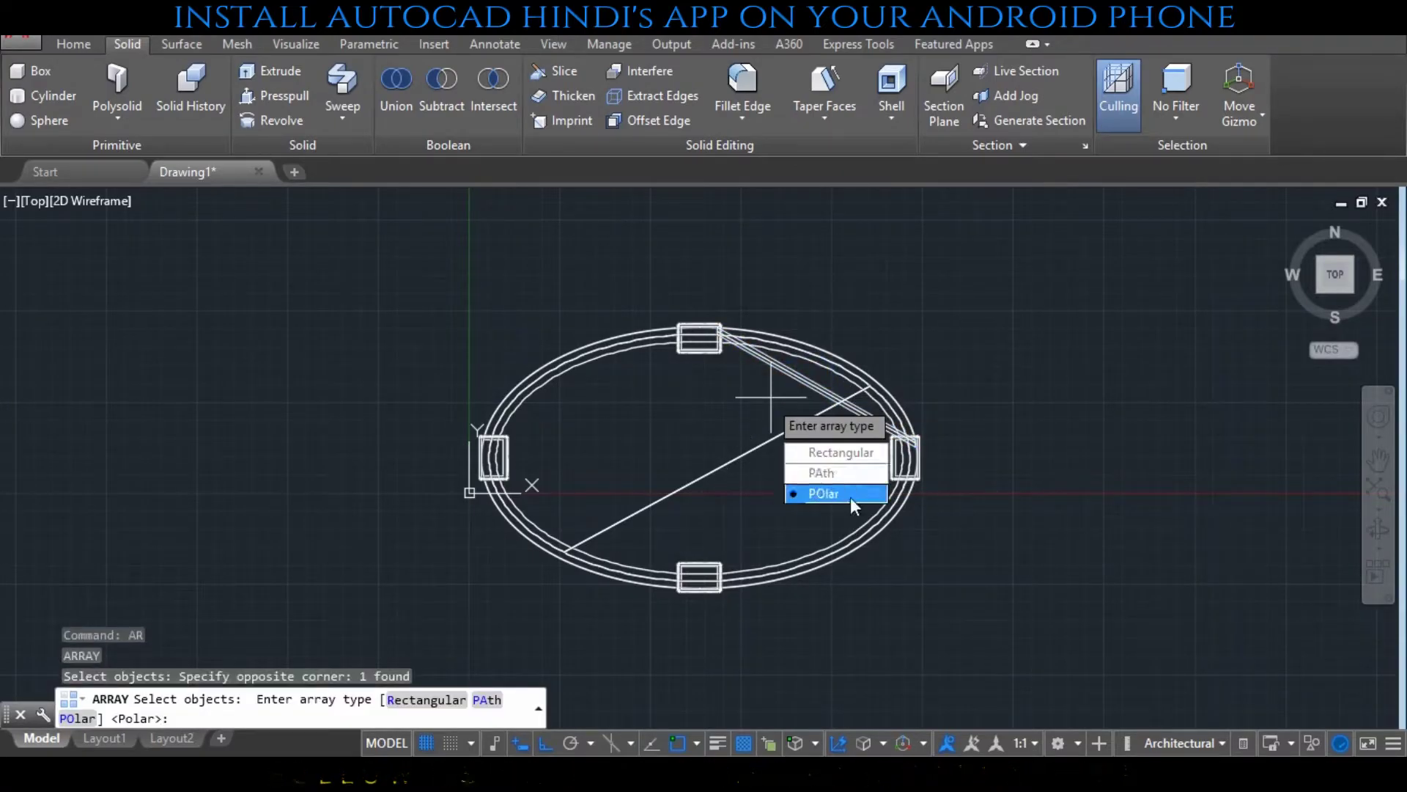
{"action": "left_click", "coordinate": [850, 497]}
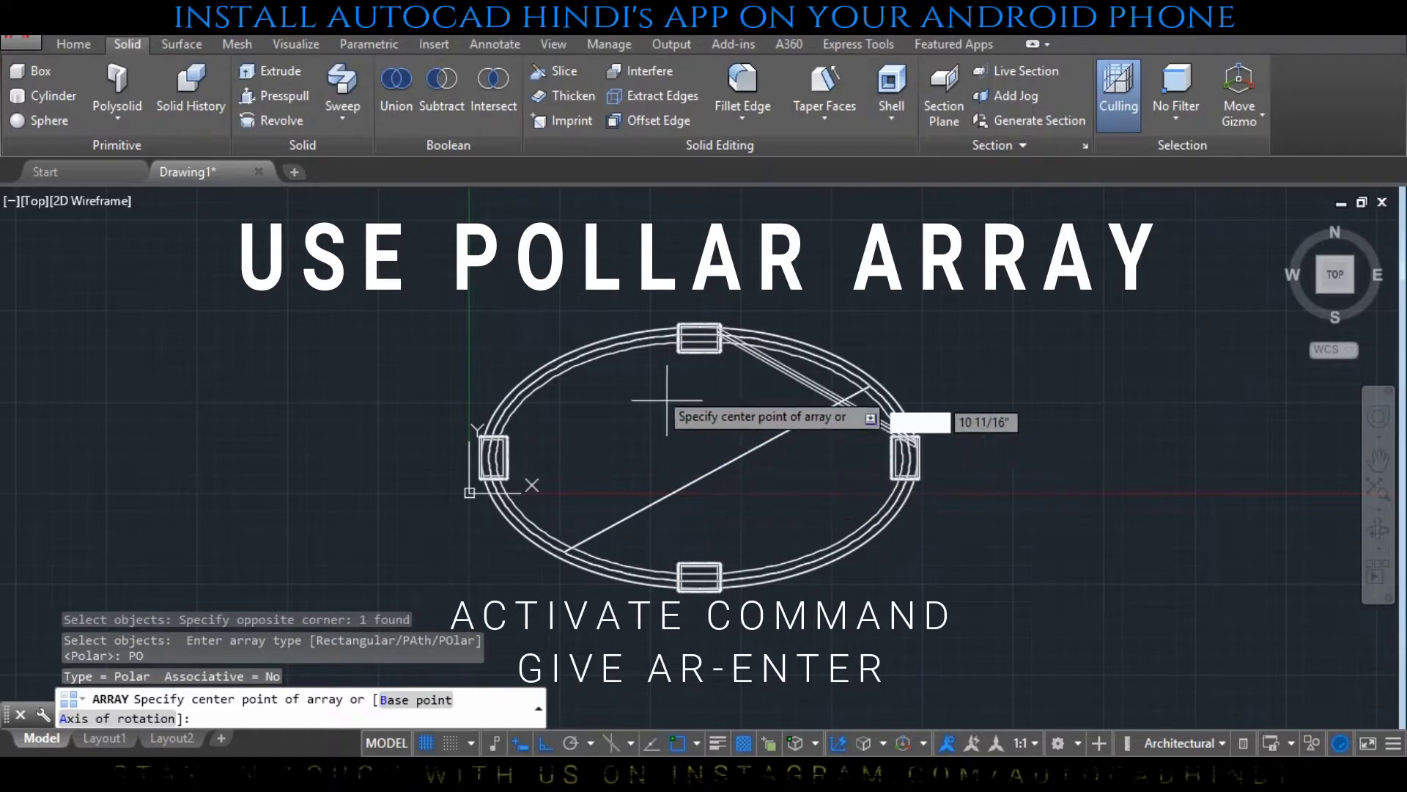
{"action": "left_click", "coordinate": [700, 453]}
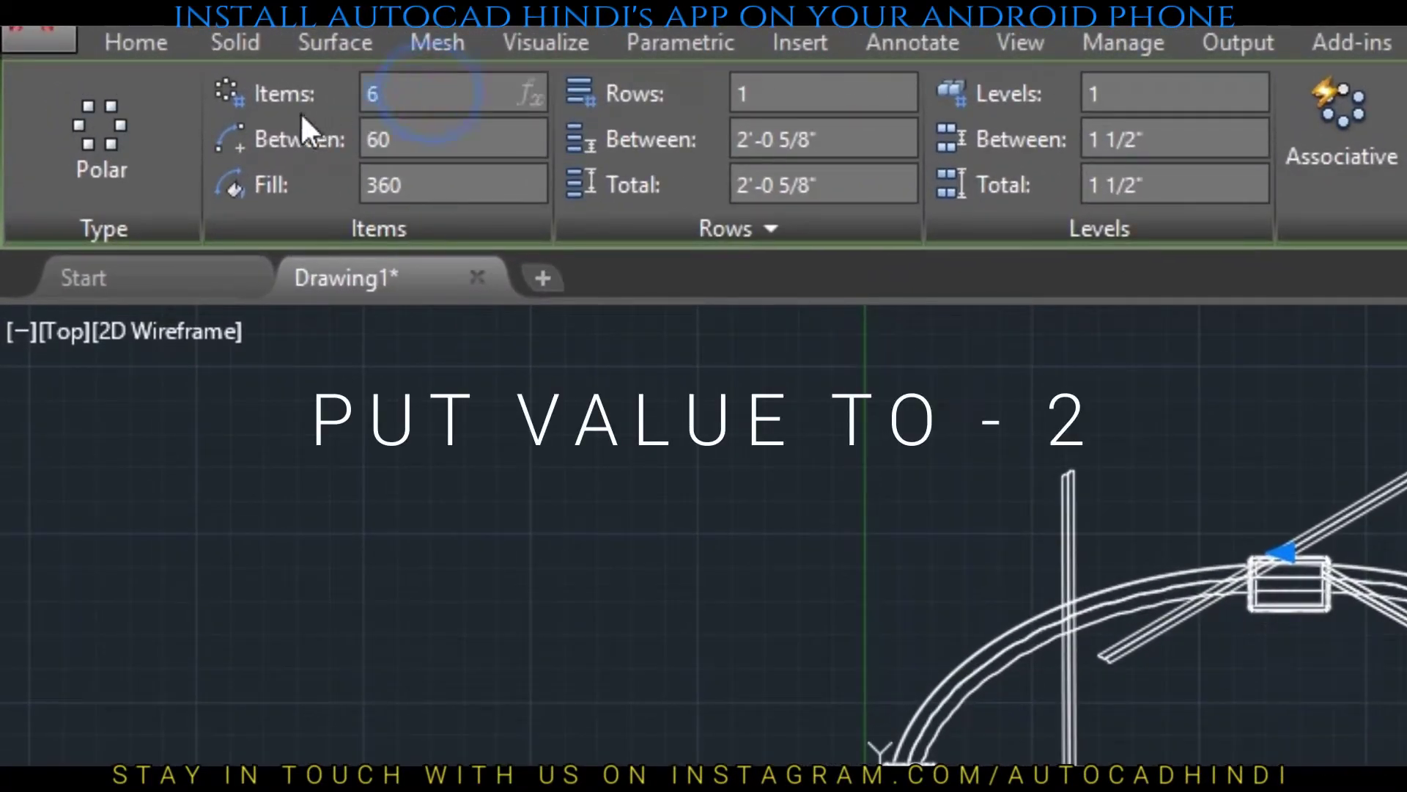
{"action": "type", "text": "2"}
{"action": "key", "text": "Return"}
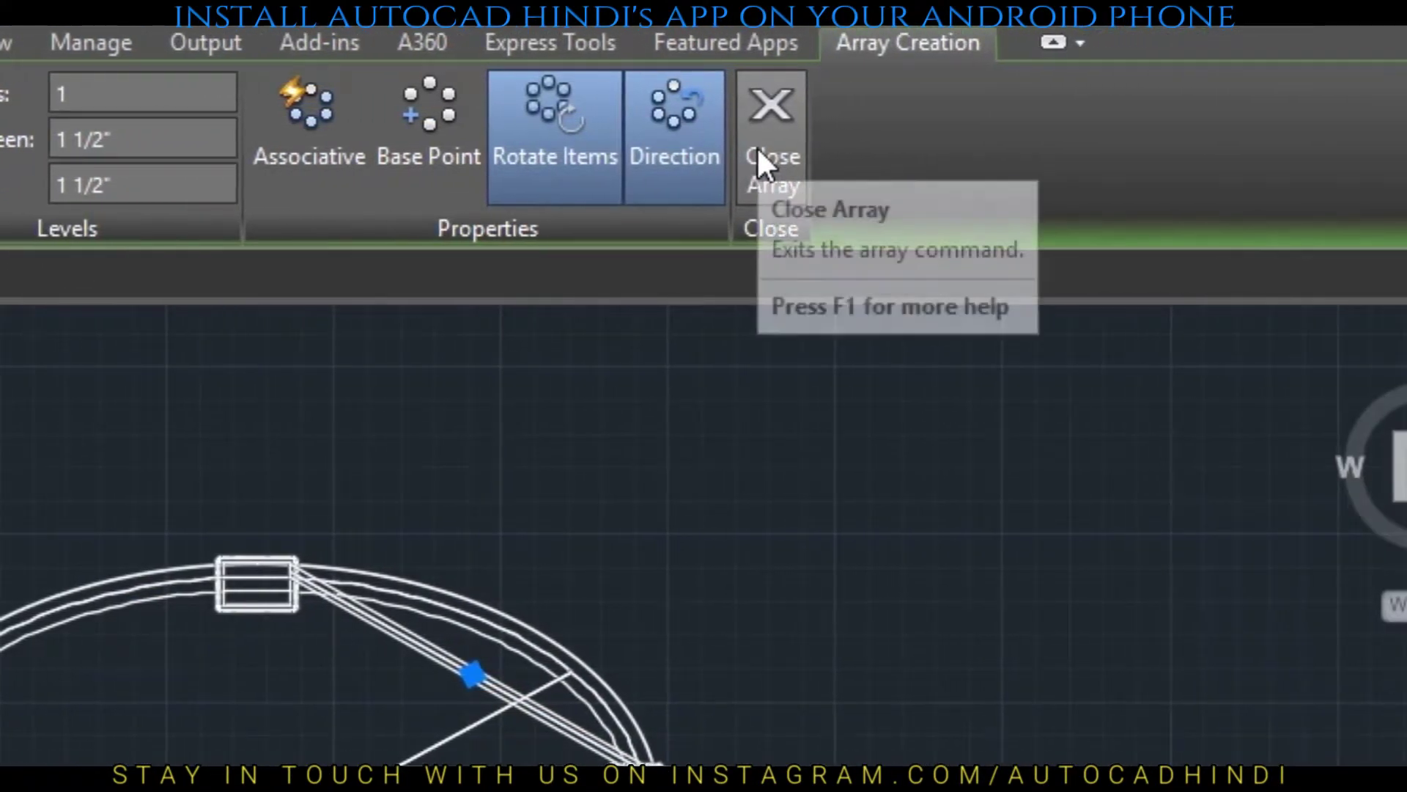
{"action": "left_click", "coordinate": [756, 148]}
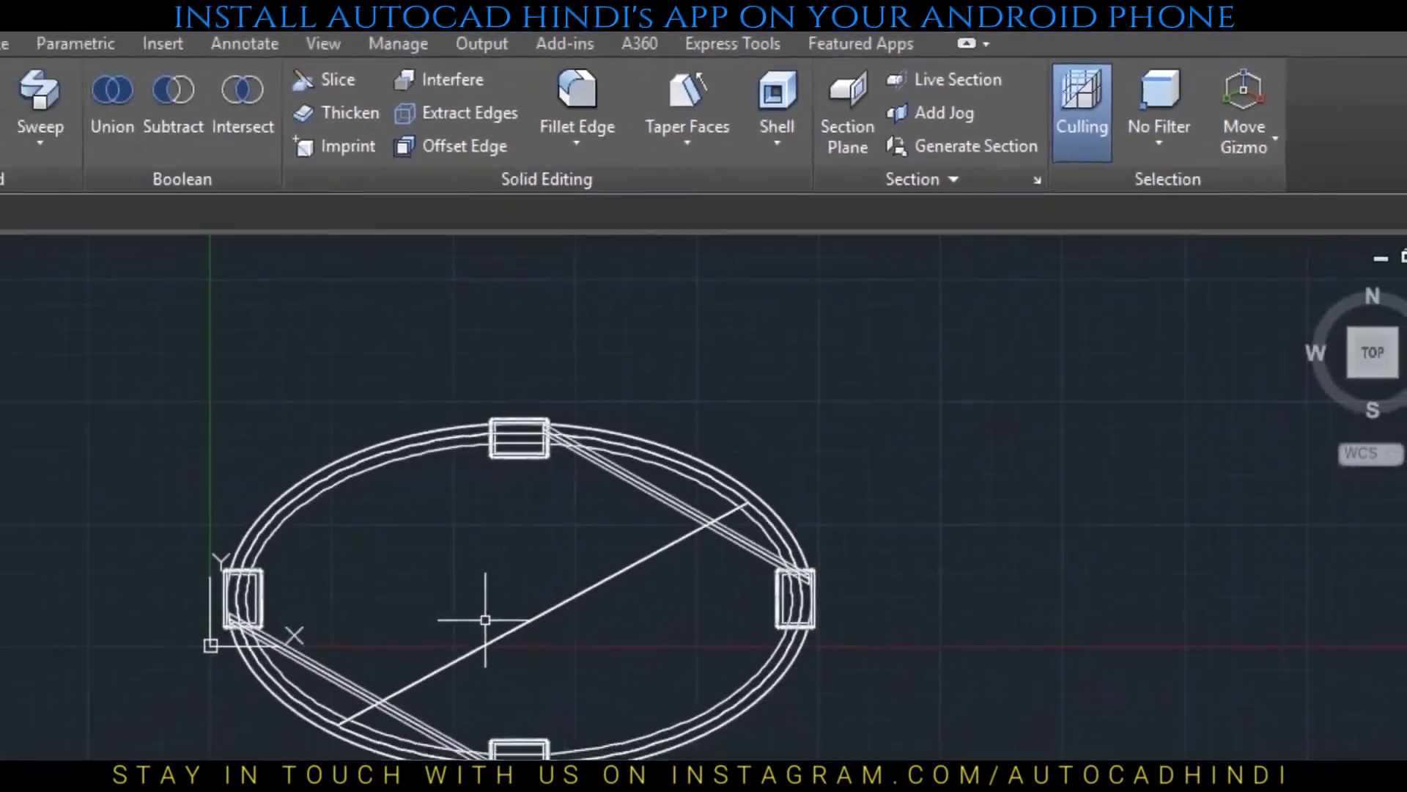
Mirror the diagonal braces across a horizontal centre line, keeping the originals, then view from SE isometric
{"action": "type", "text": "mi"}
{"action": "key", "text": "Return"}
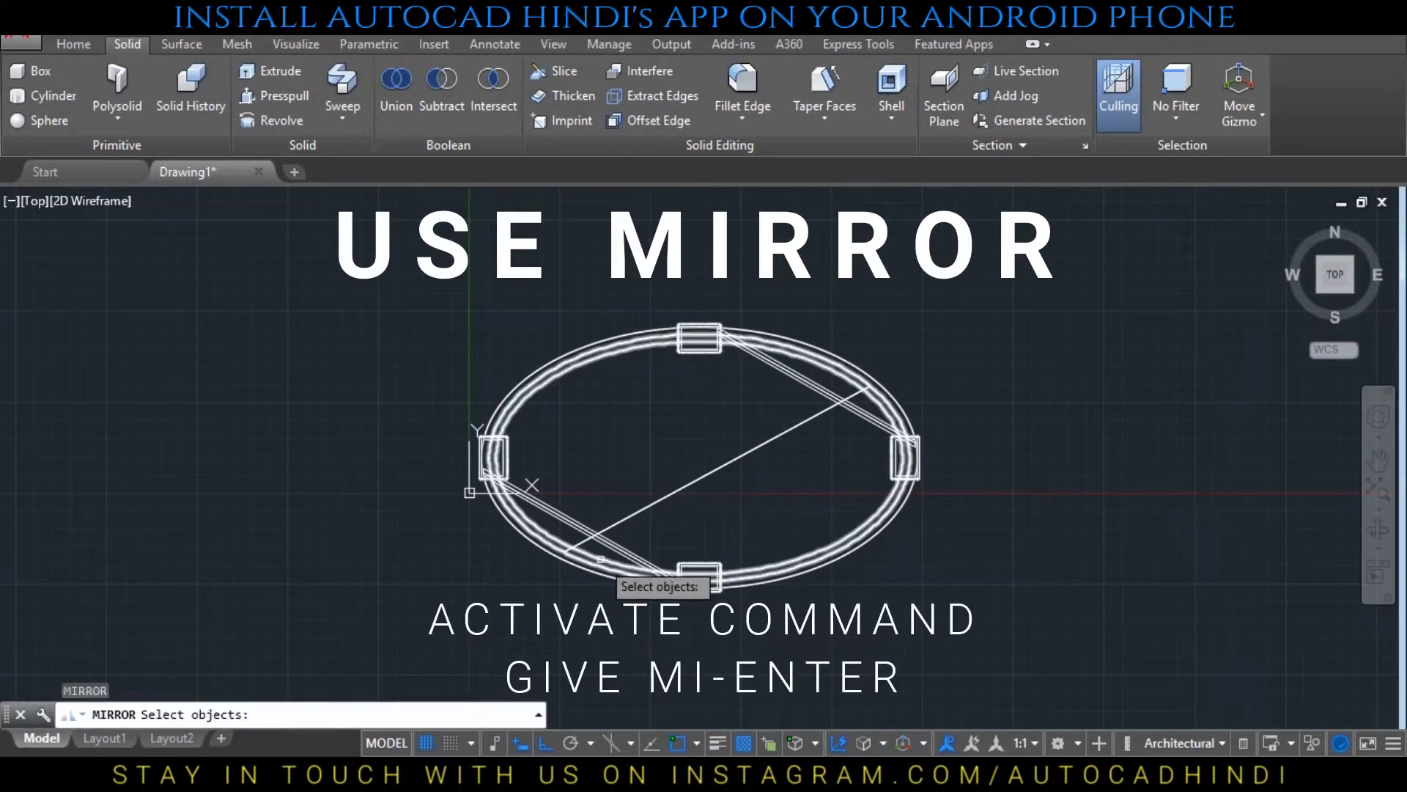
{"action": "left_click", "coordinate": [625, 551]}
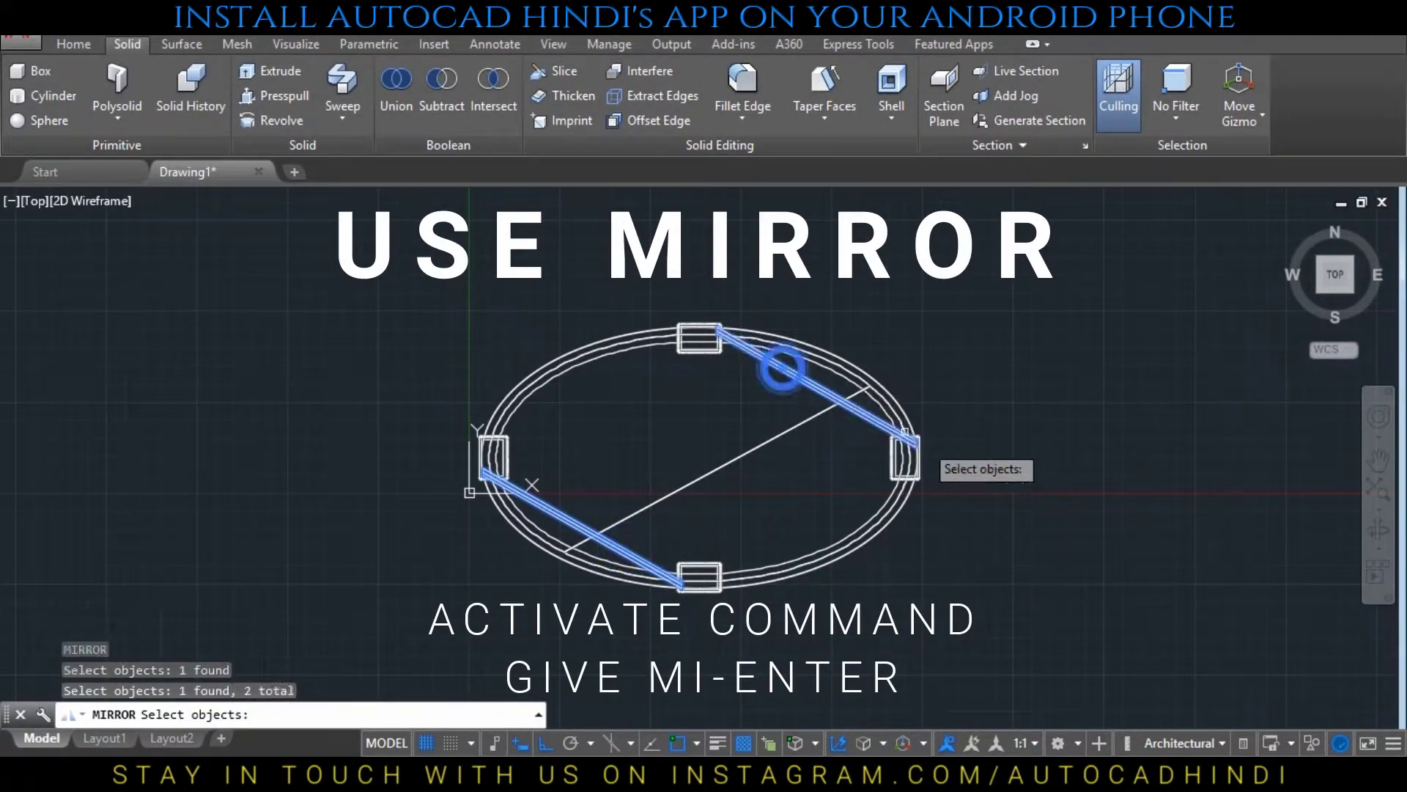
{"action": "key", "text": "Return"}
{"action": "left_click", "coordinate": [913, 456]}
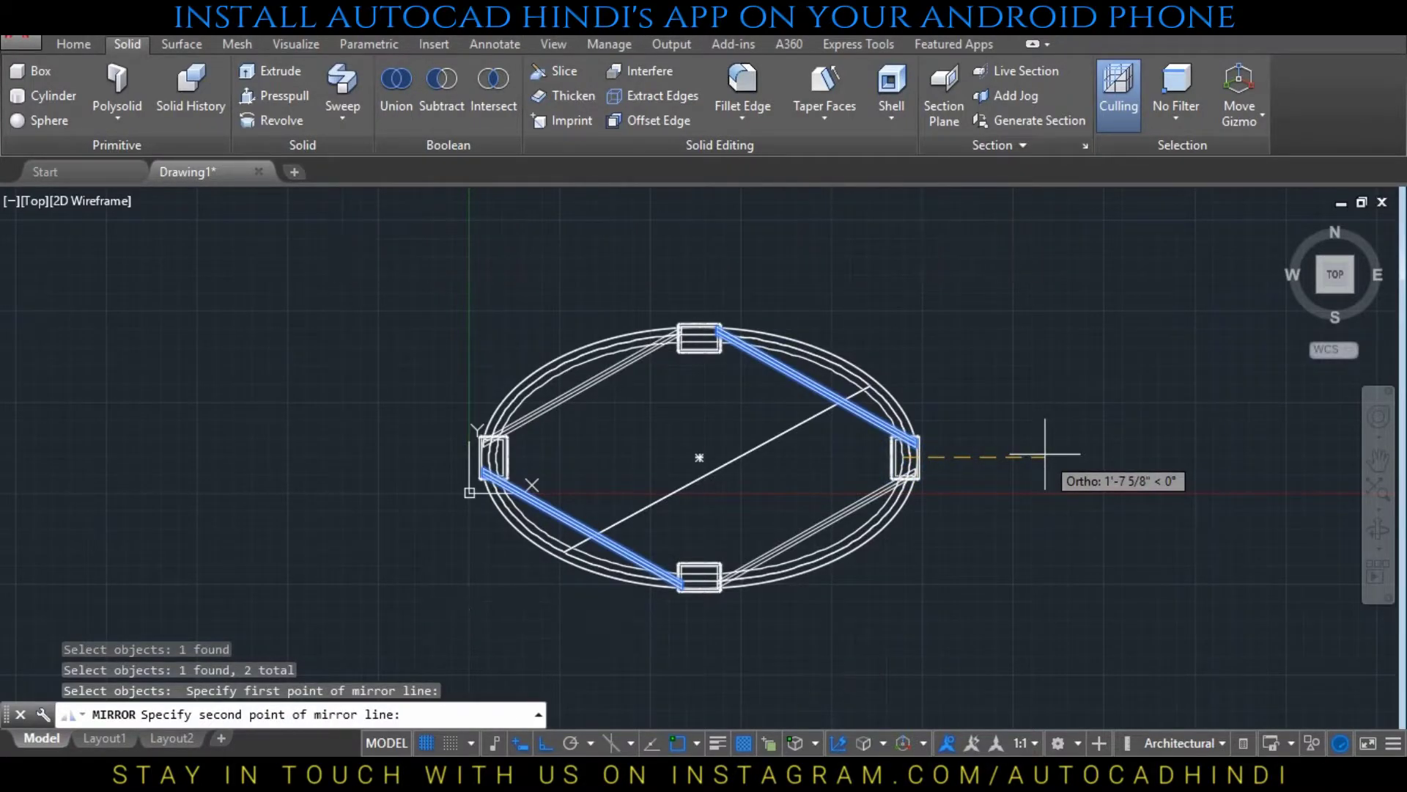
{"action": "left_click", "coordinate": [1045, 455]}
{"action": "key", "text": "Return"}
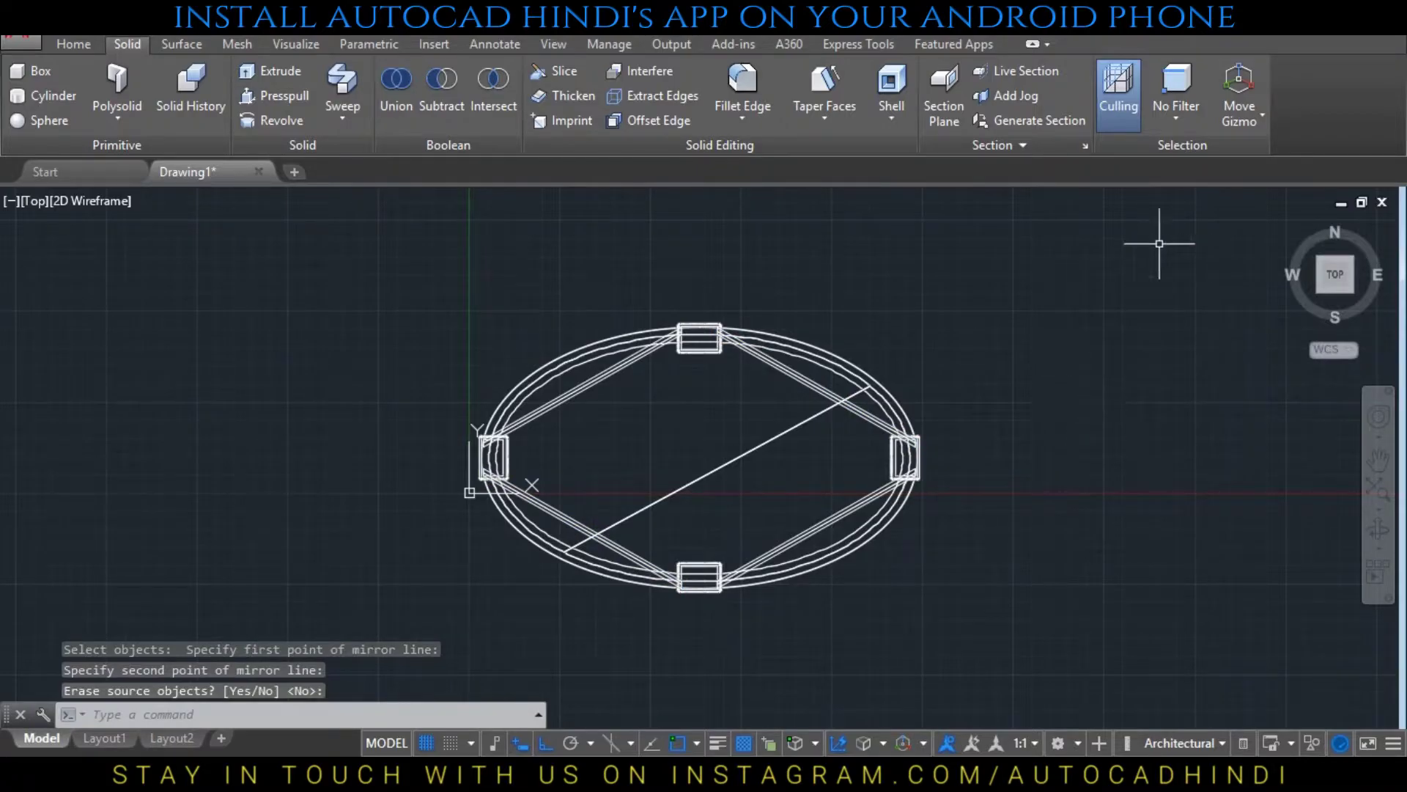
{"action": "left_click", "coordinate": [1351, 289]}
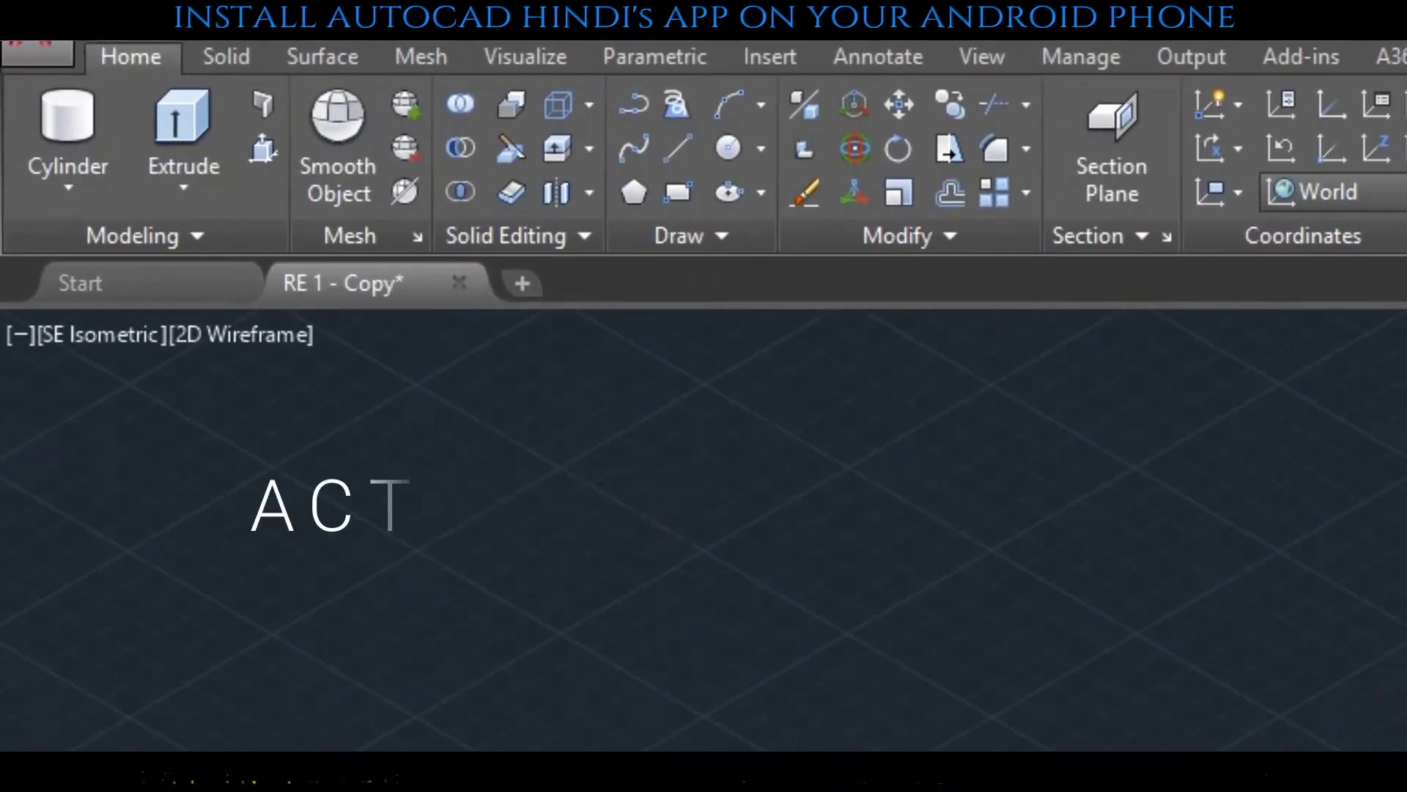
Draw a cylinder beside the table with radius 0.5 and height 1.5
{"action": "left_click", "coordinate": [77, 168]}
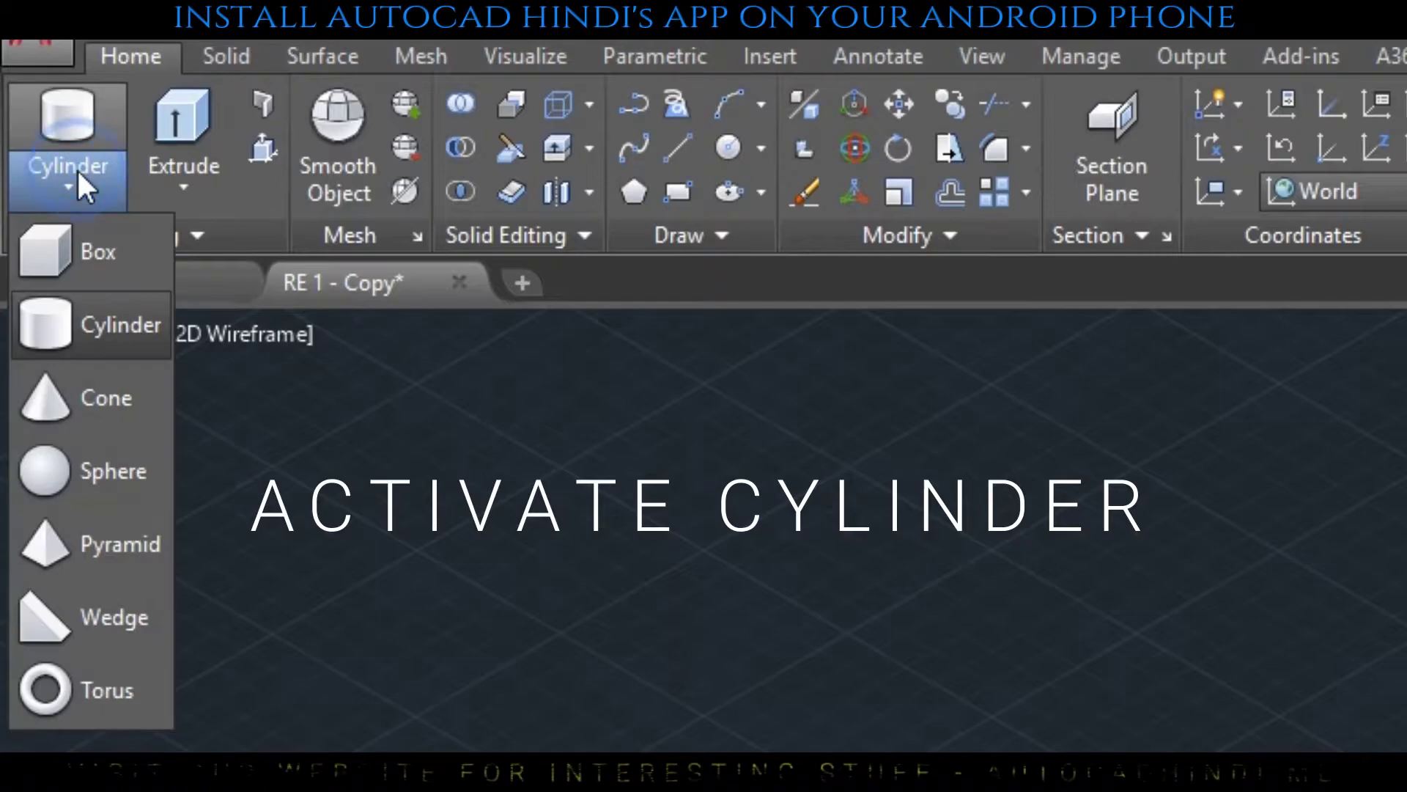
{"action": "left_click", "coordinate": [79, 320]}
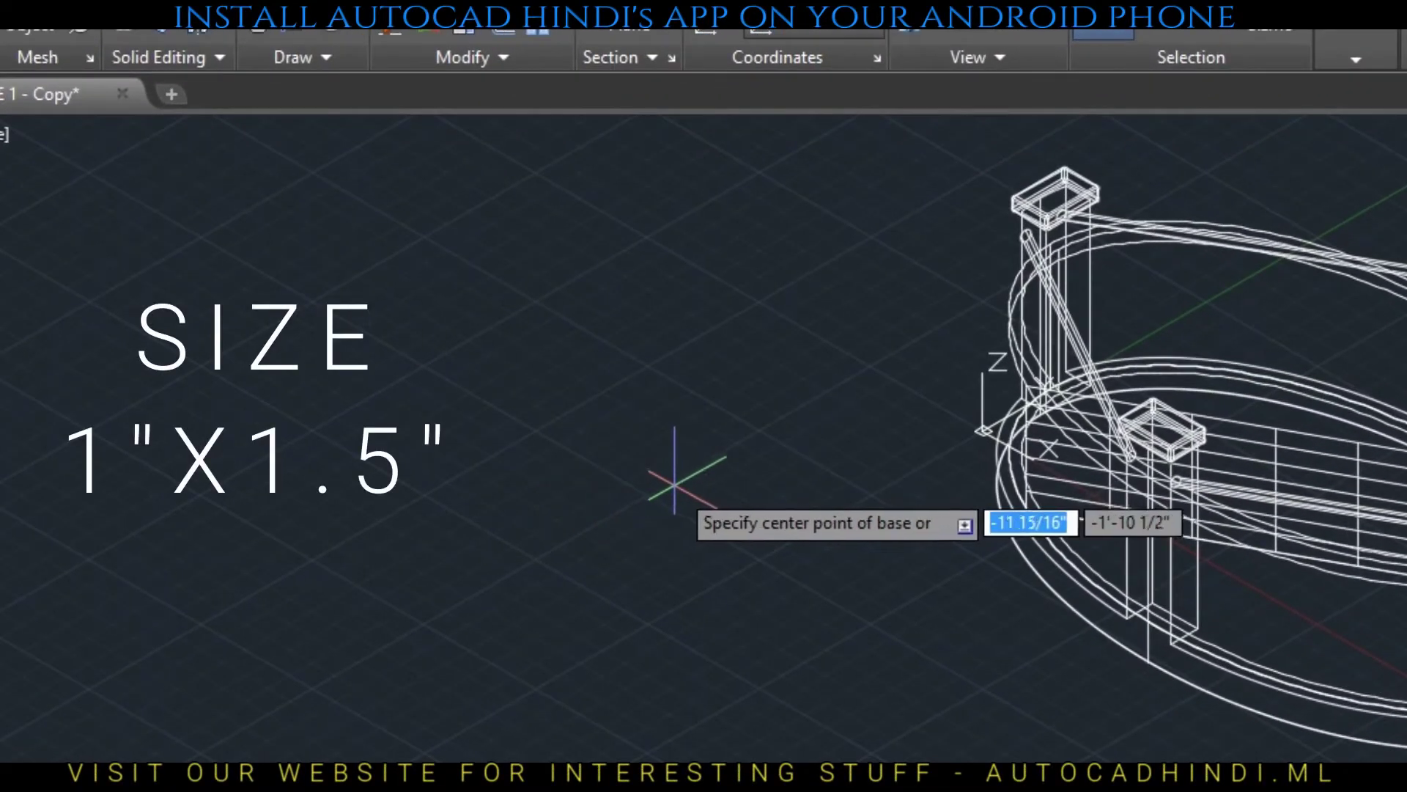
{"action": "left_click", "coordinate": [671, 483]}
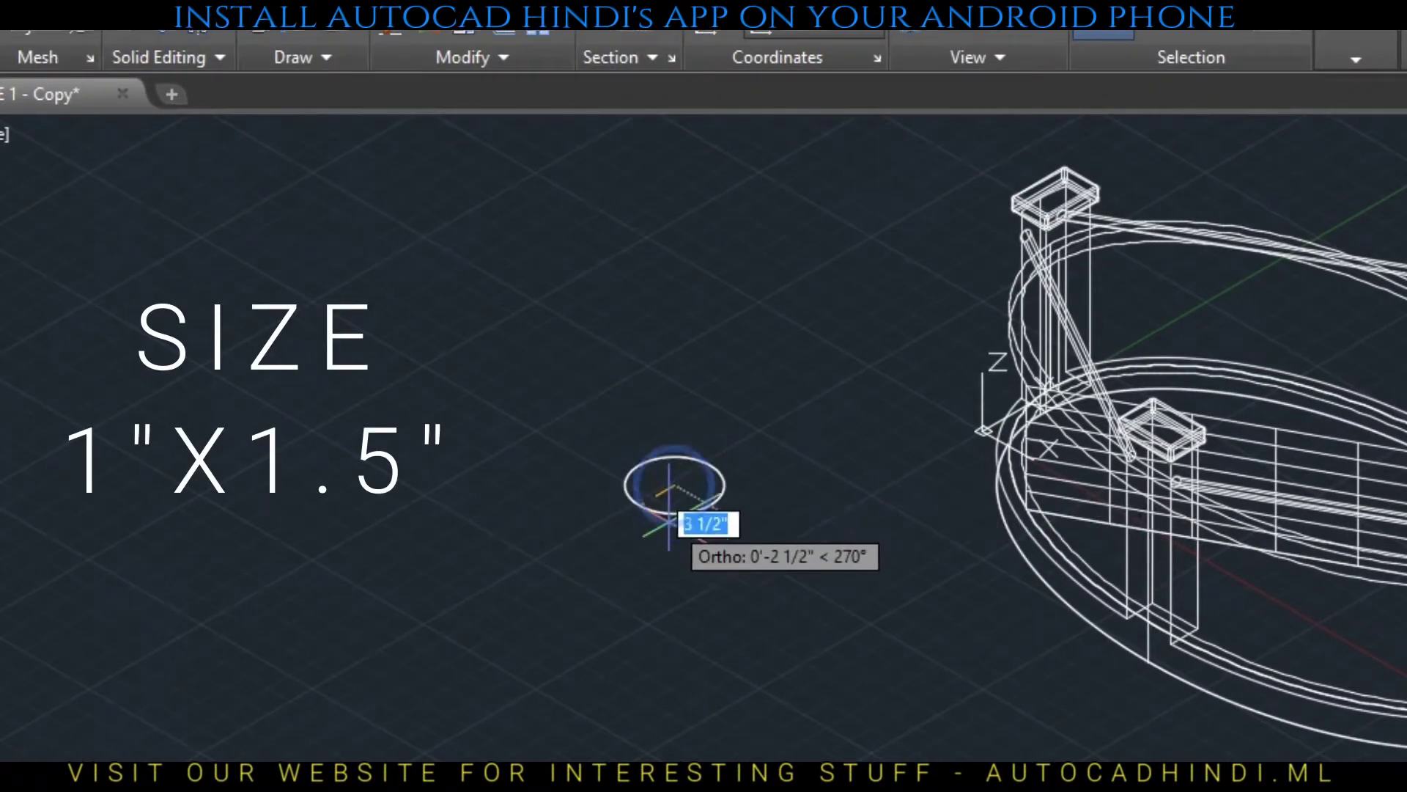
{"action": "type", "text": ".5"}
{"action": "key", "text": "Return"}
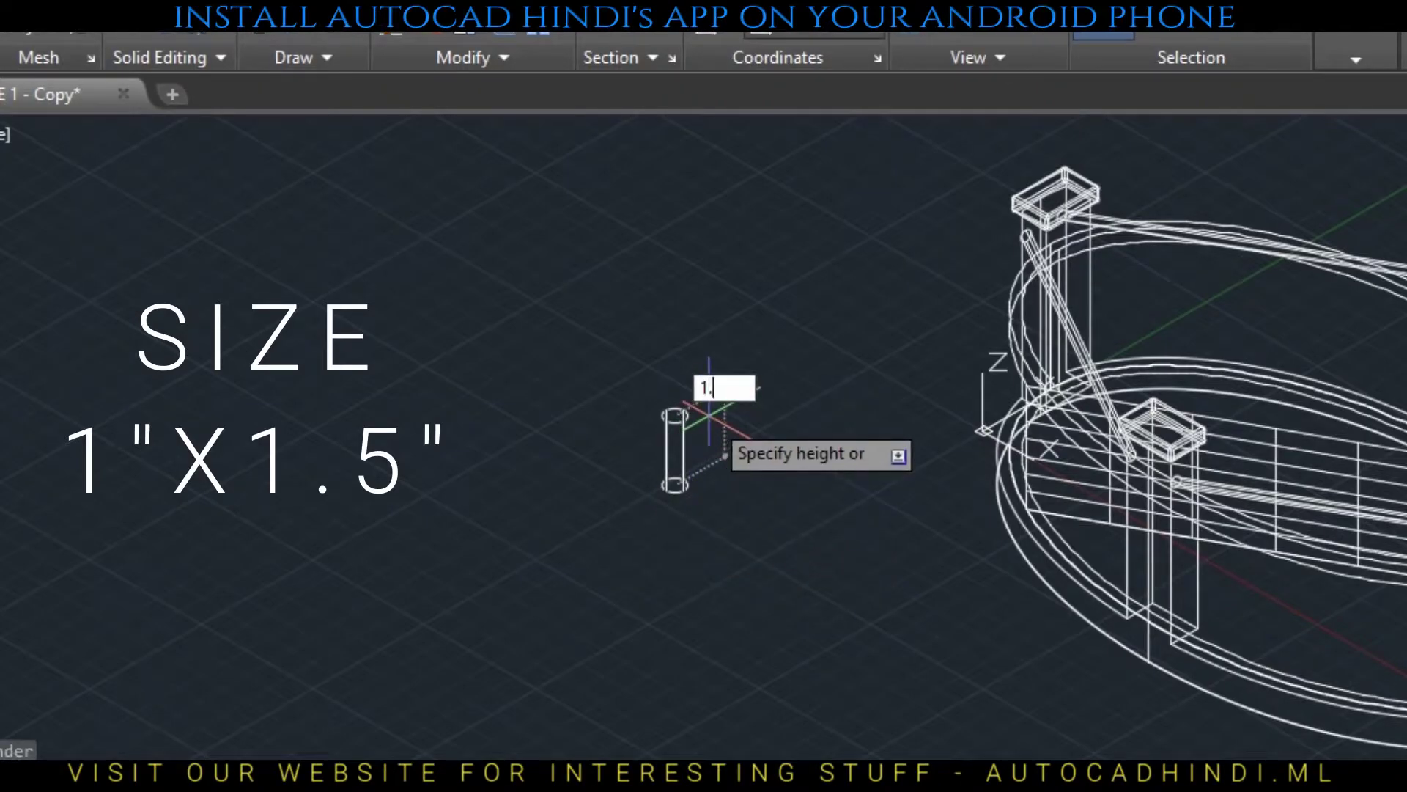
{"action": "key", "text": "Return"}
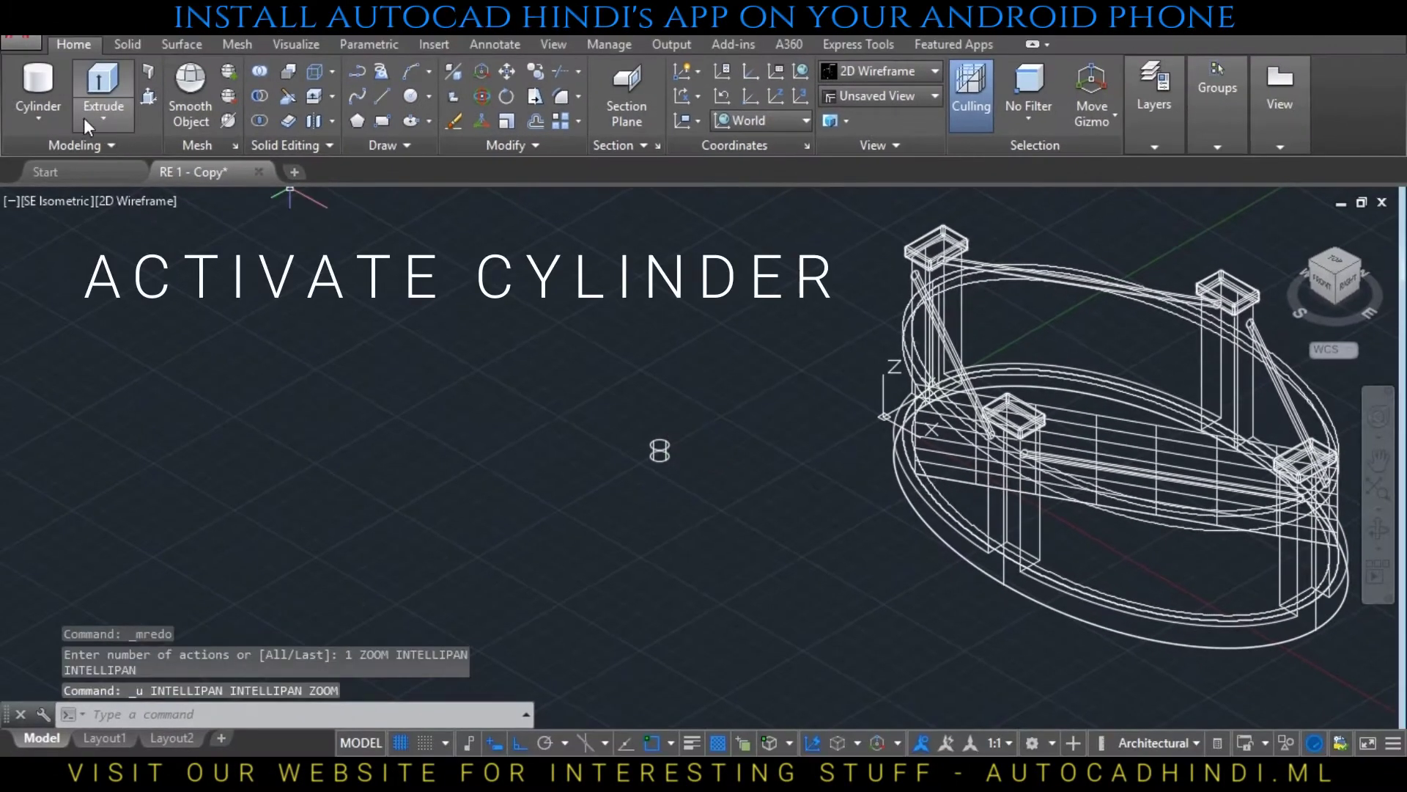
Add a second cylinder centred on the first, radius 1.5 and height 0.7
{"action": "left_click", "coordinate": [47, 81]}
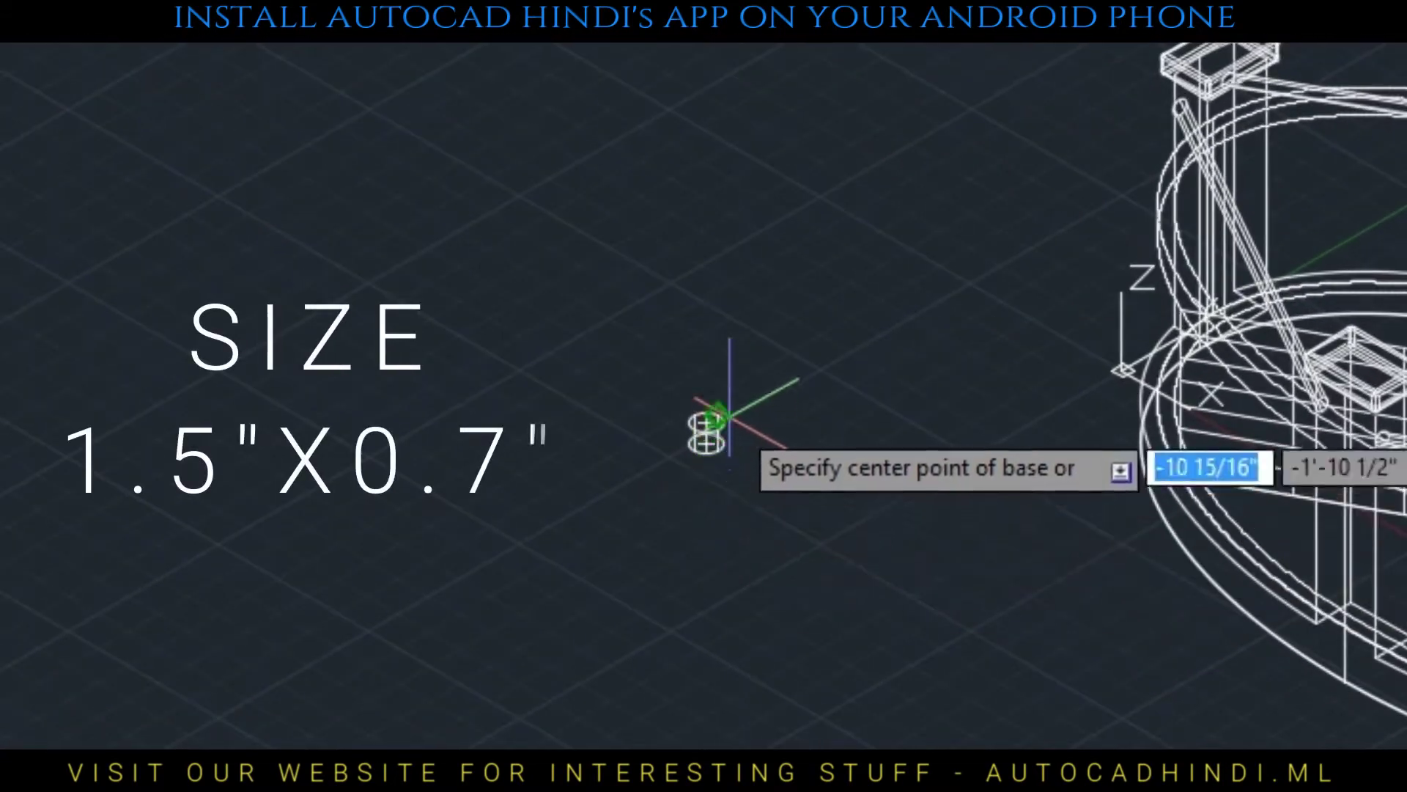
{"action": "left_click", "coordinate": [717, 416]}
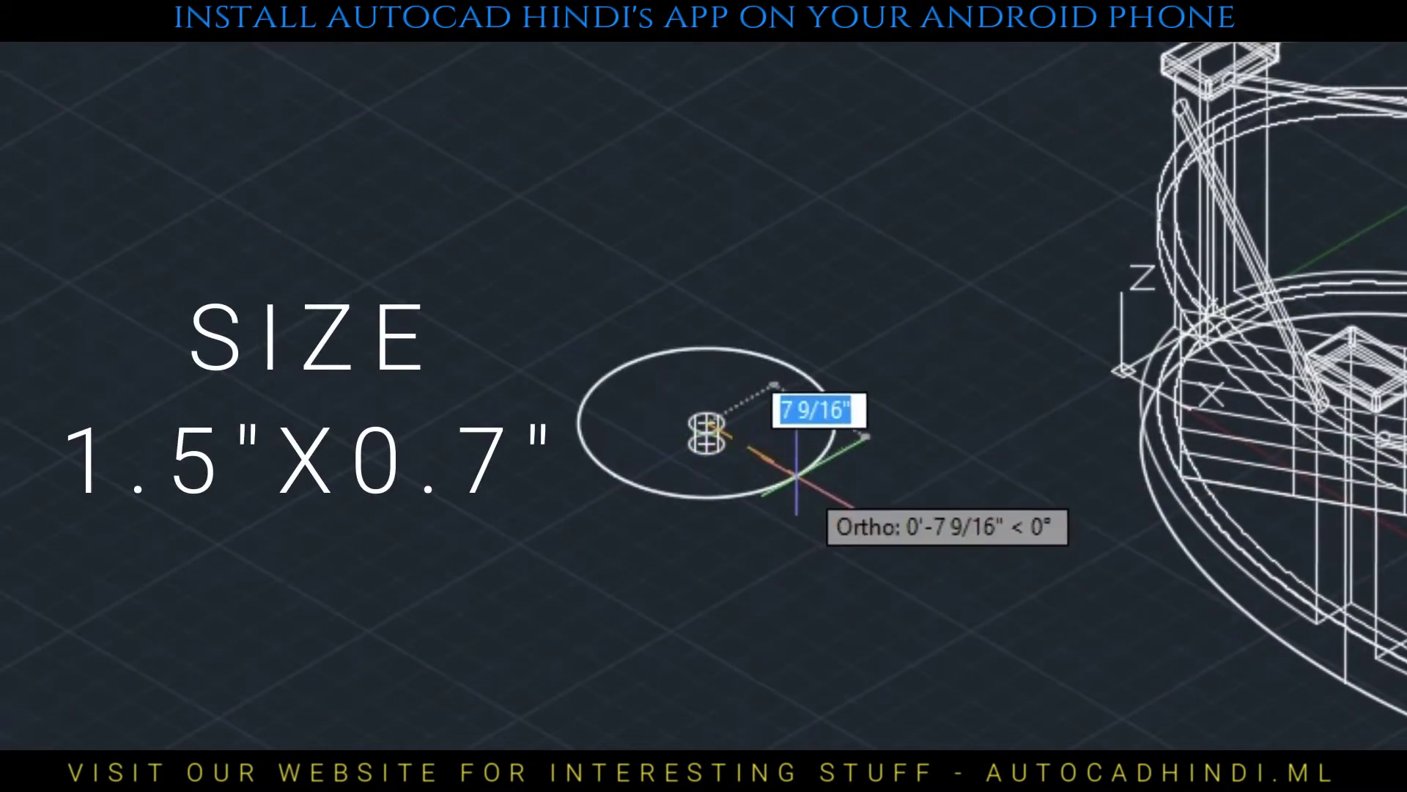
{"action": "type", "text": "1.5"}
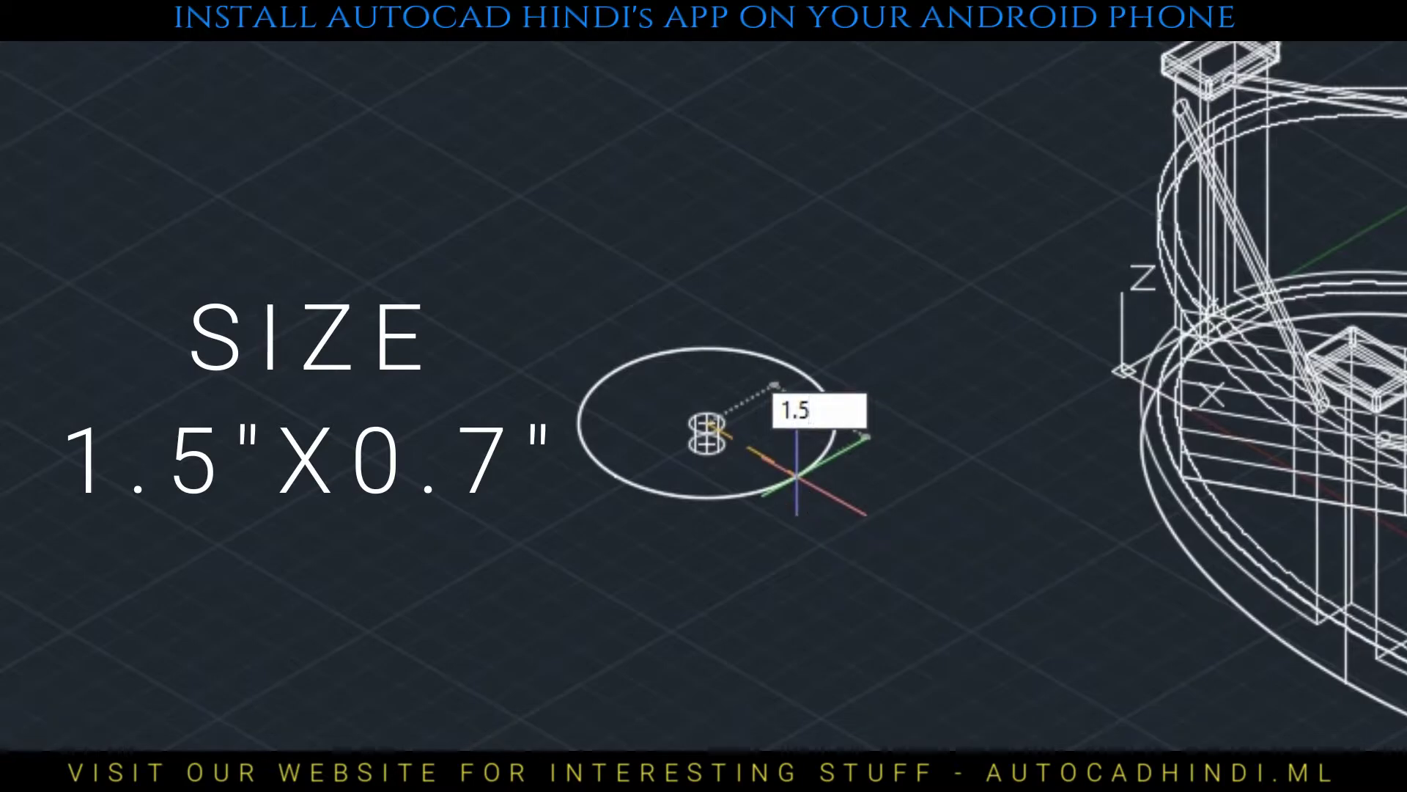
{"action": "key", "text": "Return"}
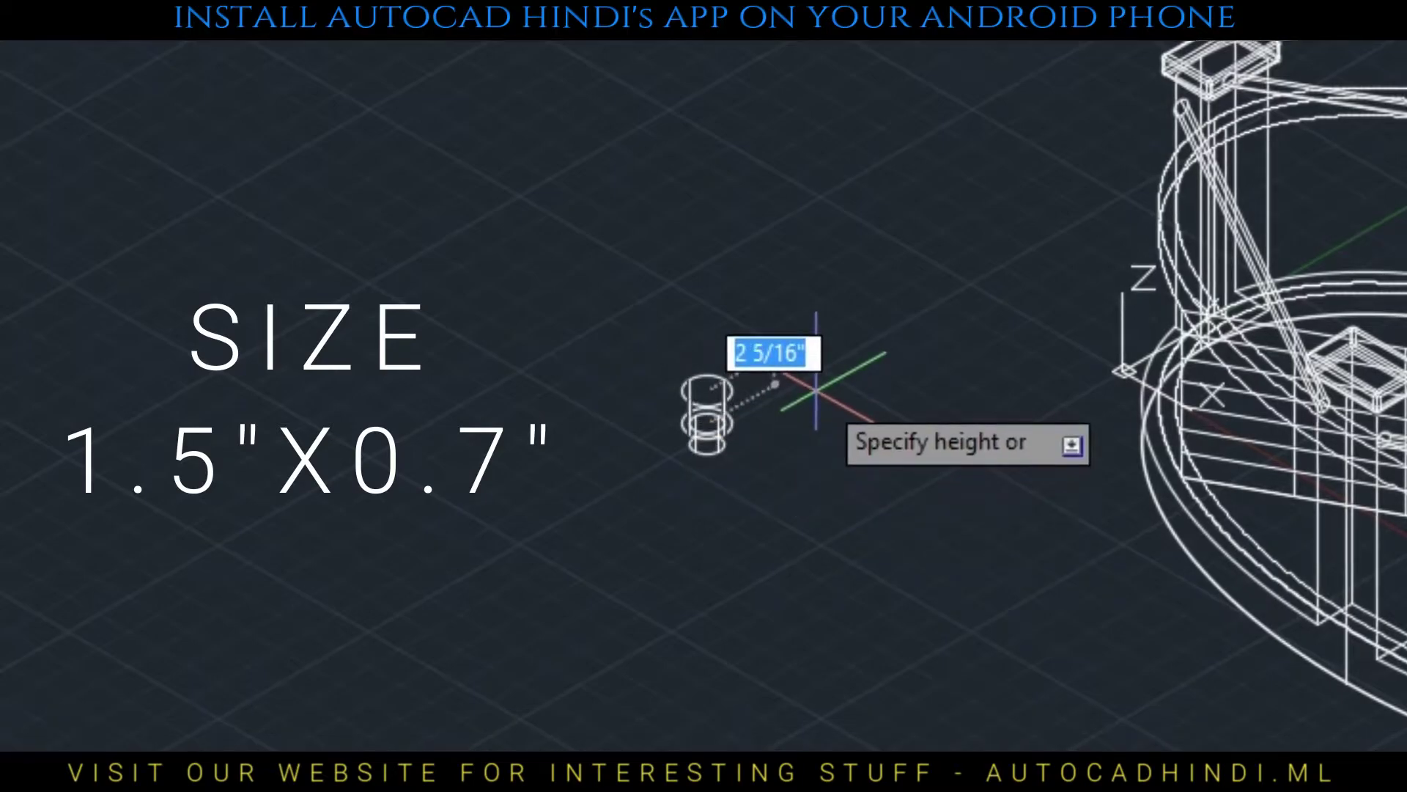
{"action": "type", "text": ".7"}
{"action": "key", "text": "Return"}
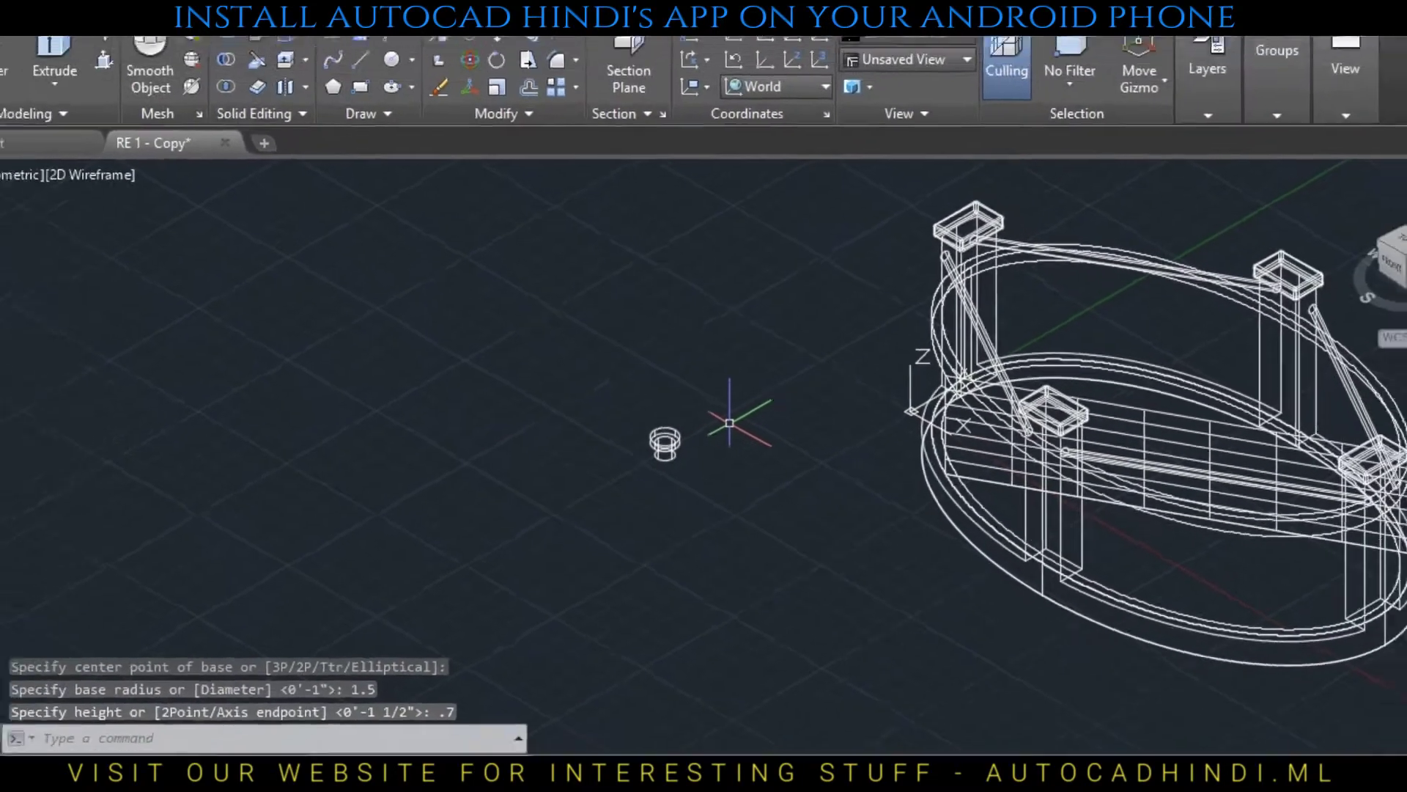
{"action": "type", "text": "z"}
{"action": "key", "text": "Return"}
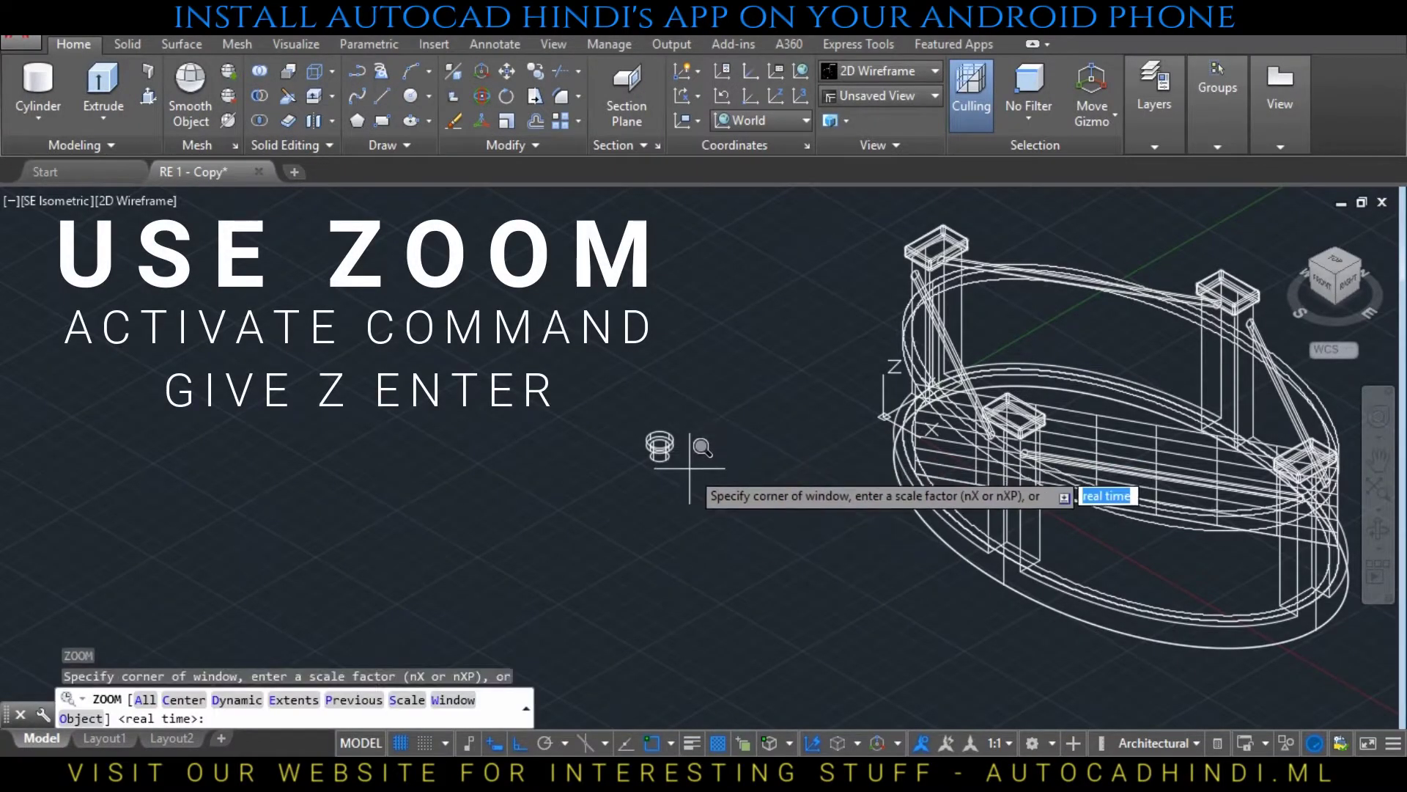
Zoom in on the knob, then start and cancel a union of its two cylinders
{"action": "left_click", "coordinate": [689, 468]}
{"action": "left_click", "coordinate": [643, 417]}
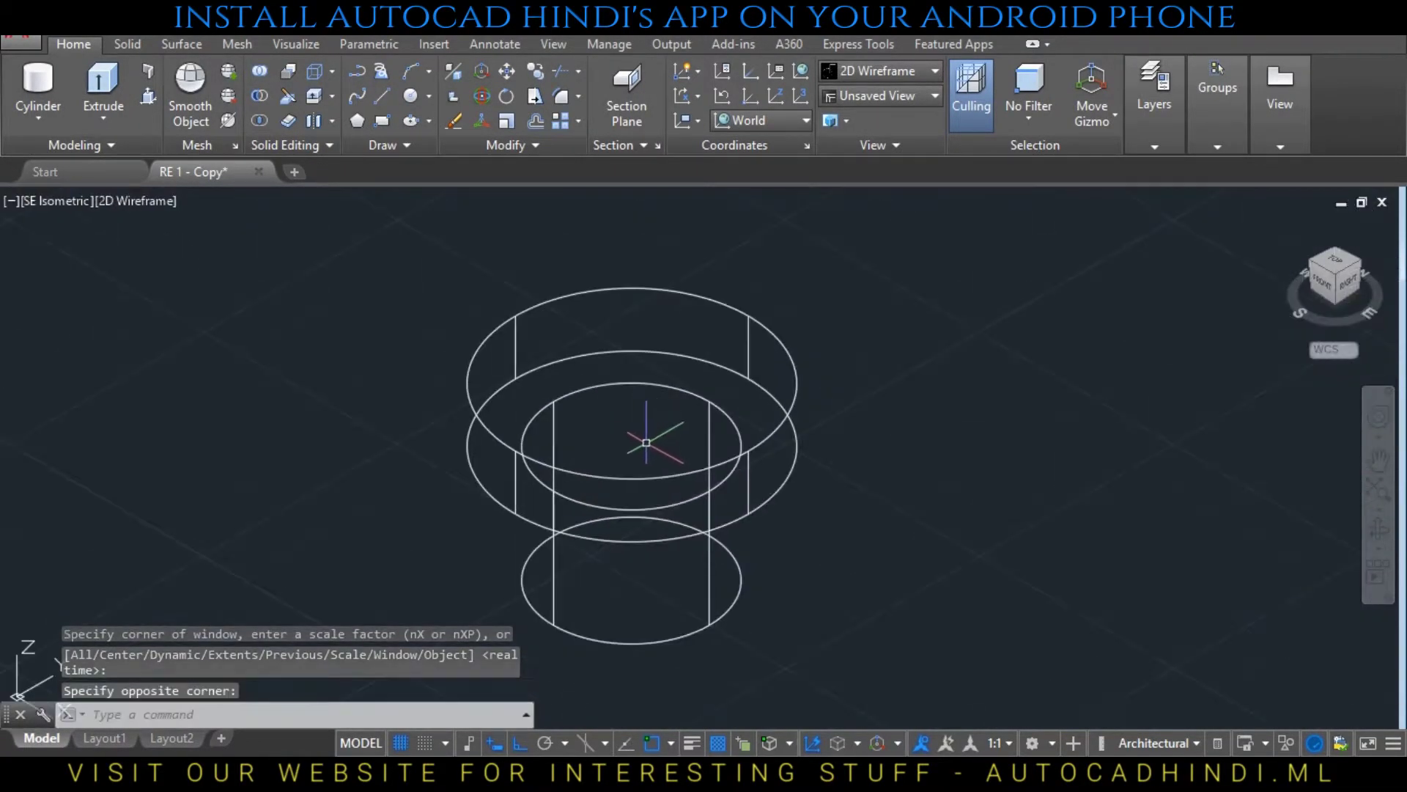
{"action": "type", "text": "un"}
{"action": "key", "text": "Return"}
{"action": "left_click", "coordinate": [962, 624]}
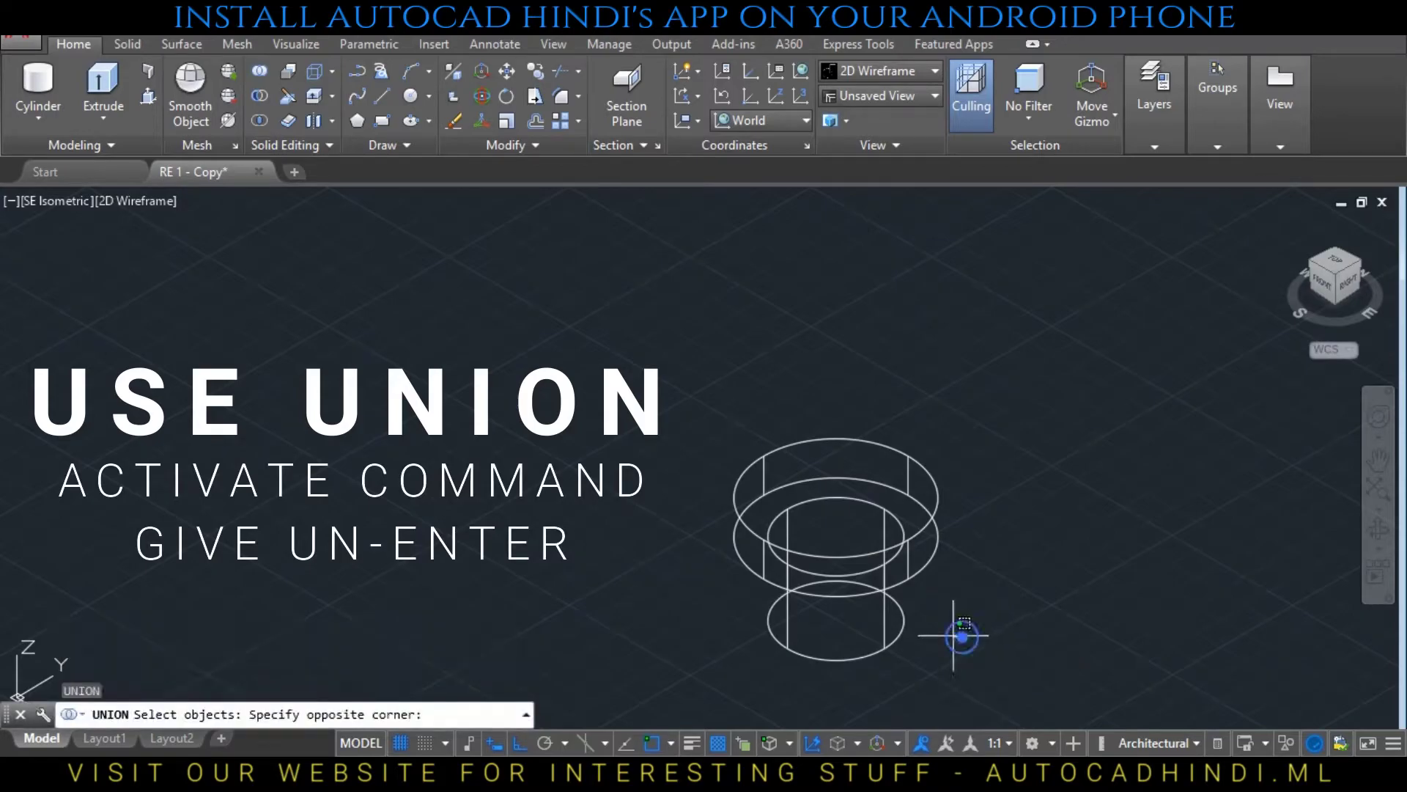
{"action": "left_click", "coordinate": [813, 489]}
{"action": "key", "text": "Escape"}
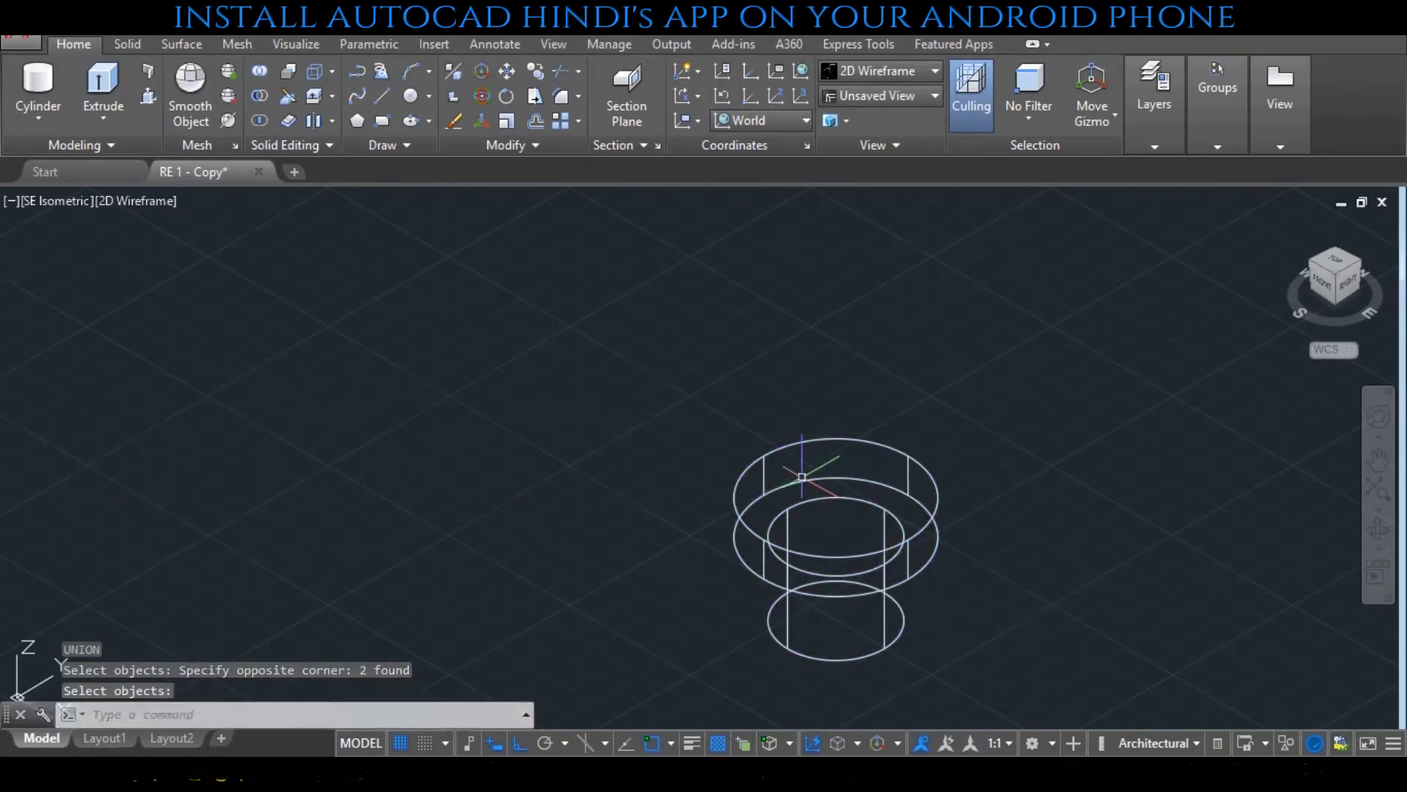
{"action": "key", "text": "ctrl+z"}
{"action": "key", "text": "ctrl+z"}
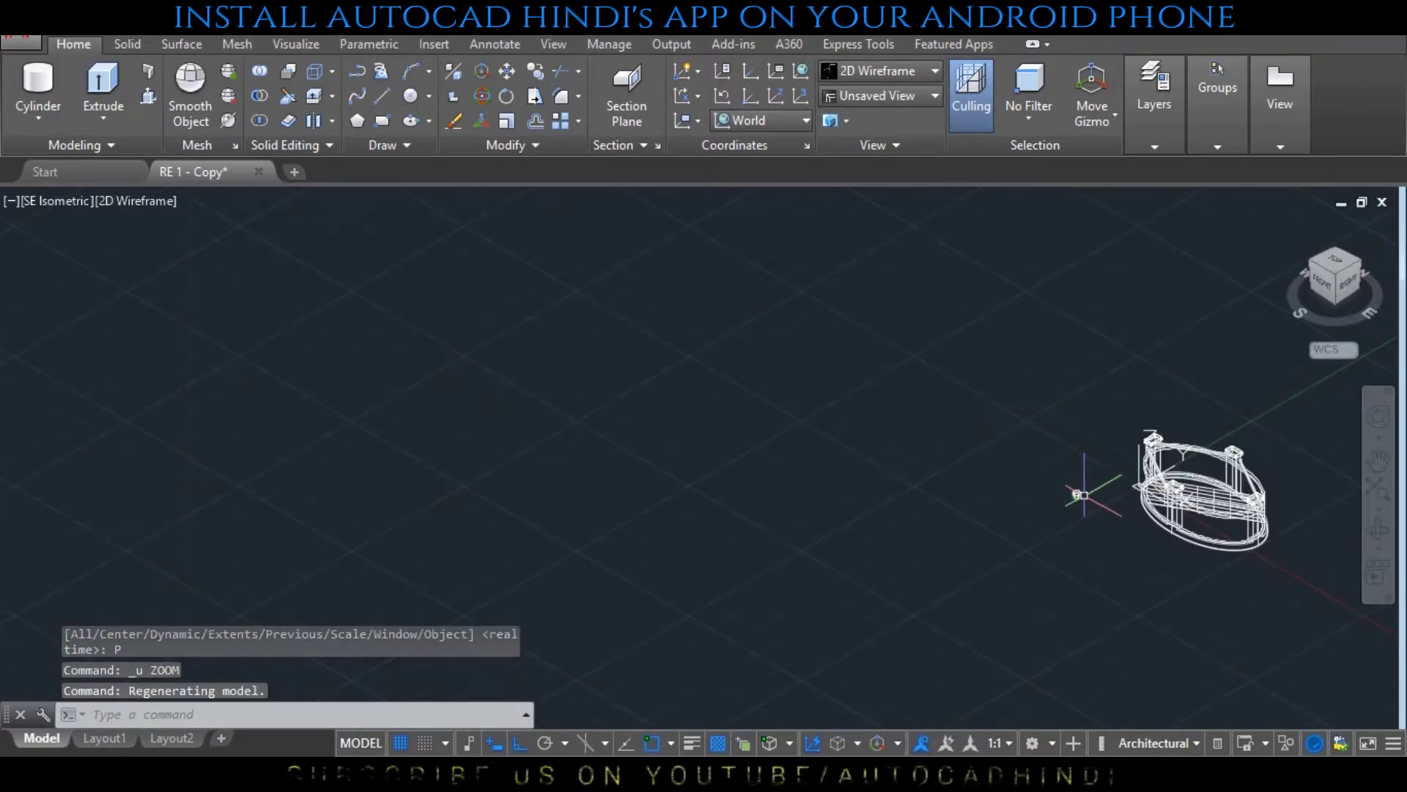
Pan and zoom so both the table and the knob are framed
{"action": "middle_click_drag", "start_coordinate": [1079, 494], "coordinate": [978, 496]}
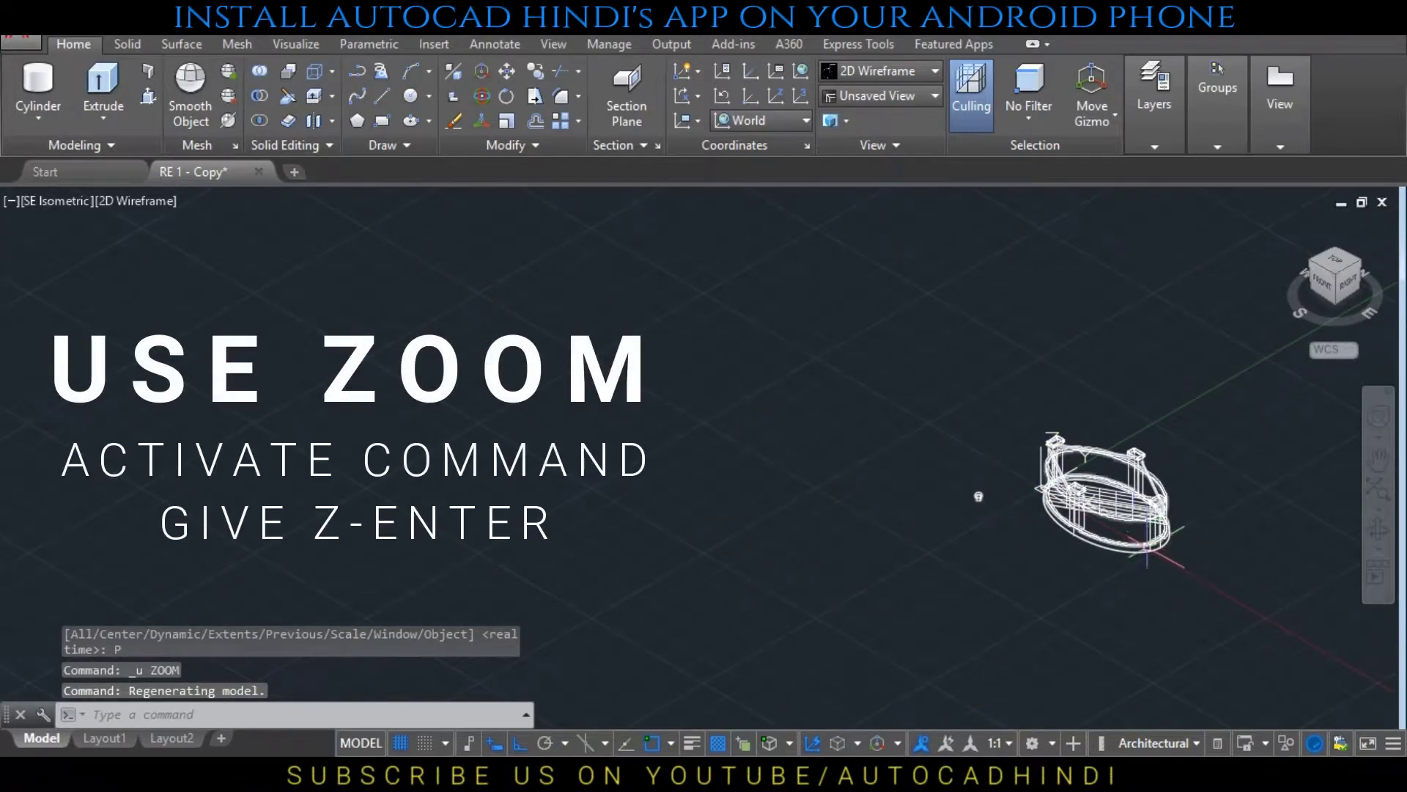
{"action": "type", "text": "z"}
{"action": "key", "text": "Return"}
{"action": "left_click", "coordinate": [1185, 568]}
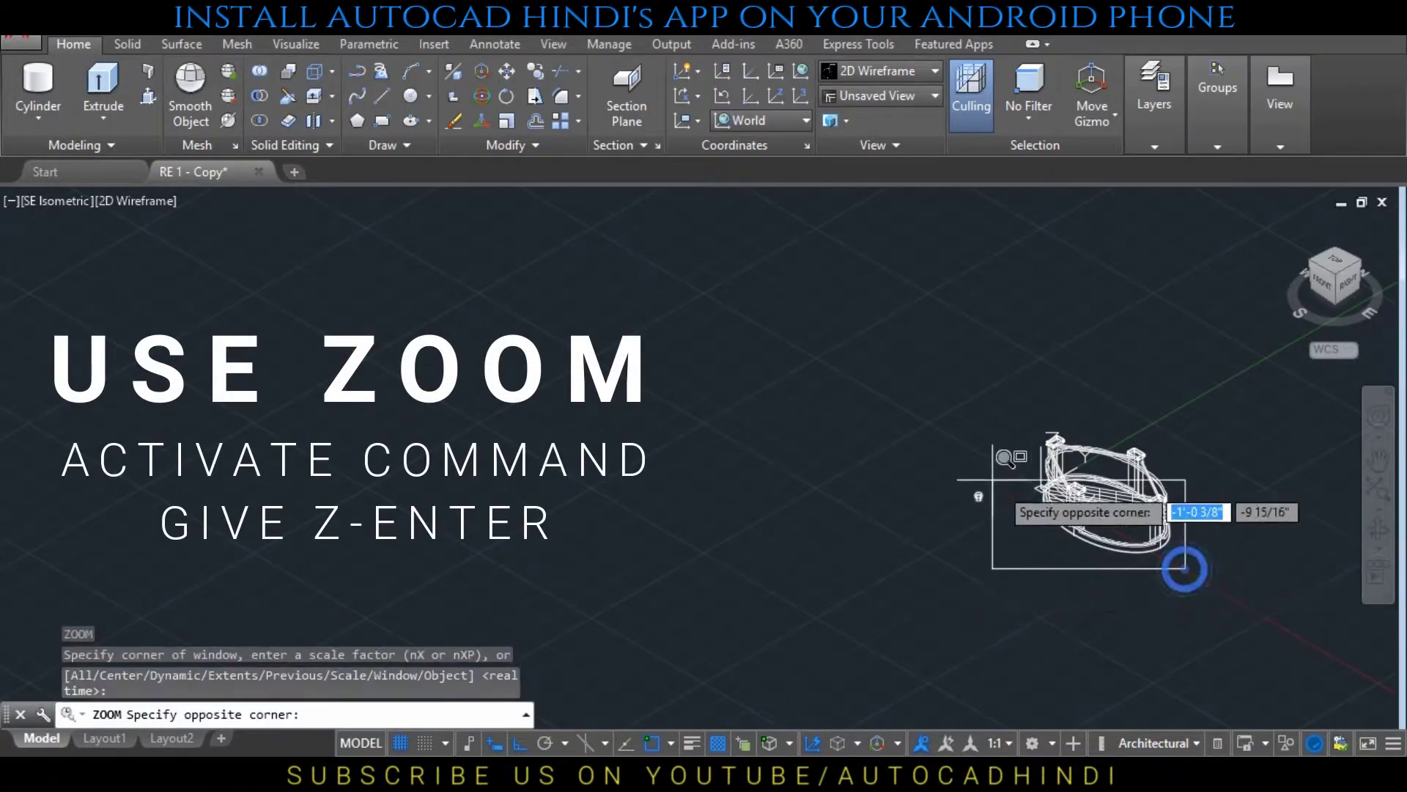
{"action": "left_click", "coordinate": [957, 436]}
{"action": "middle_click_drag", "start_coordinate": [322, 434], "coordinate": [474, 480]}
{"action": "type", "text": "m"}
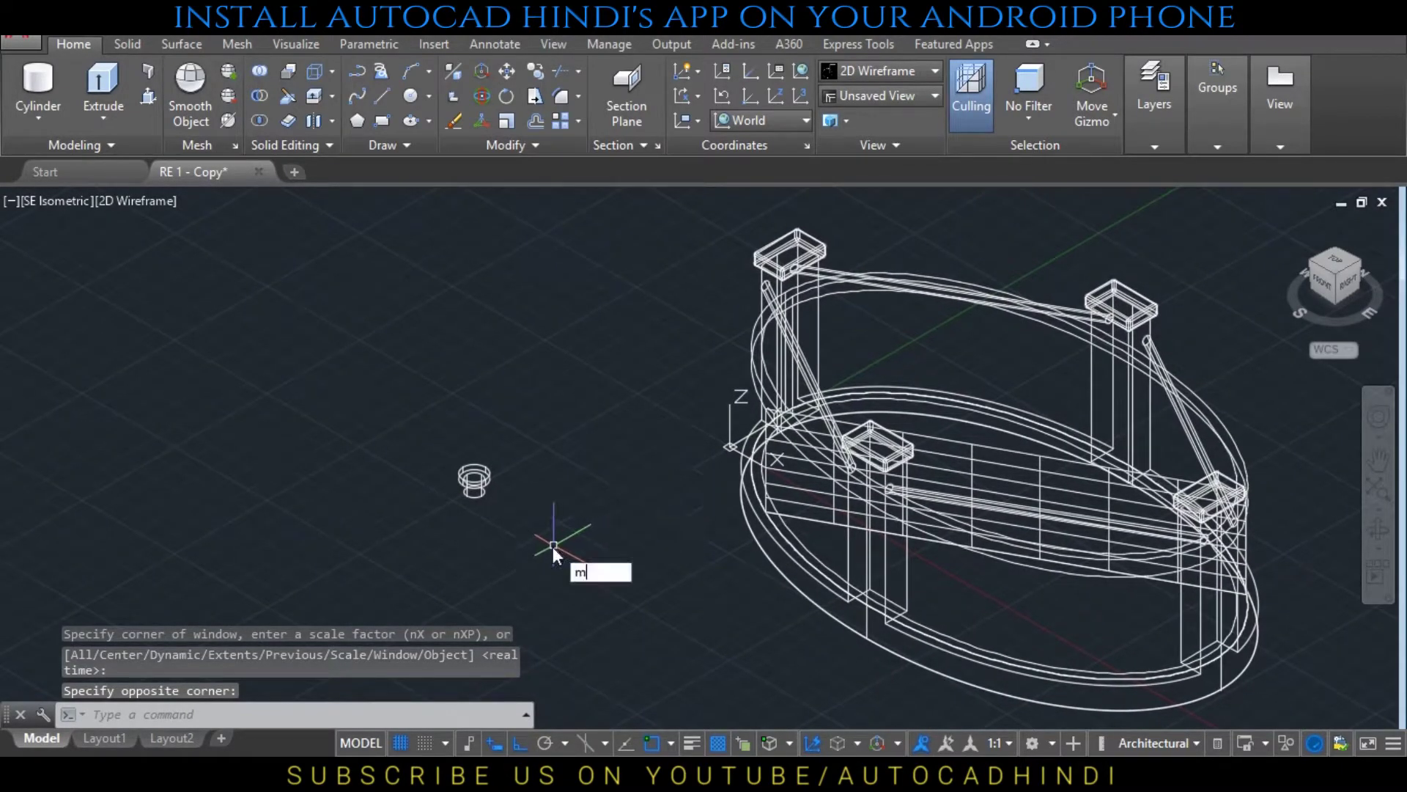
Move the stepped knob onto a corner post cap and switch to top view
{"action": "key", "text": "Return"}
{"action": "left_click", "coordinate": [546, 486]}
{"action": "left_click", "coordinate": [409, 415]}
{"action": "key", "text": "Return"}
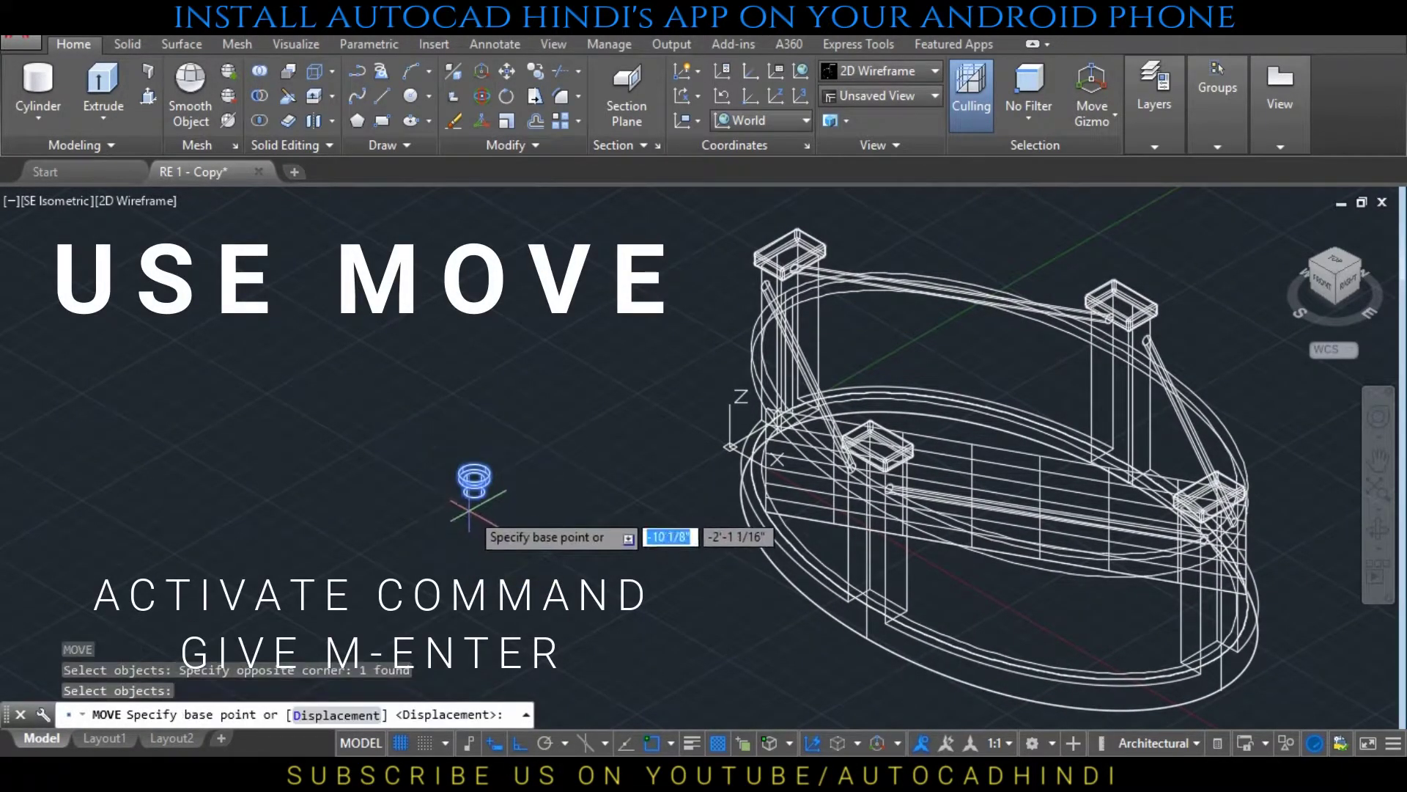
{"action": "left_click", "coordinate": [473, 482]}
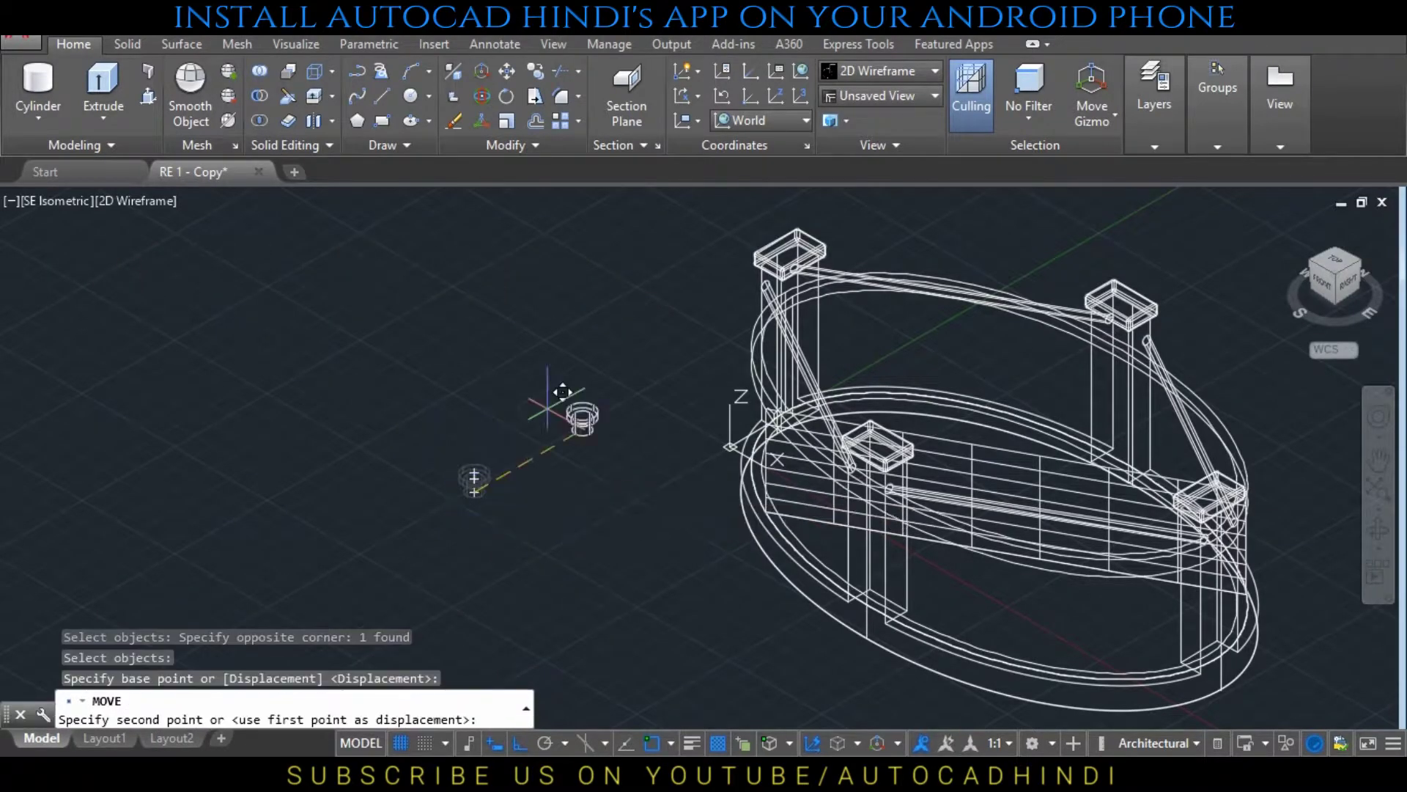
{"action": "left_click", "coordinate": [775, 231]}
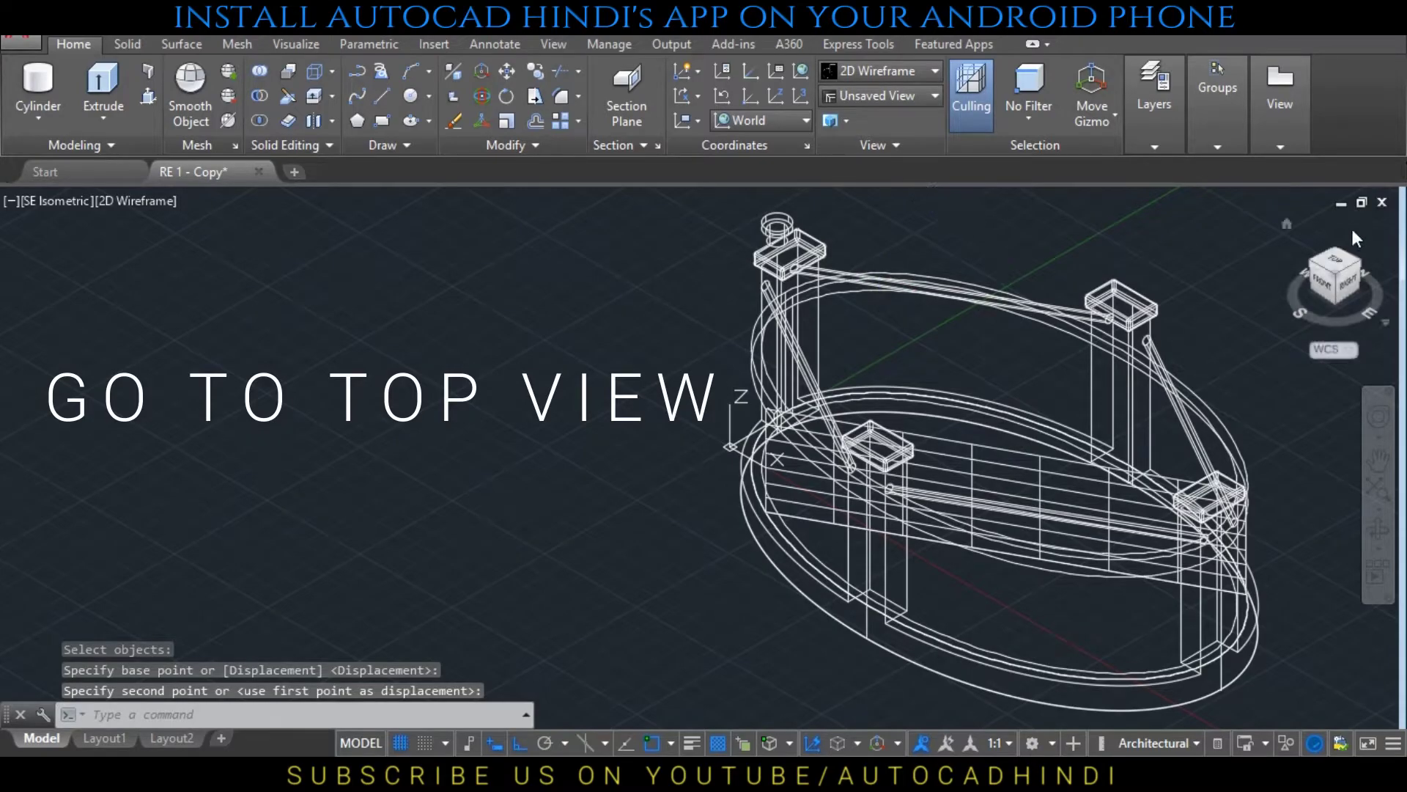
{"action": "left_click", "coordinate": [1342, 258]}
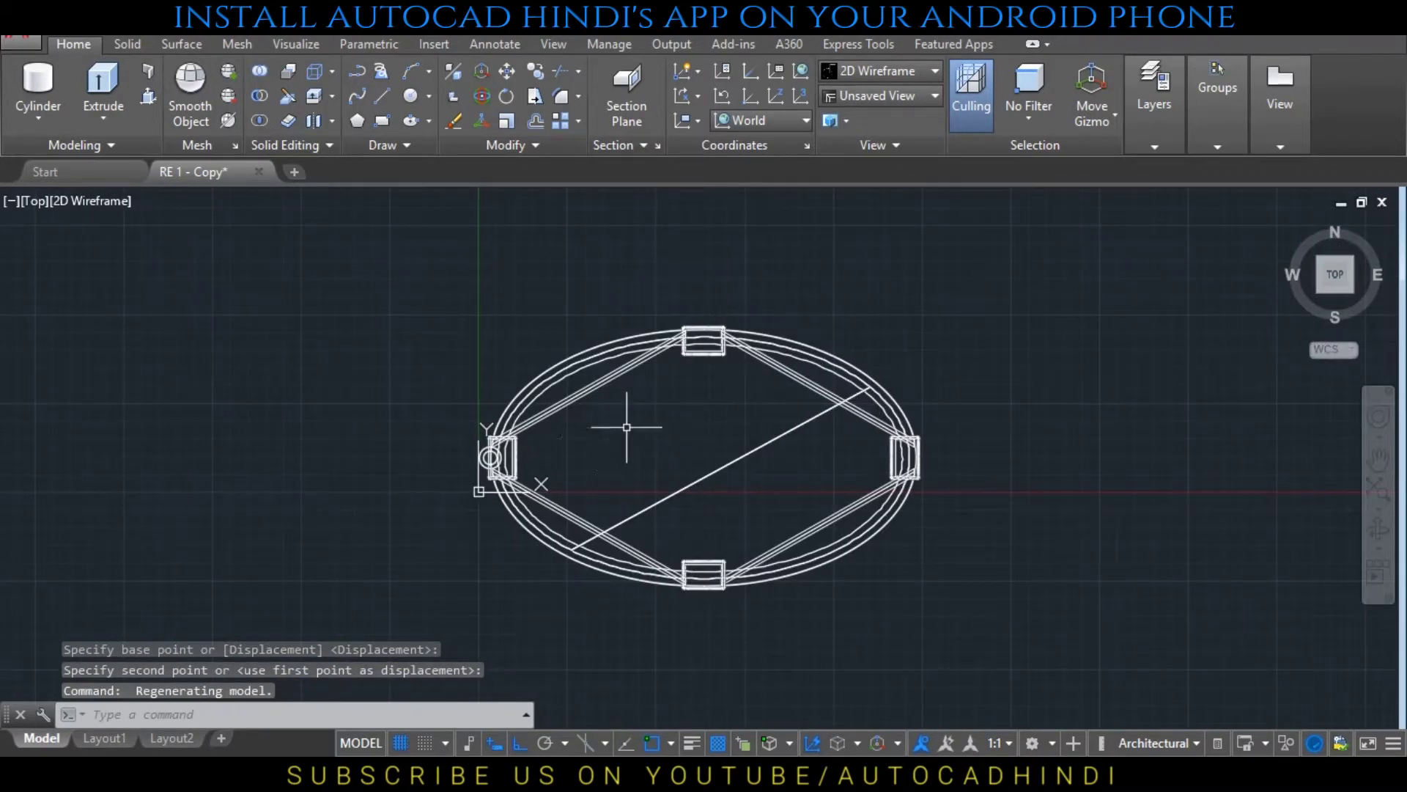
{"action": "type", "text": "z"}
Zoom to extents and centre the knob on the left post cap
{"action": "key", "text": "Return"}
{"action": "type", "text": "e"}
{"action": "key", "text": "Return"}
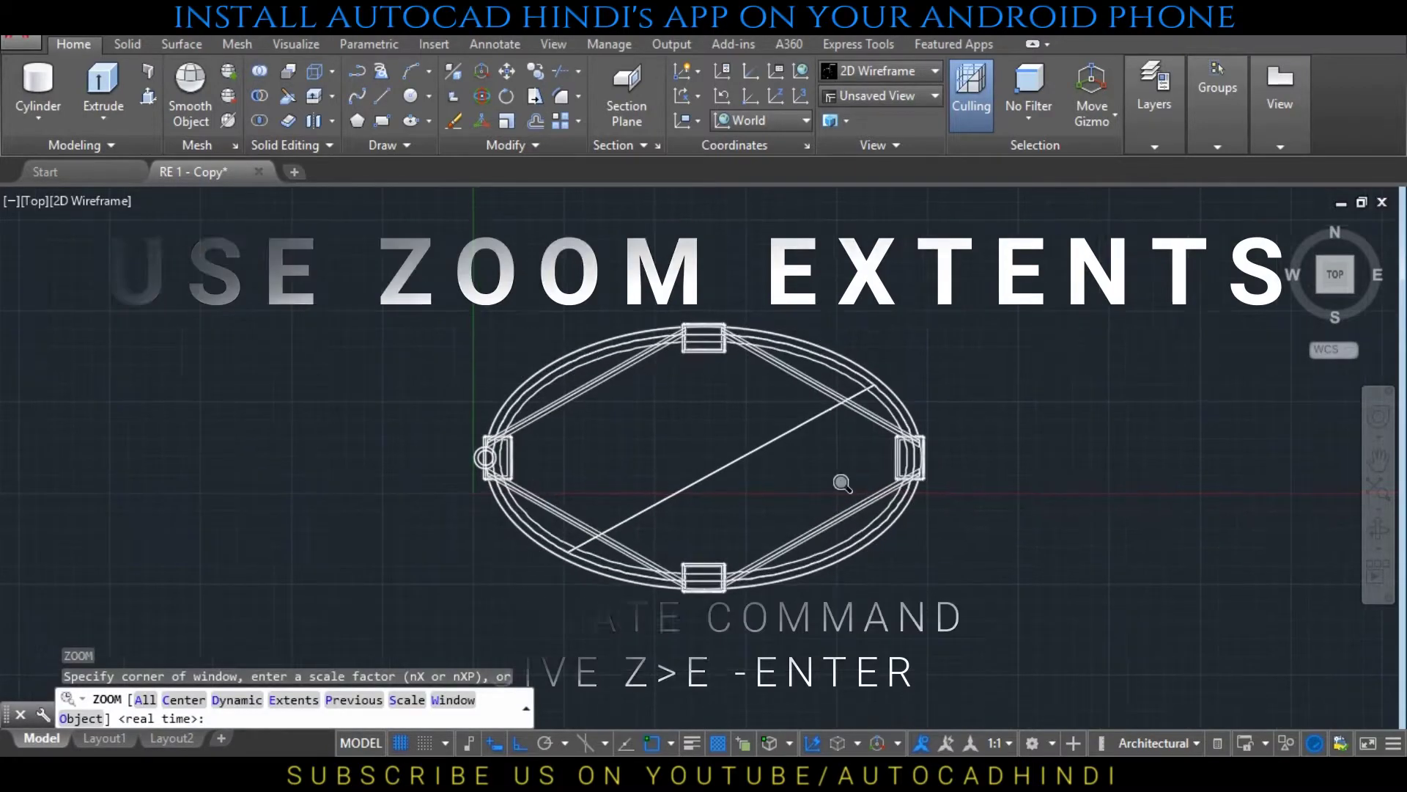
{"action": "key", "text": "Escape"}
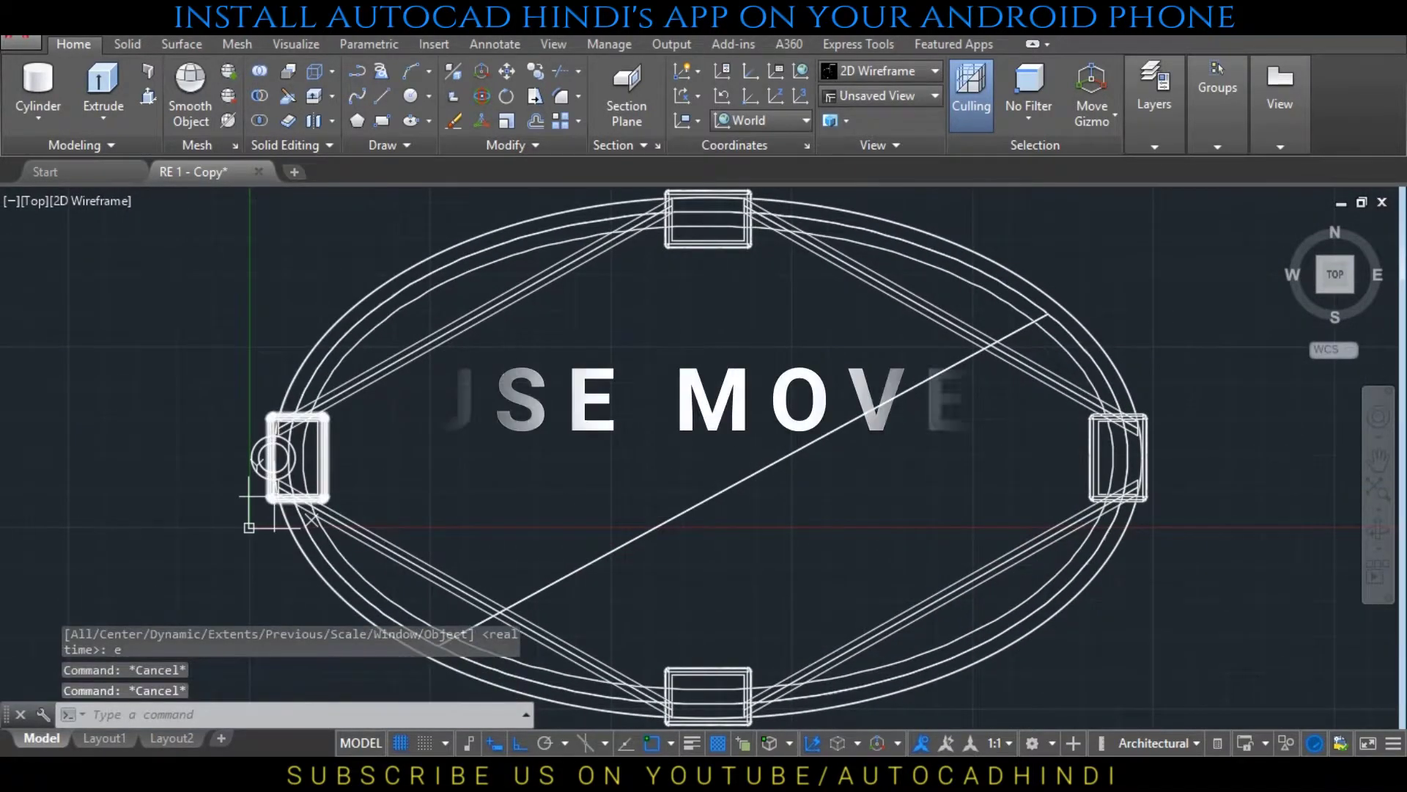
{"action": "type", "text": "m"}
{"action": "key", "text": "Return"}
{"action": "left_click", "coordinate": [272, 457]}
{"action": "key", "text": "Return"}
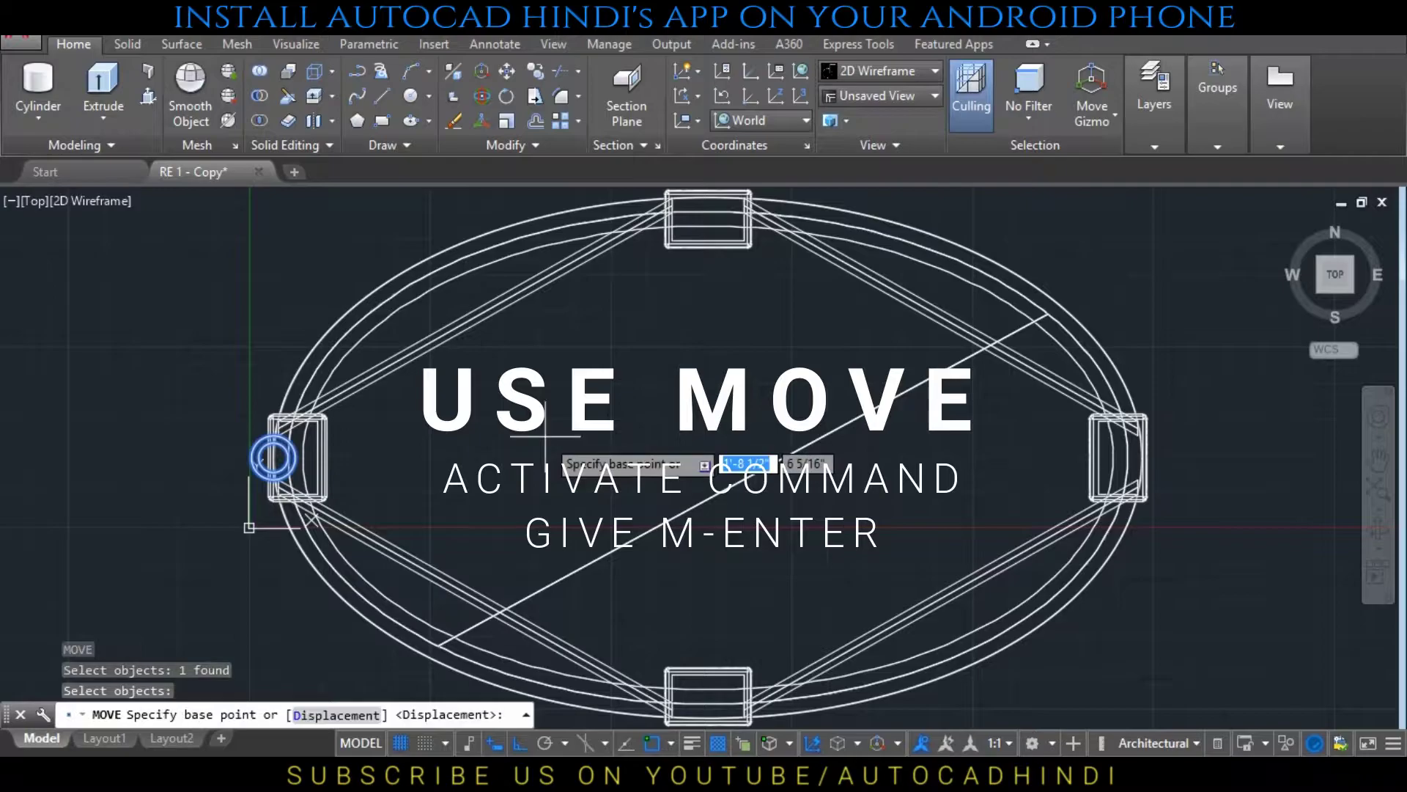
{"action": "left_click", "coordinate": [273, 458]}
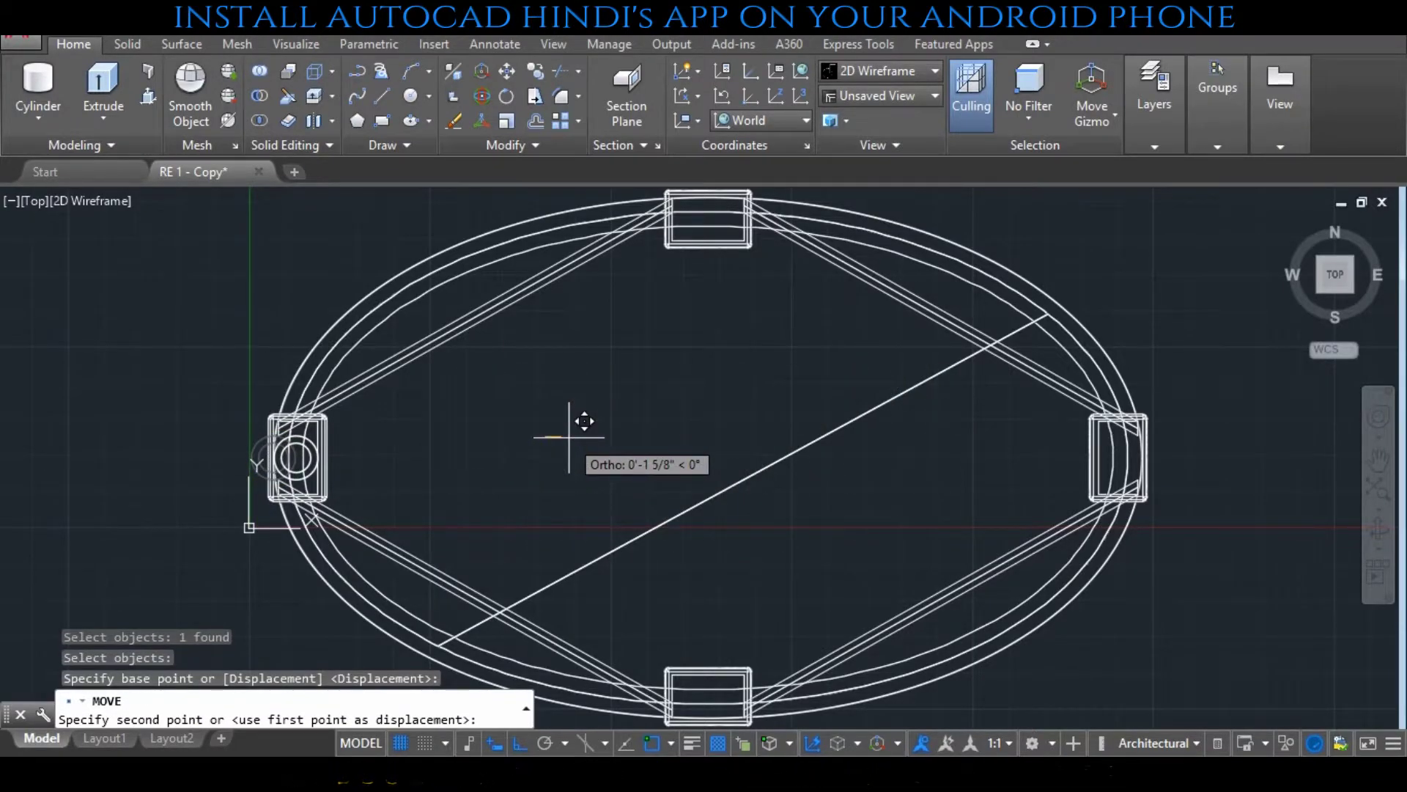
{"action": "left_click", "coordinate": [569, 438]}
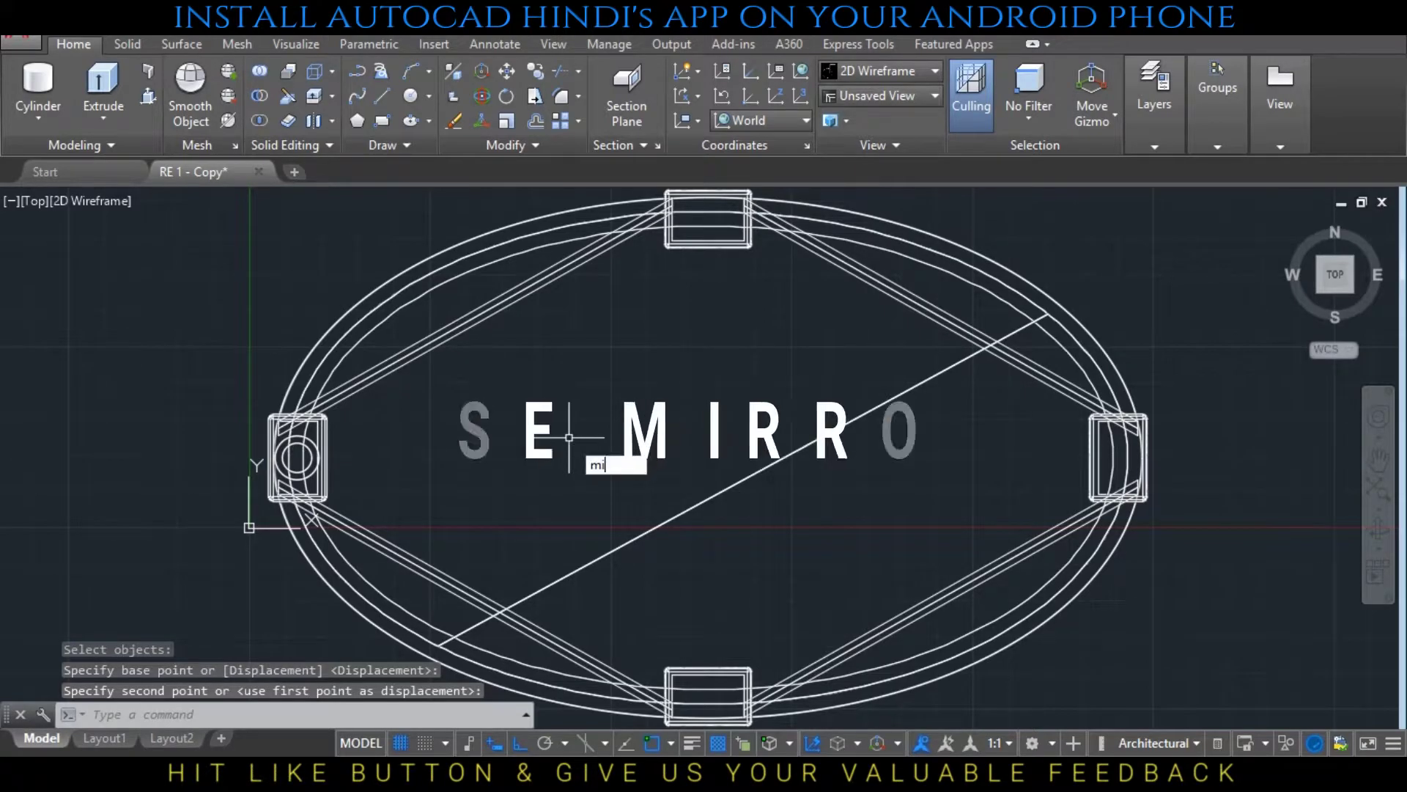
Mirror the left knob across a vertical centre line onto the right post, keeping the original
{"action": "type", "text": "mi"}
{"action": "key", "text": "Return"}
{"action": "left_click", "coordinate": [297, 456]}
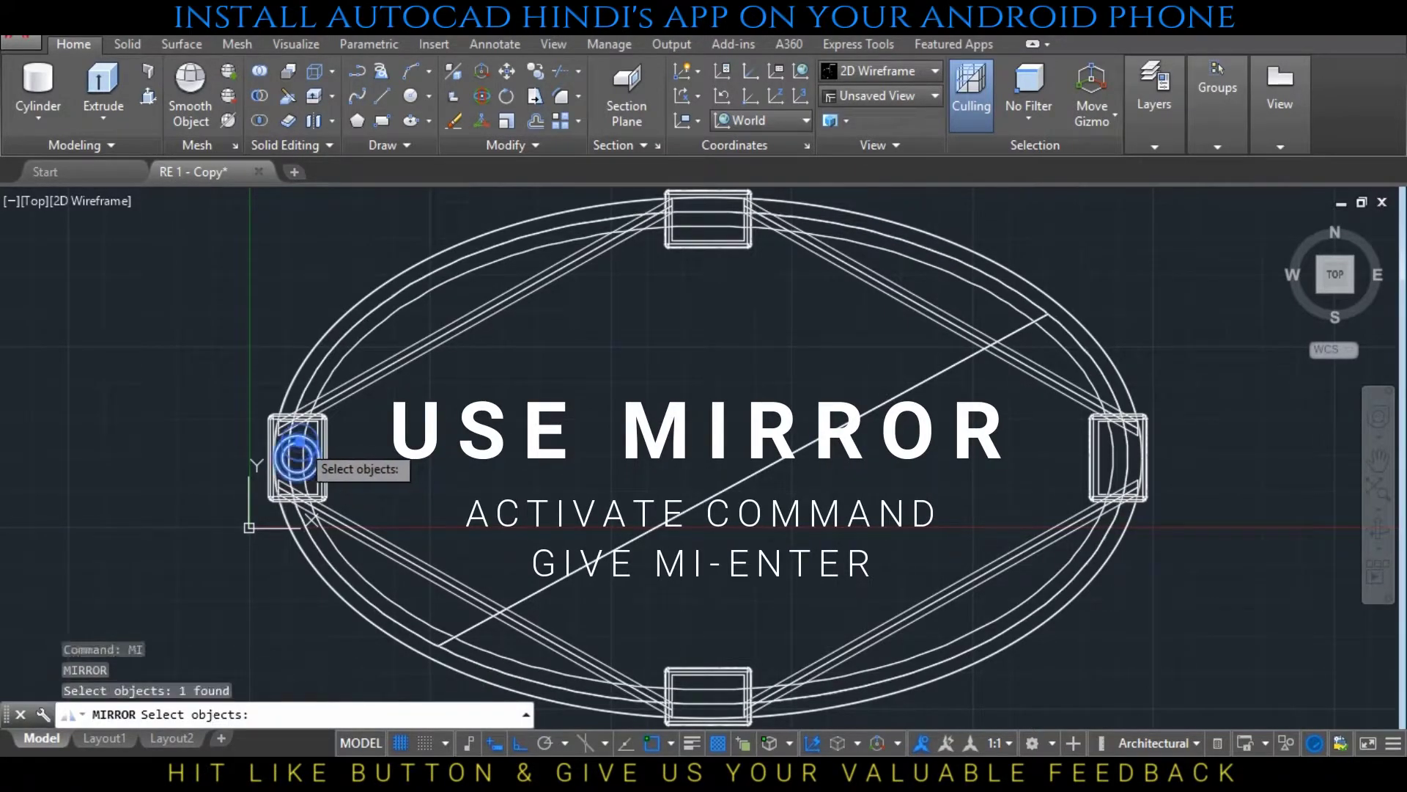
{"action": "key", "text": "Return"}
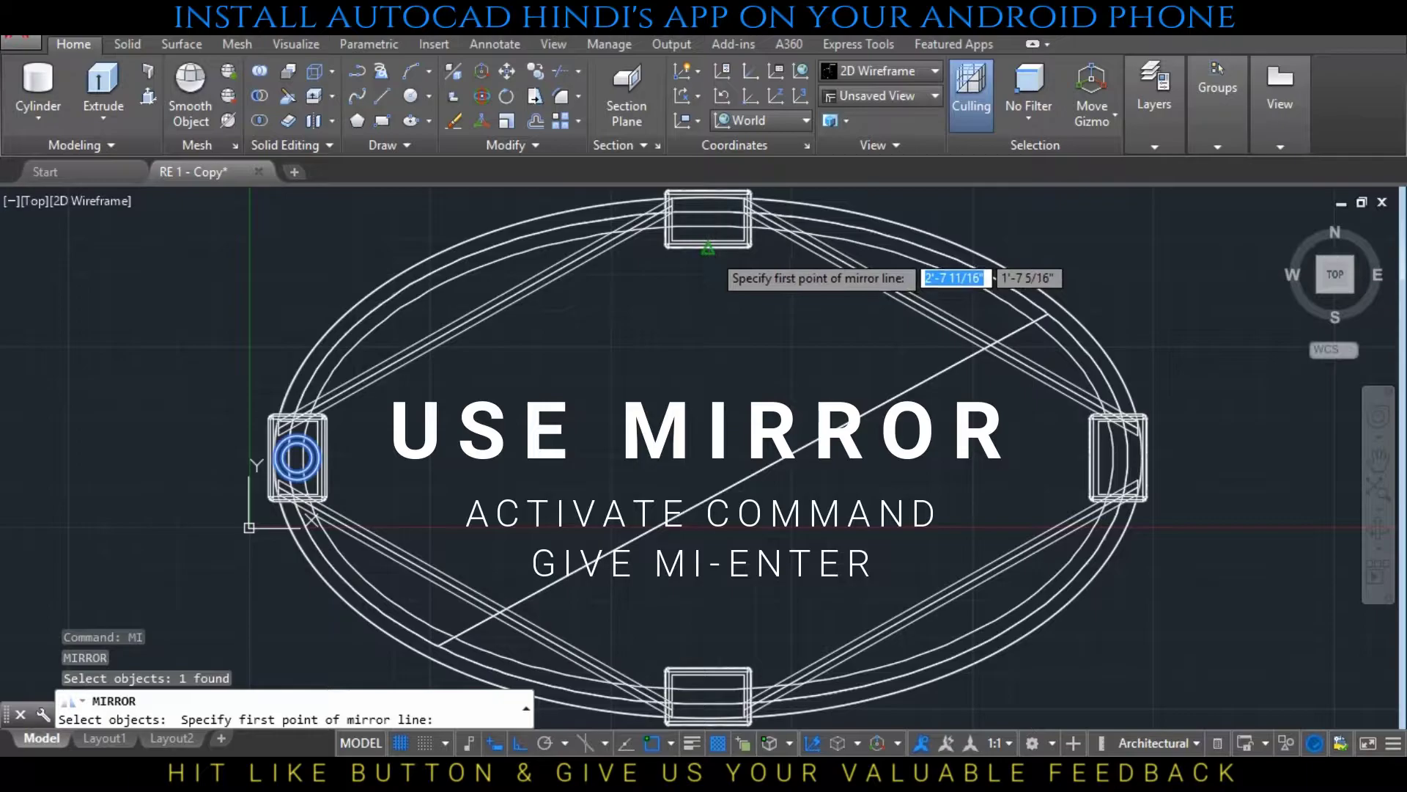
{"action": "left_click", "coordinate": [708, 248]}
{"action": "left_click", "coordinate": [711, 336]}
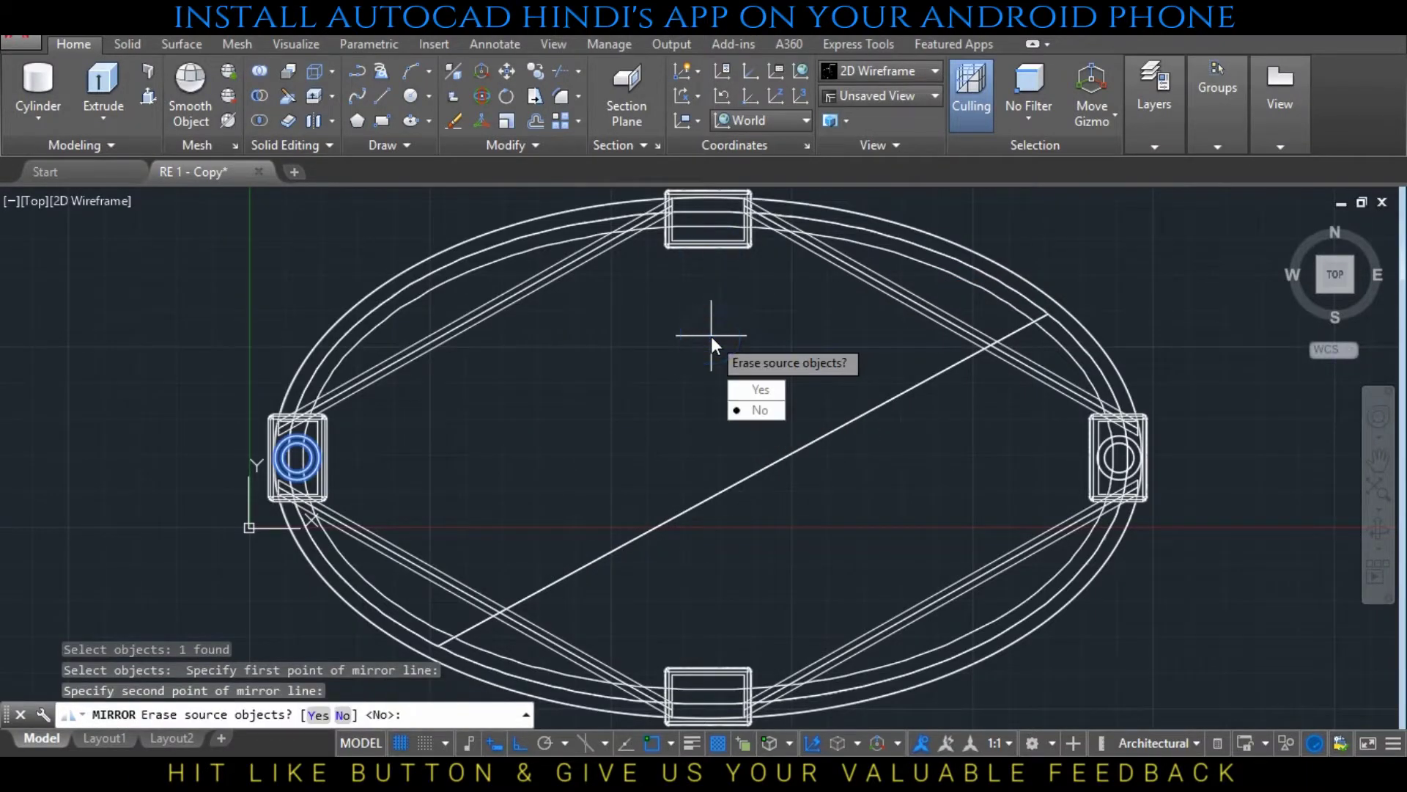
{"action": "key", "text": "Return"}
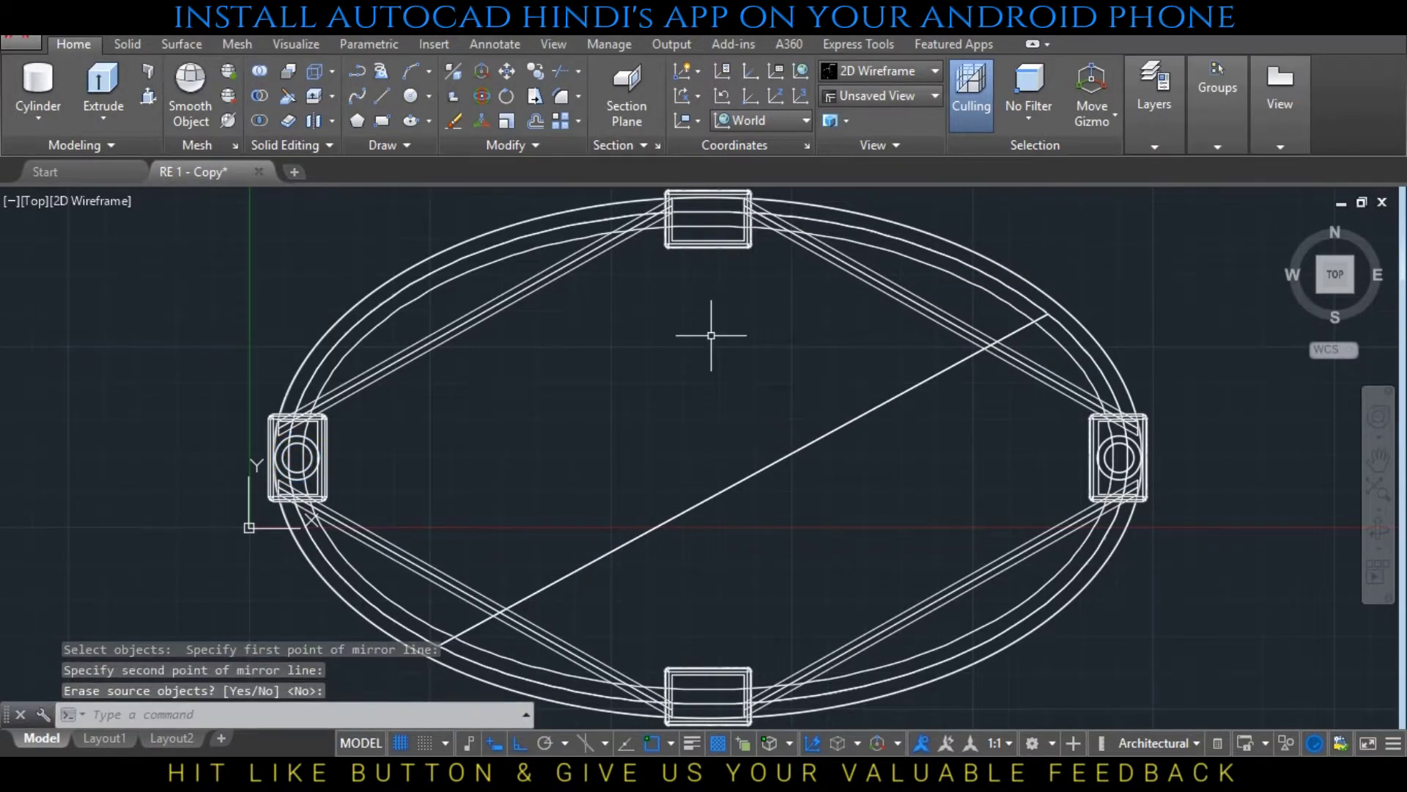
{"action": "type", "text": "co"}
Copy the right post's knob to near the top post
{"action": "key", "text": "Return"}
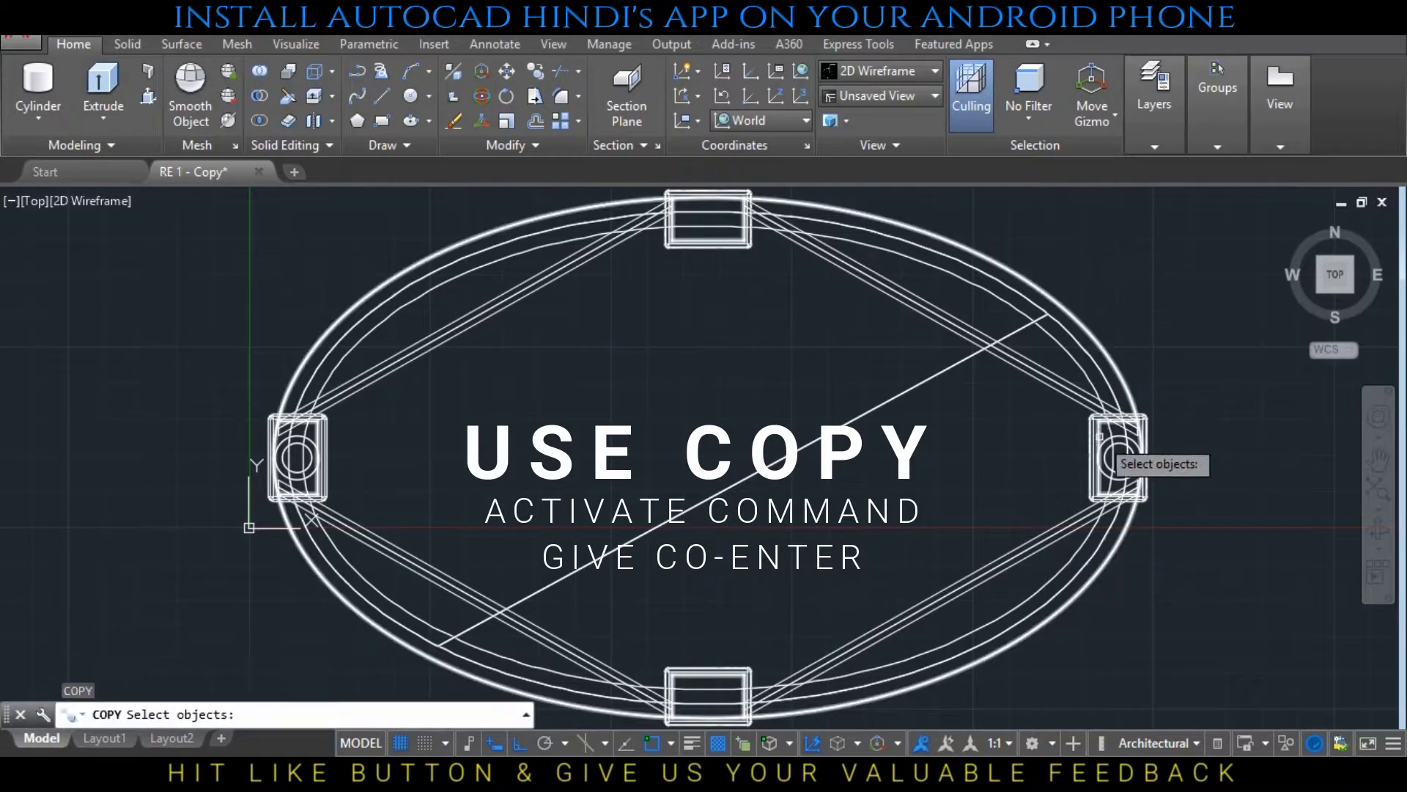
{"action": "left_click", "coordinate": [1108, 448]}
{"action": "key", "text": "Return"}
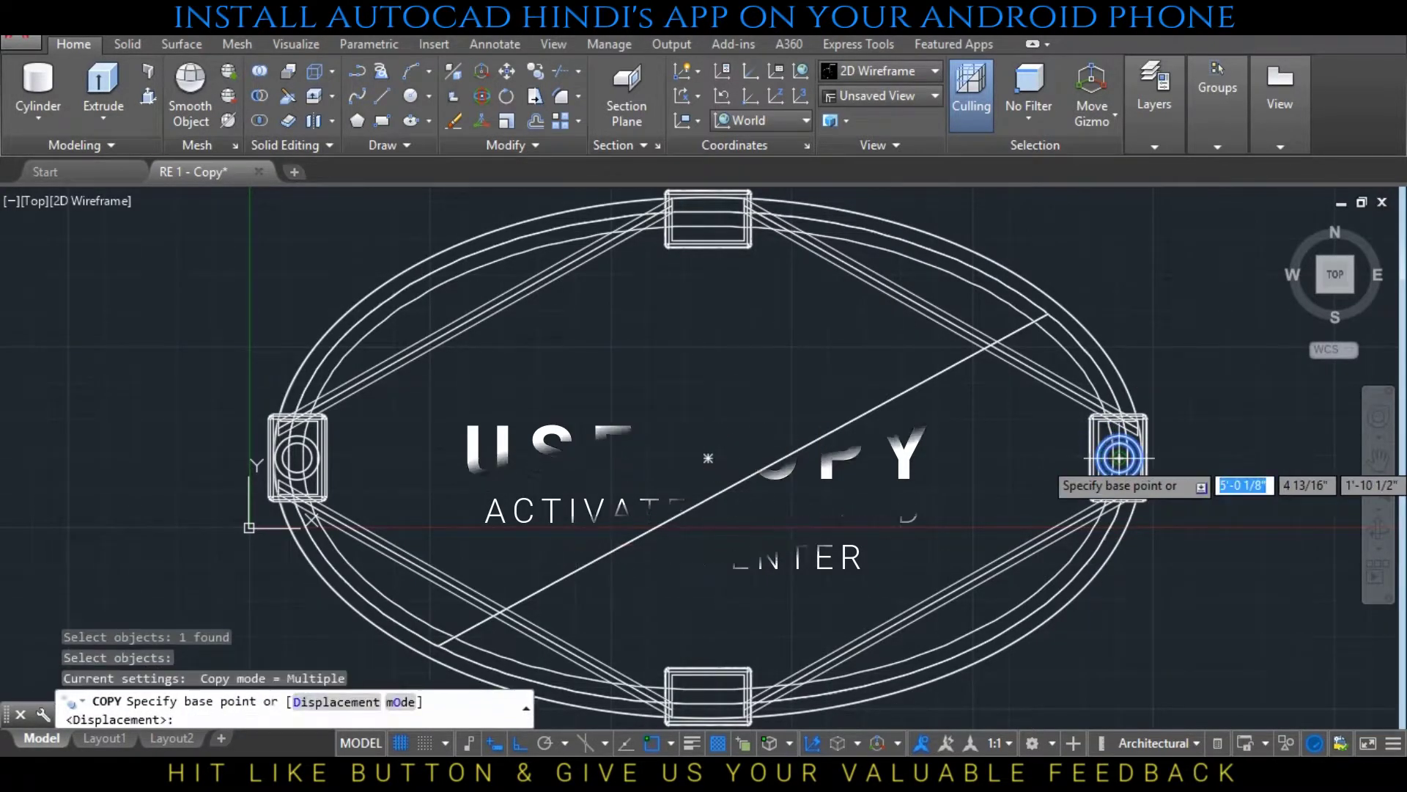
{"action": "left_click", "coordinate": [1120, 458]}
{"action": "left_click", "coordinate": [708, 248]}
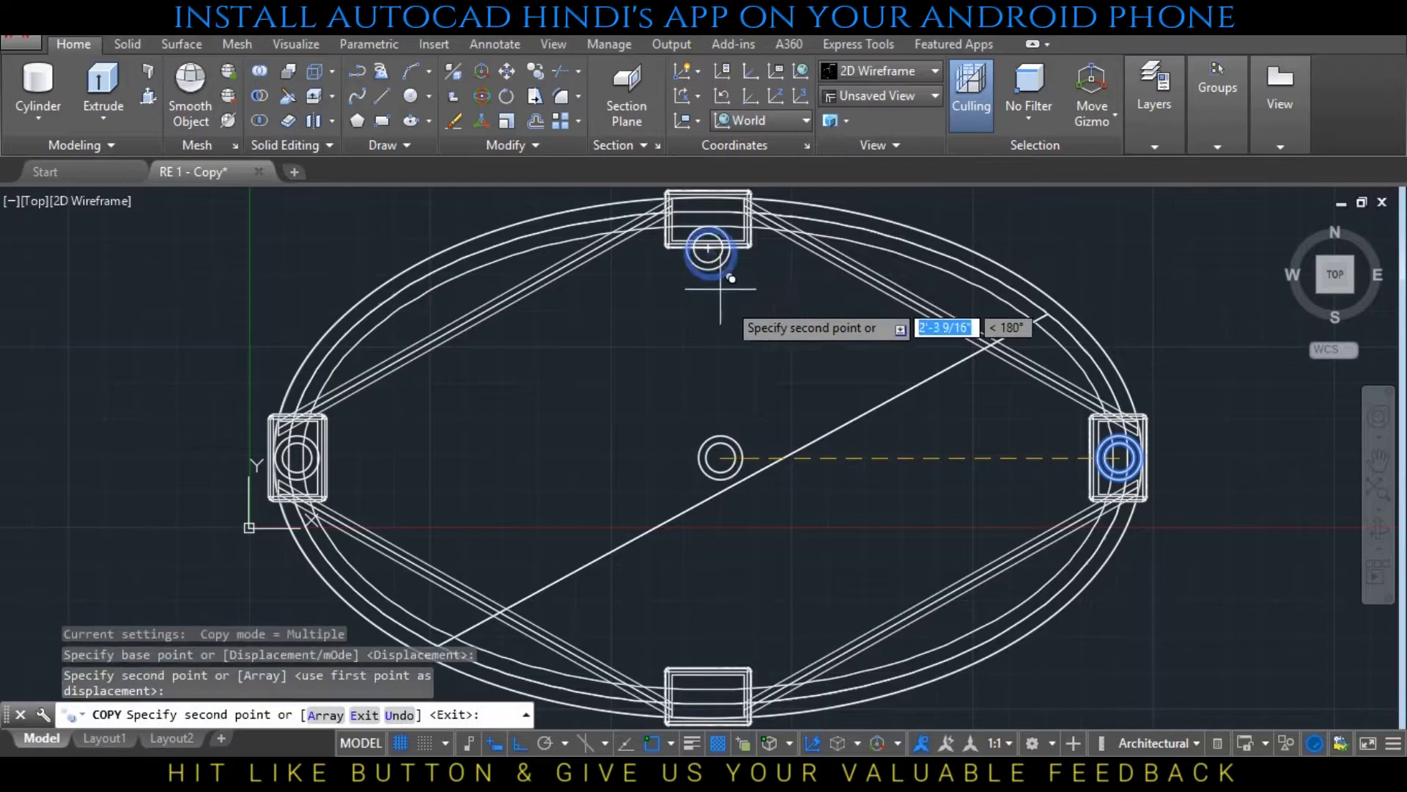
{"action": "key", "text": "Return"}
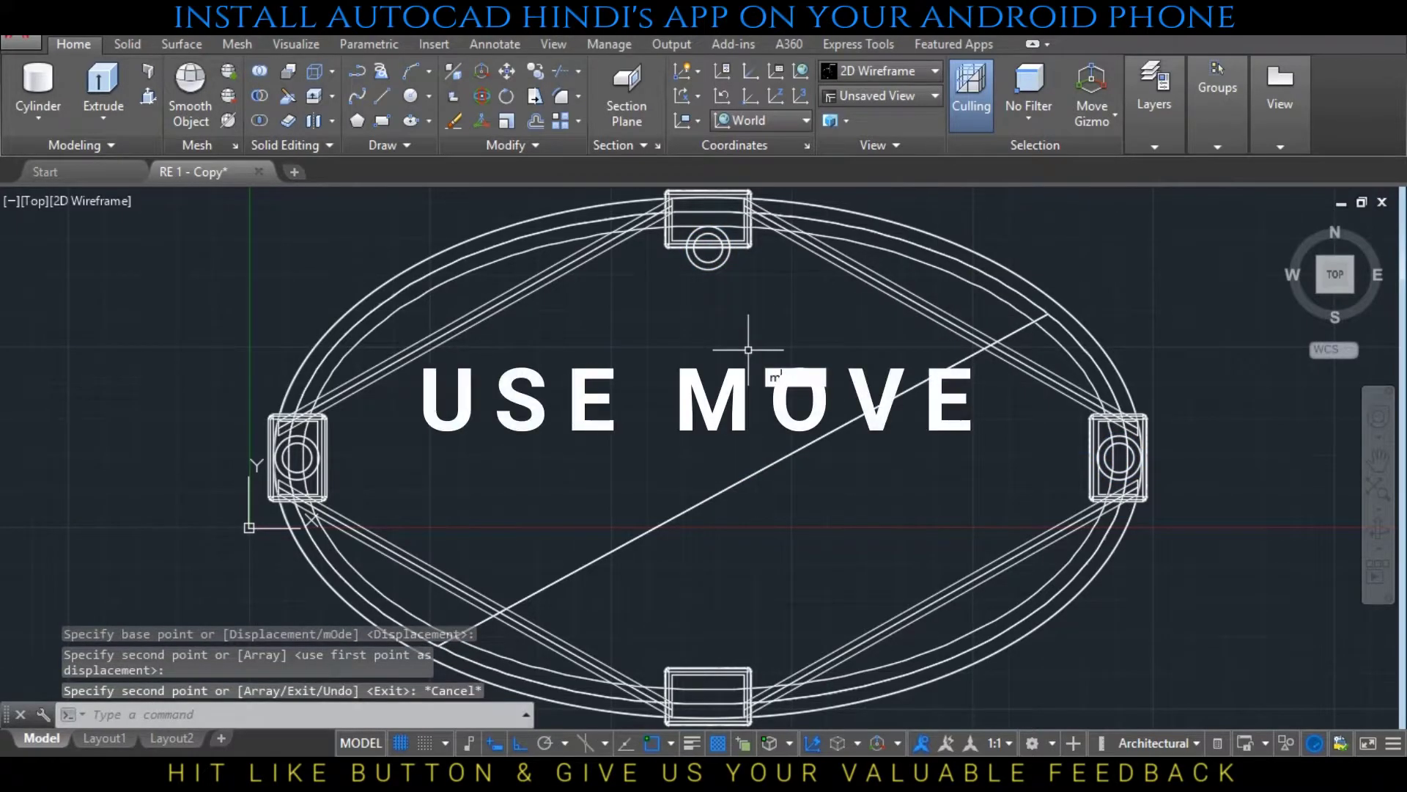
Move the copied knob onto the top post cap
{"action": "type", "text": "m"}
{"action": "key", "text": "Return"}
{"action": "left_click", "coordinate": [712, 279]}
{"action": "key", "text": "Return"}
{"action": "left_click", "coordinate": [708, 248]}
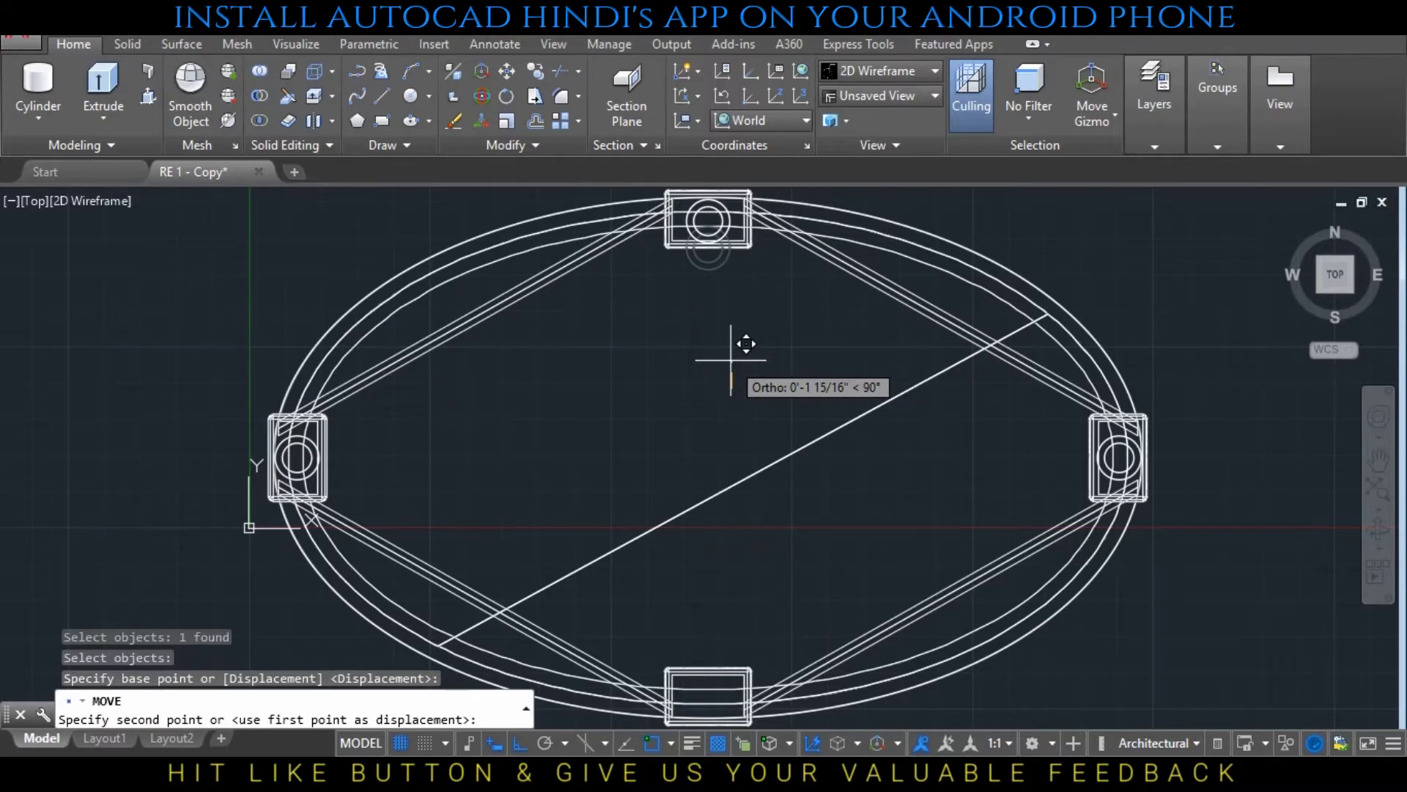
{"action": "left_click", "coordinate": [731, 359]}
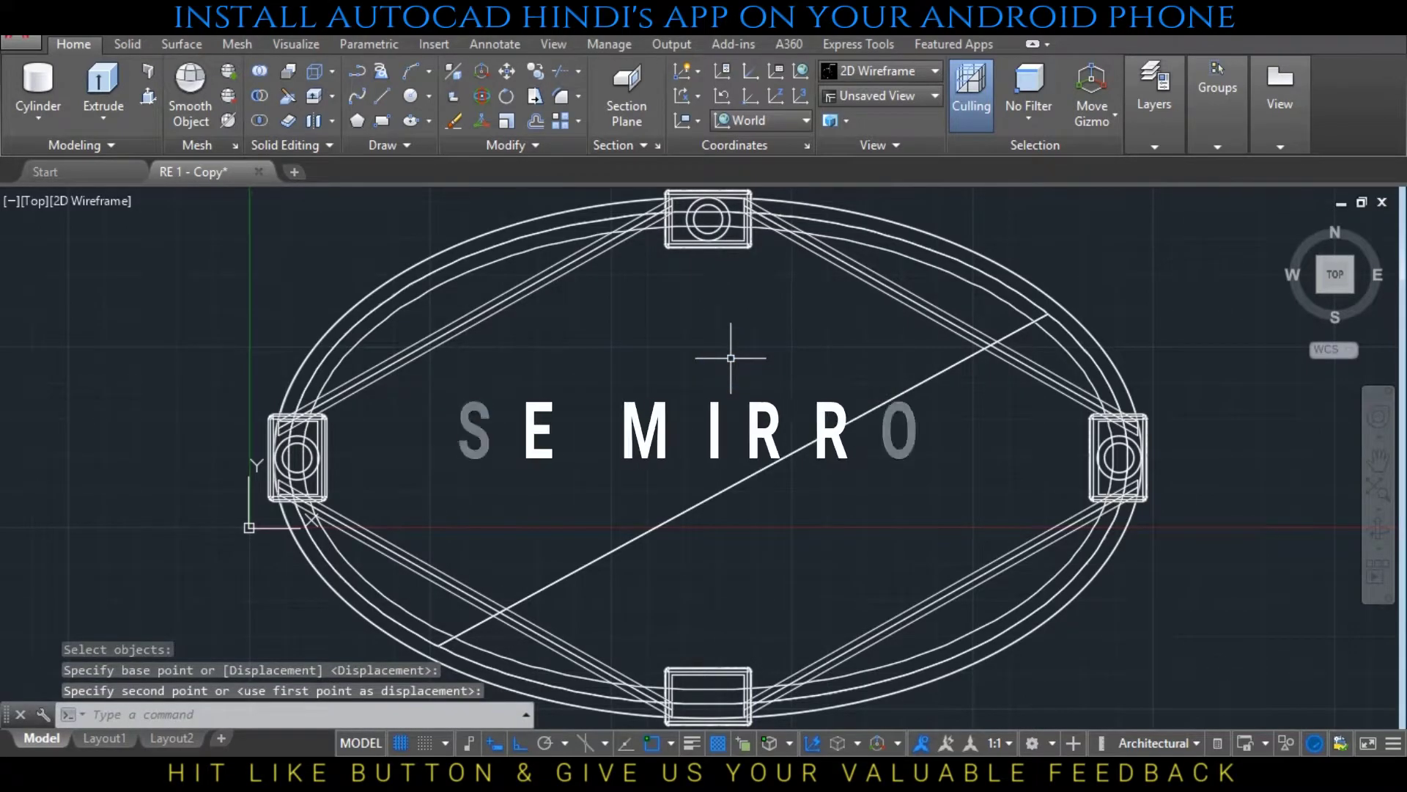
Mirror the top knob across a horizontal centre line onto the bottom post, keeping the source
{"action": "type", "text": "mi"}
{"action": "key", "text": "Return"}
{"action": "left_click", "coordinate": [722, 228]}
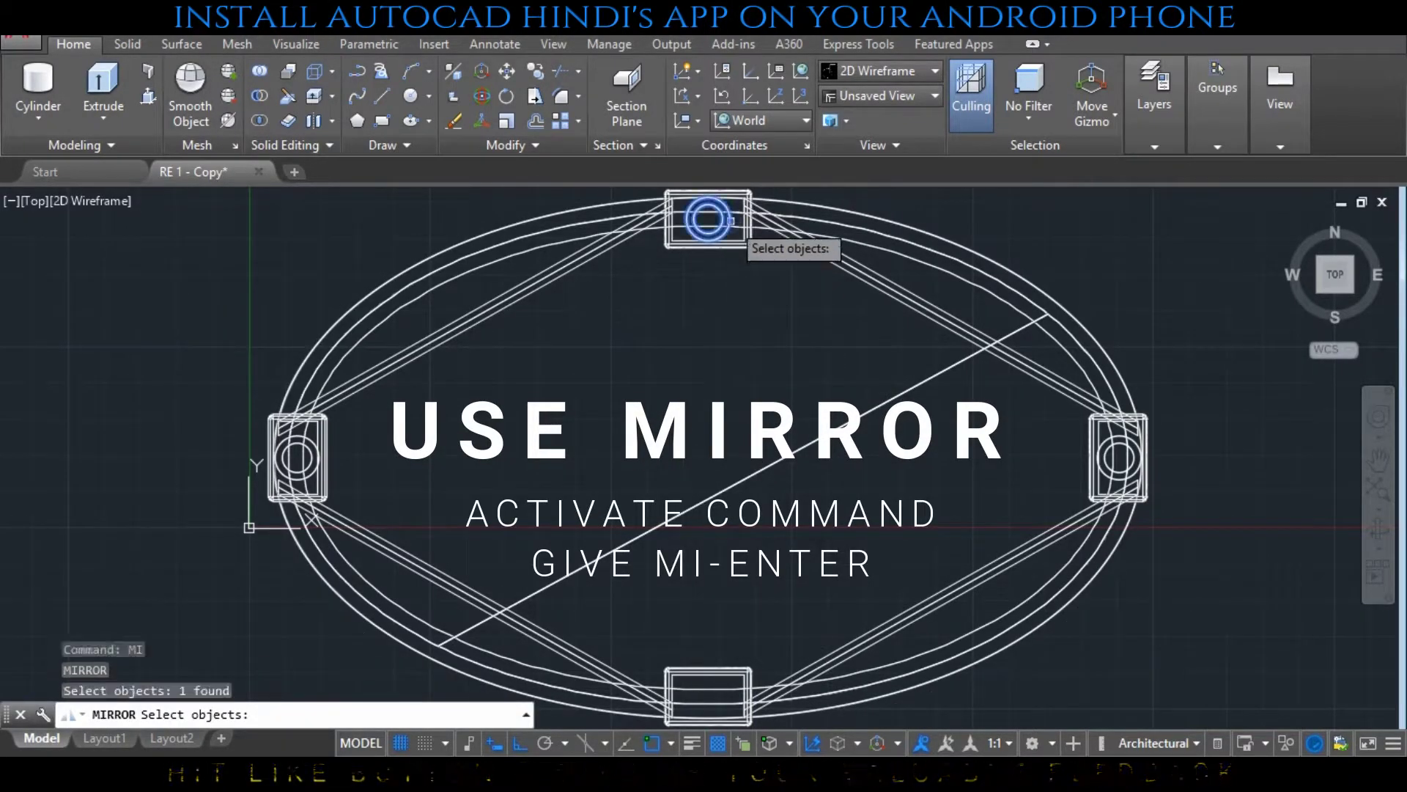
{"action": "key", "text": "Return"}
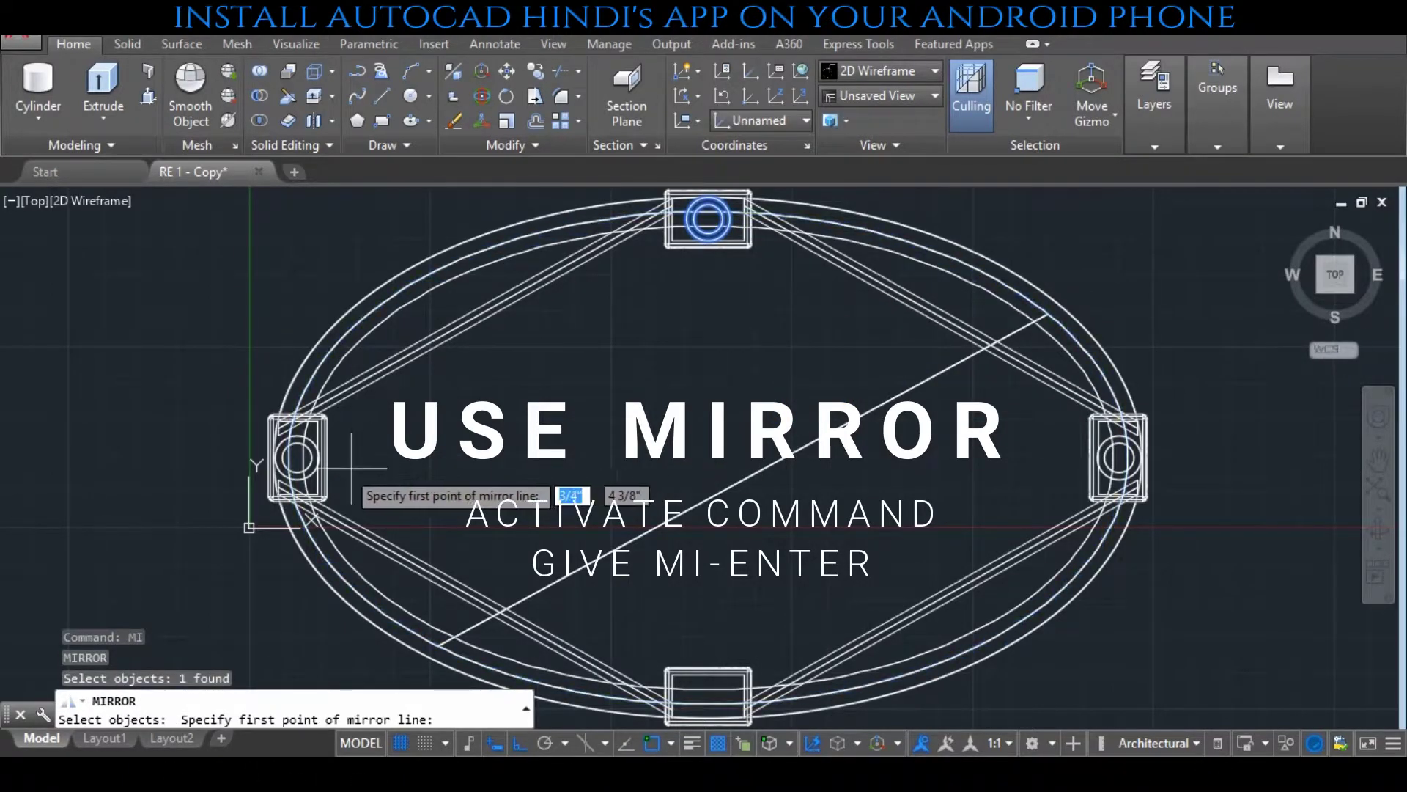
{"action": "left_click", "coordinate": [326, 459]}
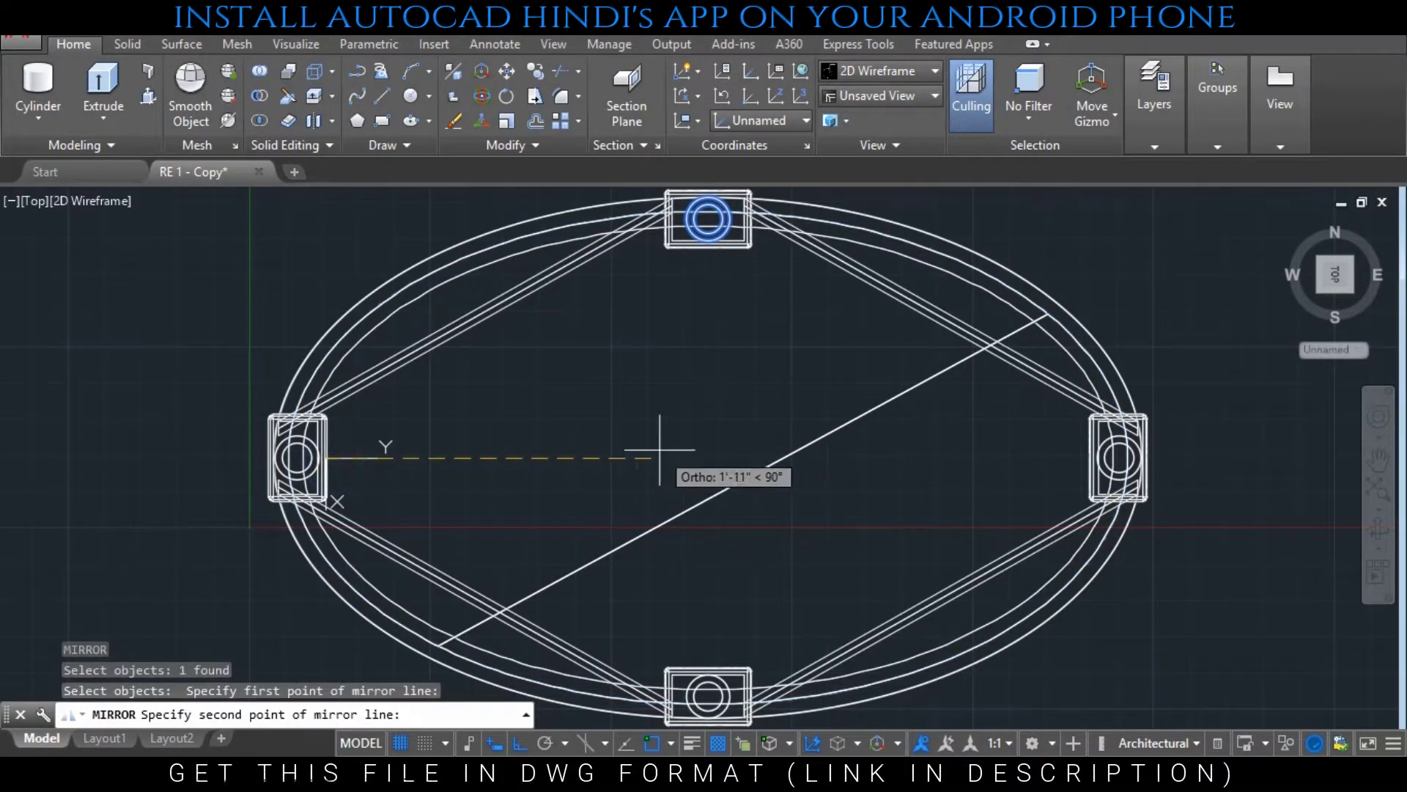
{"action": "left_click", "coordinate": [660, 450]}
{"action": "key", "text": "Escape"}
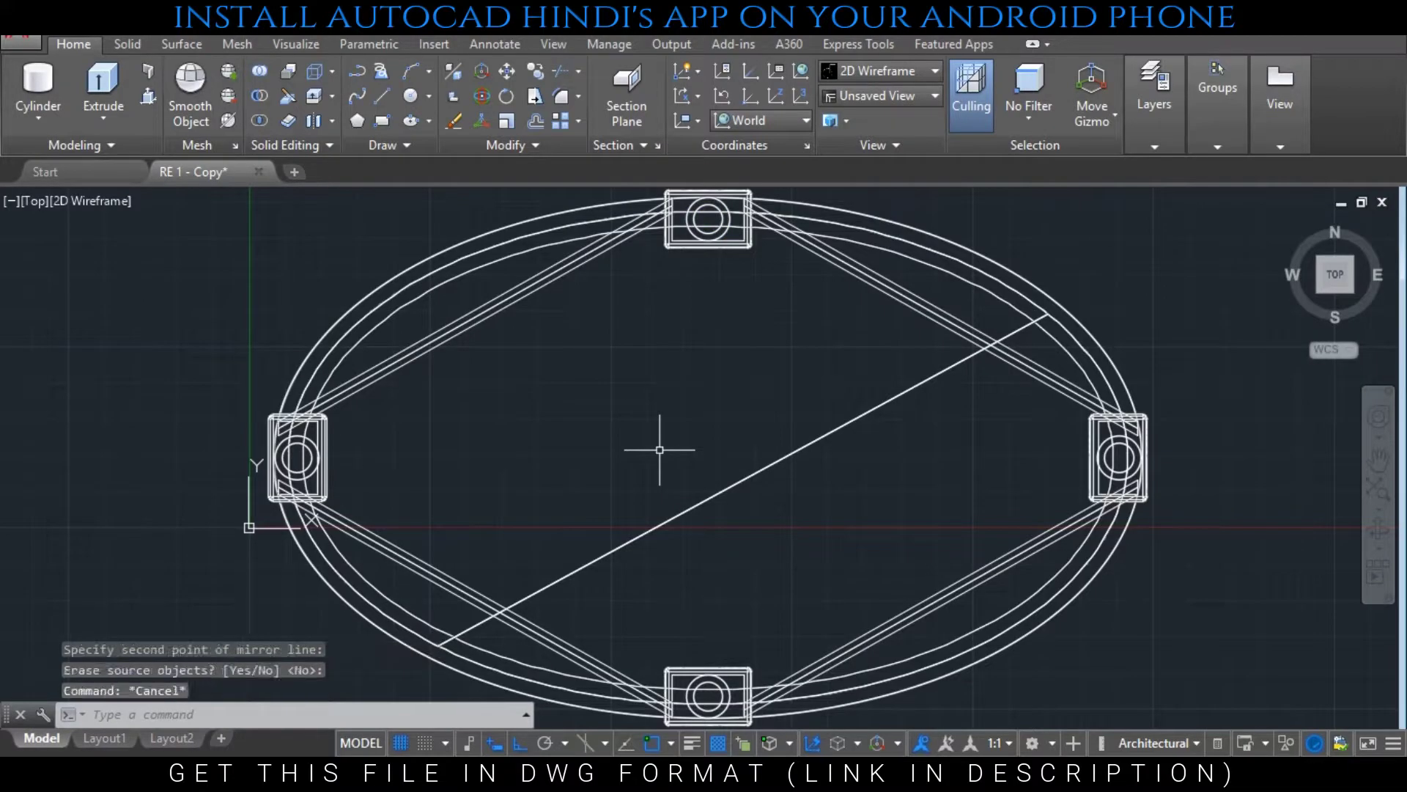
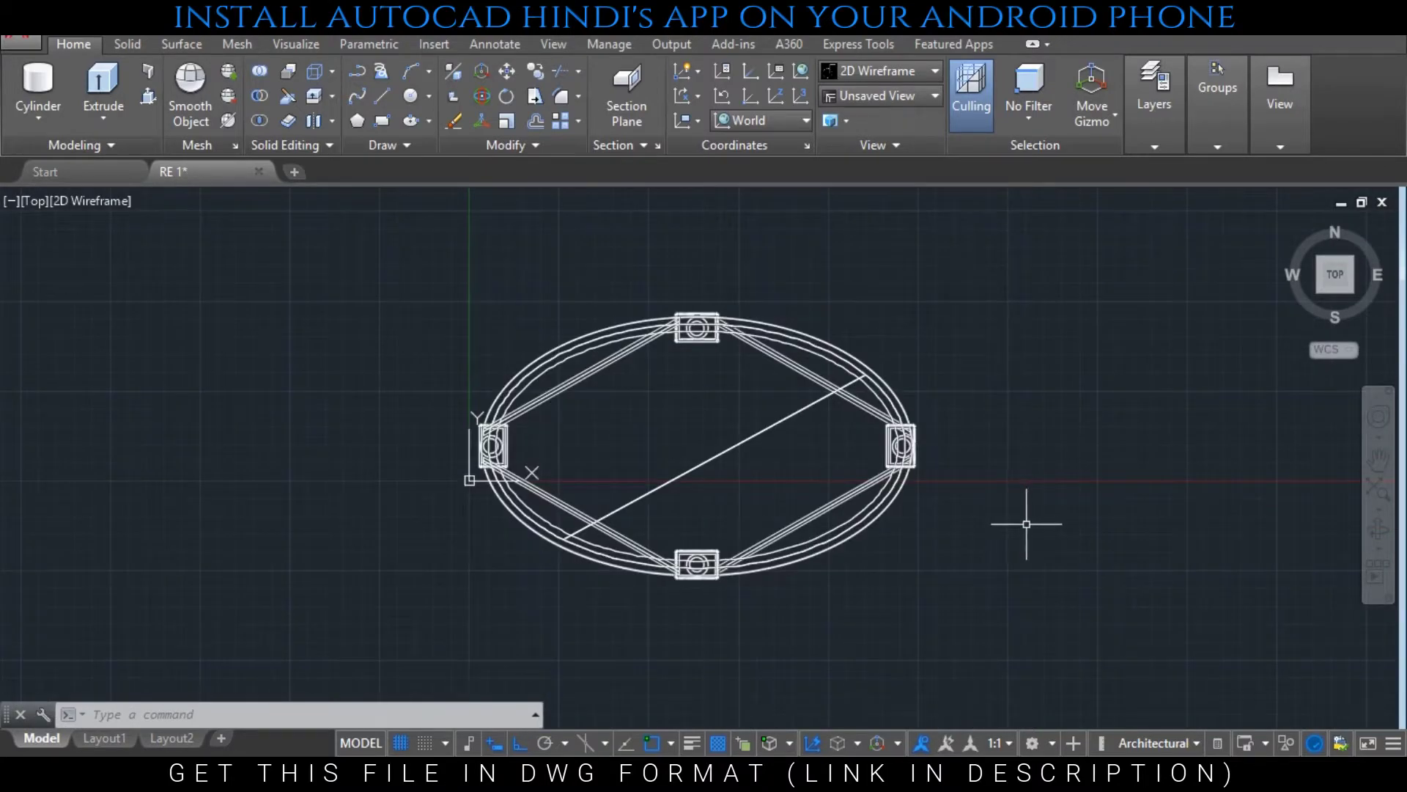
Draw a new ellipse with a 6' axis and 2' other axis below the table frame
{"action": "middle_click_drag", "start_coordinate": [1026, 523], "coordinate": [1063, 411]}
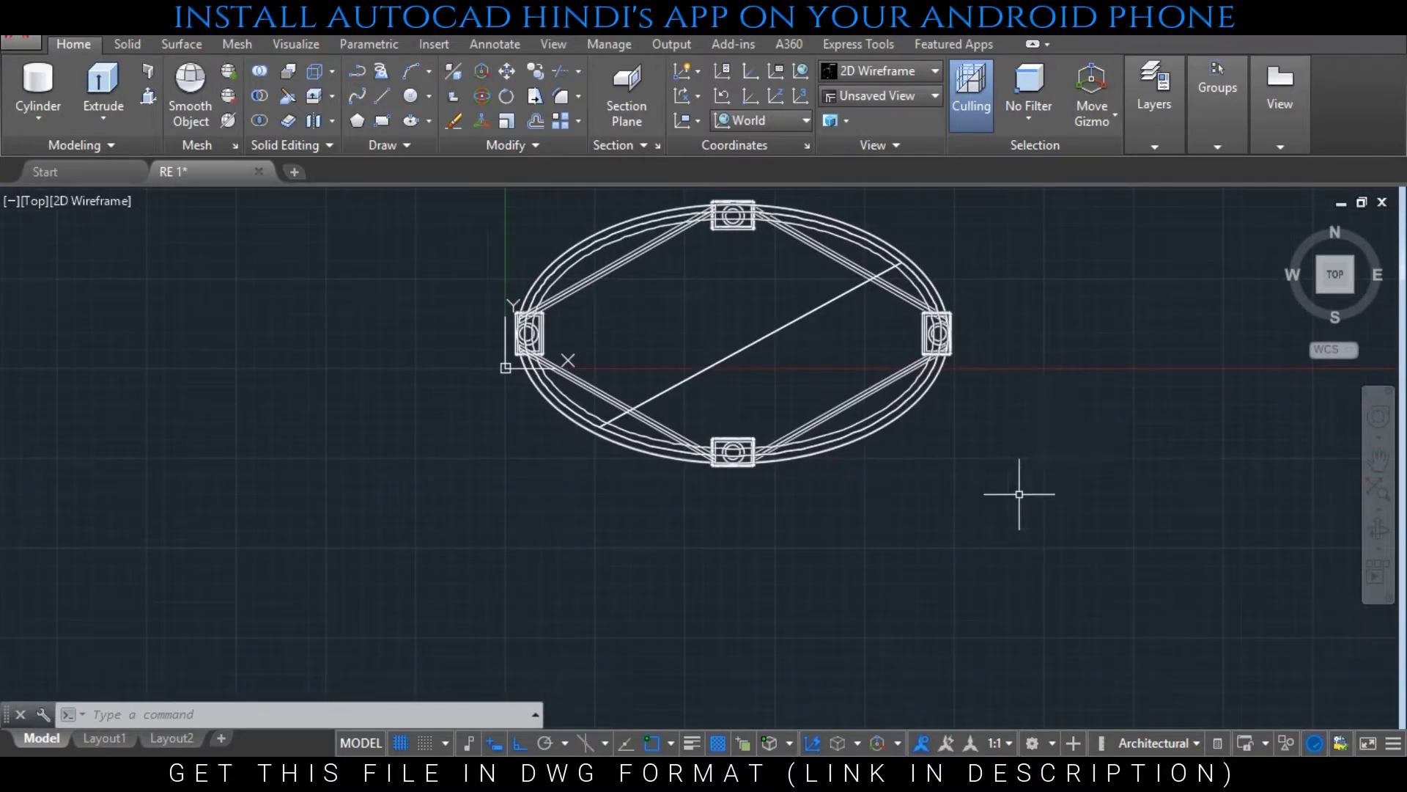
{"action": "middle_click_drag", "start_coordinate": [999, 518], "coordinate": [1163, 428]}
{"action": "type", "text": "el"}
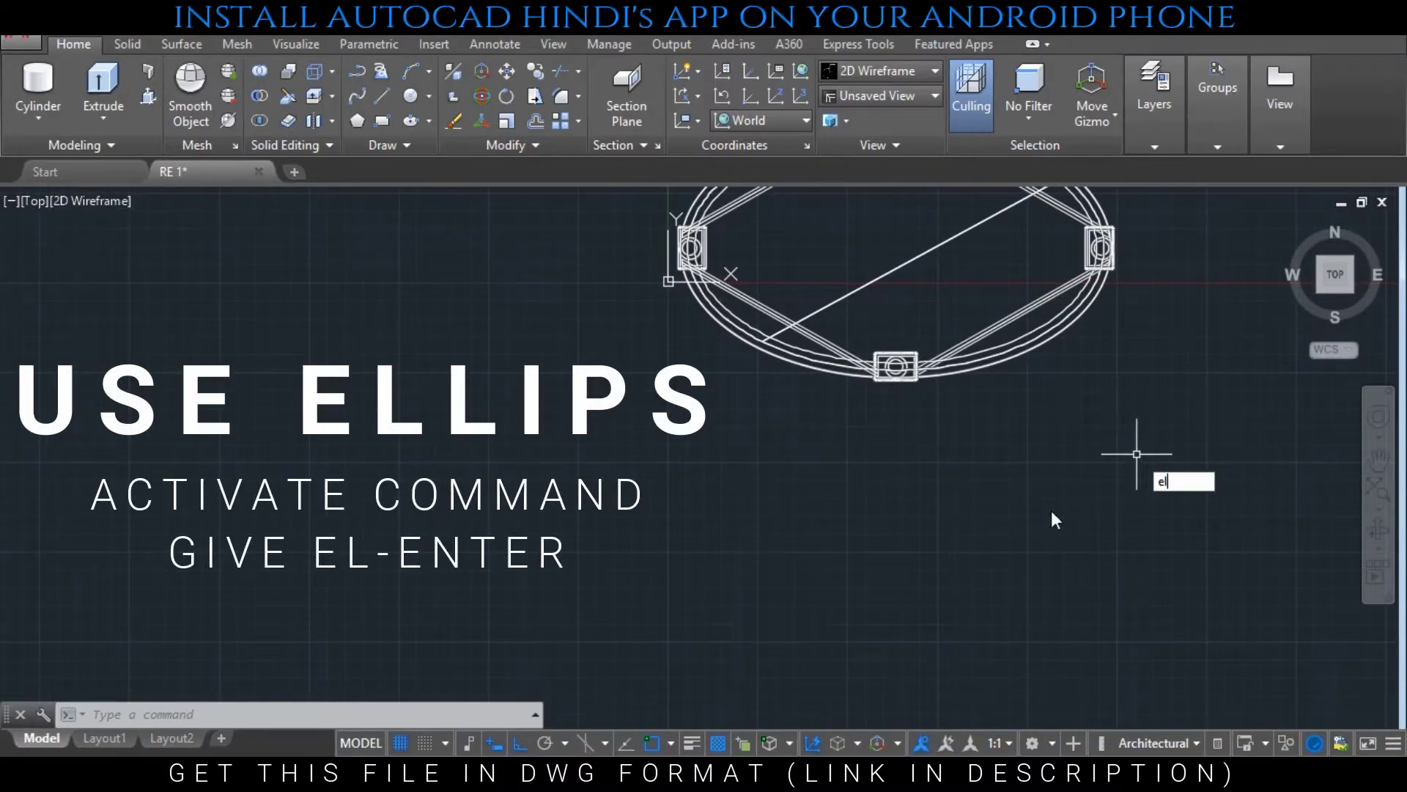
{"action": "key", "text": "Return"}
{"action": "left_click", "coordinate": [699, 553]}
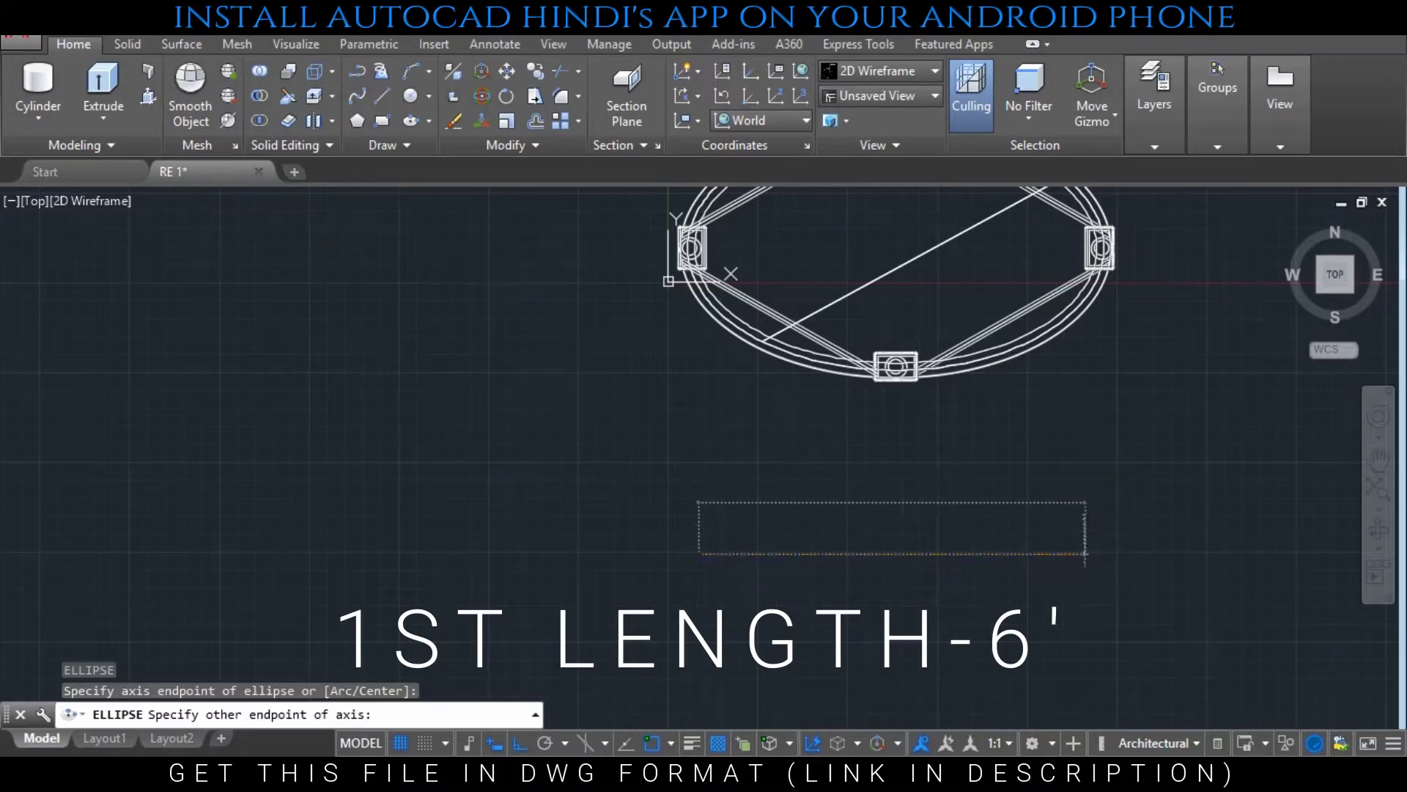
{"action": "type", "text": "6'"}
{"action": "key", "text": "Return"}
{"action": "type", "text": "2'"}
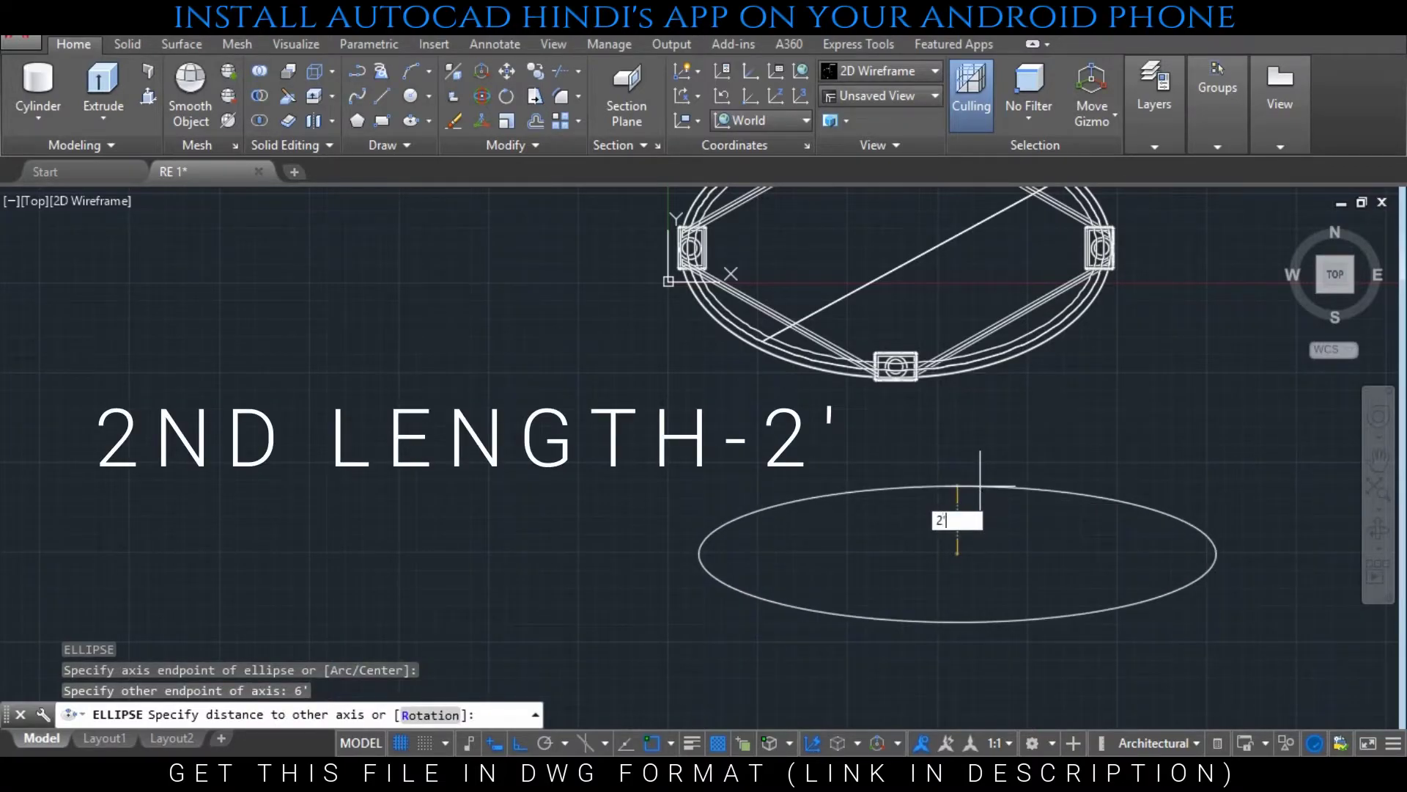
{"action": "key", "text": "Return"}
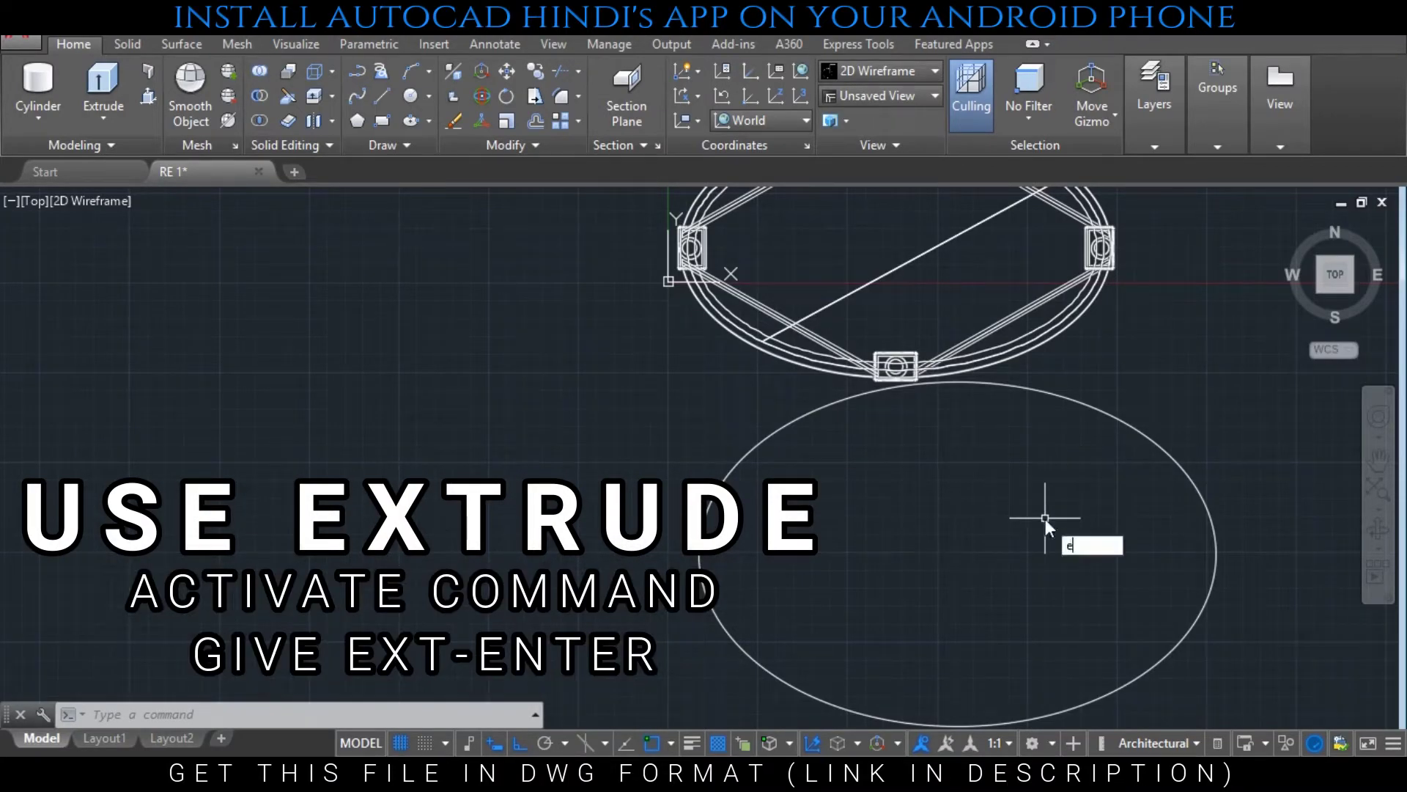
Extrude the new ellipse into a 1" high solid with a 30° taper
{"action": "key", "text": "Return"}
{"action": "left_click", "coordinate": [1185, 471]}
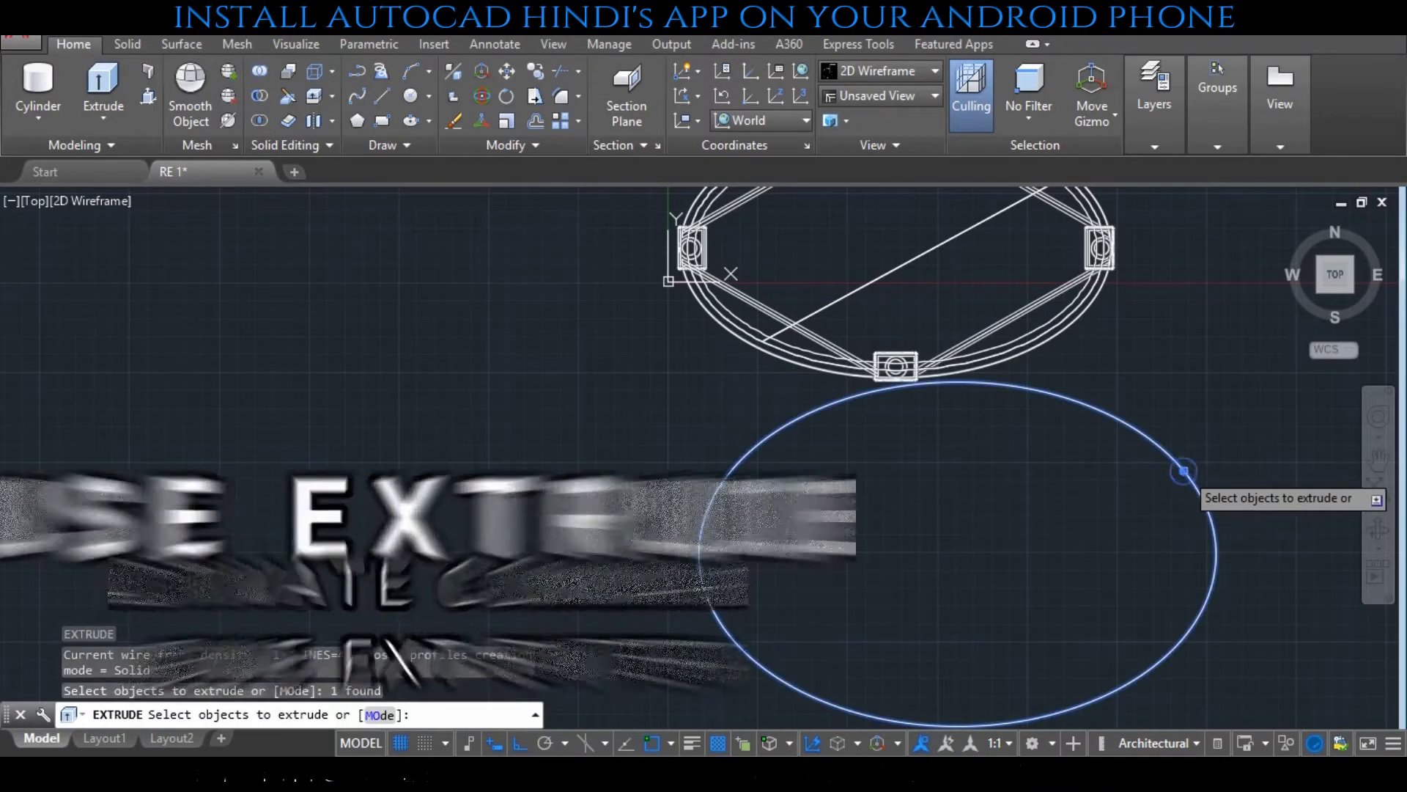
{"action": "key", "text": "Return"}
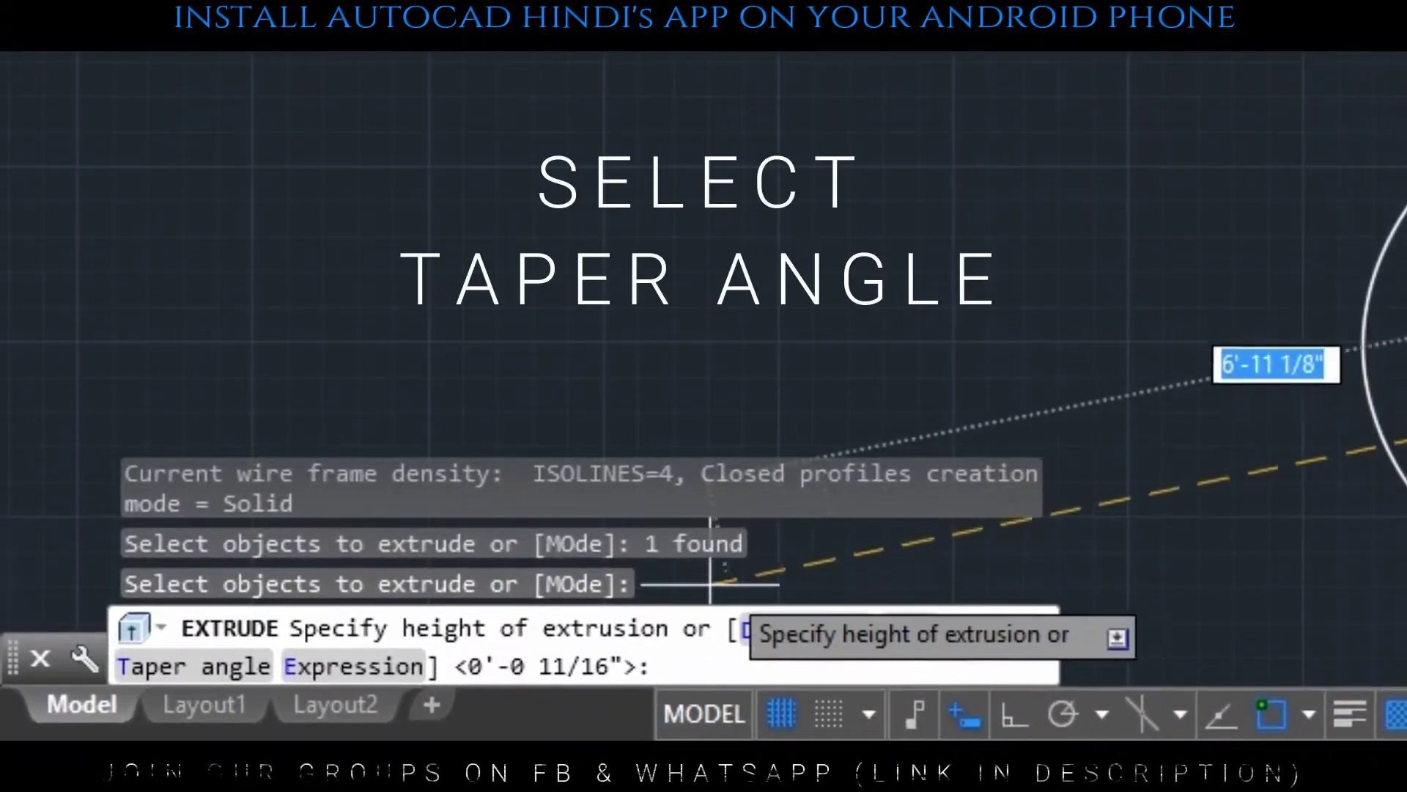
{"action": "left_click", "coordinate": [201, 667]}
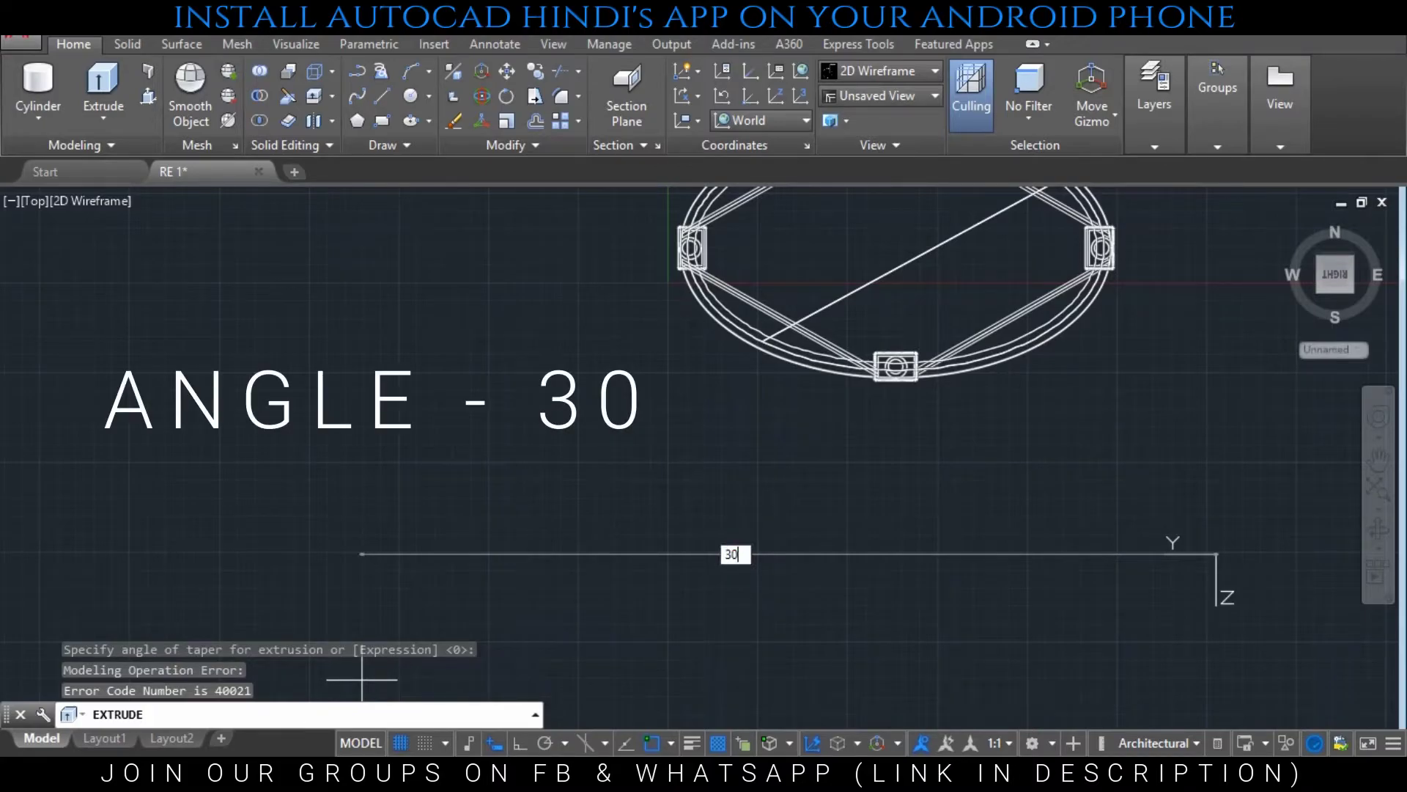
{"action": "key", "text": "Return"}
{"action": "type", "text": "1"}
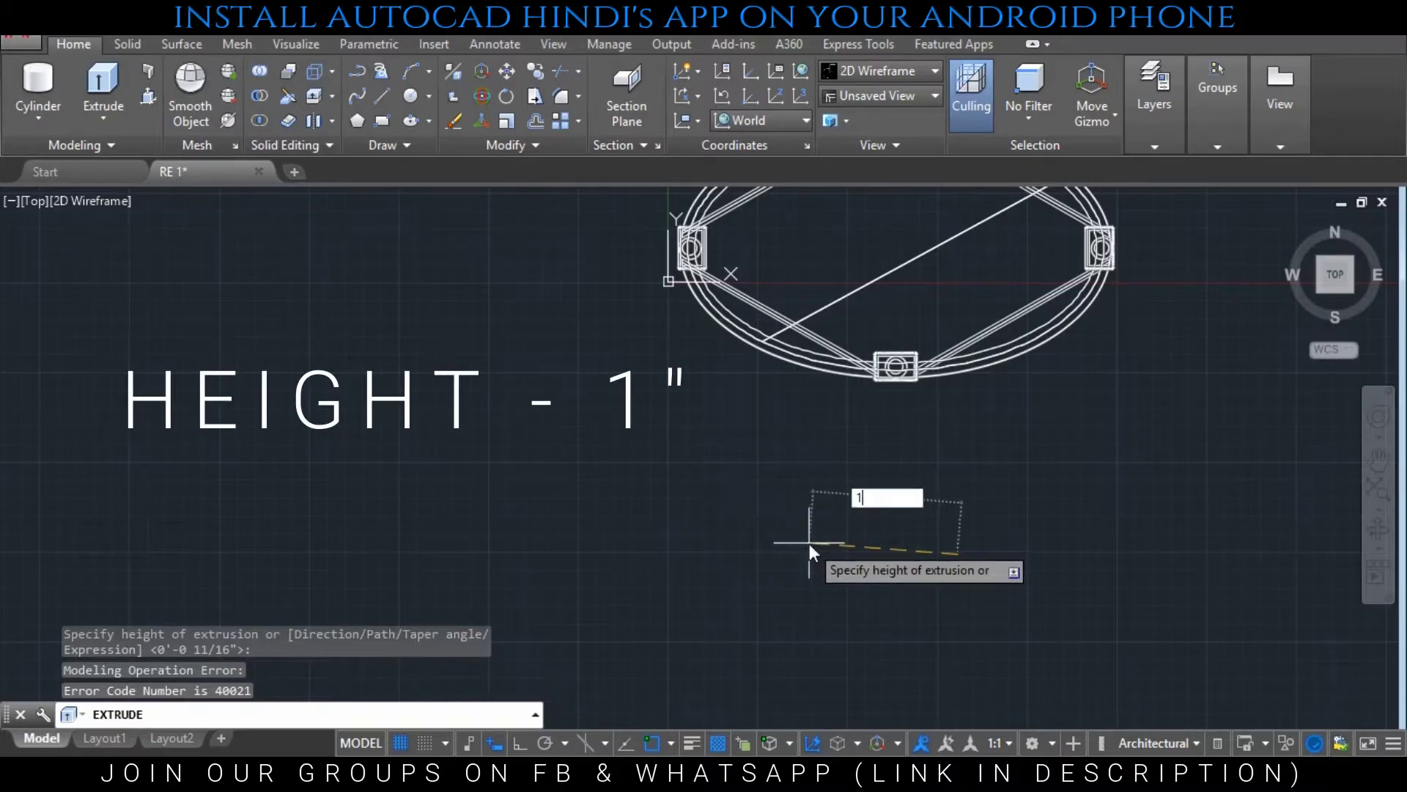
{"action": "key", "text": "Return"}
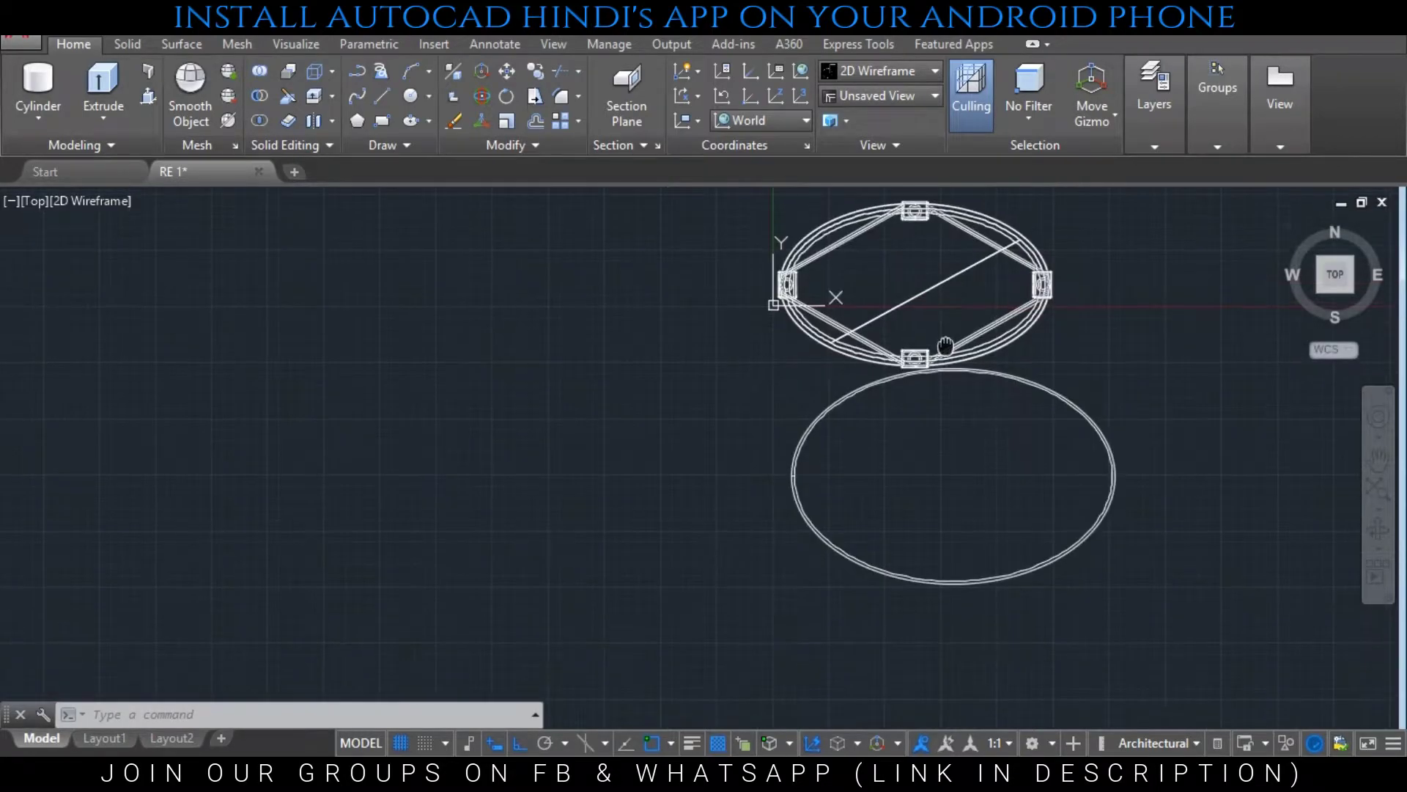
{"action": "middle_click_drag", "start_coordinate": [1044, 535], "coordinate": [967, 720]}
{"action": "scroll", "coordinate": [904, 540], "scroll_direction": "up", "scroll_amount": 4}
{"action": "scroll", "coordinate": [901, 495], "scroll_direction": "up", "scroll_amount": 2}
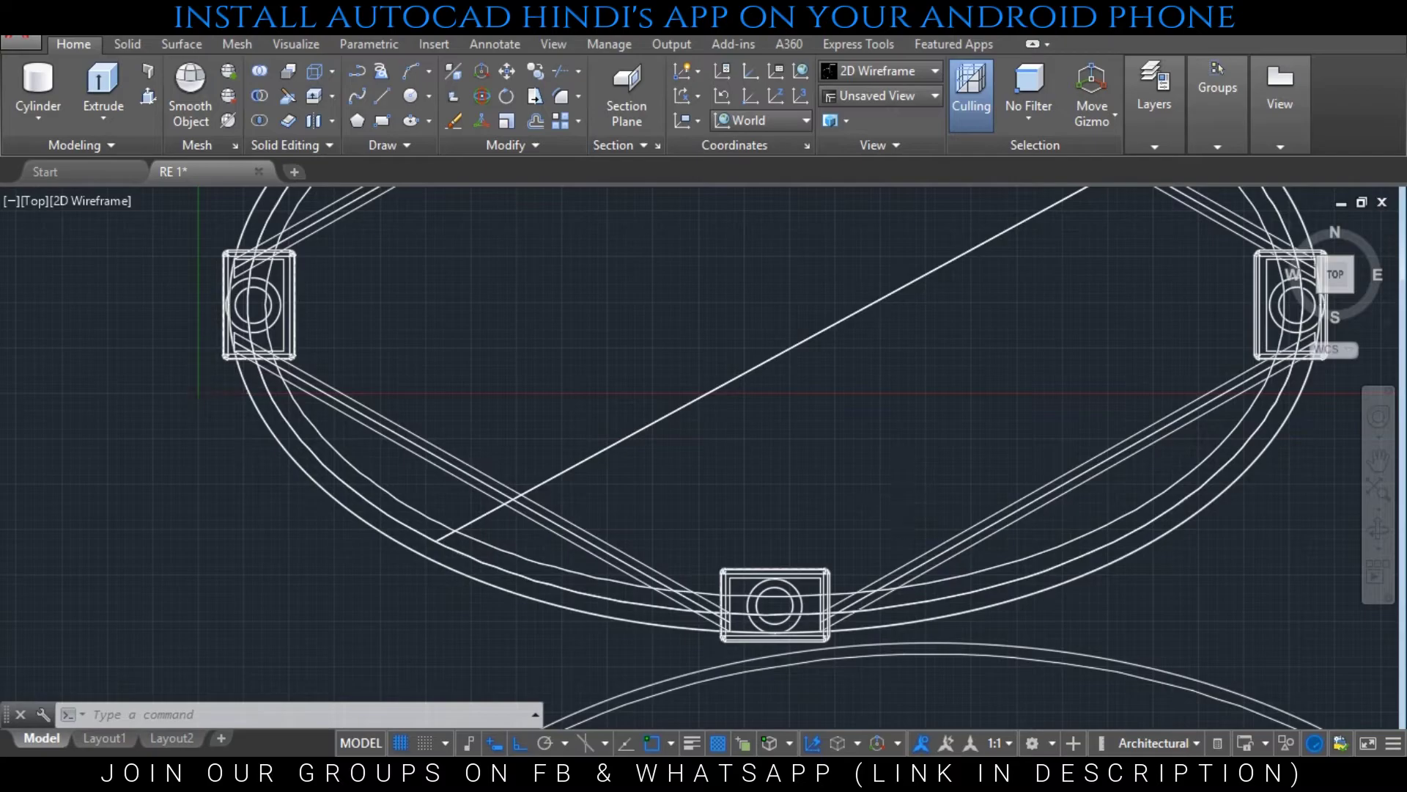
{"action": "scroll", "coordinate": [901, 496], "scroll_direction": "down", "scroll_amount": 4}
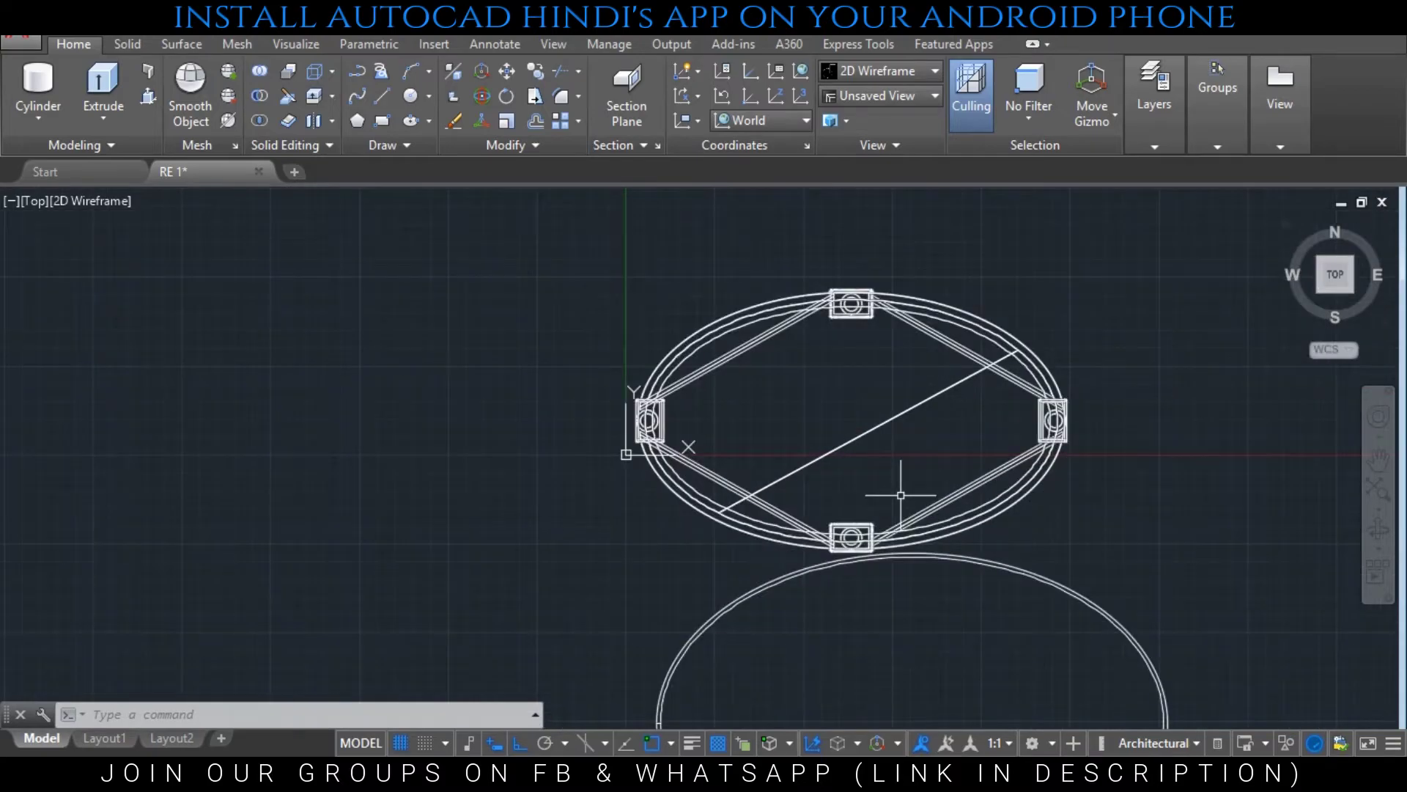
Hide the oval frame parts using Isolate > Hide Objects
{"action": "right_click", "coordinate": [1145, 462]}
{"action": "mouse_move", "coordinate": [1196, 176]}
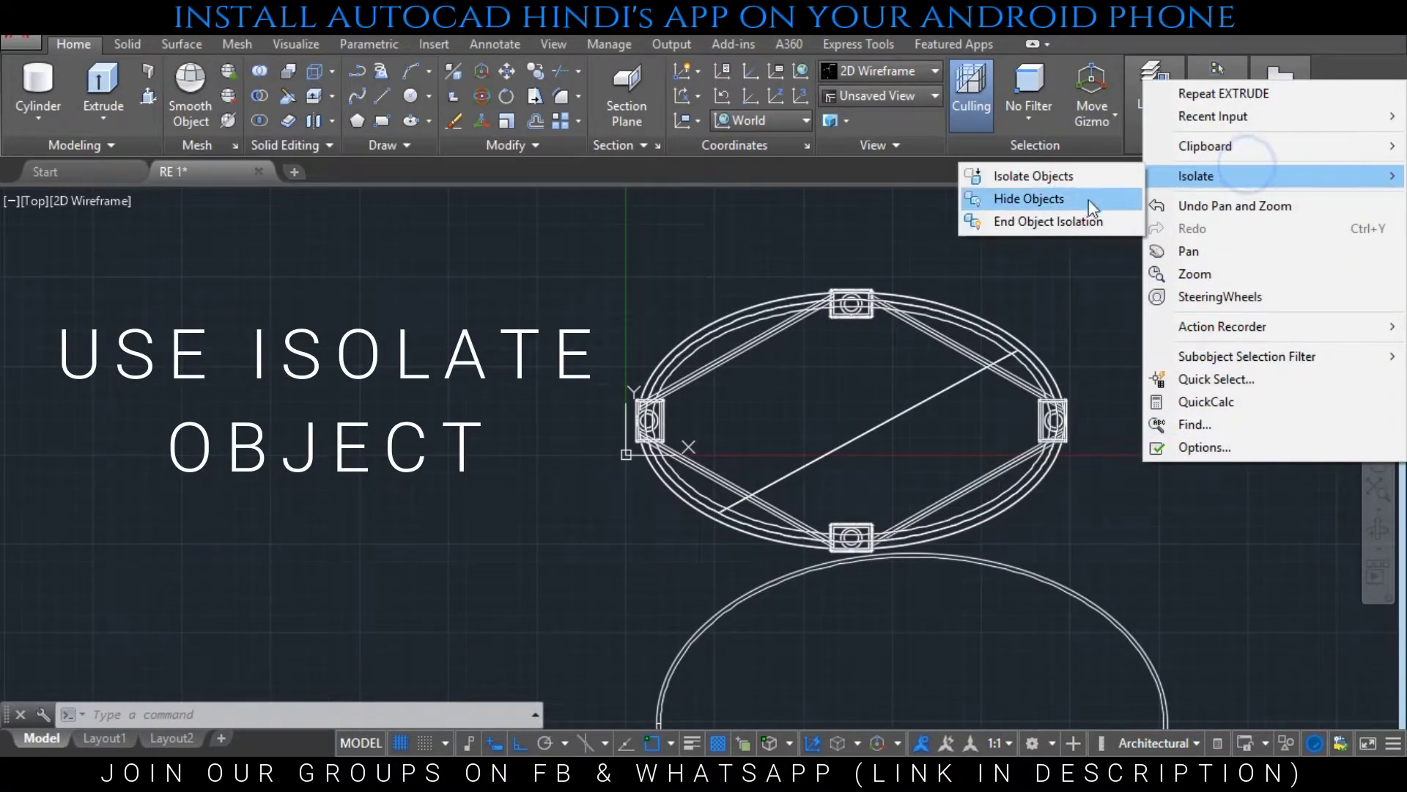
{"action": "left_click", "coordinate": [1012, 195]}
{"action": "left_click", "coordinate": [1041, 511]}
{"action": "left_click", "coordinate": [938, 472]}
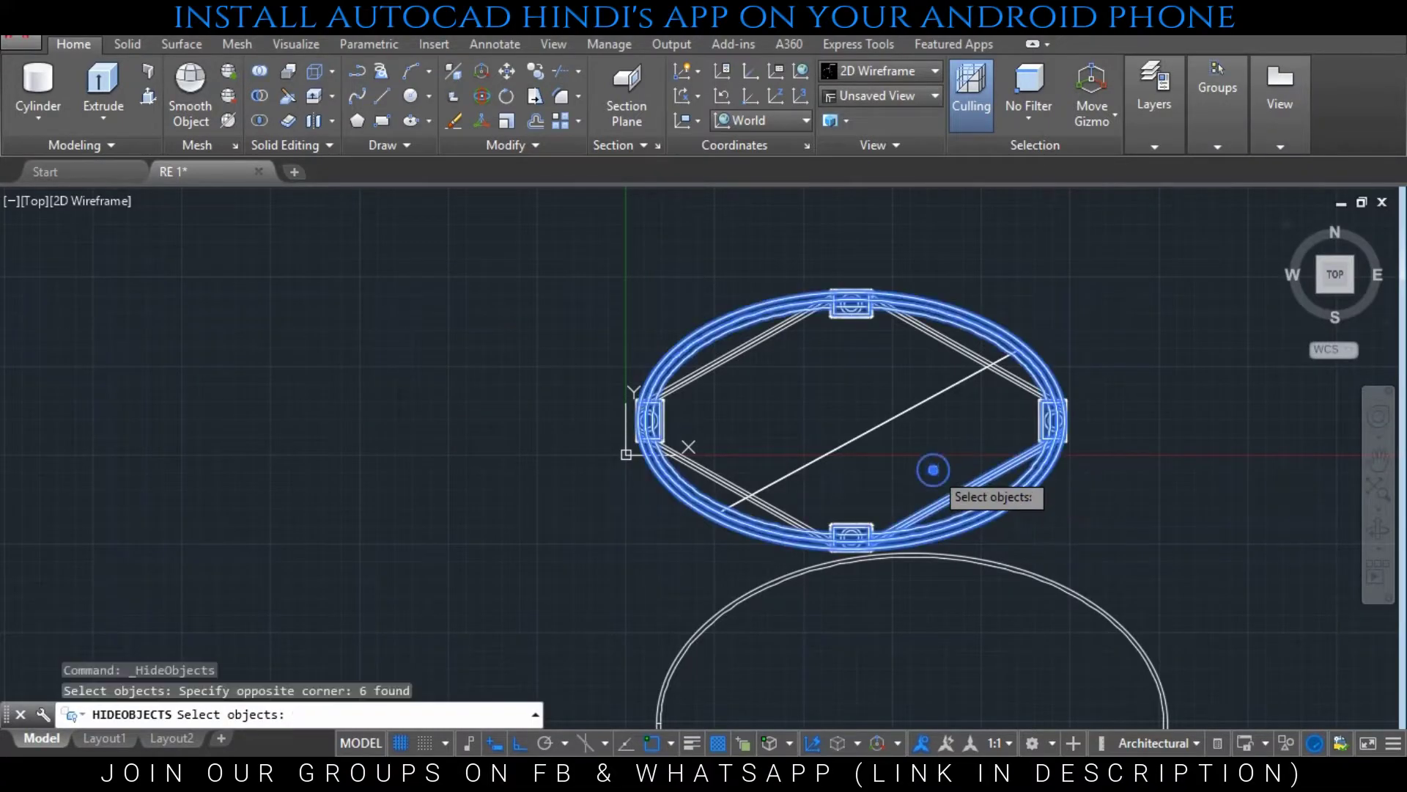
{"action": "left_click", "coordinate": [959, 404]}
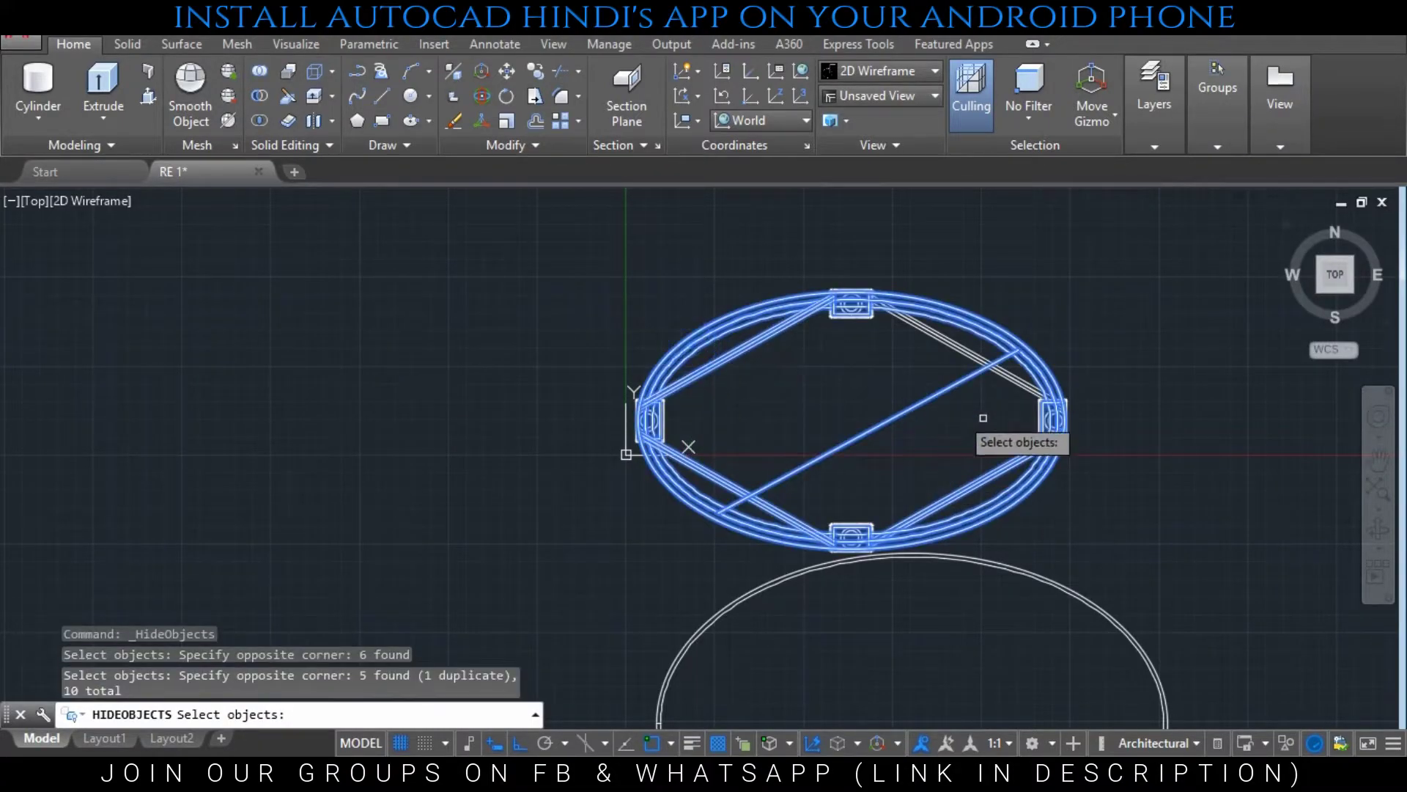
{"action": "left_click", "coordinate": [1006, 456]}
{"action": "left_click", "coordinate": [939, 269]}
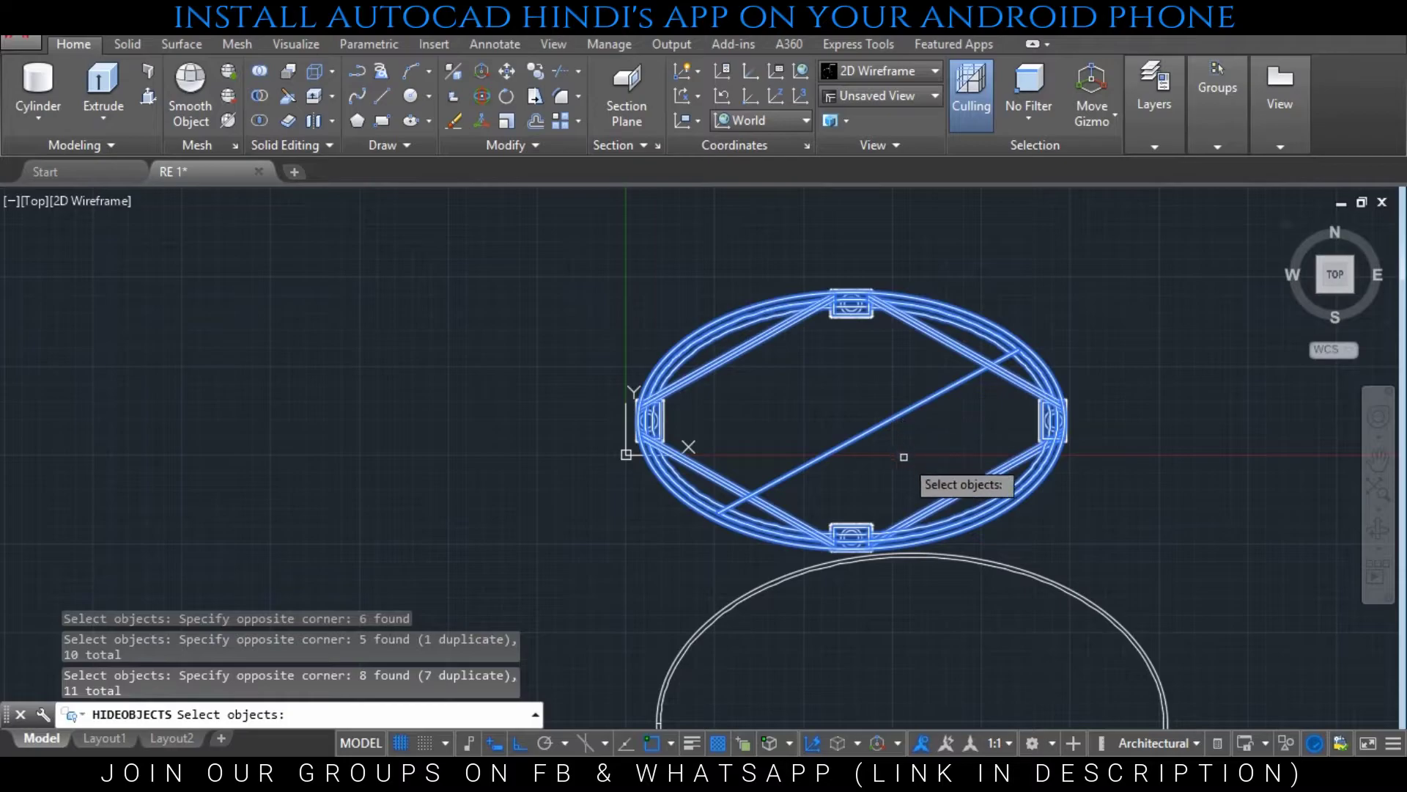
{"action": "key", "text": "Return"}
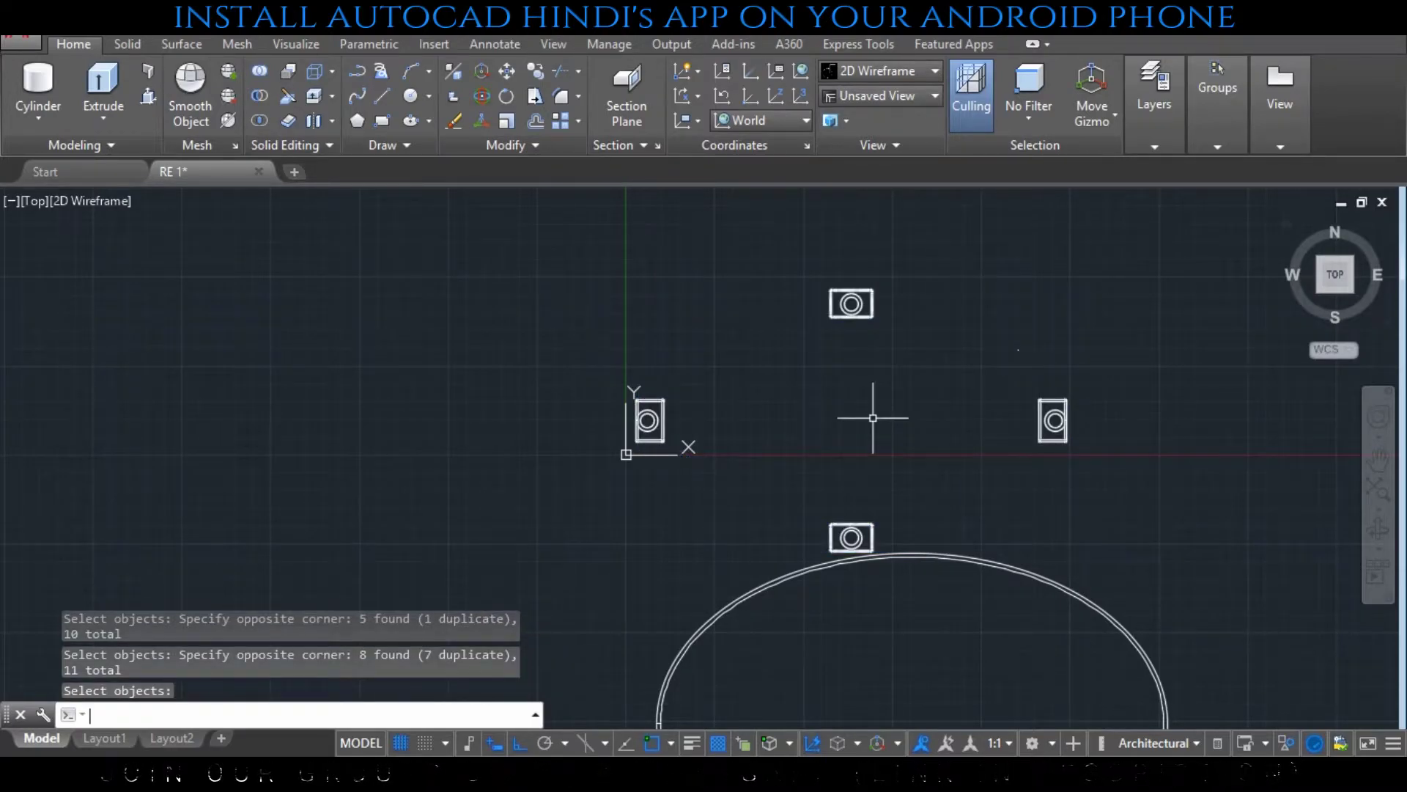
Draw a guide line between the right and left blocks
{"action": "type", "text": "l"}
{"action": "key", "text": "Return"}
{"action": "left_click", "coordinate": [1048, 421]}
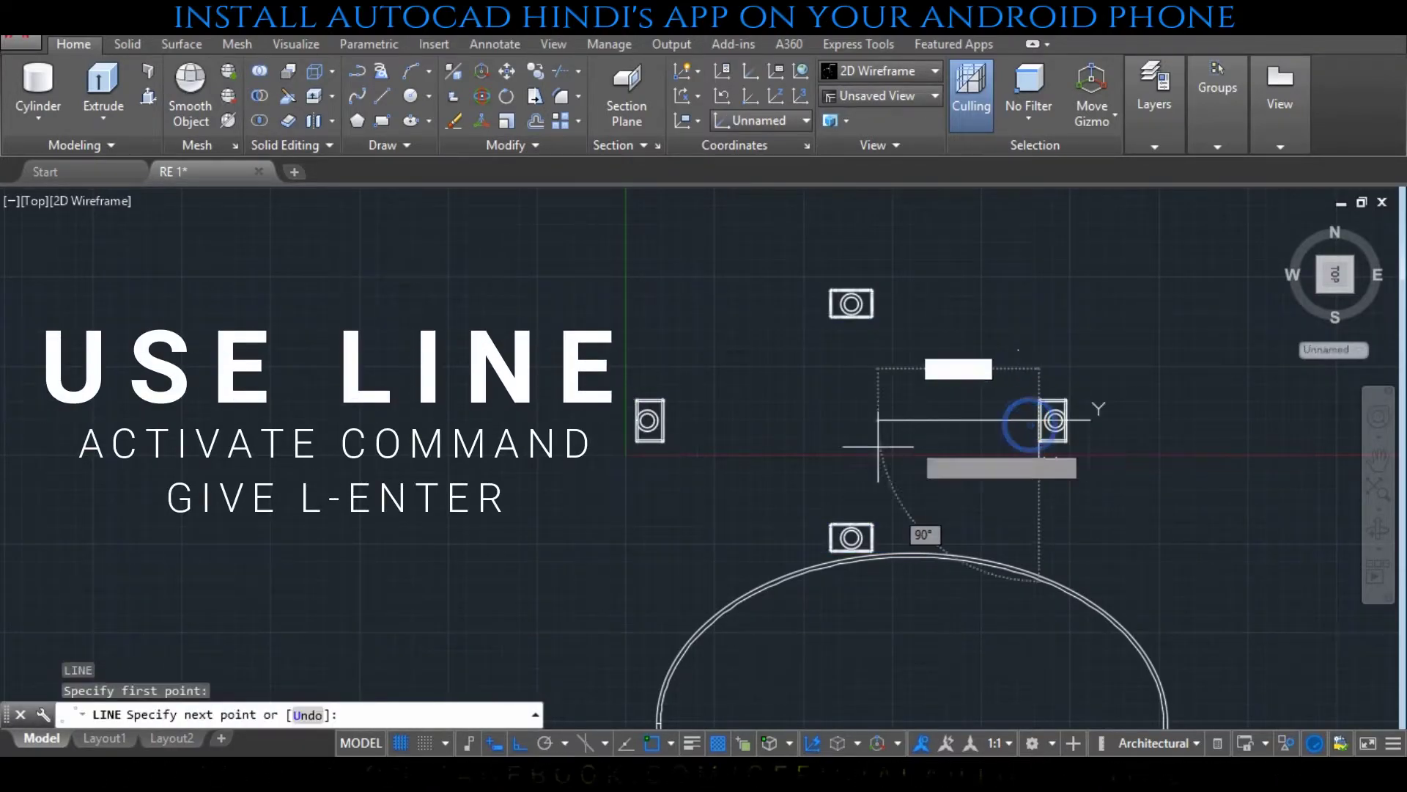
{"action": "left_click", "coordinate": [648, 421]}
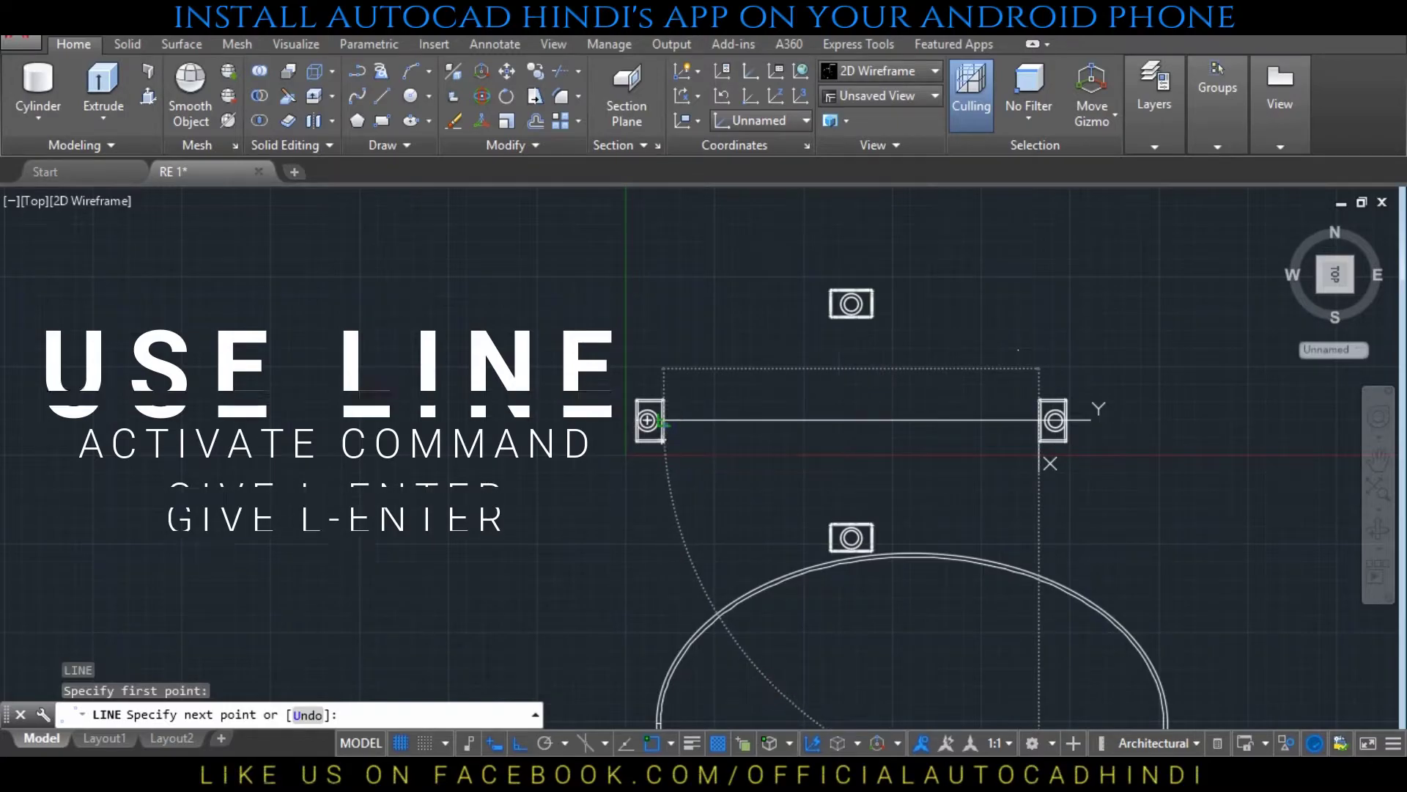
{"action": "key", "text": "Escape"}
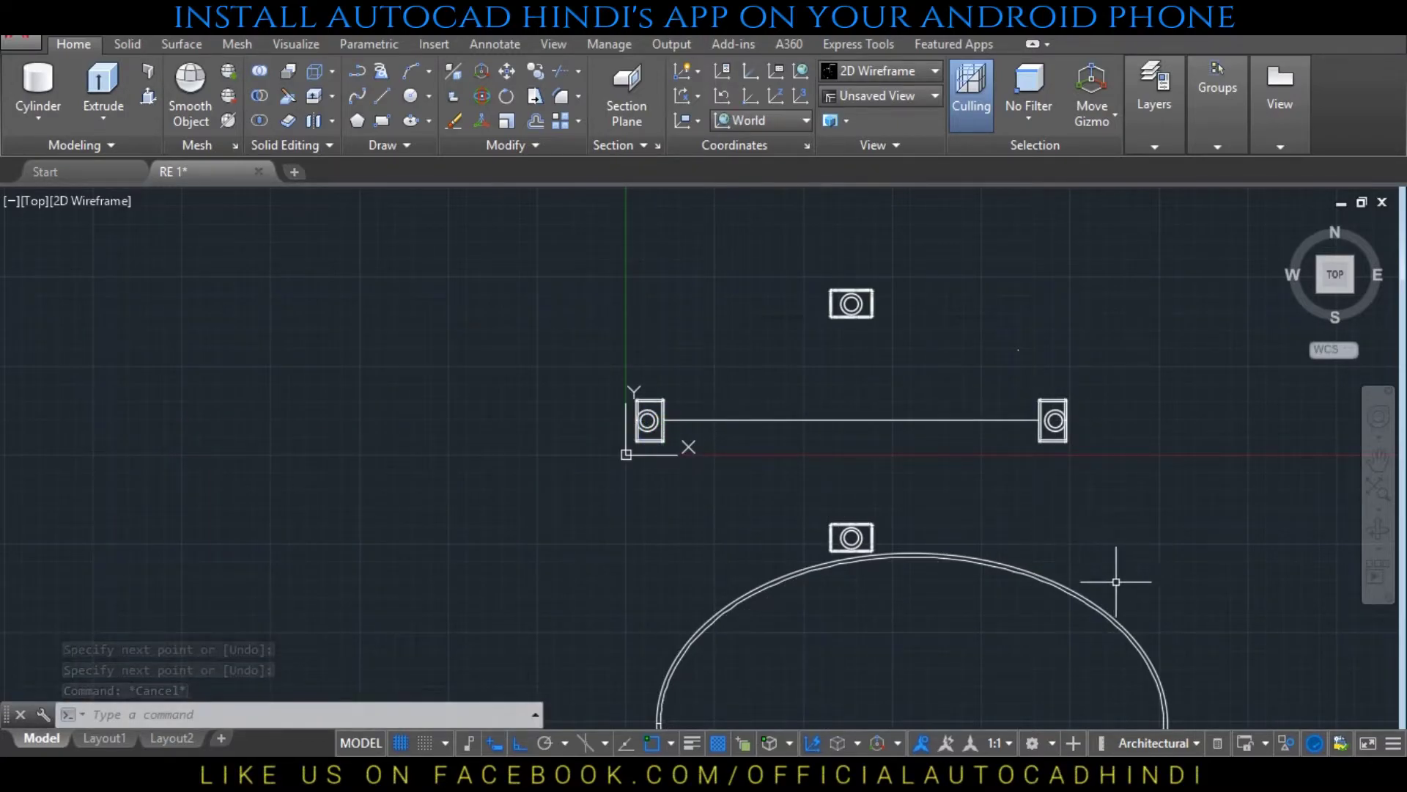
Move the tapered ellipse solid from its centre to the guide line's midpoint
{"action": "left_click_drag", "start_coordinate": [1115, 585], "coordinate": [1120, 513]}
{"action": "key", "text": "Escape"}
{"action": "scroll", "coordinate": [1123, 528], "scroll_direction": "down", "scroll_amount": 2}
{"action": "type", "text": "m"}
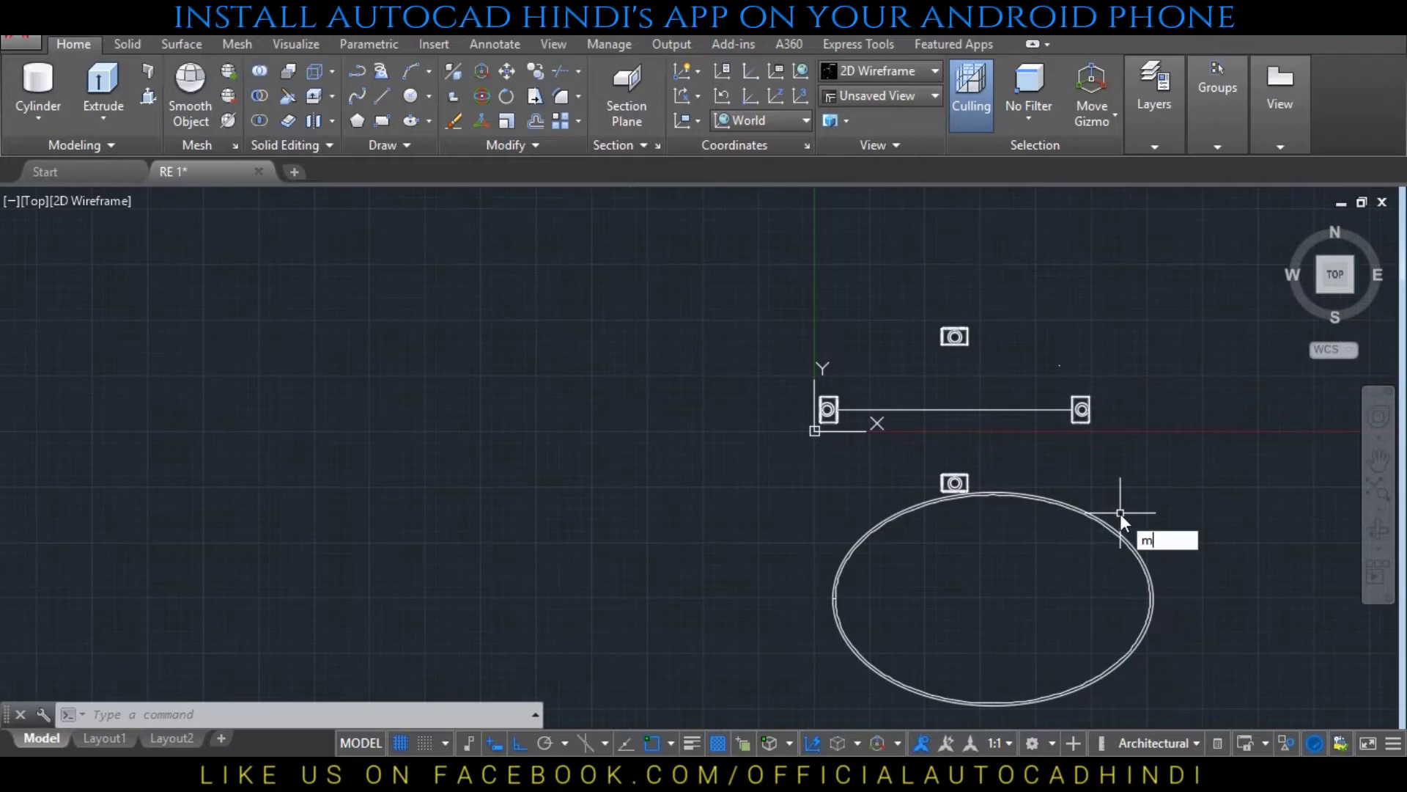
{"action": "key", "text": "Return"}
{"action": "left_click", "coordinate": [1181, 599]}
{"action": "left_click", "coordinate": [1085, 609]}
{"action": "key", "text": "Return"}
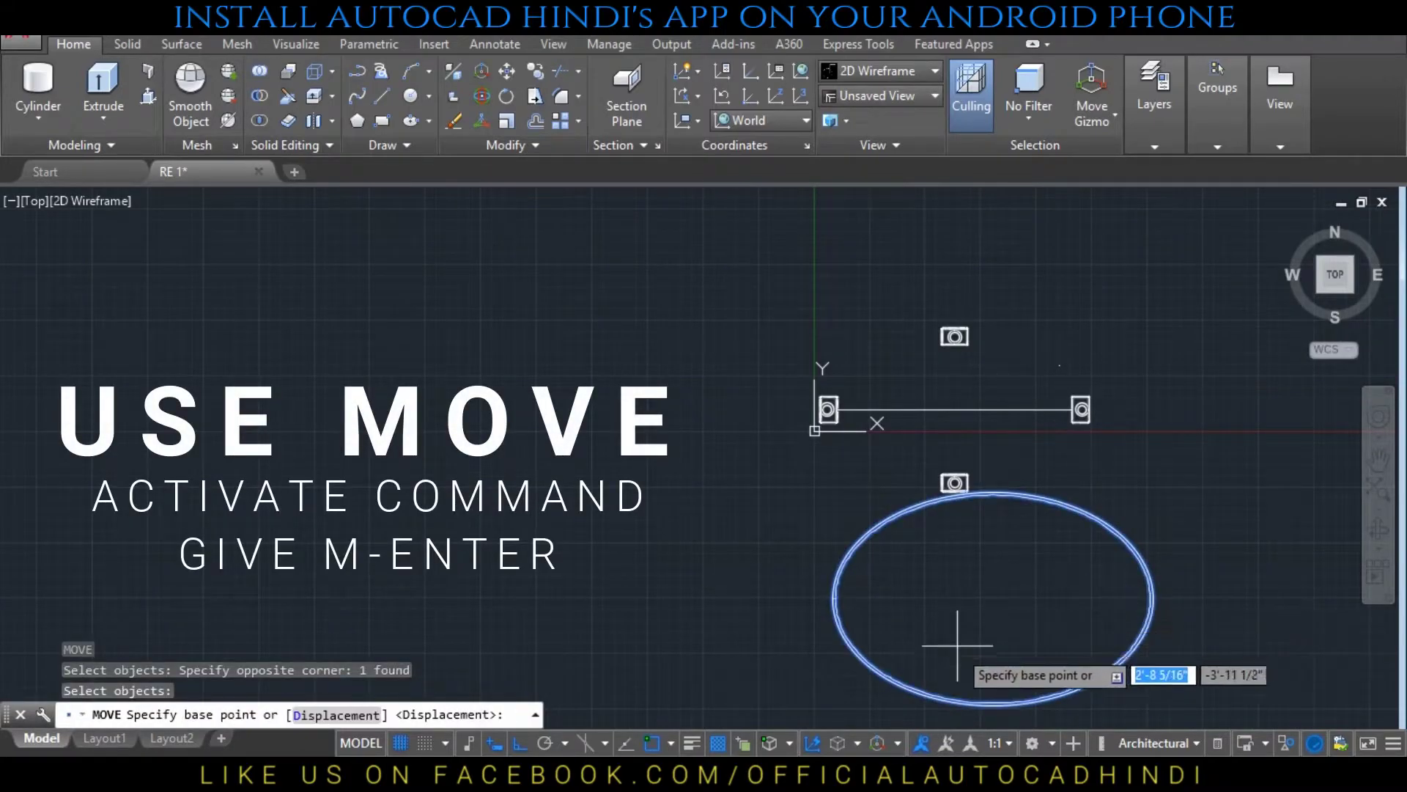
{"action": "left_click", "coordinate": [993, 599]}
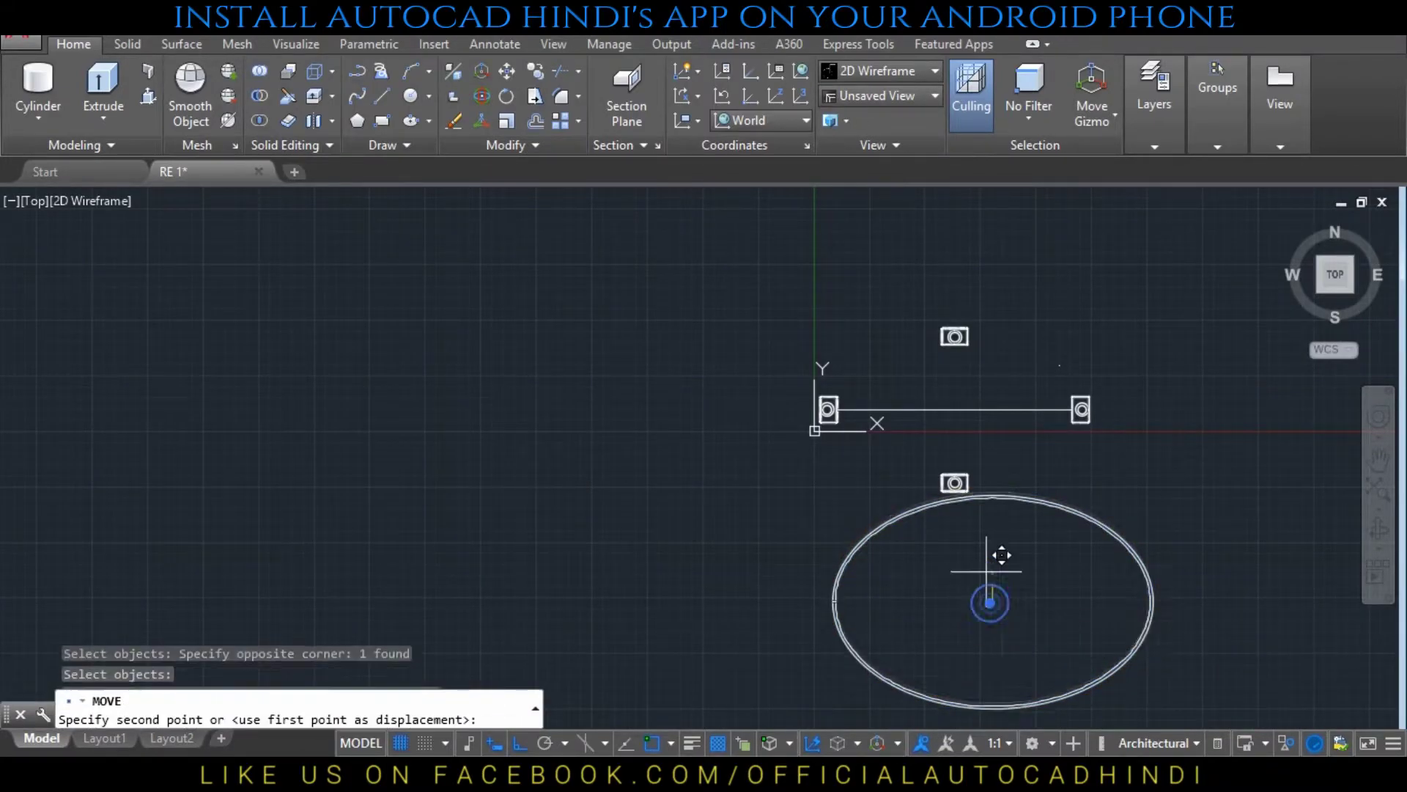
{"action": "left_click", "coordinate": [952, 415]}
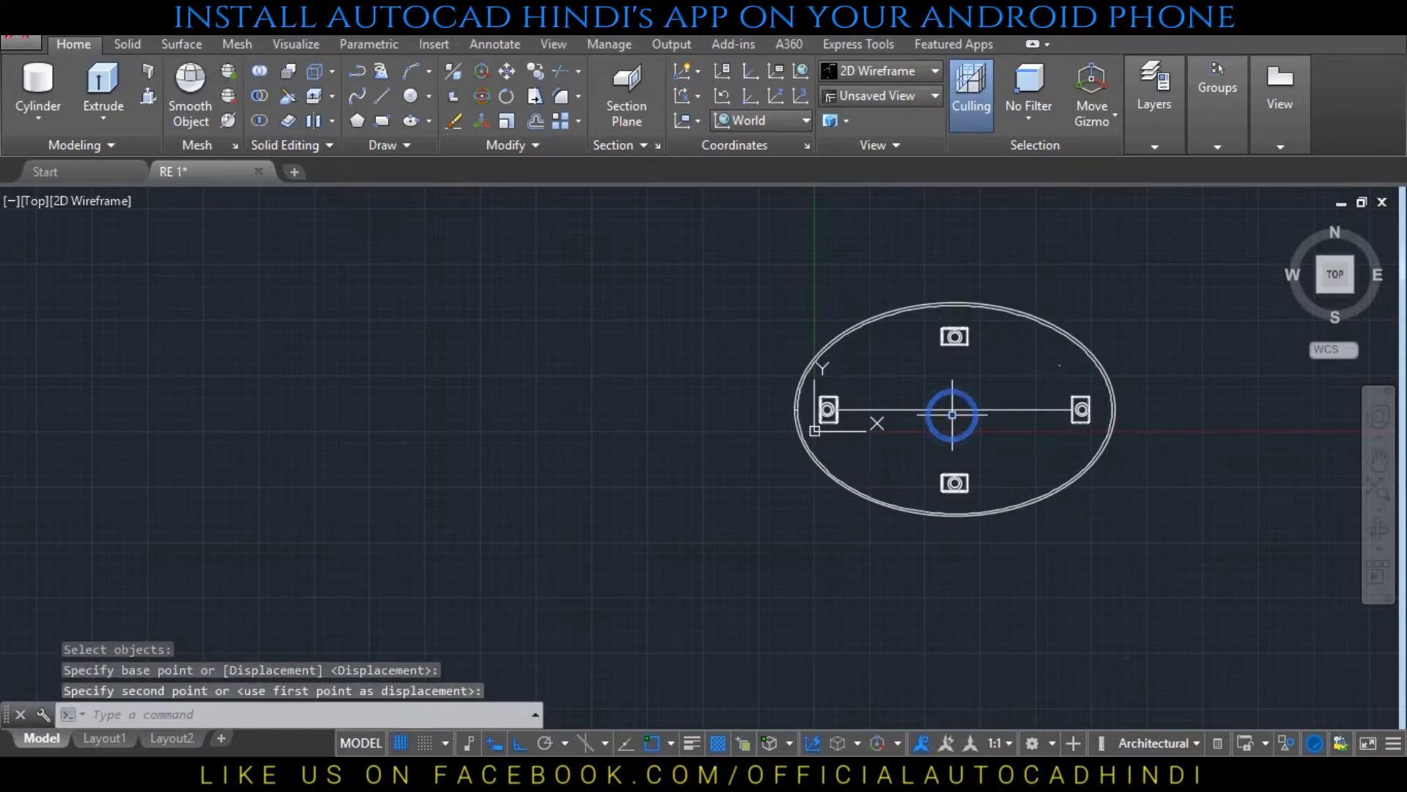
Erase the guide line and end object isolation to show all frame parts
{"action": "type", "text": "e"}
{"action": "key", "text": "Return"}
{"action": "left_click", "coordinate": [990, 441]}
{"action": "key", "text": "Return"}
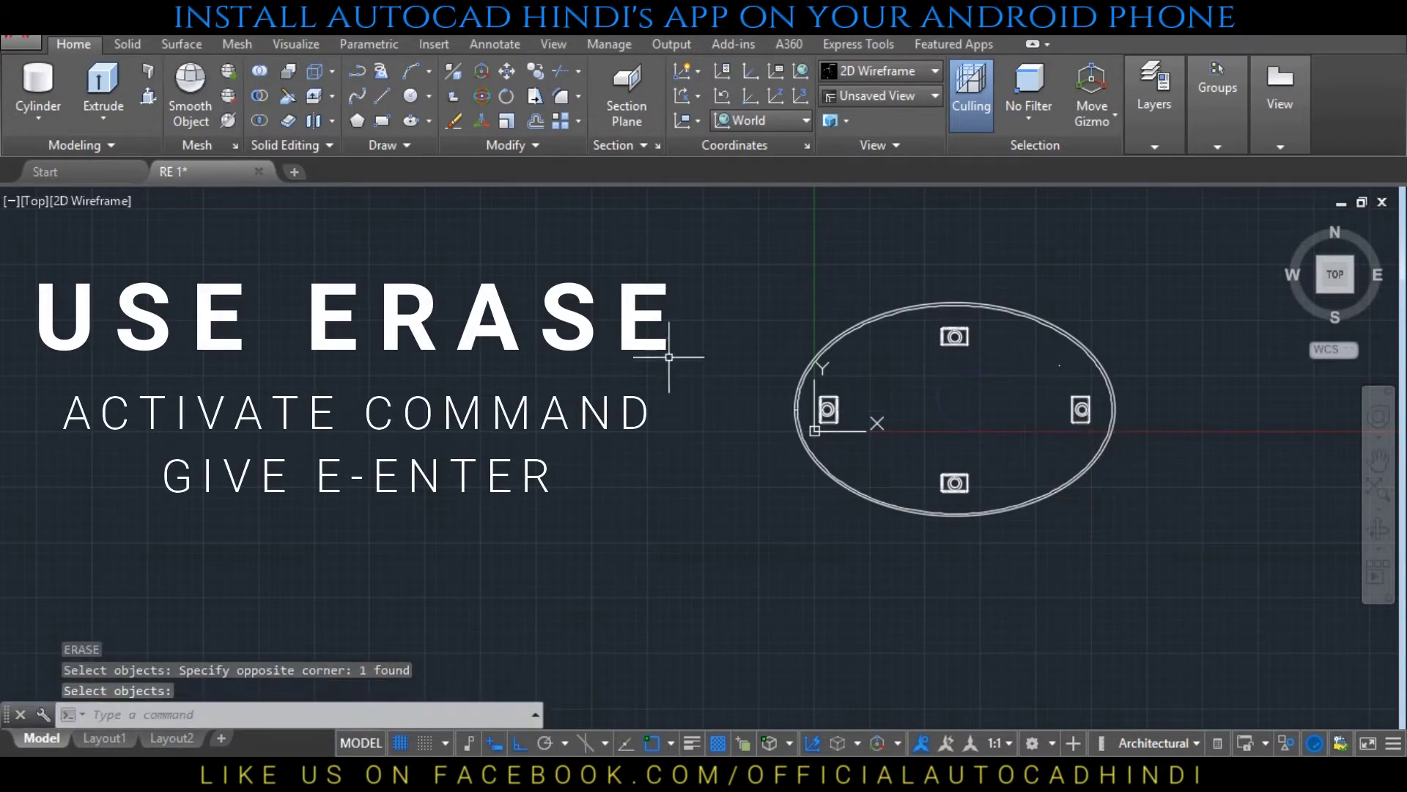
{"action": "right_click", "coordinate": [725, 317]}
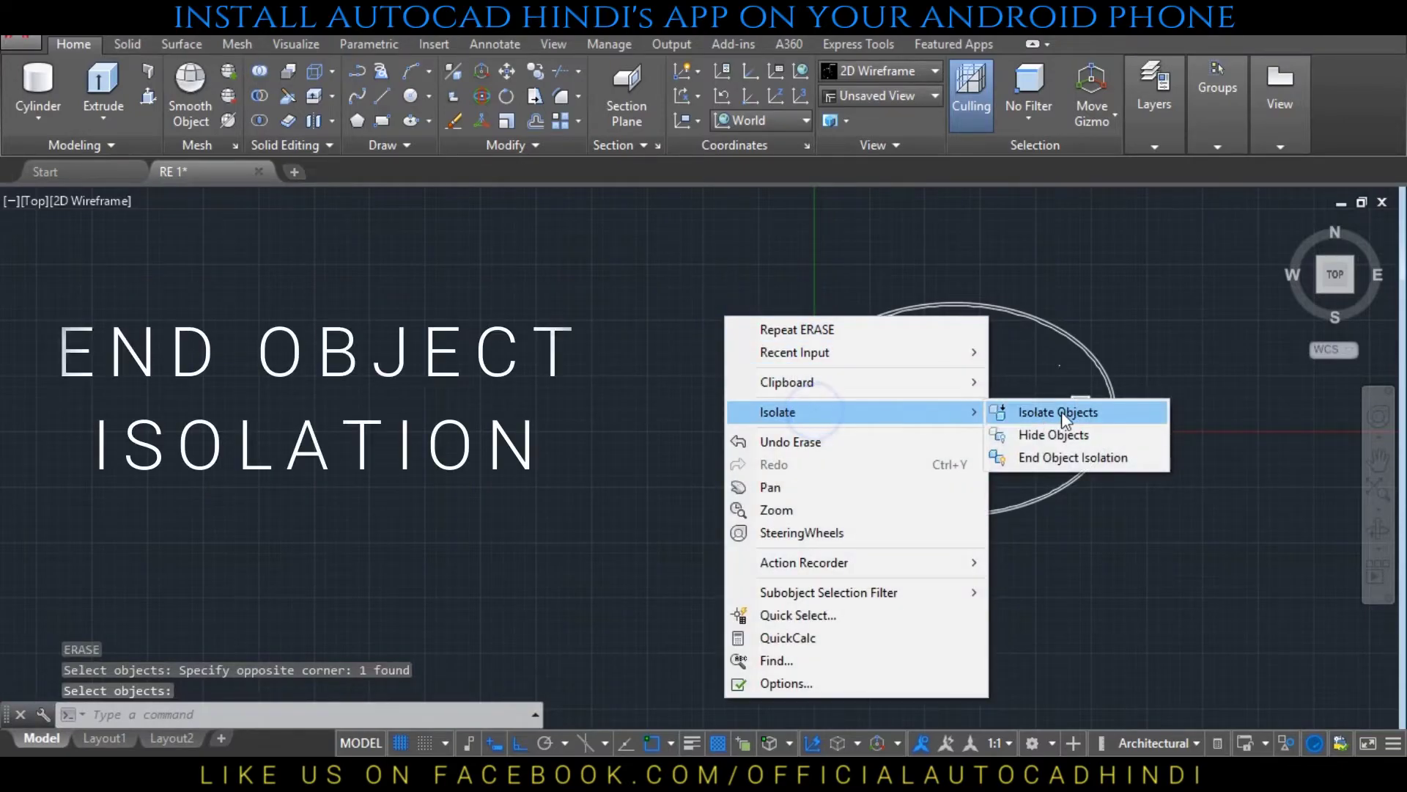
{"action": "left_click", "coordinate": [1061, 457]}
{"action": "key", "text": "Escape"}
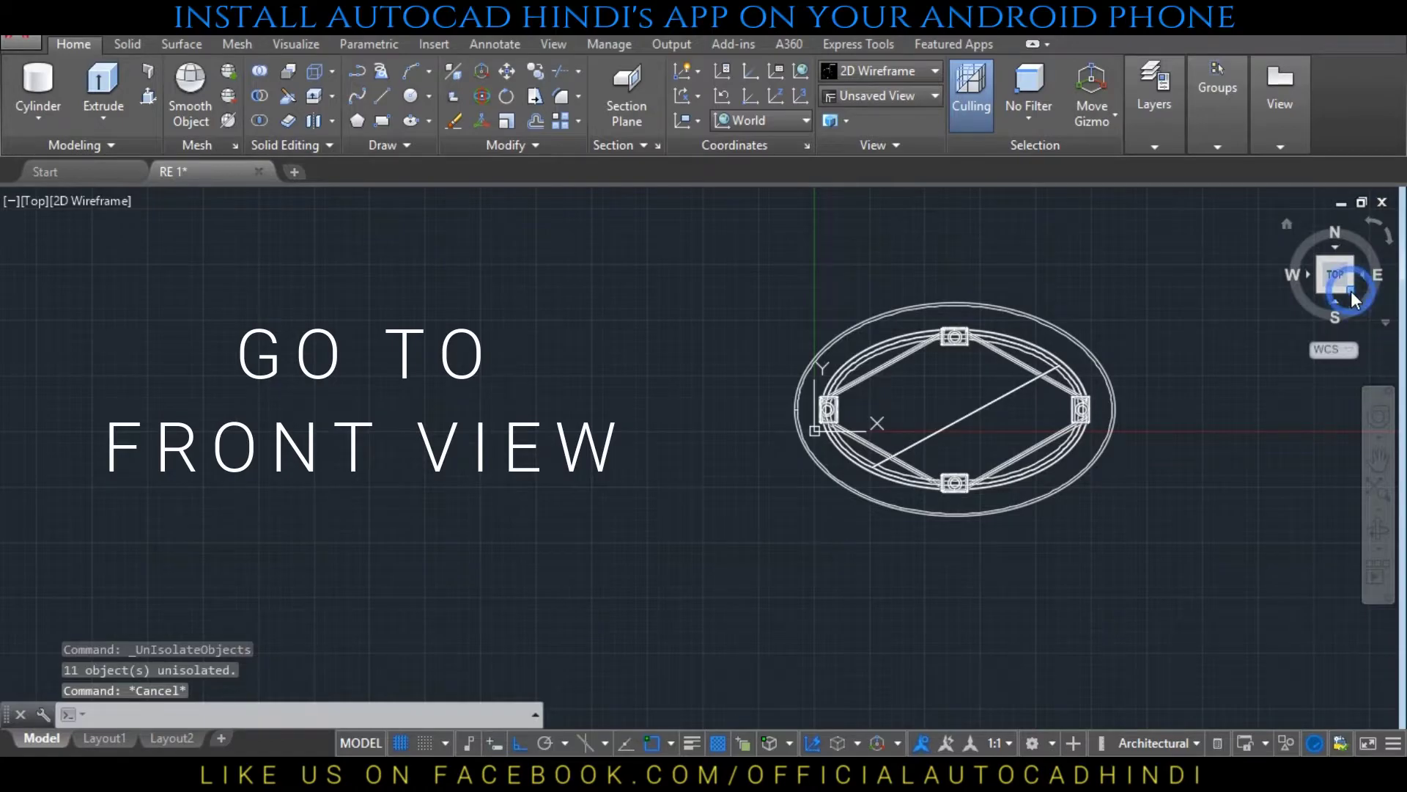
In front view, move the top horizontal line up onto the post tops
{"action": "left_click", "coordinate": [1351, 291]}
{"action": "type", "text": "m"}
{"action": "key", "text": "Return"}
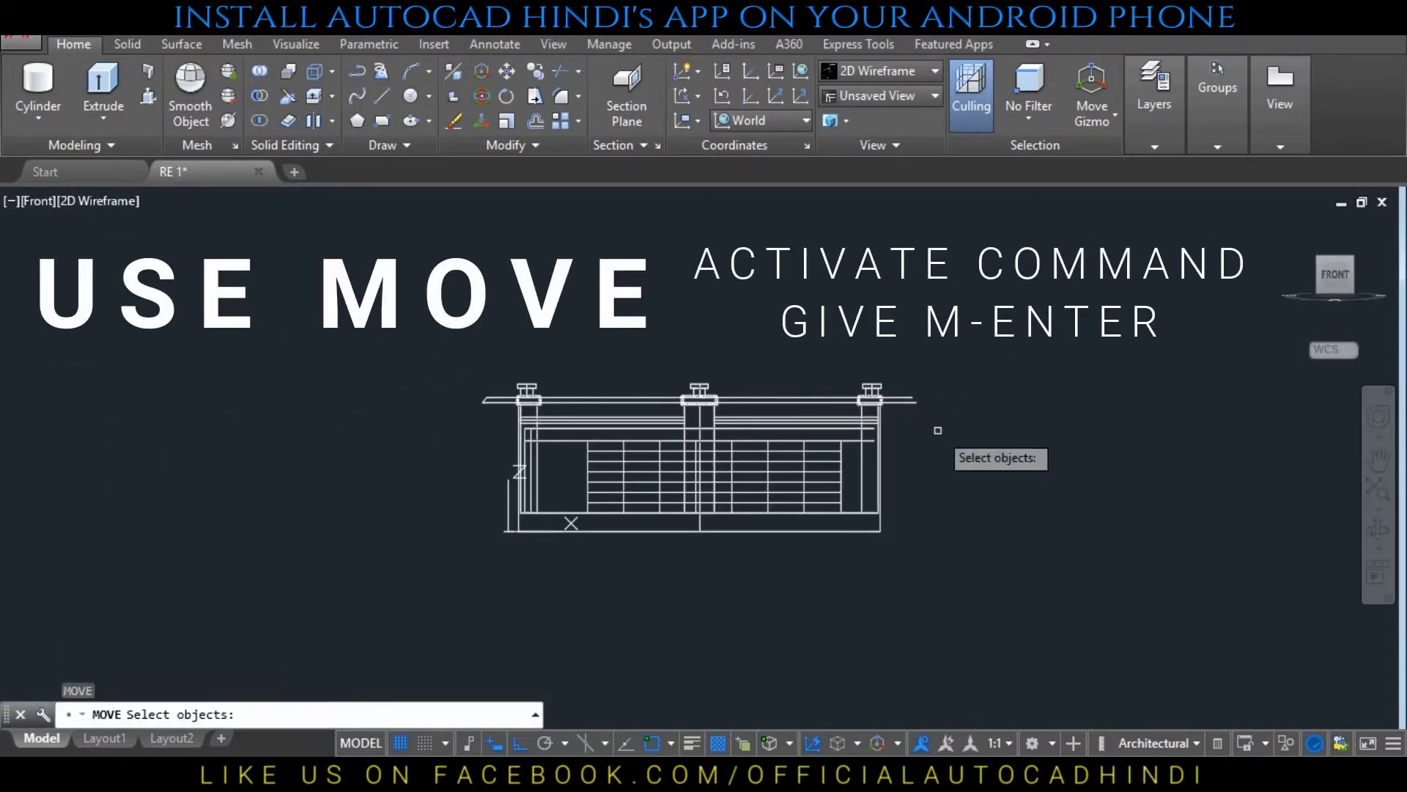
{"action": "left_click", "coordinate": [931, 424]}
{"action": "left_click", "coordinate": [905, 354]}
{"action": "key", "text": "Return"}
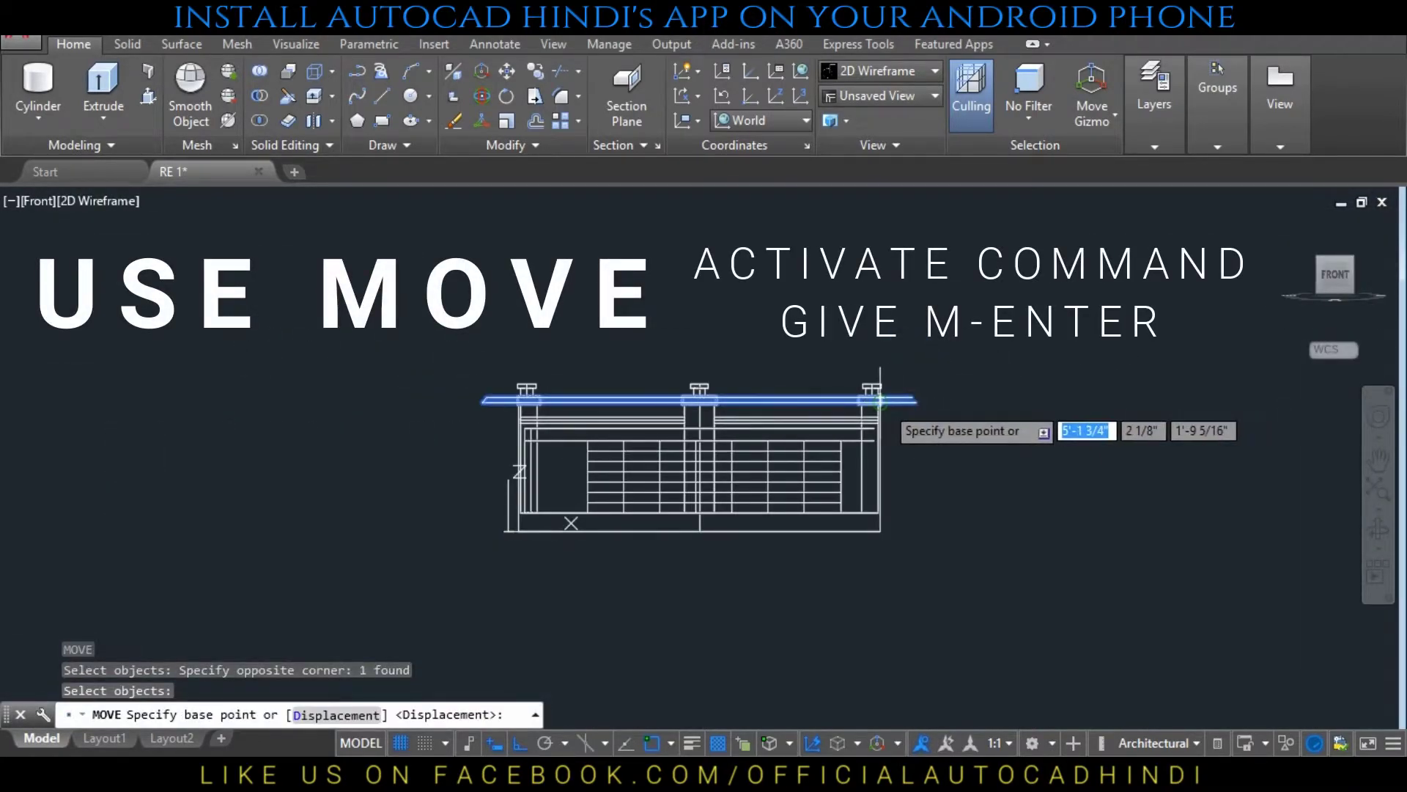
{"action": "left_click", "coordinate": [880, 401]}
{"action": "left_click", "coordinate": [880, 382]}
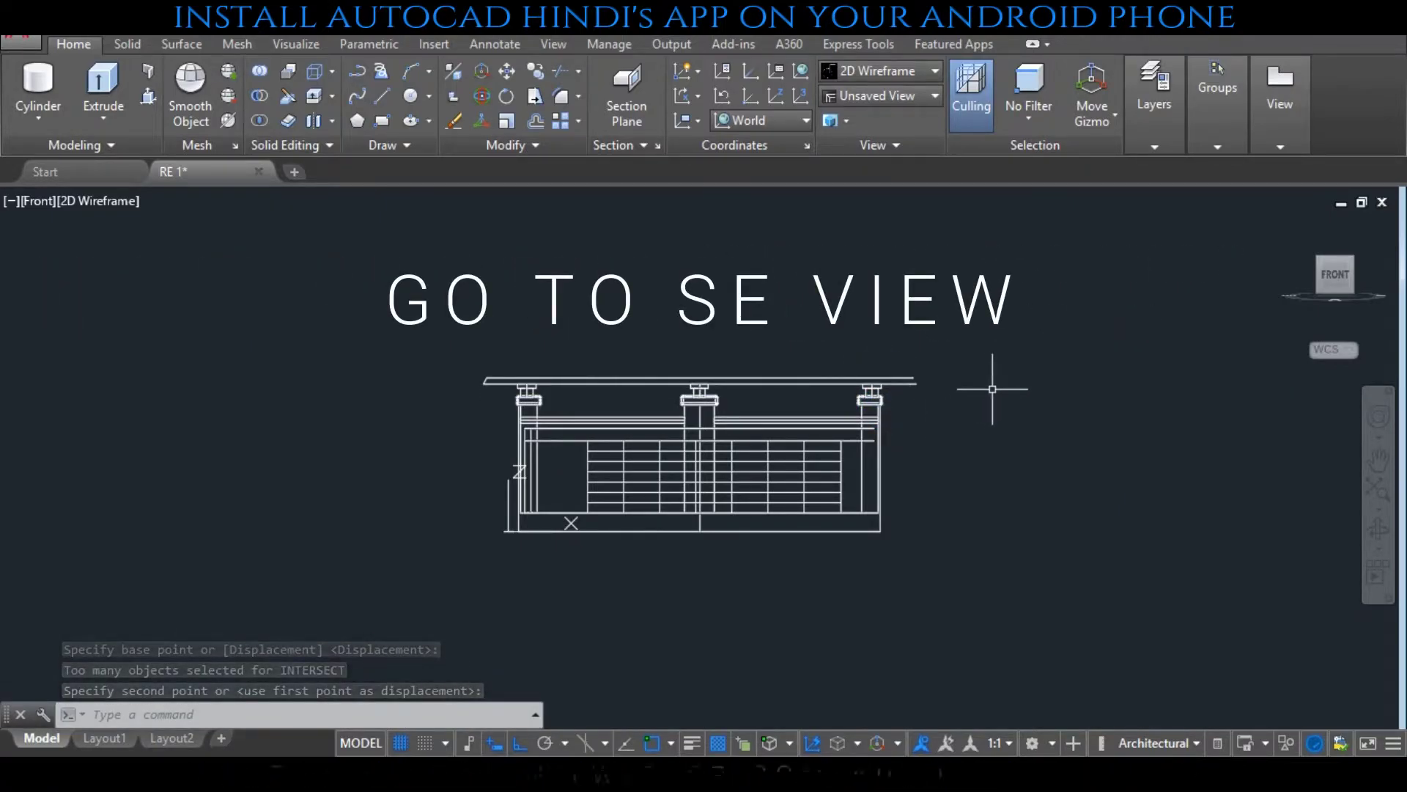
{"action": "mouse_move", "coordinate": [1335, 274]}
{"action": "left_click", "coordinate": [1351, 261]}
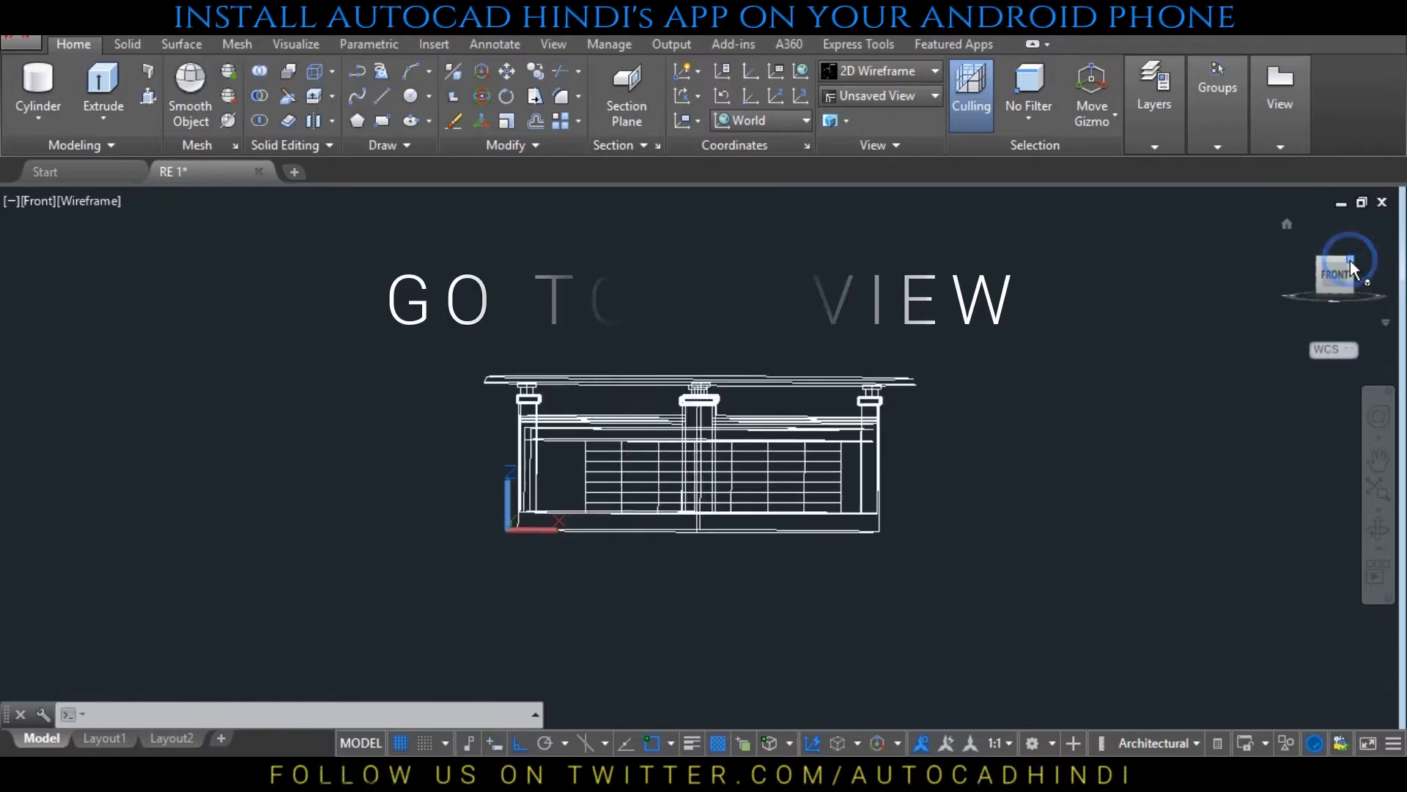
{"action": "middle_click_drag", "start_coordinate": [934, 504], "coordinate": [1364, 523]}
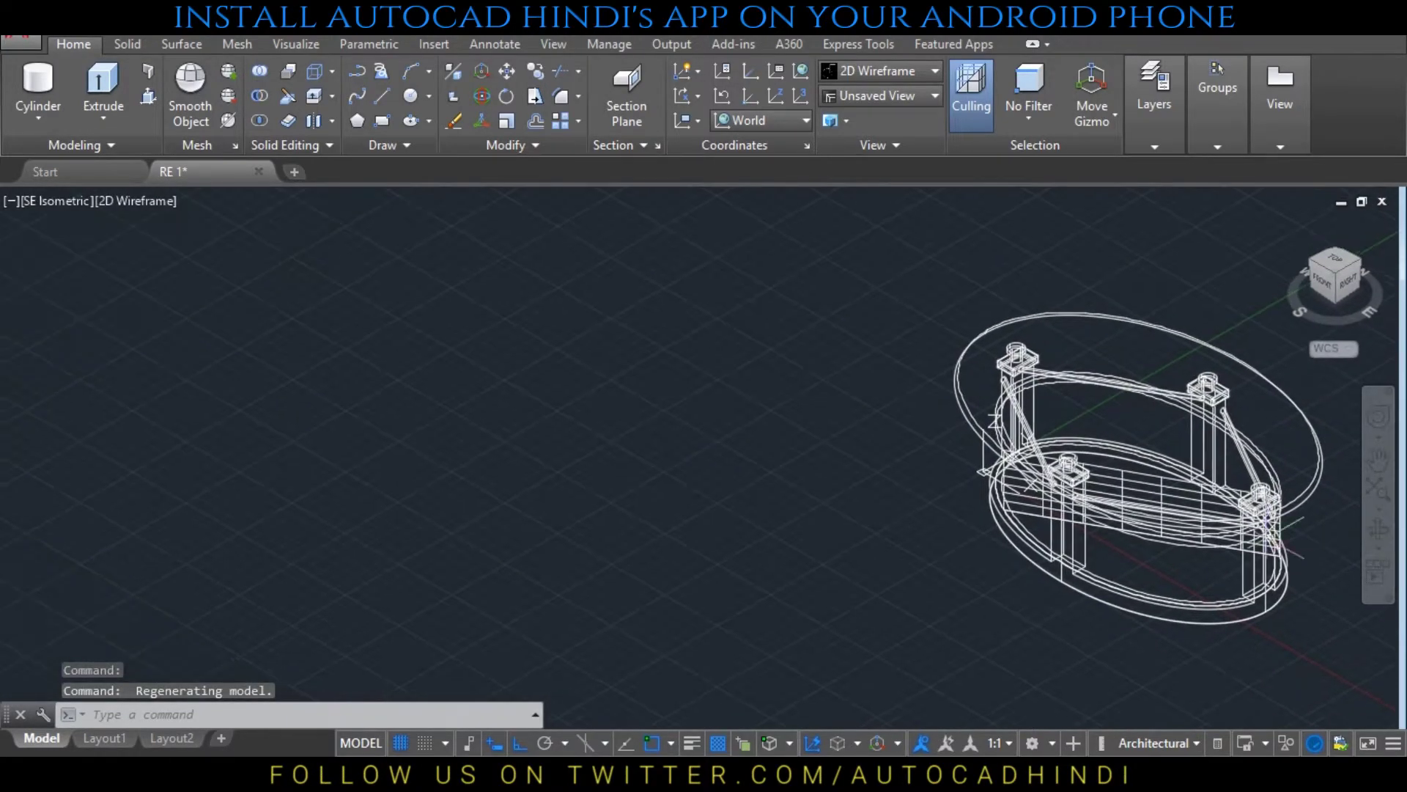
Create a 3' by 2' box solid, 3" tall, beside the table
{"action": "type", "text": "box"}
{"action": "key", "text": "Return"}
{"action": "left_click", "coordinate": [860, 542]}
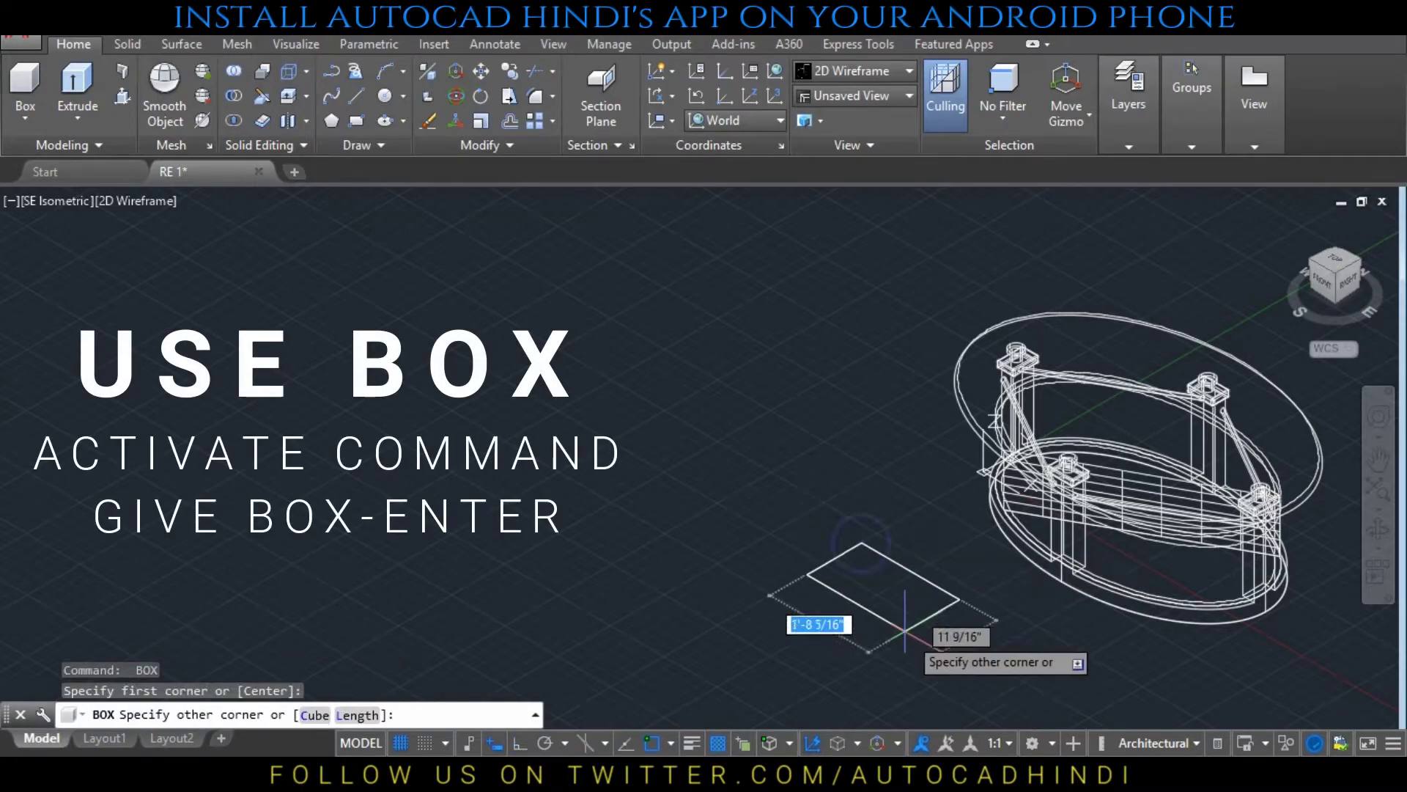
{"action": "type", "text": "3'"}
{"action": "key", "text": "Tab"}
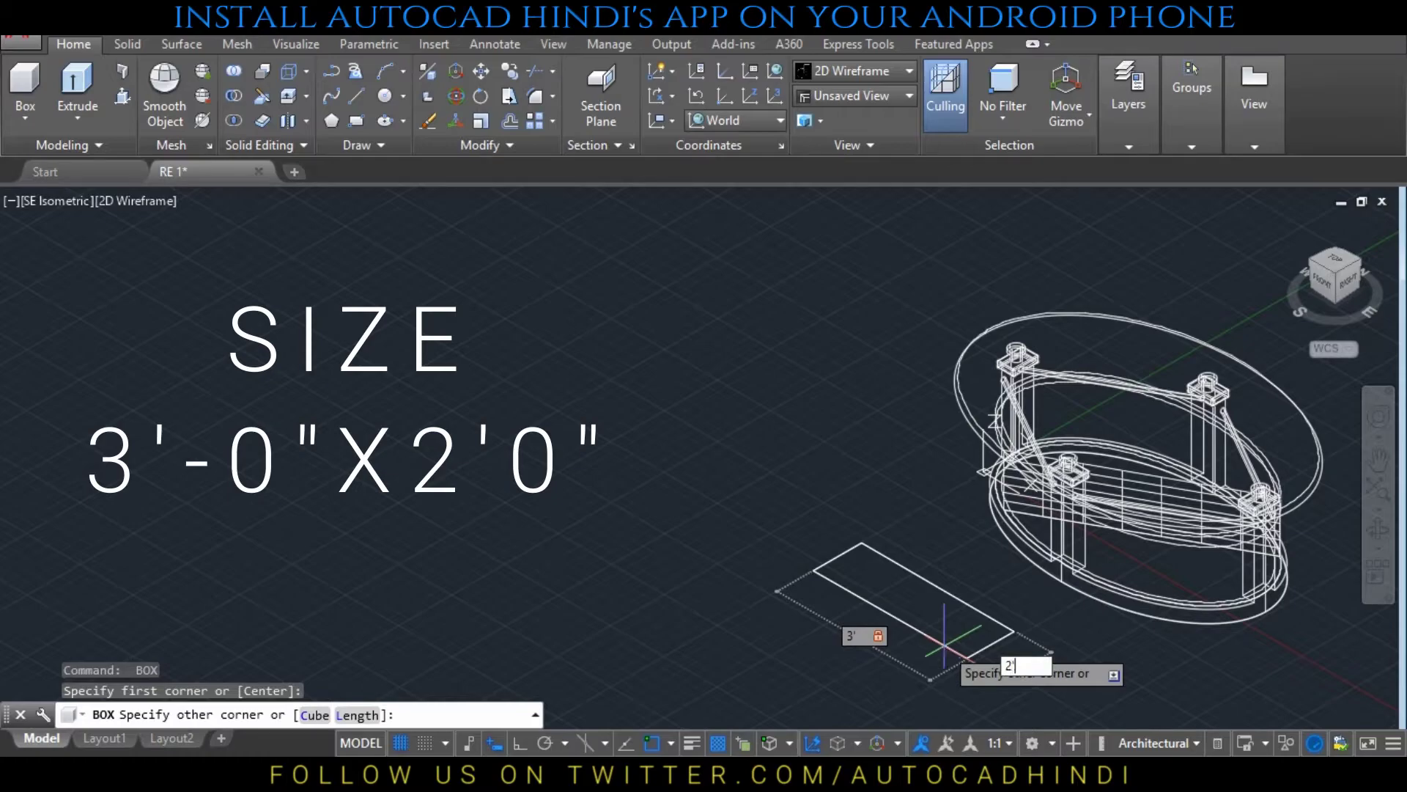
{"action": "type", "text": "2'"}
{"action": "key", "text": "Return"}
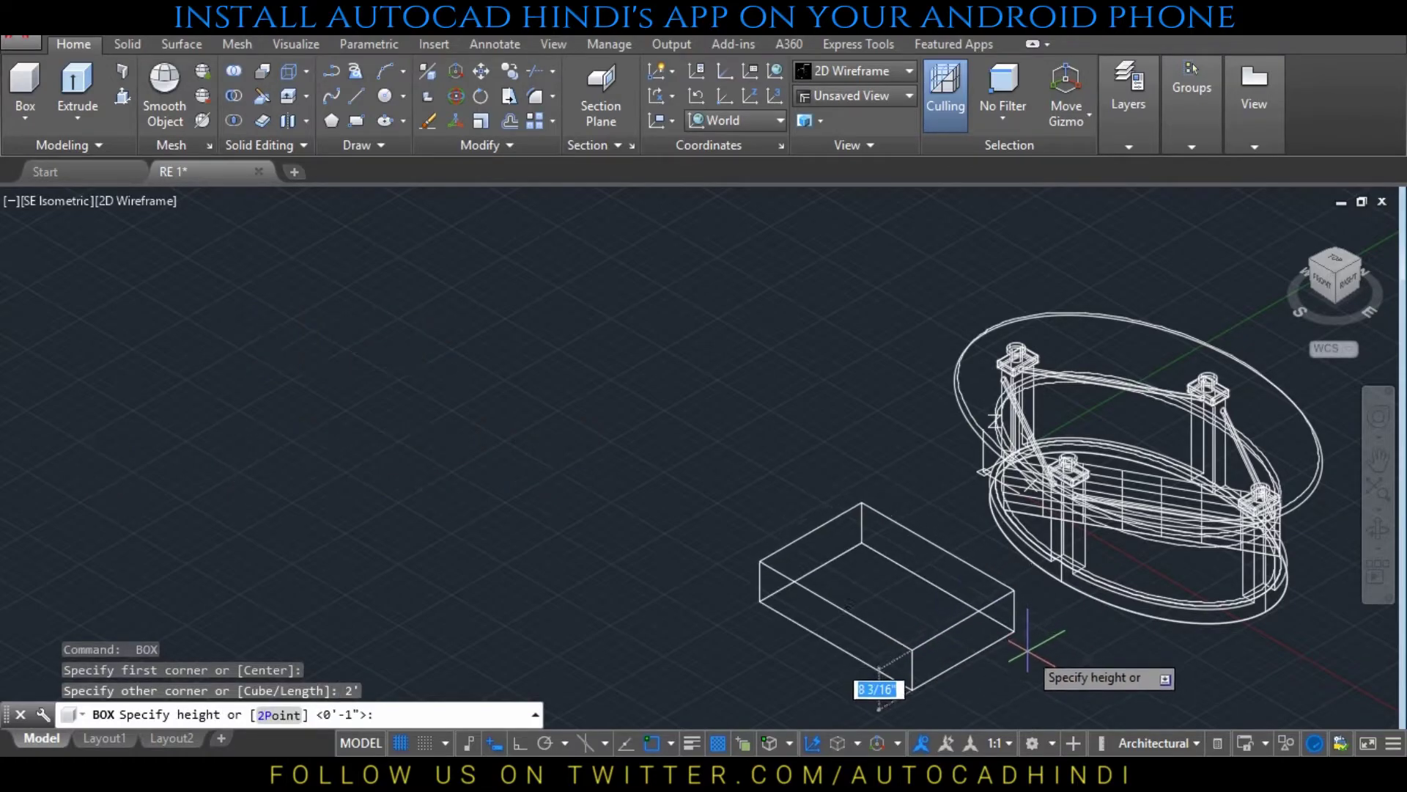
{"action": "type", "text": "3"}
{"action": "key", "text": "Return"}
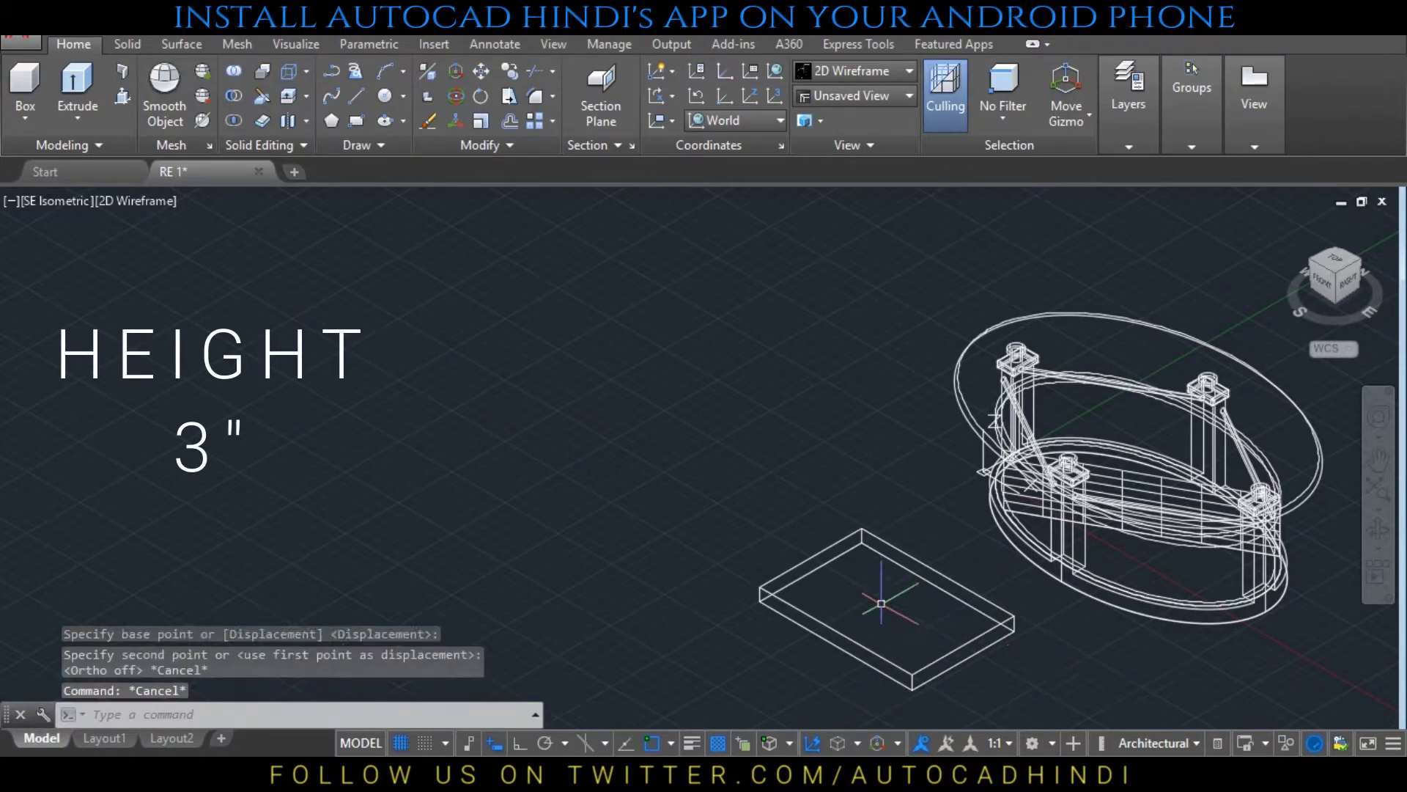
Draw a diagonal guide line across the box's top face
{"action": "type", "text": "l"}
{"action": "key", "text": "Return"}
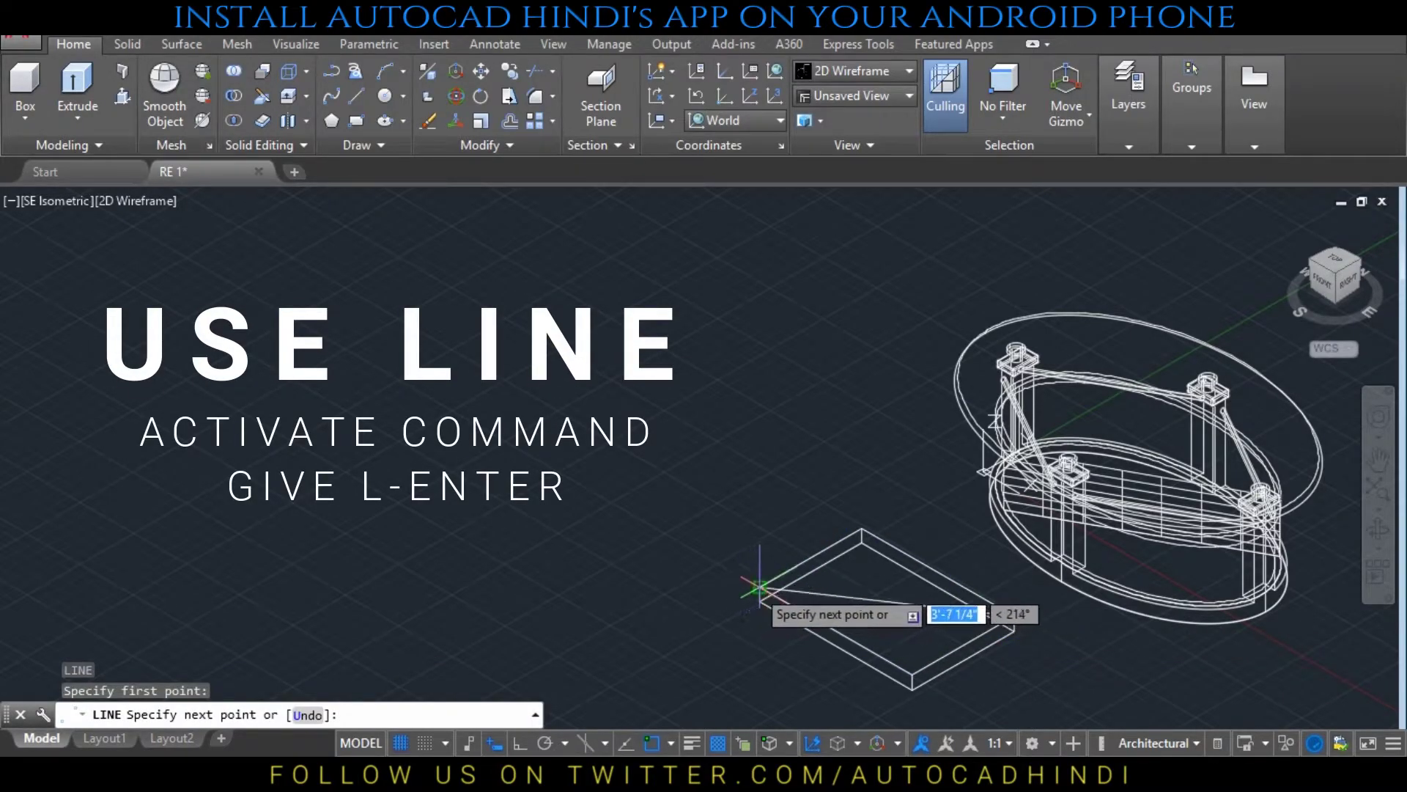
{"action": "left_click", "coordinate": [1014, 615]}
{"action": "key", "text": "Escape"}
{"action": "key", "text": "ctrl+z"}
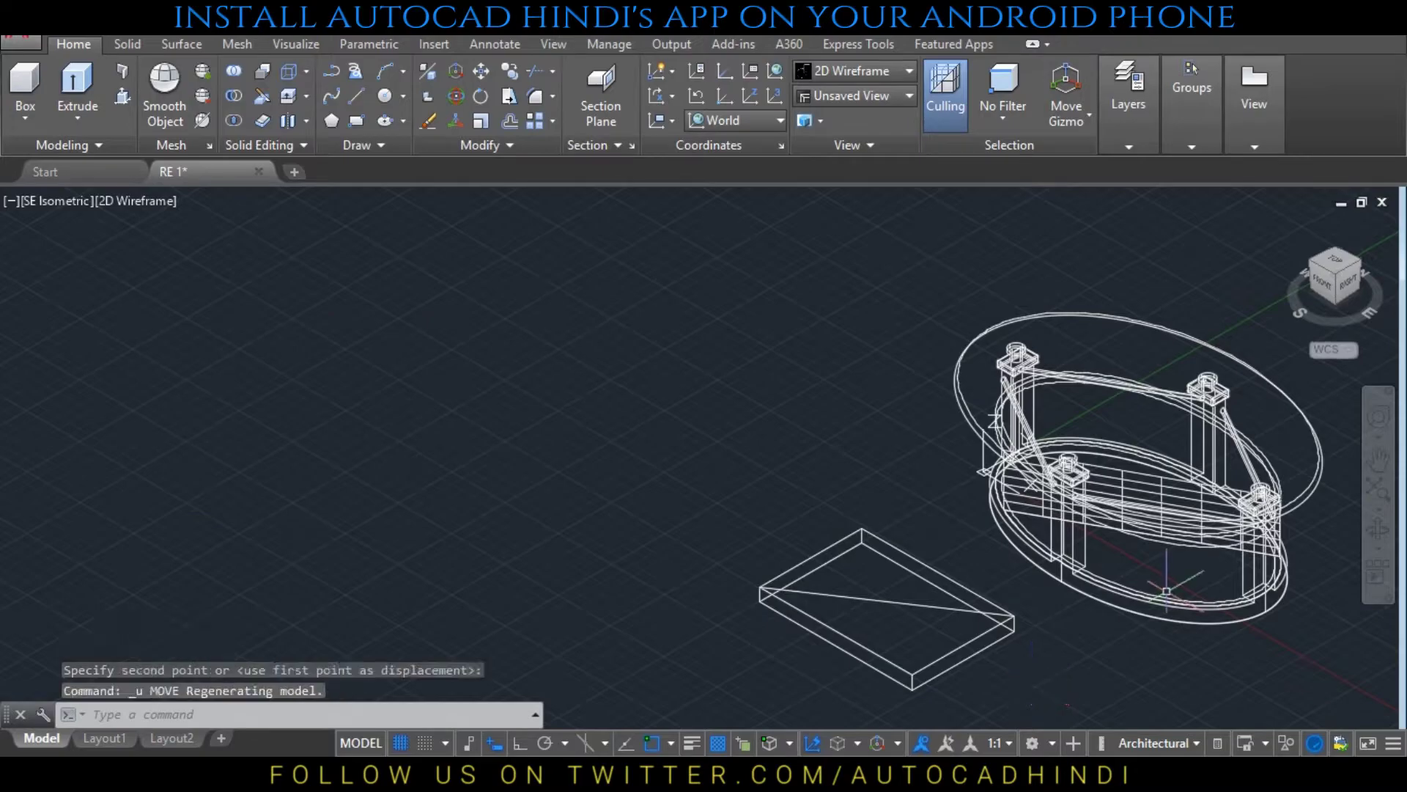
{"action": "mouse_move", "coordinate": [1207, 651]}
{"action": "middle_mouse_down", "text": "shift"}
{"action": "mouse_move", "coordinate": [1115, 650]}
{"action": "mouse_move", "coordinate": [1185, 605]}
{"action": "middle_mouse_up", "text": "shift"}
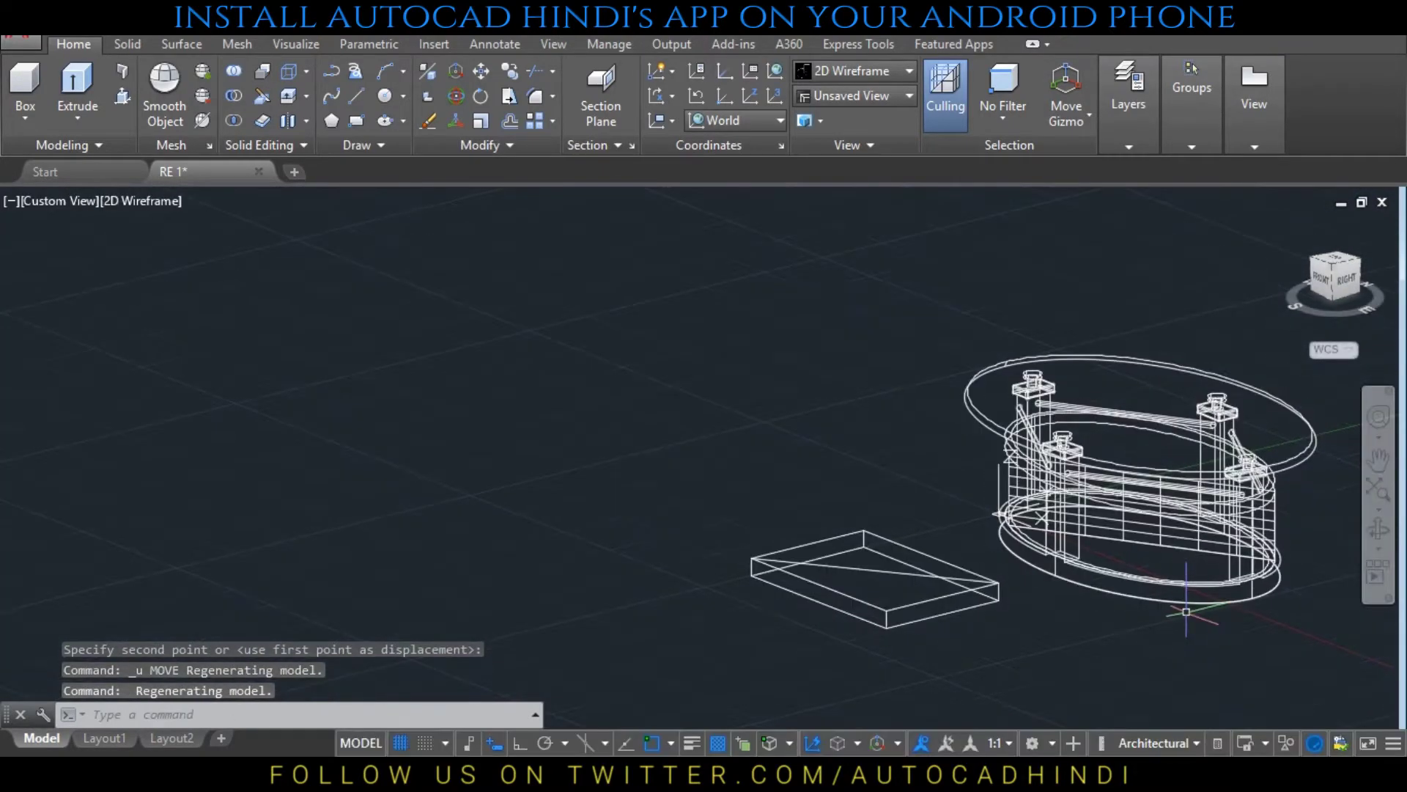
Begin moving the table with M, window-selecting its parts
{"action": "type", "text": "m"}
{"action": "key", "text": "Return"}
{"action": "left_click", "coordinate": [1312, 638]}
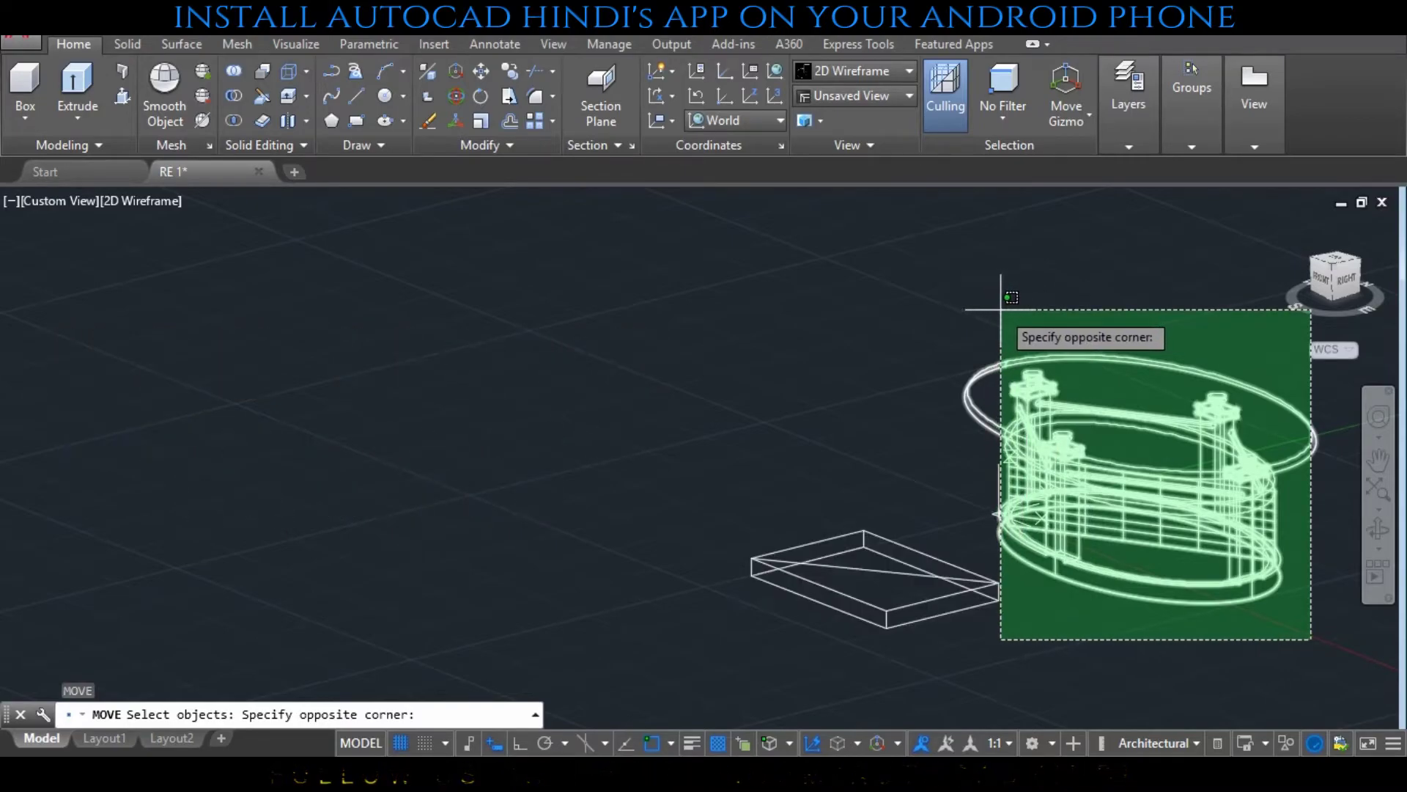
Set the whole table onto the box's diagonal midpoint and delete the stray guide line
{"action": "left_click", "coordinate": [999, 308]}
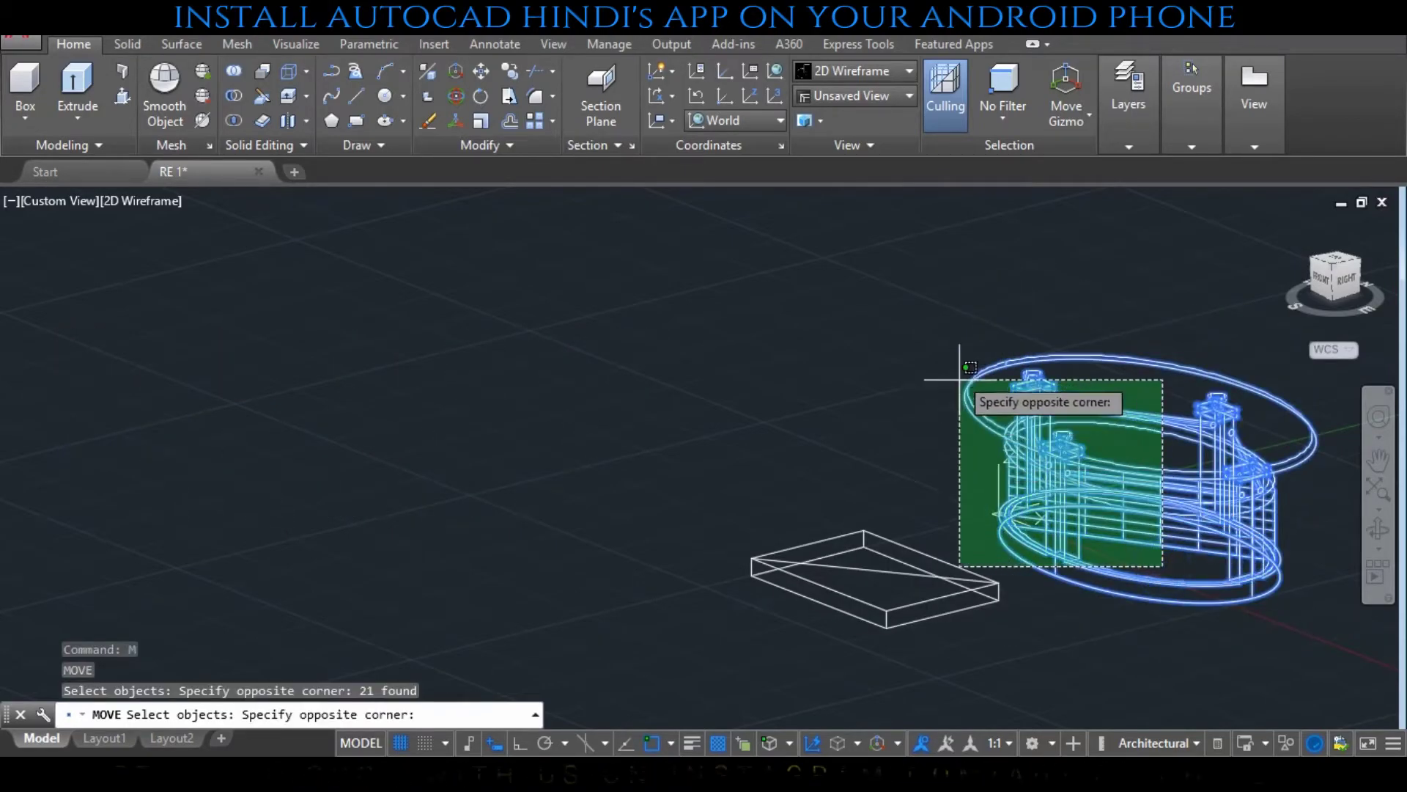
{"action": "left_click", "coordinate": [1004, 339]}
{"action": "key", "text": "Return"}
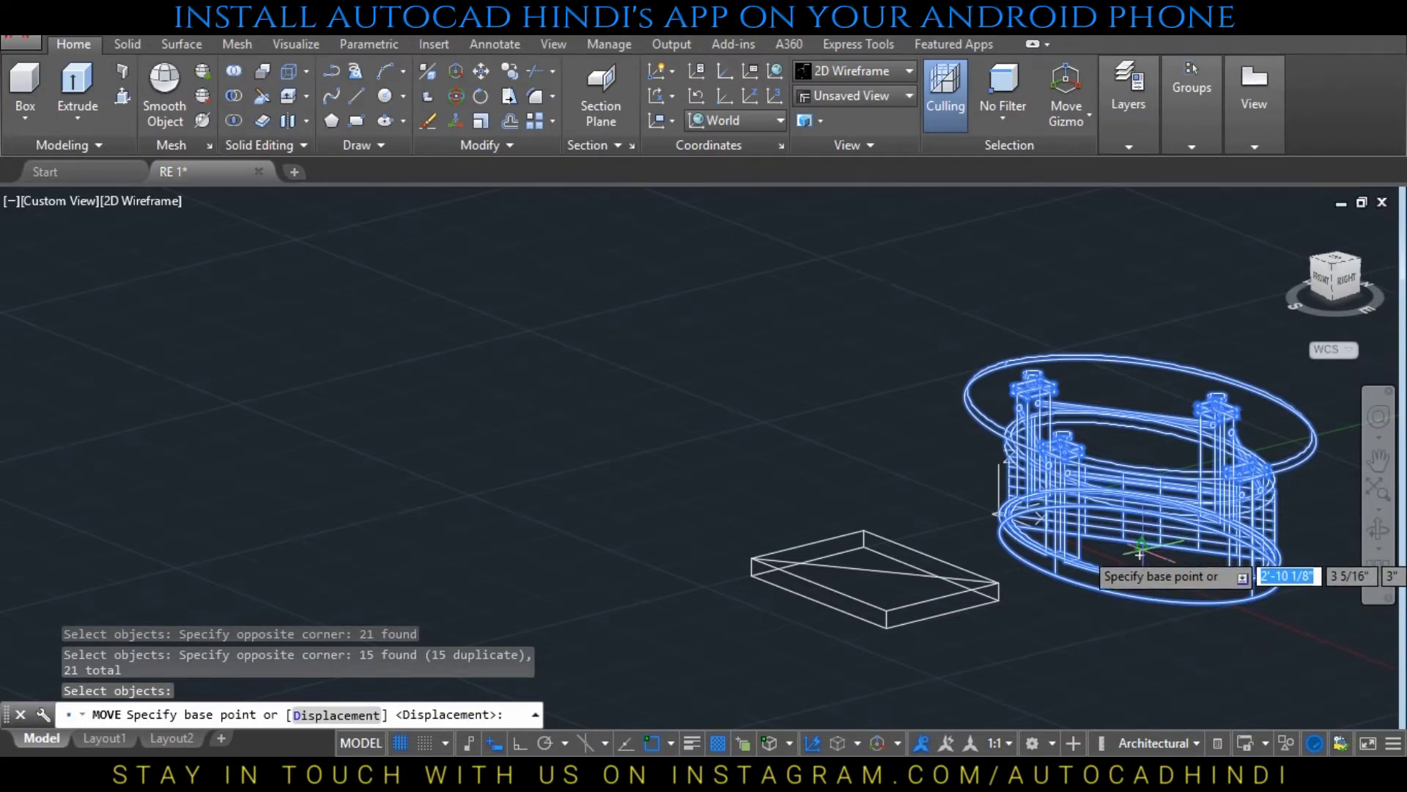
{"action": "left_click", "coordinate": [1140, 555]}
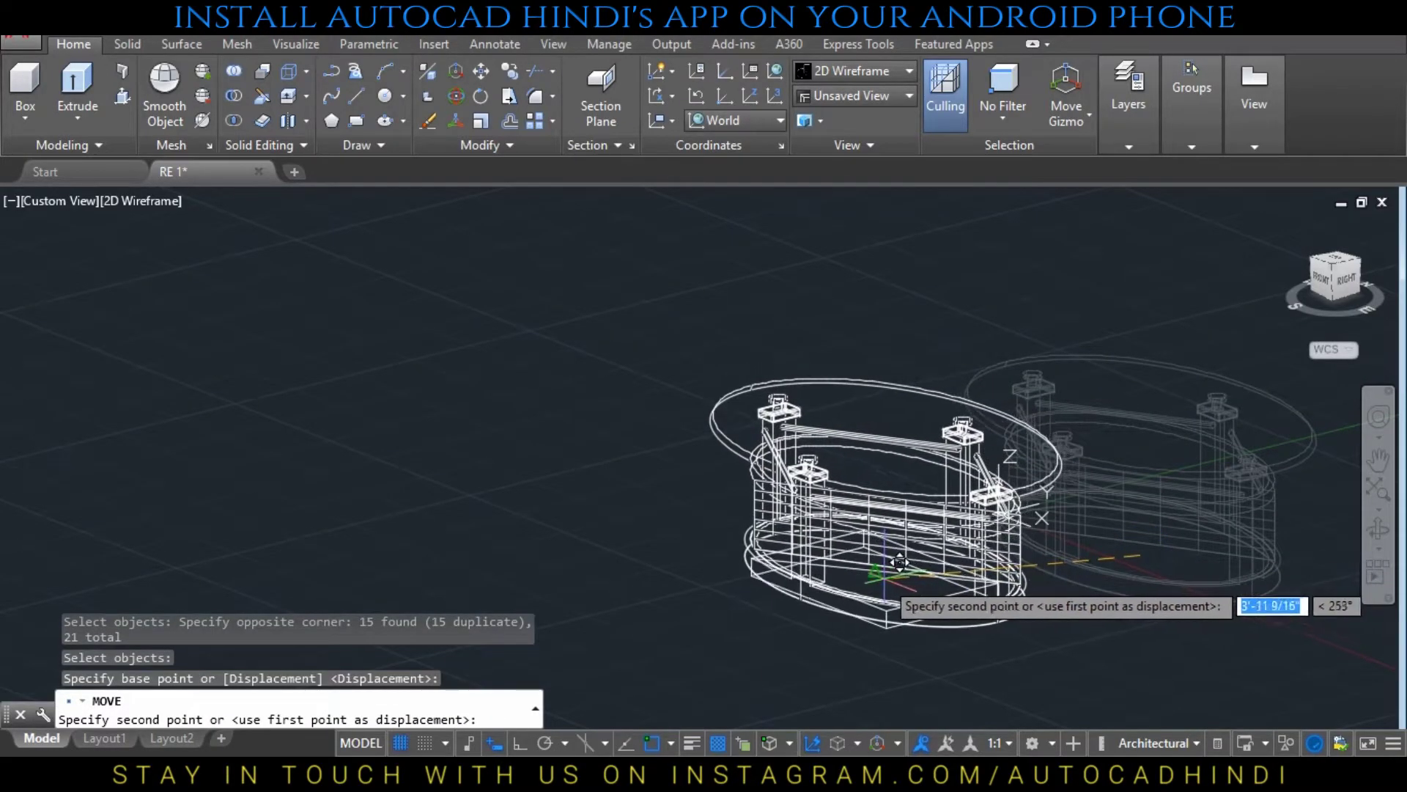
{"action": "left_click", "coordinate": [876, 572]}
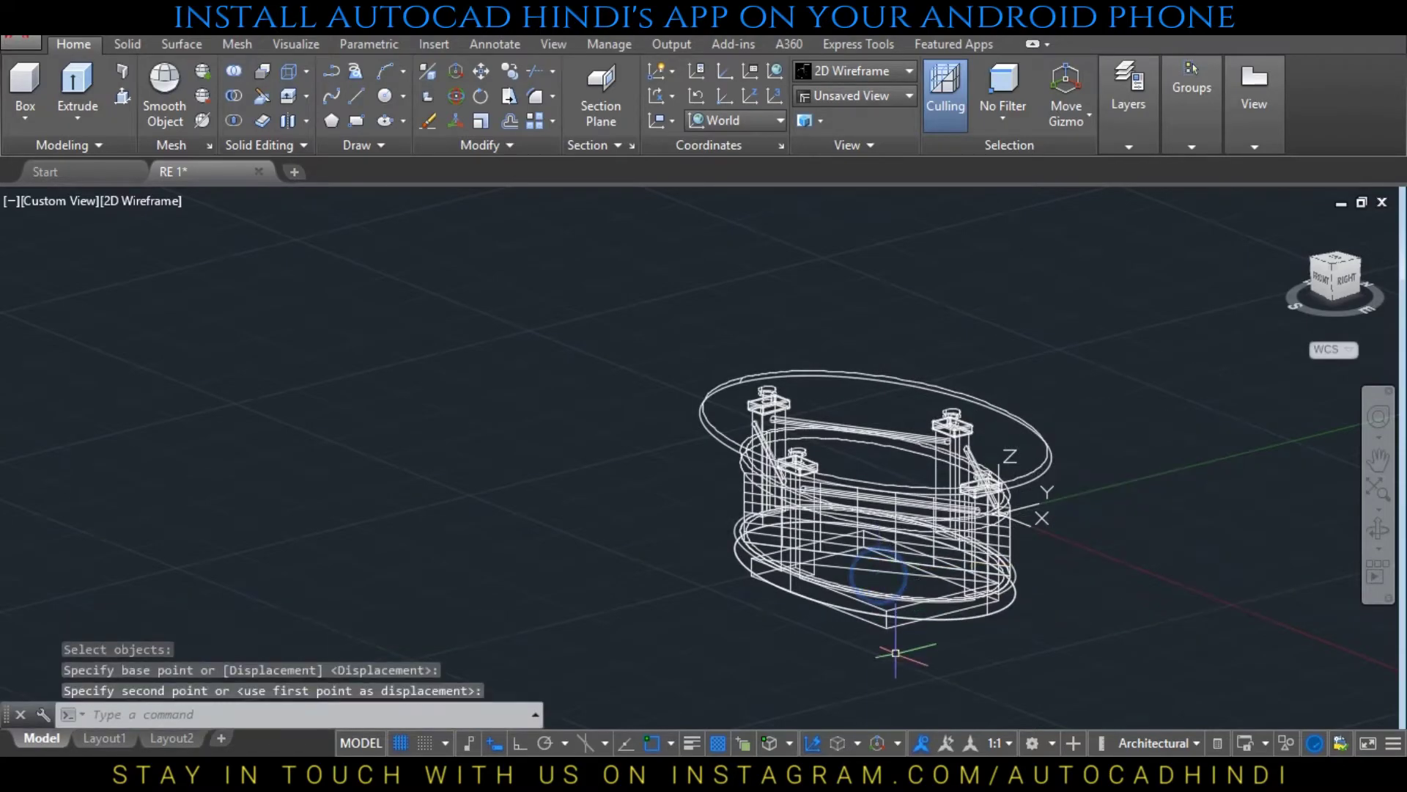
{"action": "left_click", "coordinate": [889, 579]}
{"action": "key", "text": "Delete"}
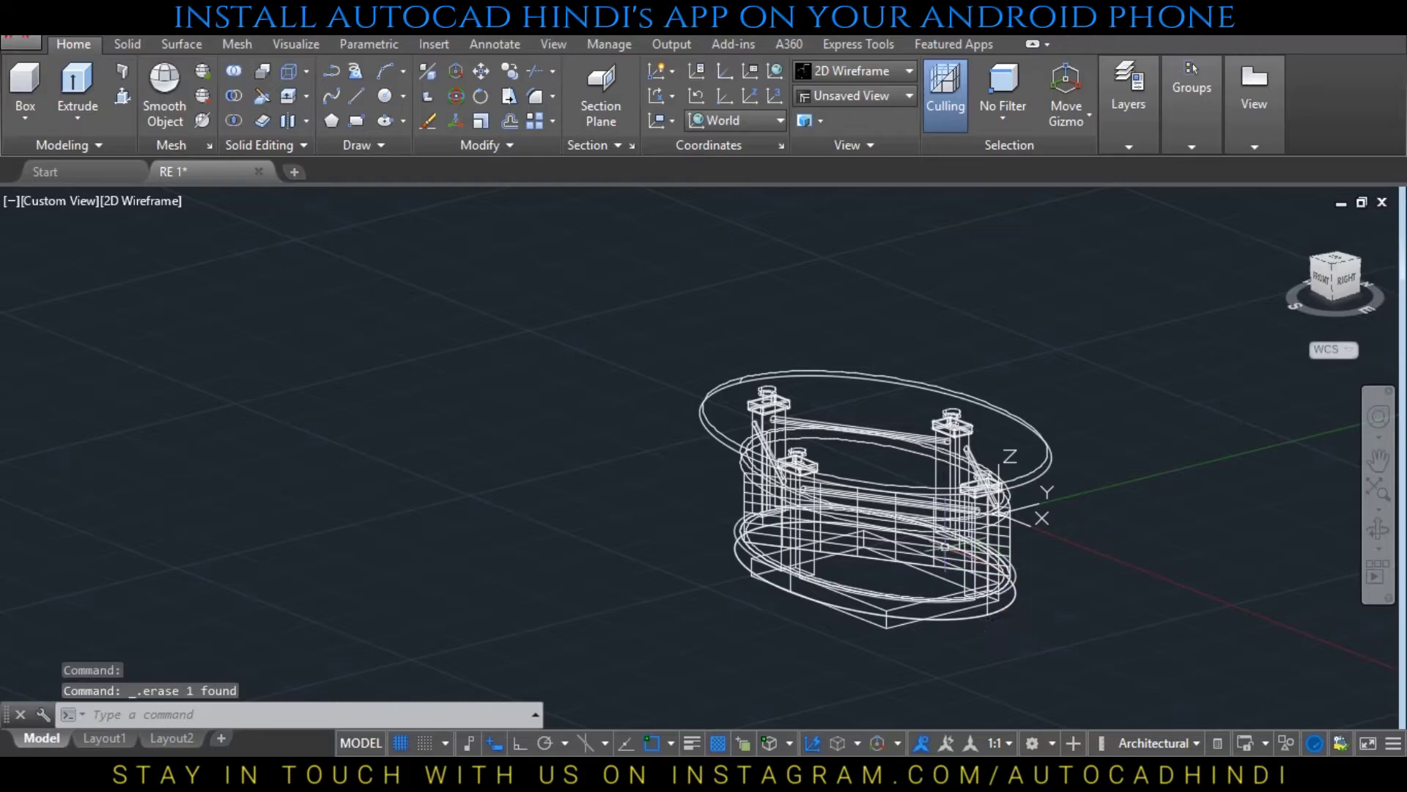
{"action": "middle_click_drag", "start_coordinate": [945, 546], "coordinate": [1007, 491], "text": "shift"}
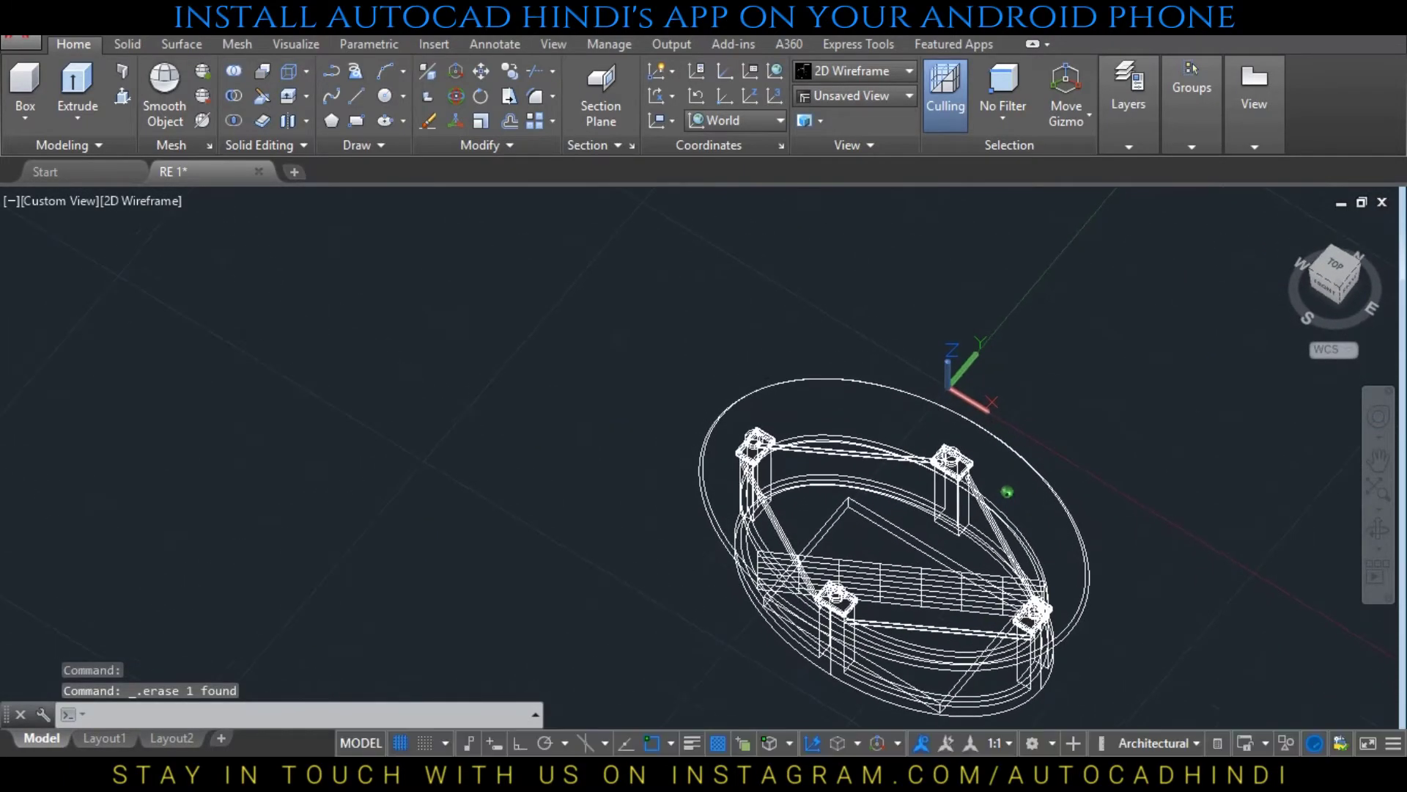
From the top view, draw a large PLANESURF floor under the table
{"action": "scroll", "coordinate": [1086, 499], "scroll_direction": "up", "scroll_amount": 2}
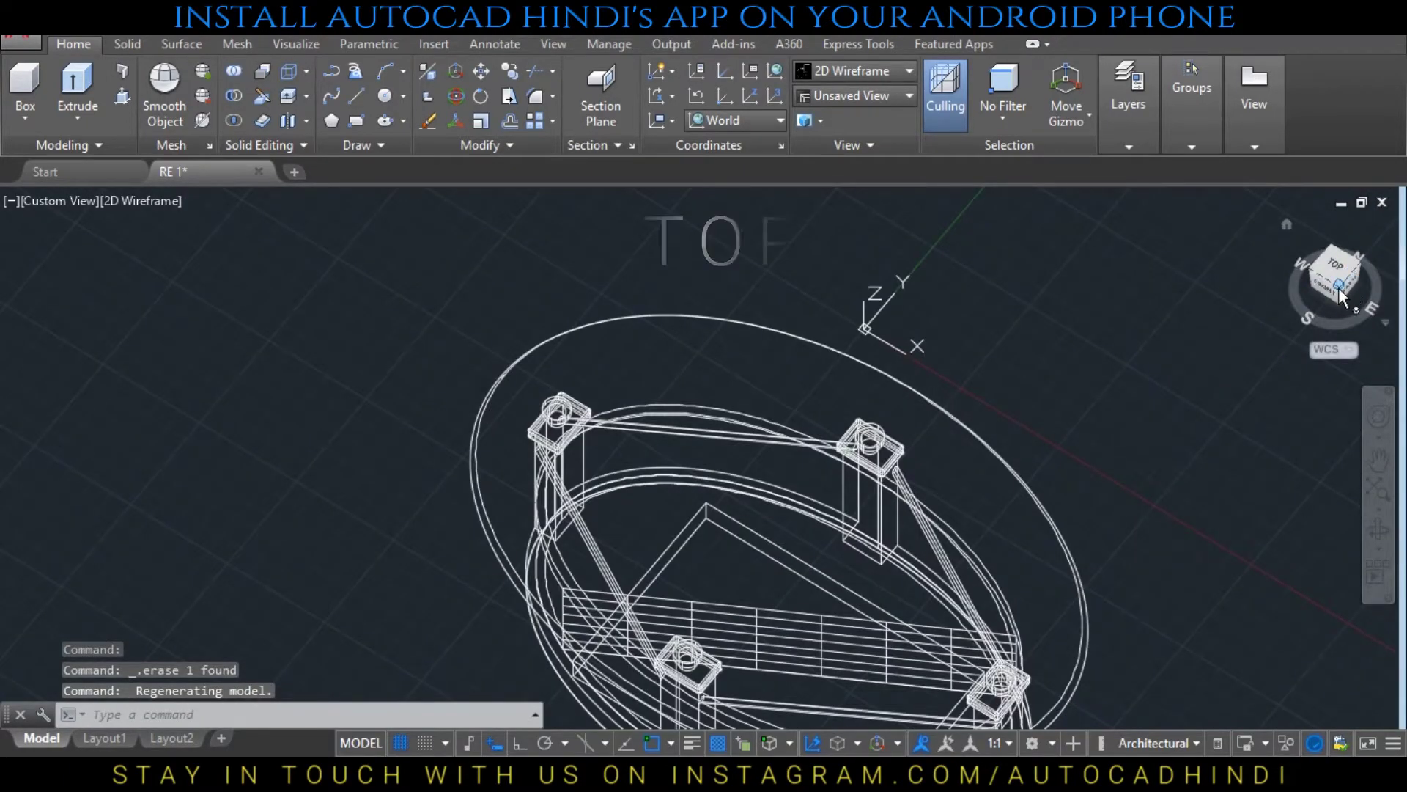
{"action": "left_click", "coordinate": [1339, 291]}
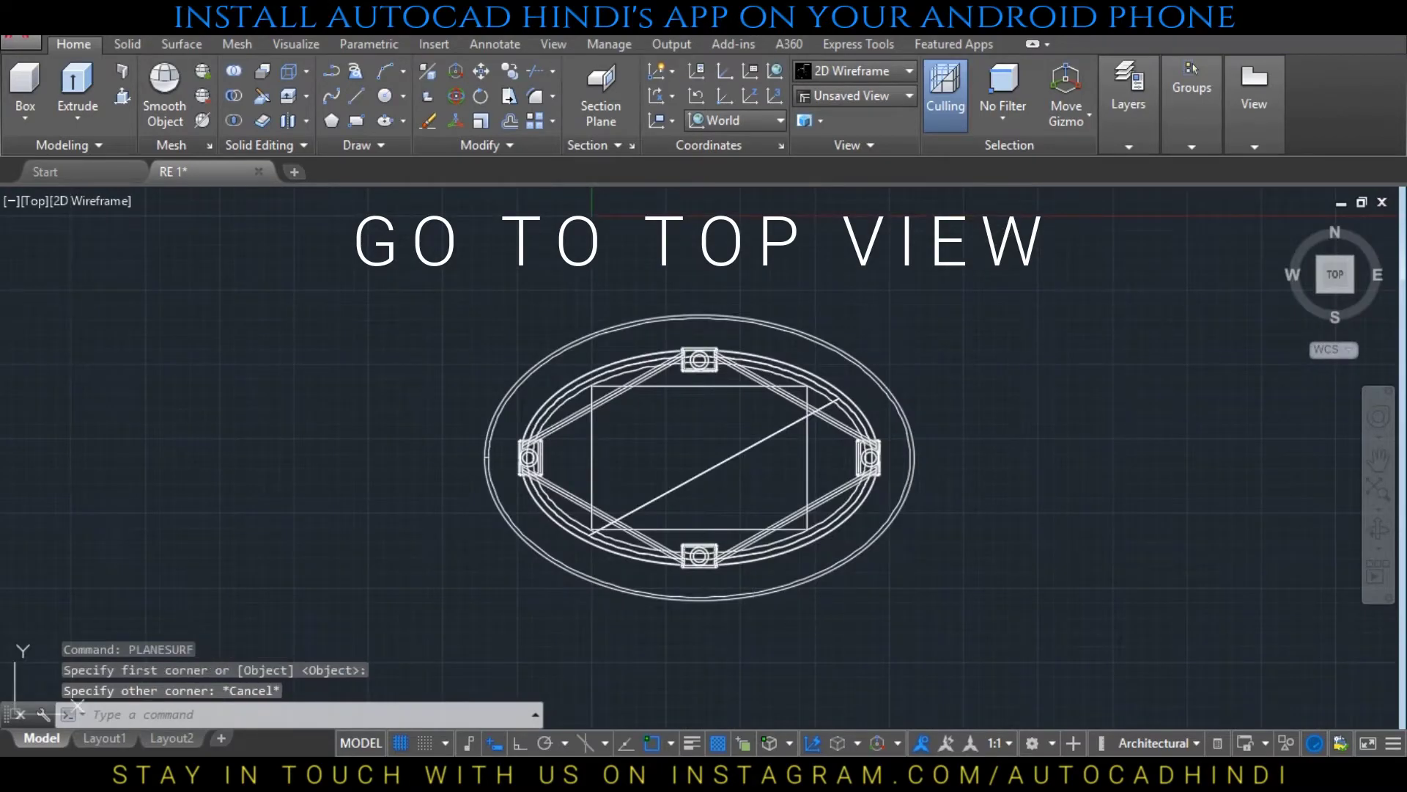
{"action": "scroll", "coordinate": [895, 596], "scroll_direction": "down", "scroll_amount": 3}
{"action": "scroll", "coordinate": [892, 610], "scroll_direction": "down", "scroll_amount": 1}
{"action": "middle_click_drag", "start_coordinate": [891, 609], "coordinate": [814, 461]}
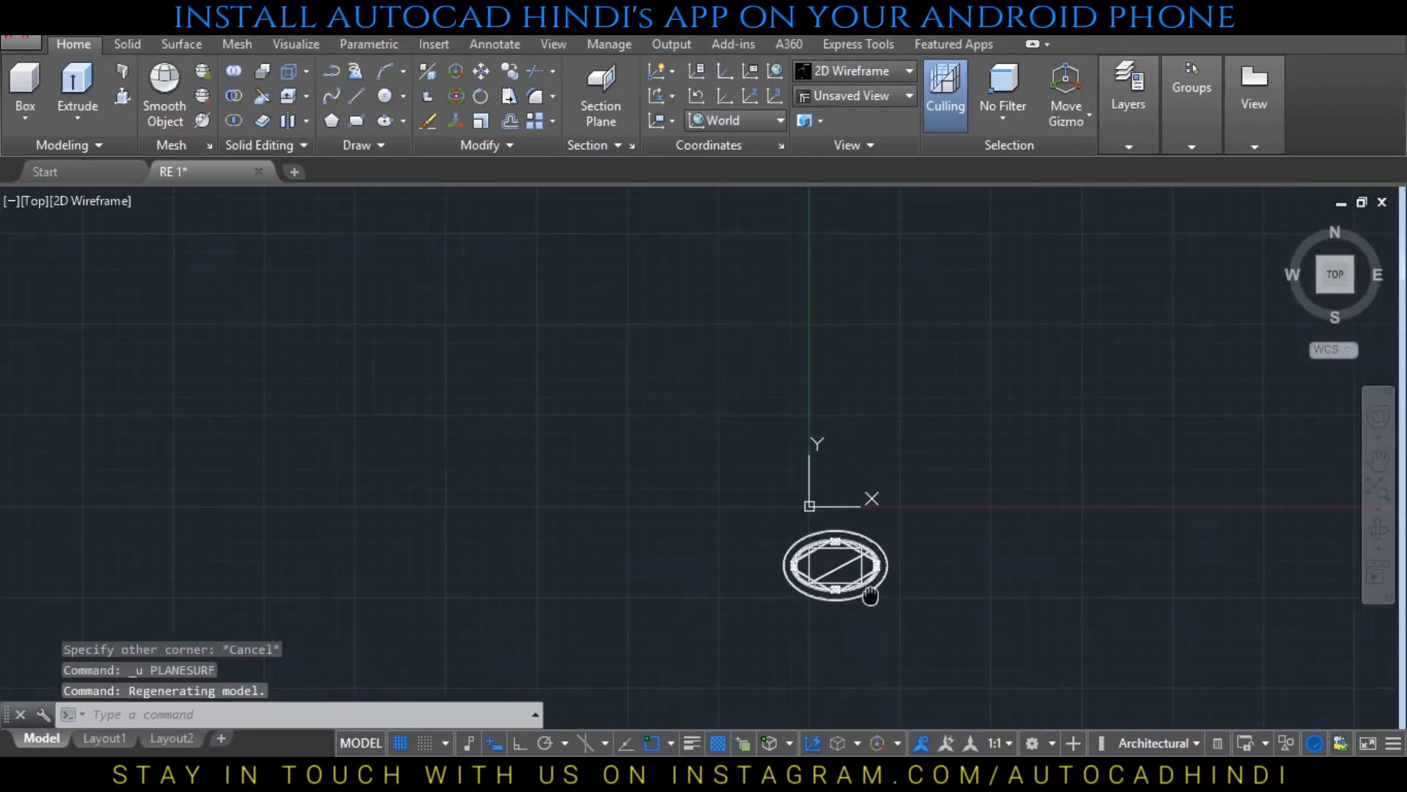
{"action": "type", "text": "pl"}
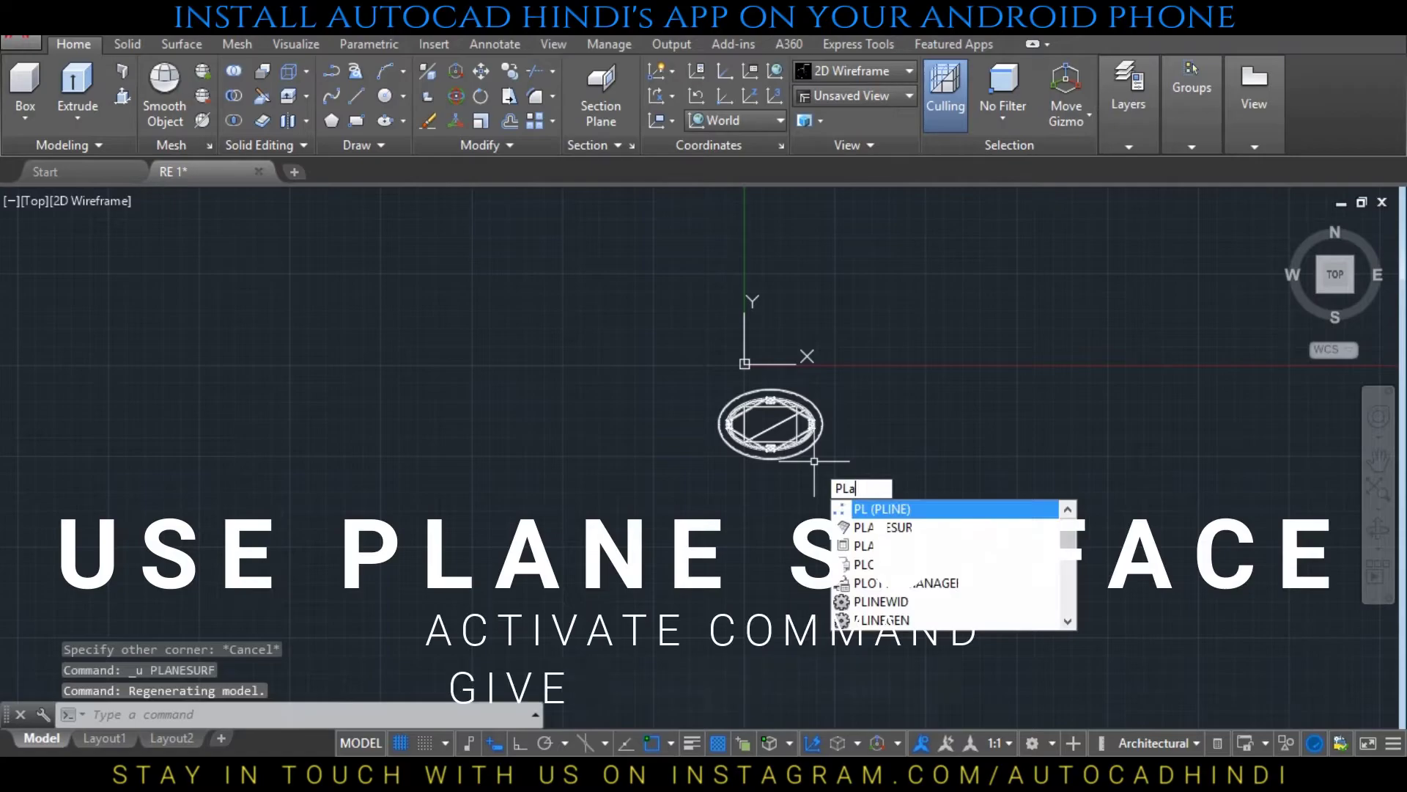
{"action": "type", "text": "ane"}
{"action": "key", "text": "Return"}
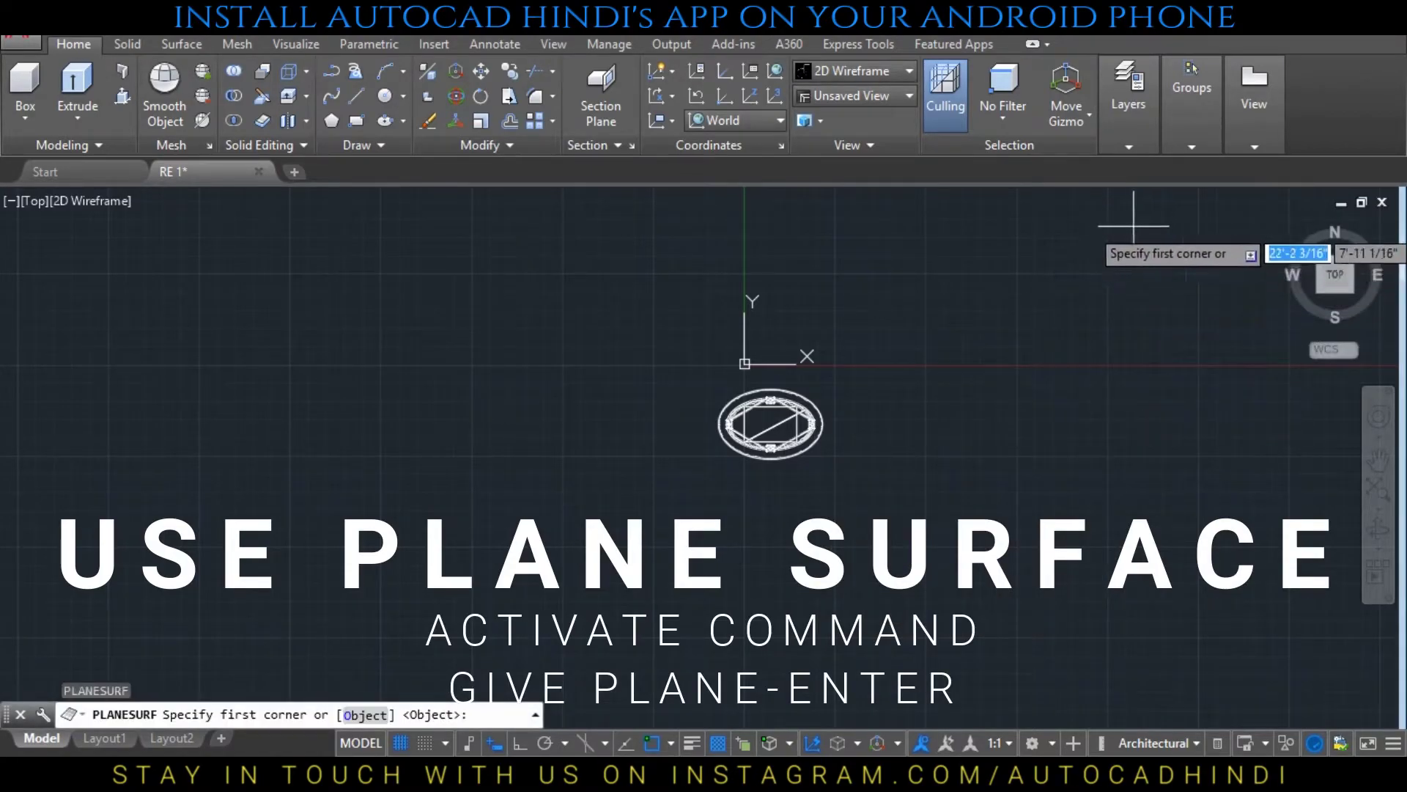
{"action": "left_click", "coordinate": [1141, 227]}
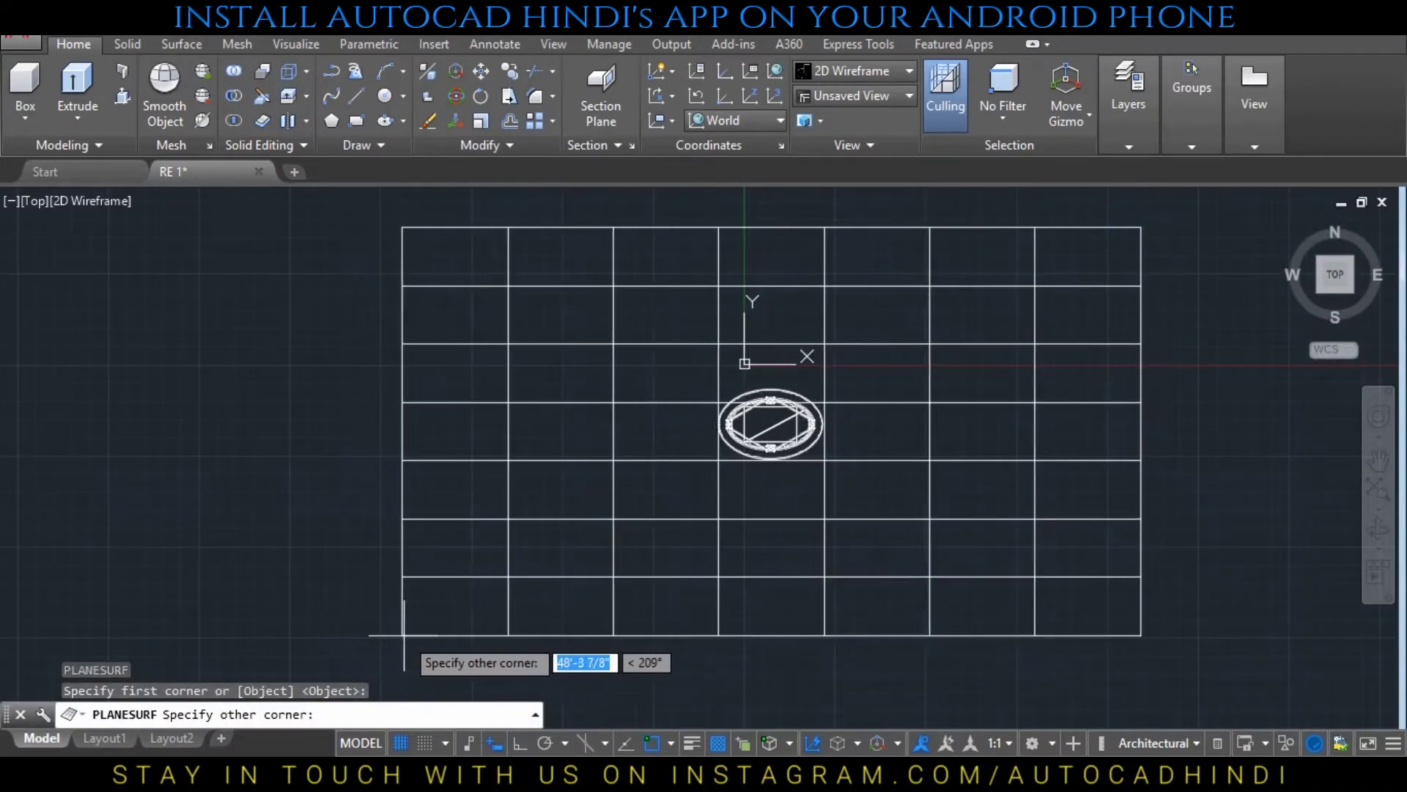
{"action": "left_click", "coordinate": [419, 636]}
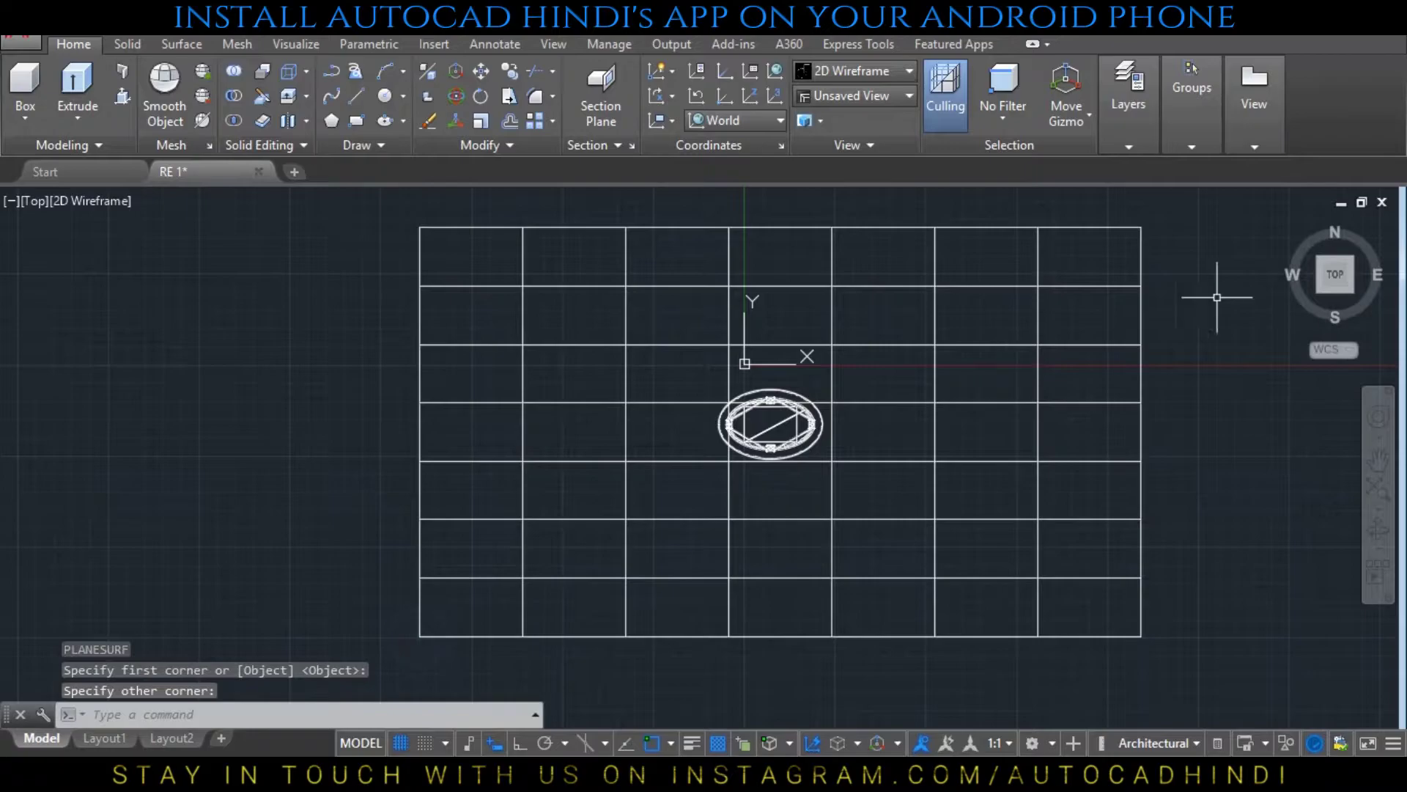
{"action": "left_click", "coordinate": [1351, 289]}
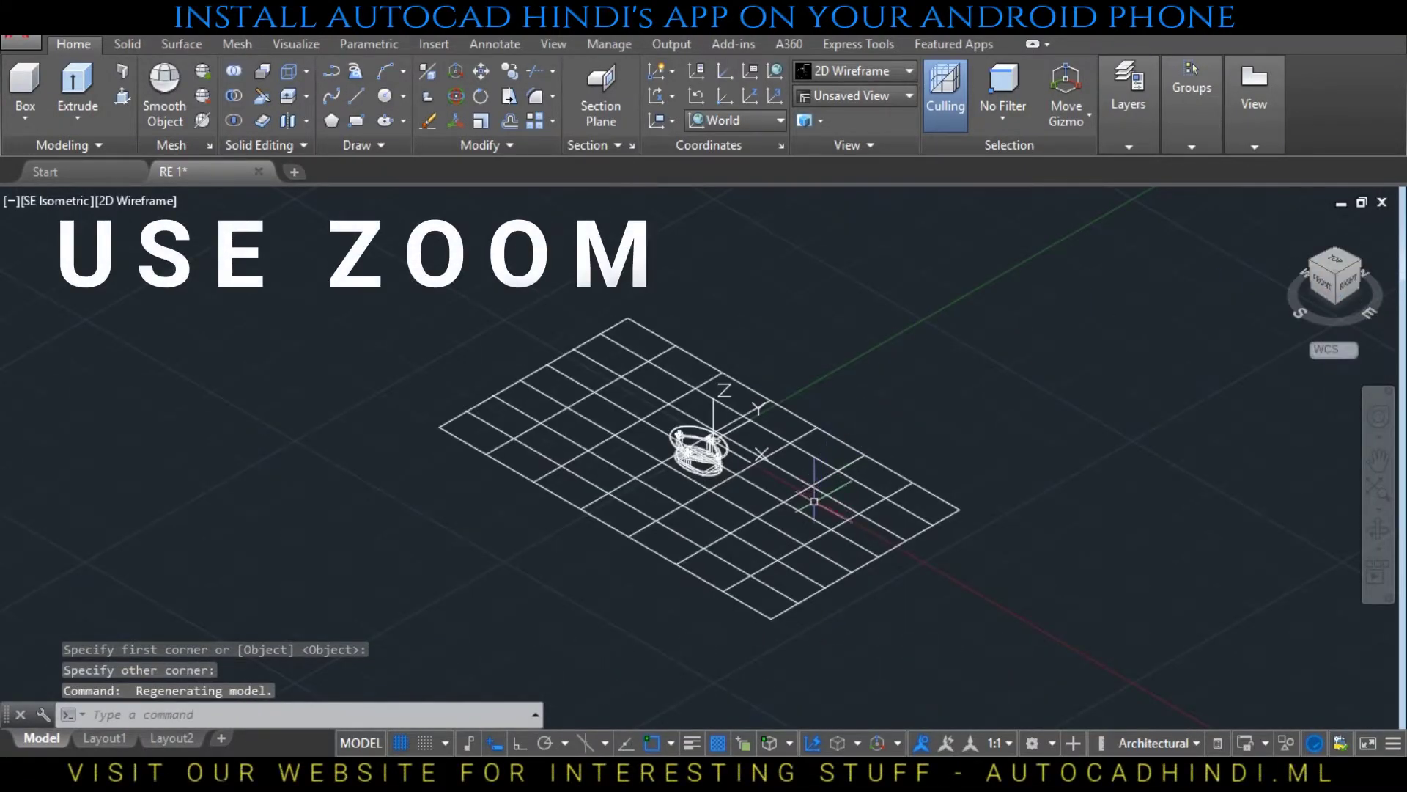
Window-zoom on the table and orbit to inspect it close up
{"action": "key", "text": "Escape"}
{"action": "key", "text": "Return"}
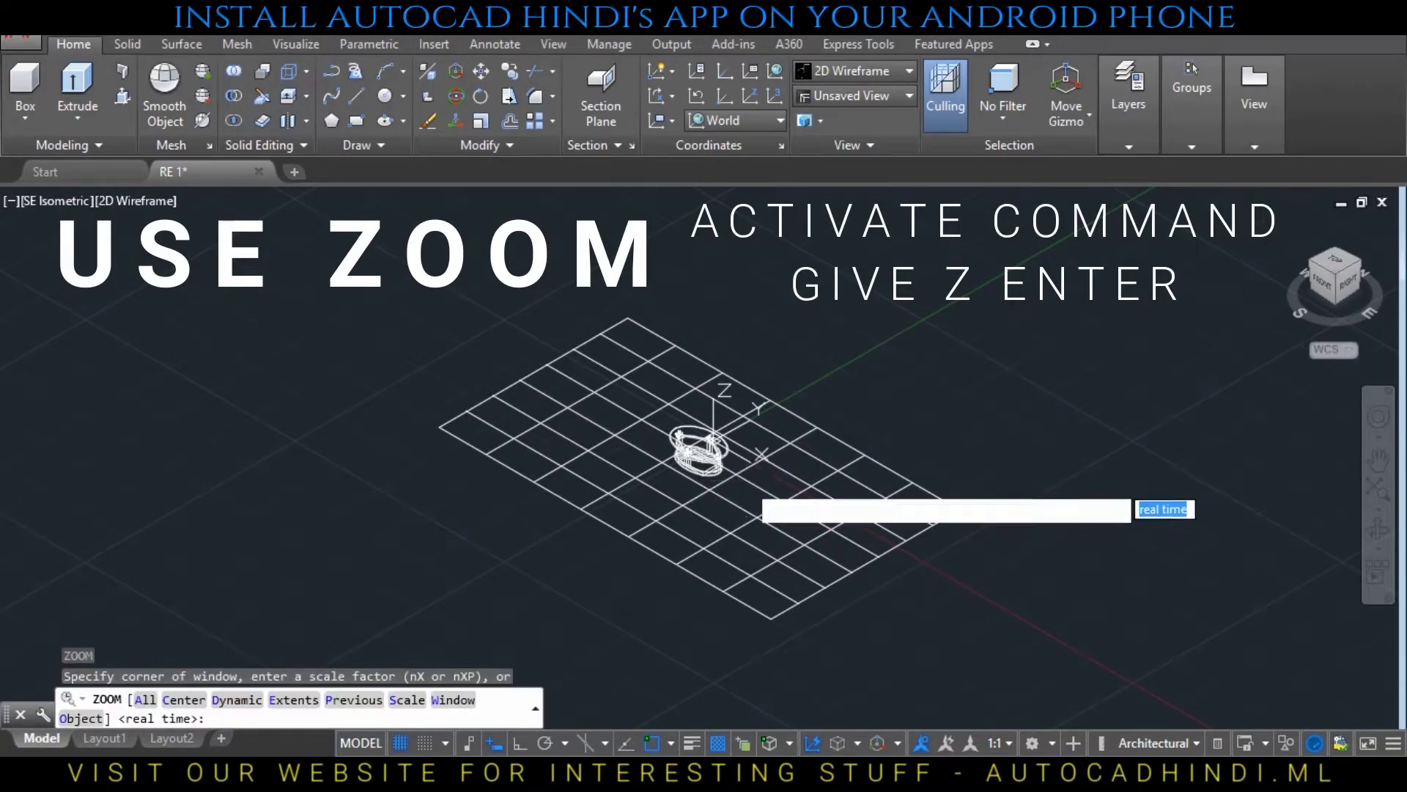
{"action": "left_click", "coordinate": [649, 424]}
{"action": "left_click", "coordinate": [646, 416]}
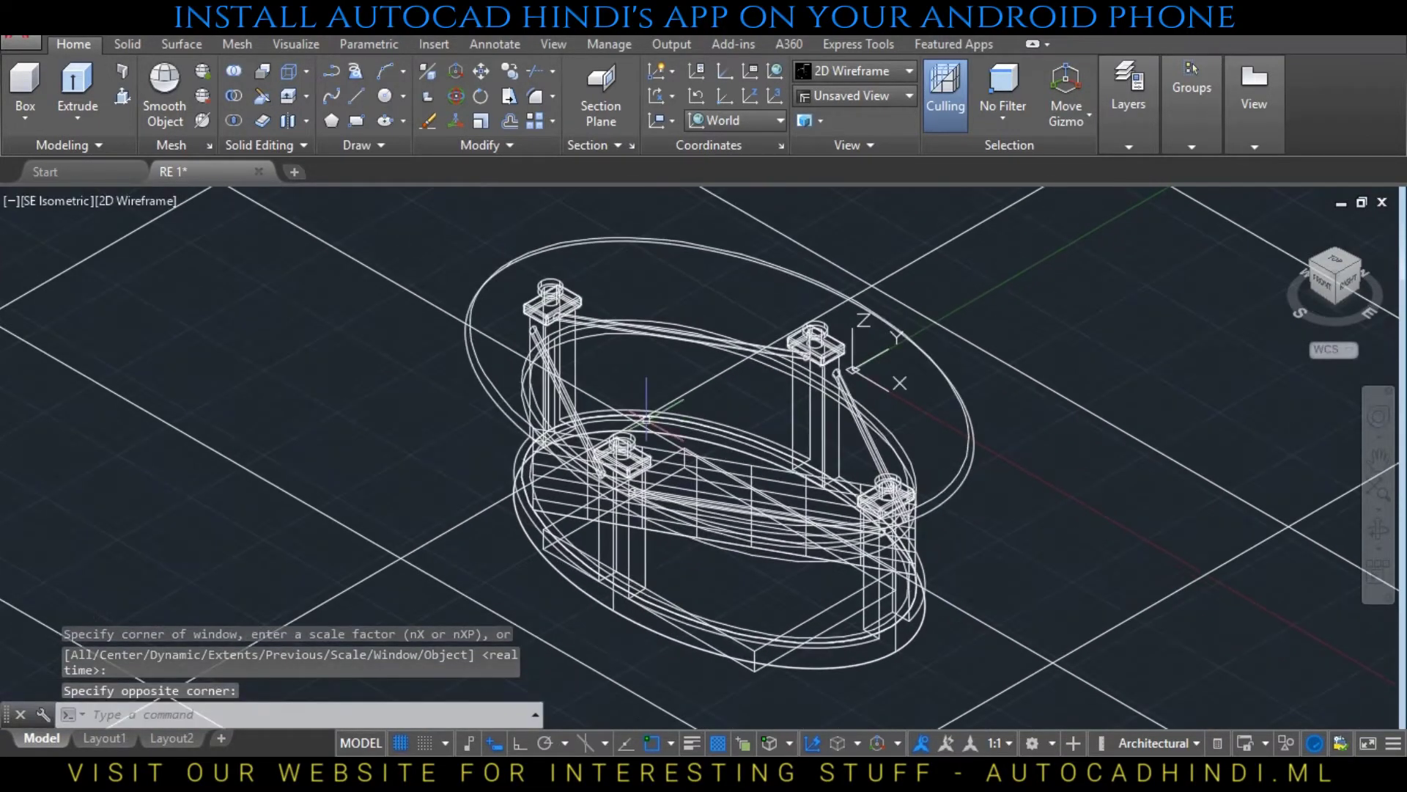
{"action": "middle_click_drag", "start_coordinate": [817, 609], "coordinate": [810, 590], "text": "shift"}
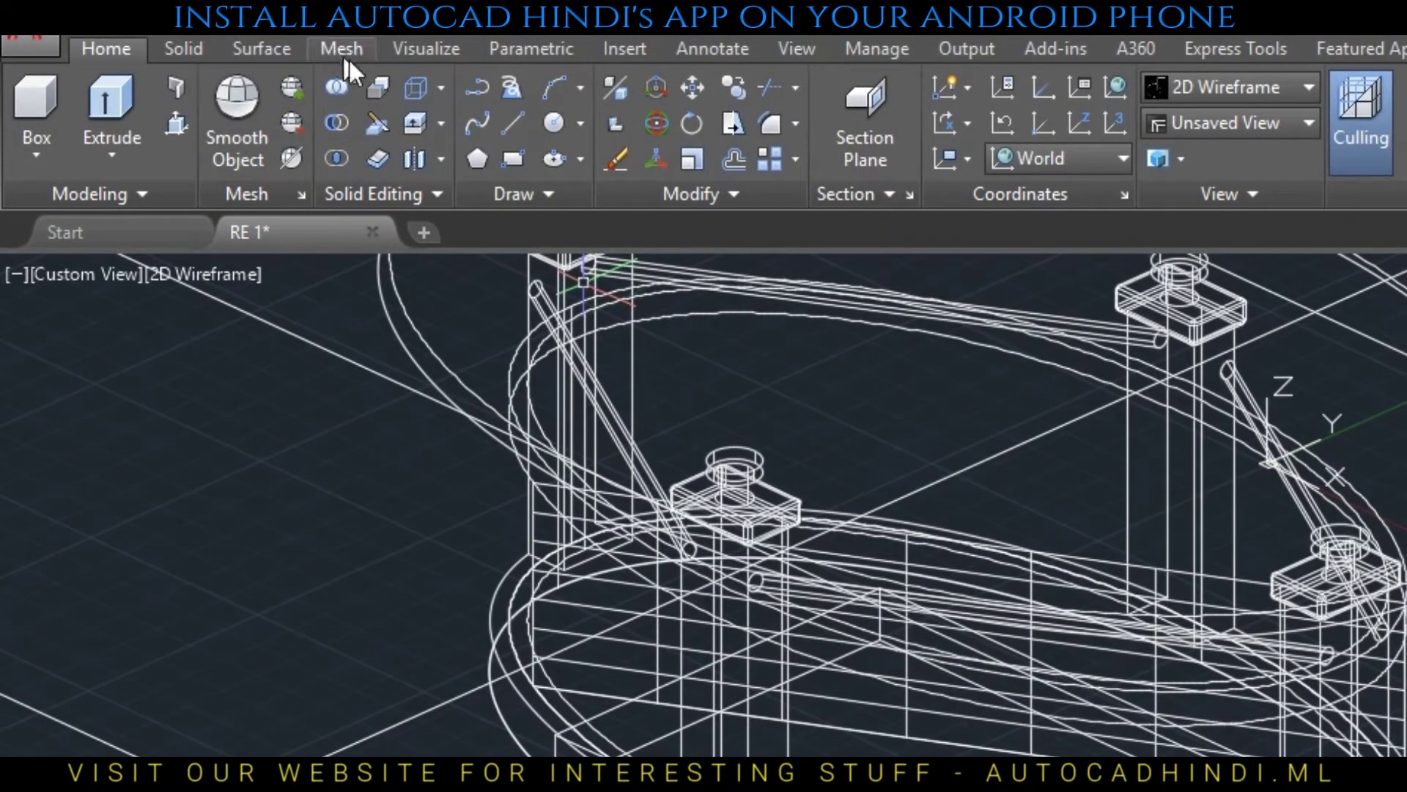
Place a first point light inside the table base, keeping default lighting on
{"action": "left_click", "coordinate": [393, 57]}
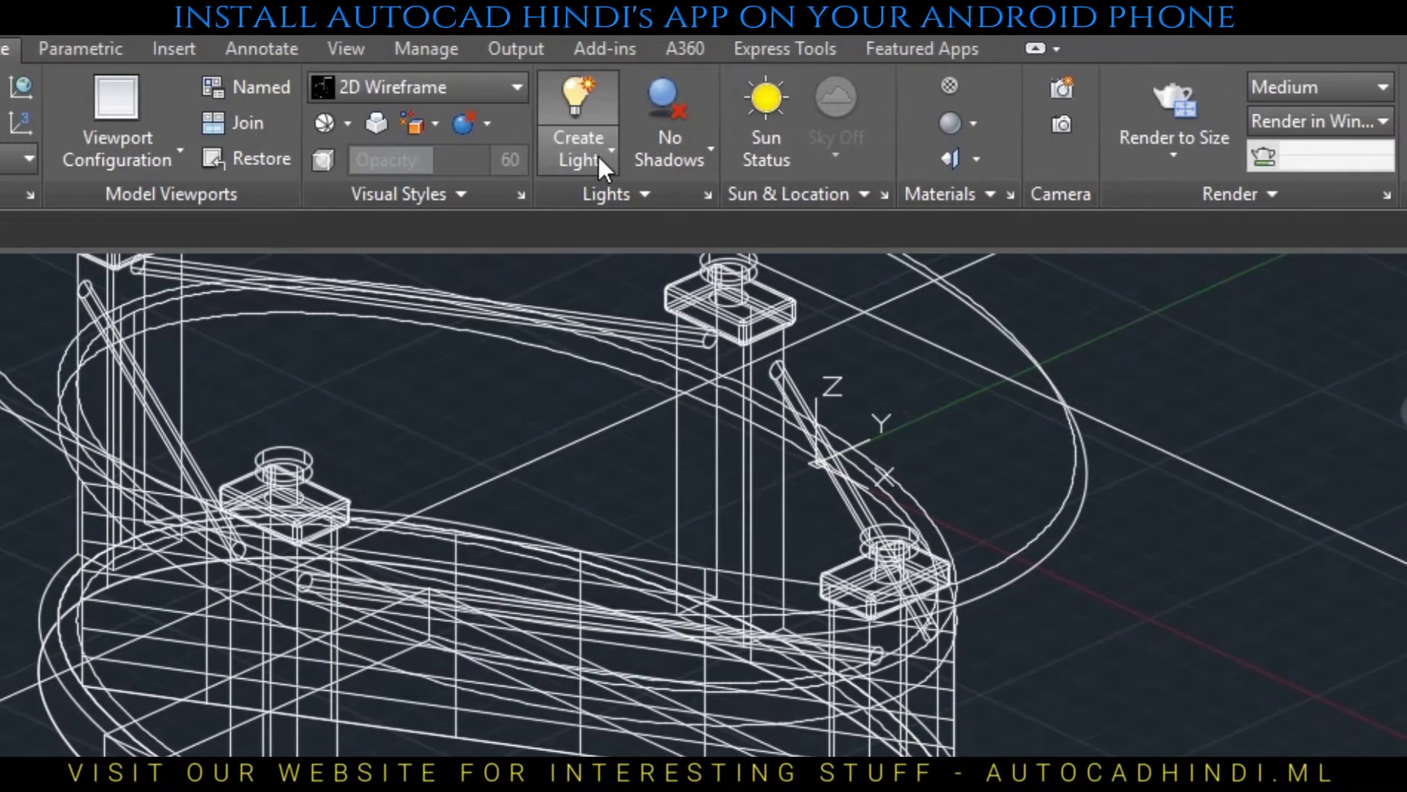
{"action": "left_click", "coordinate": [597, 154]}
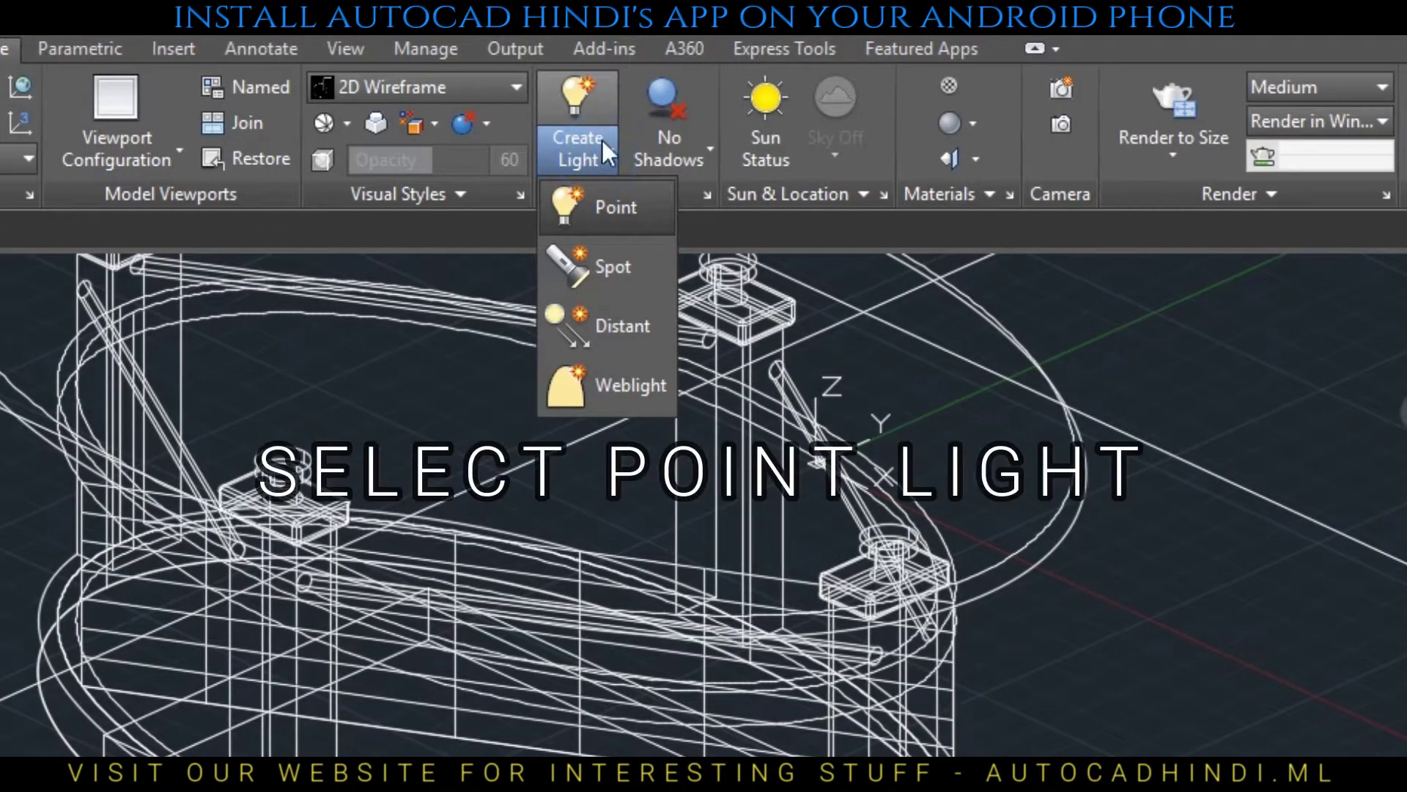
{"action": "left_click", "coordinate": [630, 218]}
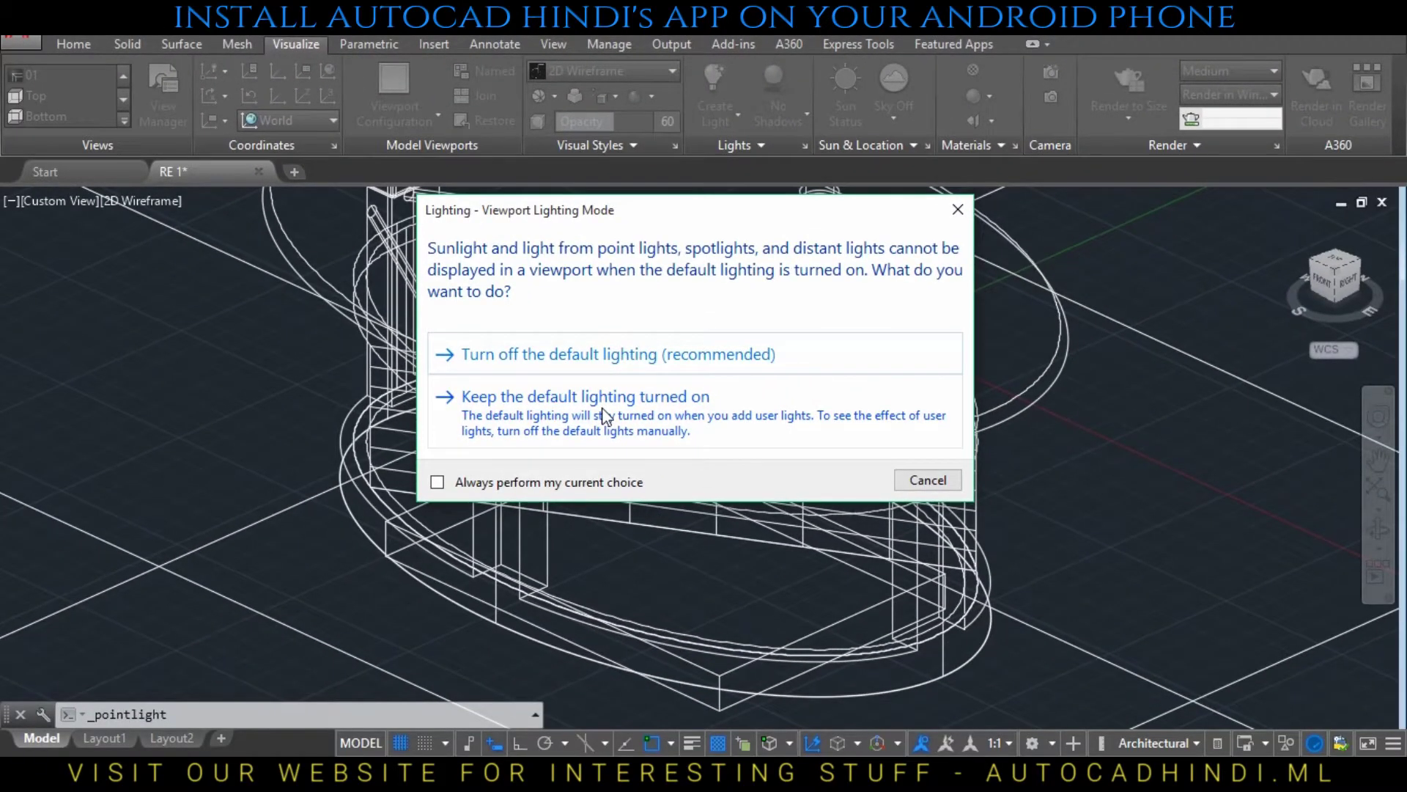
{"action": "left_click", "coordinate": [602, 412]}
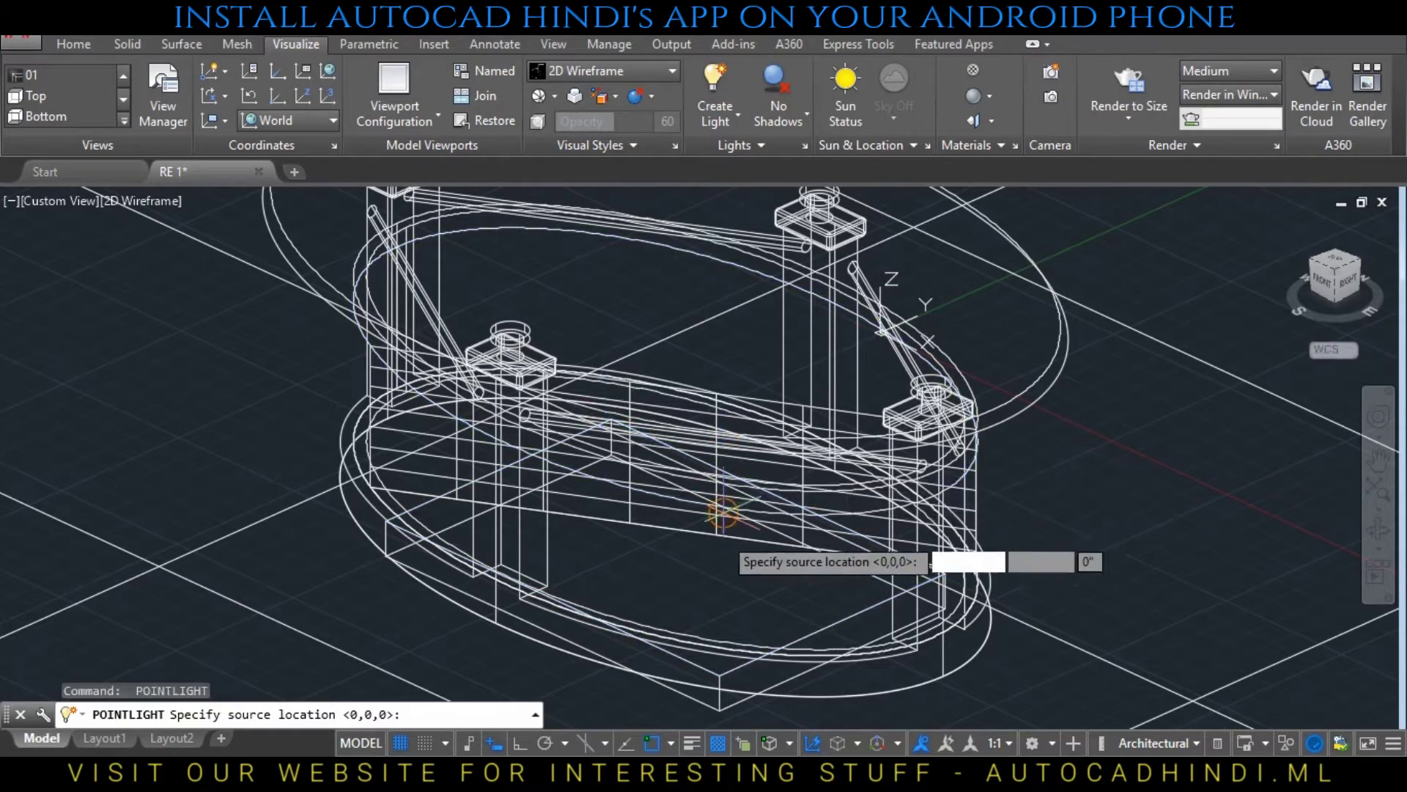
{"action": "left_click", "coordinate": [714, 540]}
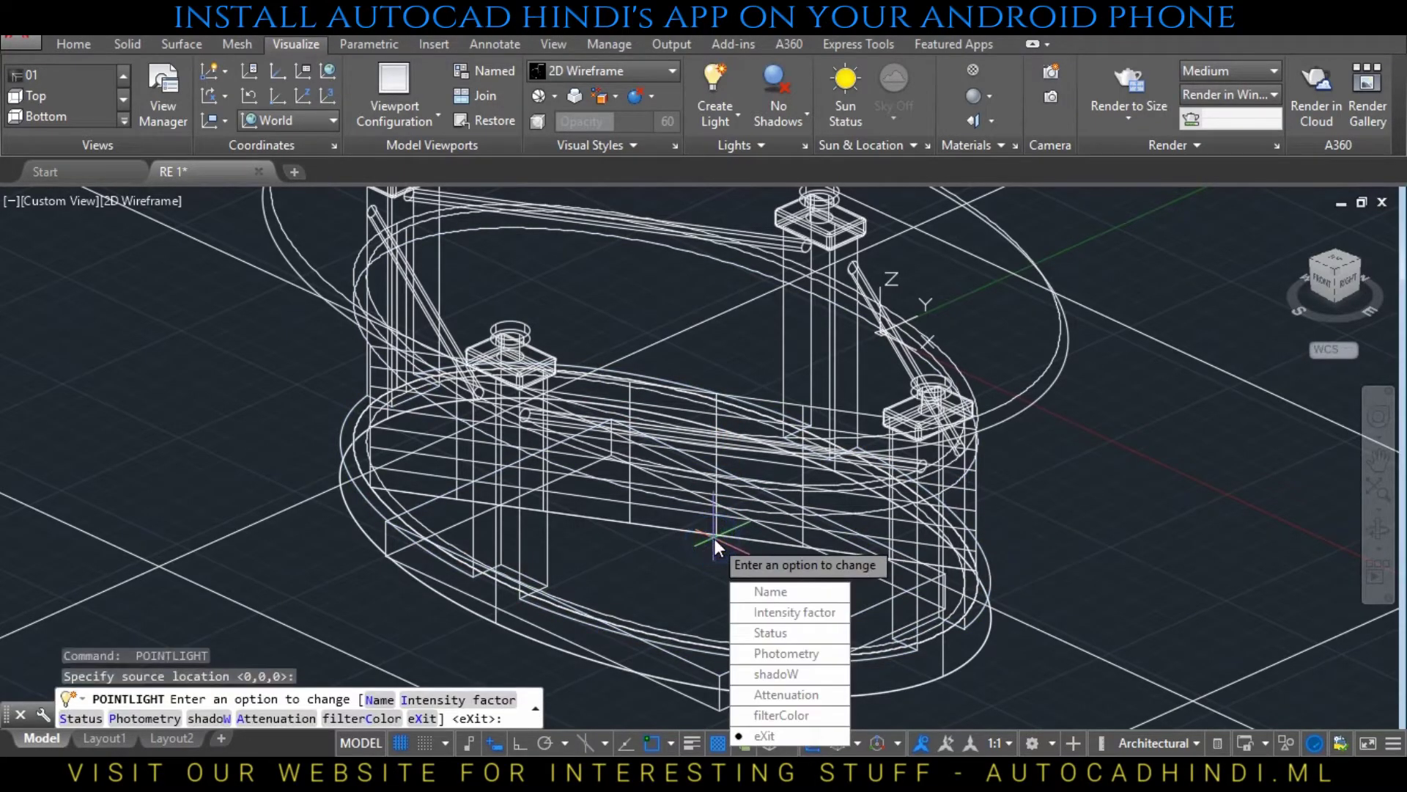
{"action": "left_click", "coordinate": [791, 737]}
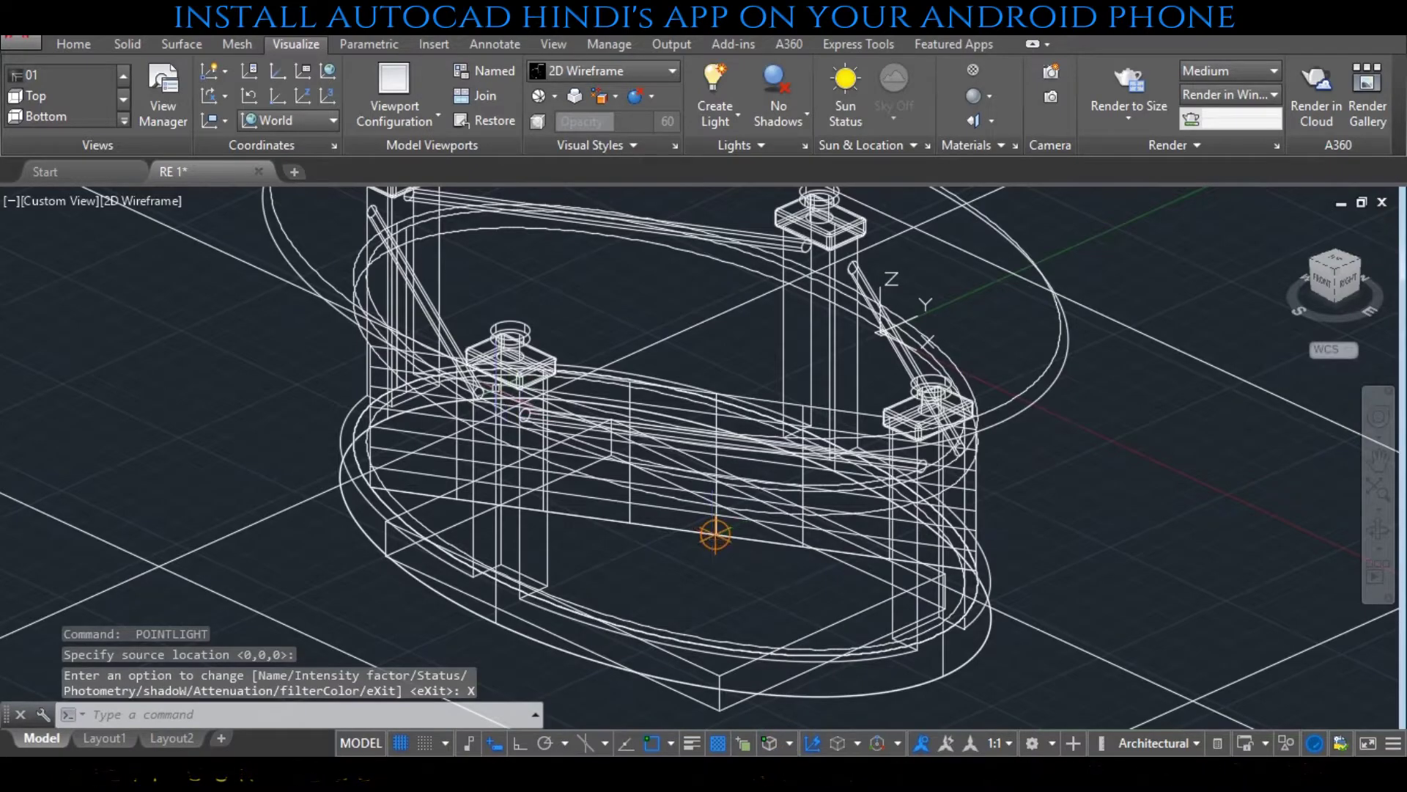
Add two more point lights to the left and right of the first
{"action": "key", "text": "Return"}
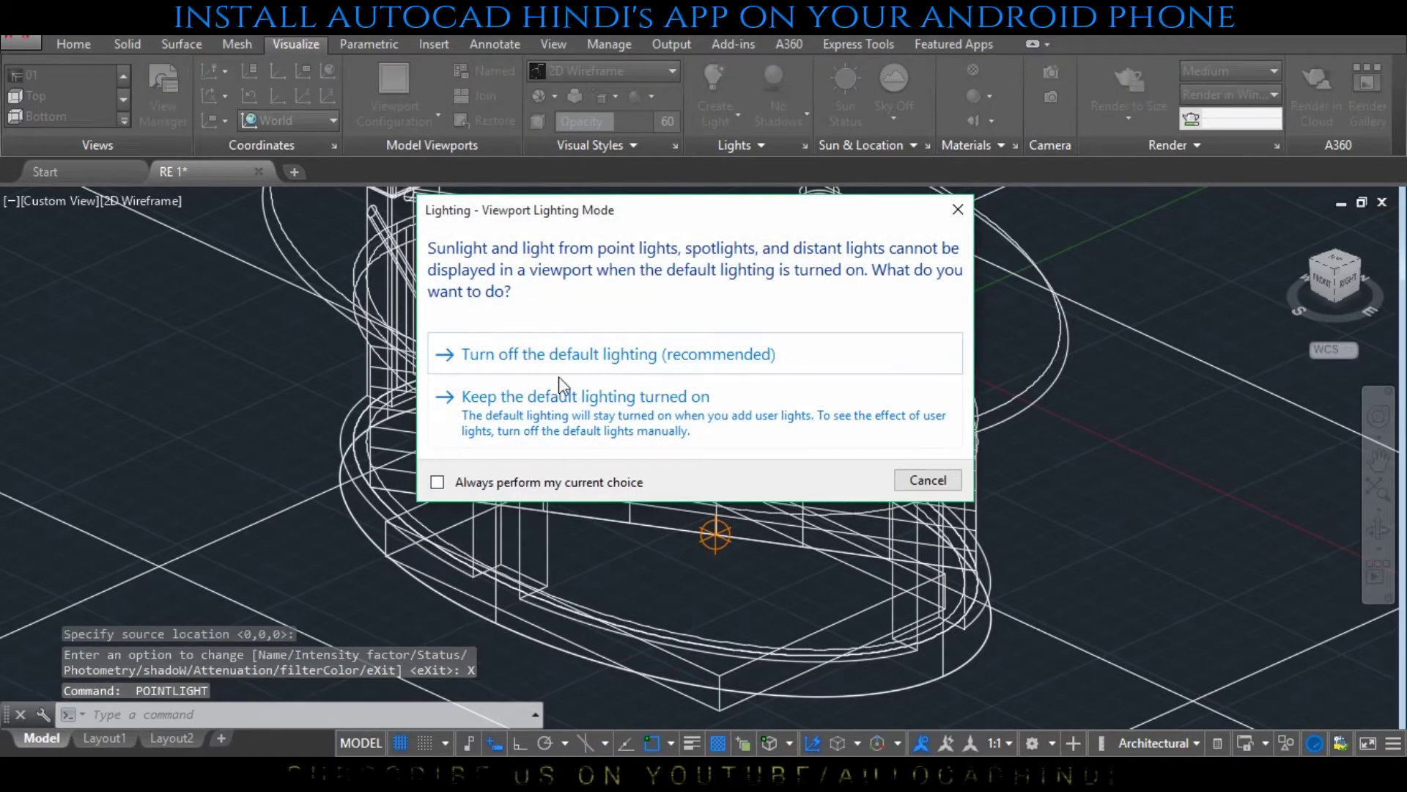
{"action": "left_click", "coordinate": [560, 421]}
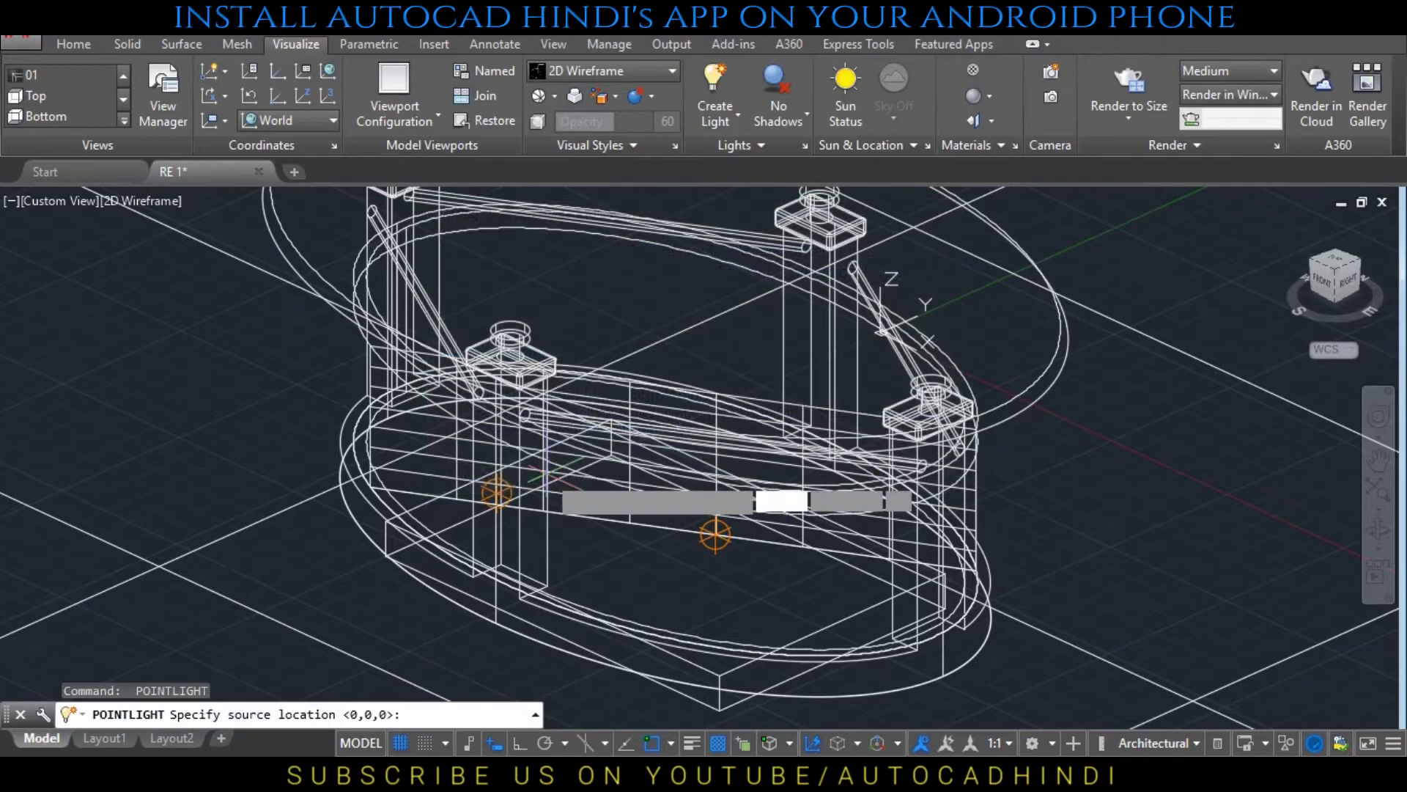
{"action": "left_click", "coordinate": [538, 507]}
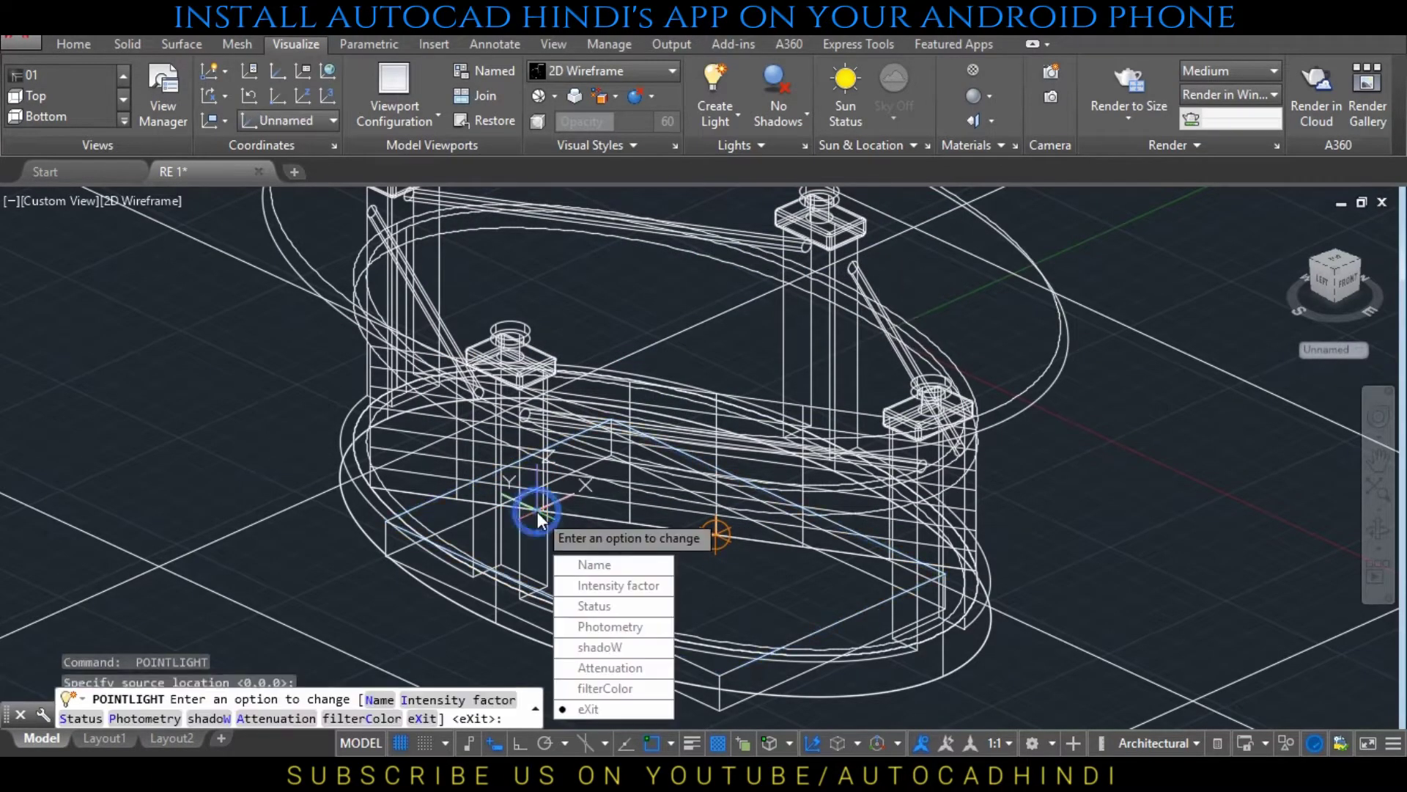
{"action": "key", "text": "Return"}
{"action": "key", "text": "Return"}
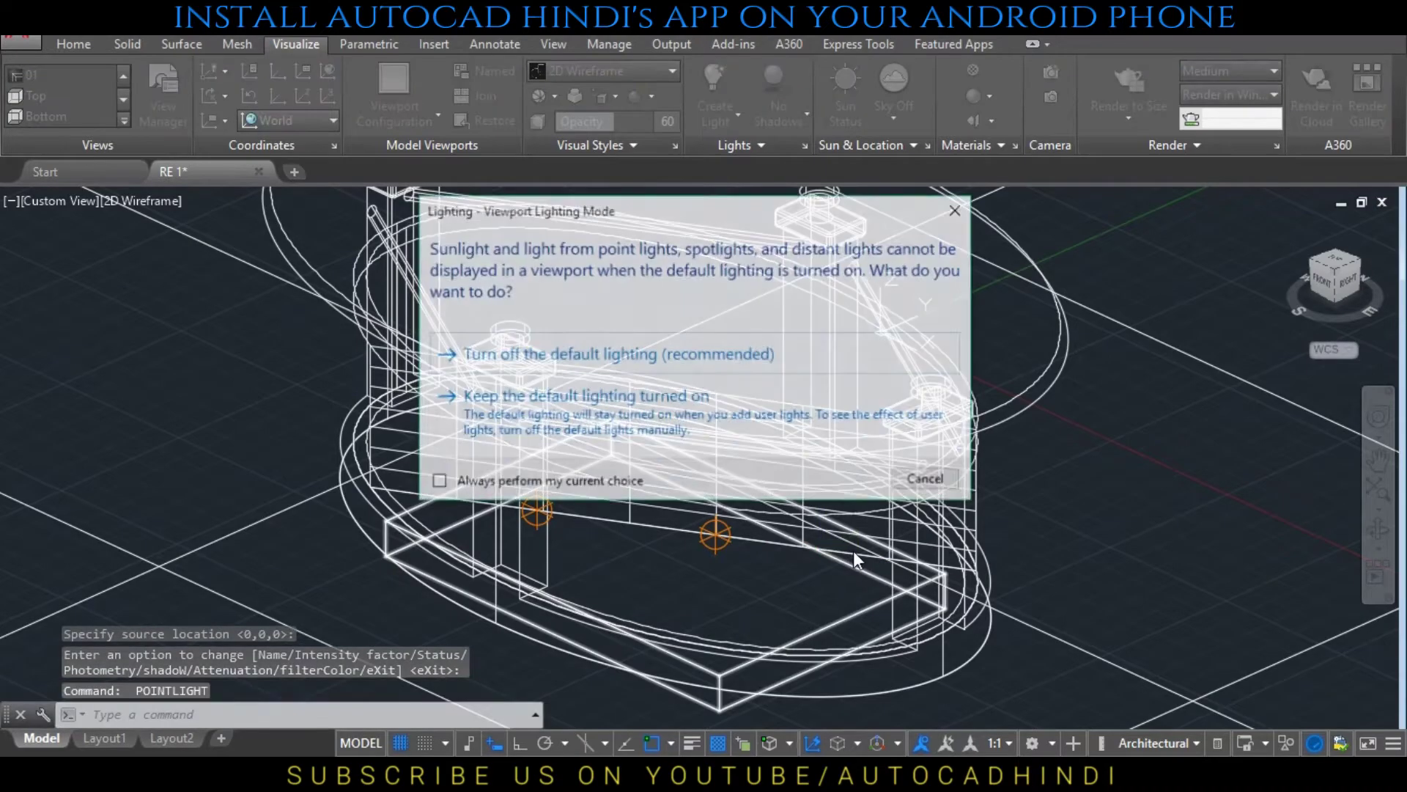
{"action": "left_click", "coordinate": [755, 439]}
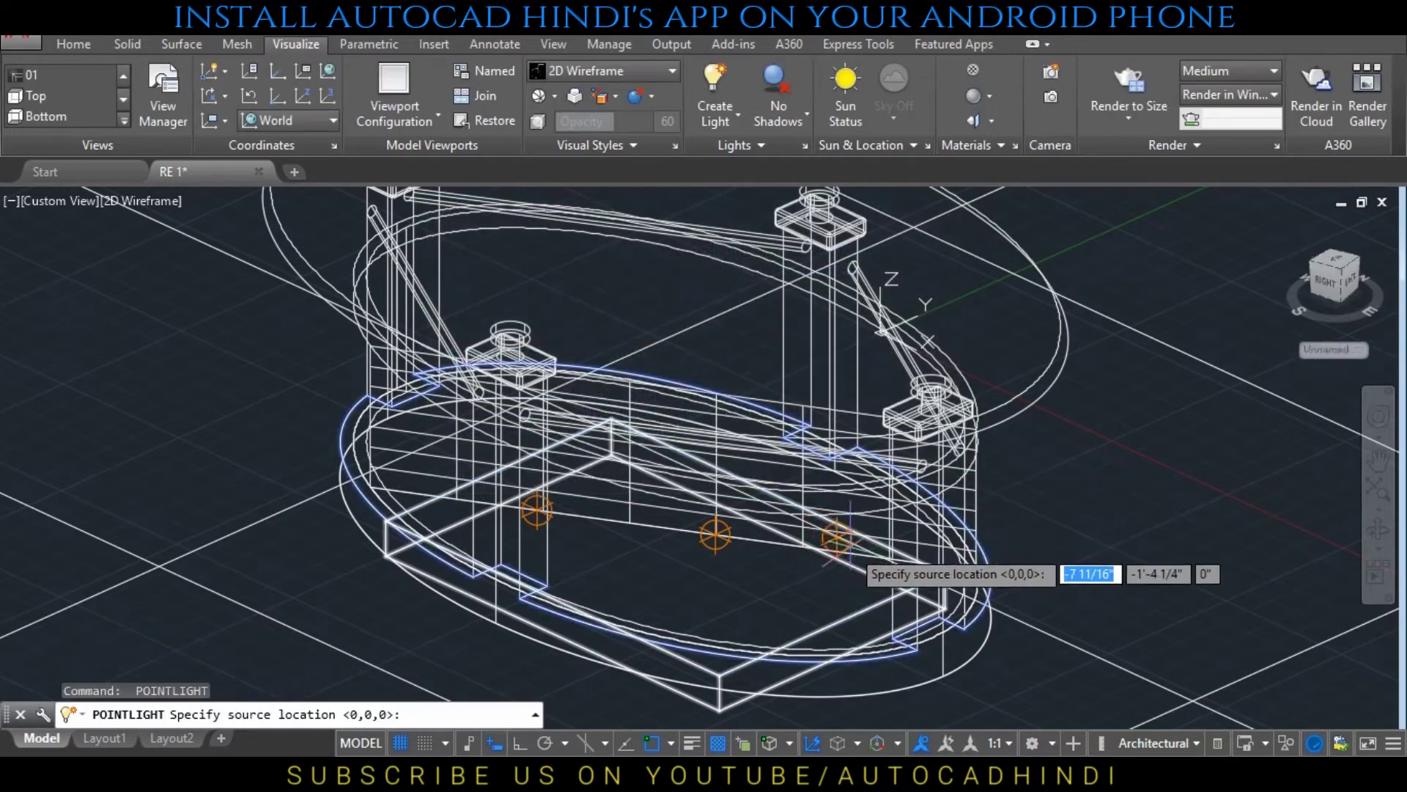
{"action": "left_click", "coordinate": [870, 551]}
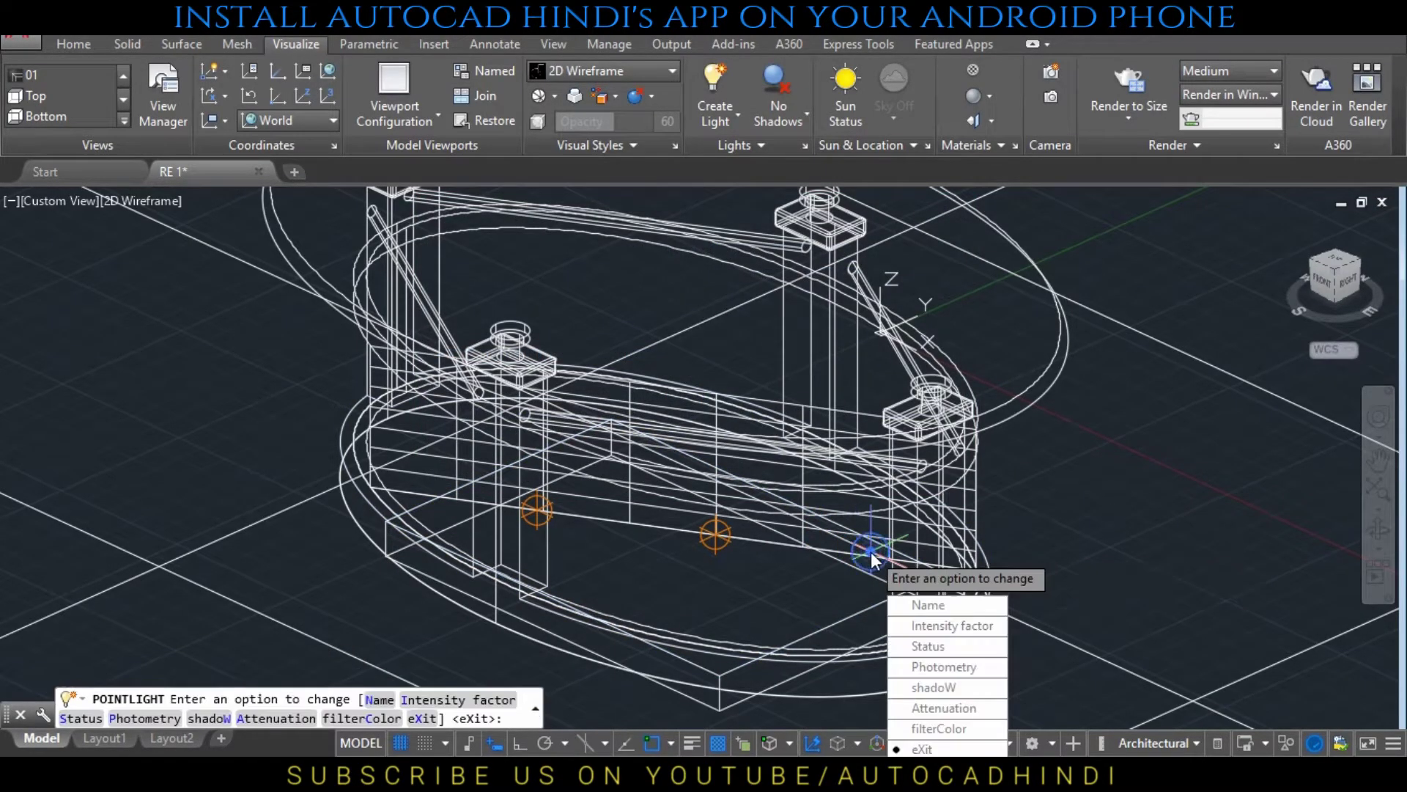
{"action": "key", "text": "Return"}
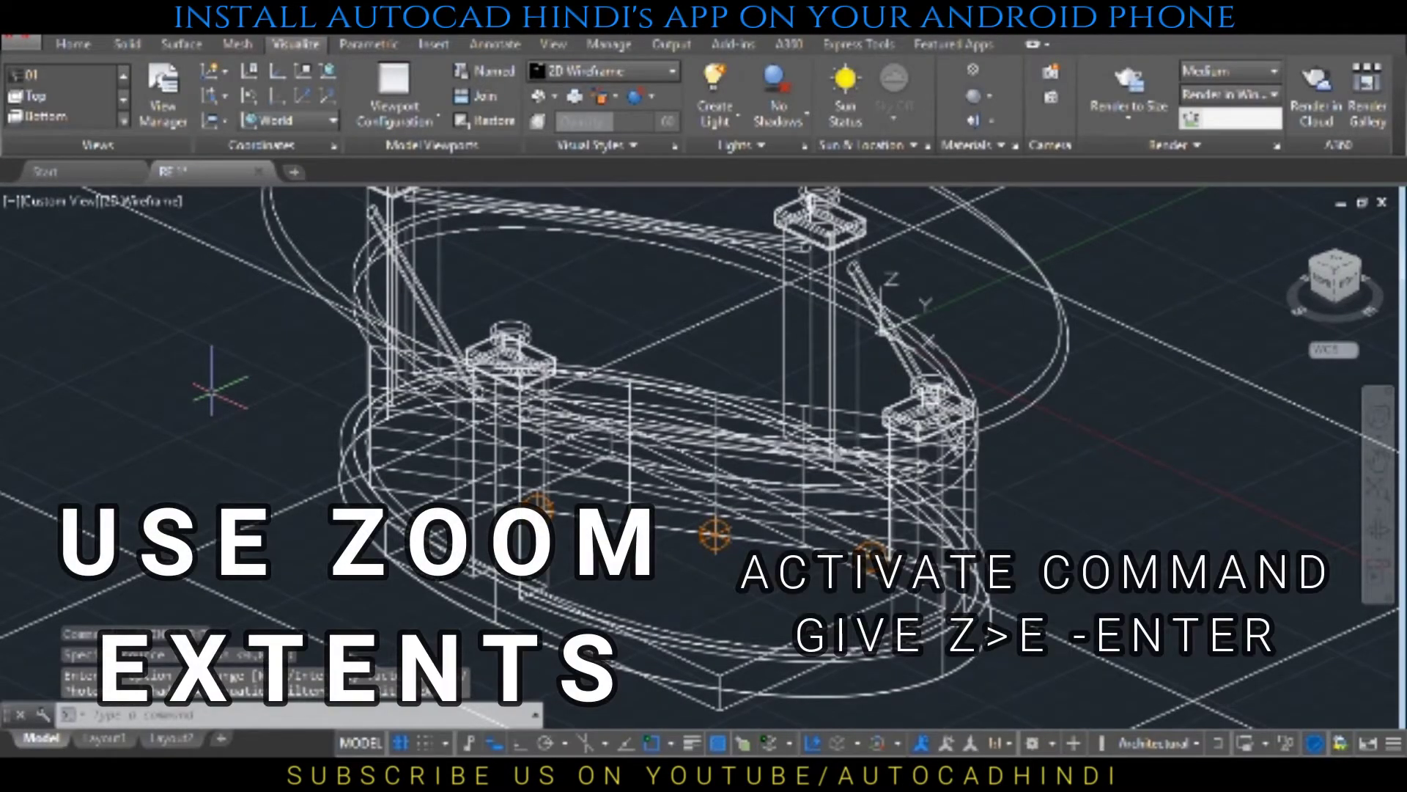
Zoom to extents, then window-zoom on the table and pan it left
{"action": "type", "text": "z"}
{"action": "key", "text": "Return"}
{"action": "type", "text": "e"}
{"action": "key", "text": "Return"}
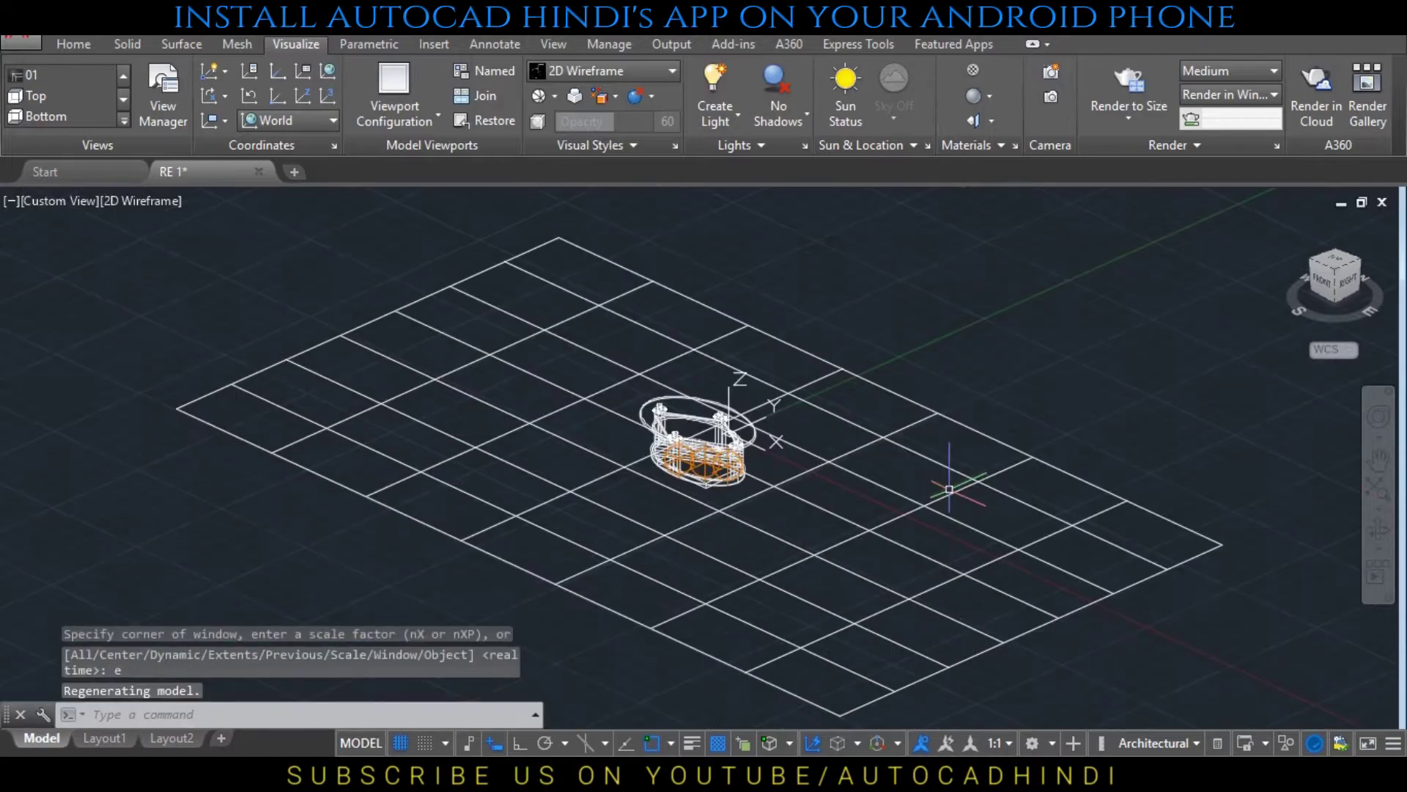
{"action": "key", "text": "Return"}
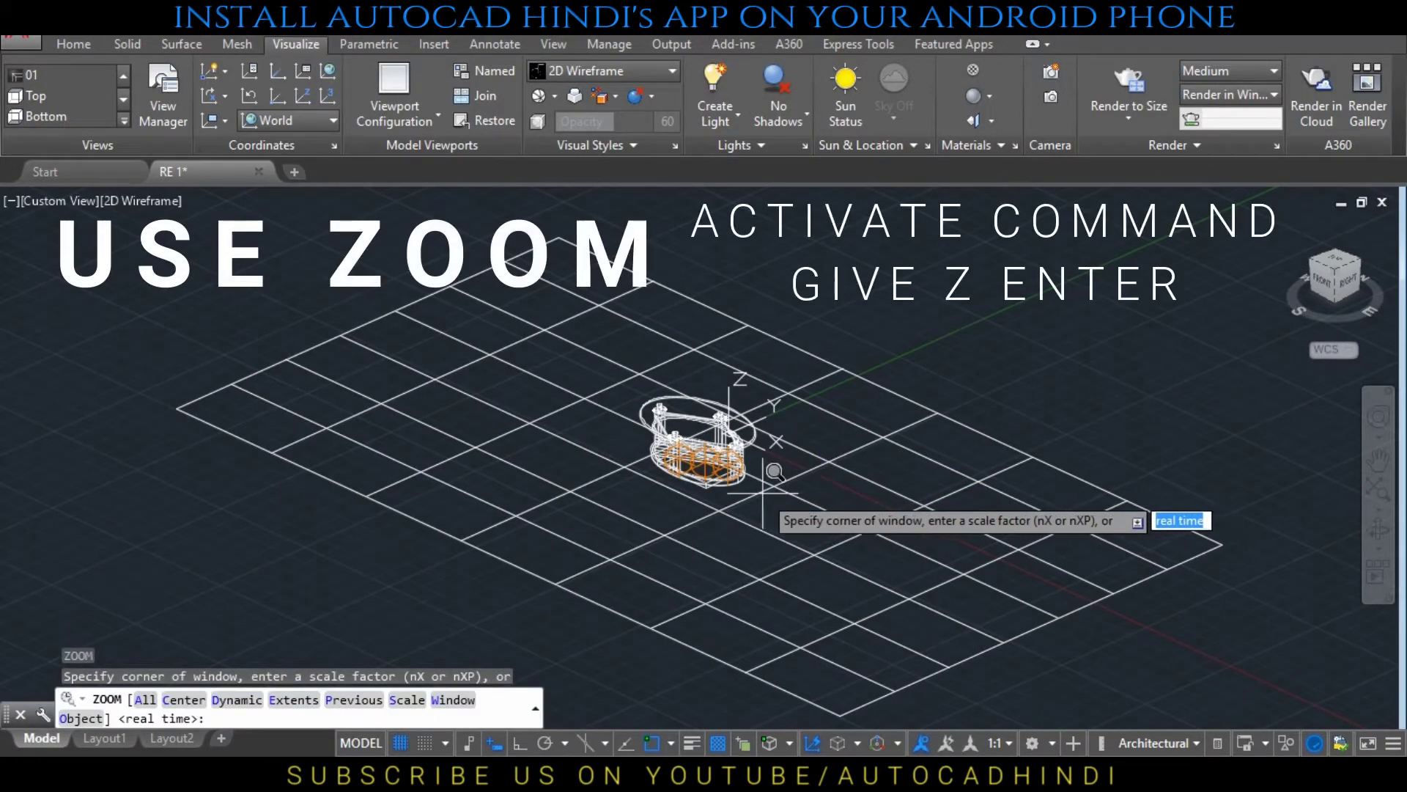
{"action": "left_click", "coordinate": [763, 493]}
{"action": "left_click", "coordinate": [639, 396]}
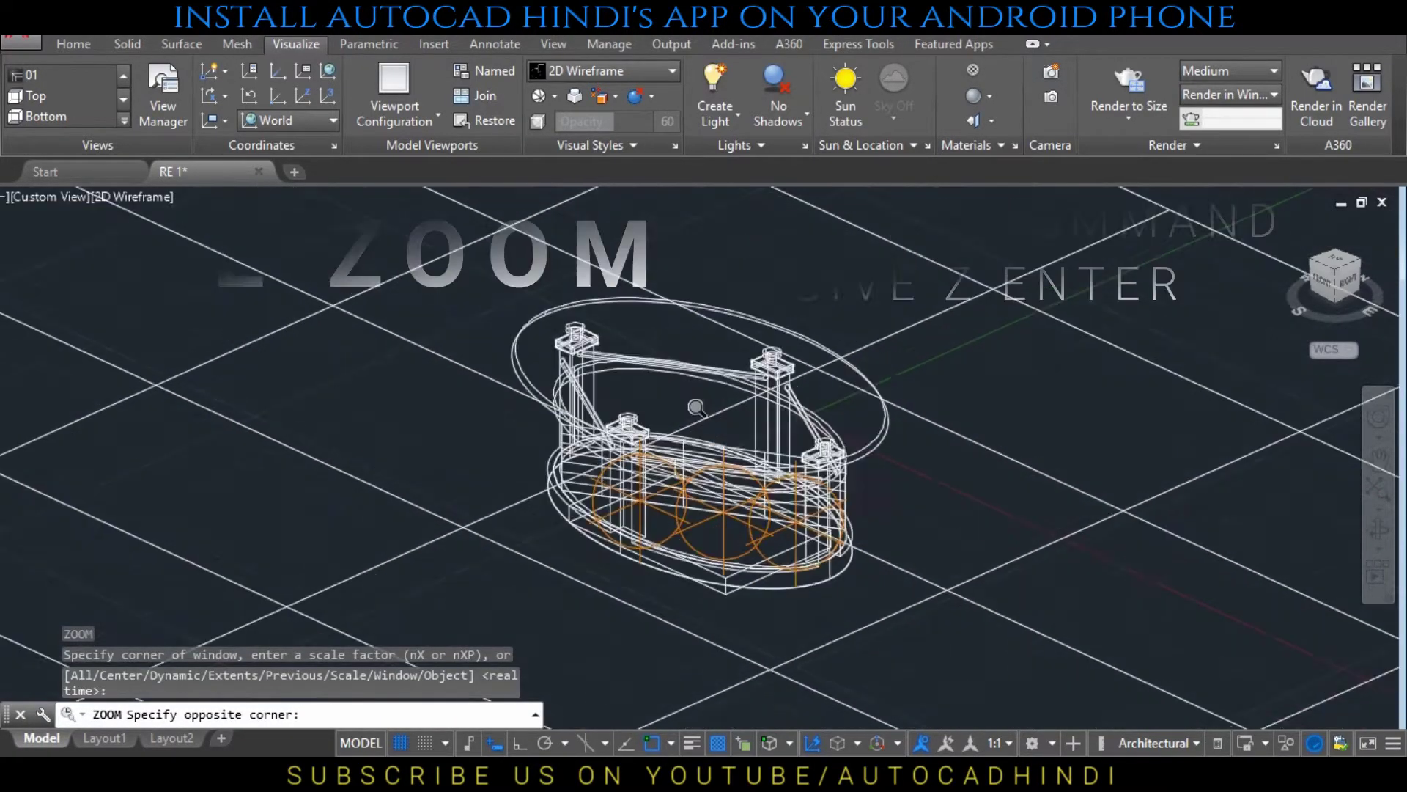
{"action": "mouse_move", "coordinate": [1100, 511]}
{"action": "middle_mouse_down"}
{"action": "mouse_move", "coordinate": [855, 540]}
{"action": "mouse_move", "coordinate": [760, 526]}
{"action": "middle_mouse_up"}
Open the Materials Browser with MAT and select the table's lower shelf, legs, base and front rail
{"action": "key", "text": "Escape"}
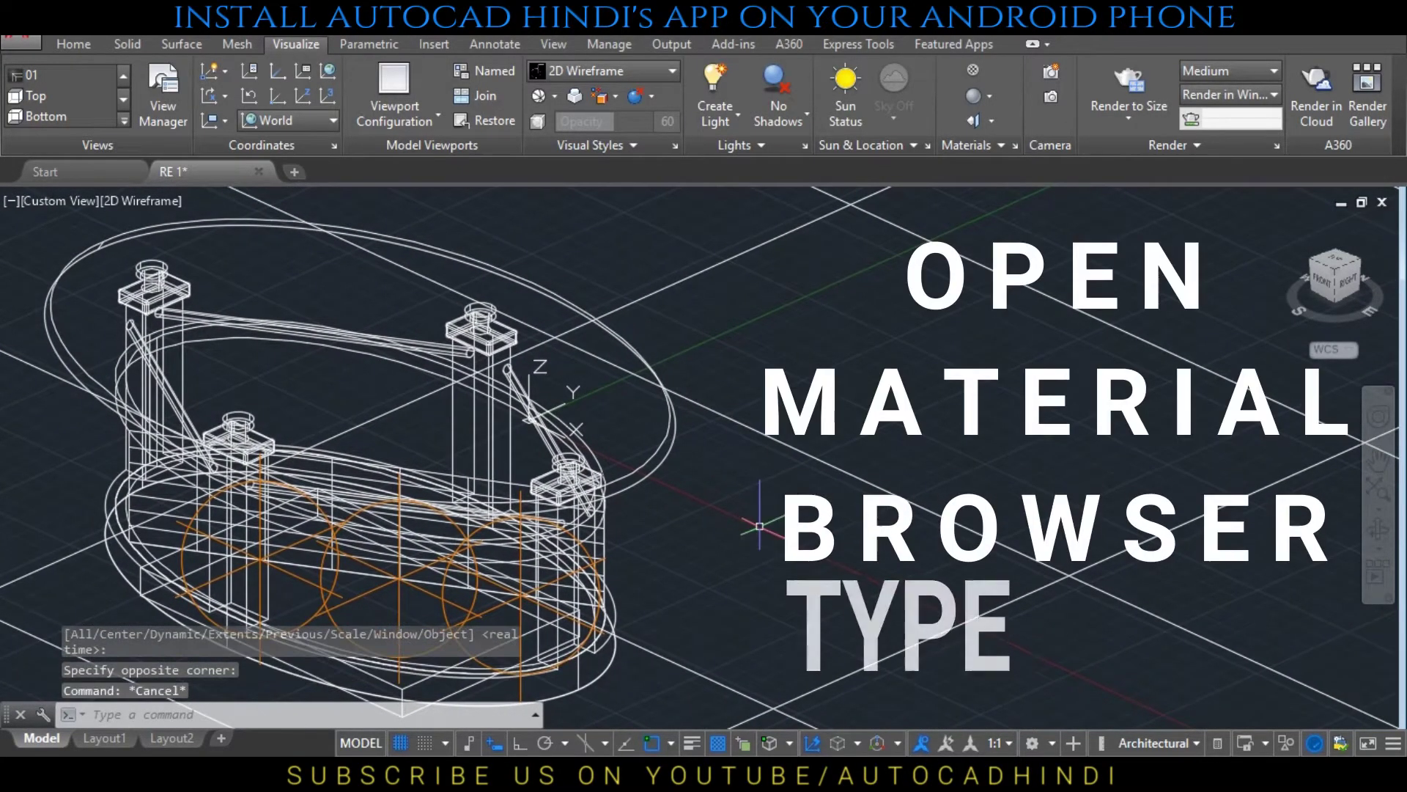
{"action": "key", "text": "Escape"}
{"action": "type", "text": "mat"}
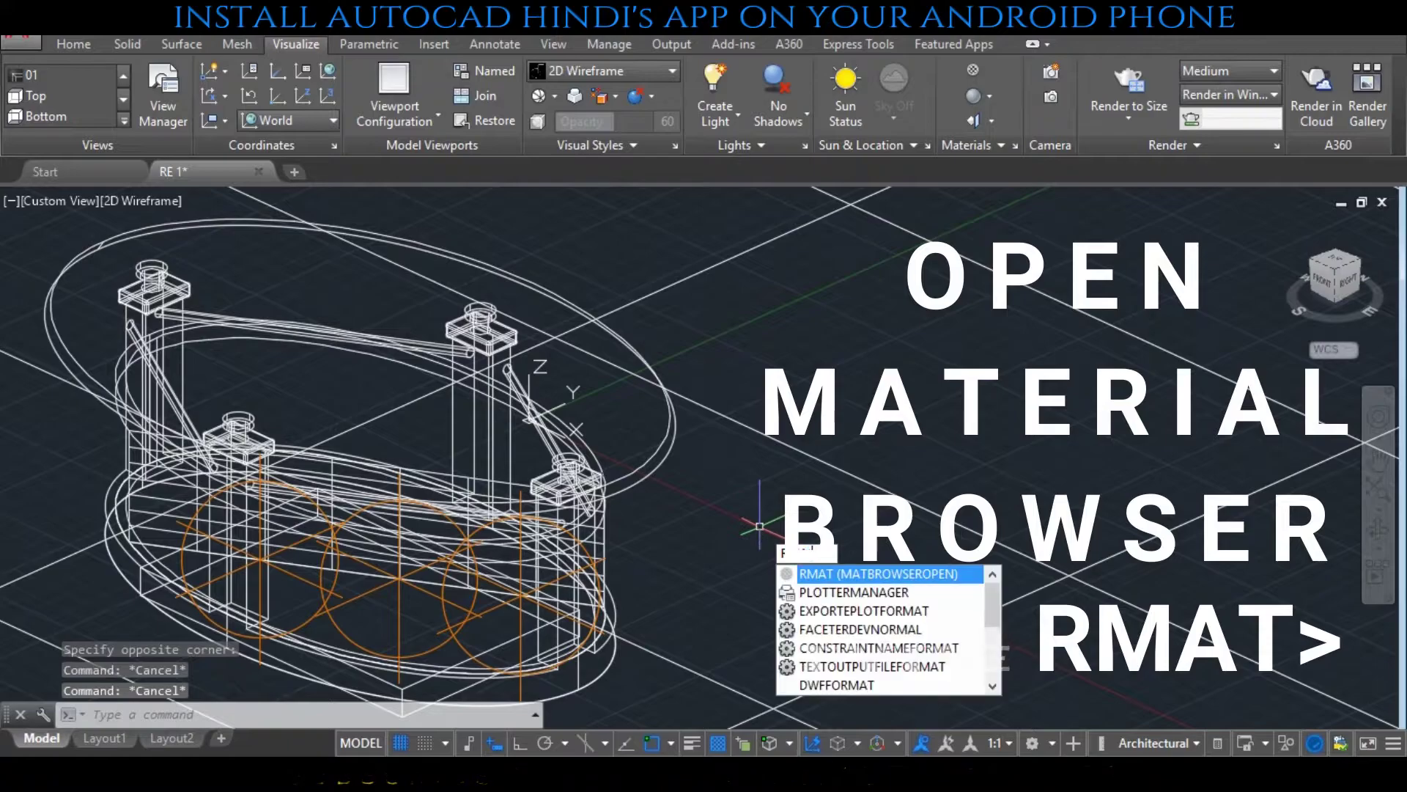
{"action": "key", "text": "Return"}
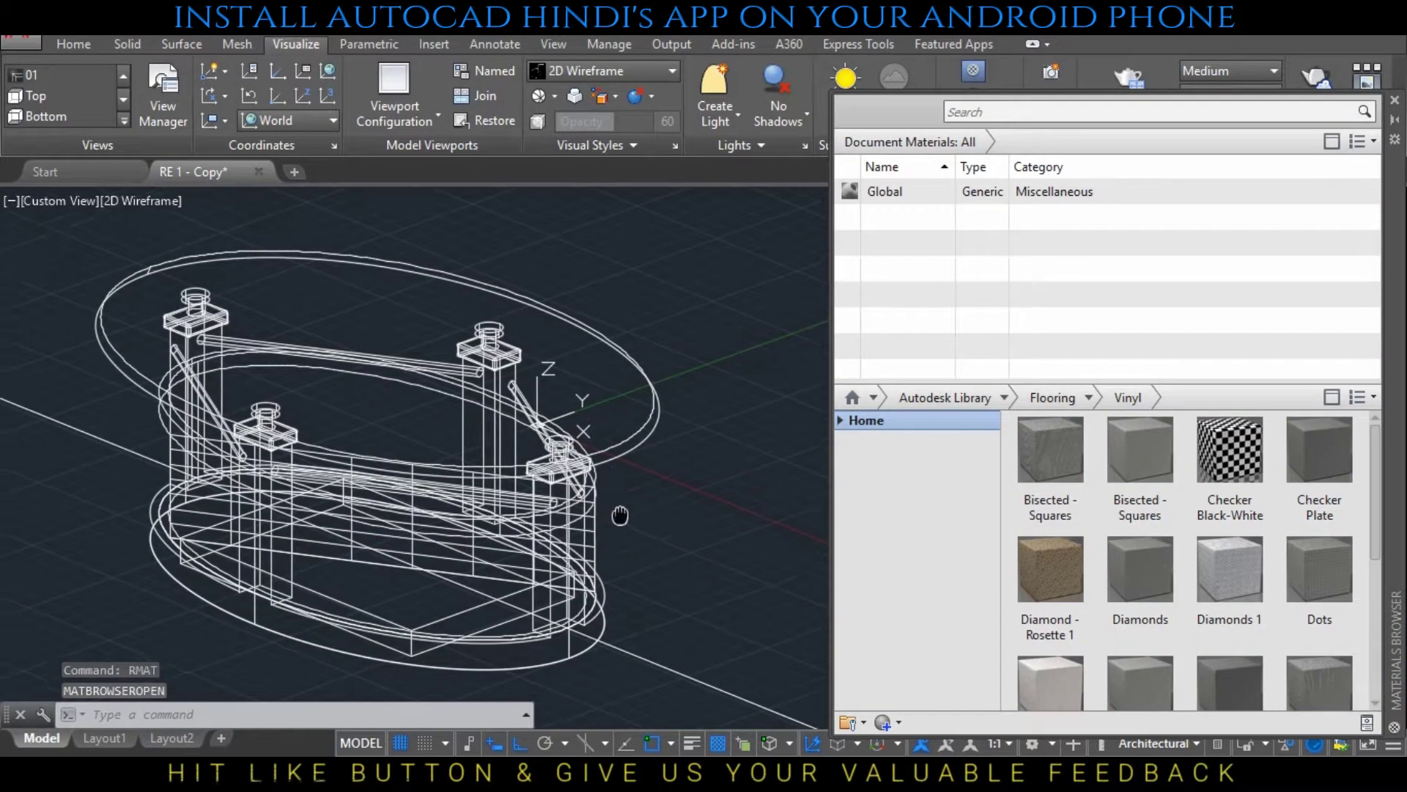
{"action": "middle_click_drag", "start_coordinate": [597, 516], "coordinate": [648, 513]}
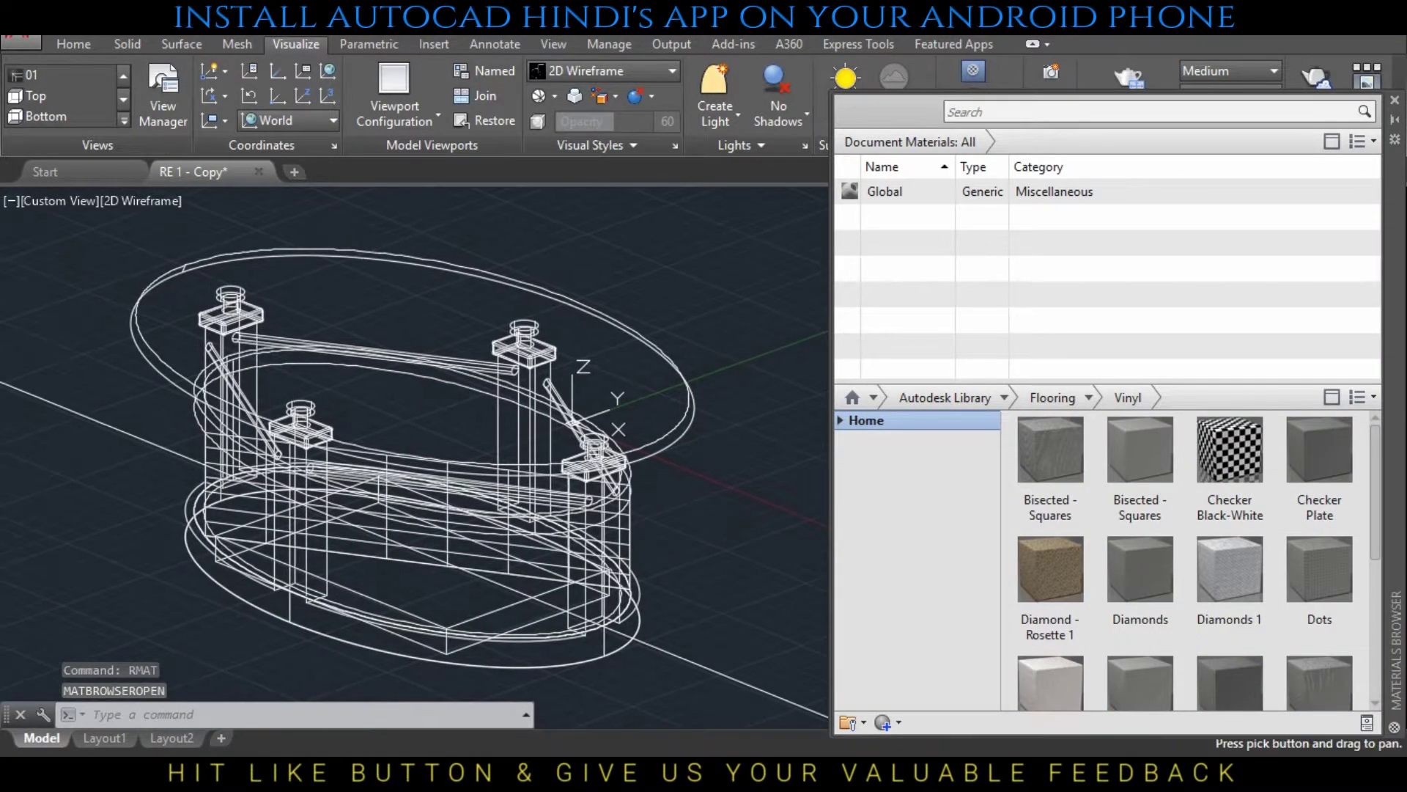
{"action": "key", "text": "Escape"}
{"action": "key", "text": "Escape"}
{"action": "key", "text": "Escape"}
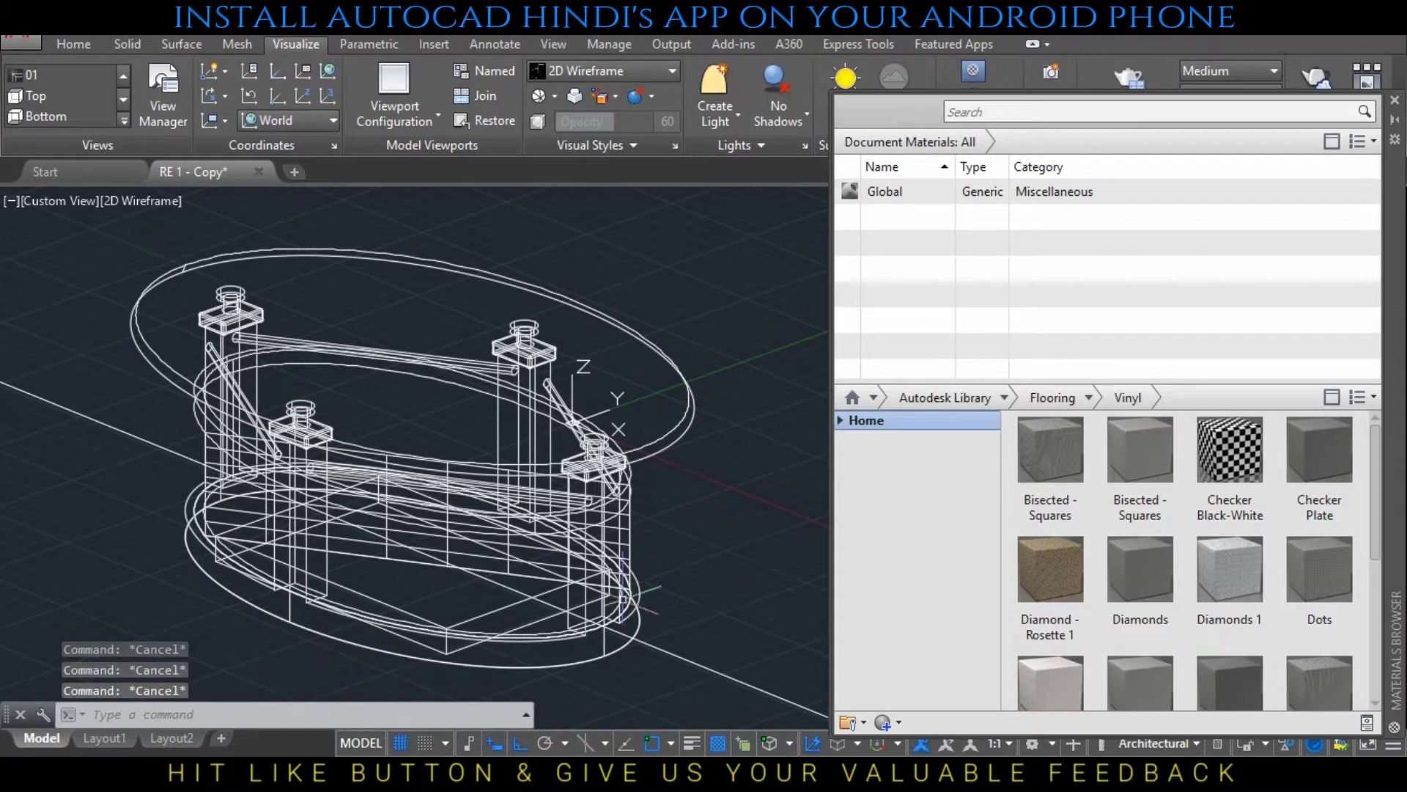
{"action": "left_click", "coordinate": [508, 608]}
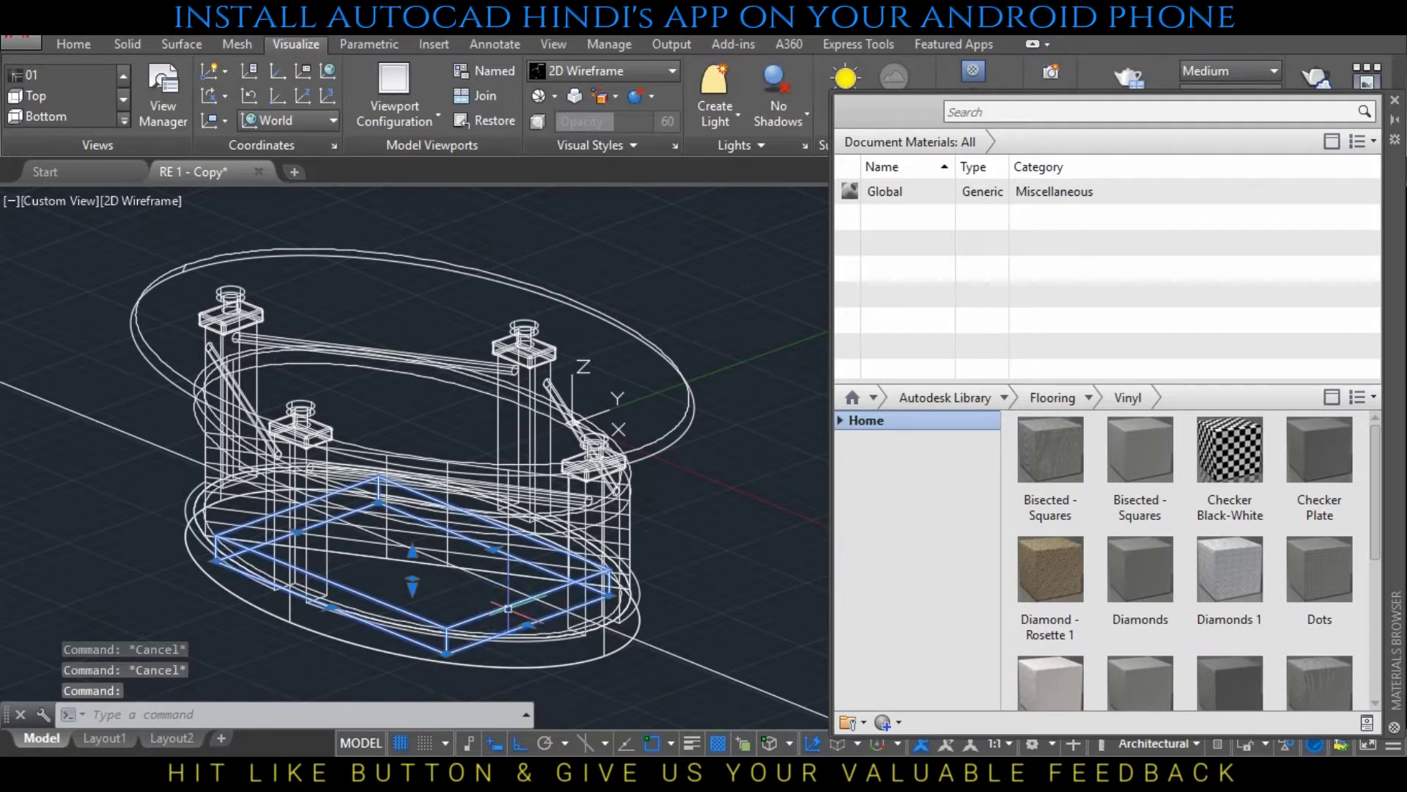
{"action": "left_click", "coordinate": [526, 655]}
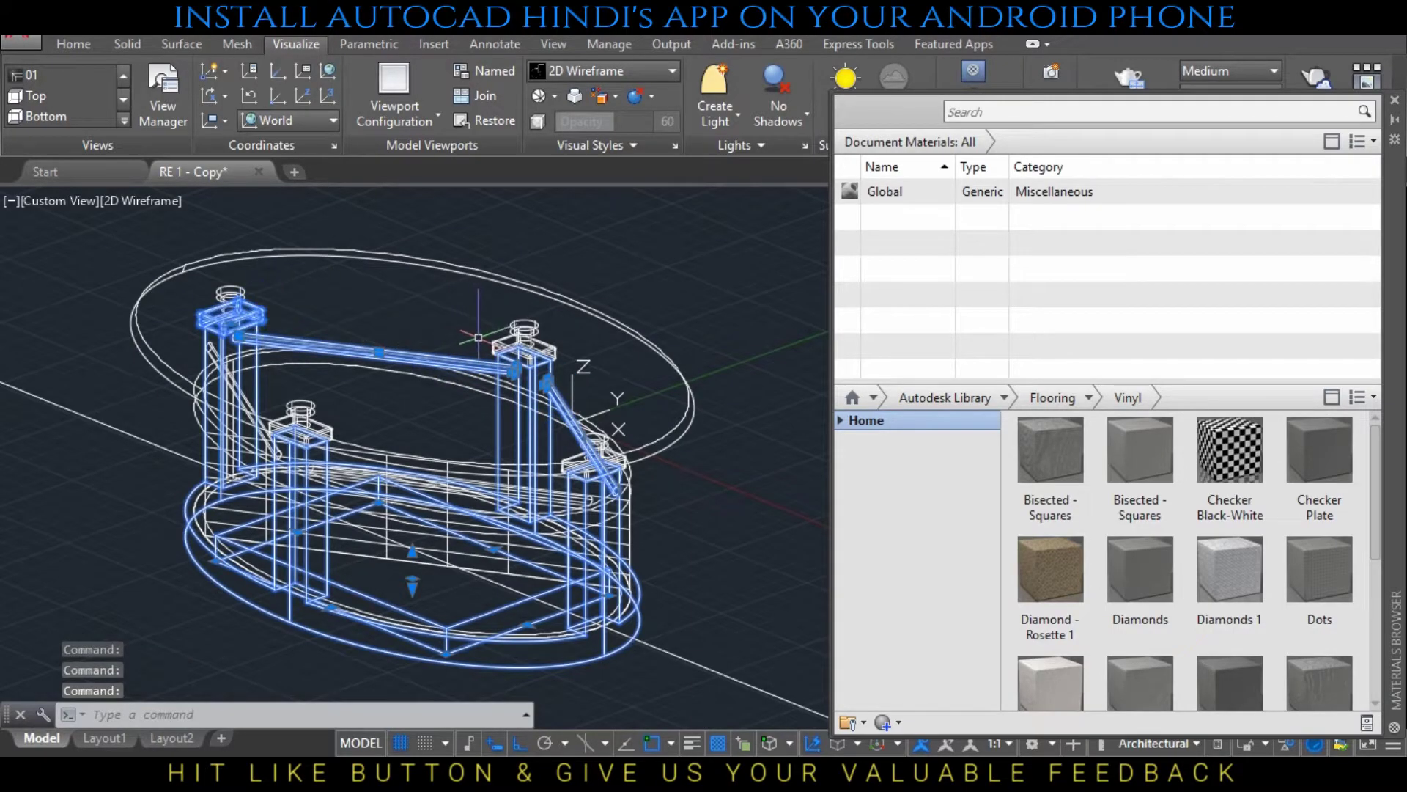
{"action": "left_click", "coordinate": [582, 497]}
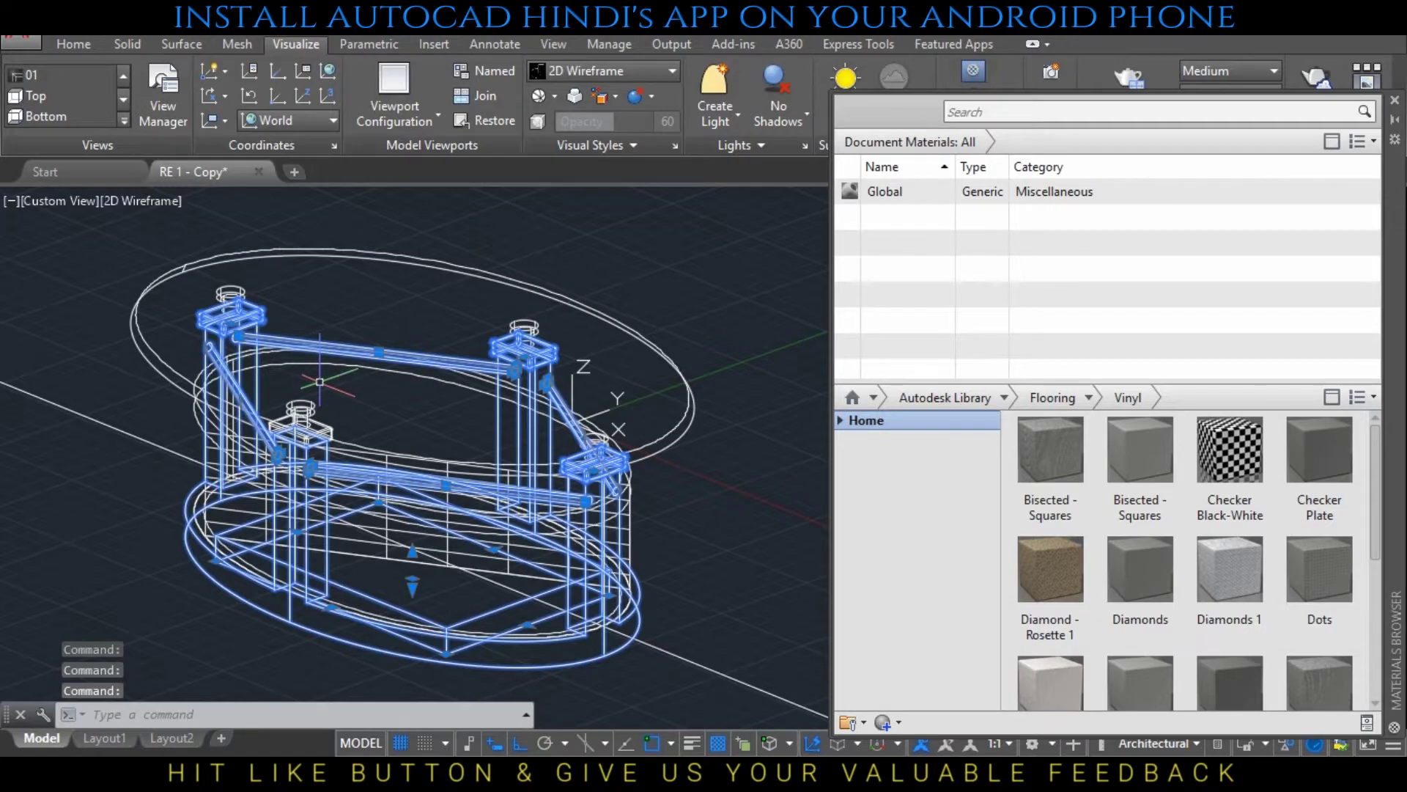
Assign the Cherry - Natural Medium Gloss wood material from the Wood library to the selected frame parts
{"action": "left_click", "coordinate": [841, 420]}
{"action": "left_click", "coordinate": [850, 459]}
{"action": "left_click_drag", "start_coordinate": [991, 546], "coordinate": [997, 668]}
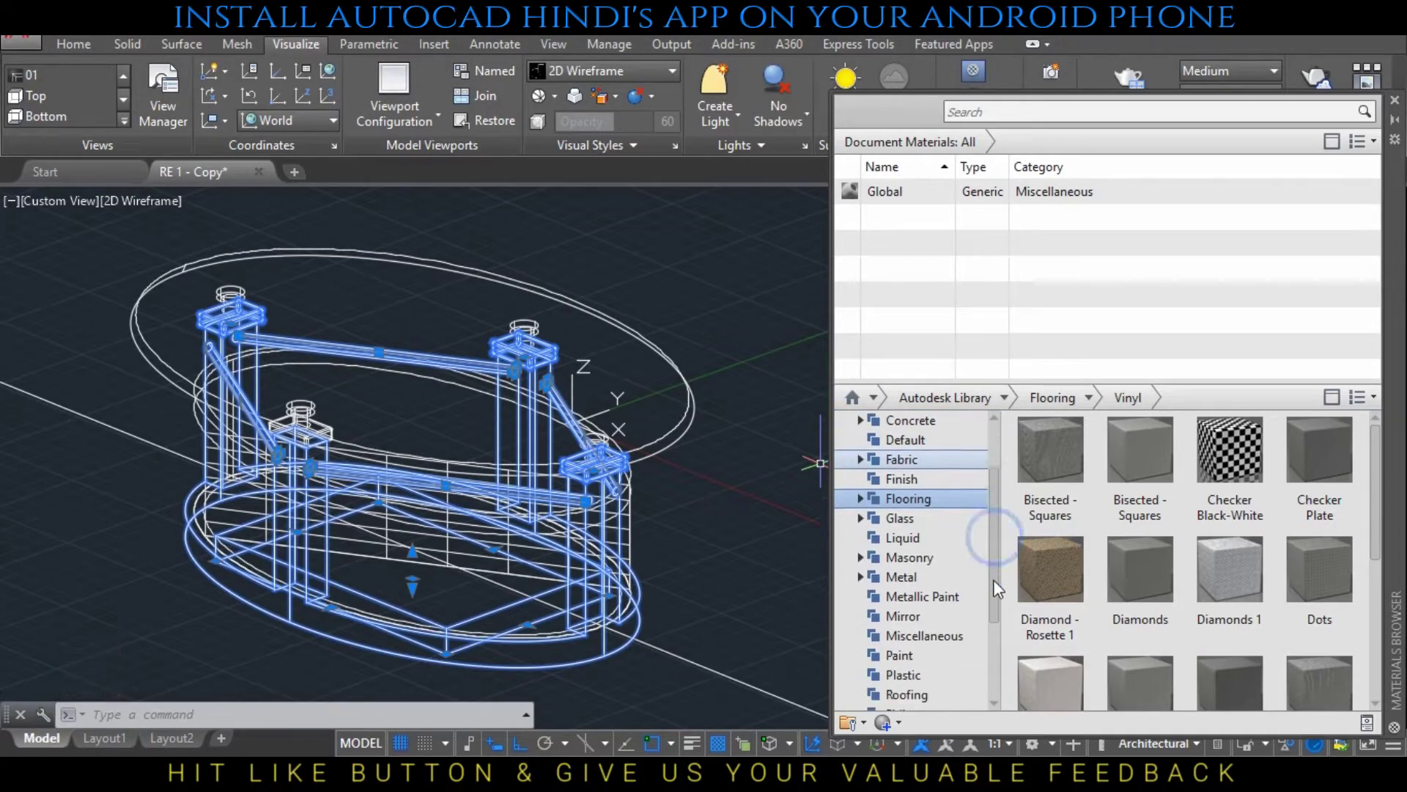
{"action": "left_click", "coordinate": [890, 697]}
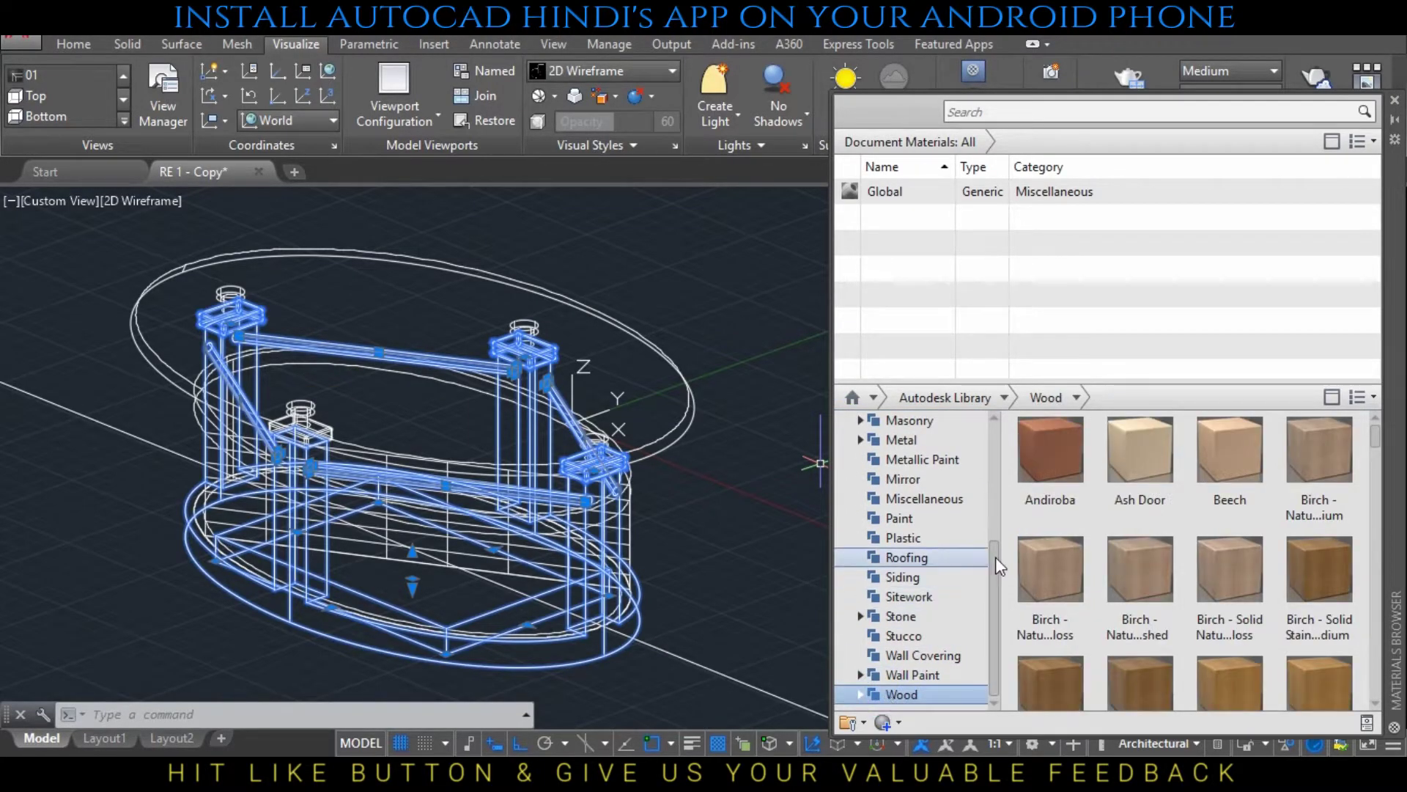
{"action": "scroll", "coordinate": [1375, 448], "scroll_direction": "down", "scroll_amount": 3}
{"action": "scroll", "coordinate": [1378, 476], "scroll_direction": "down", "scroll_amount": 2}
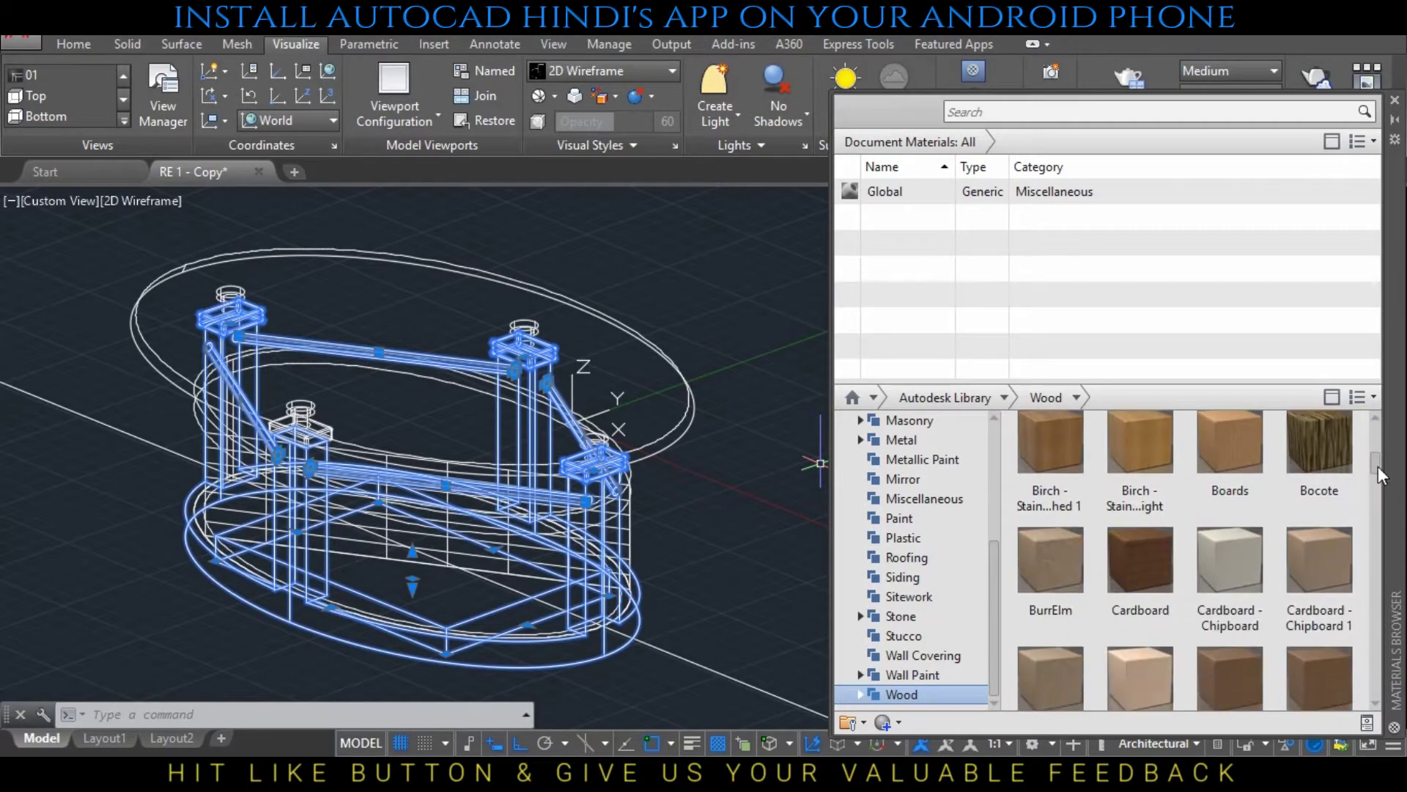
{"action": "scroll", "coordinate": [1378, 505], "scroll_direction": "down", "scroll_amount": 2}
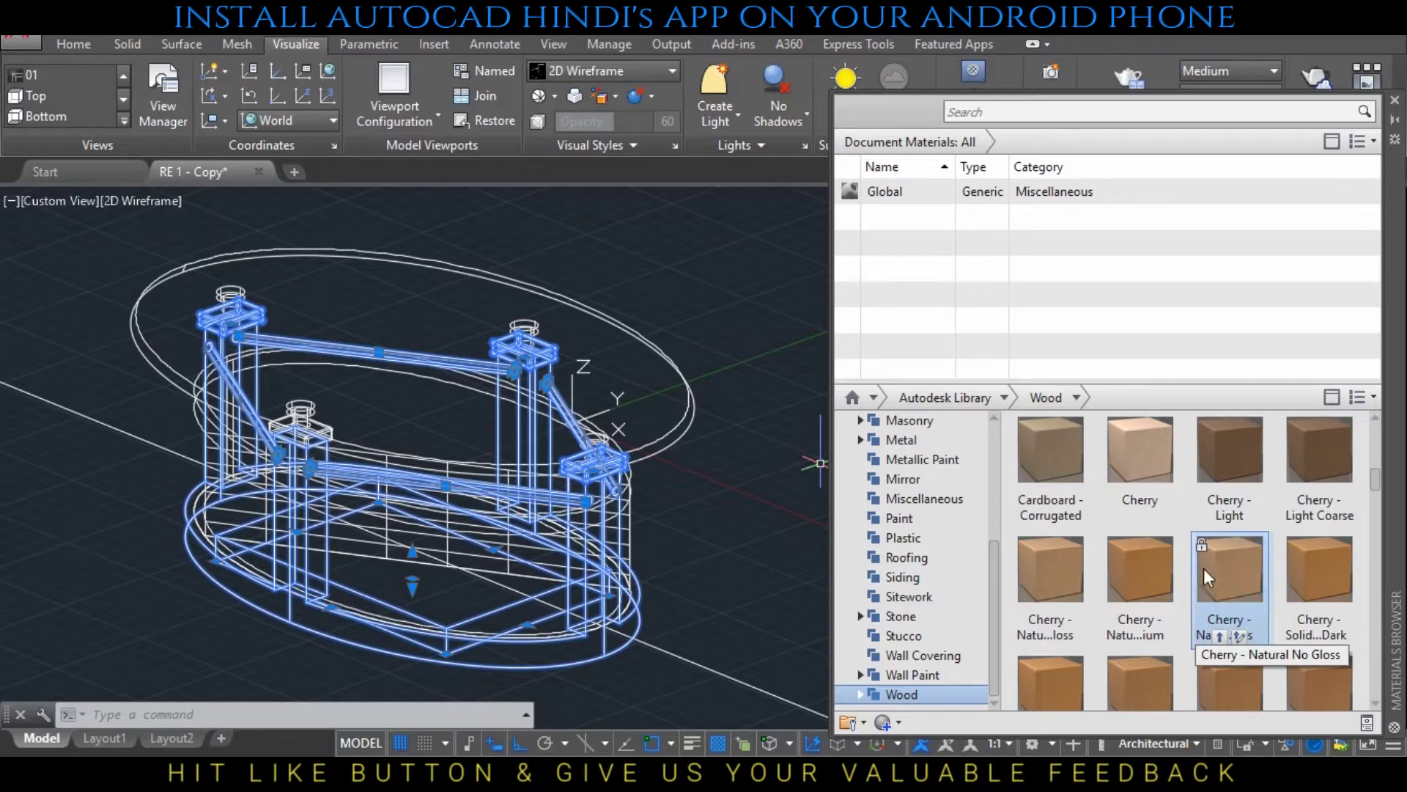
{"action": "right_click", "coordinate": [1148, 598]}
{"action": "left_click", "coordinate": [1189, 617]}
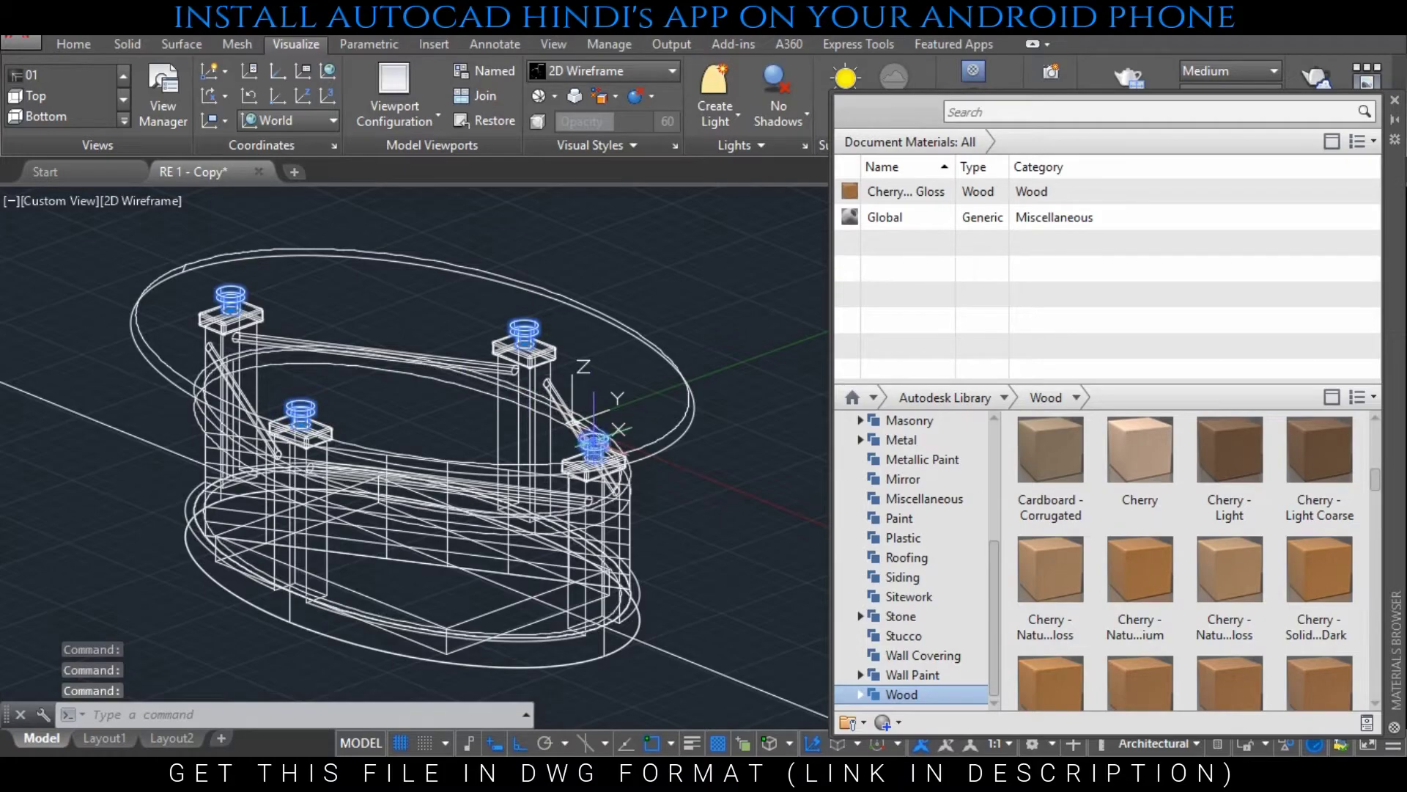
Assign the Laminate - Normal plastic material to the selected lamp fittings
{"action": "scroll", "coordinate": [944, 558], "scroll_direction": "up", "scroll_amount": 3}
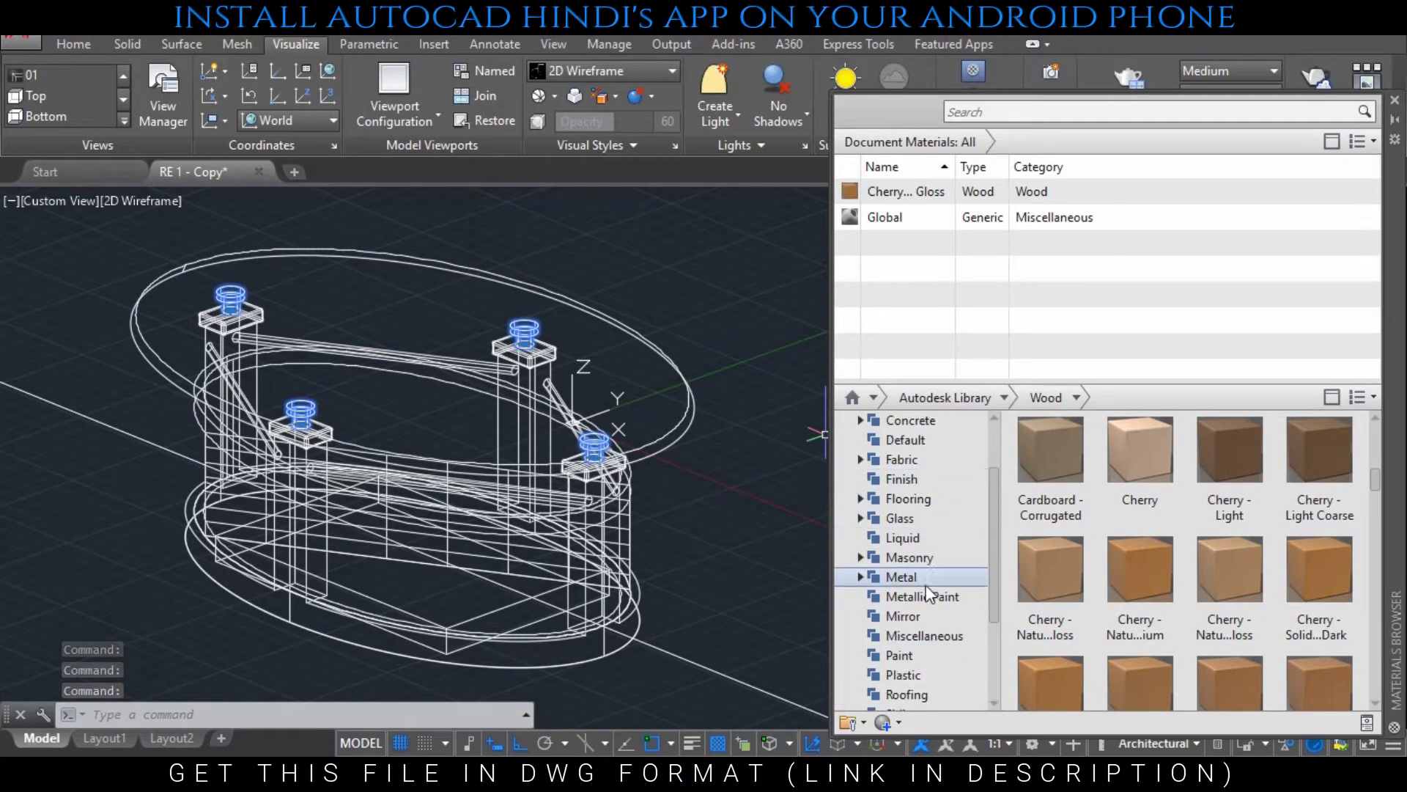
{"action": "left_click", "coordinate": [903, 674]}
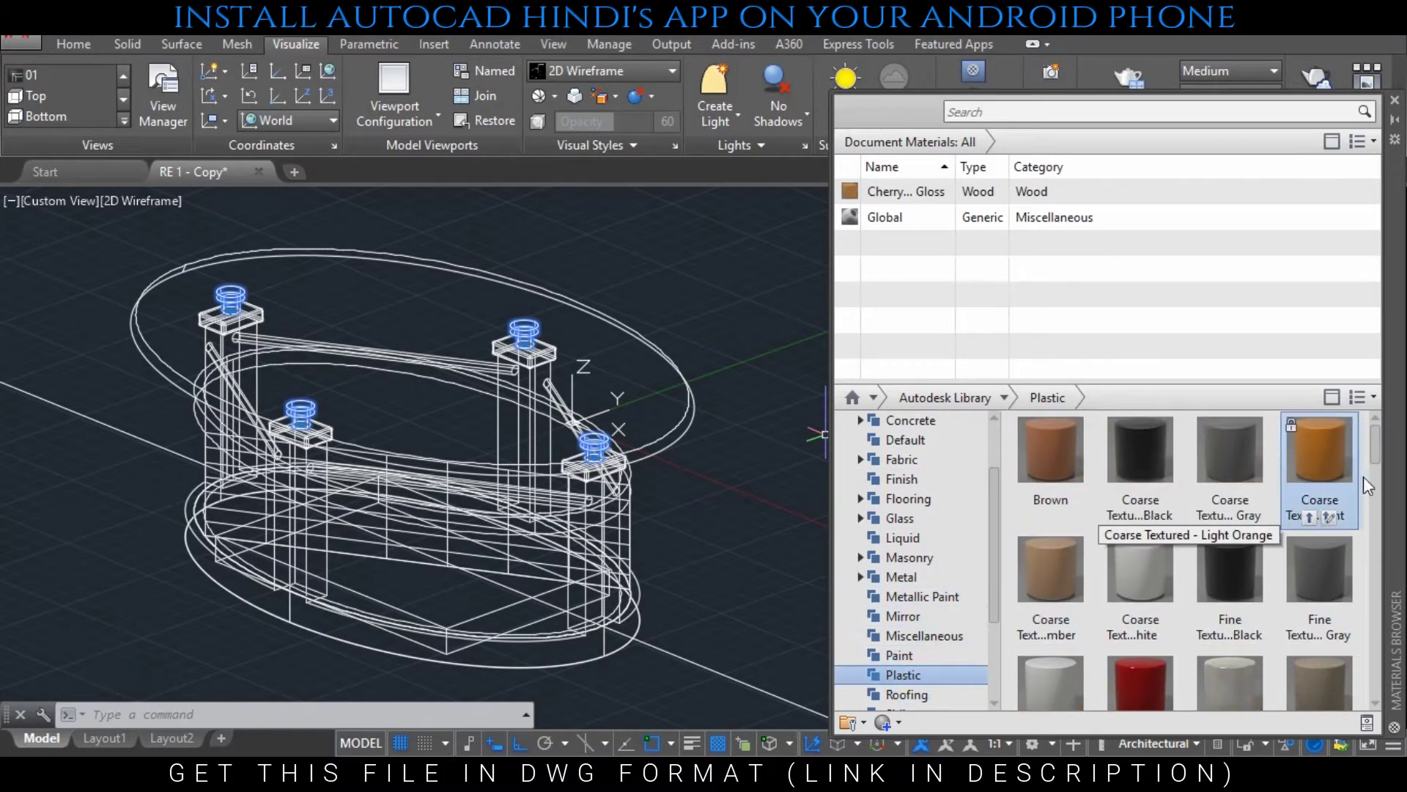
{"action": "scroll", "coordinate": [1371, 491], "scroll_direction": "down", "scroll_amount": 3}
{"action": "scroll", "coordinate": [1283, 542], "scroll_direction": "up", "scroll_amount": 1}
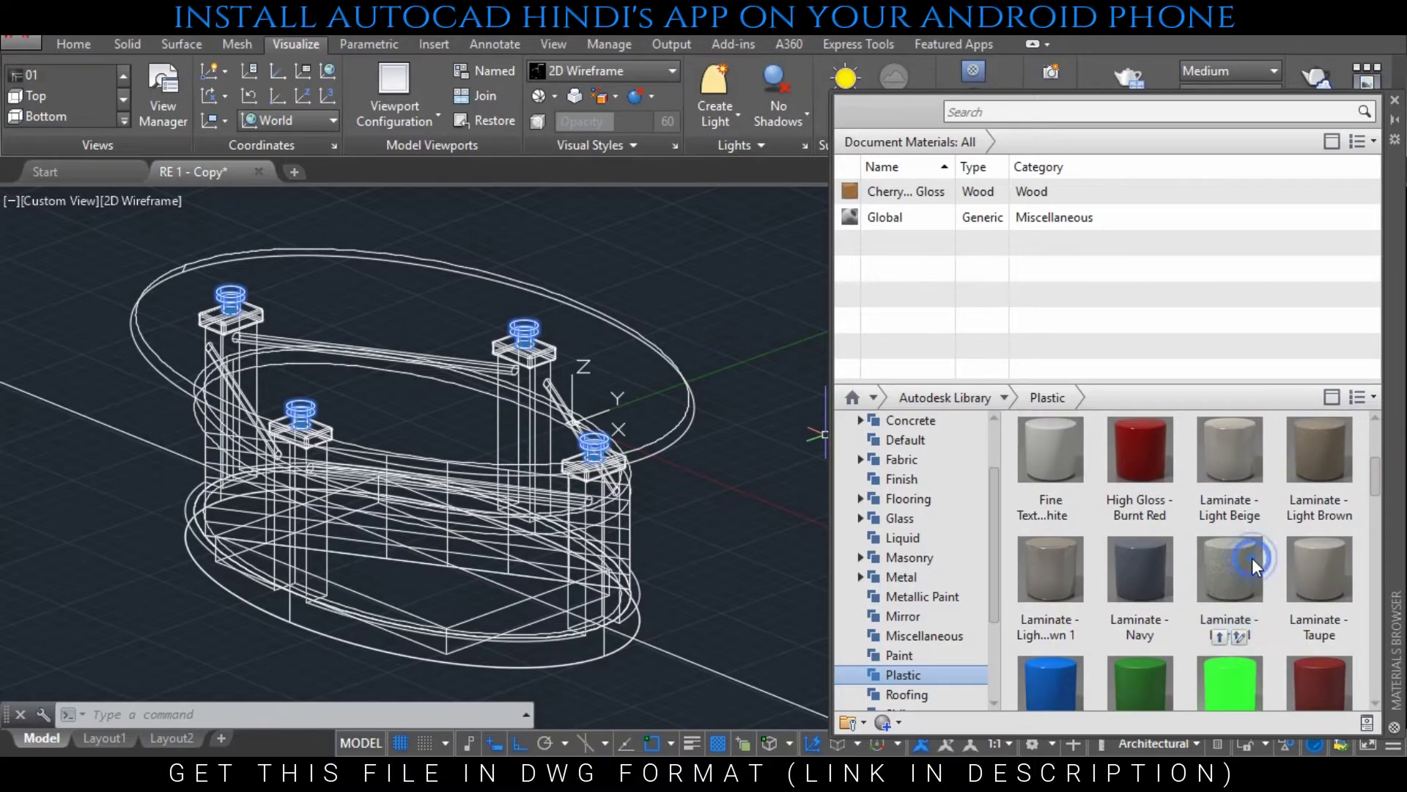
{"action": "right_click", "coordinate": [1224, 575]}
{"action": "left_click", "coordinate": [1262, 585]}
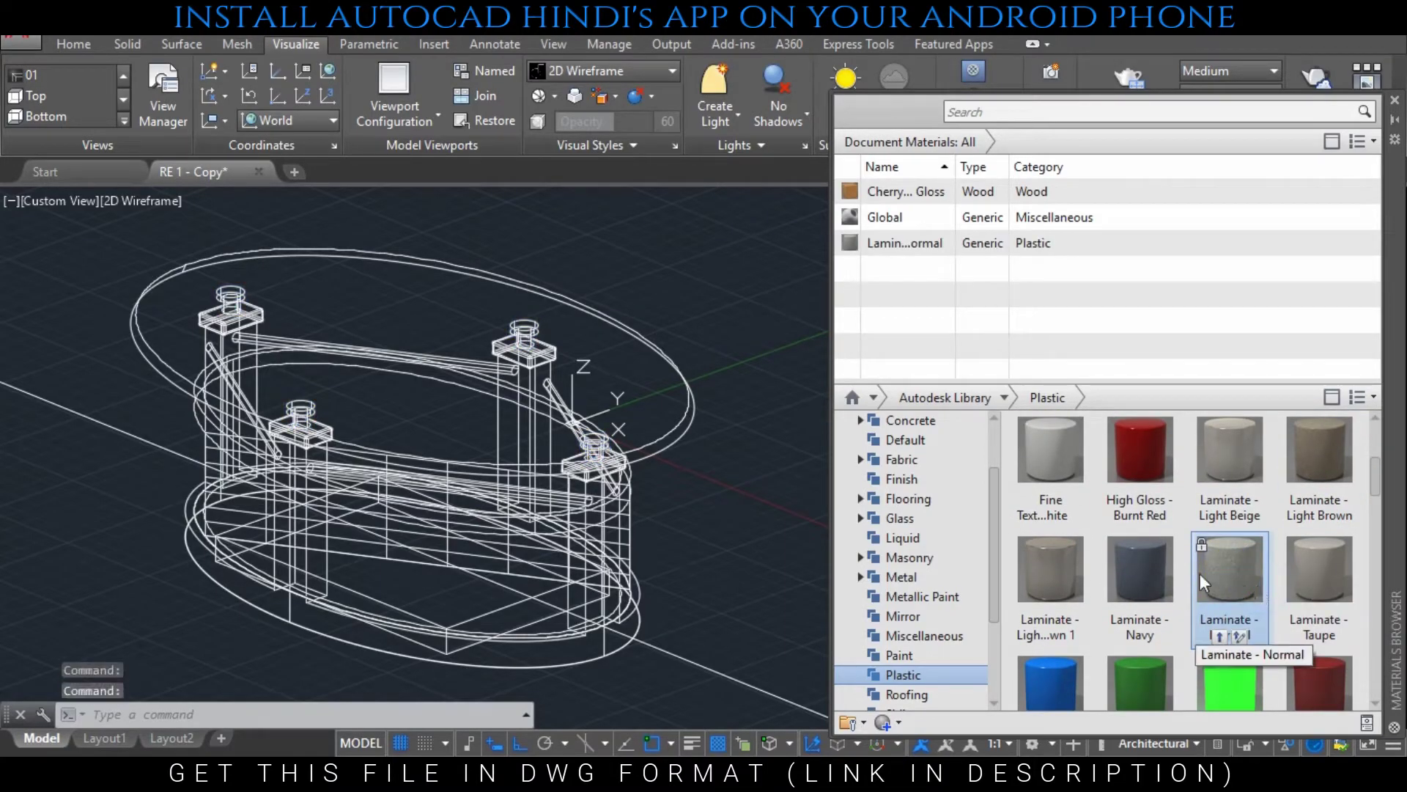
Assign the Etched glass material to the oval table top
{"action": "left_click", "coordinate": [681, 401]}
{"action": "double_click", "coordinate": [878, 520]}
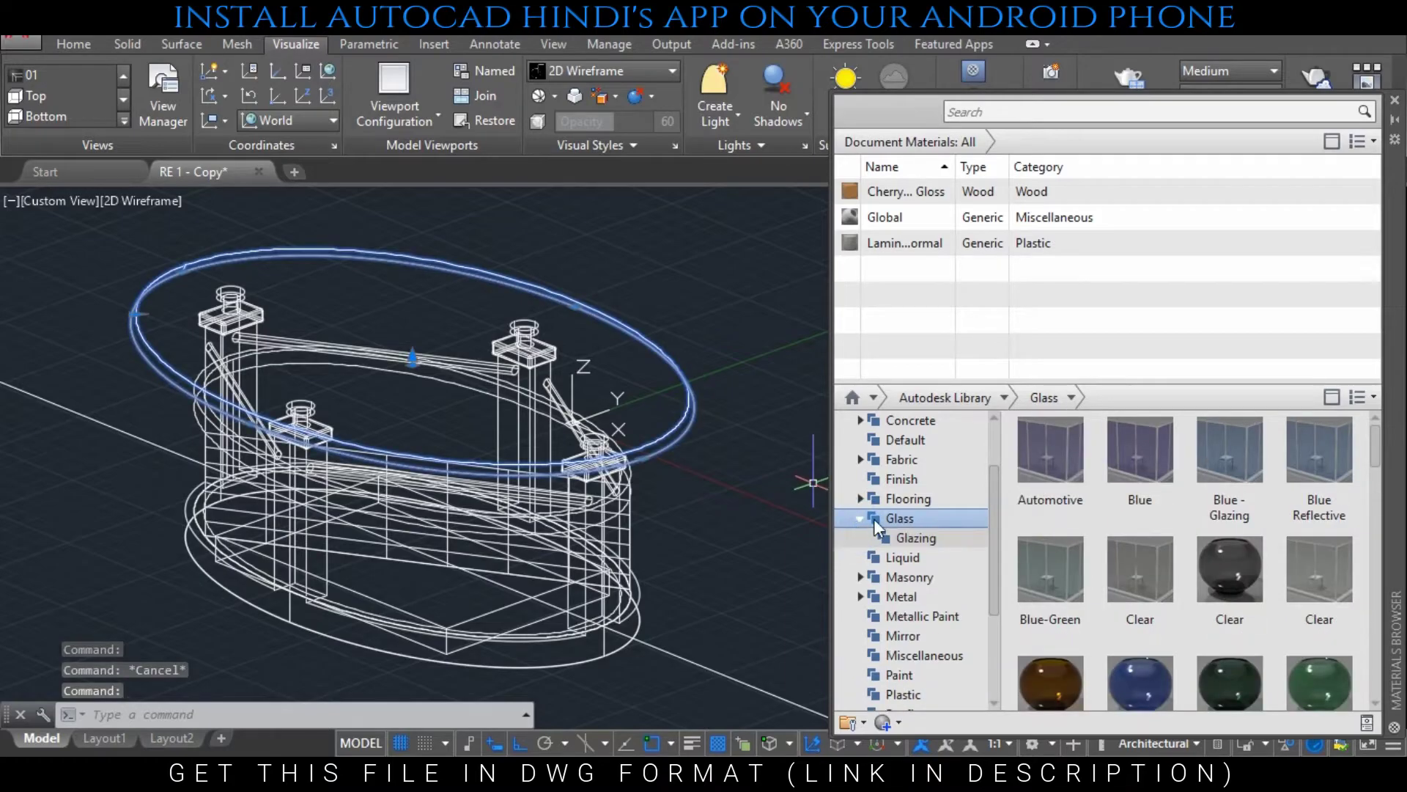
{"action": "scroll", "coordinate": [1383, 472], "scroll_direction": "down", "scroll_amount": 2}
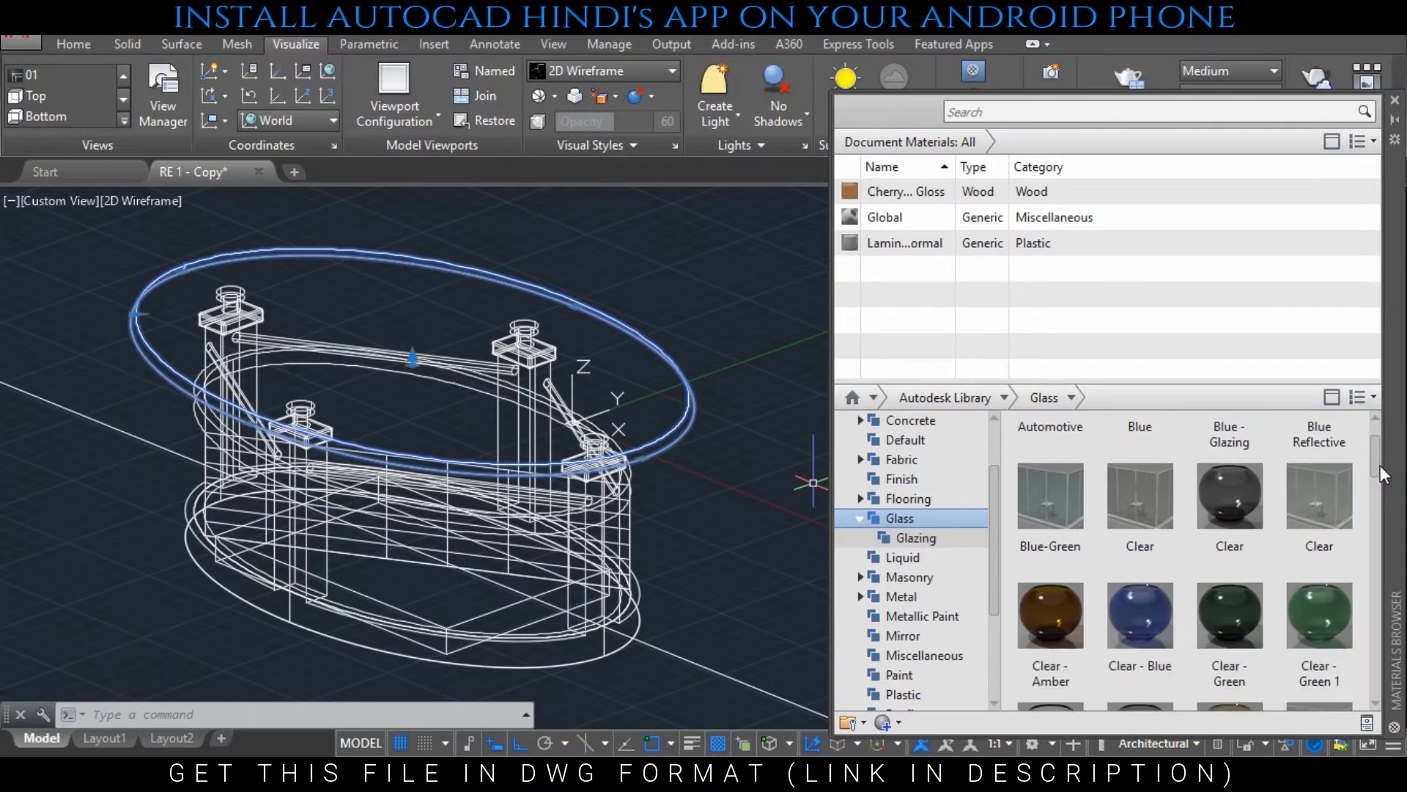
{"action": "left_click_drag", "start_coordinate": [1381, 467], "coordinate": [1386, 521]}
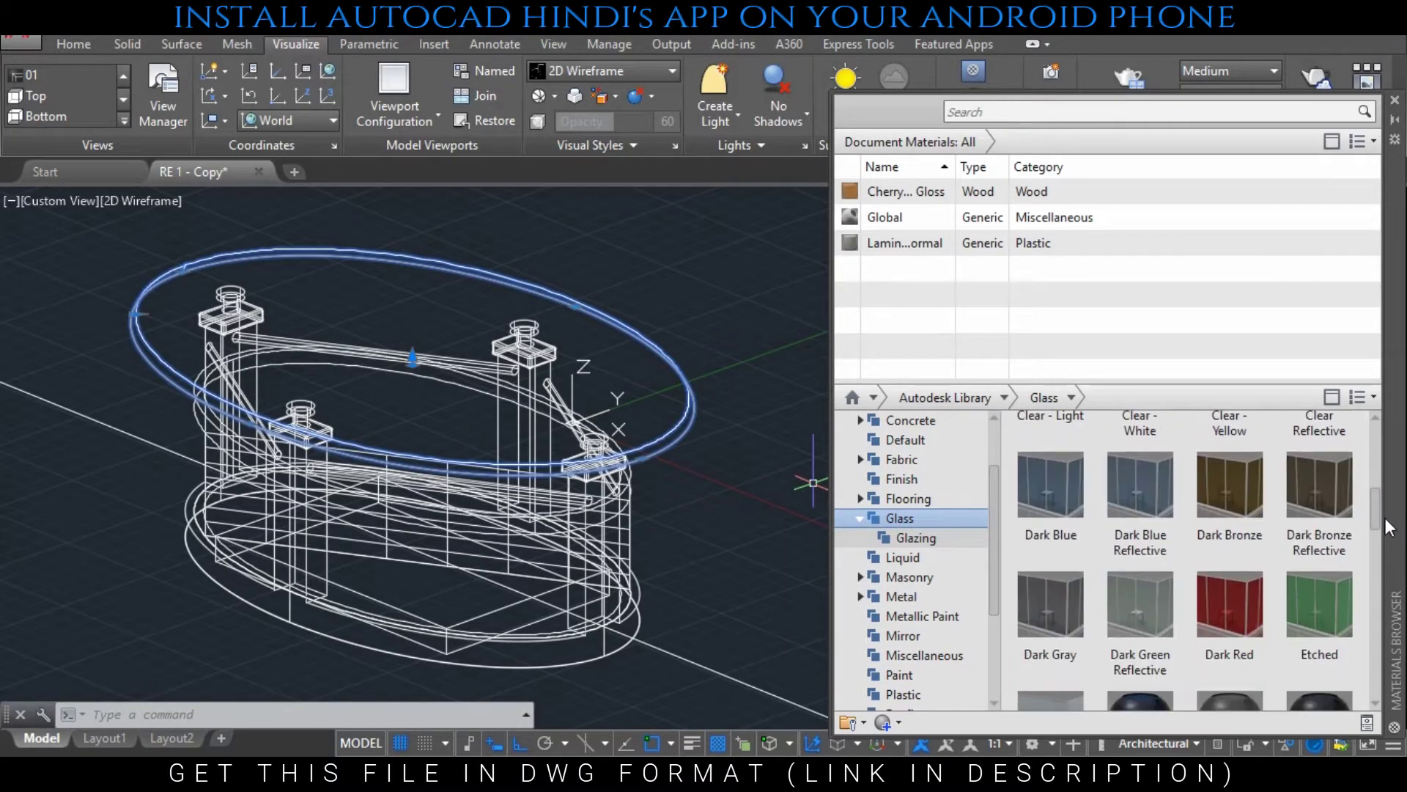
{"action": "right_click", "coordinate": [1326, 592]}
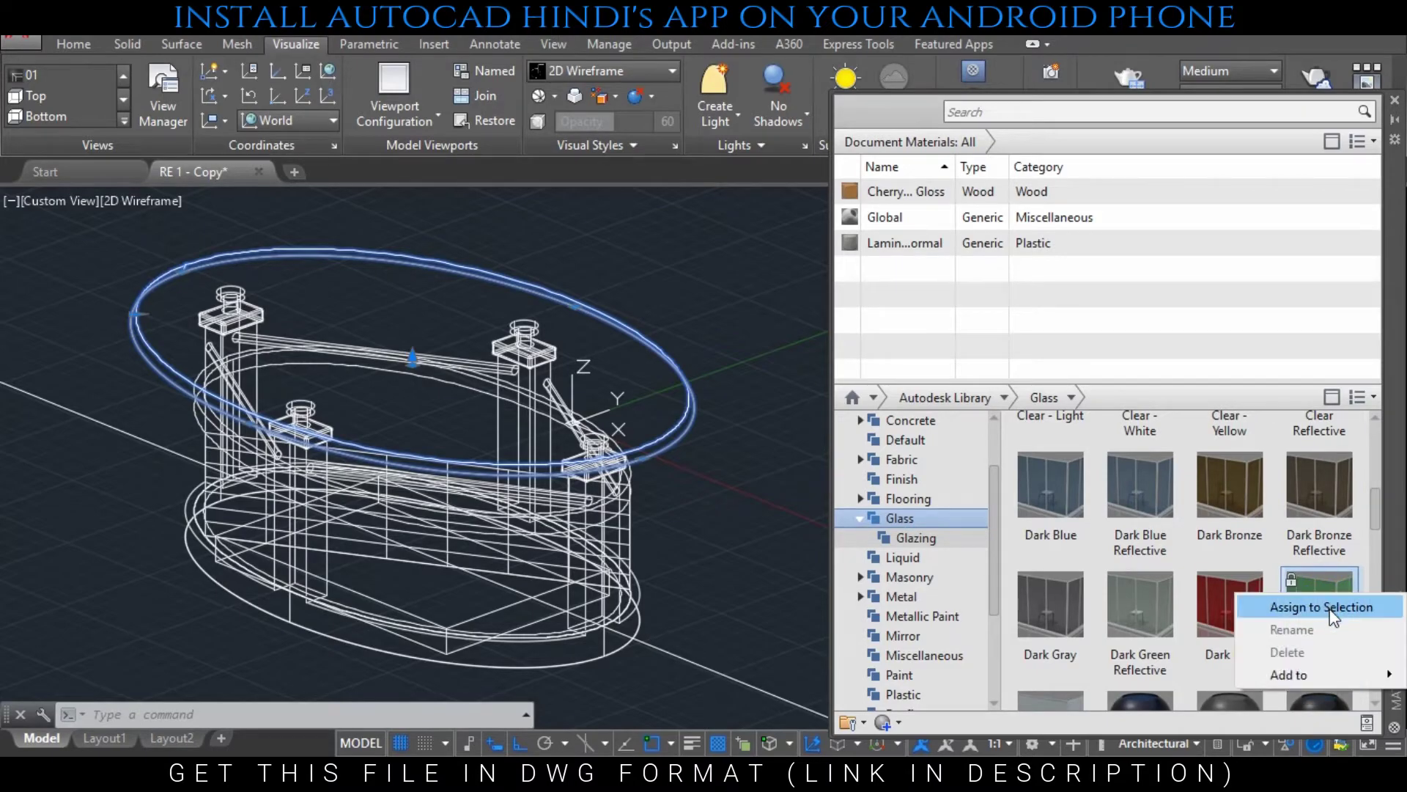
{"action": "left_click", "coordinate": [1330, 607]}
{"action": "key", "text": "Escape"}
{"action": "key", "text": "Escape"}
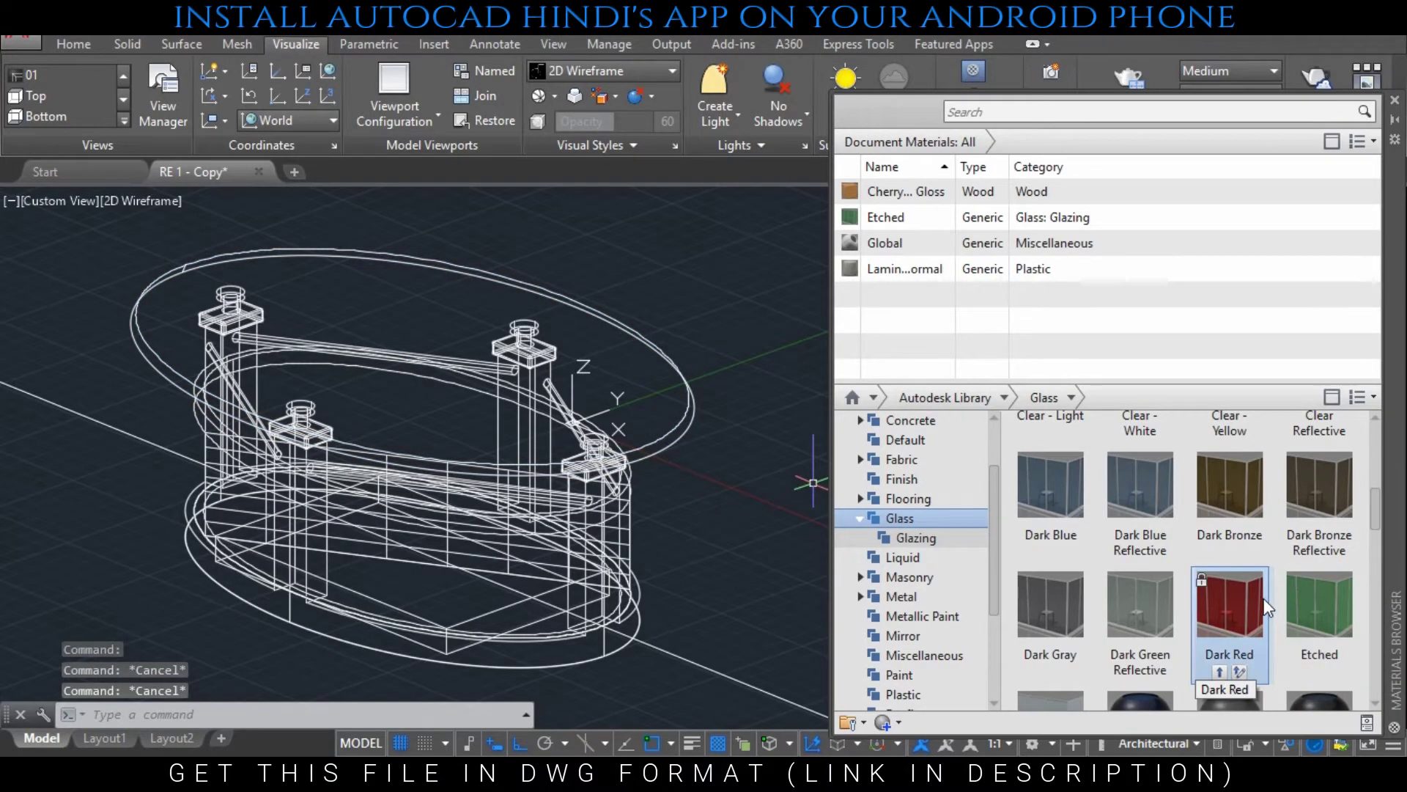
{"action": "left_click", "coordinate": [408, 575]}
Hide the legs, beams, leg caps and table top with Isolate > Hide Objects
{"action": "left_click", "coordinate": [644, 382]}
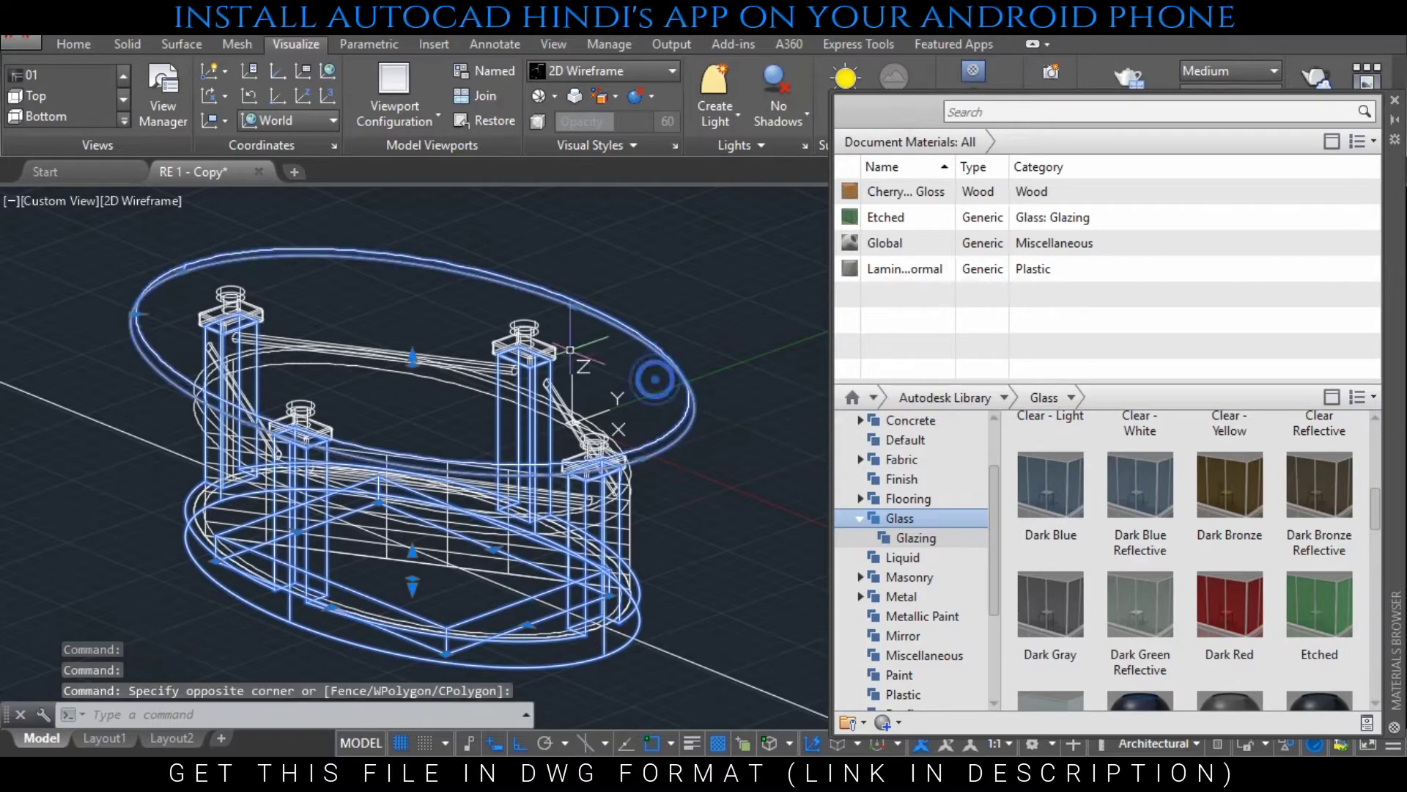
{"action": "left_click", "coordinate": [524, 341]}
{"action": "left_click", "coordinate": [246, 305]}
{"action": "left_click", "coordinate": [192, 323]}
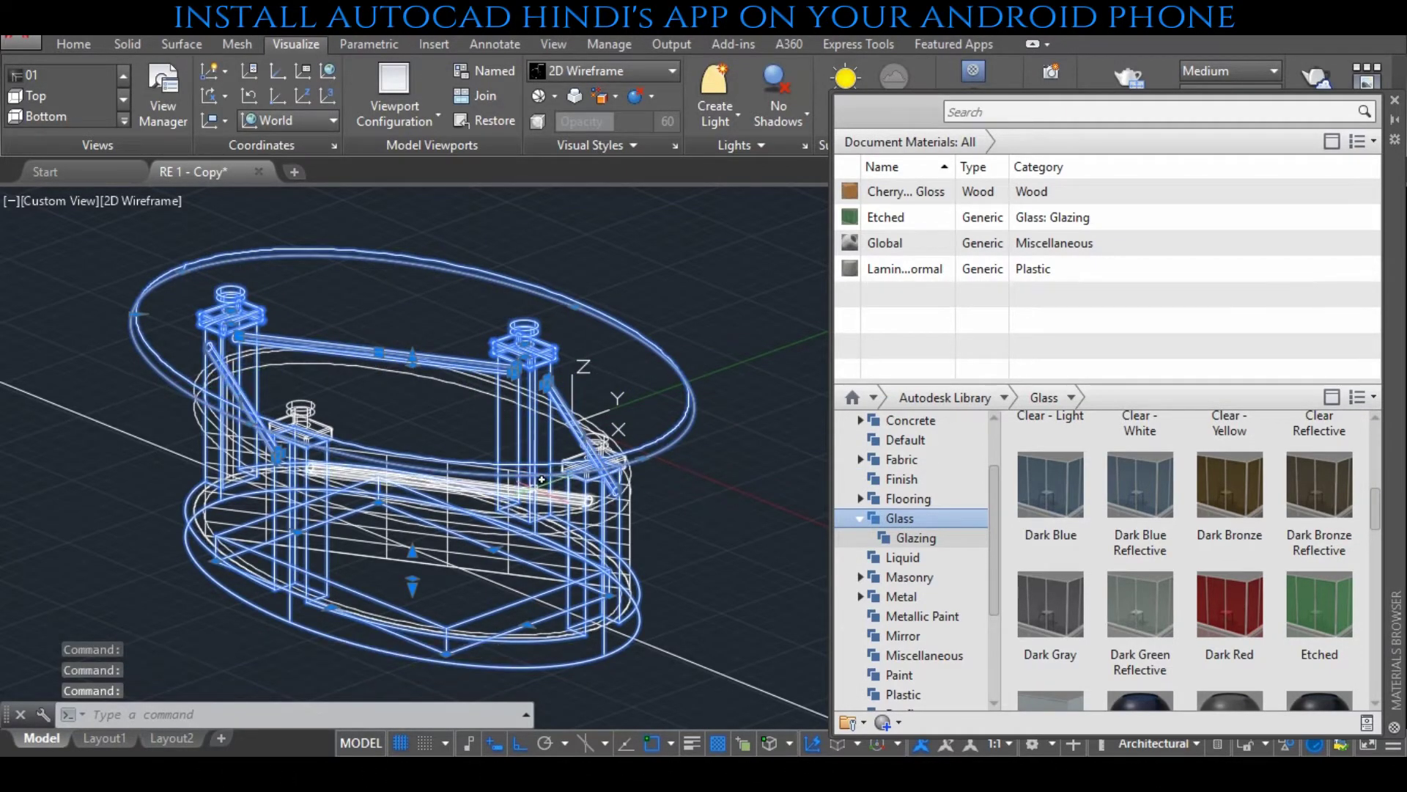
{"action": "right_click", "coordinate": [796, 400]}
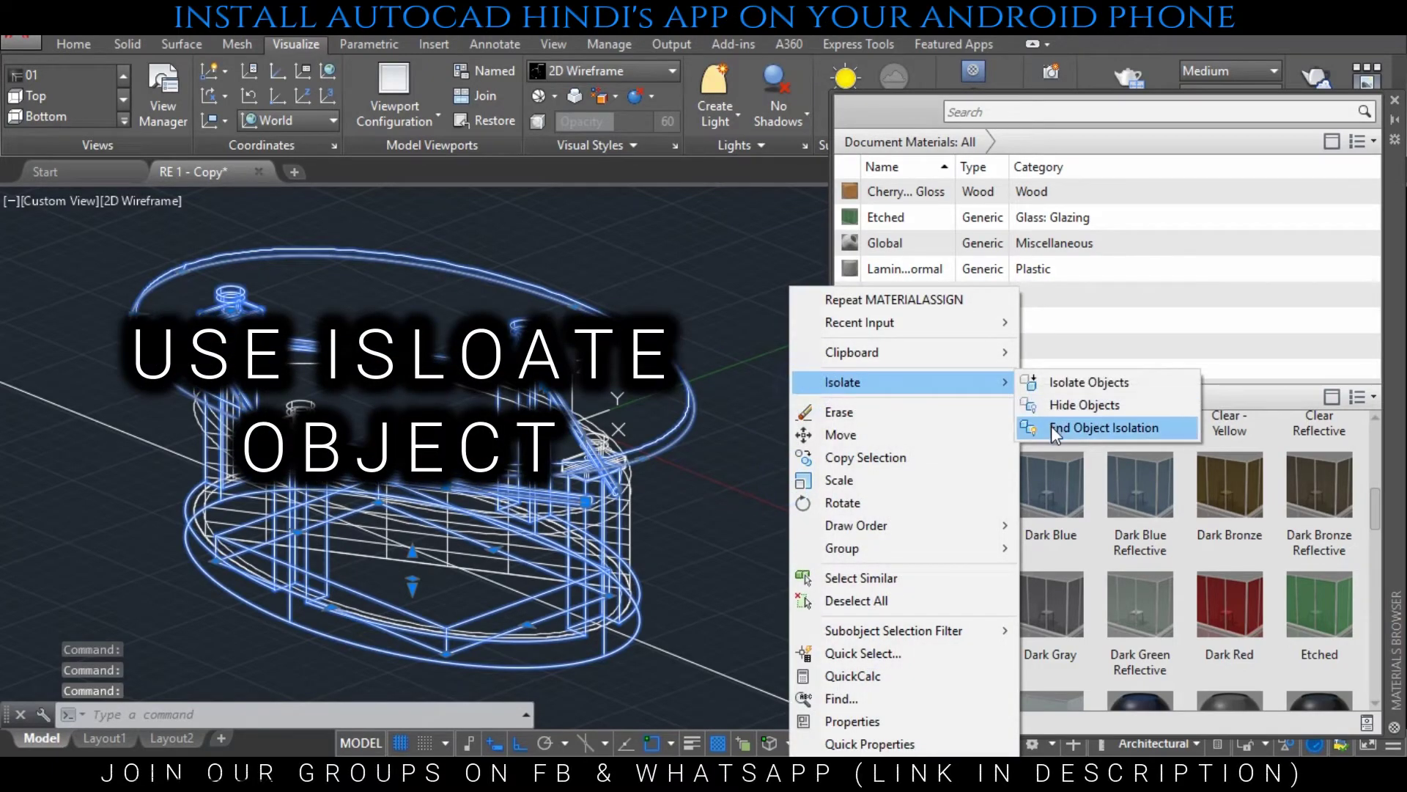
{"action": "mouse_move", "coordinate": [868, 381]}
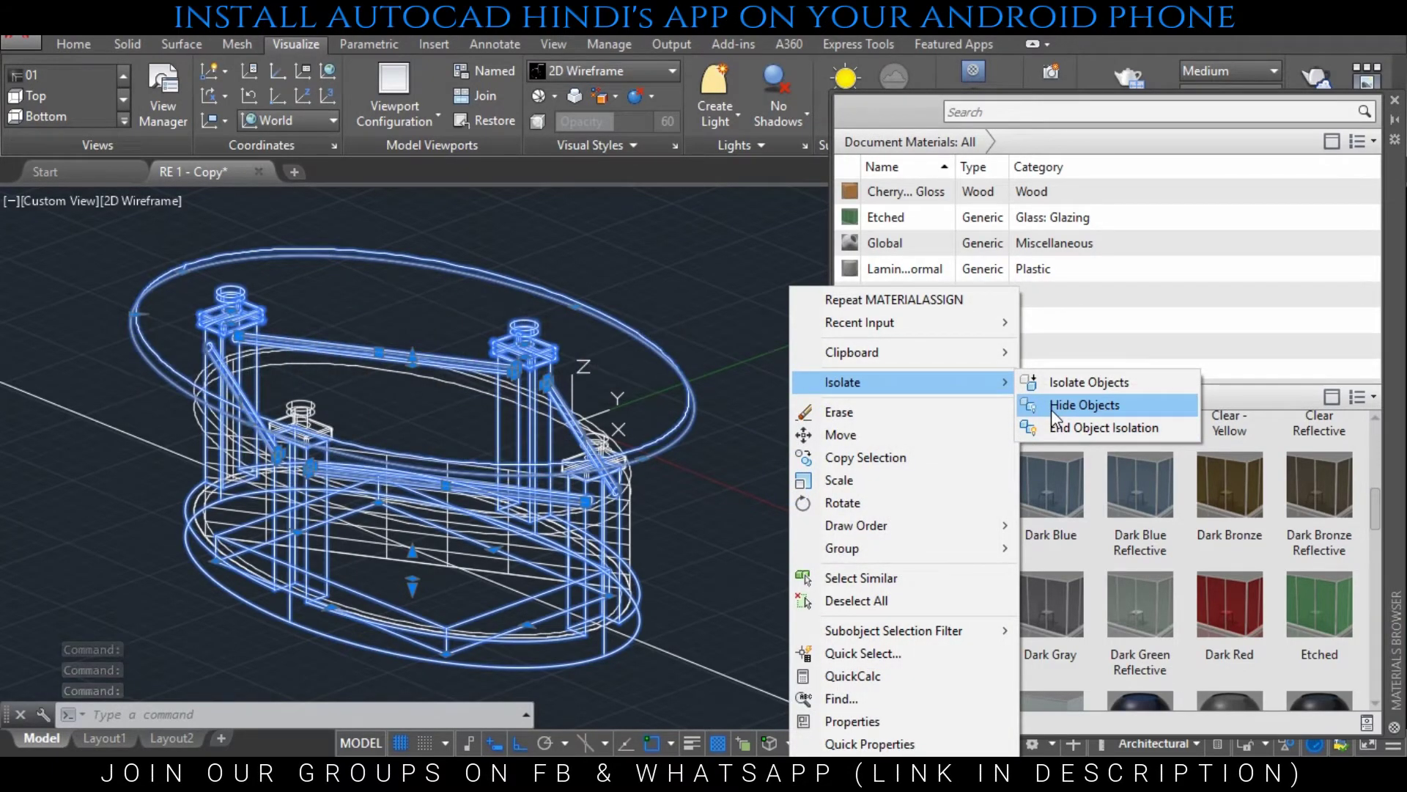
{"action": "left_click", "coordinate": [1051, 404]}
Hide the left and right lamp fittings as well
{"action": "scroll", "coordinate": [1051, 506], "scroll_direction": "up", "scroll_amount": 2}
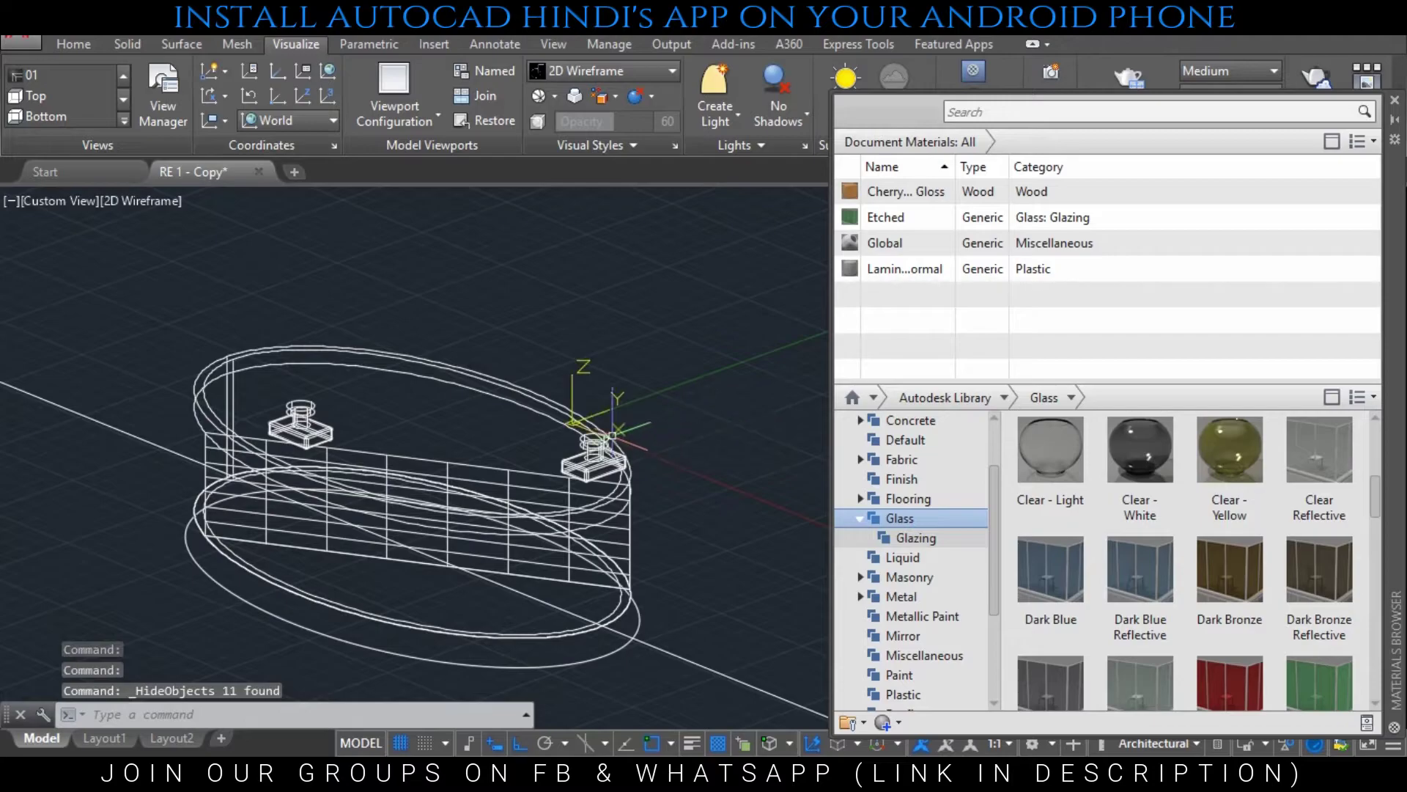
{"action": "left_click", "coordinate": [591, 465]}
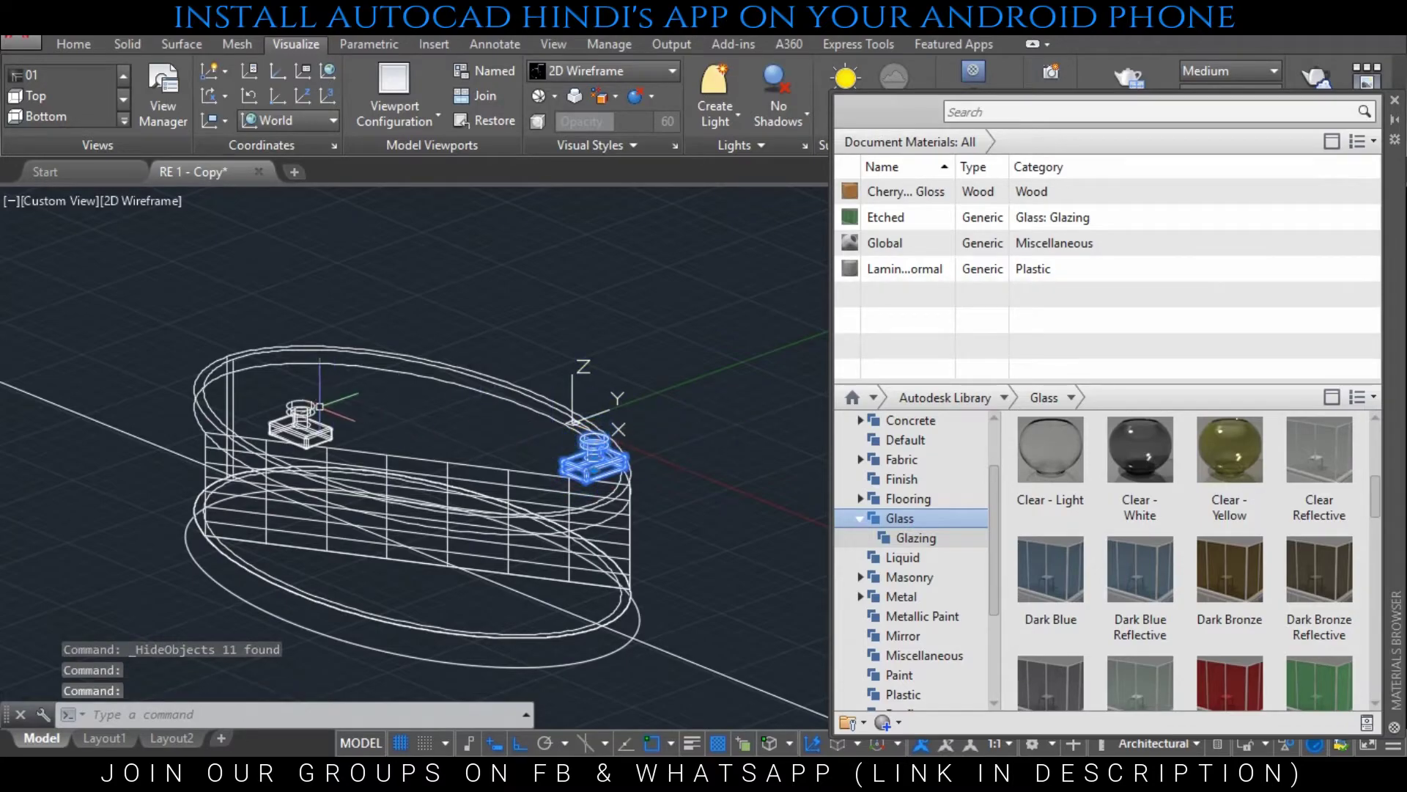
{"action": "left_click", "coordinate": [311, 414]}
{"action": "right_click", "coordinate": [617, 336]}
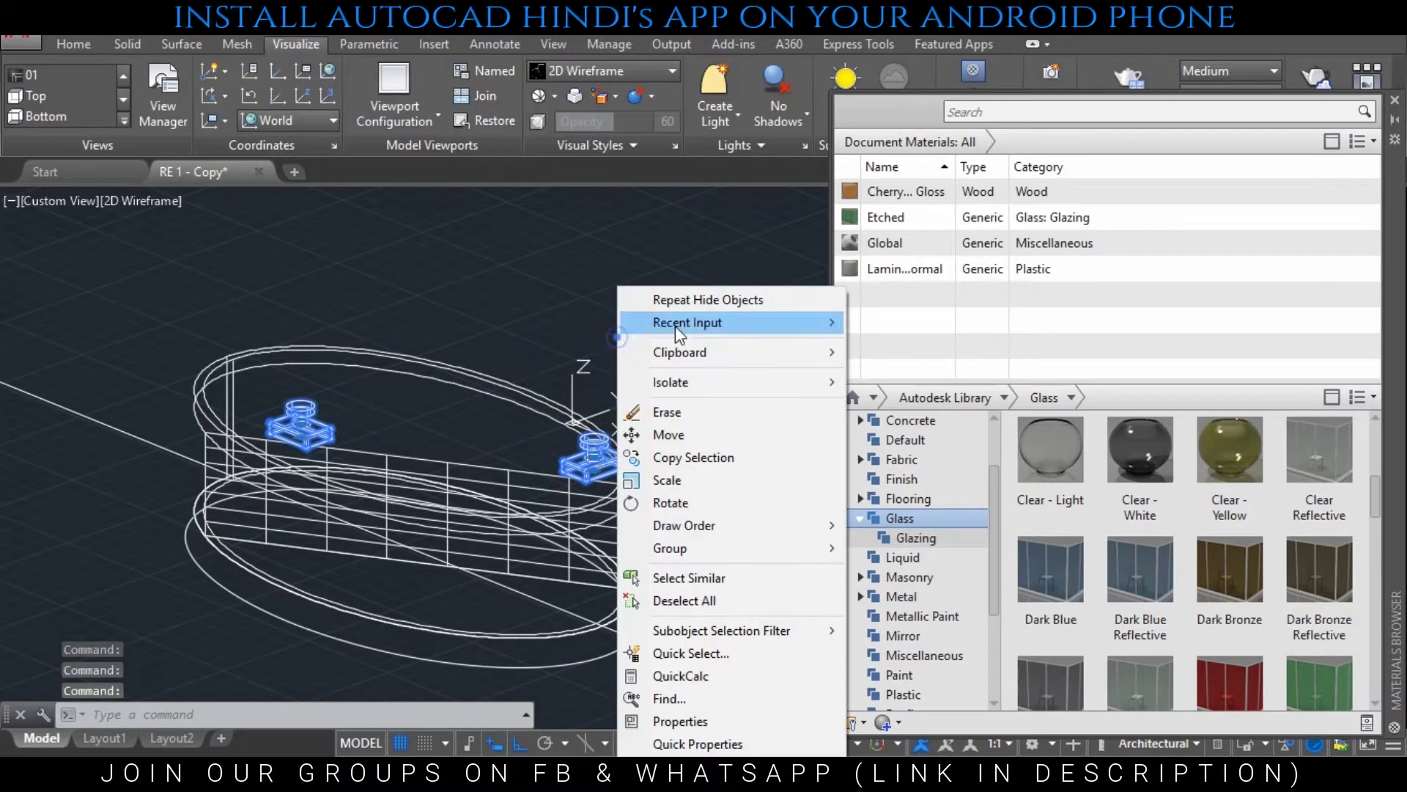
{"action": "left_click", "coordinate": [924, 405]}
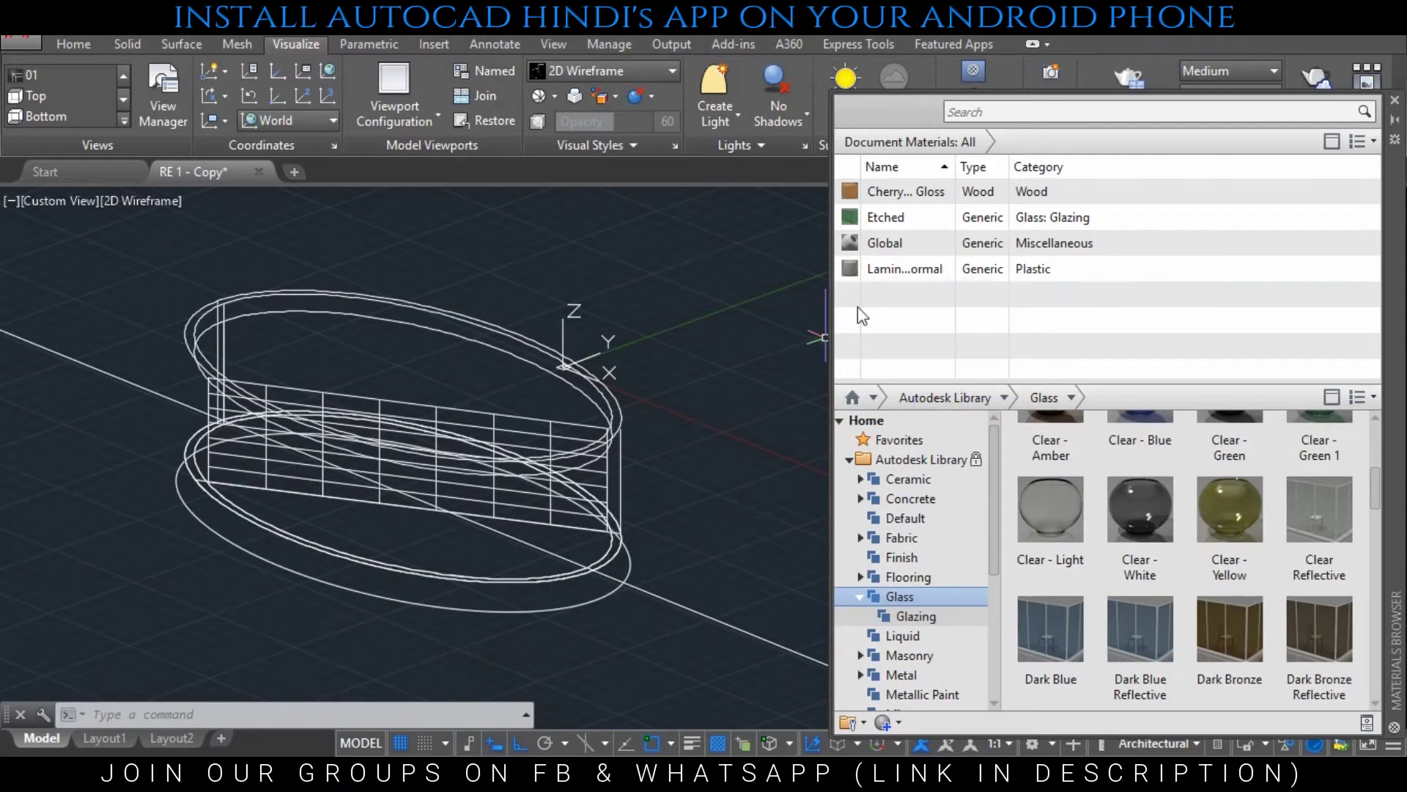
Duplicate the Global material as Global(1) and give it the fish image 1.jpg
{"action": "right_click", "coordinate": [962, 242]}
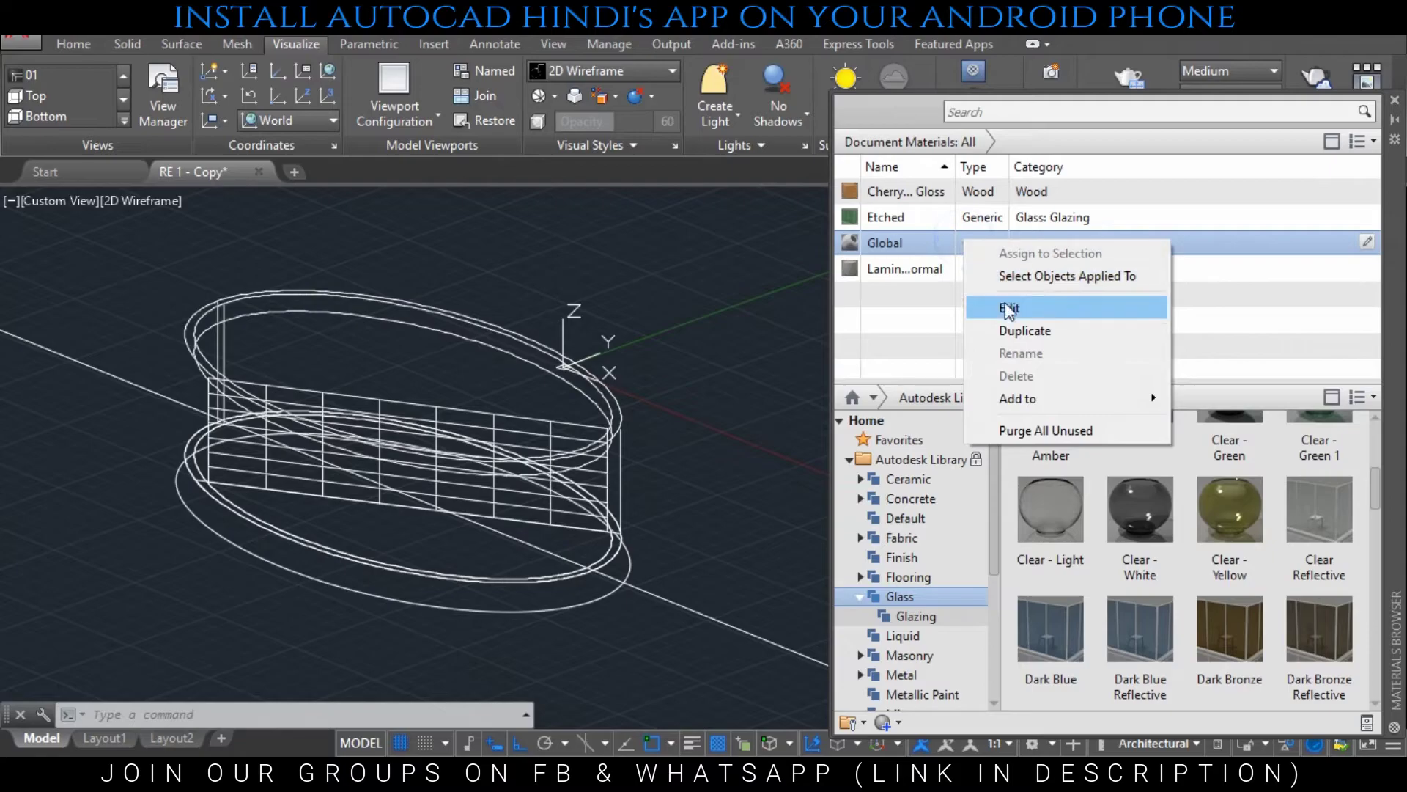
{"action": "left_click", "coordinate": [1007, 332]}
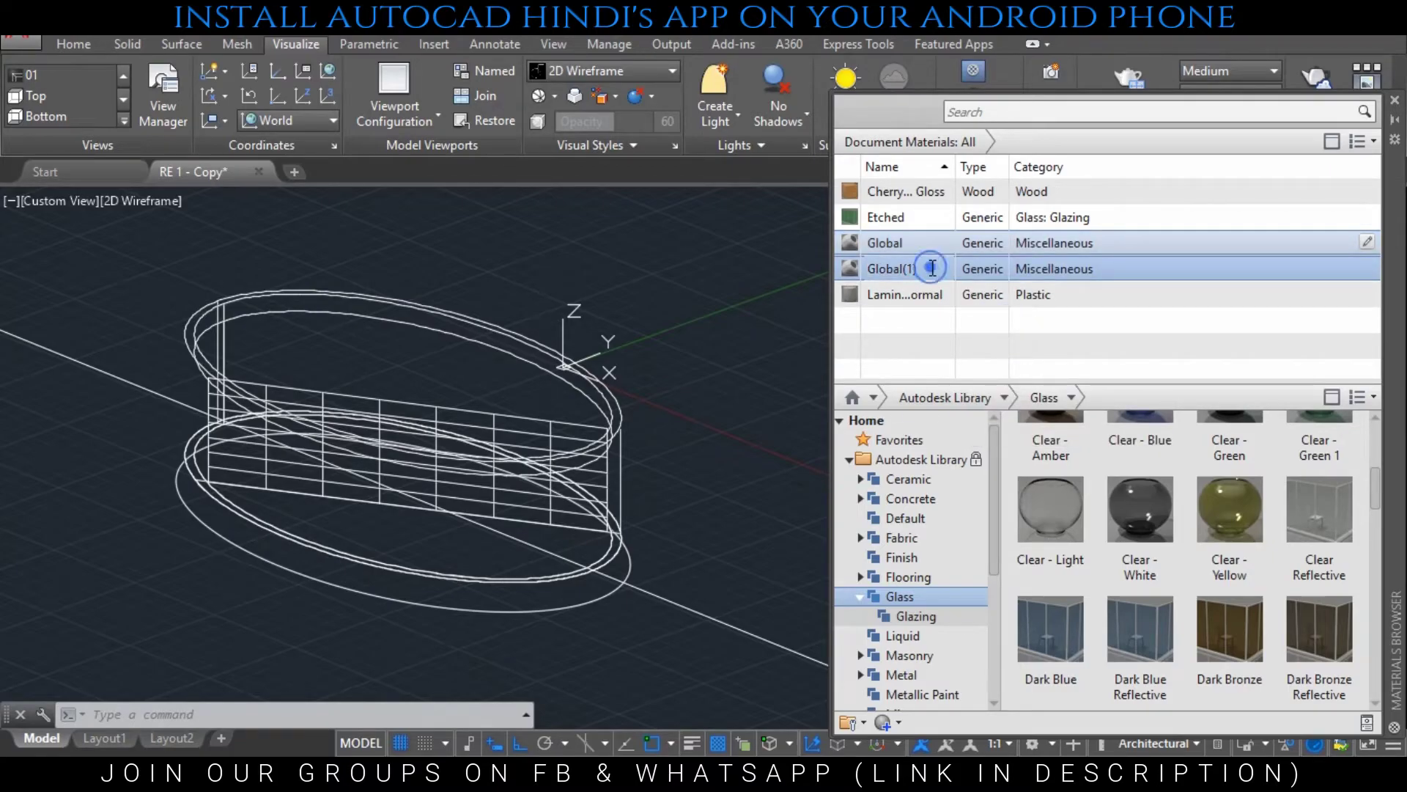
{"action": "left_click", "coordinate": [1360, 266]}
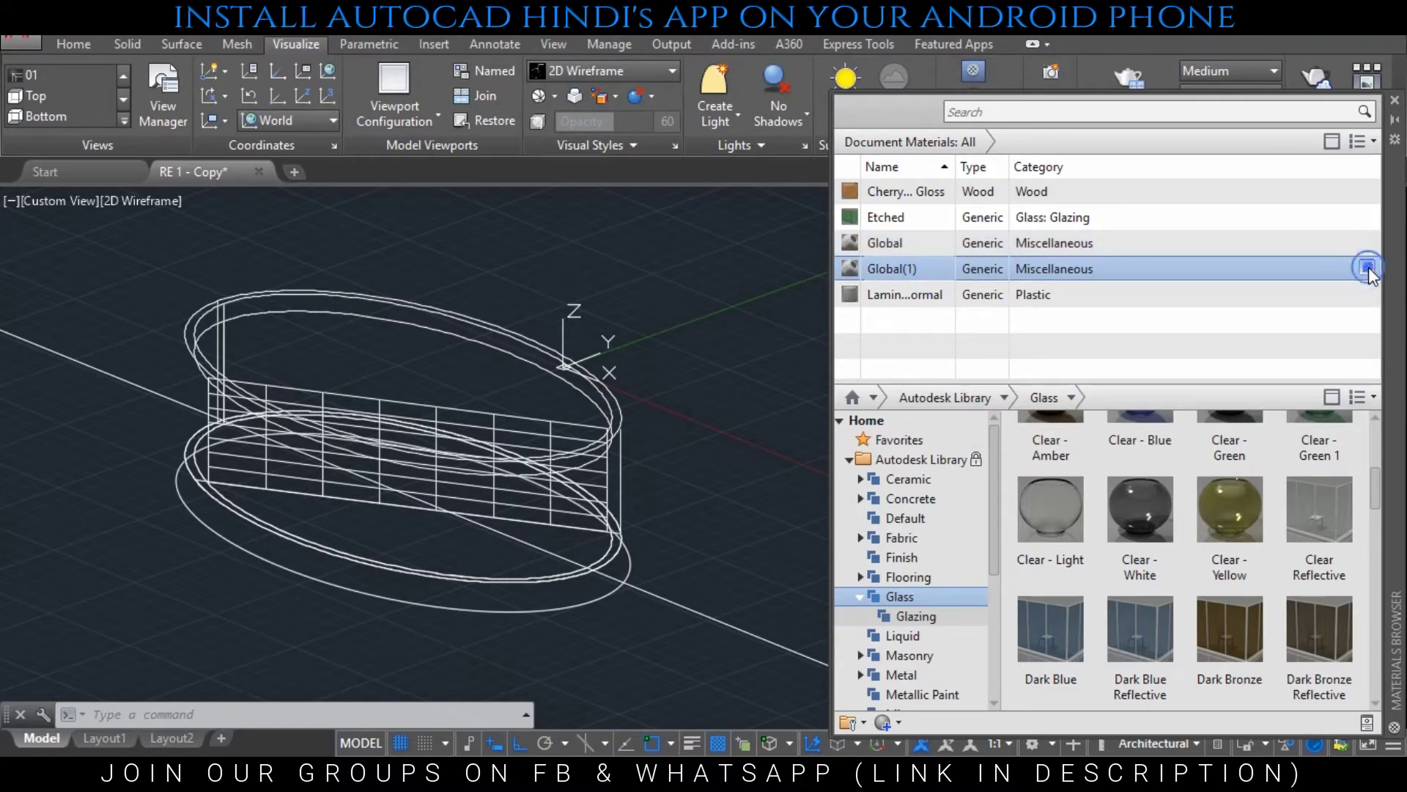
{"action": "left_click", "coordinate": [1368, 267]}
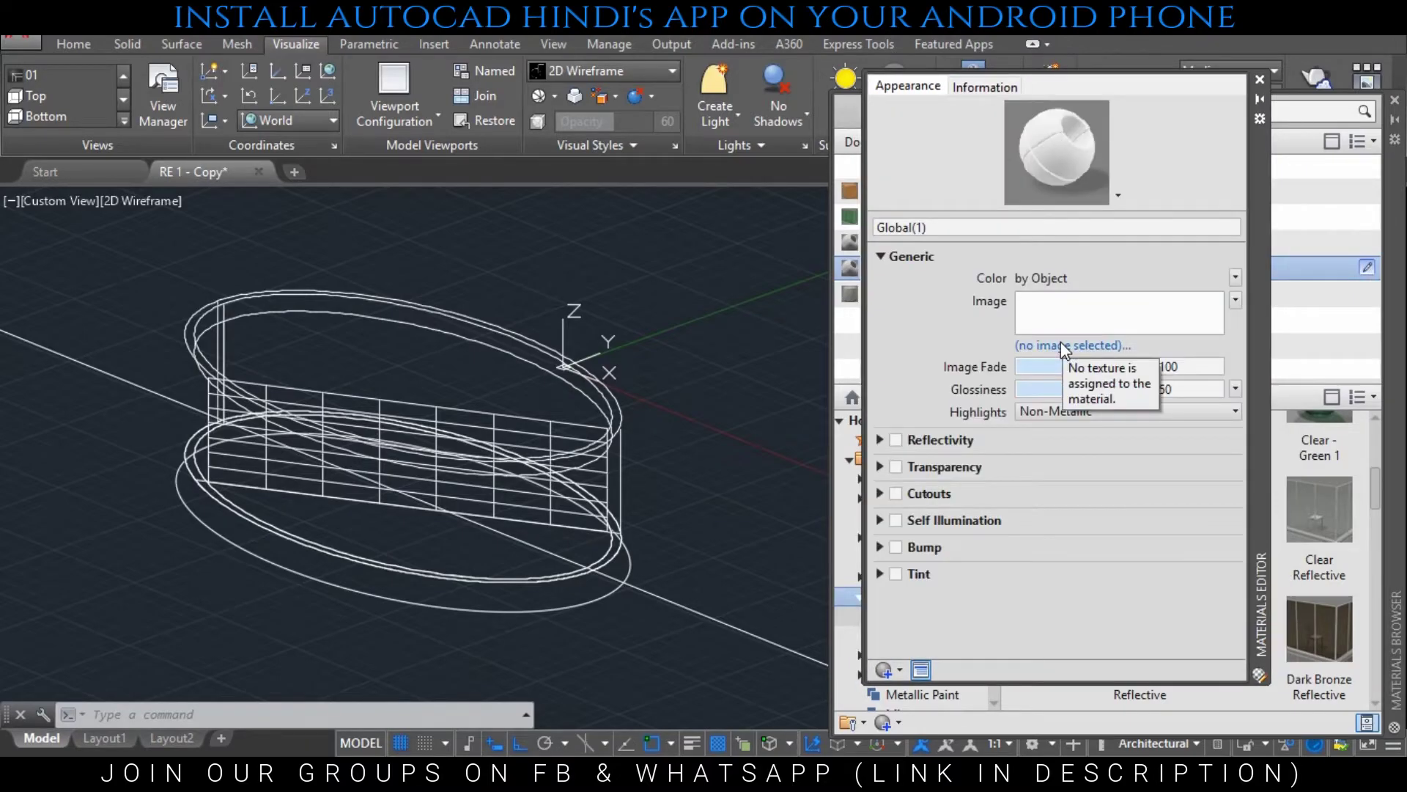
{"action": "left_click", "coordinate": [1063, 347]}
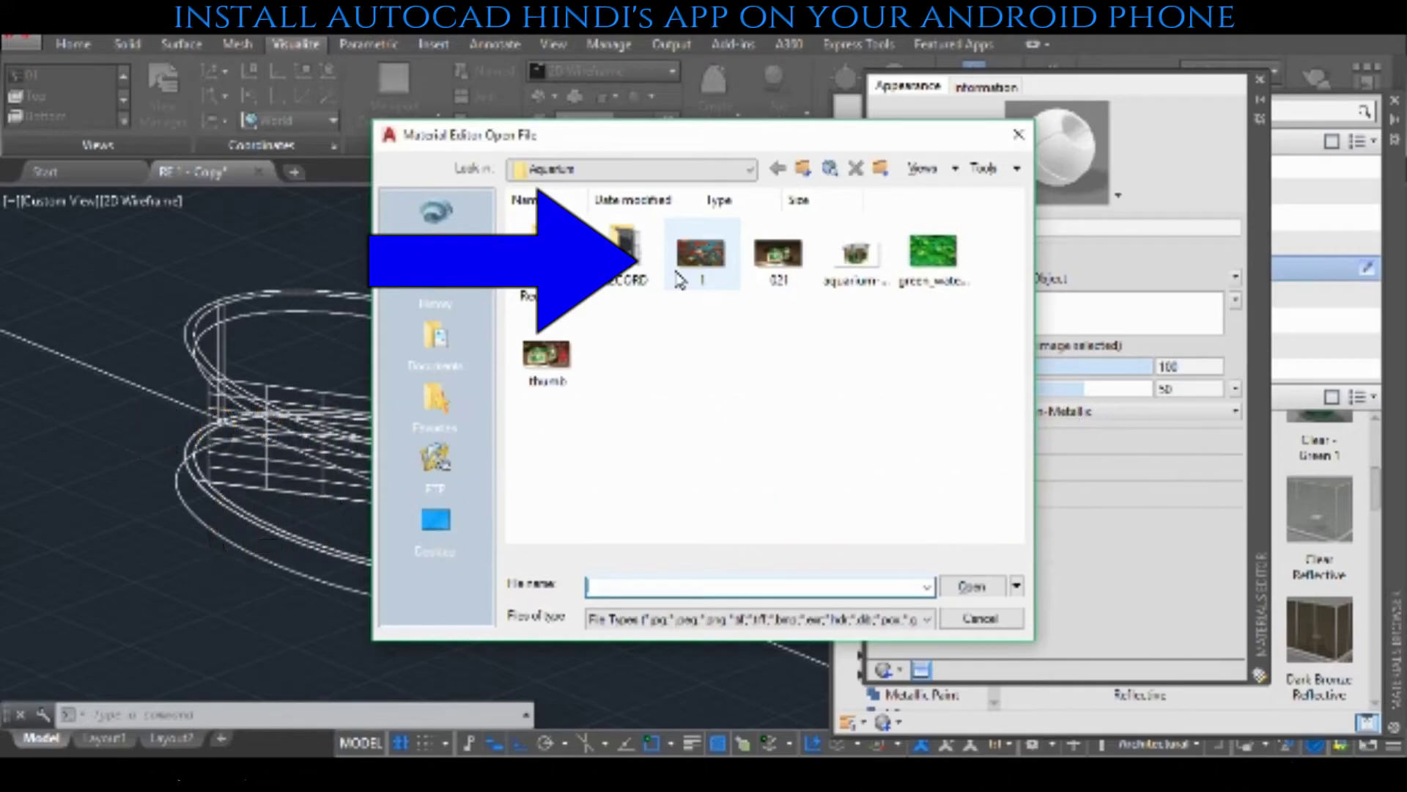
{"action": "double_click", "coordinate": [675, 271]}
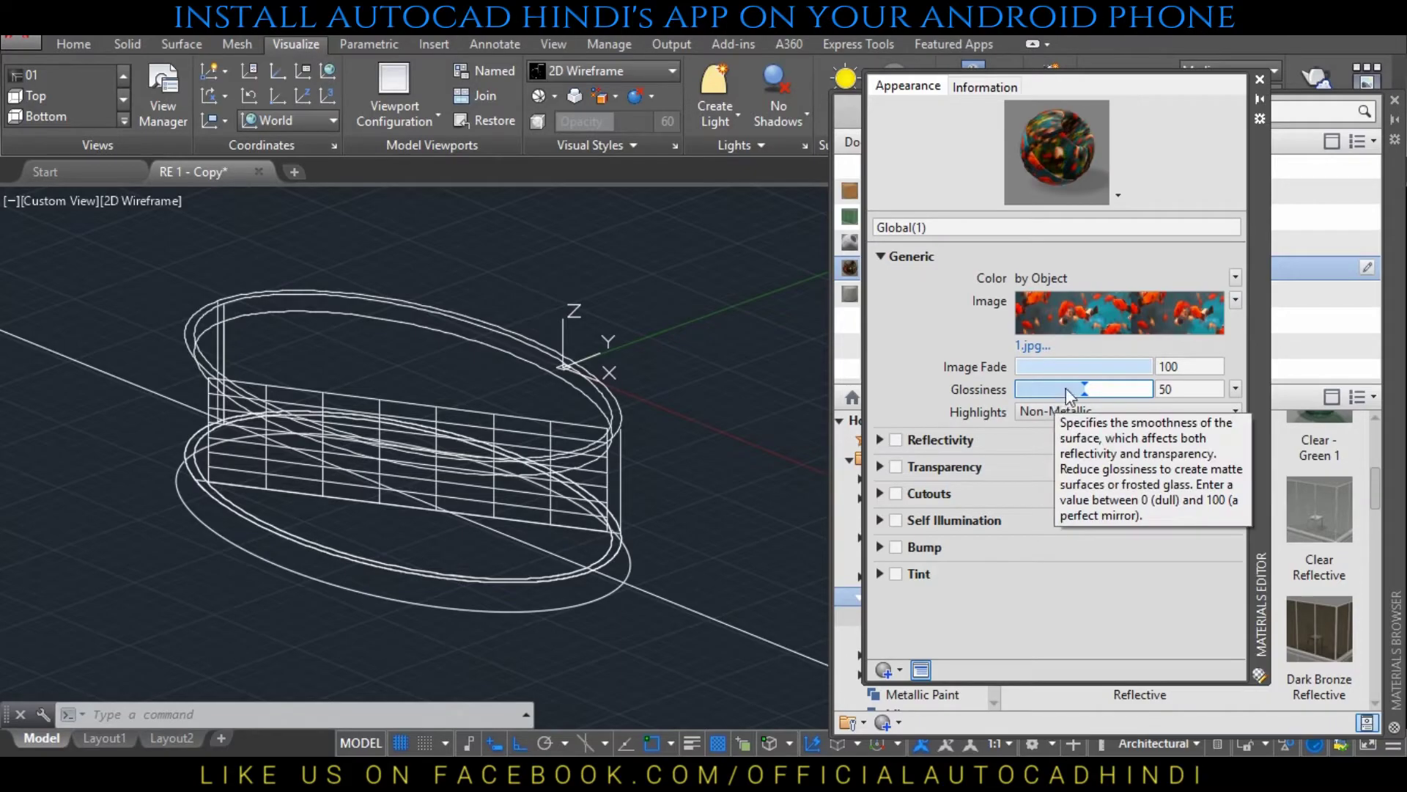
Set Global(1) to glossiness 100, reflectivity 8/5, transparency 10 and Water refraction
{"action": "left_click_drag", "start_coordinate": [1070, 389], "coordinate": [1148, 393]}
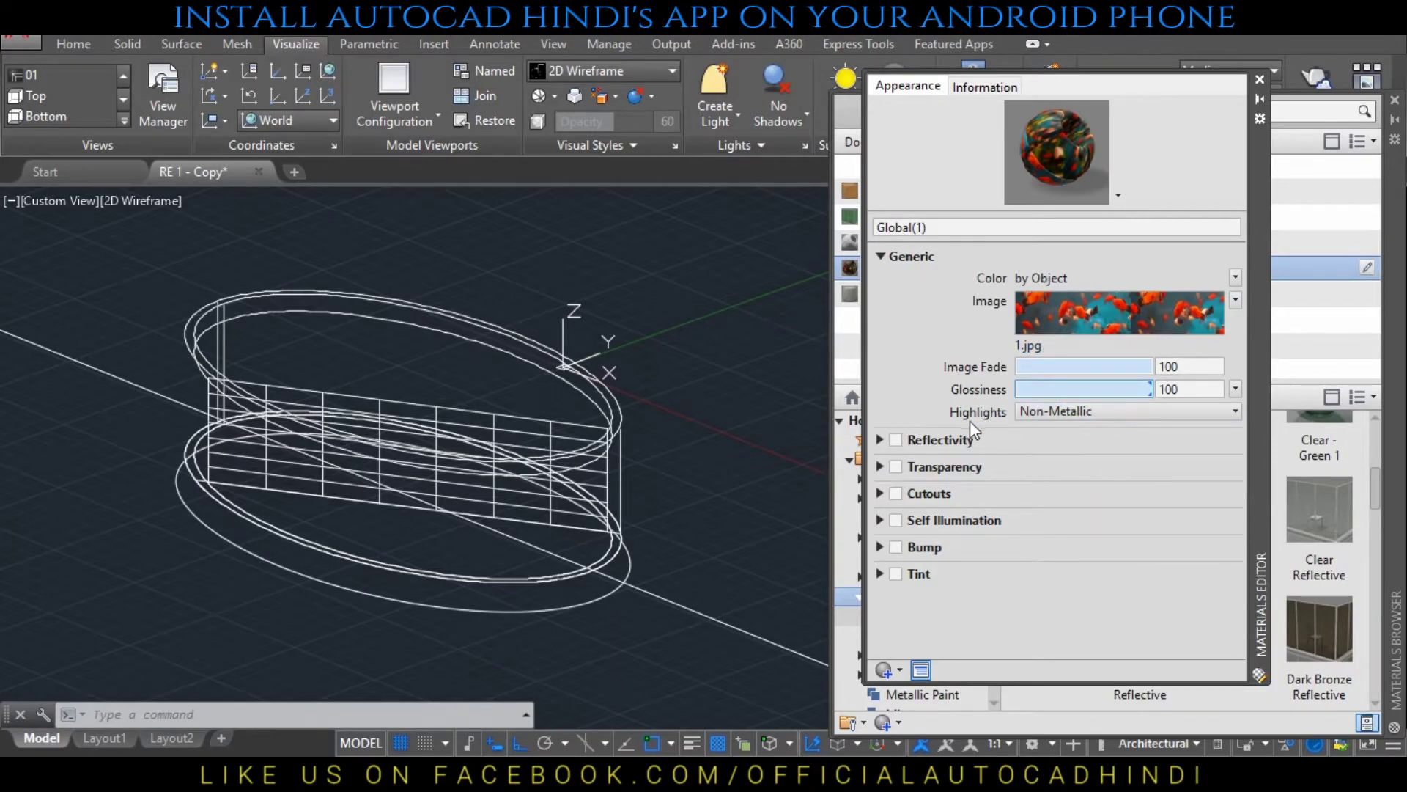
{"action": "left_click", "coordinate": [898, 439]}
{"action": "mouse_move", "coordinate": [1084, 461]}
{"action": "left_mouse_down"}
{"action": "mouse_move", "coordinate": [1026, 462]}
{"action": "mouse_move", "coordinate": [1021, 490]}
{"action": "left_mouse_up"}
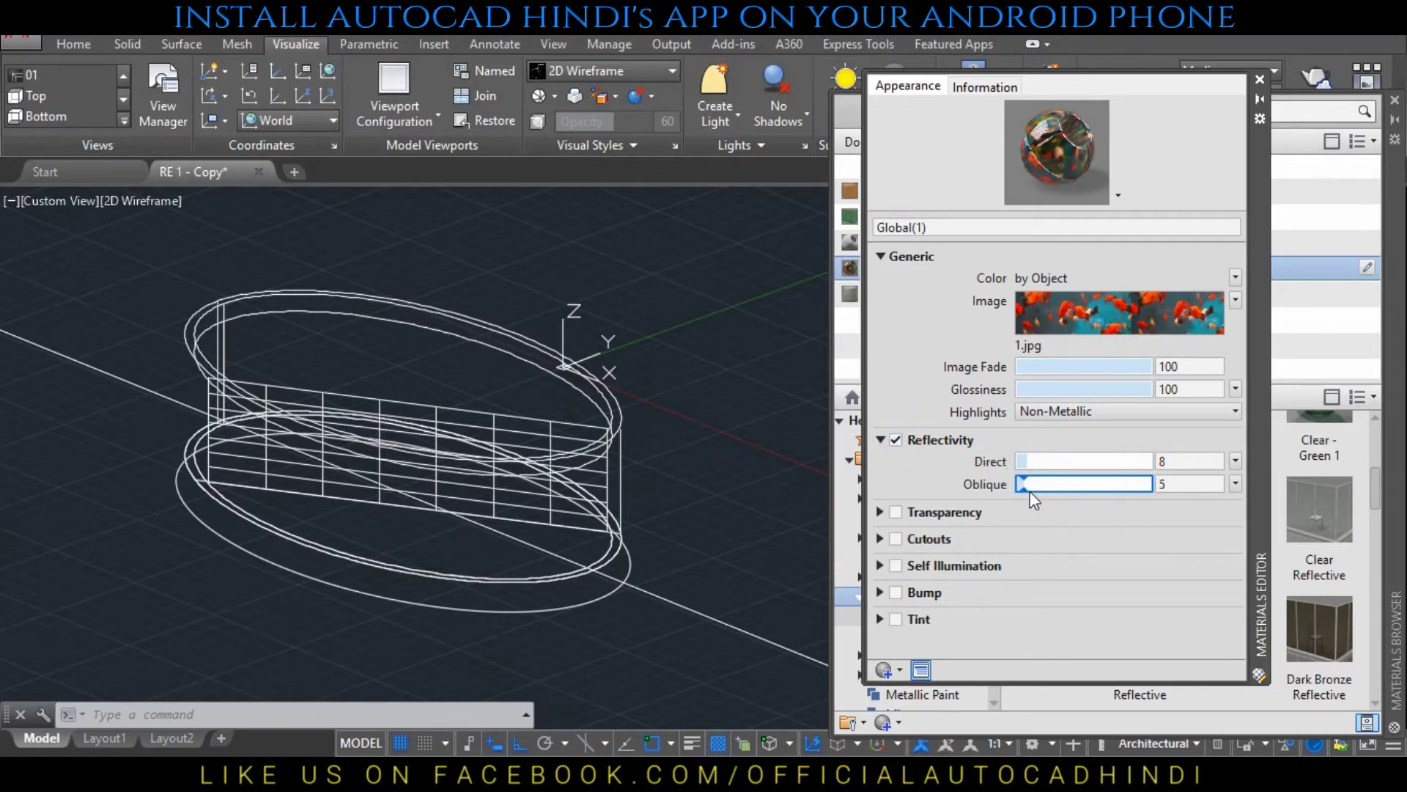
{"action": "left_click", "coordinate": [895, 512]}
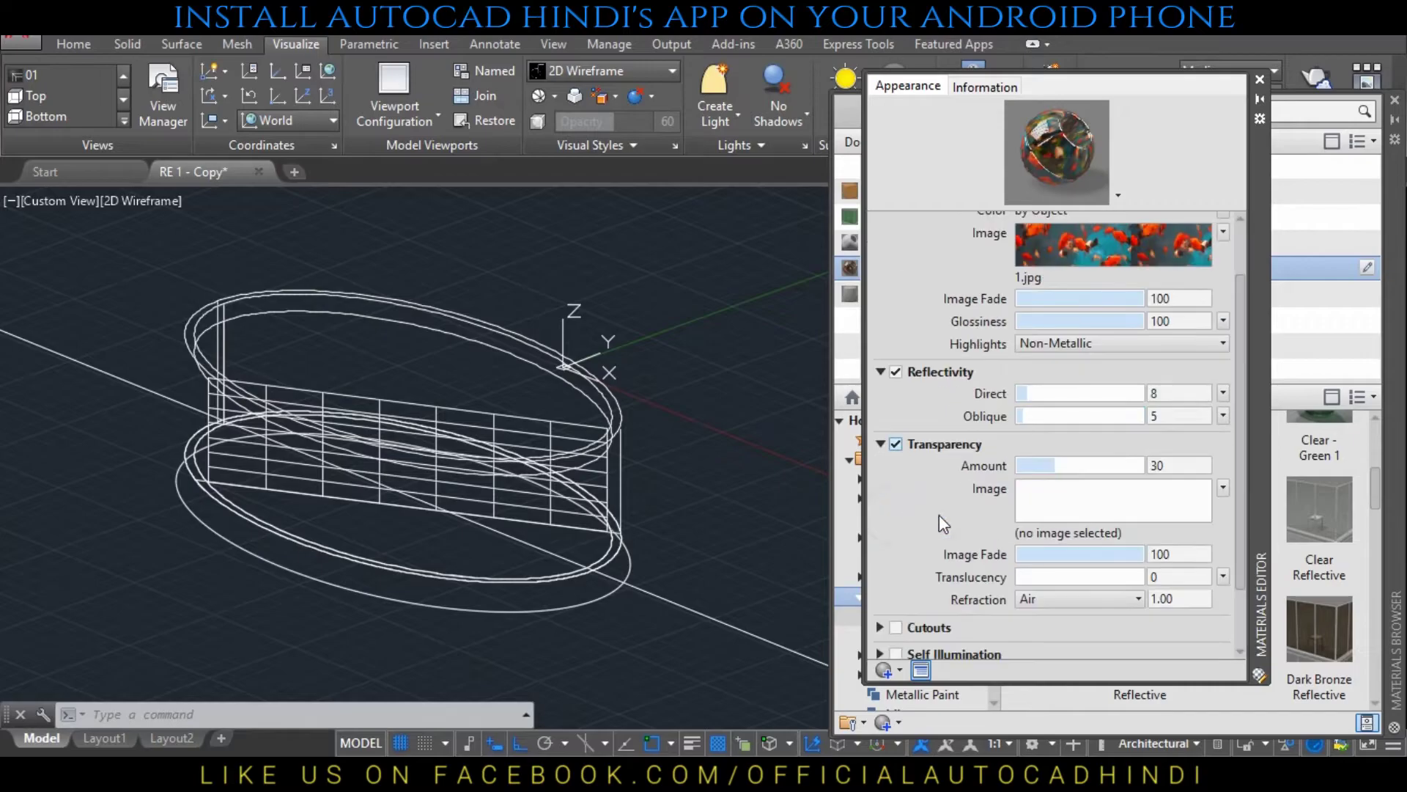
{"action": "left_click", "coordinate": [1045, 597]}
{"action": "left_click", "coordinate": [1032, 637]}
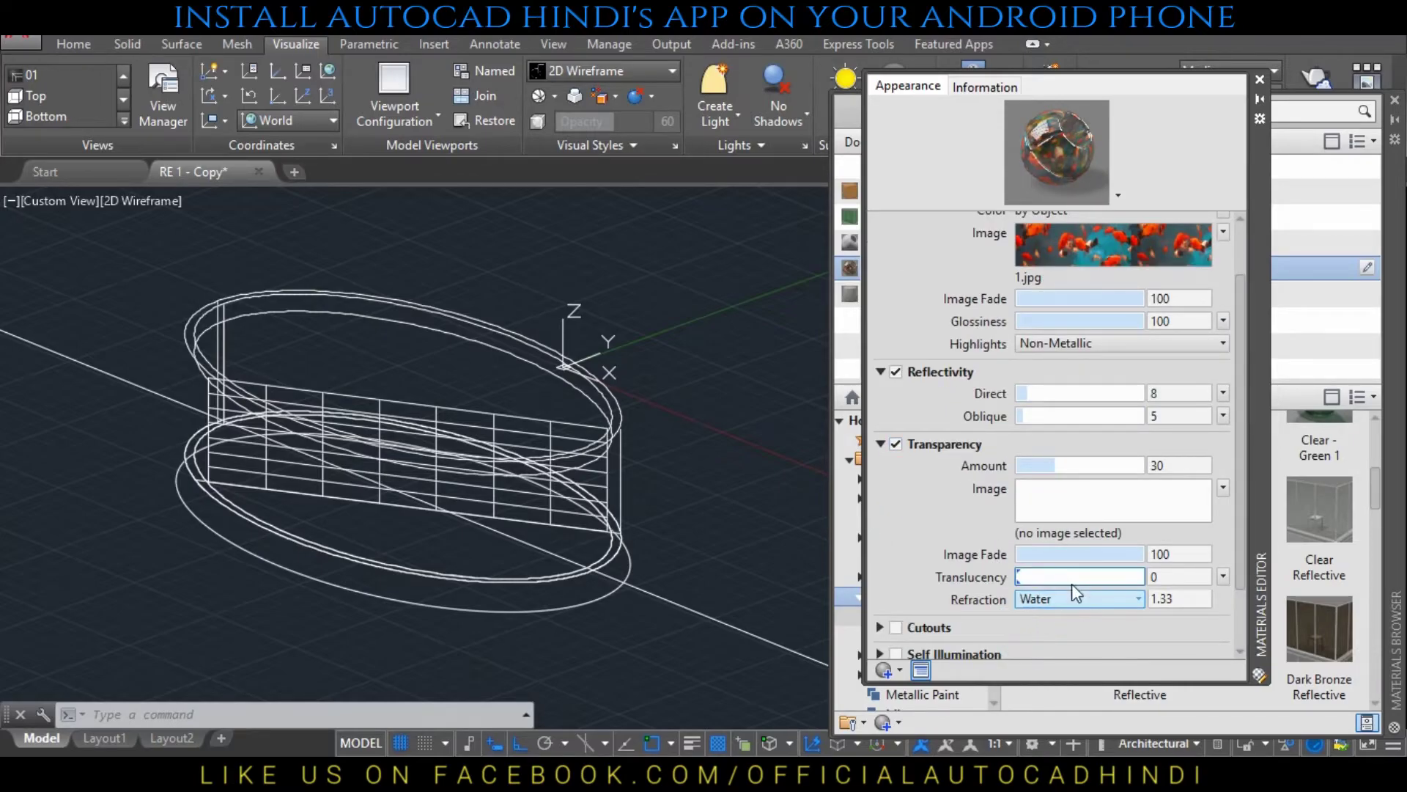
{"action": "left_click_drag", "start_coordinate": [1052, 466], "coordinate": [1041, 469]}
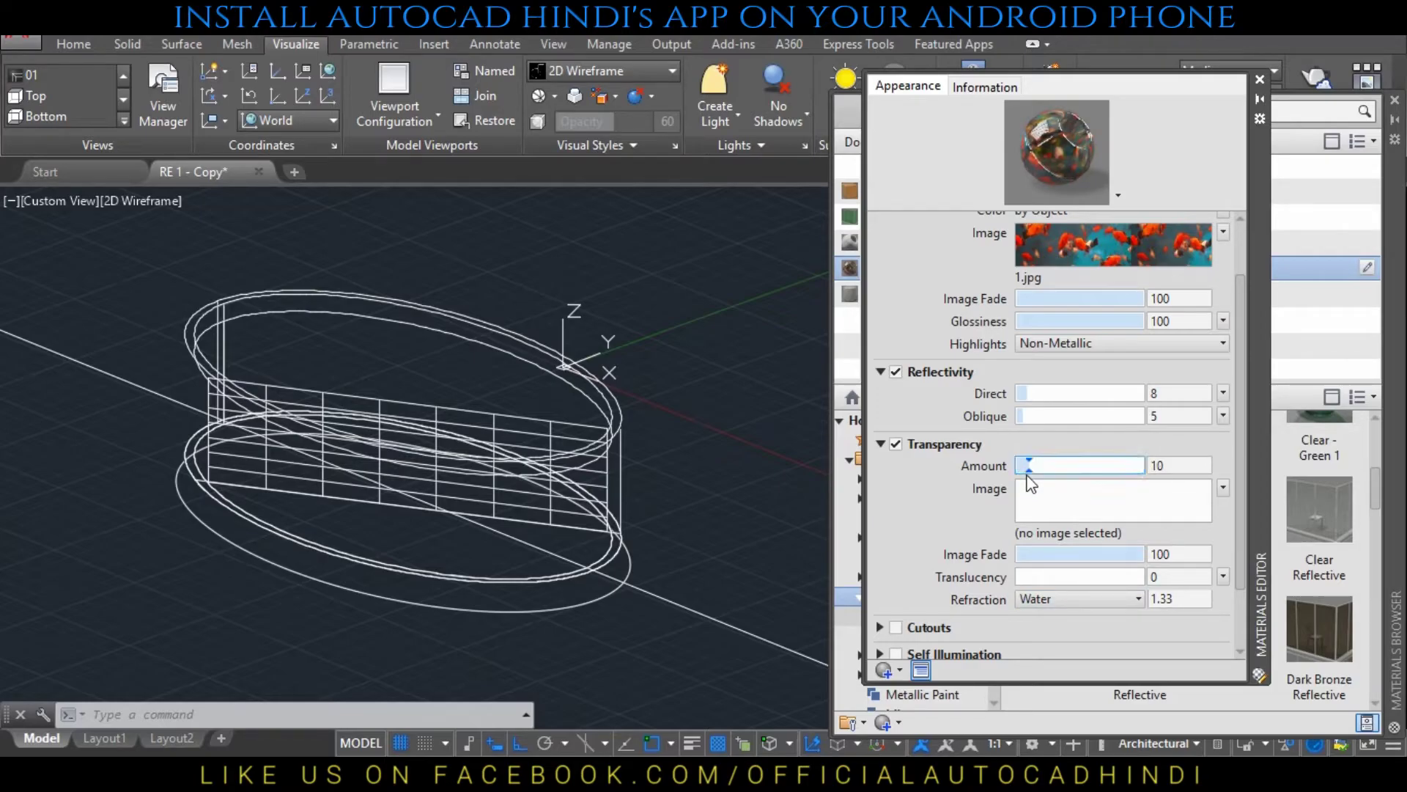
{"action": "left_click_drag", "start_coordinate": [1236, 446], "coordinate": [1236, 516]}
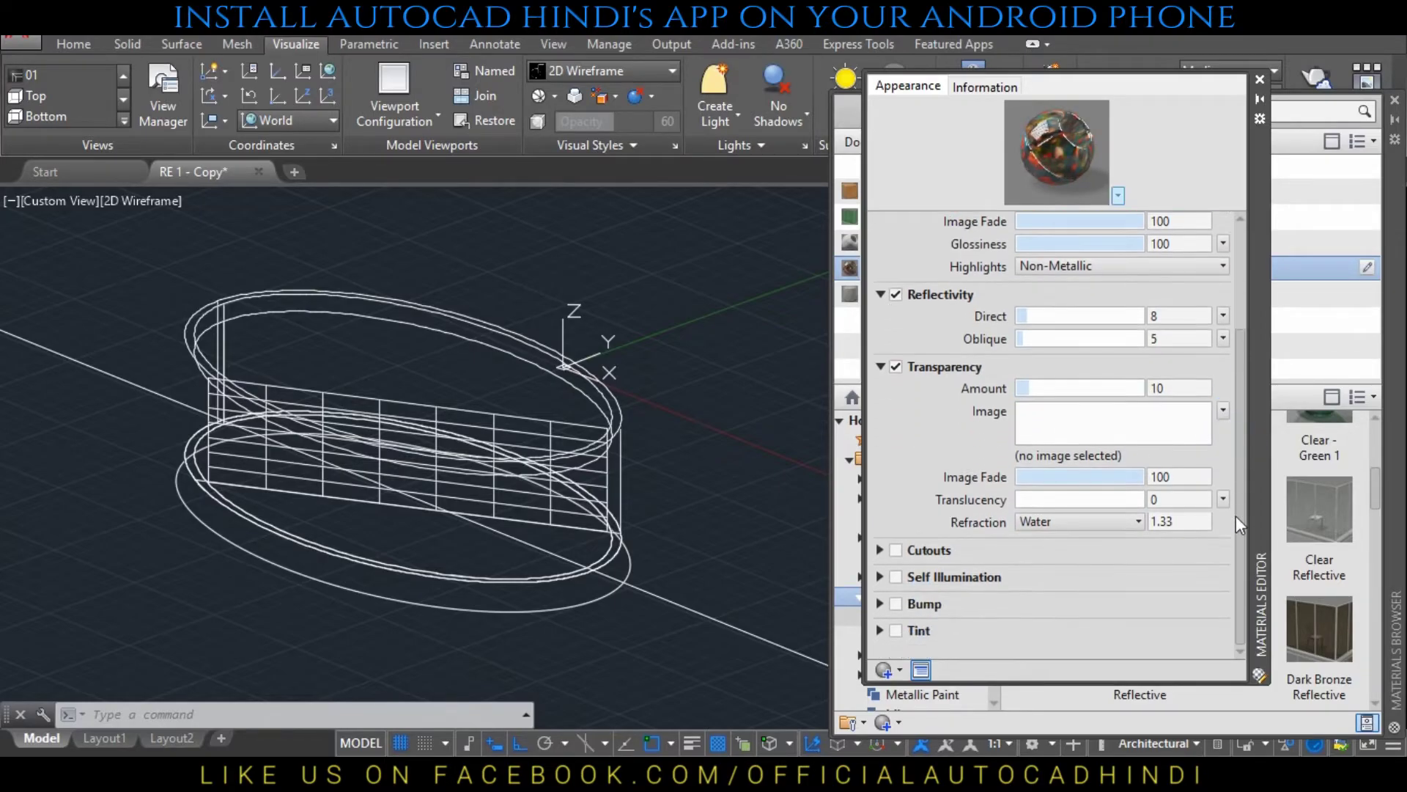
{"action": "left_click", "coordinate": [1260, 79]}
Assign Global(1) to the tank's mesh wall and Clear glass to the oval rings
{"action": "left_click", "coordinate": [491, 418]}
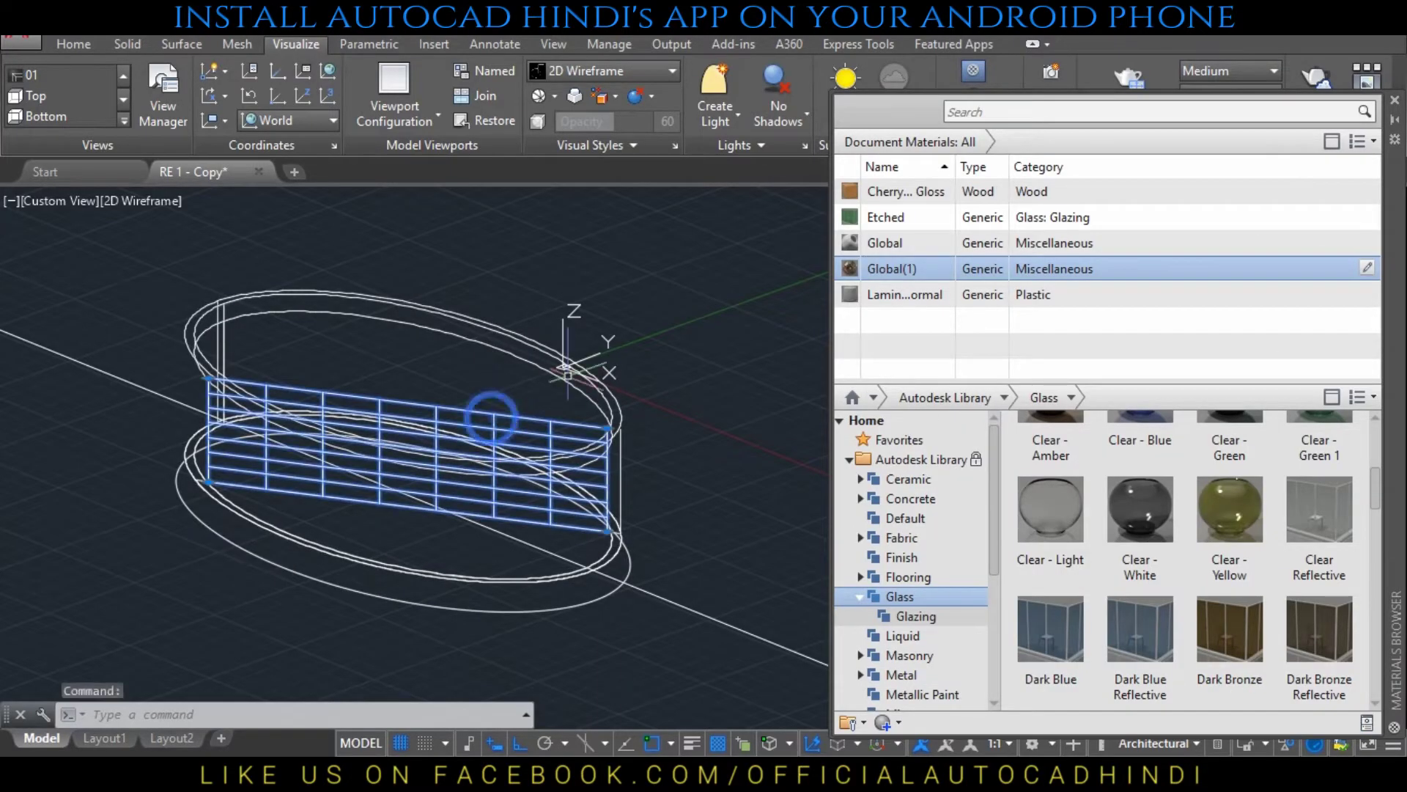
{"action": "right_click", "coordinate": [948, 265]}
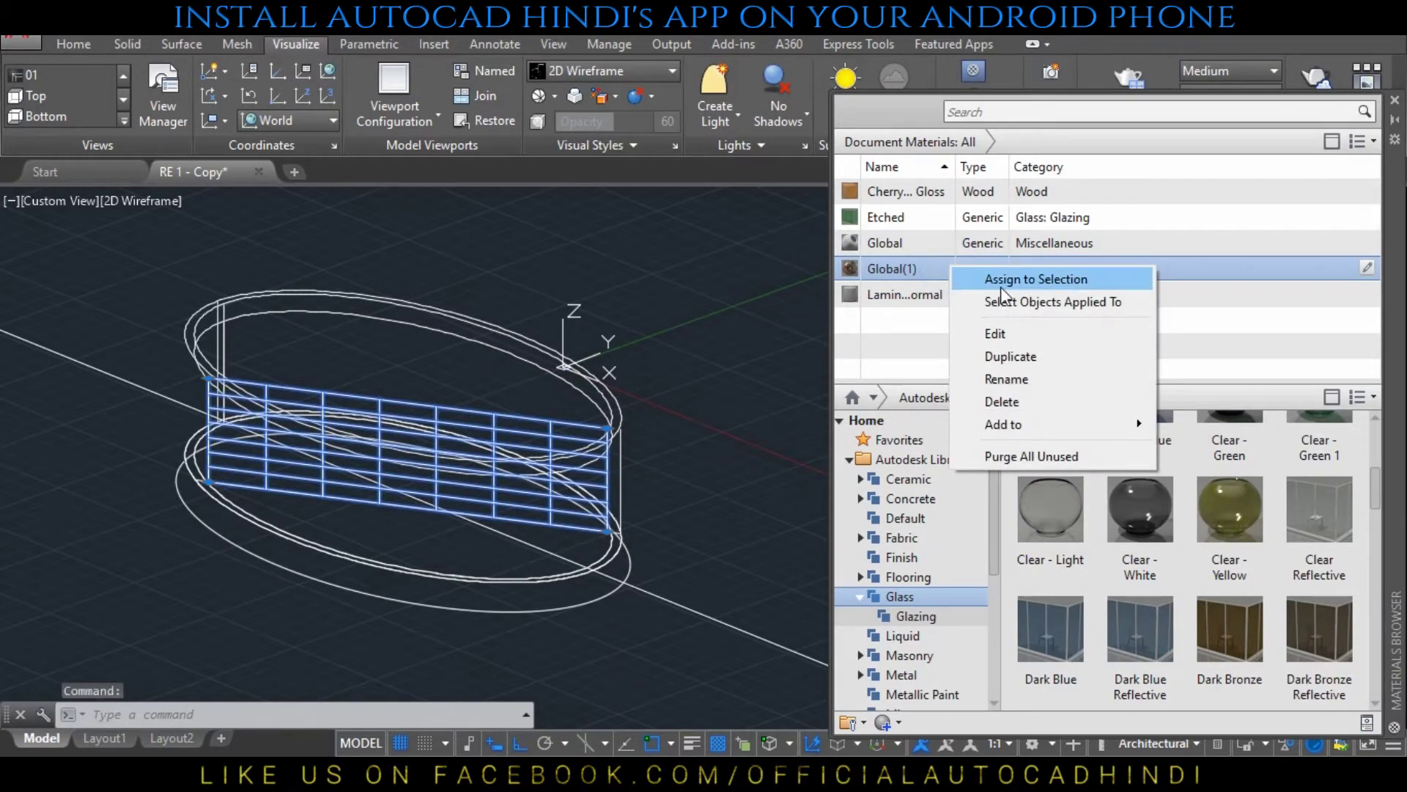
{"action": "left_click", "coordinate": [1000, 287]}
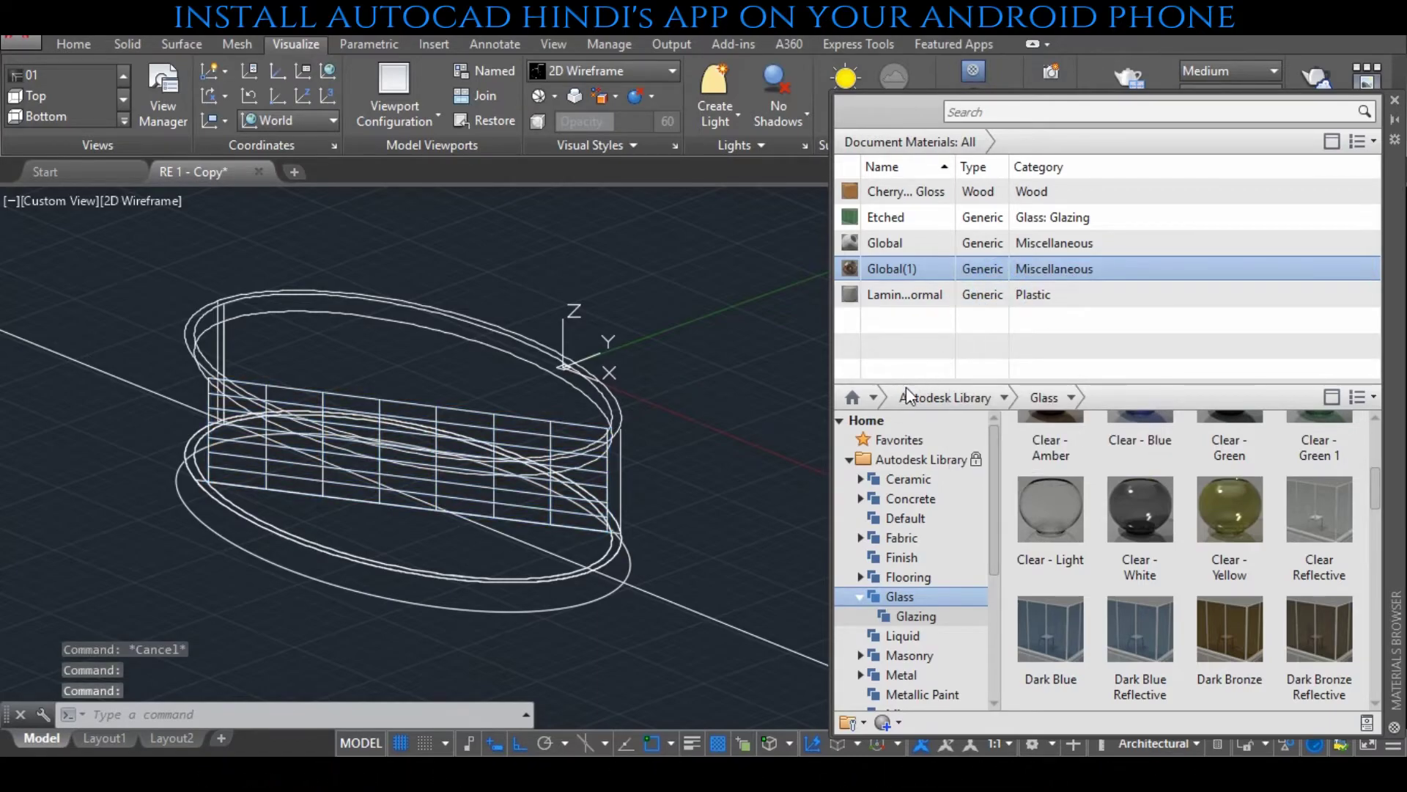
{"action": "left_click", "coordinate": [607, 386]}
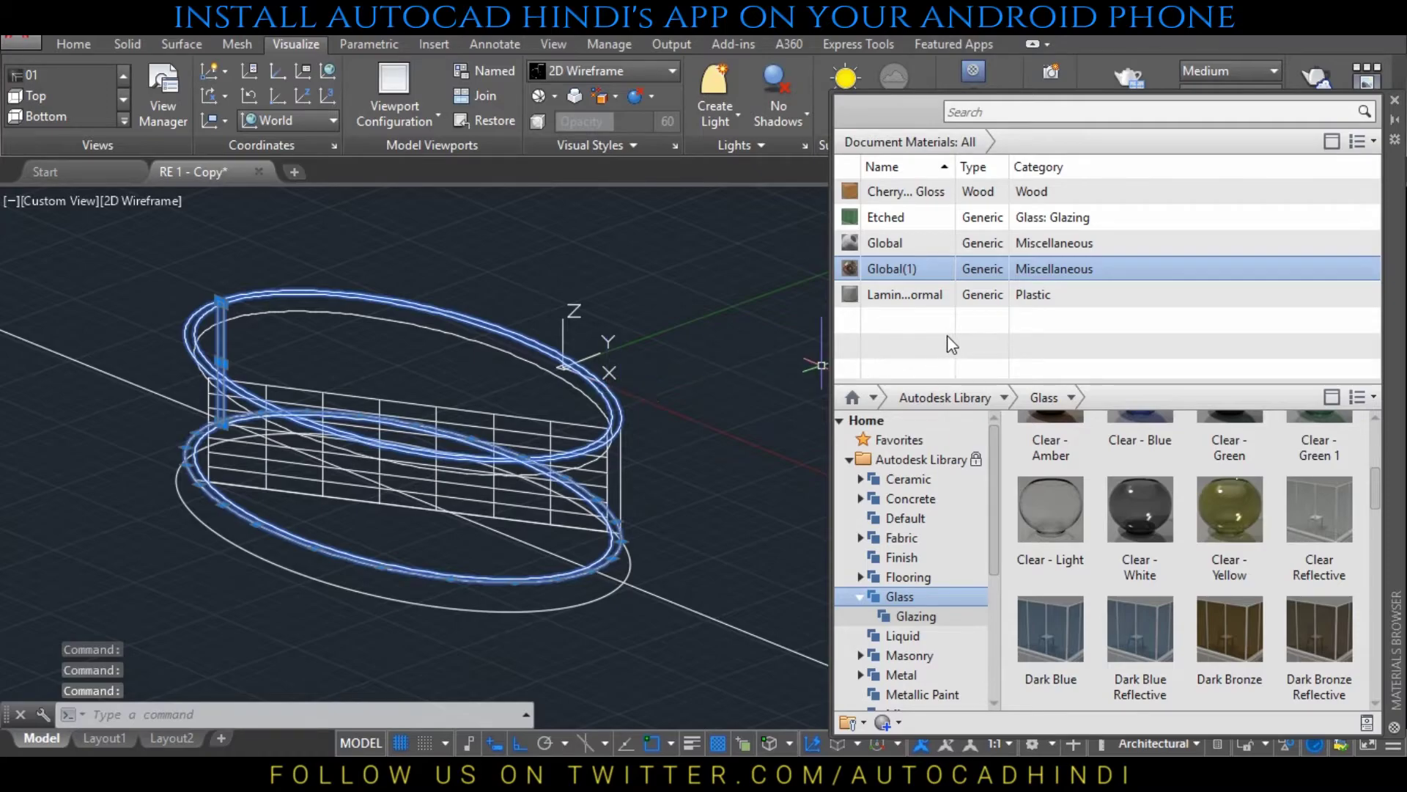
{"action": "left_click_drag", "start_coordinate": [997, 458], "coordinate": [1001, 482]}
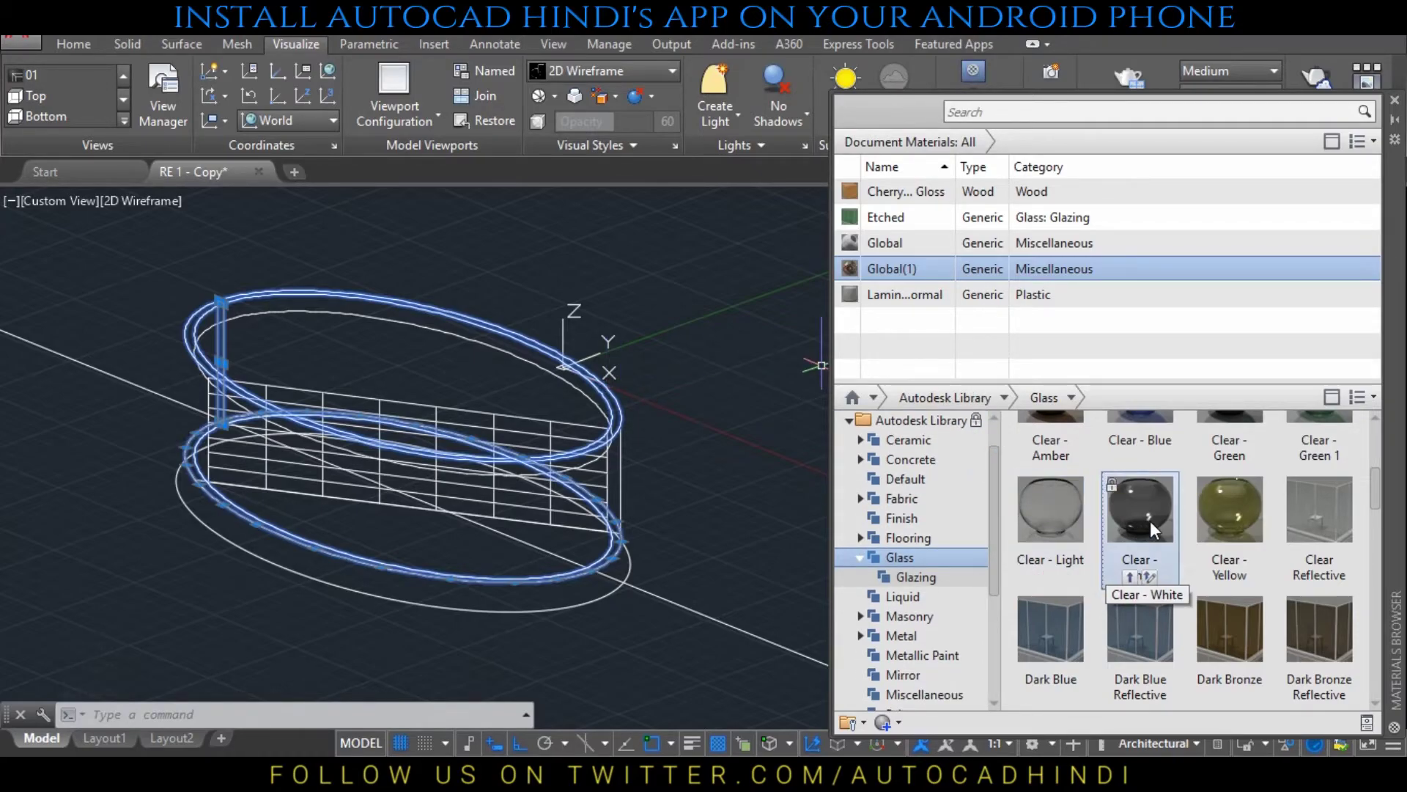
{"action": "left_click_drag", "start_coordinate": [1376, 511], "coordinate": [1376, 460]}
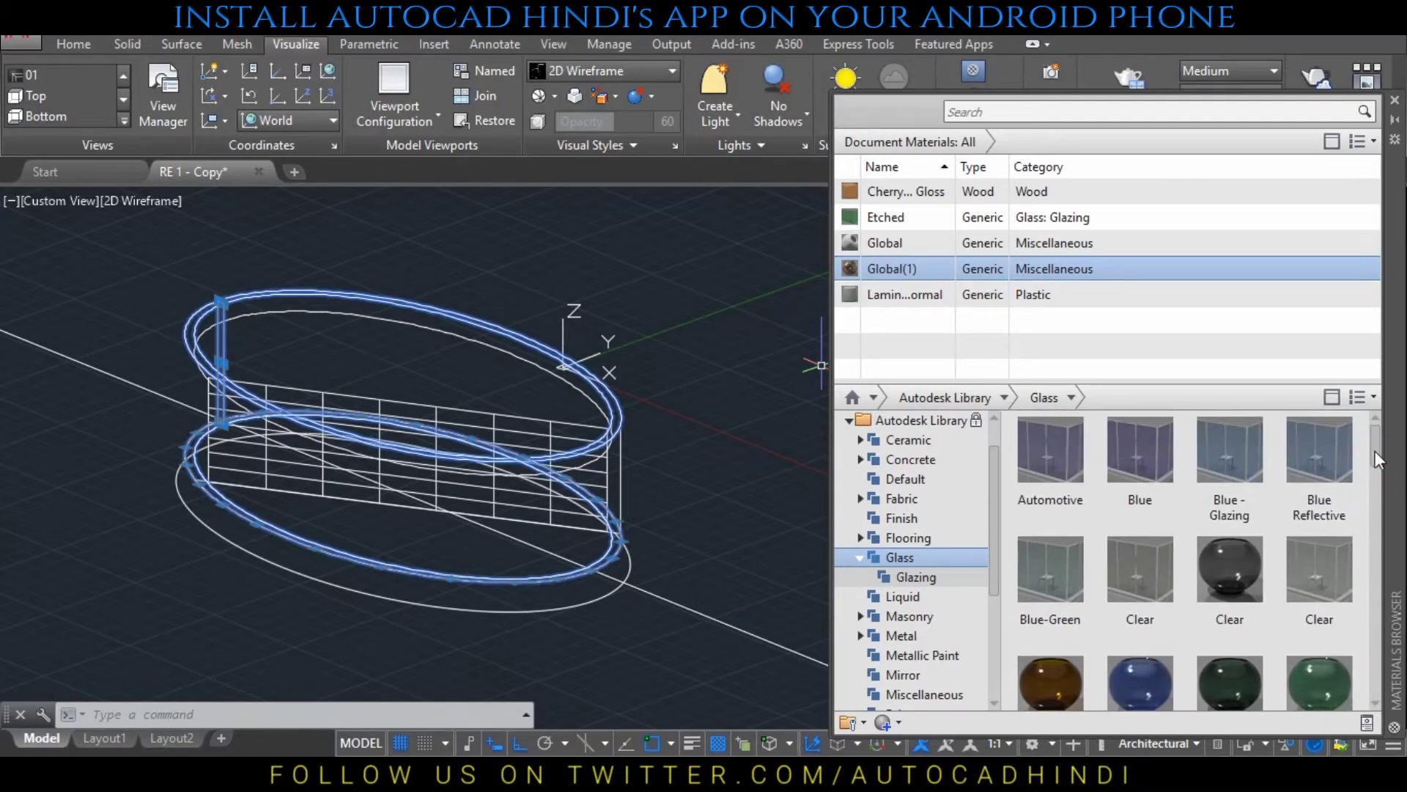
{"action": "right_click", "coordinate": [1330, 563]}
{"action": "left_click", "coordinate": [1329, 578]}
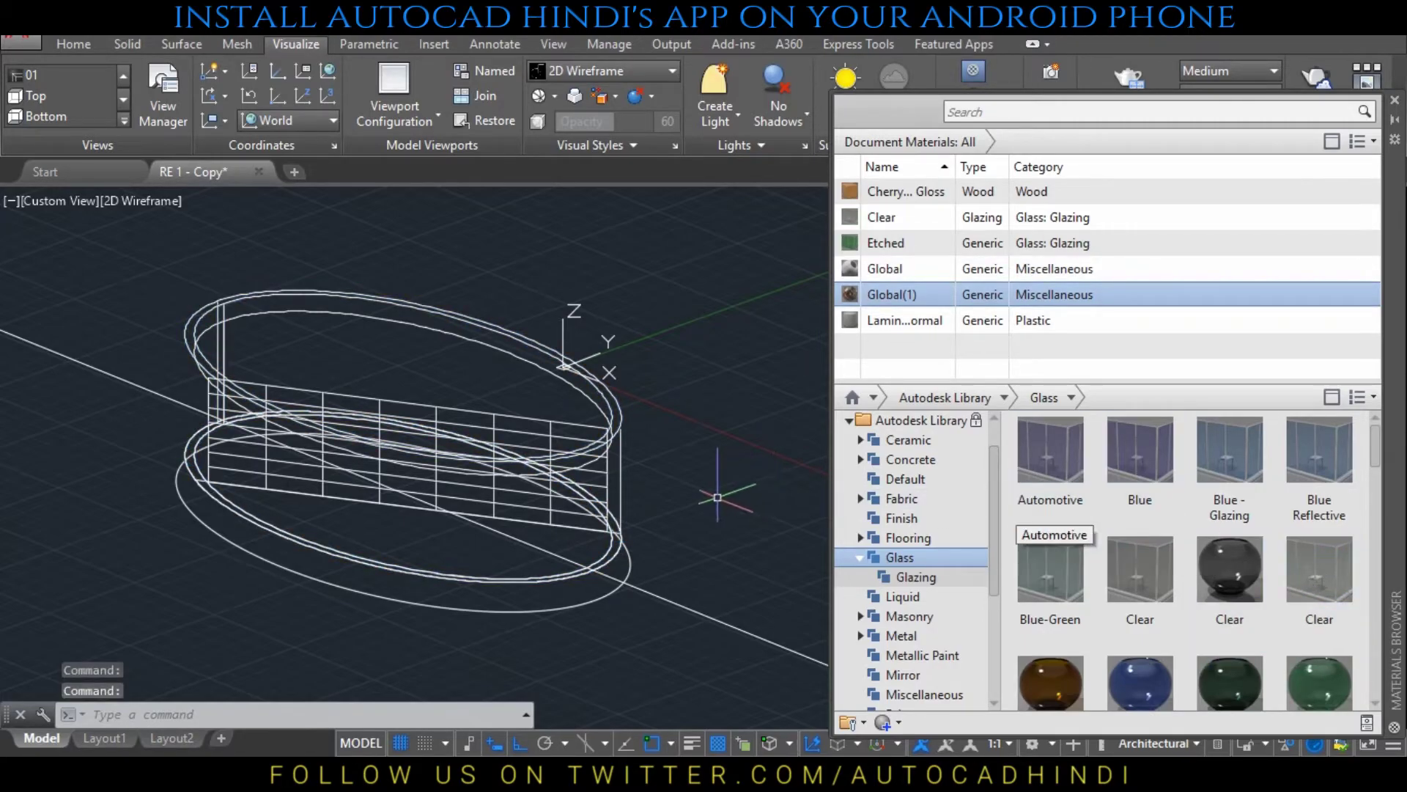
{"action": "key", "text": "Escape"}
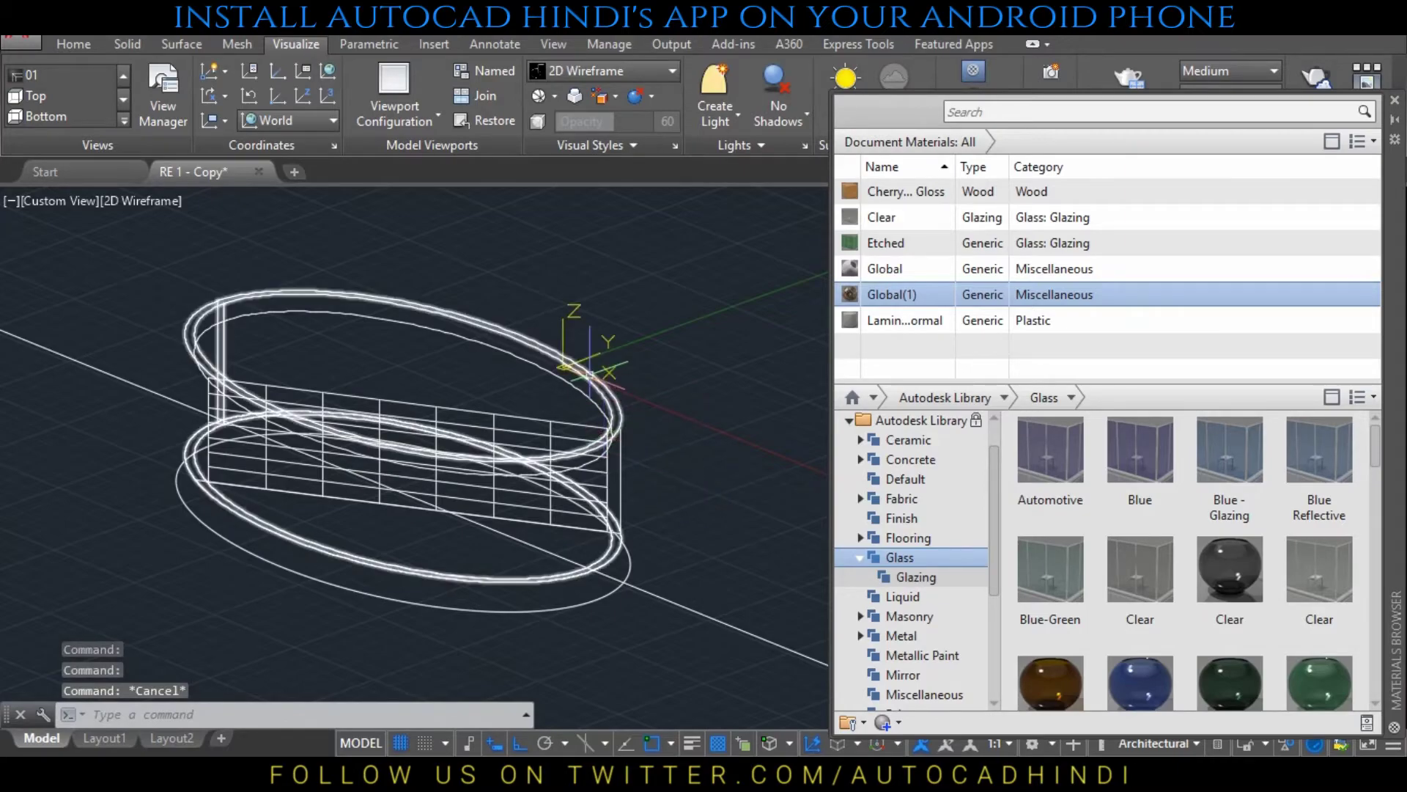
Assign the Water Bubbles liquid material to the inner oval rings
{"action": "left_click", "coordinate": [589, 395]}
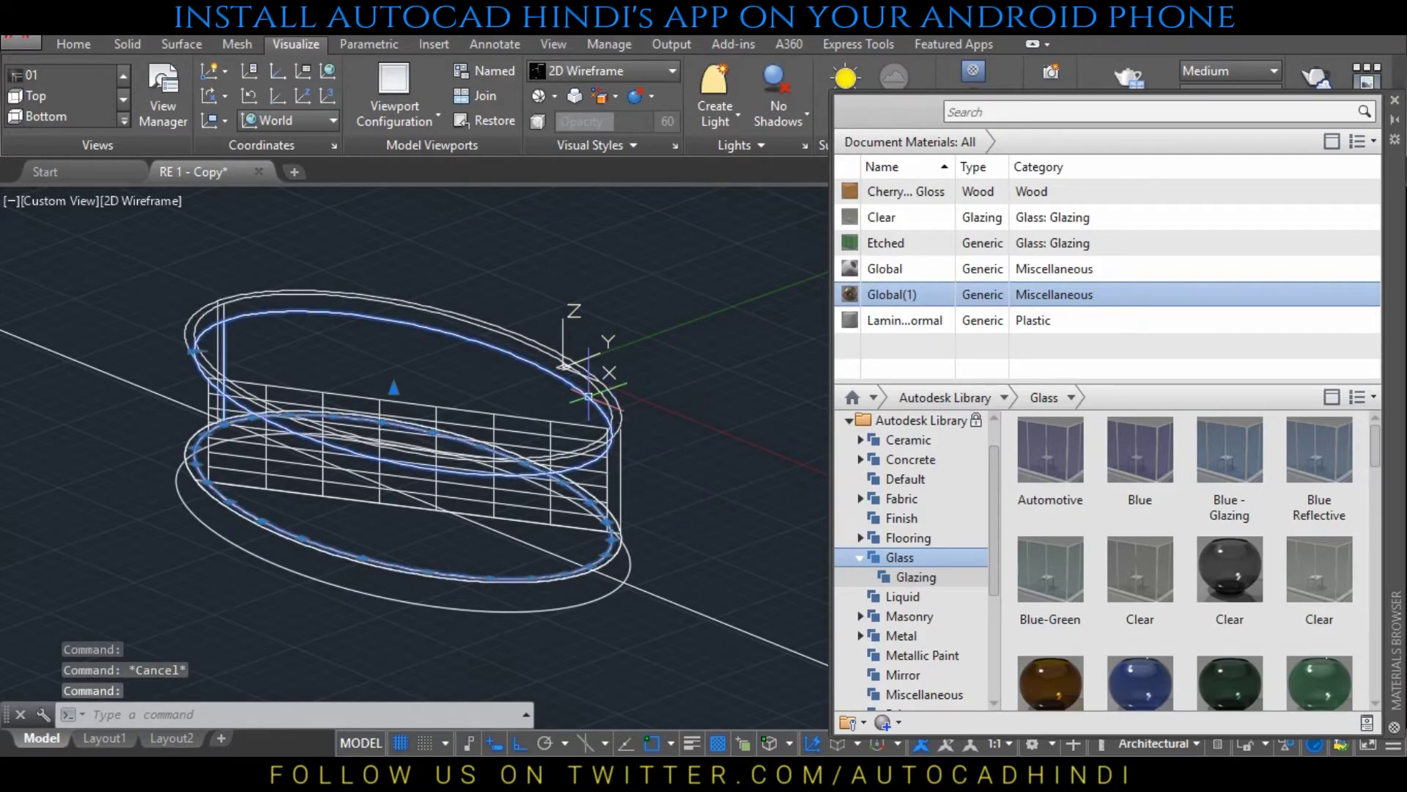
{"action": "left_click", "coordinate": [950, 597]}
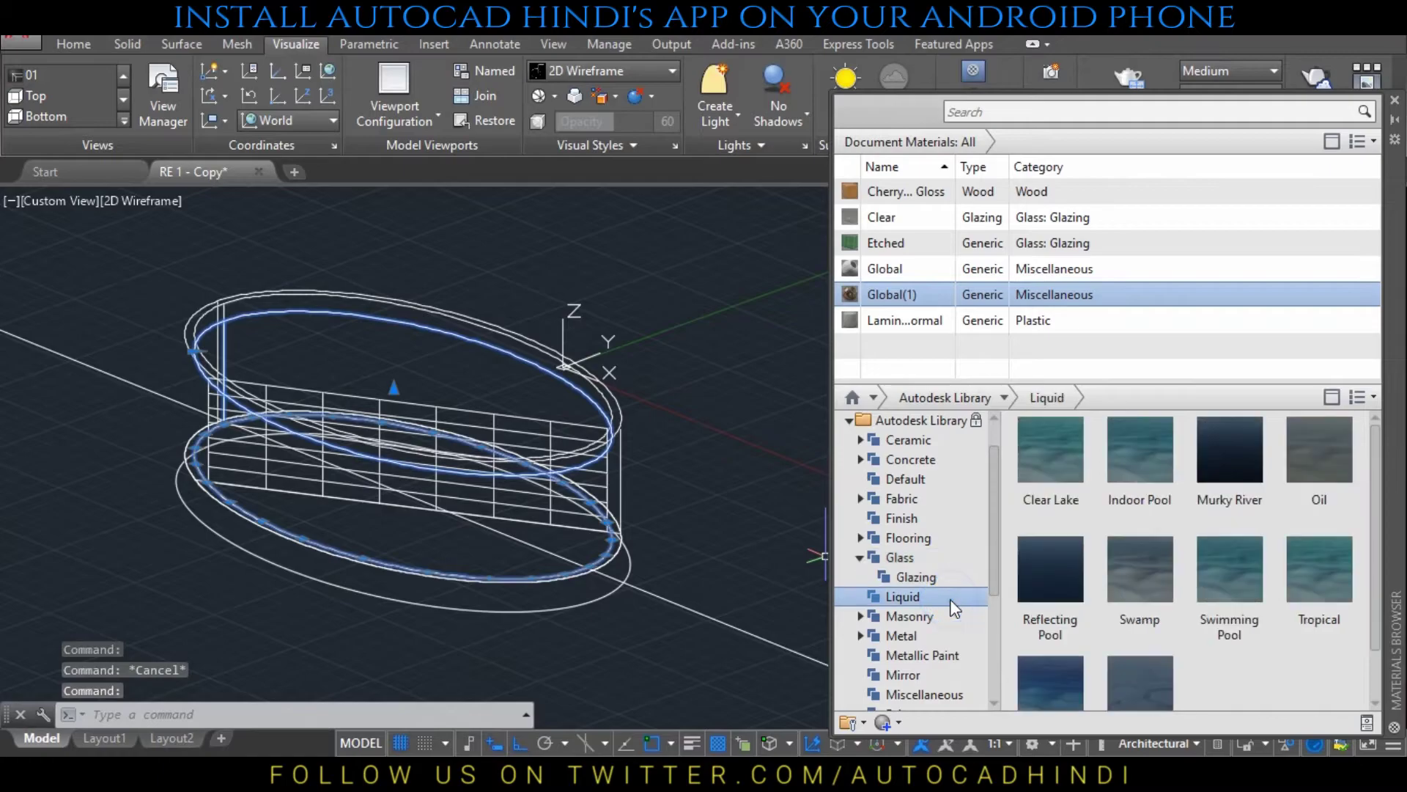
{"action": "scroll", "coordinate": [1114, 641], "scroll_direction": "down", "scroll_amount": 1}
{"action": "right_click", "coordinate": [1120, 629]}
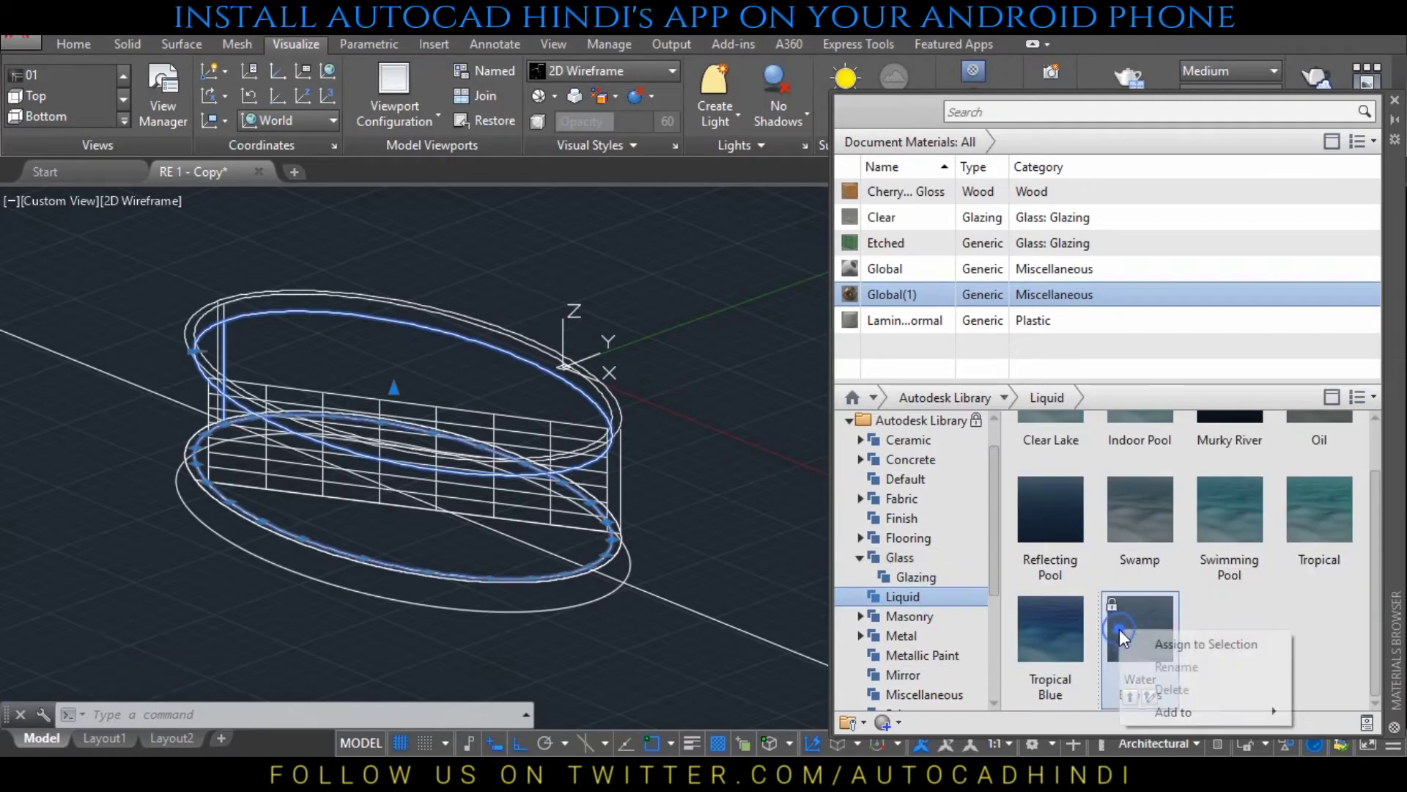
{"action": "left_click", "coordinate": [1152, 639]}
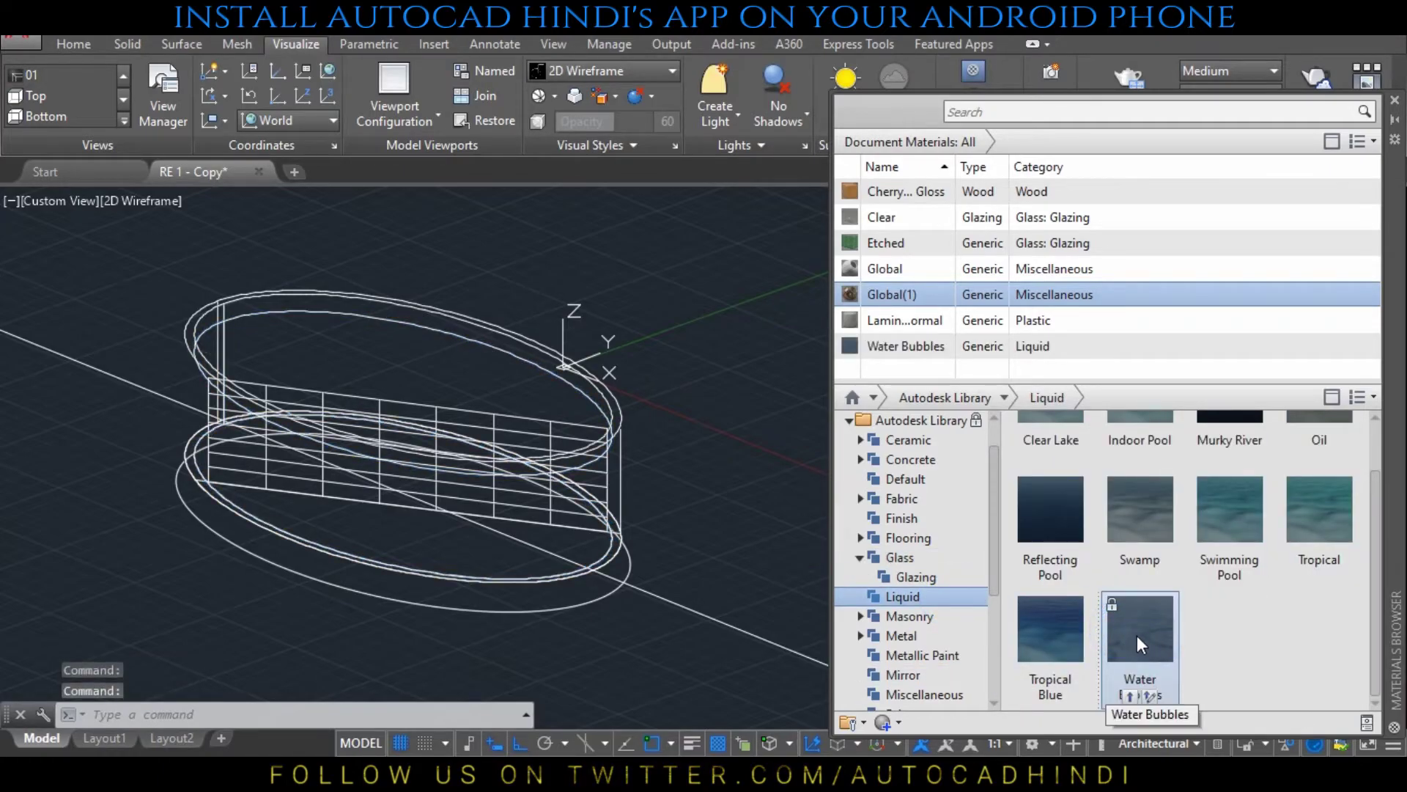
{"action": "key", "text": "Escape"}
{"action": "key", "text": "Escape"}
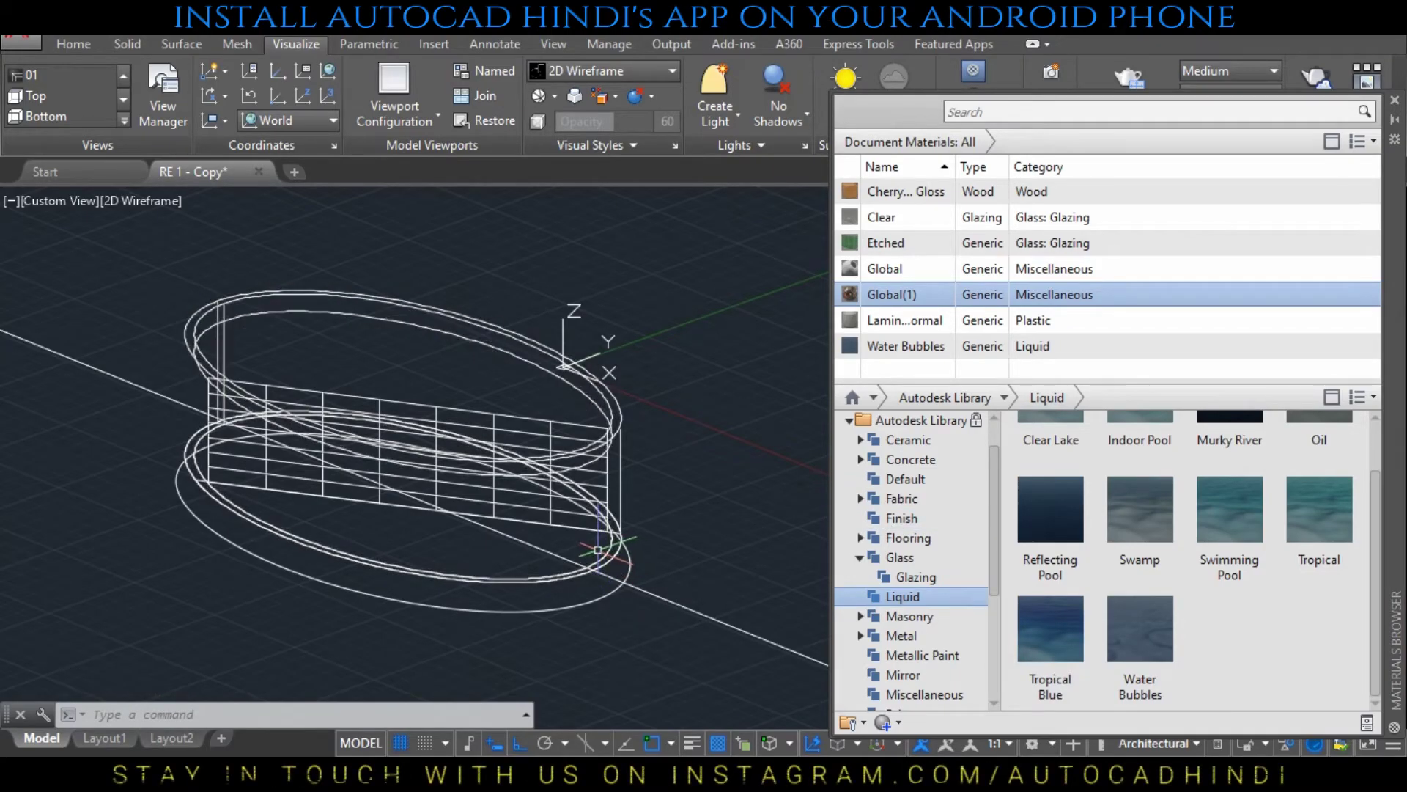
Hide the rings and grid mesh with Isolate > Hide Objects
{"action": "left_click", "coordinate": [623, 409]}
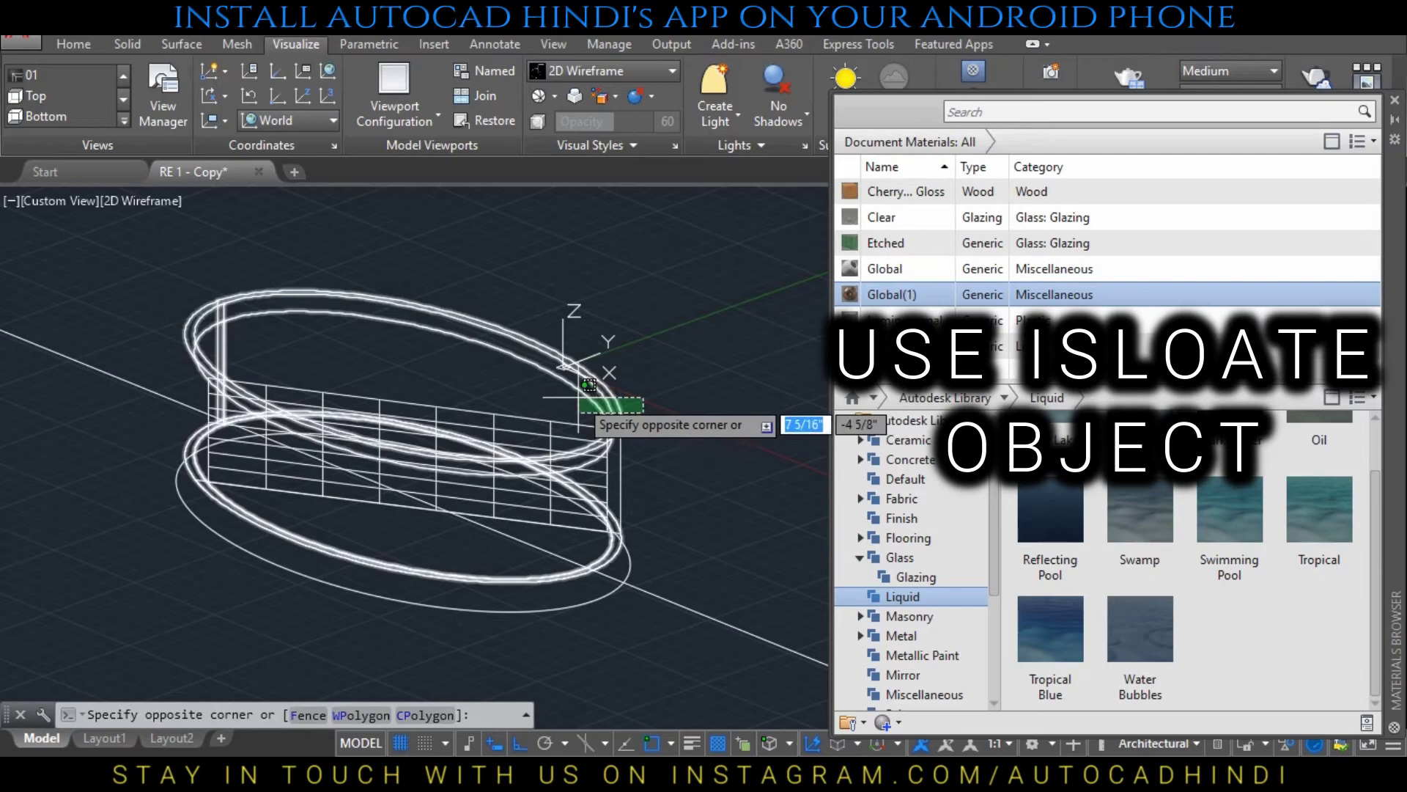
{"action": "left_click", "coordinate": [206, 531]}
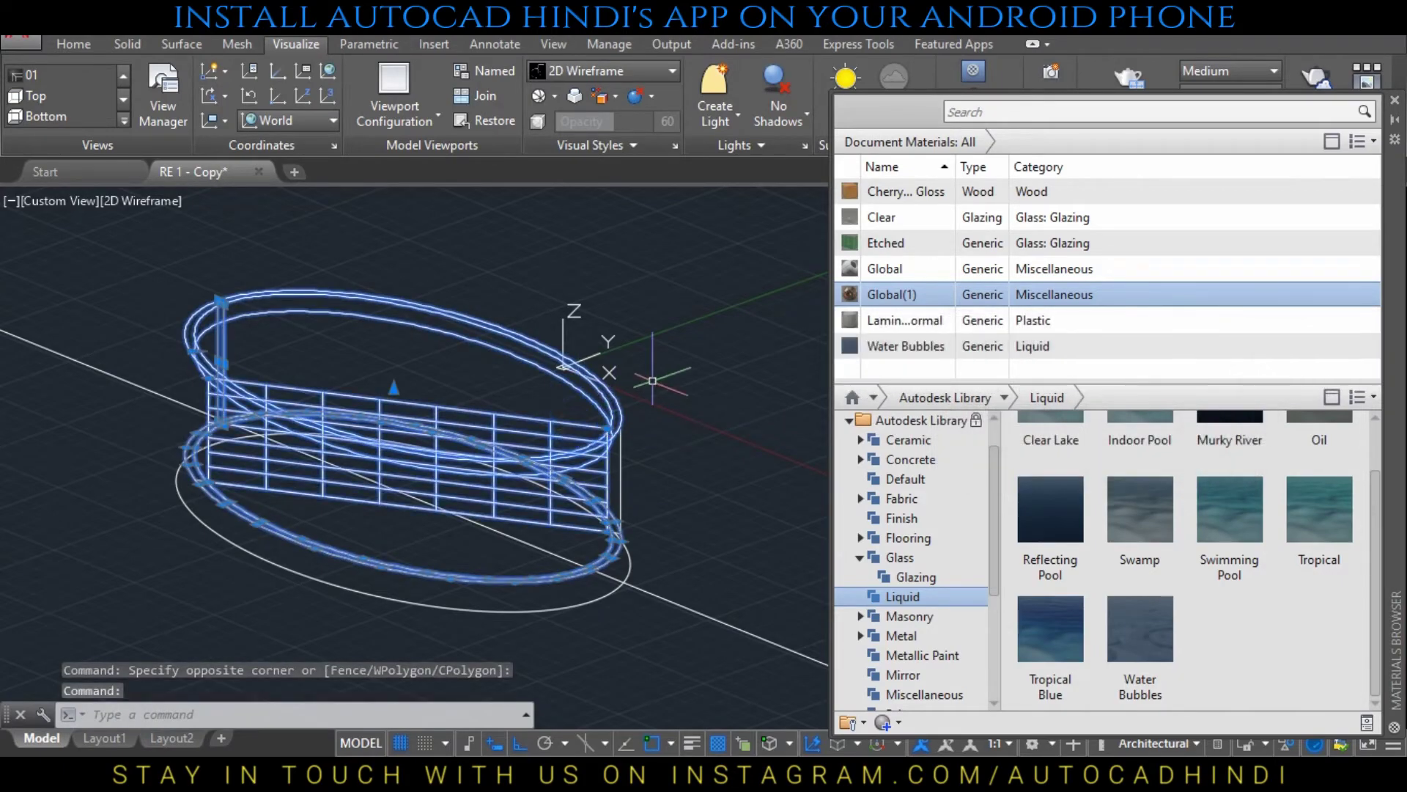
{"action": "right_click", "coordinate": [653, 287]}
{"action": "left_click", "coordinate": [961, 406]}
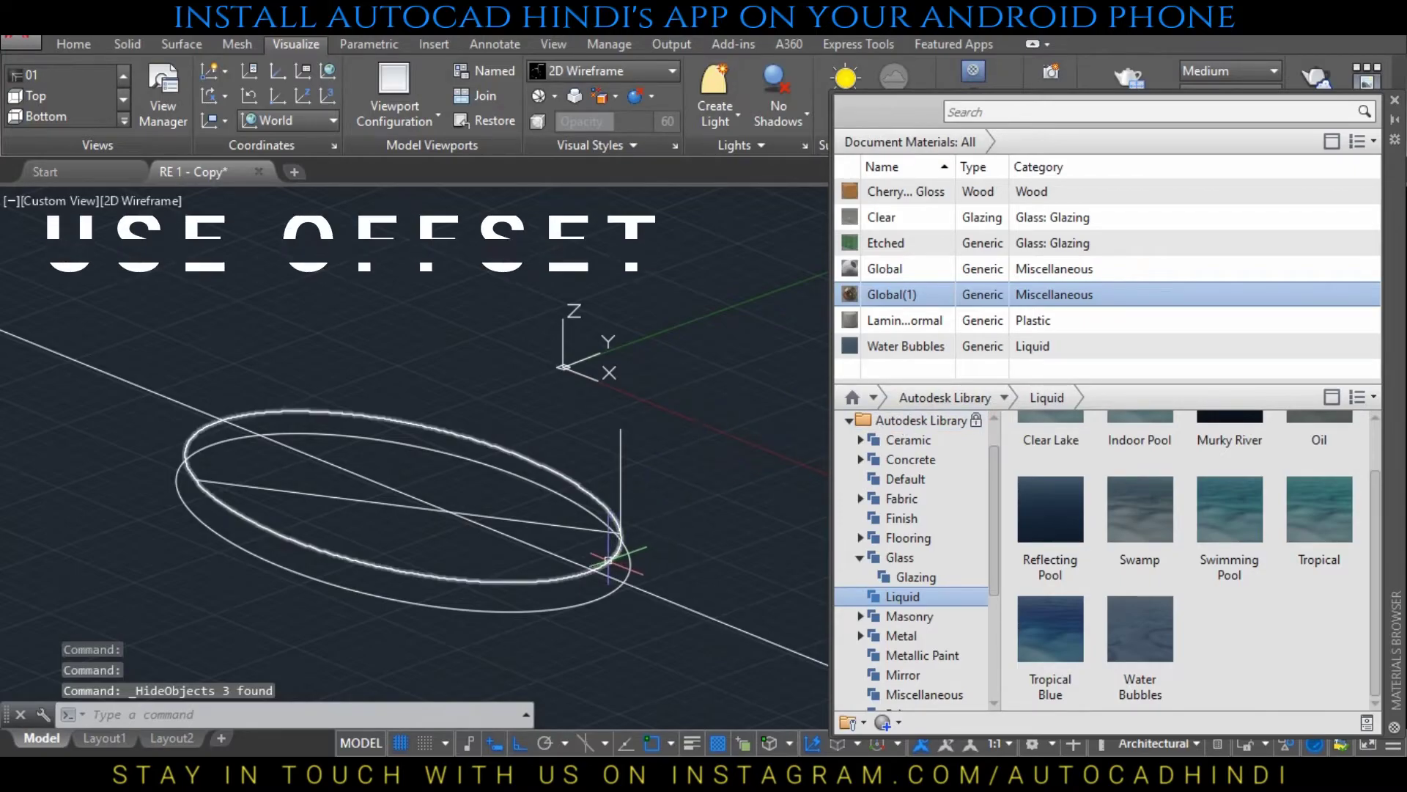
{"action": "type", "text": "o"}
Offset the base ellipse 1 inch to its inner side
{"action": "key", "text": "Return"}
{"action": "left_click", "coordinate": [667, 517]}
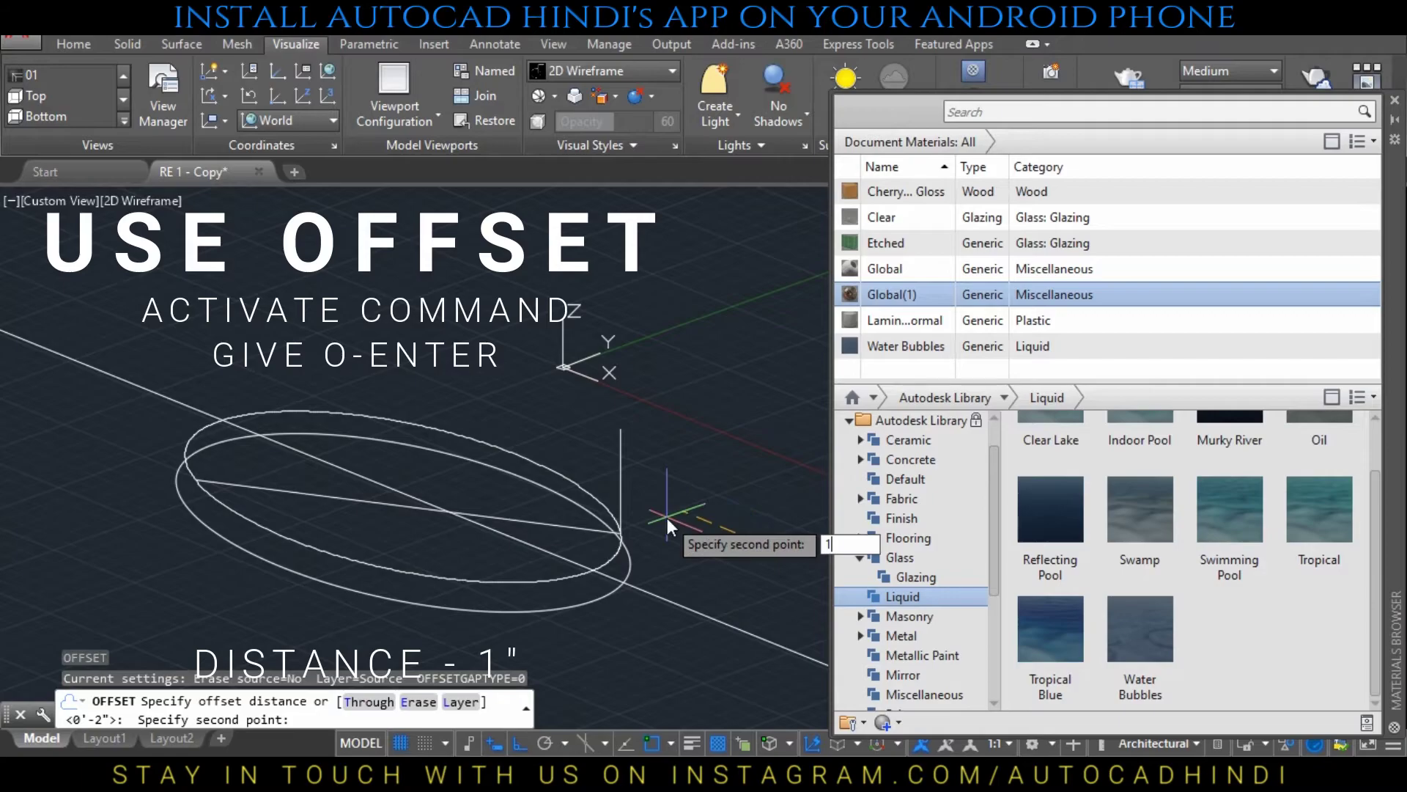
{"action": "type", "text": "1"}
{"action": "key", "text": "Return"}
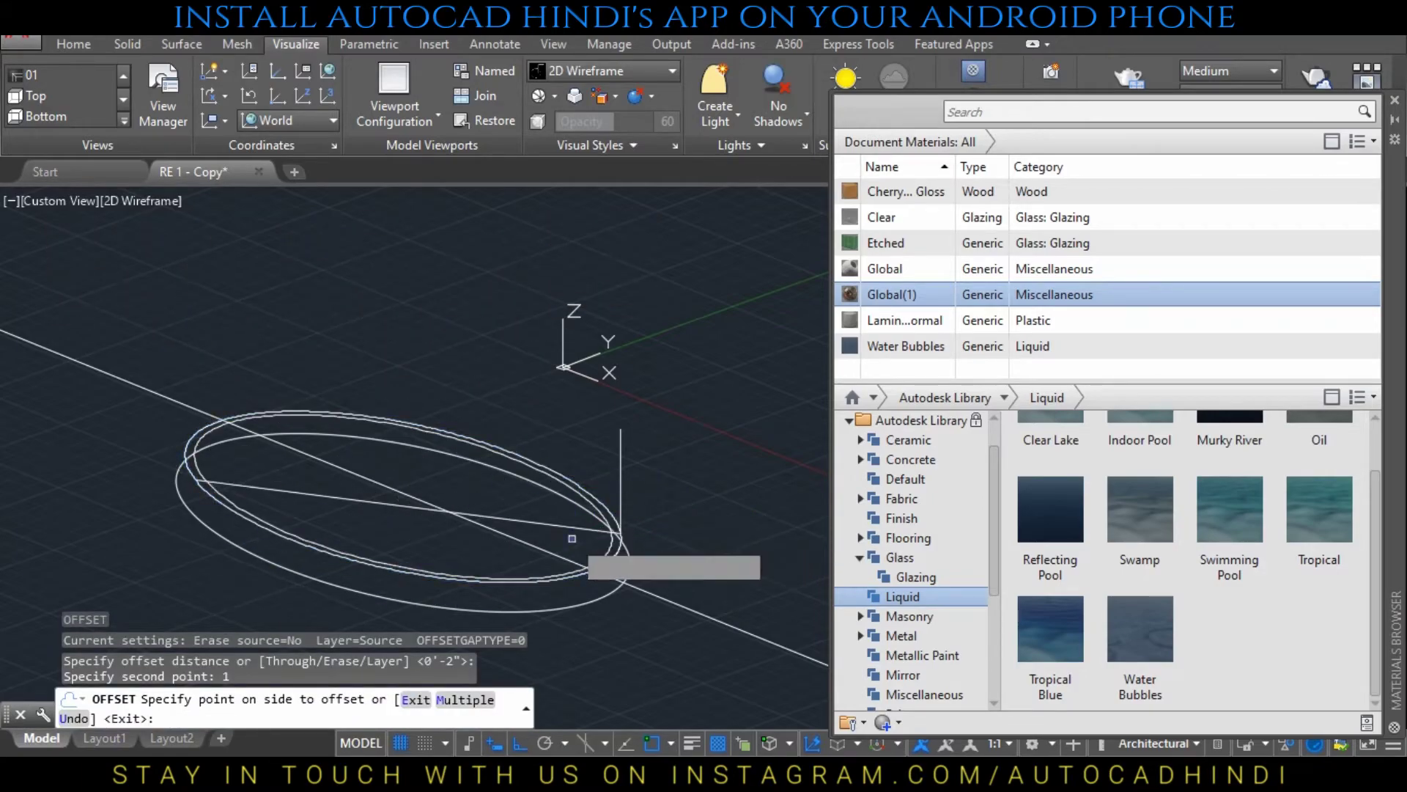
{"action": "left_click", "coordinate": [629, 566]}
{"action": "key", "text": "Escape"}
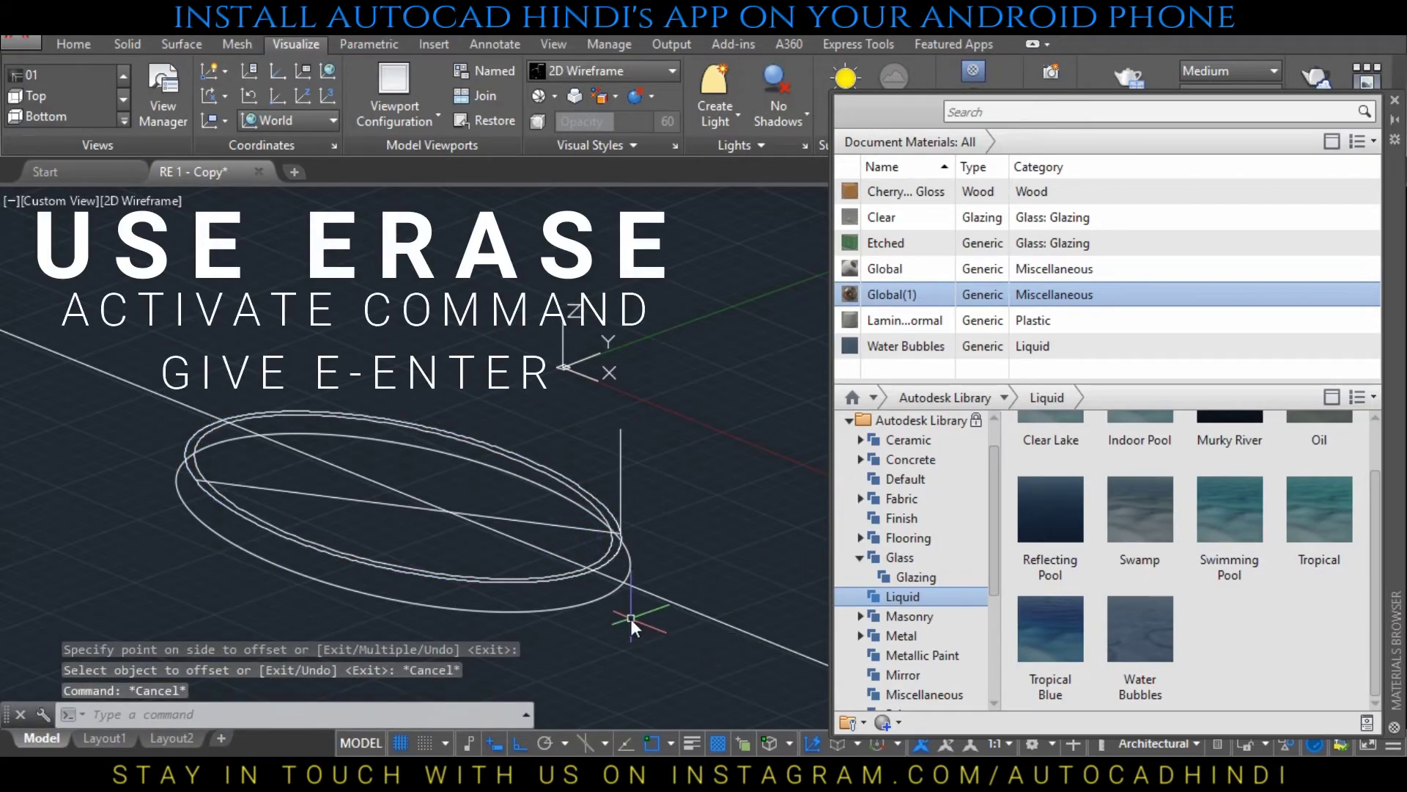
Erase two unwanted objects around the ellipse
{"action": "type", "text": "e"}
{"action": "key", "text": "Return"}
{"action": "left_click", "coordinate": [616, 562]}
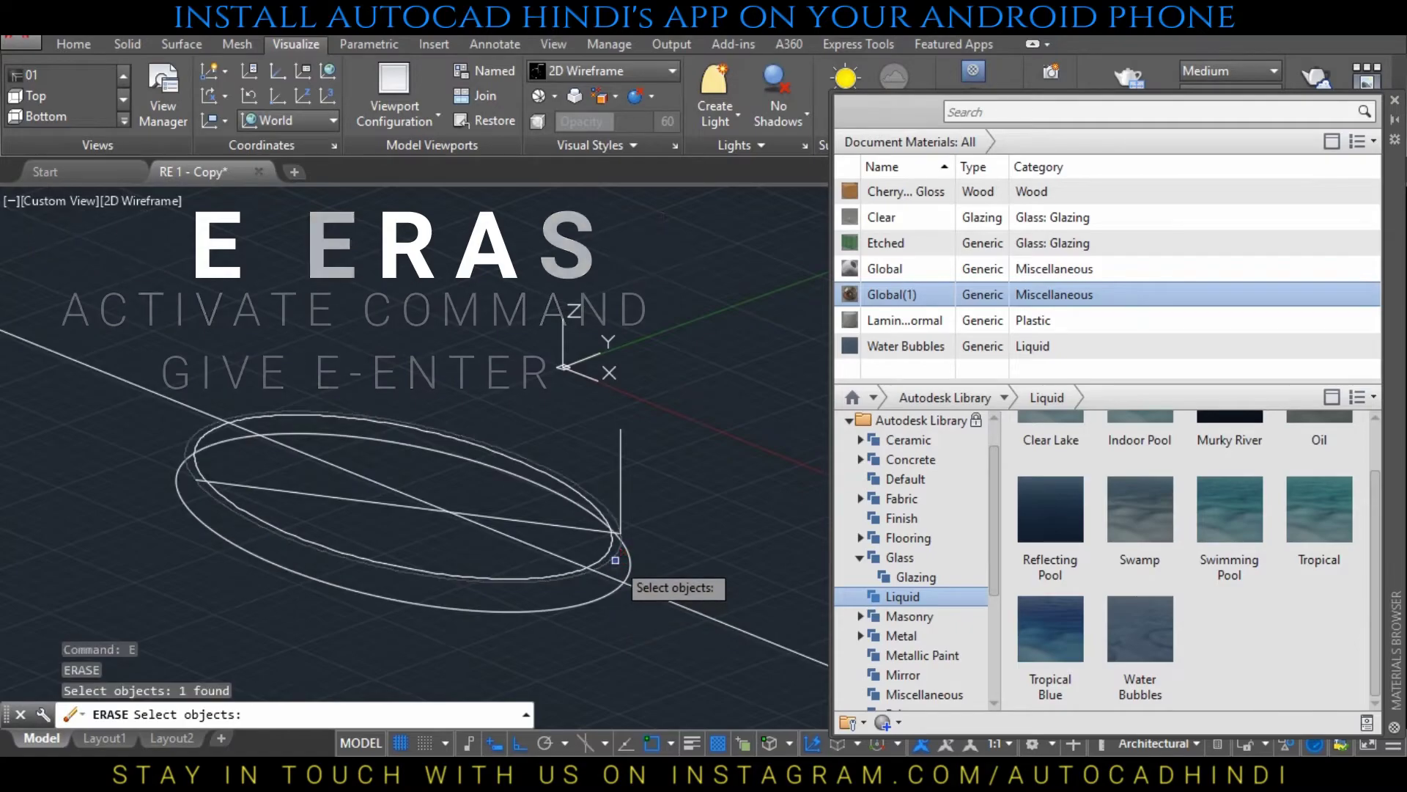
{"action": "key", "text": "Return"}
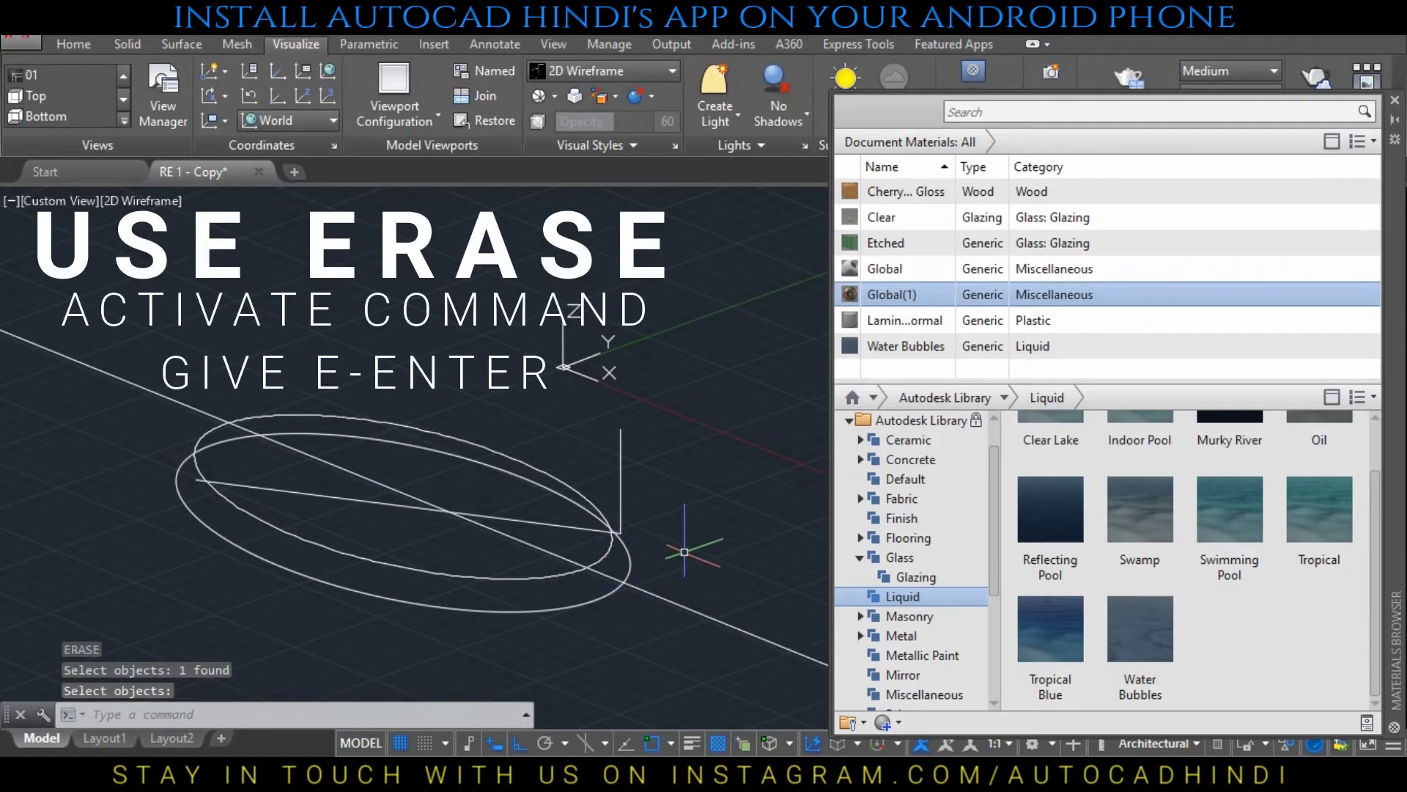
{"action": "type", "text": "e"}
{"action": "key", "text": "Return"}
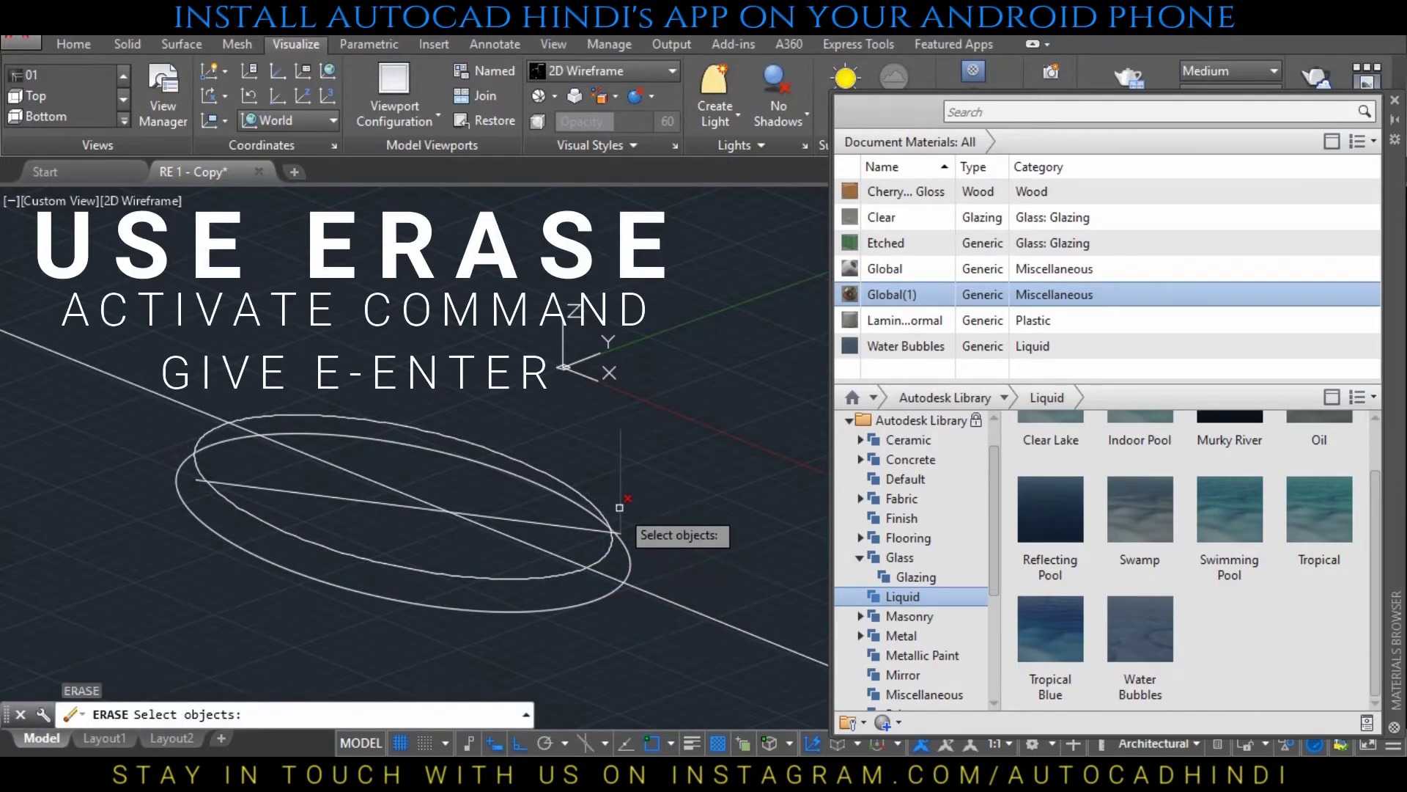
{"action": "left_click", "coordinate": [602, 514]}
{"action": "key", "text": "Return"}
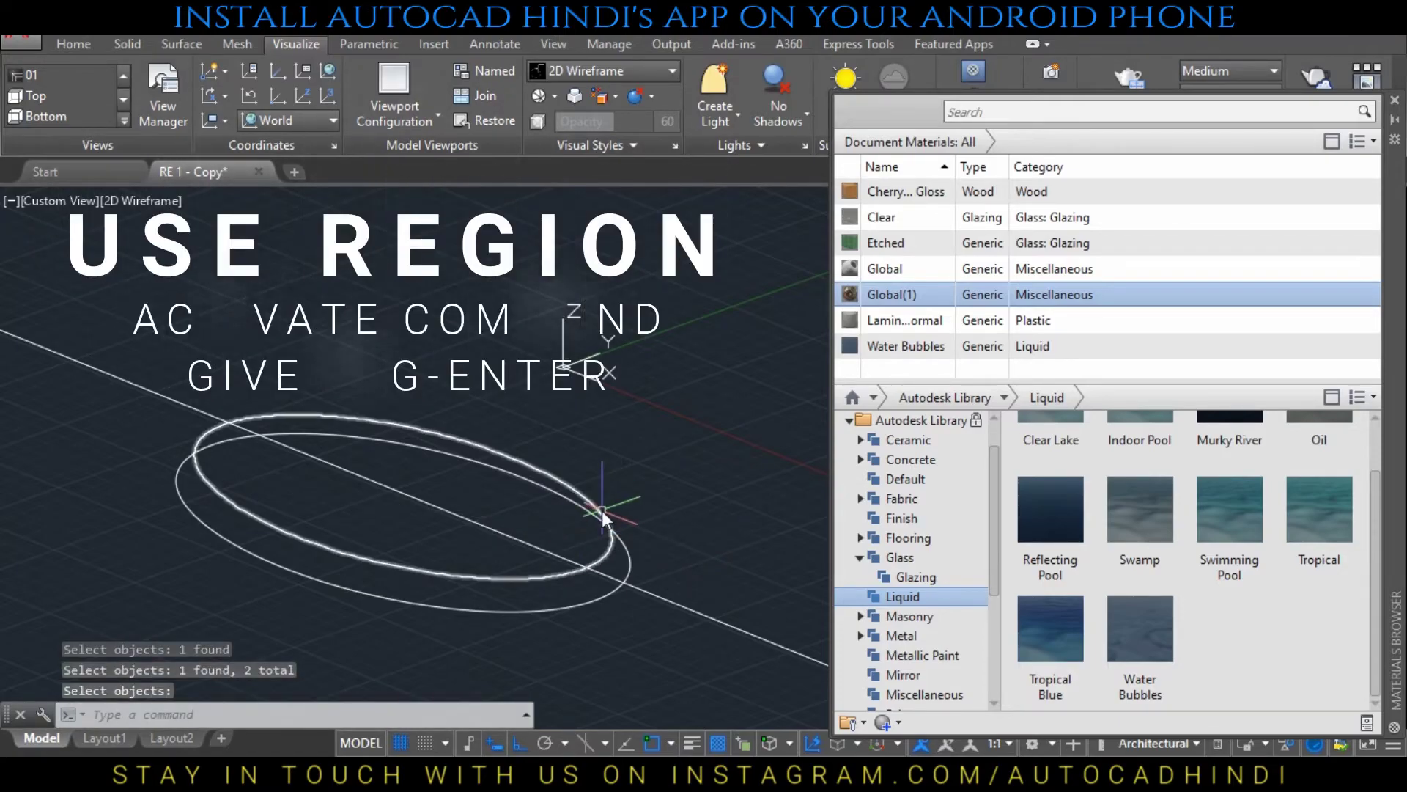
Convert the ellipse into a region with REGION
{"action": "type", "text": "reg"}
{"action": "key", "text": "Return"}
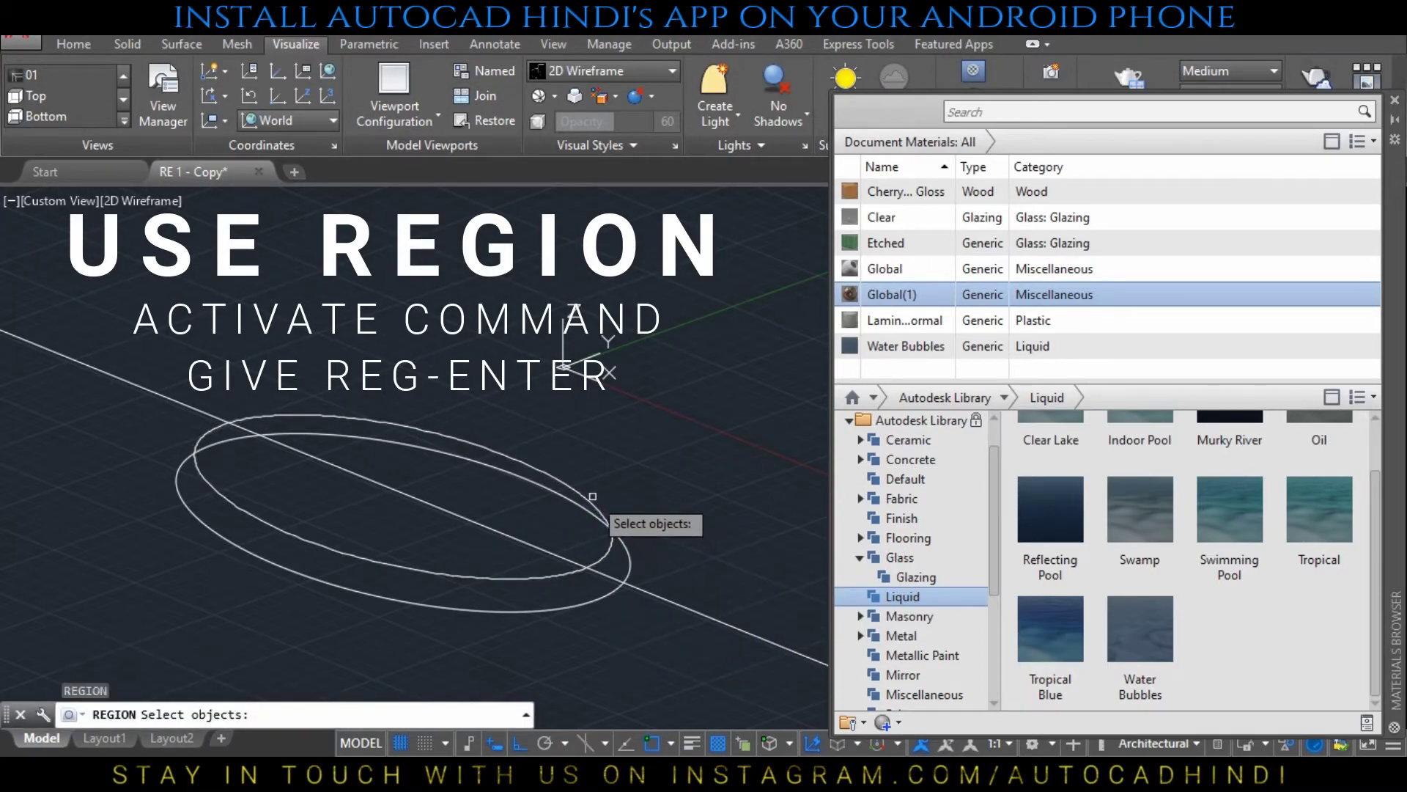
{"action": "left_click", "coordinate": [590, 497]}
{"action": "left_click", "coordinate": [579, 493]}
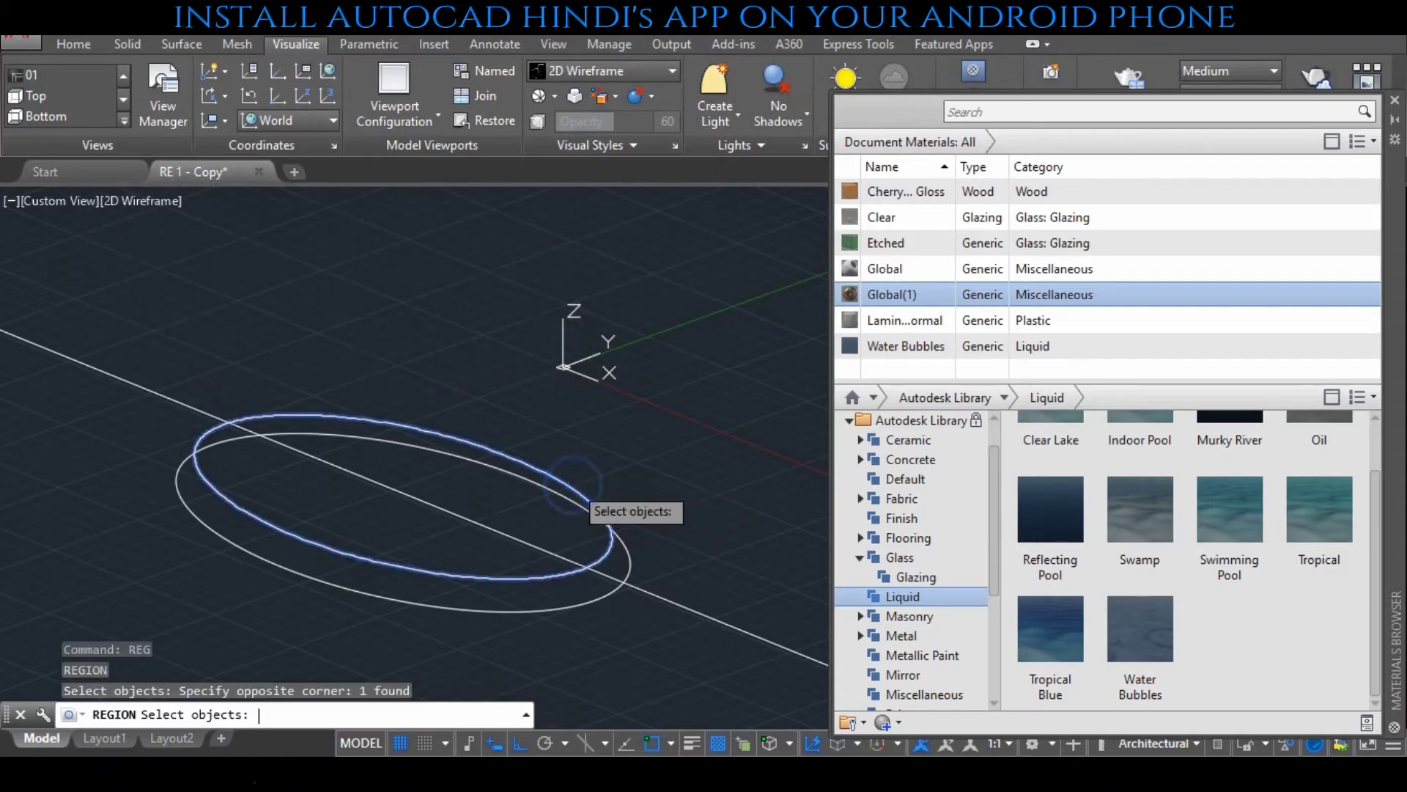
{"action": "key", "text": "Return"}
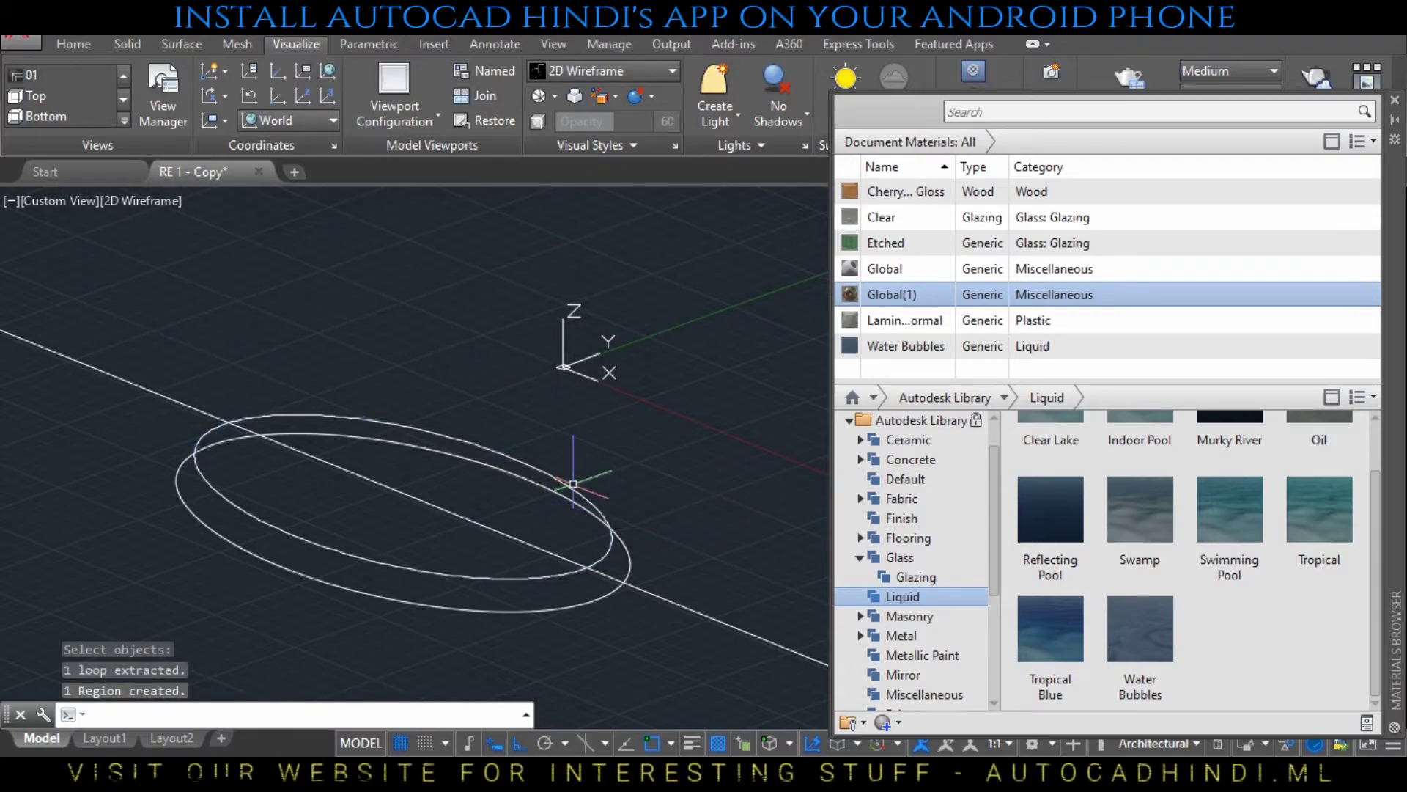
Duplicate the Global material as Global(2) and open it for editing
{"action": "key", "text": "Escape"}
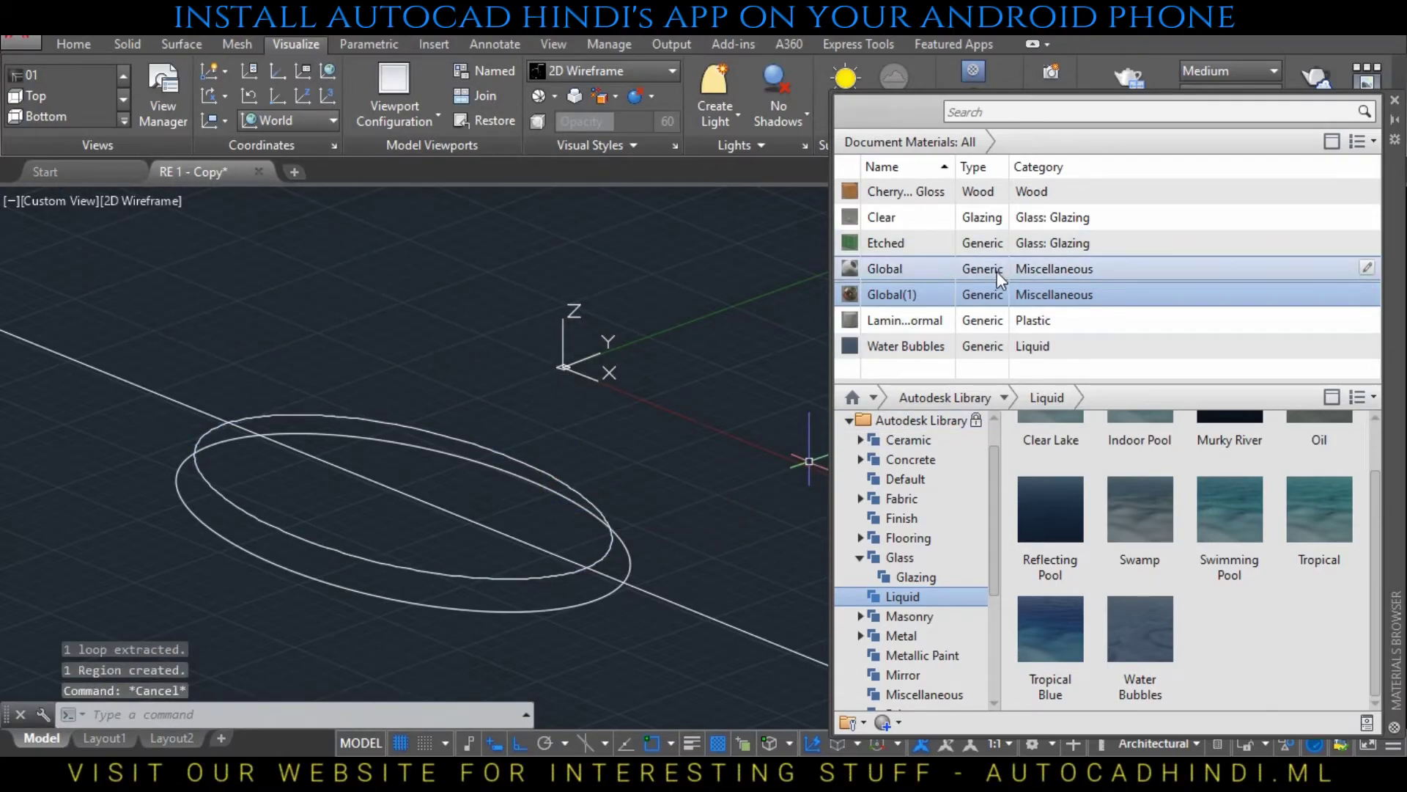
{"action": "left_click", "coordinate": [954, 271]}
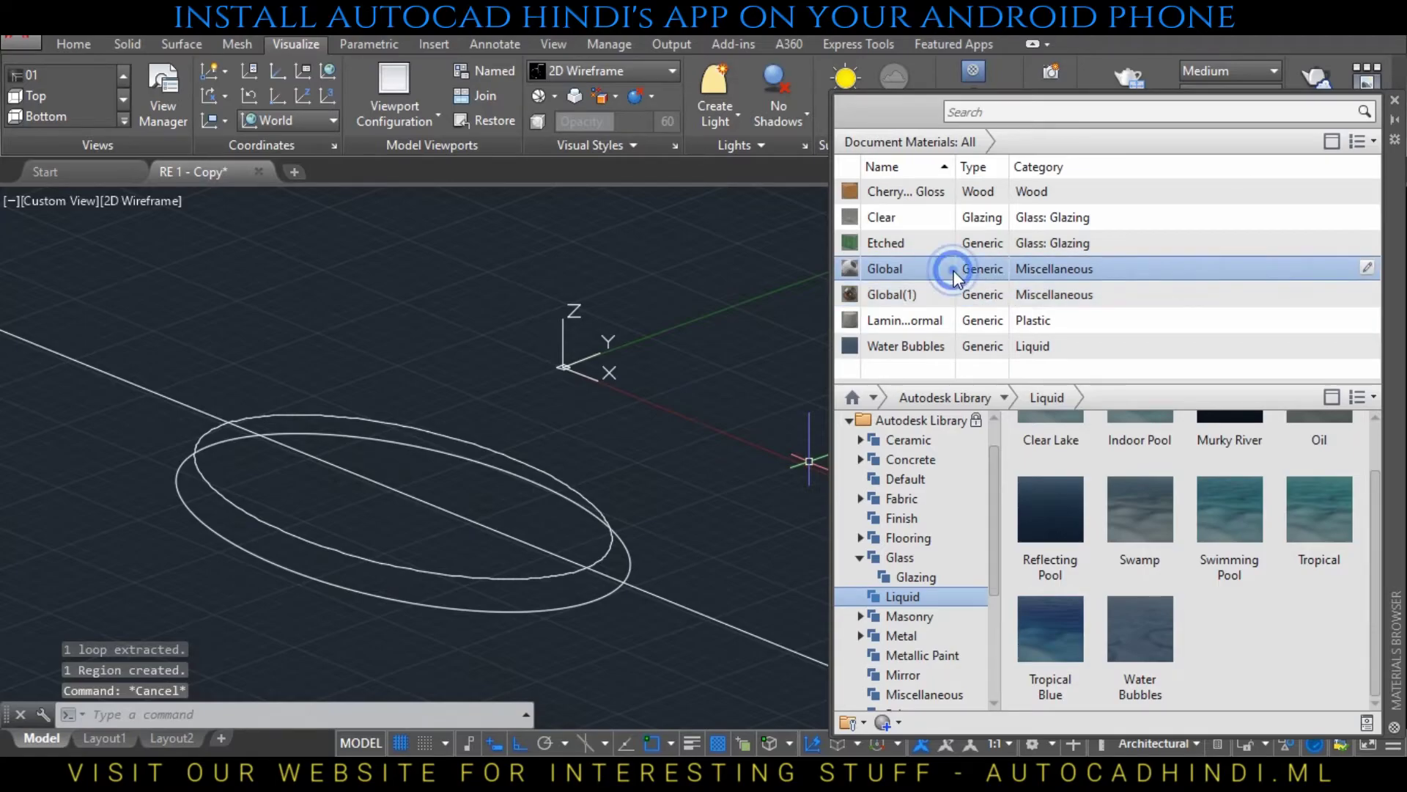
{"action": "right_click", "coordinate": [953, 271]}
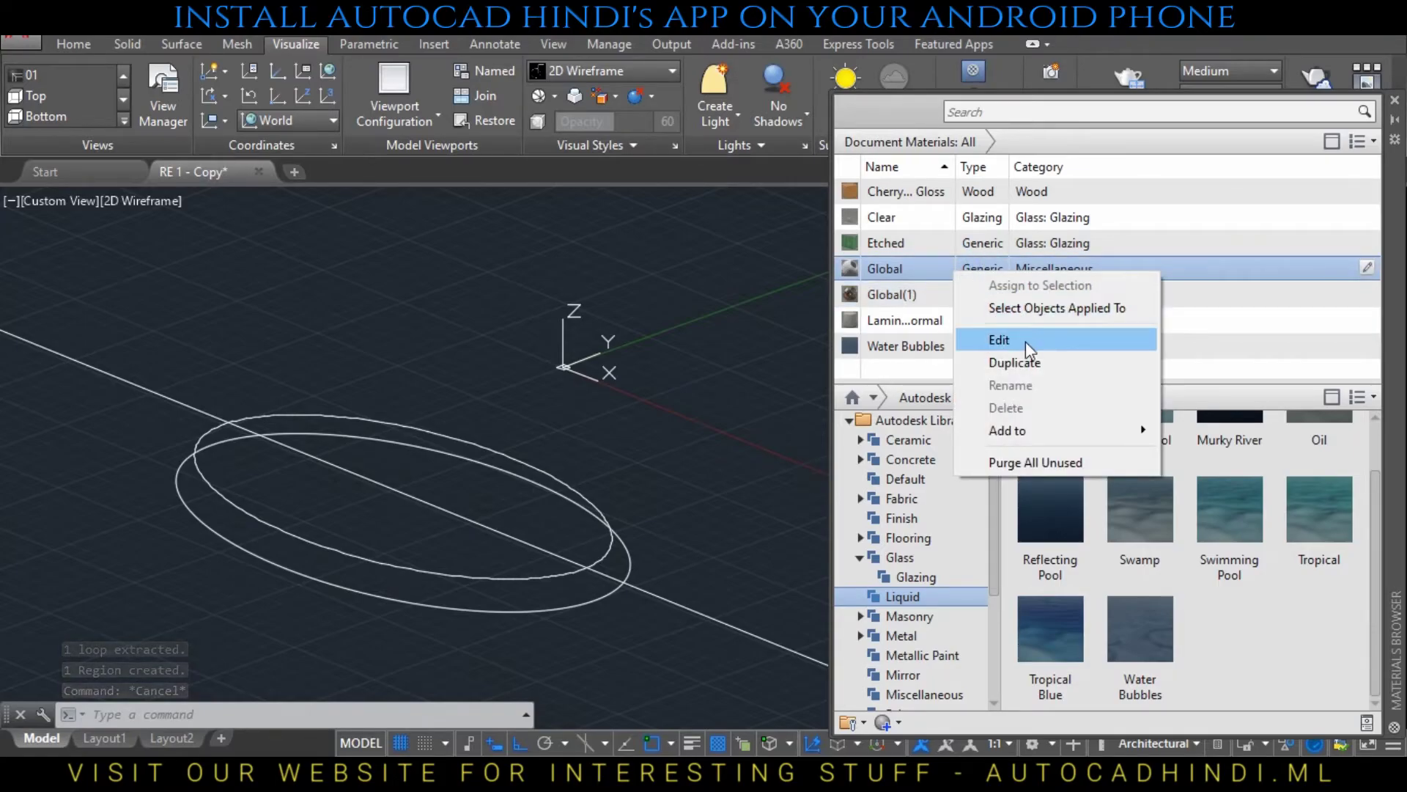
{"action": "left_click", "coordinate": [1016, 363]}
{"action": "left_click", "coordinate": [1106, 320]}
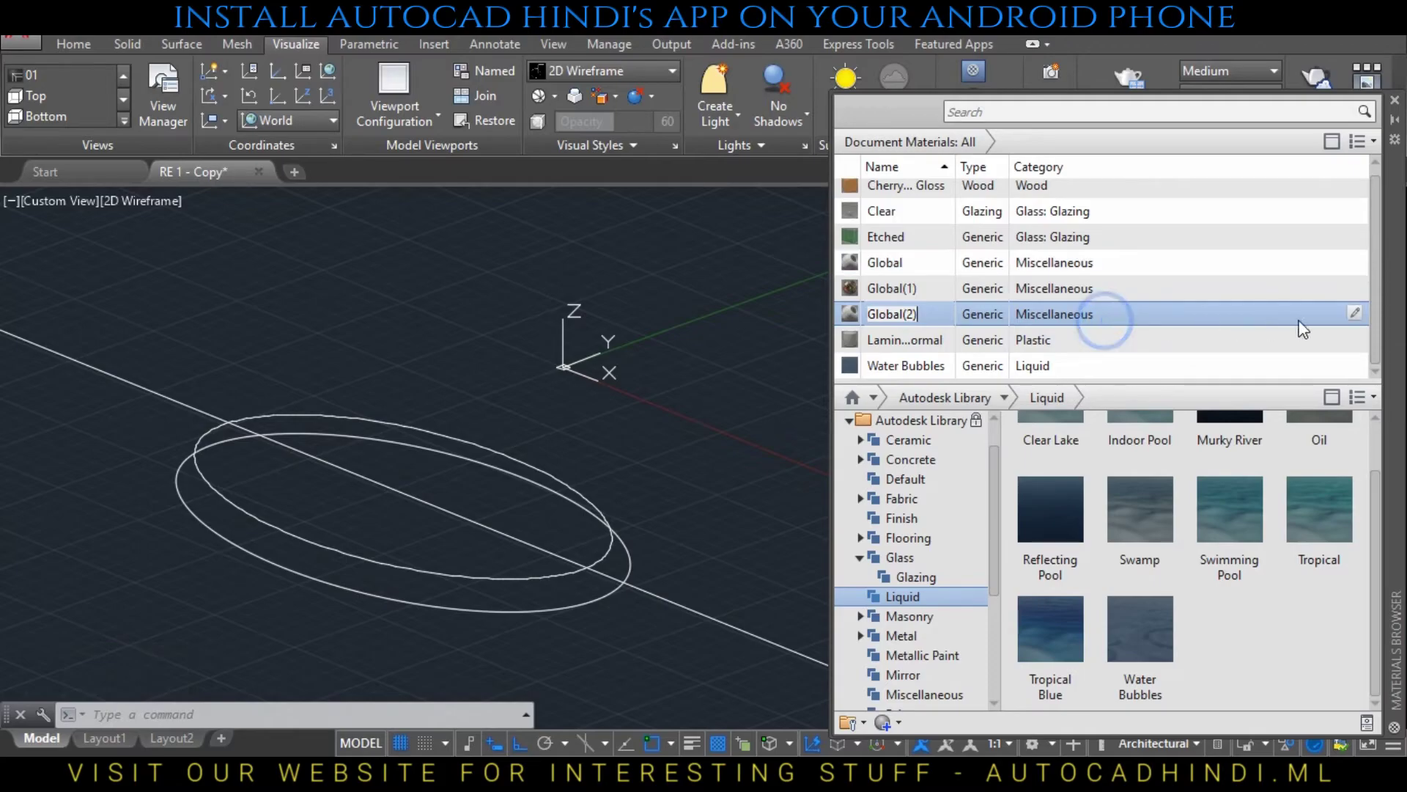
{"action": "left_click", "coordinate": [1354, 314]}
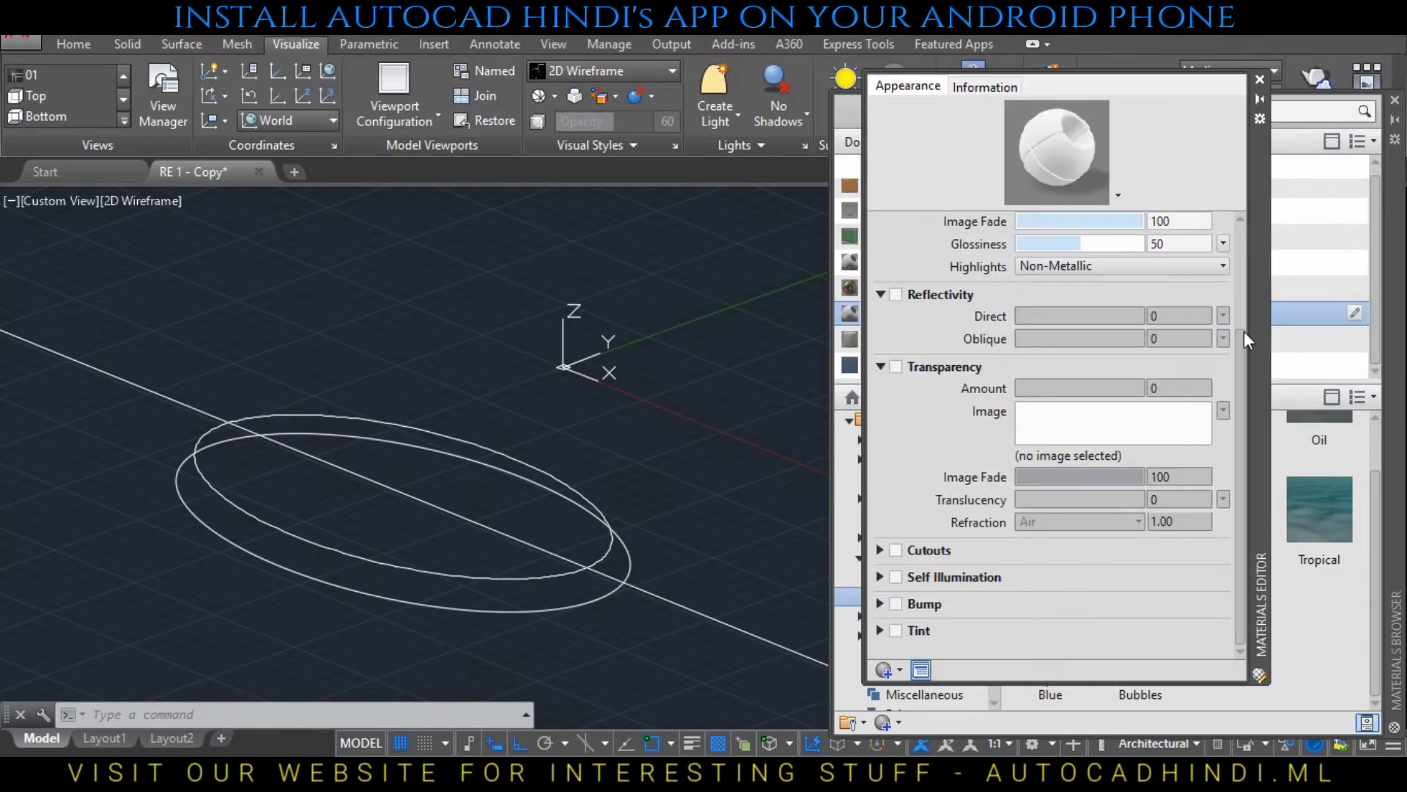
{"action": "left_click_drag", "start_coordinate": [1243, 332], "coordinate": [1208, 243]}
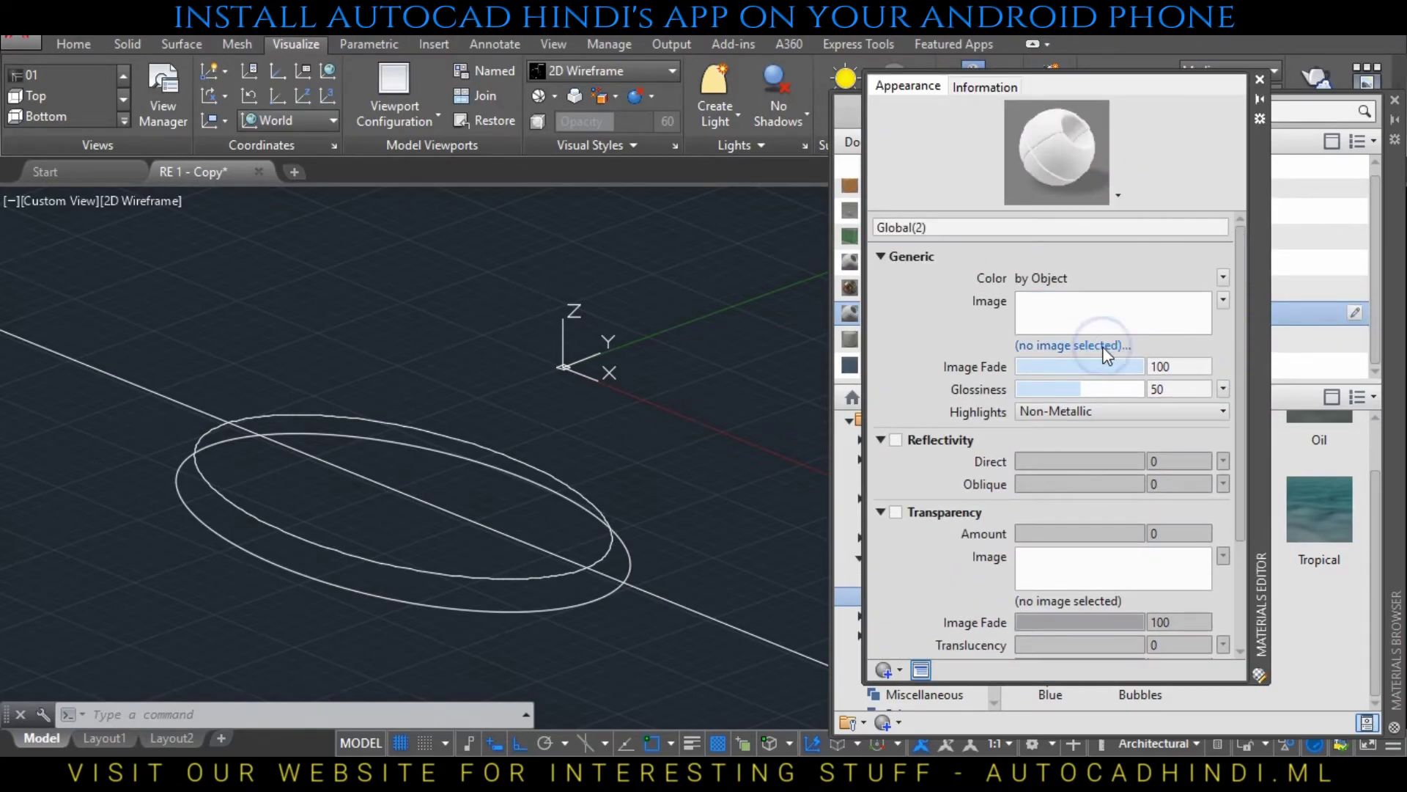
Give Global(2) the green_water_plants_199347.jpg image and glossiness 100
{"action": "left_click", "coordinate": [1073, 344]}
{"action": "double_click", "coordinate": [953, 261]}
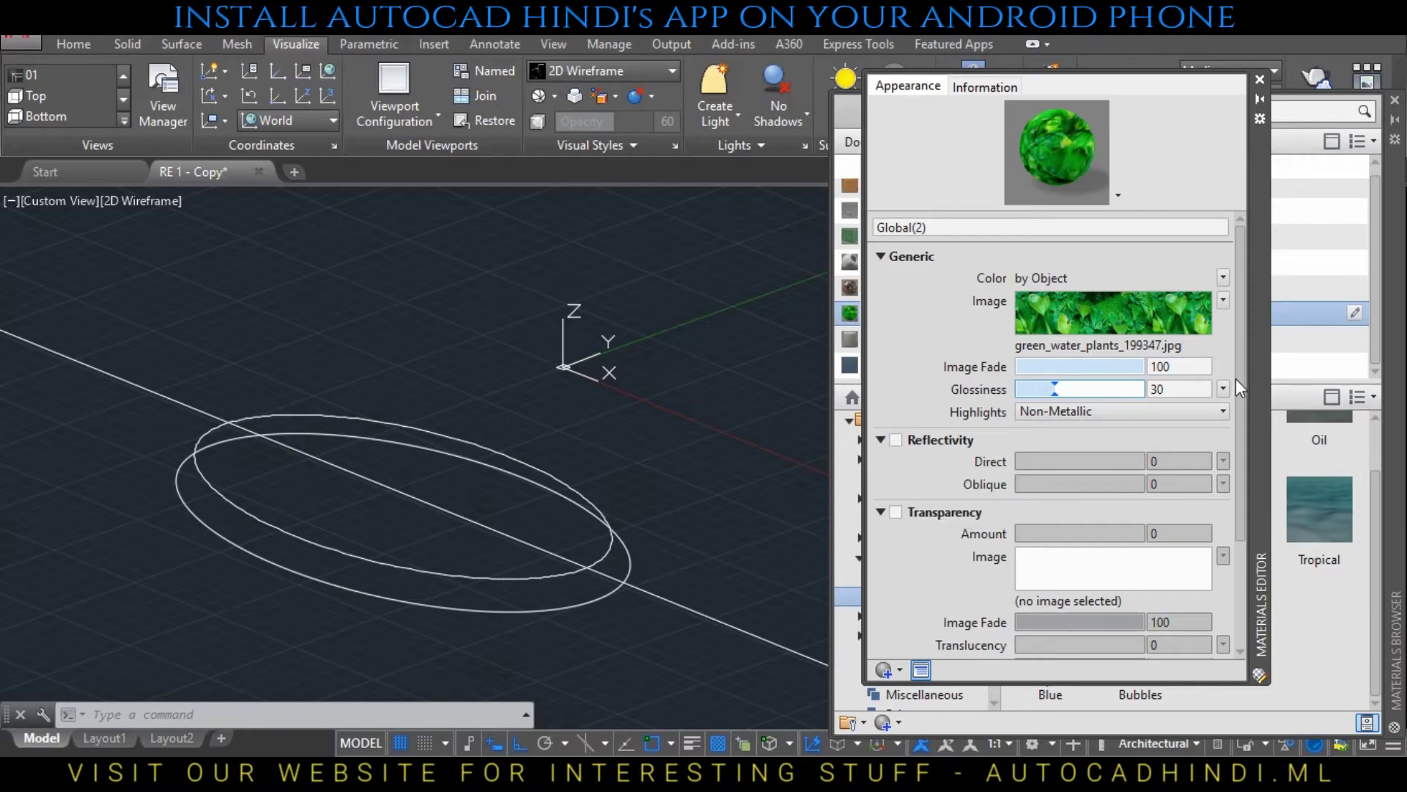
{"action": "left_click_drag", "start_coordinate": [1236, 378], "coordinate": [1238, 402]}
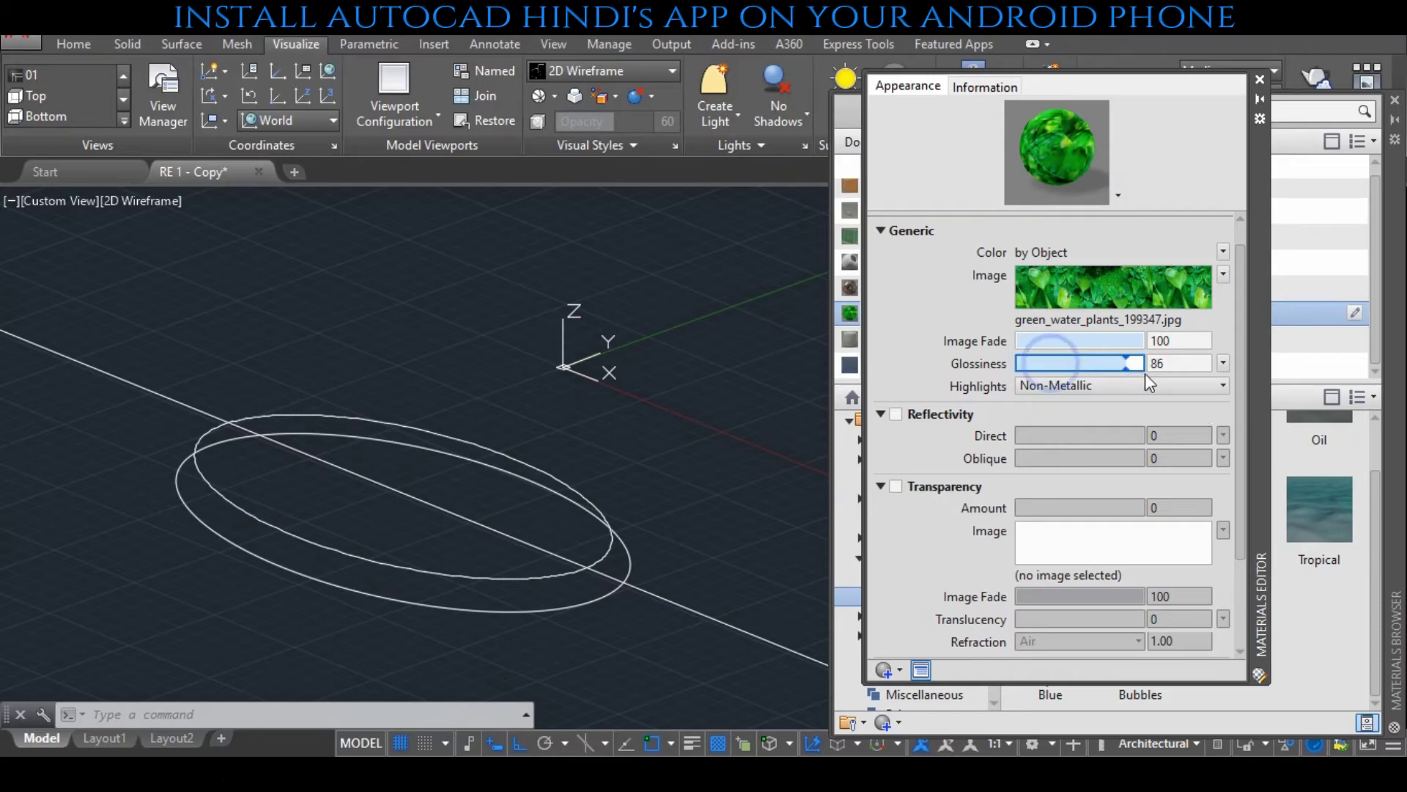
{"action": "left_click_drag", "start_coordinate": [1238, 489], "coordinate": [1231, 442]}
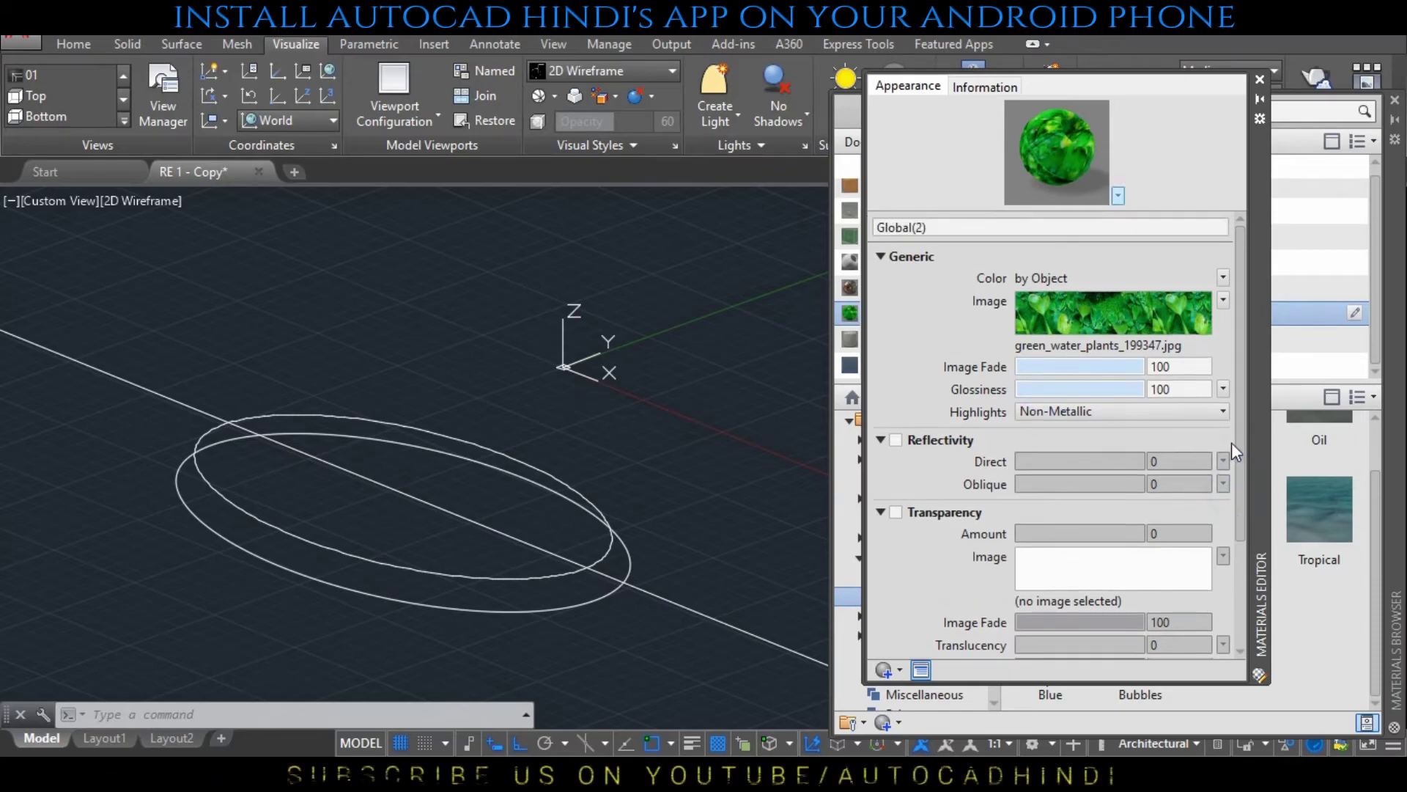
{"action": "left_click", "coordinate": [1260, 79]}
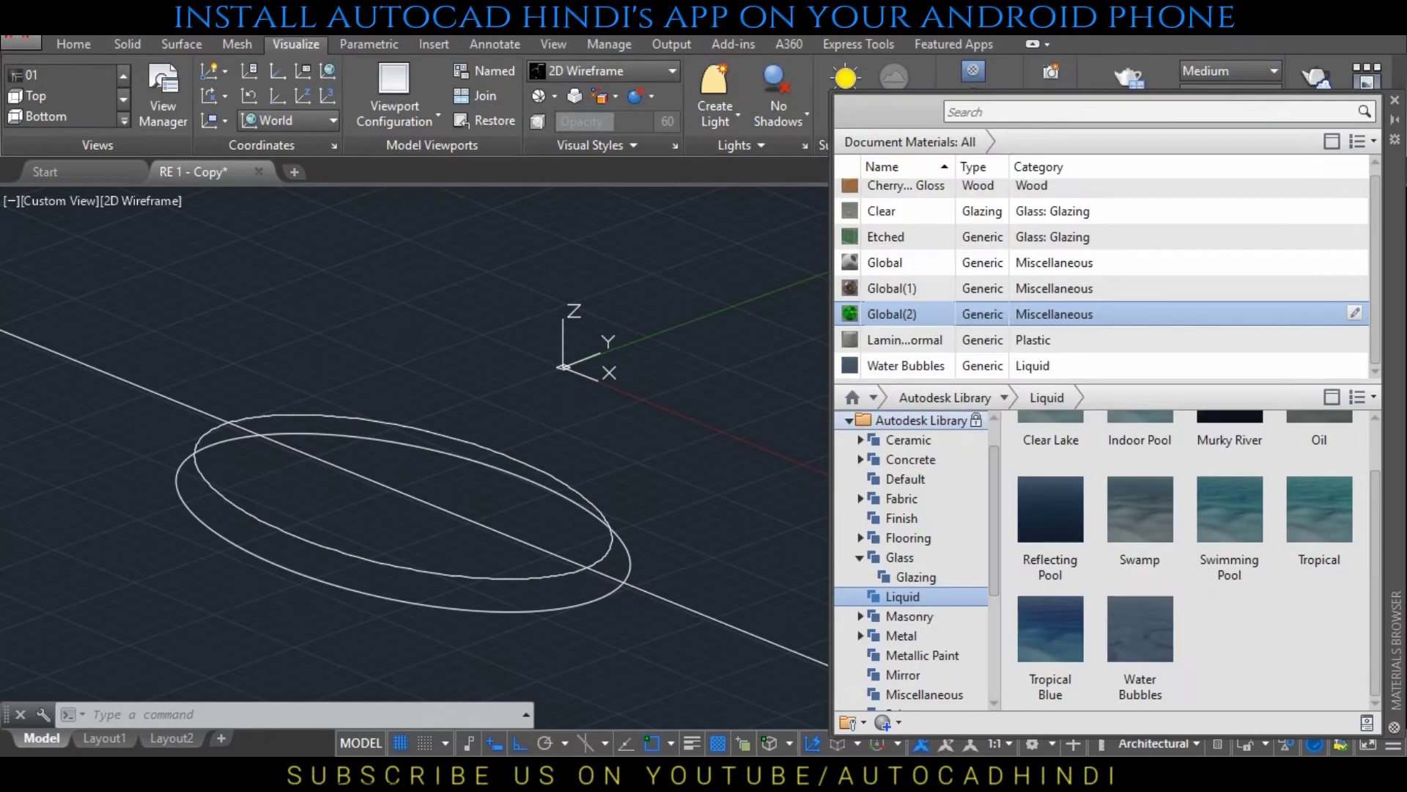
Assign Global(2) to the inner ellipse and delete the outer ellipse
{"action": "left_click", "coordinate": [602, 543]}
{"action": "right_click", "coordinate": [944, 314]}
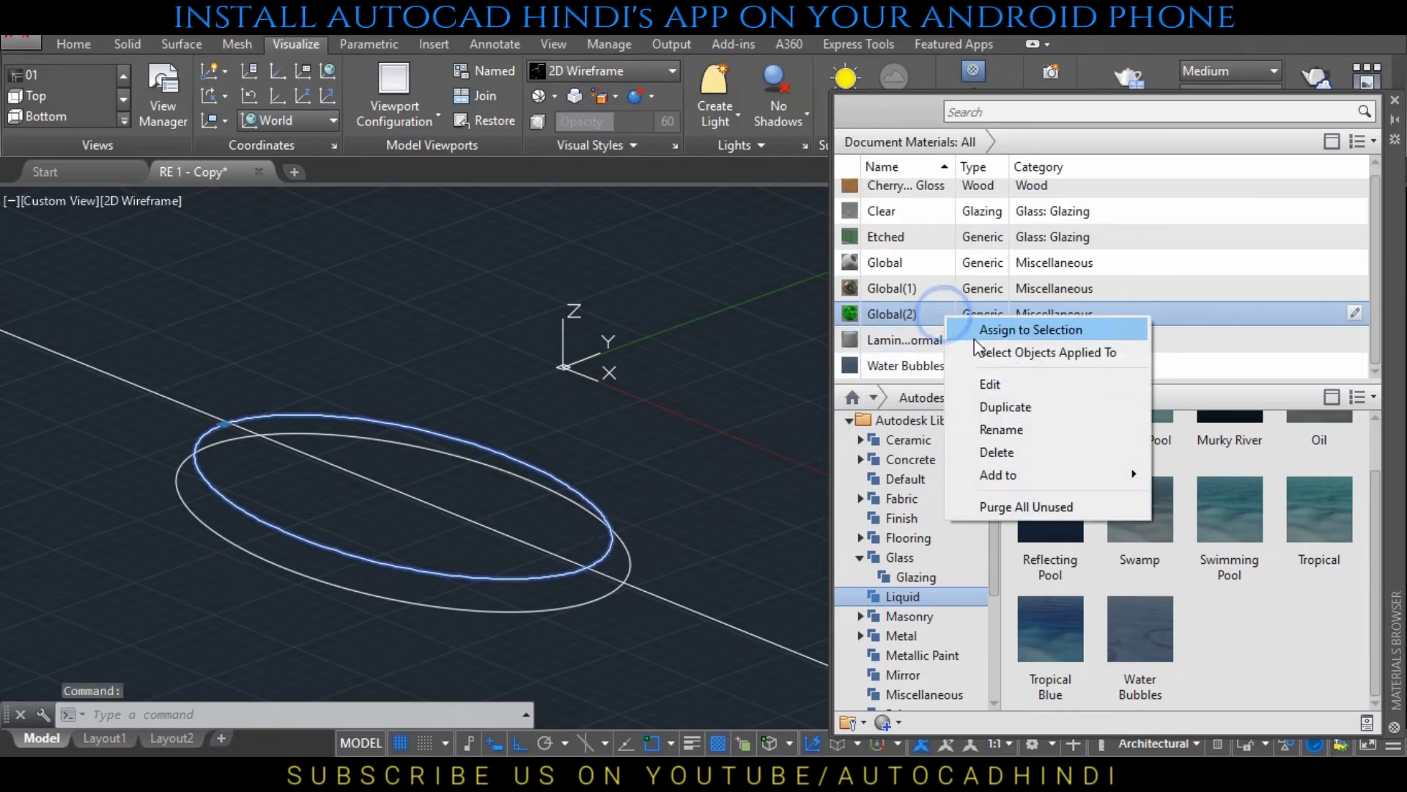
{"action": "left_click", "coordinate": [981, 347]}
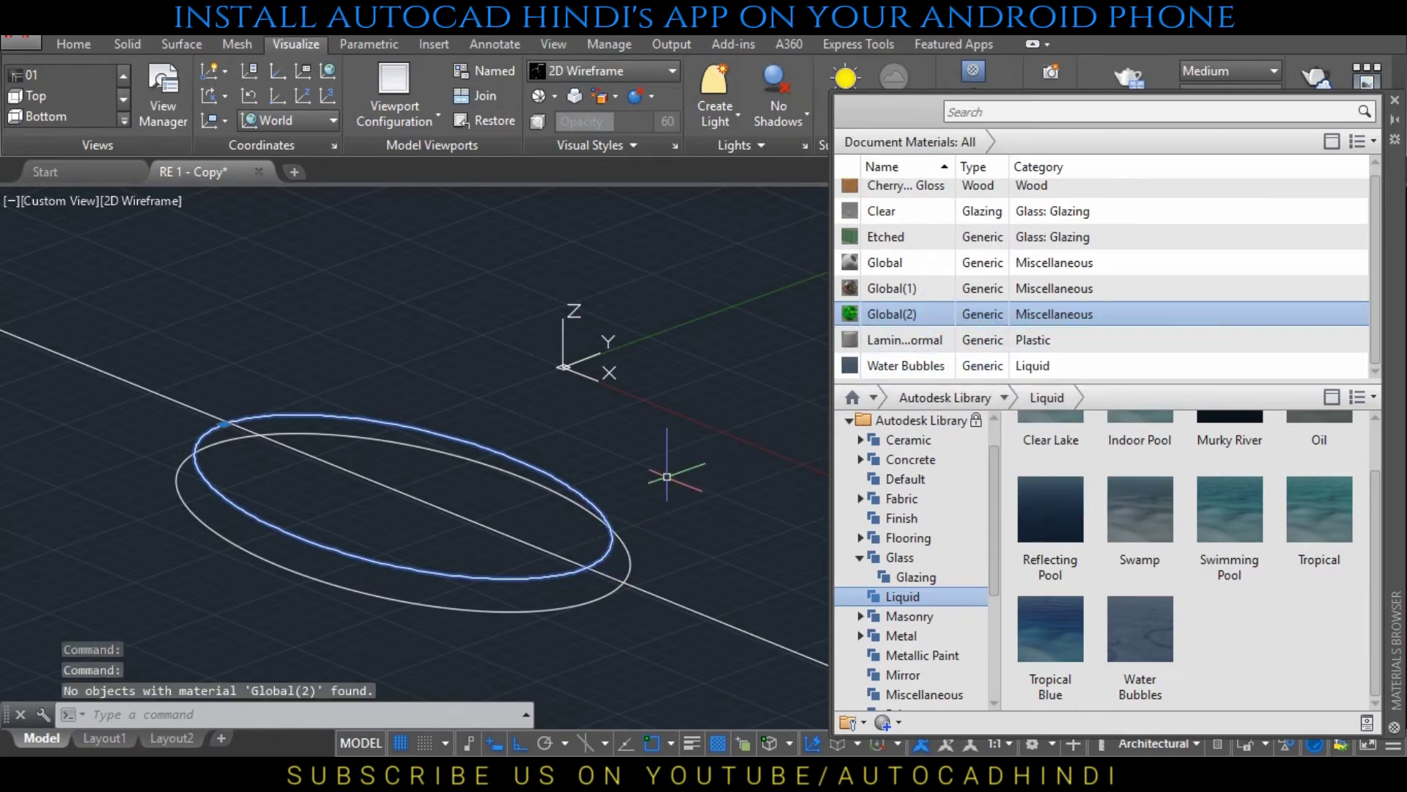
{"action": "right_click", "coordinate": [909, 314]}
{"action": "left_click", "coordinate": [975, 324]}
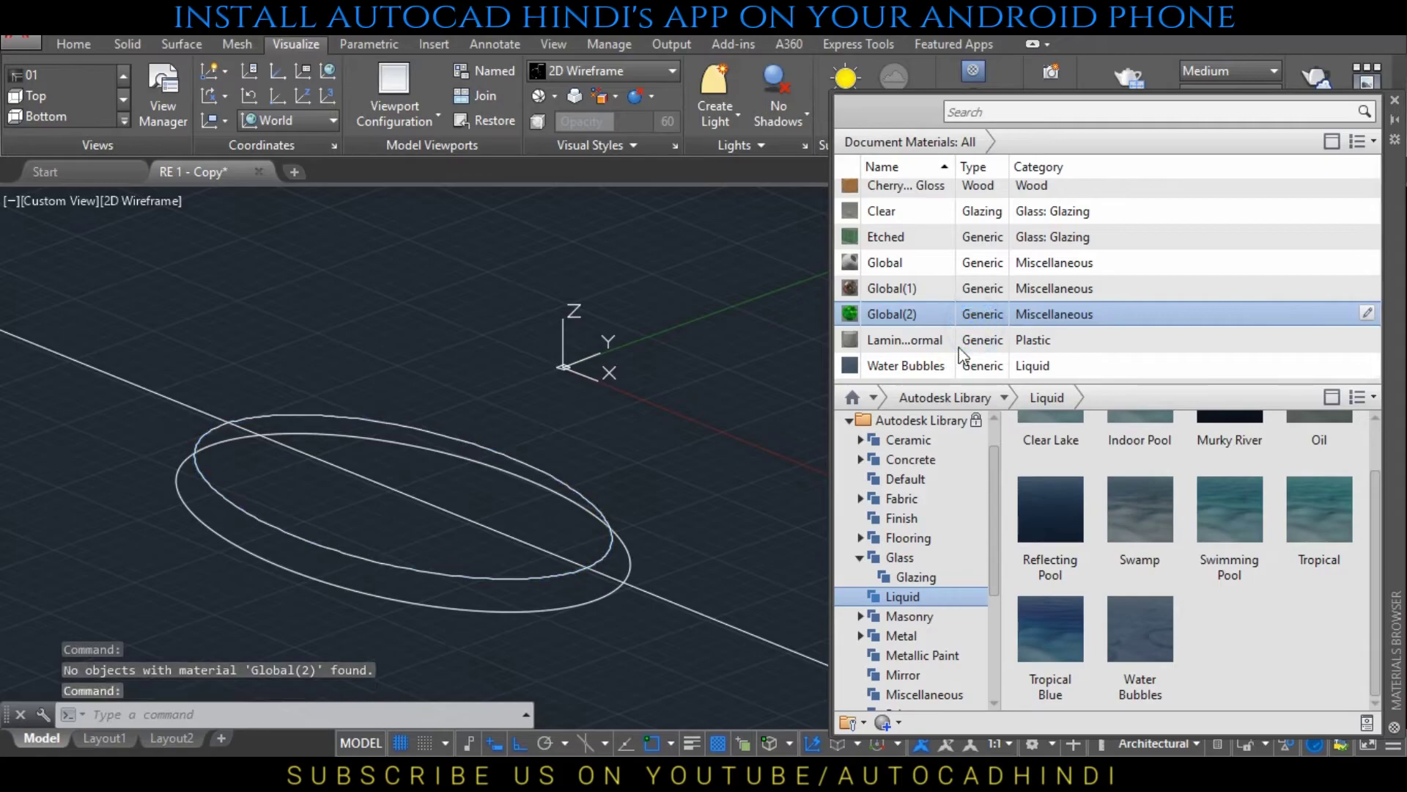
{"action": "left_click", "coordinate": [628, 567]}
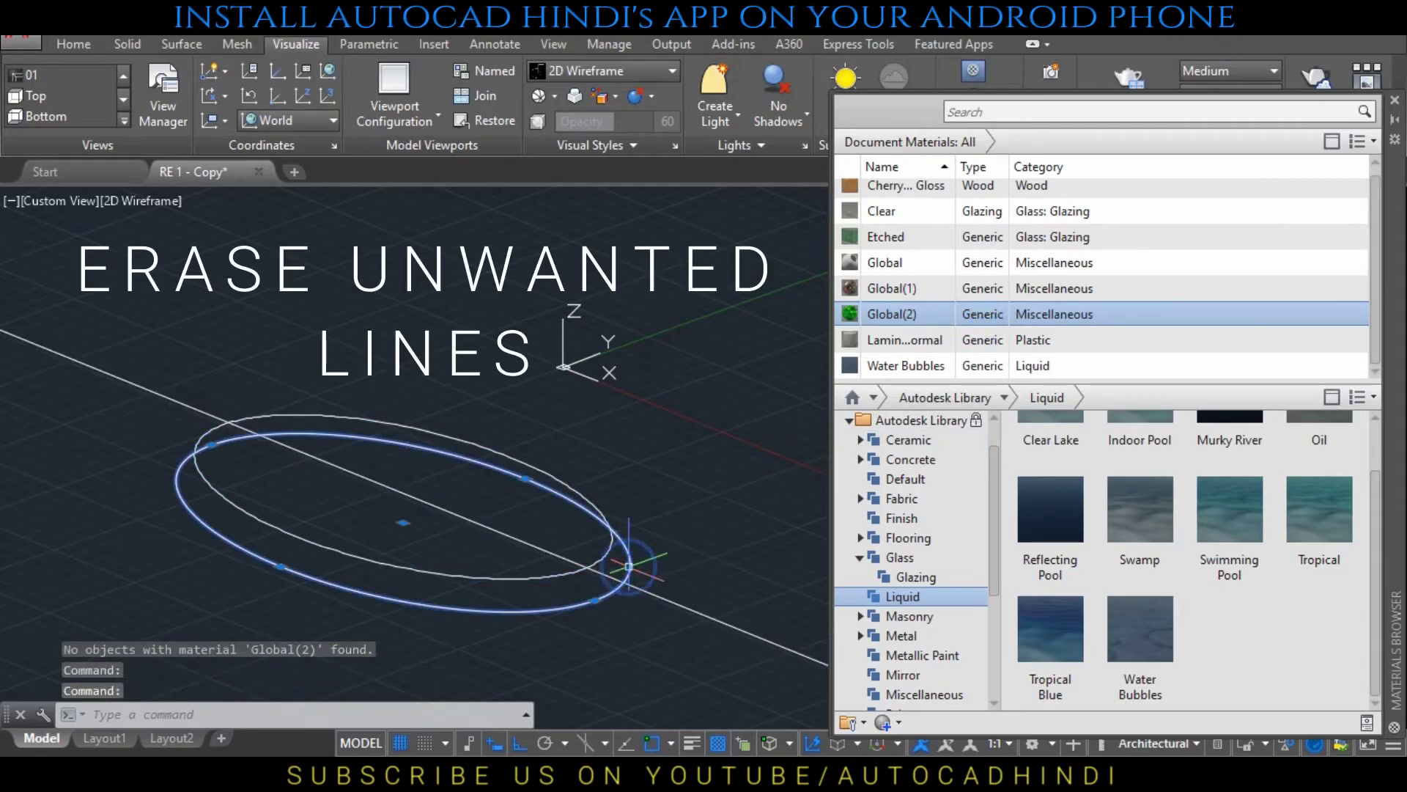
{"action": "key", "text": "Delete"}
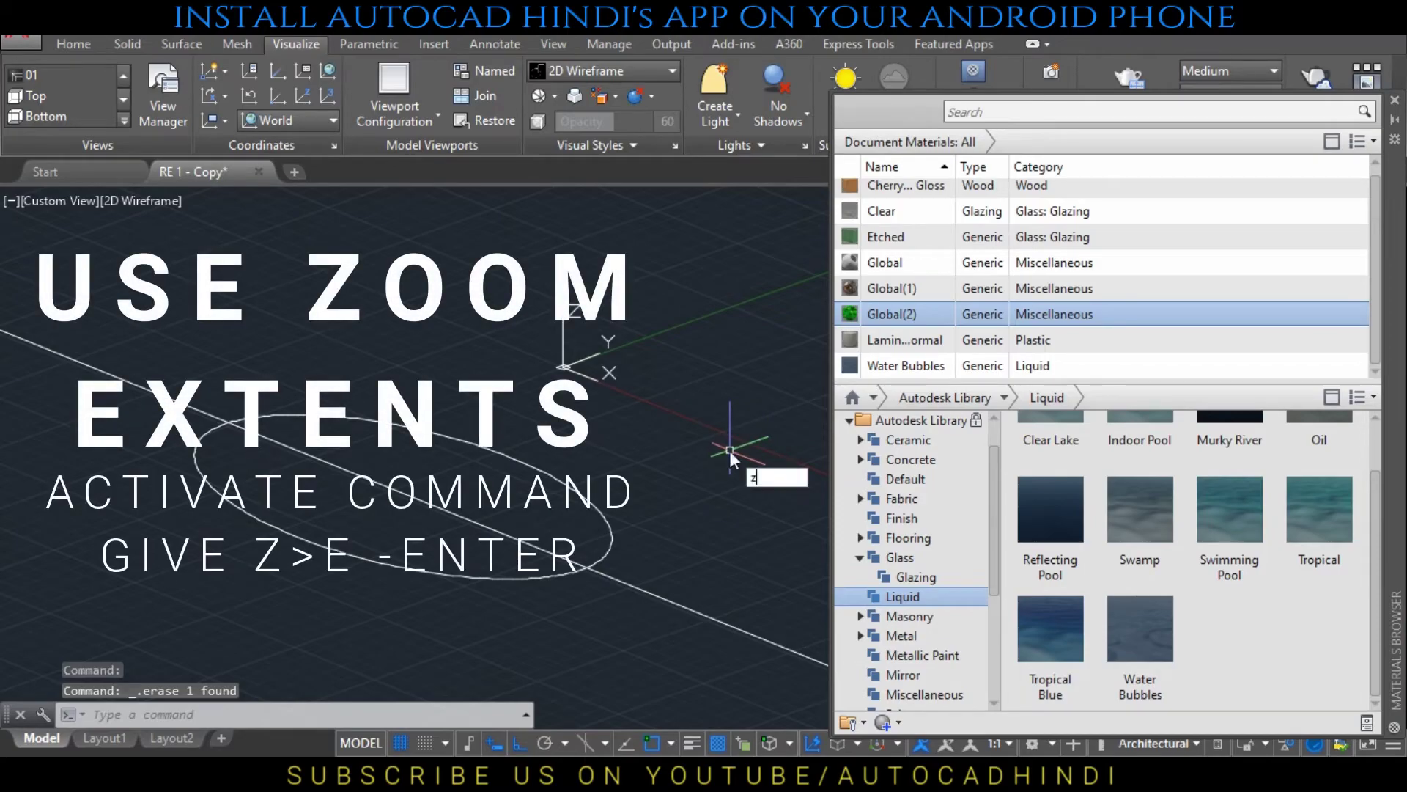
Zoom to extents and assign the Mosaic vinyl flooring material to the floor grid
{"action": "key", "text": "Return"}
{"action": "type", "text": "e"}
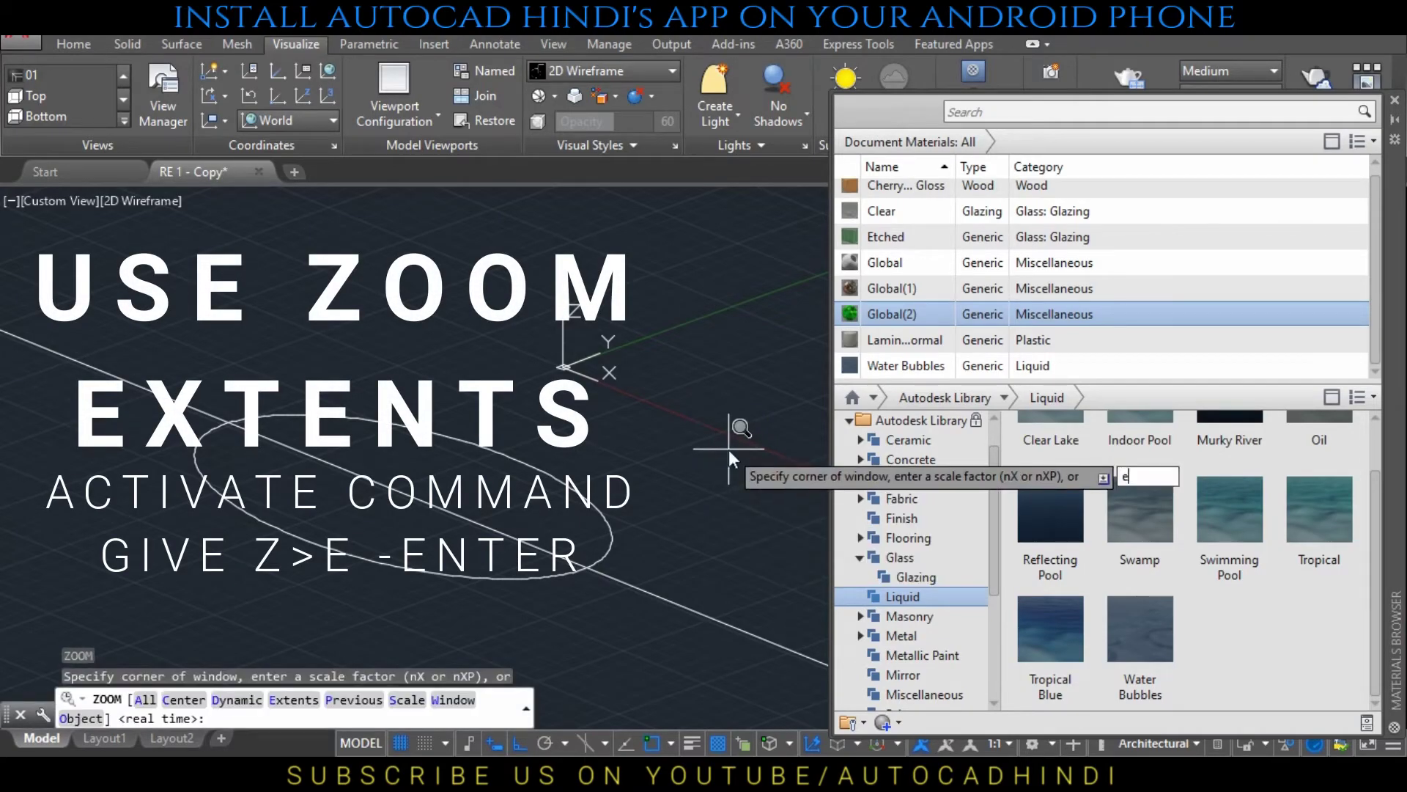
{"action": "key", "text": "Return"}
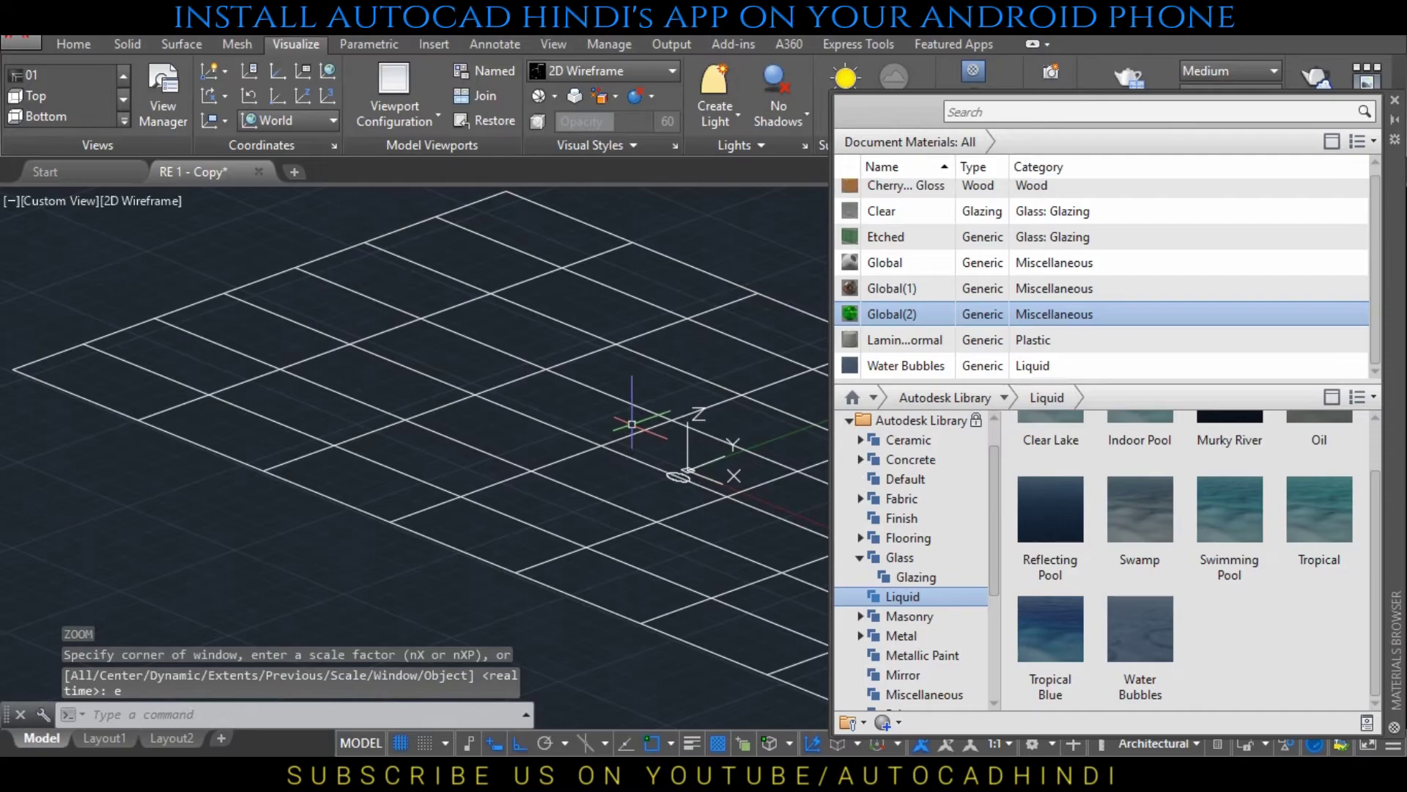
{"action": "left_click", "coordinate": [911, 618]}
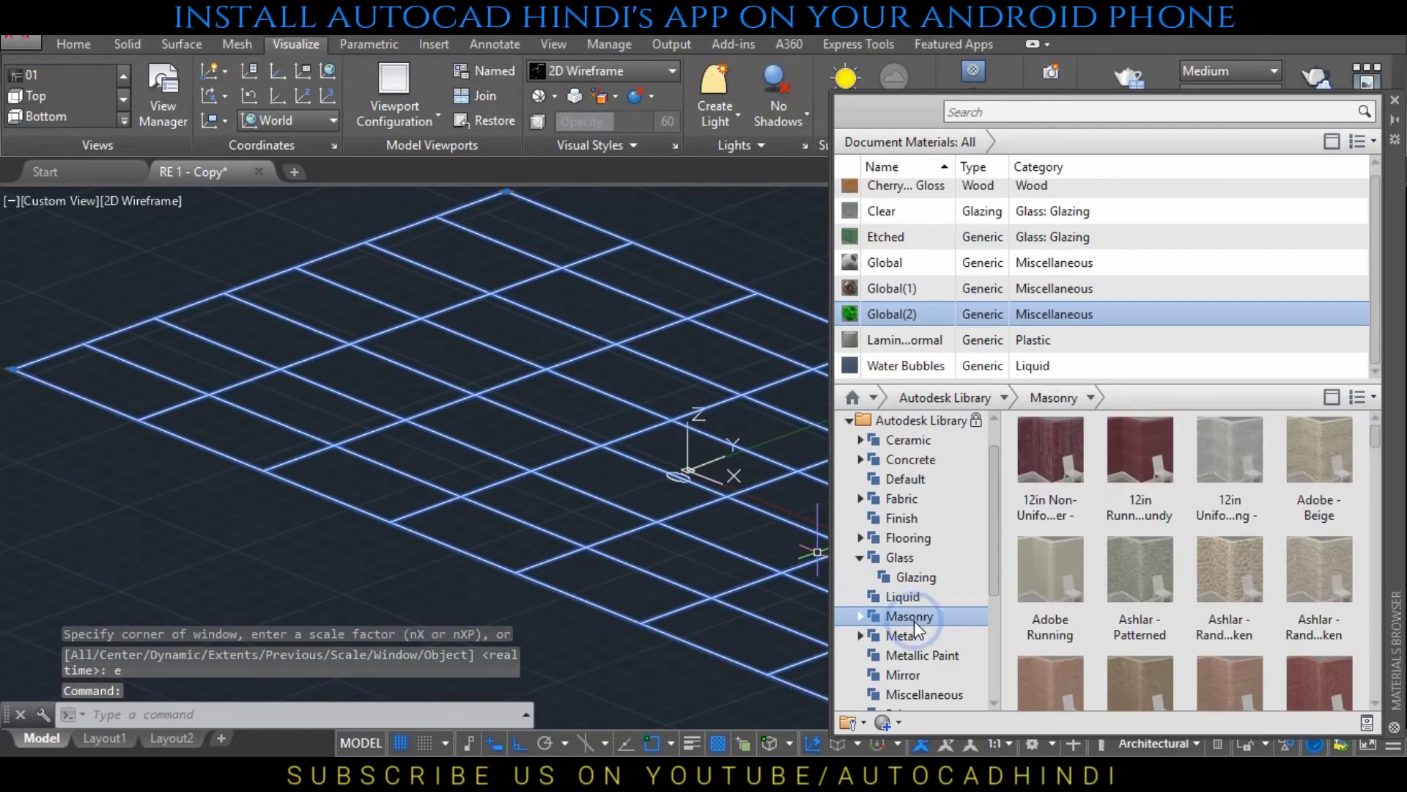
{"action": "left_click", "coordinate": [894, 538]}
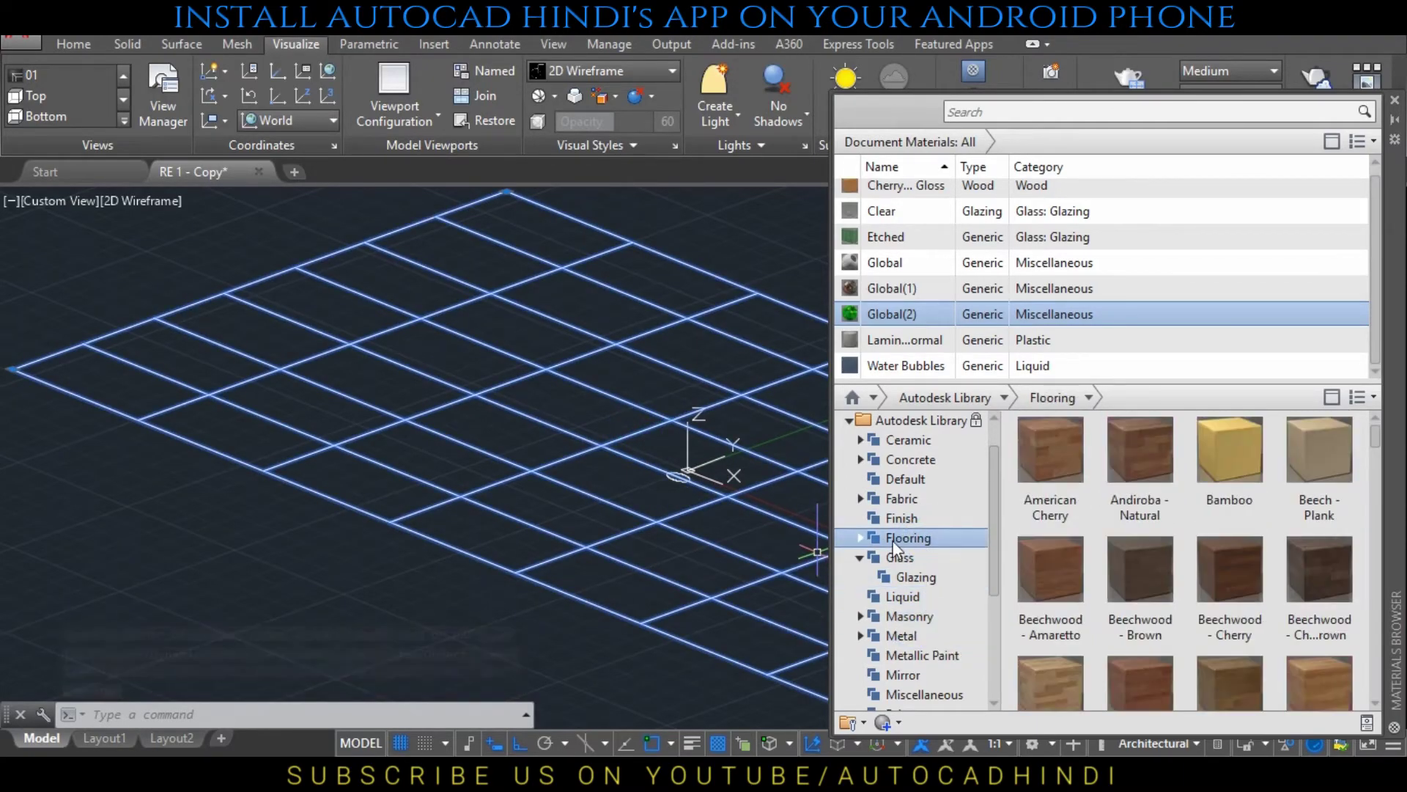
{"action": "left_click", "coordinate": [862, 538]}
{"action": "left_click", "coordinate": [942, 579]}
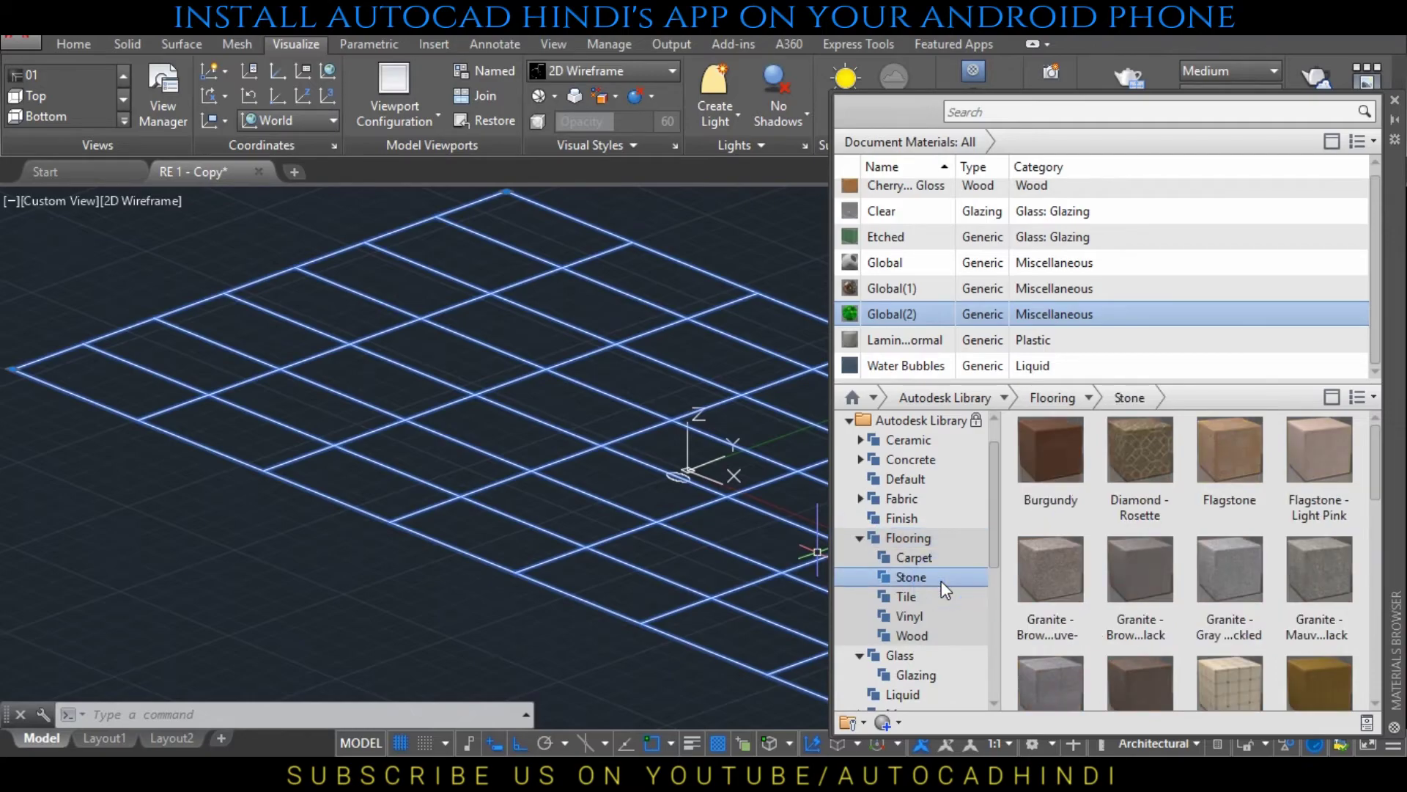
{"action": "left_click", "coordinate": [936, 595]}
{"action": "left_click", "coordinate": [937, 614]}
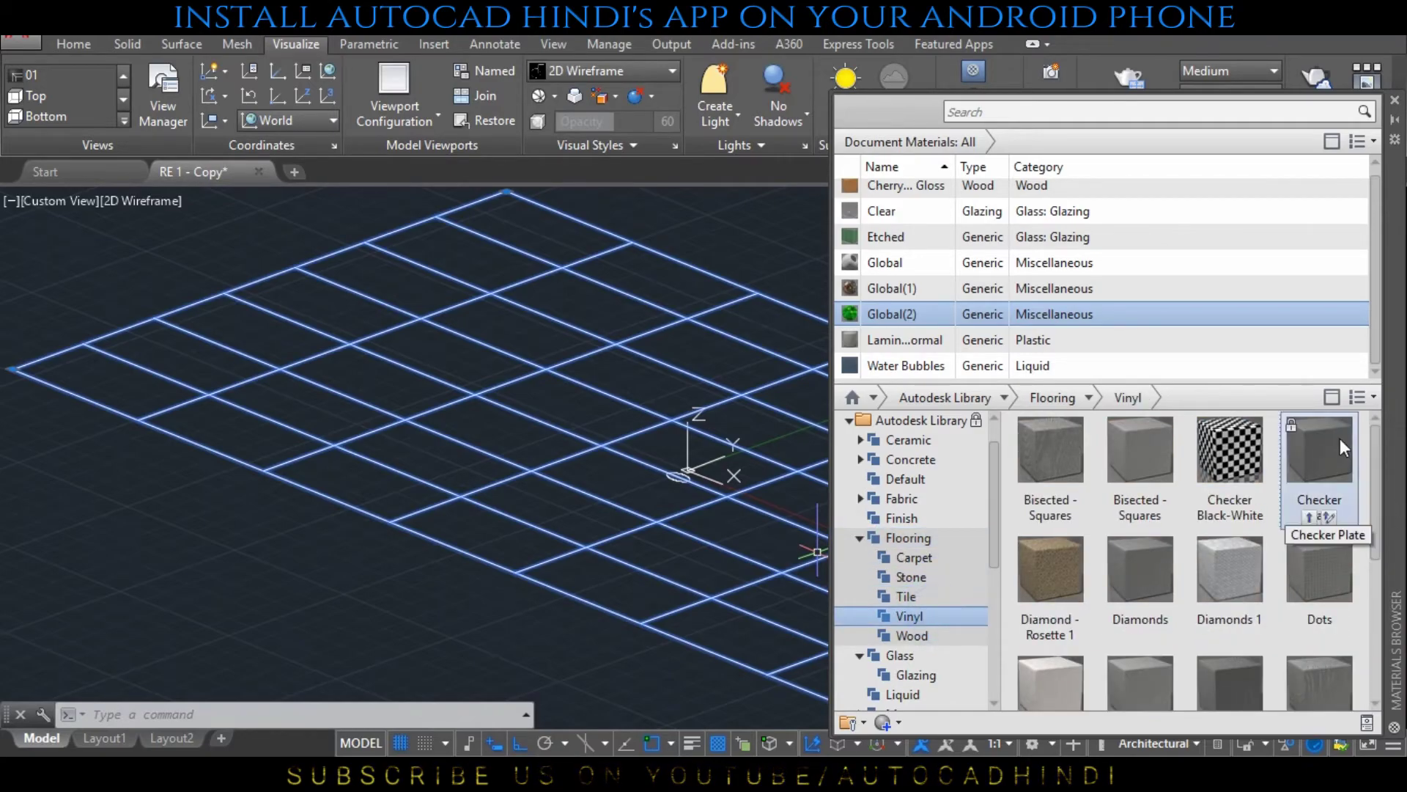
{"action": "scroll", "coordinate": [1173, 586], "scroll_direction": "down", "scroll_amount": 3}
{"action": "right_click", "coordinate": [1148, 636]}
{"action": "left_click", "coordinate": [1148, 637]}
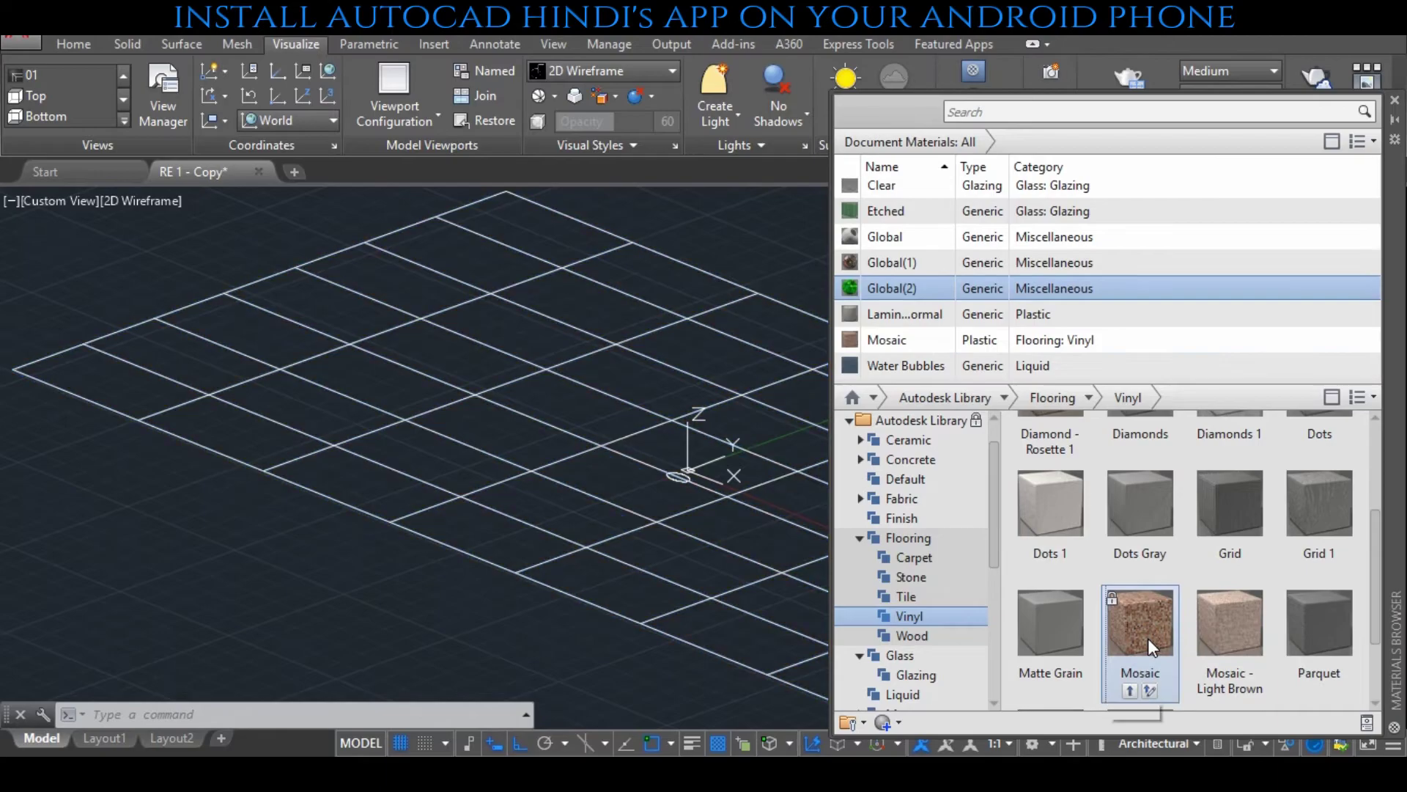
{"action": "left_click", "coordinate": [1397, 105]}
{"action": "right_click", "coordinate": [830, 440]}
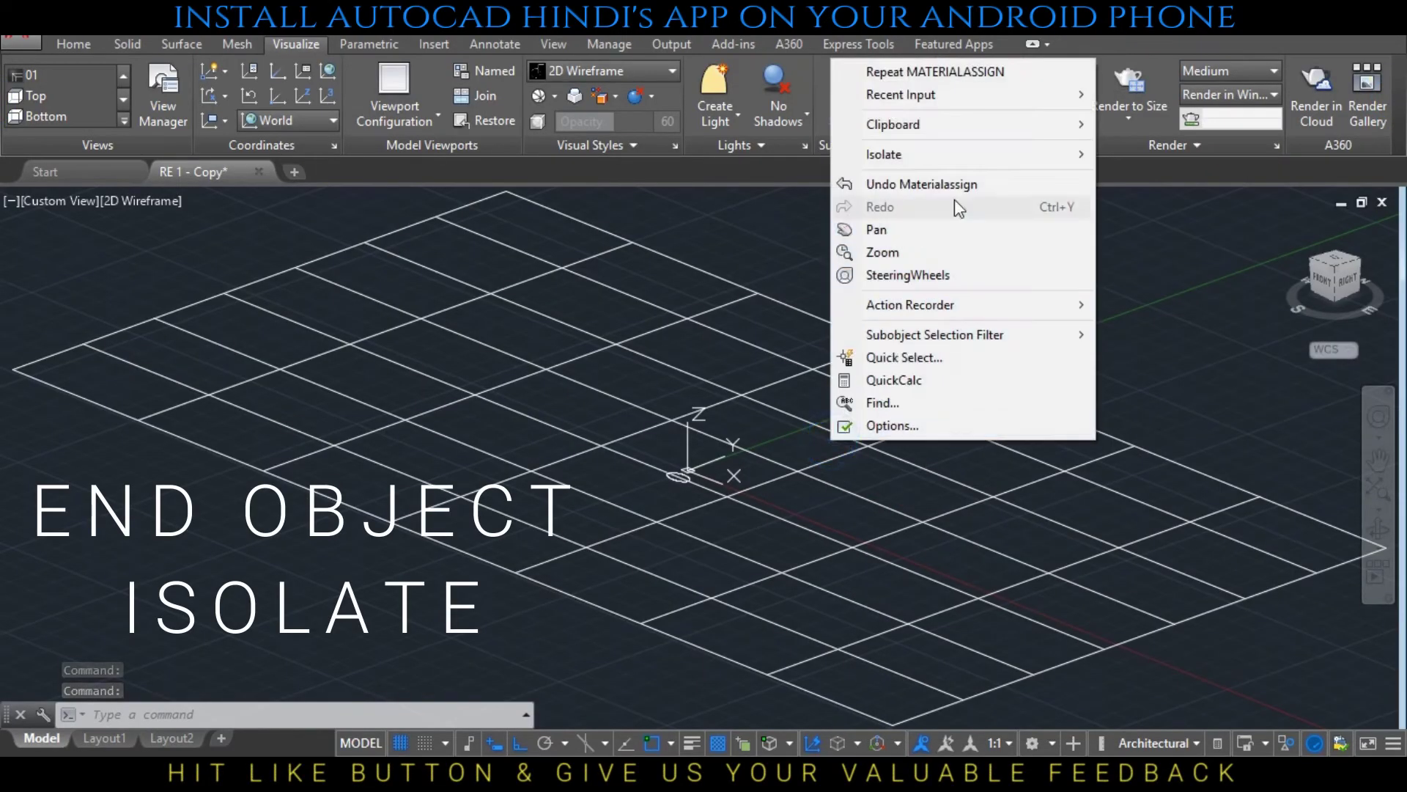
{"action": "mouse_move", "coordinate": [884, 154]}
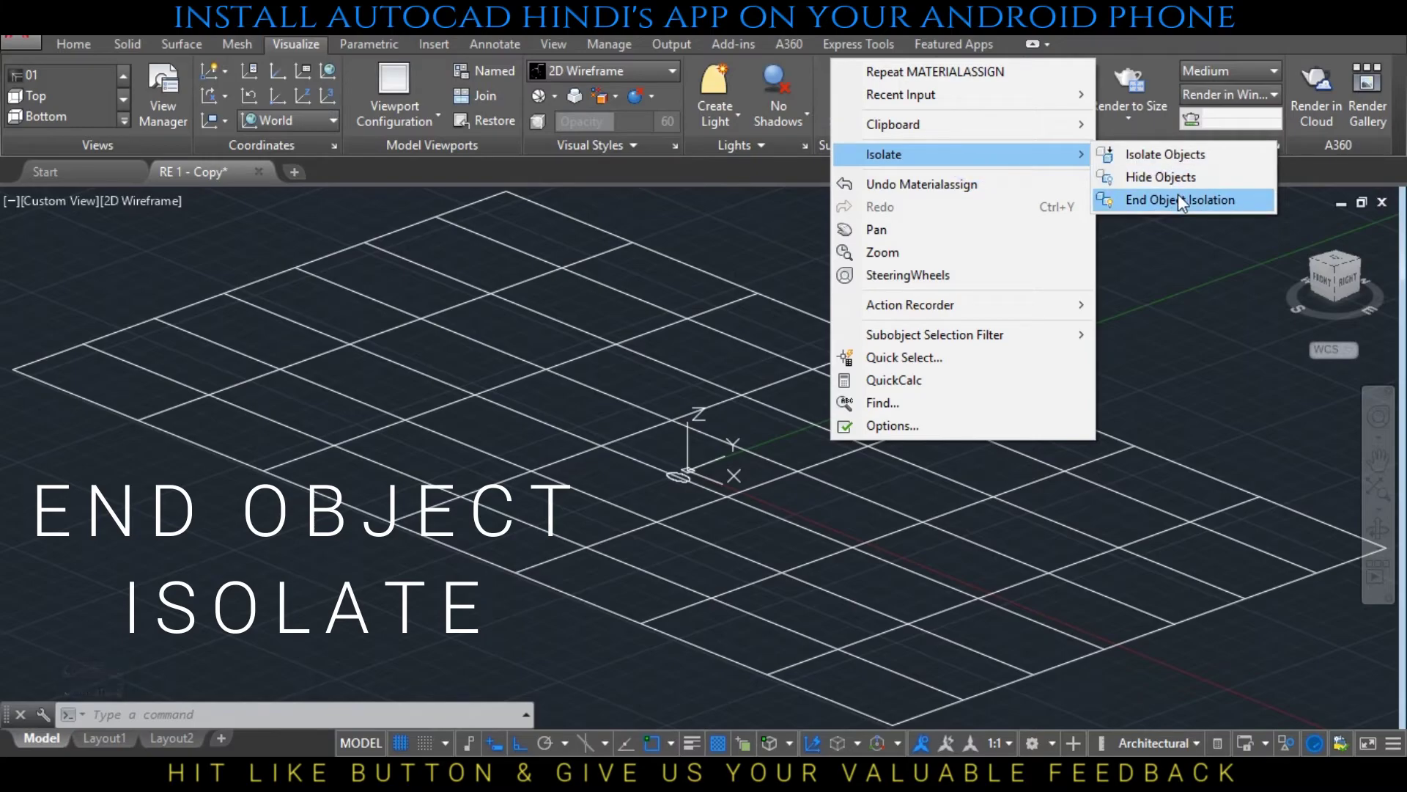
End object isolation to show the whole table, then zoom and pan in Perspective view
{"action": "left_click", "coordinate": [1178, 195]}
{"action": "type", "text": "z"}
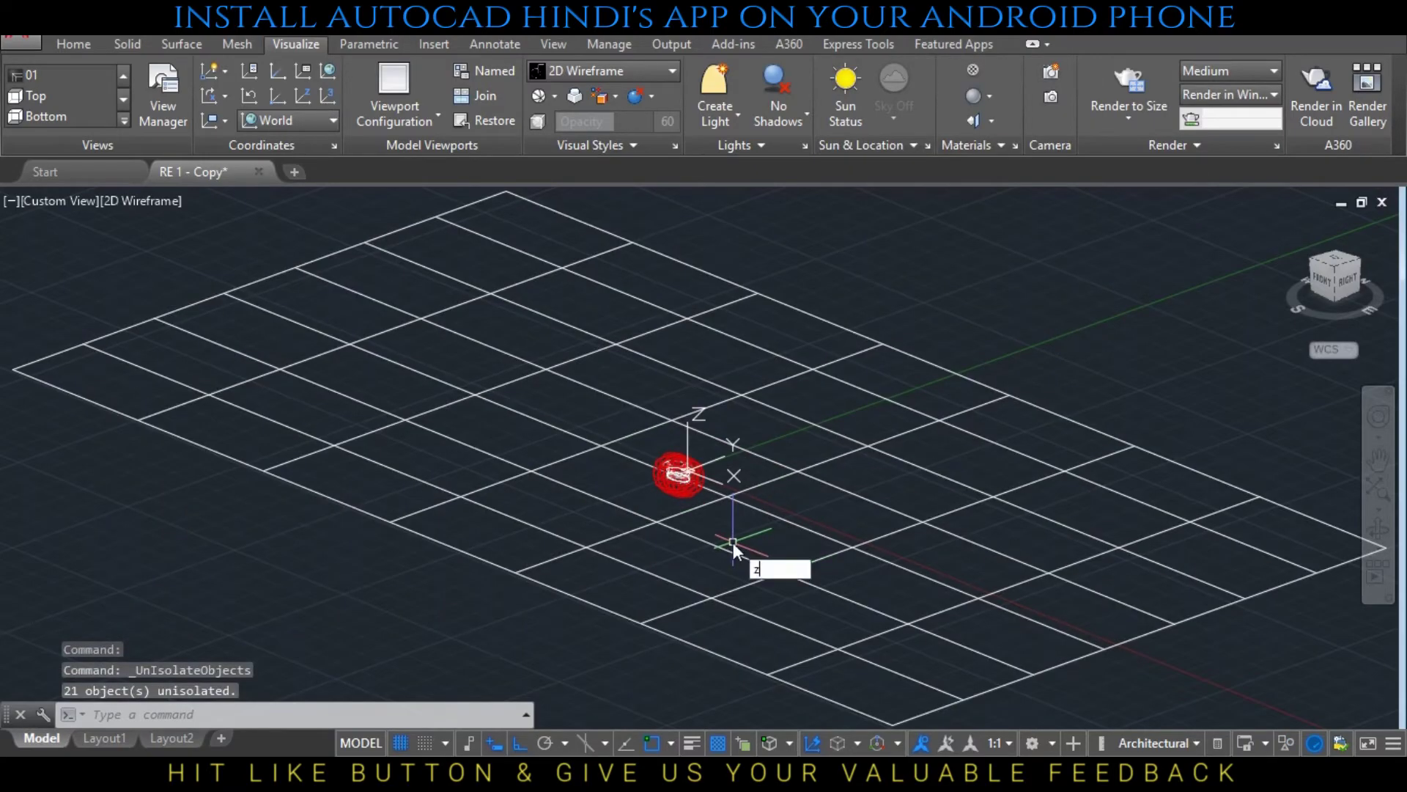
{"action": "key", "text": "Return"}
{"action": "scroll", "coordinate": [716, 471], "scroll_direction": "up", "scroll_amount": 5}
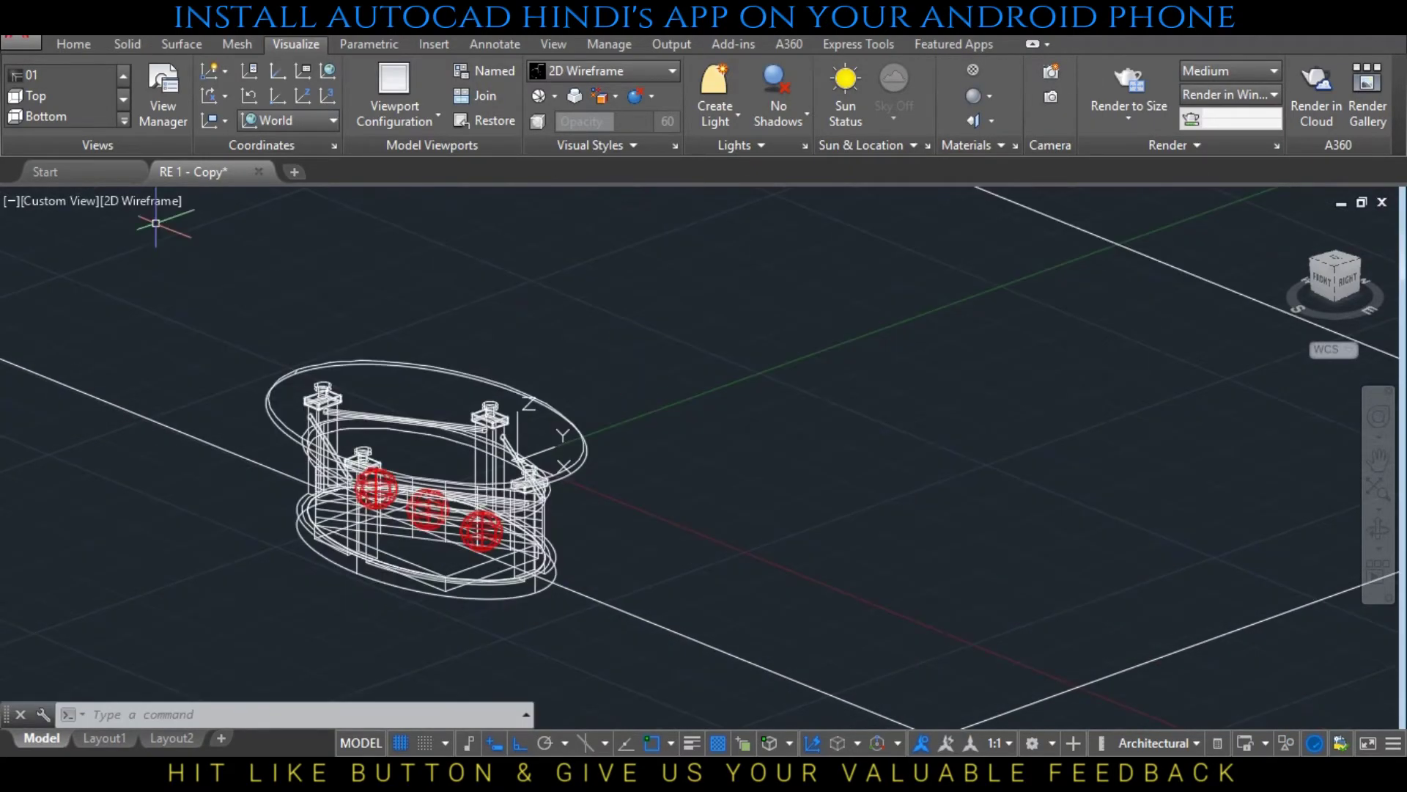
{"action": "mouse_move", "coordinate": [1335, 275]}
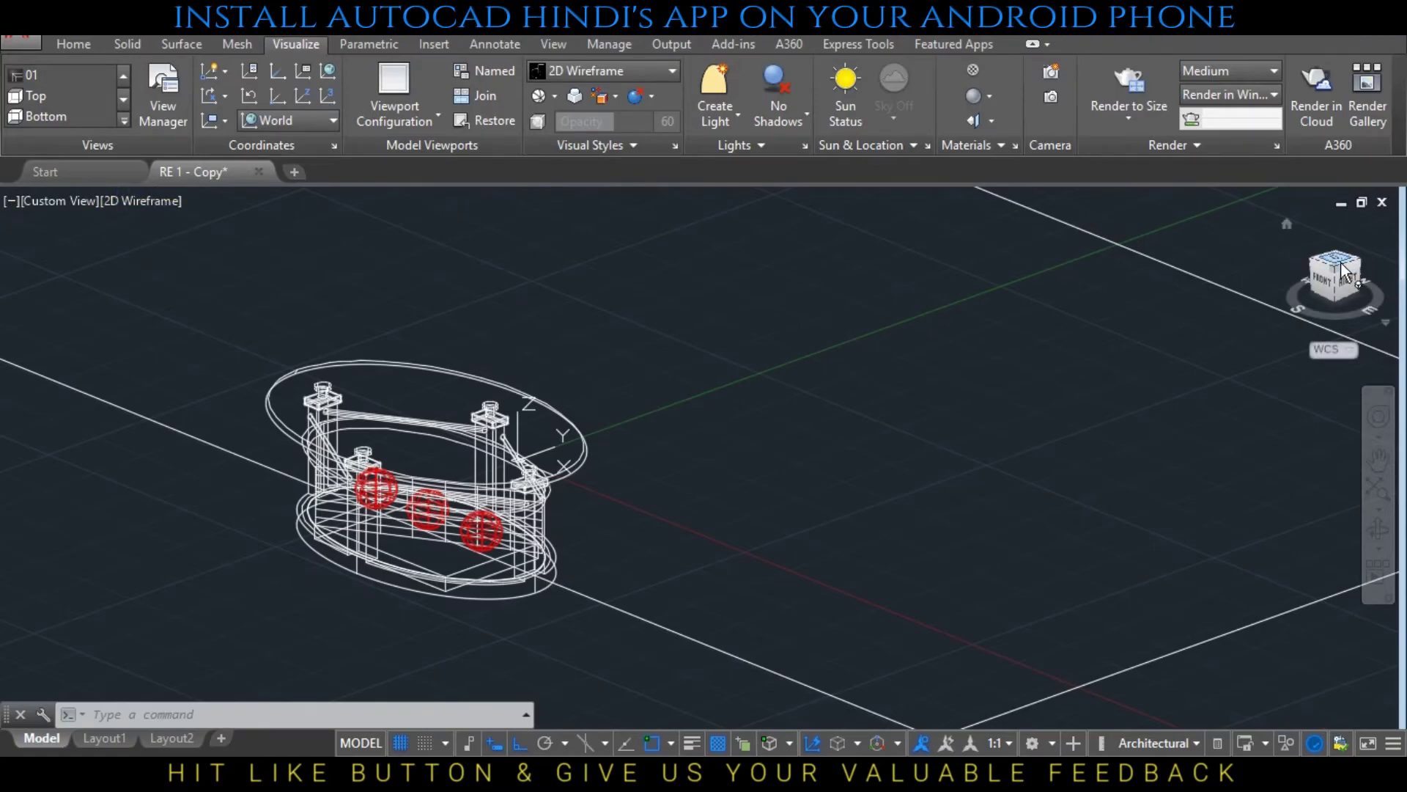
{"action": "left_click", "coordinate": [66, 204]}
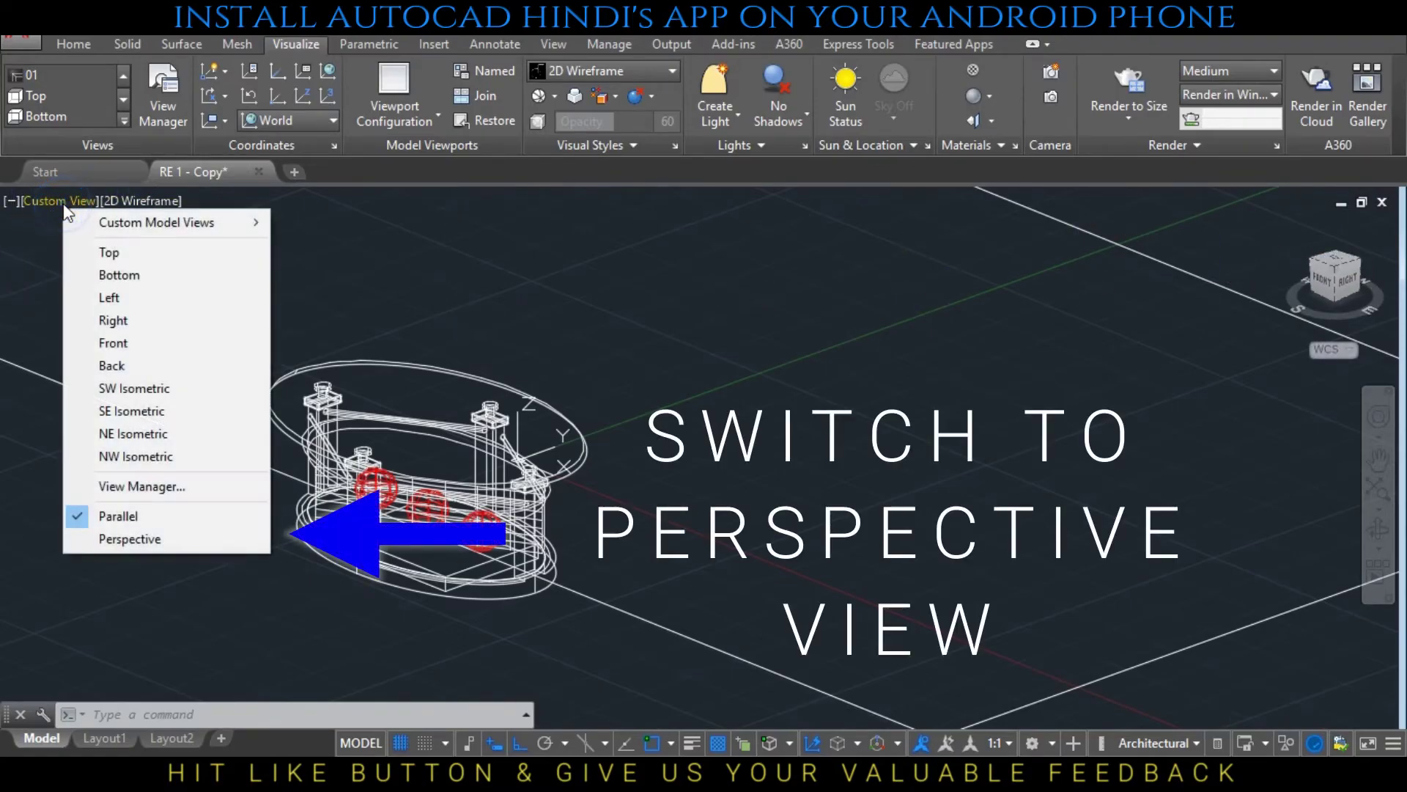
{"action": "left_click", "coordinate": [146, 539]}
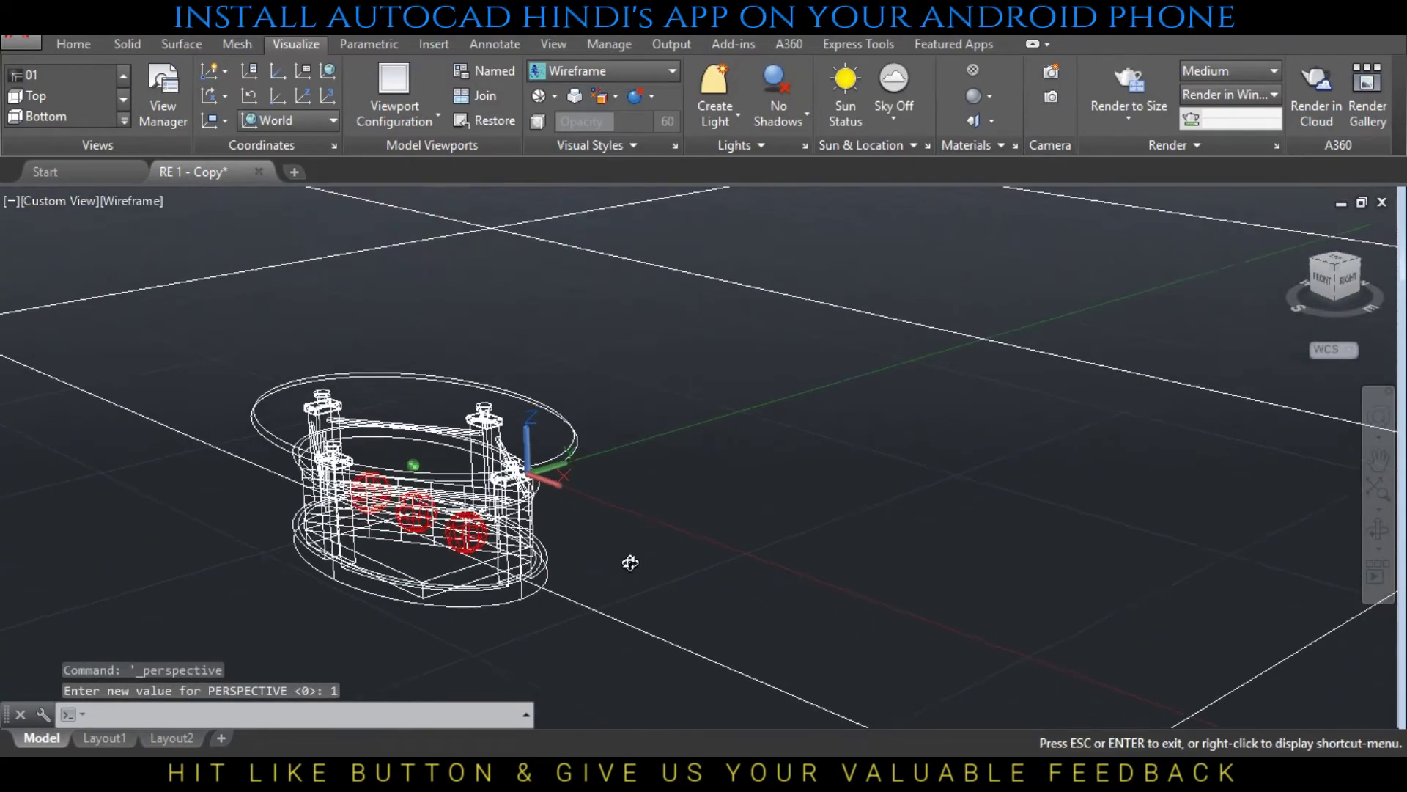
{"action": "middle_click_drag", "start_coordinate": [628, 565], "coordinate": [820, 567]}
{"action": "key", "text": "Escape"}
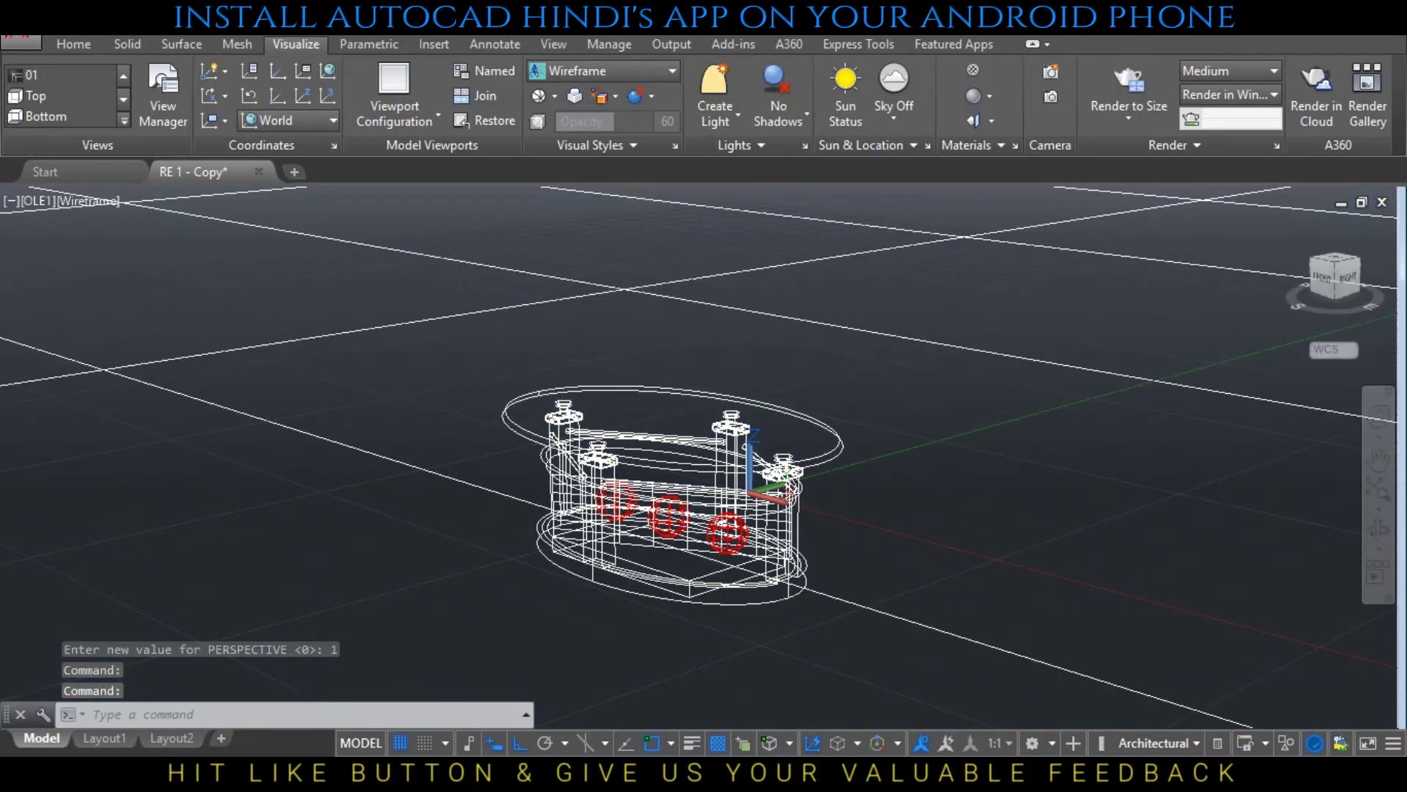
{"action": "scroll", "coordinate": [671, 495], "scroll_direction": "up", "scroll_amount": 5}
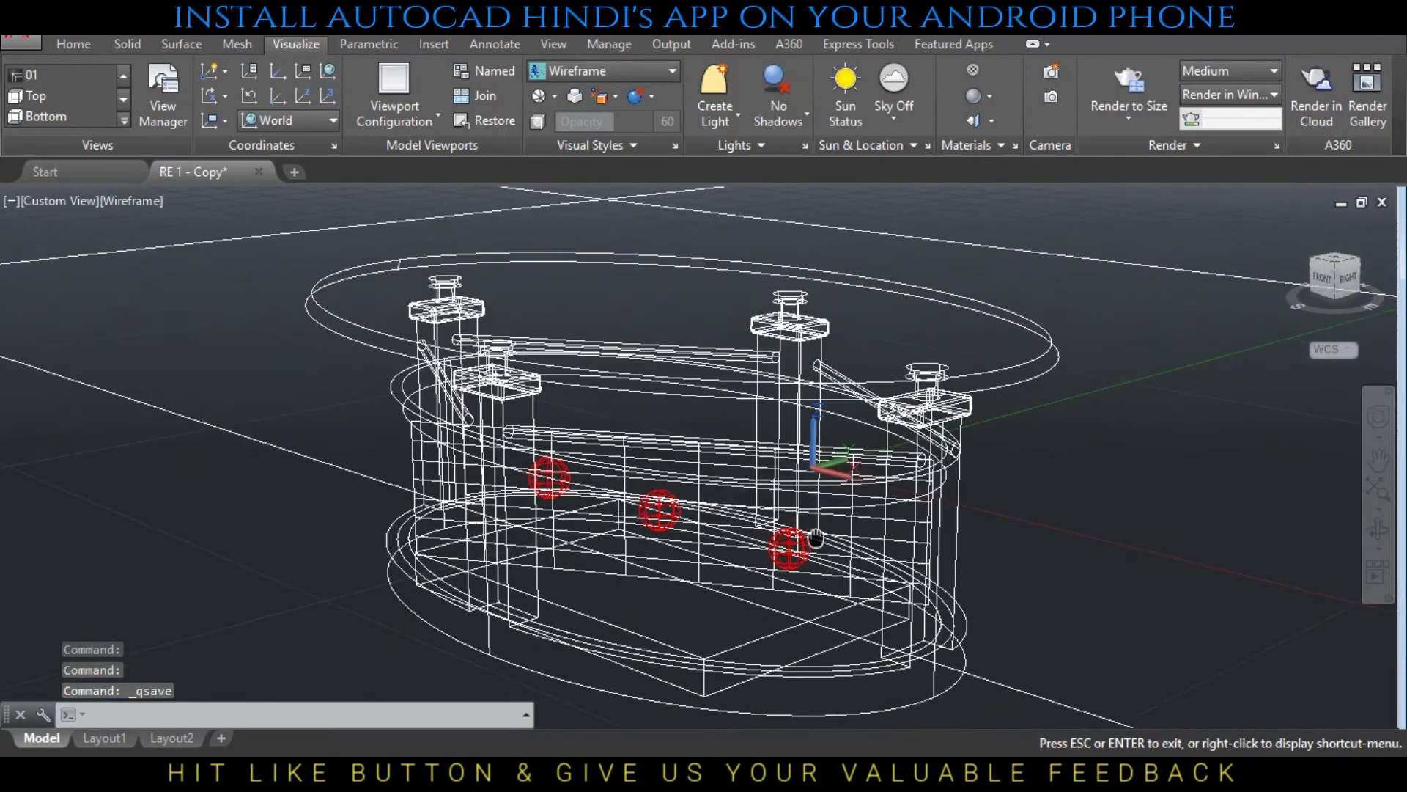
Save the drawing and switch to the Realistic visual style
{"action": "key", "text": "ctrl+s"}
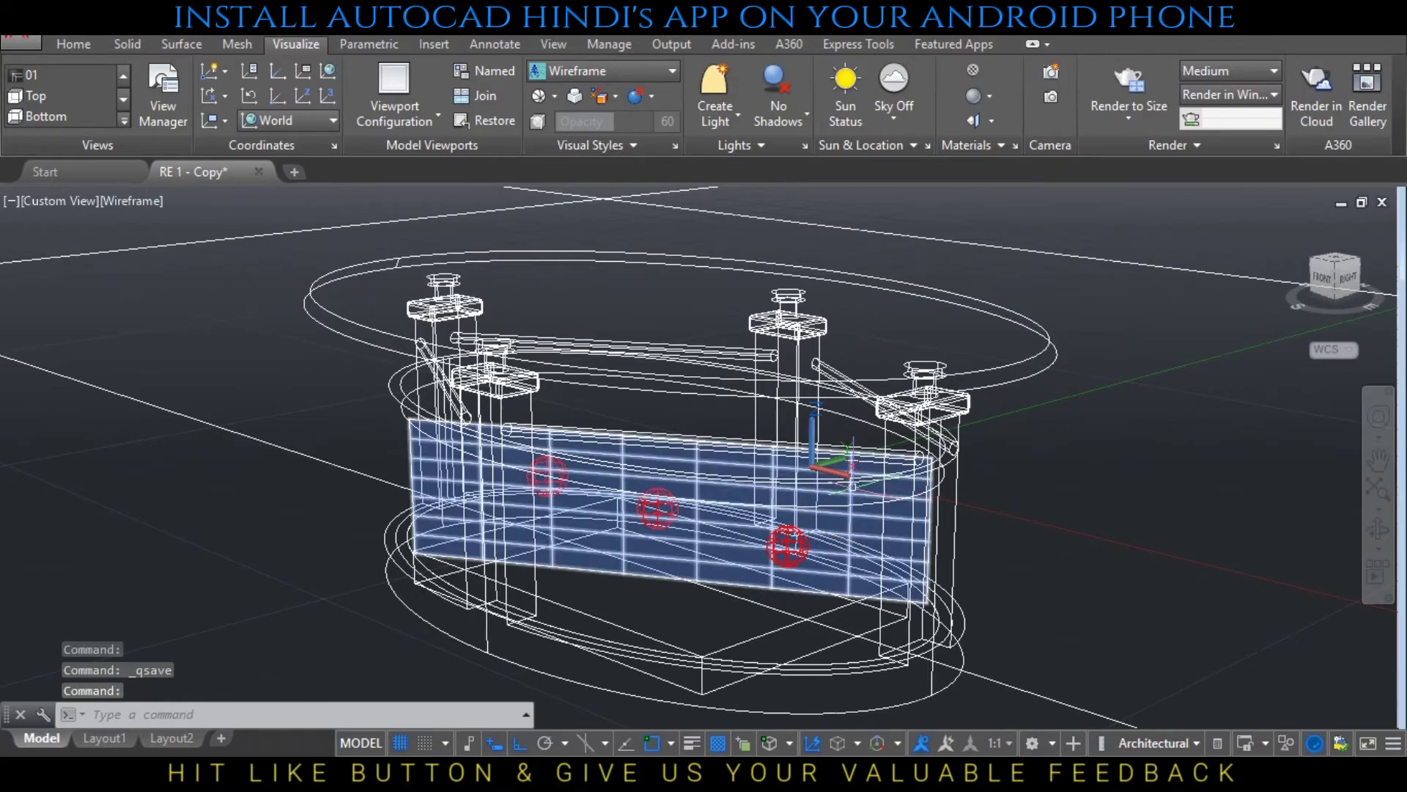
{"action": "left_click", "coordinate": [128, 205]}
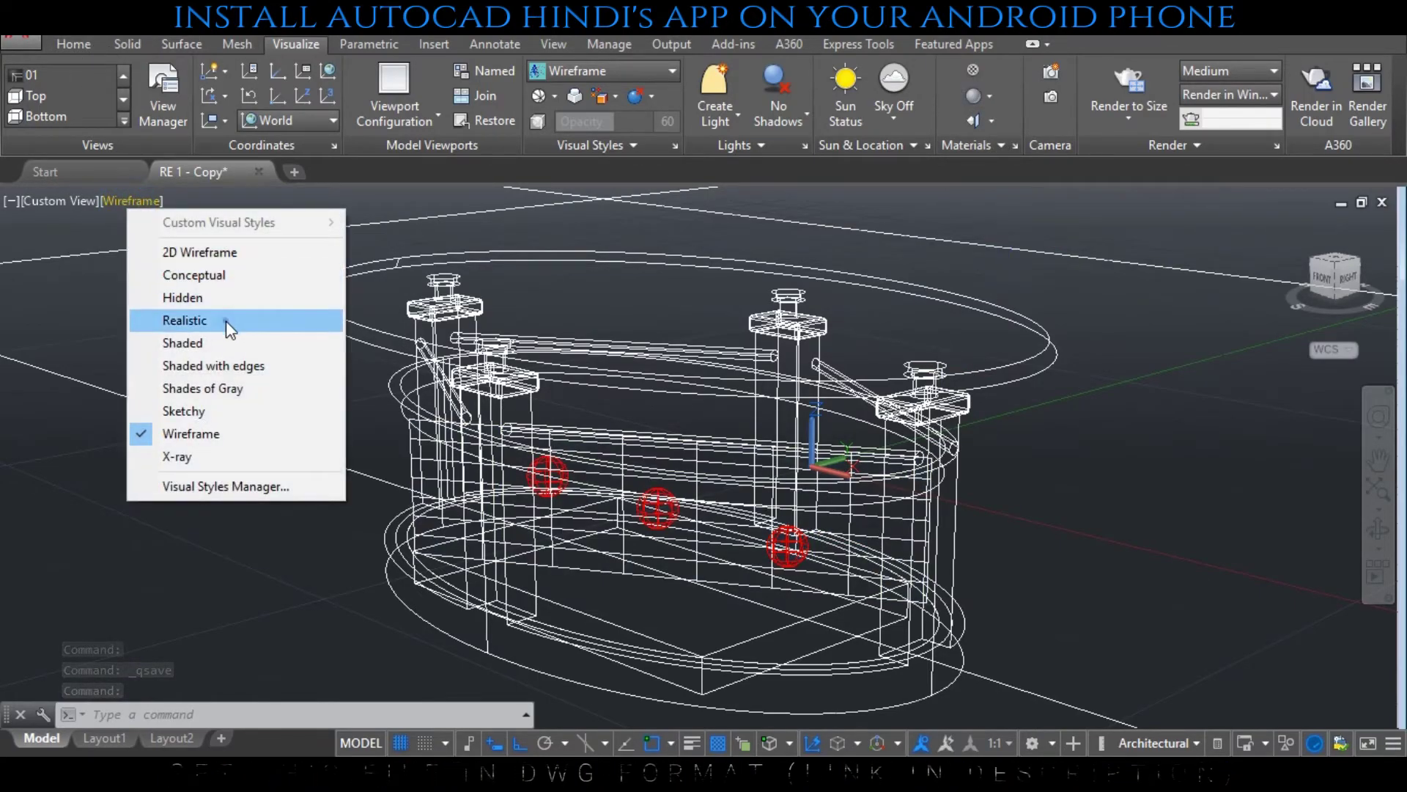
{"action": "key", "text": "Escape"}
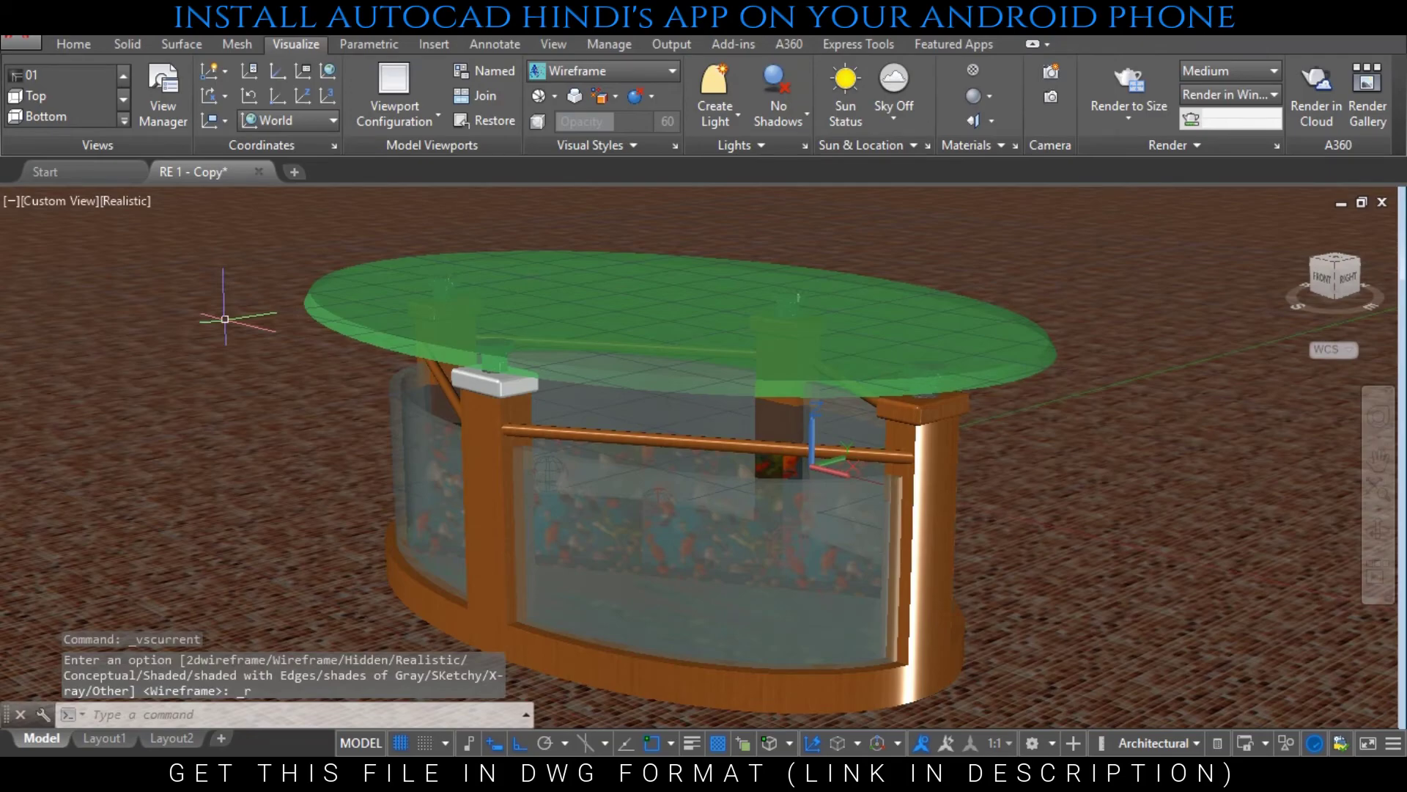
Start a Match Properties (MA) command on the table, then cancel it
{"action": "type", "text": "MA"}
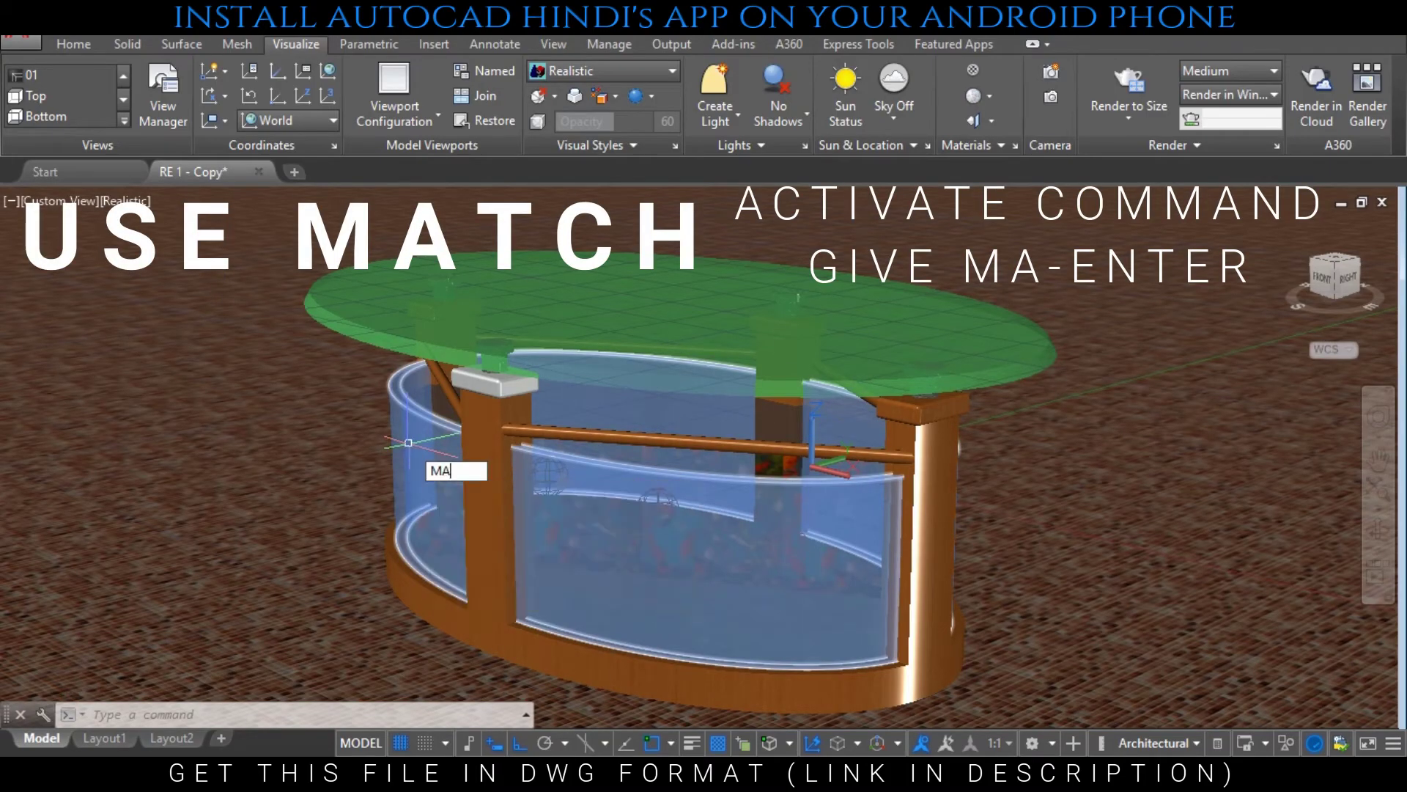
{"action": "key", "text": "Return"}
{"action": "left_click", "coordinate": [492, 403]}
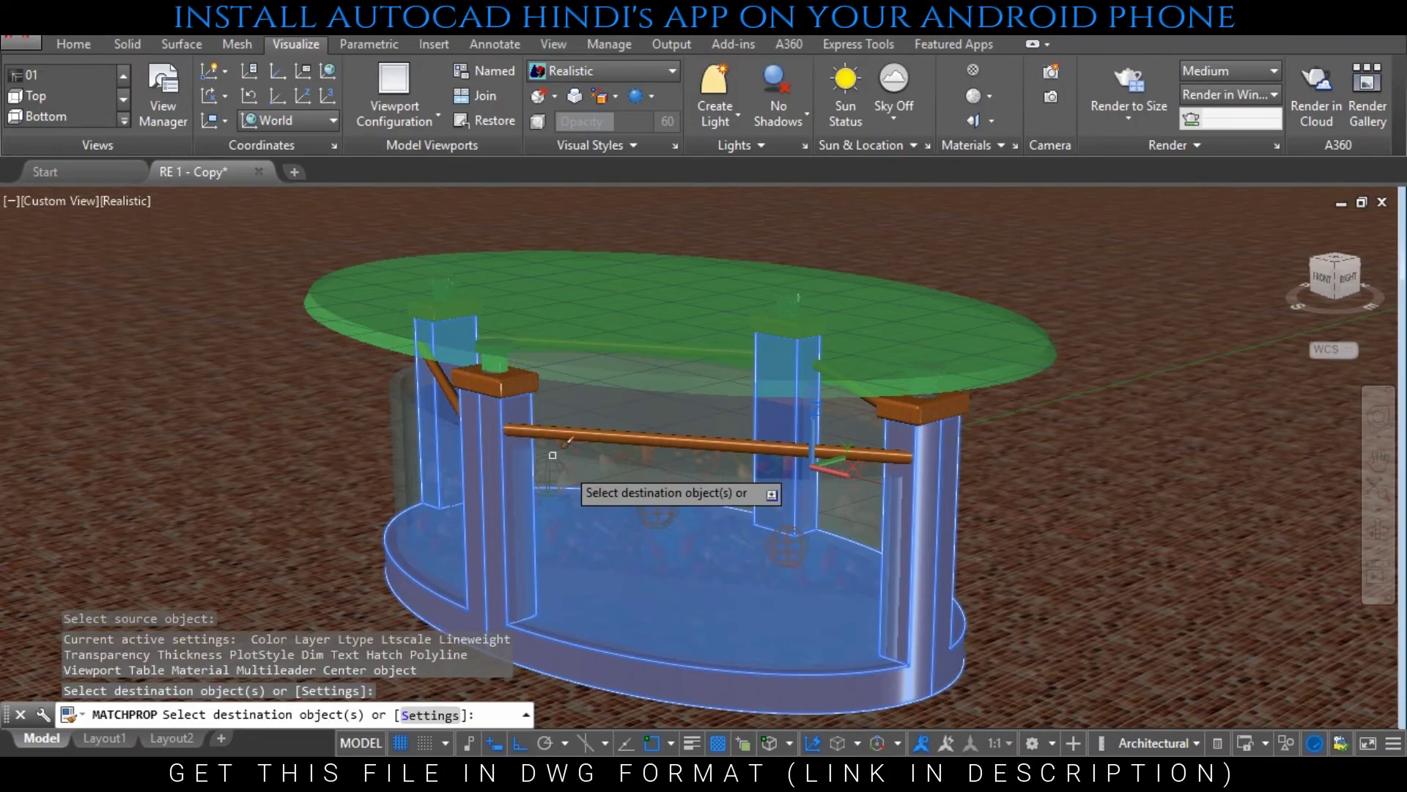
{"action": "key", "text": "Escape"}
{"action": "key", "text": "Escape"}
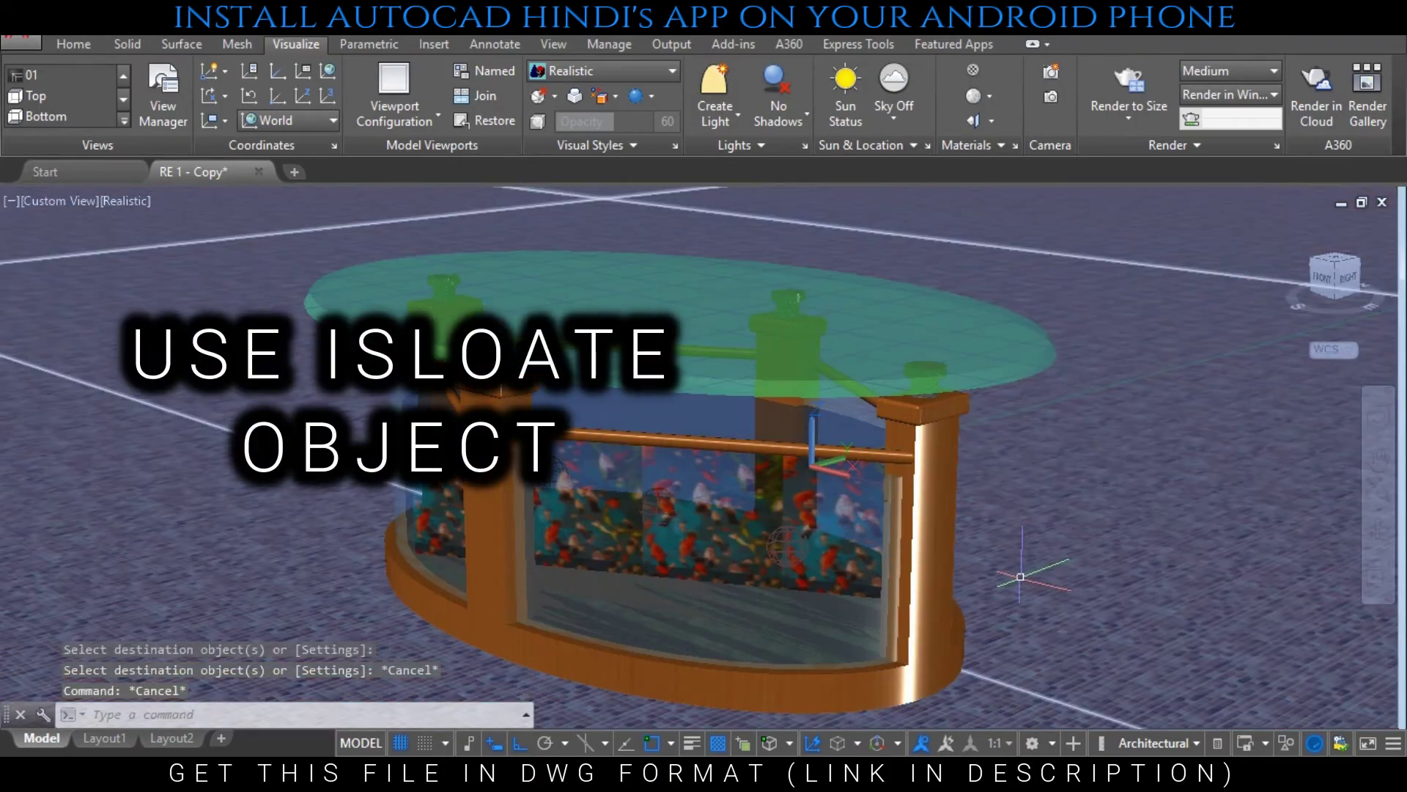
Hide the aquarium glass body to expose the parts inside
{"action": "left_click", "coordinate": [810, 464]}
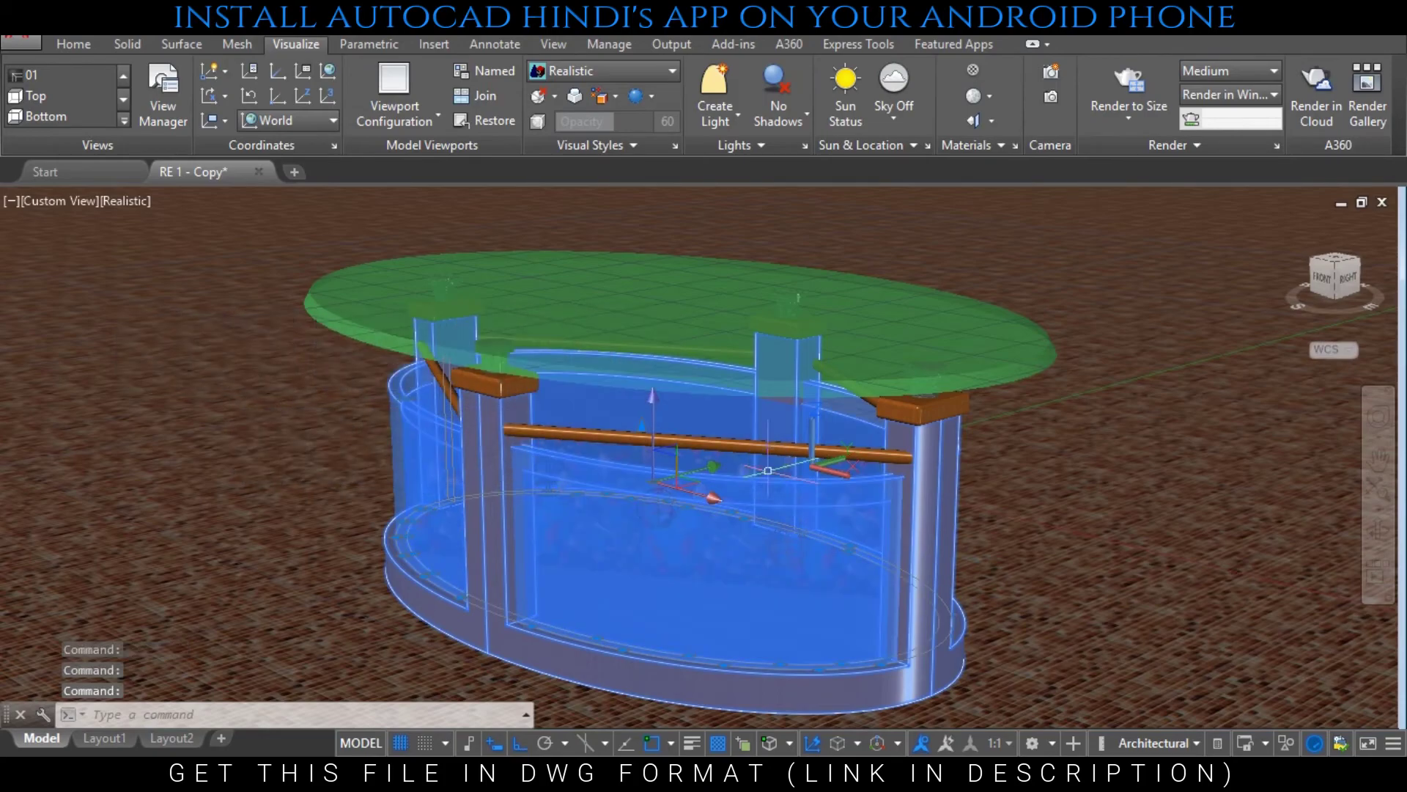
{"action": "right_click", "coordinate": [1016, 580]}
{"action": "left_click", "coordinate": [898, 228]}
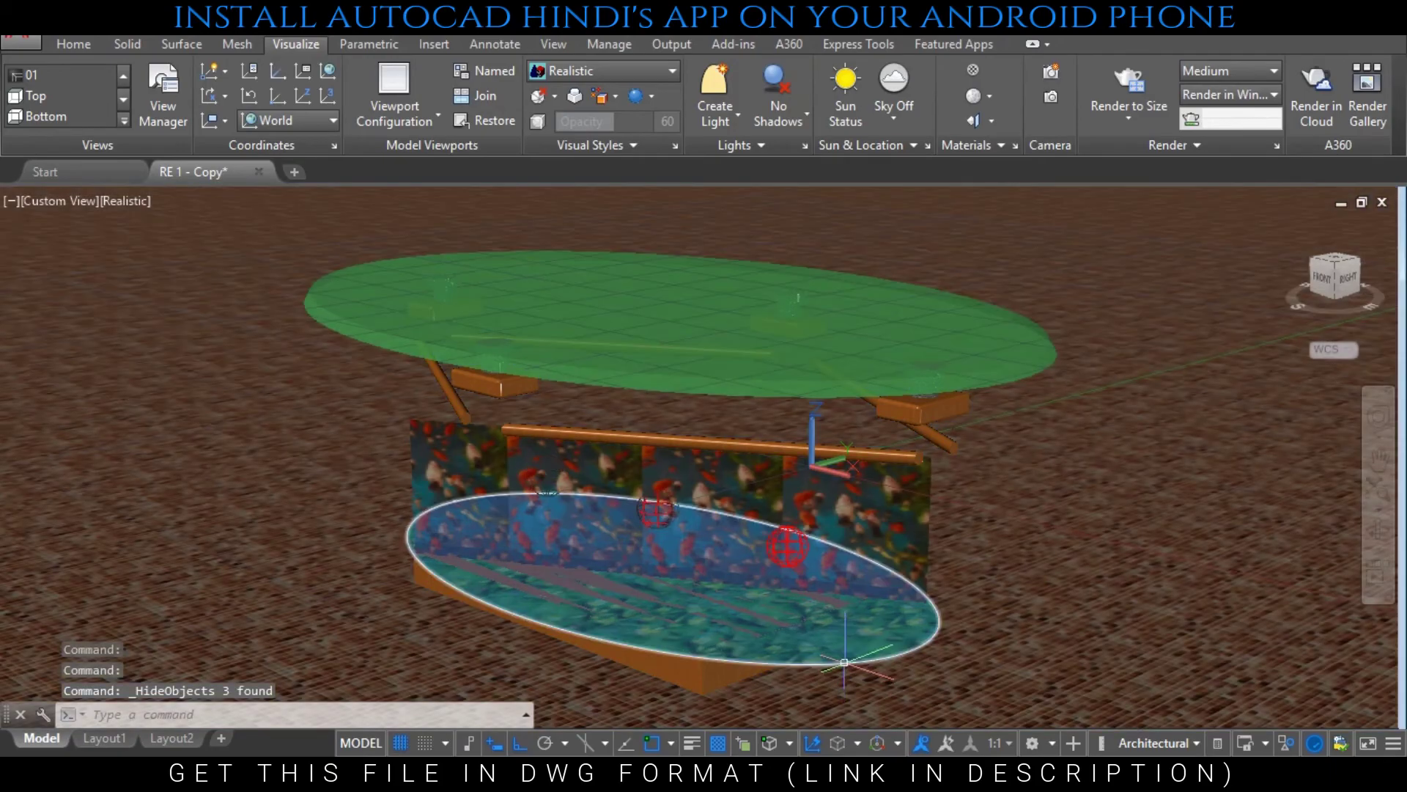
Move the plant-bed ellipse slightly upward inside the tank
{"action": "left_click", "coordinate": [844, 662]}
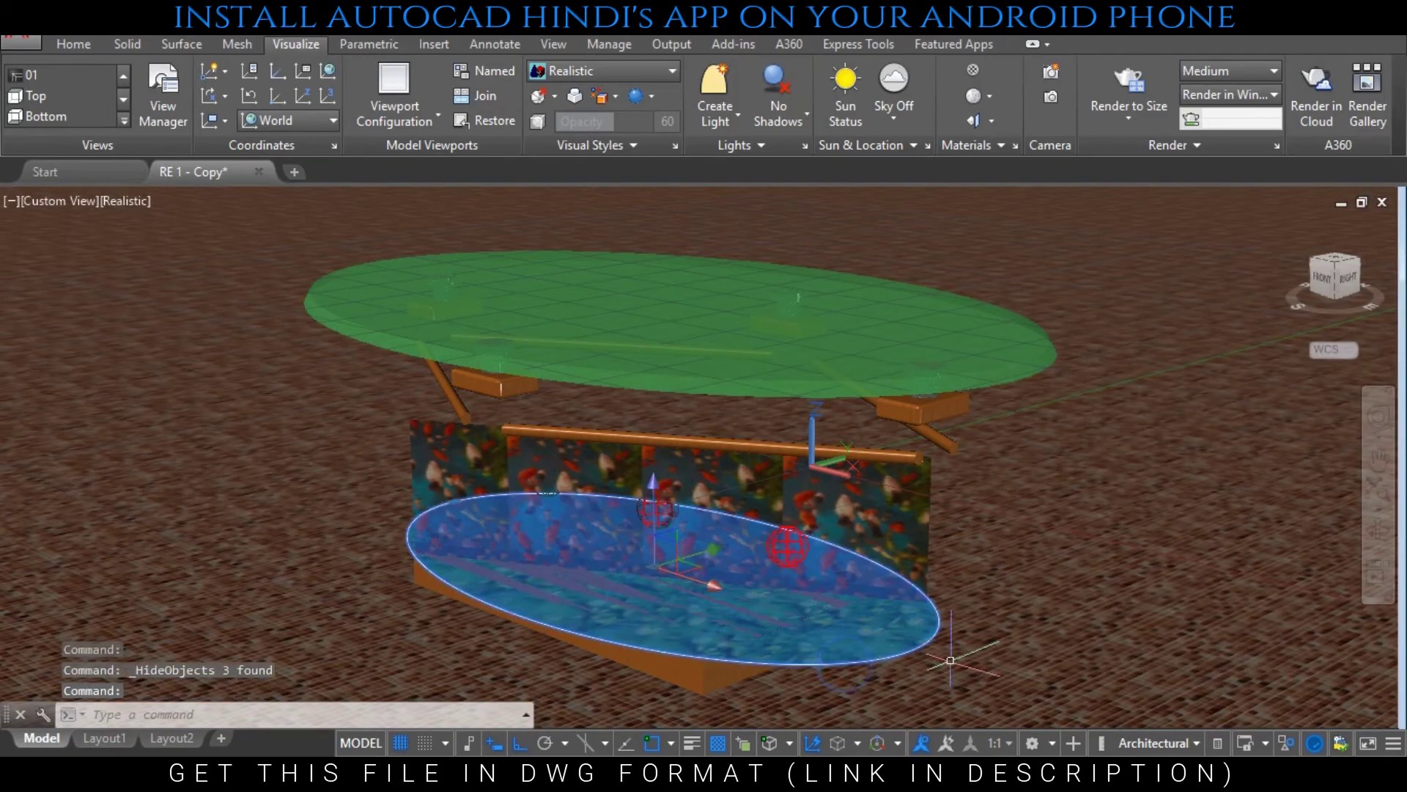
{"action": "type", "text": "m"}
{"action": "key", "text": "Return"}
{"action": "left_click", "coordinate": [1099, 668]}
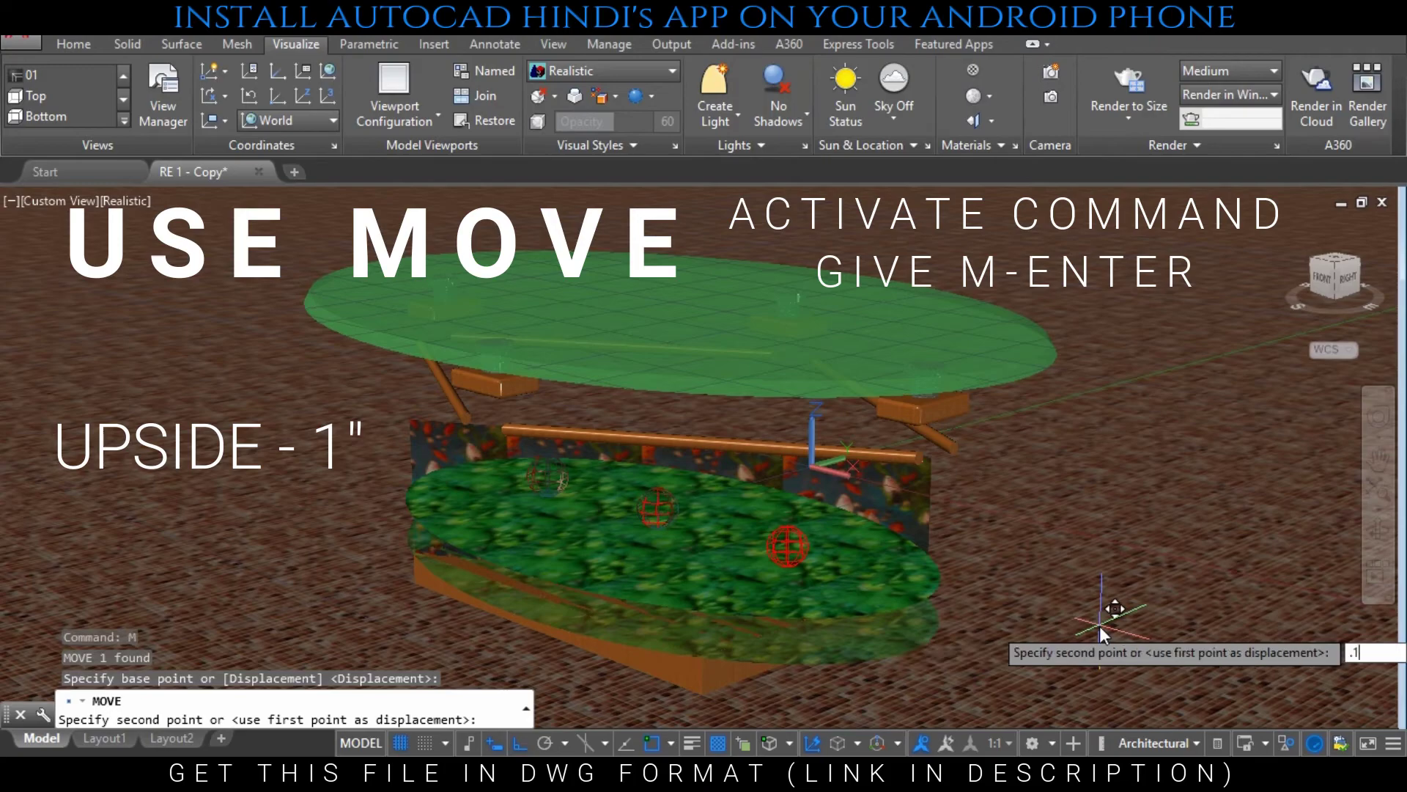
{"action": "type", "text": "1"}
{"action": "key", "text": "Return"}
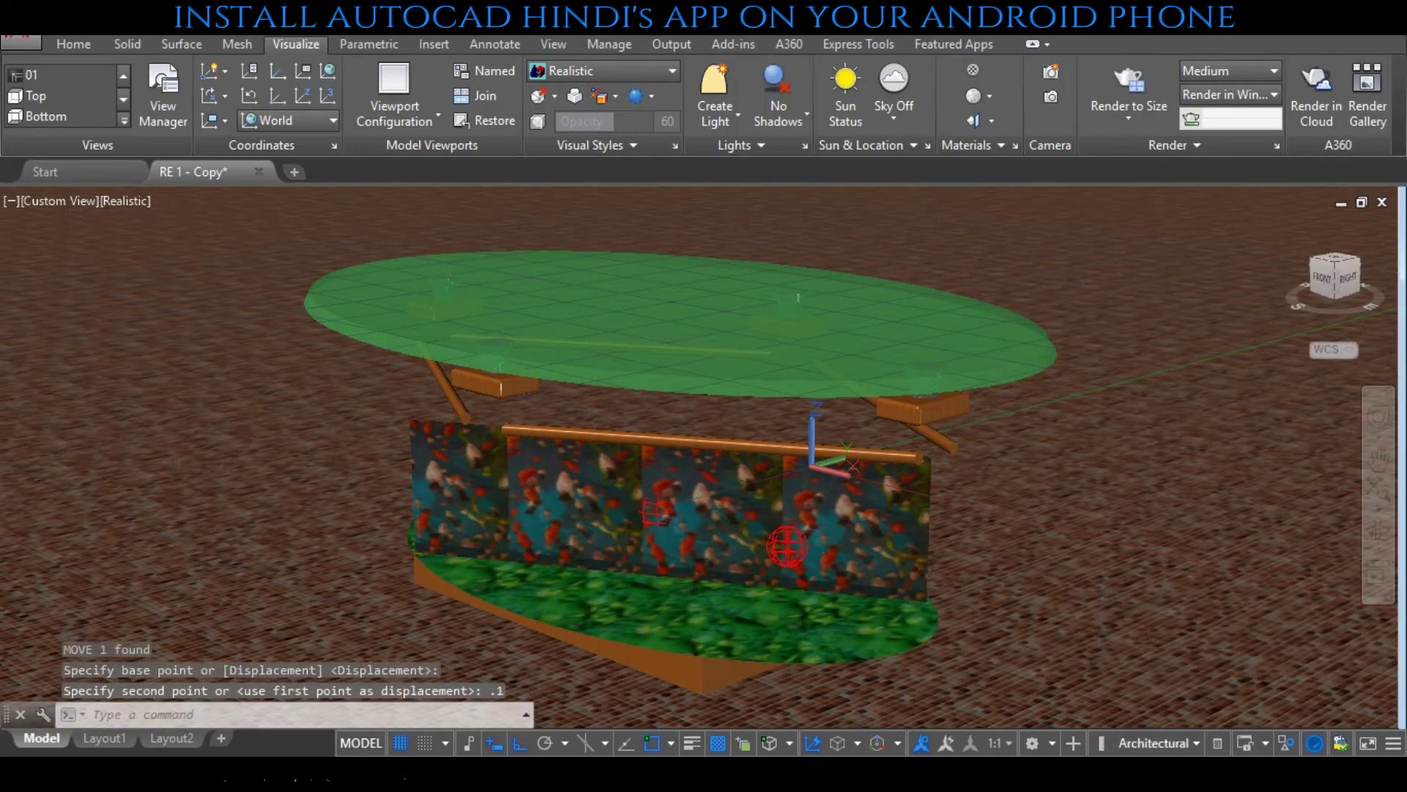
{"action": "key", "text": "Escape"}
{"action": "key", "text": "Escape"}
End object isolation so all hidden parts reappear
{"action": "right_click", "coordinate": [1103, 635]}
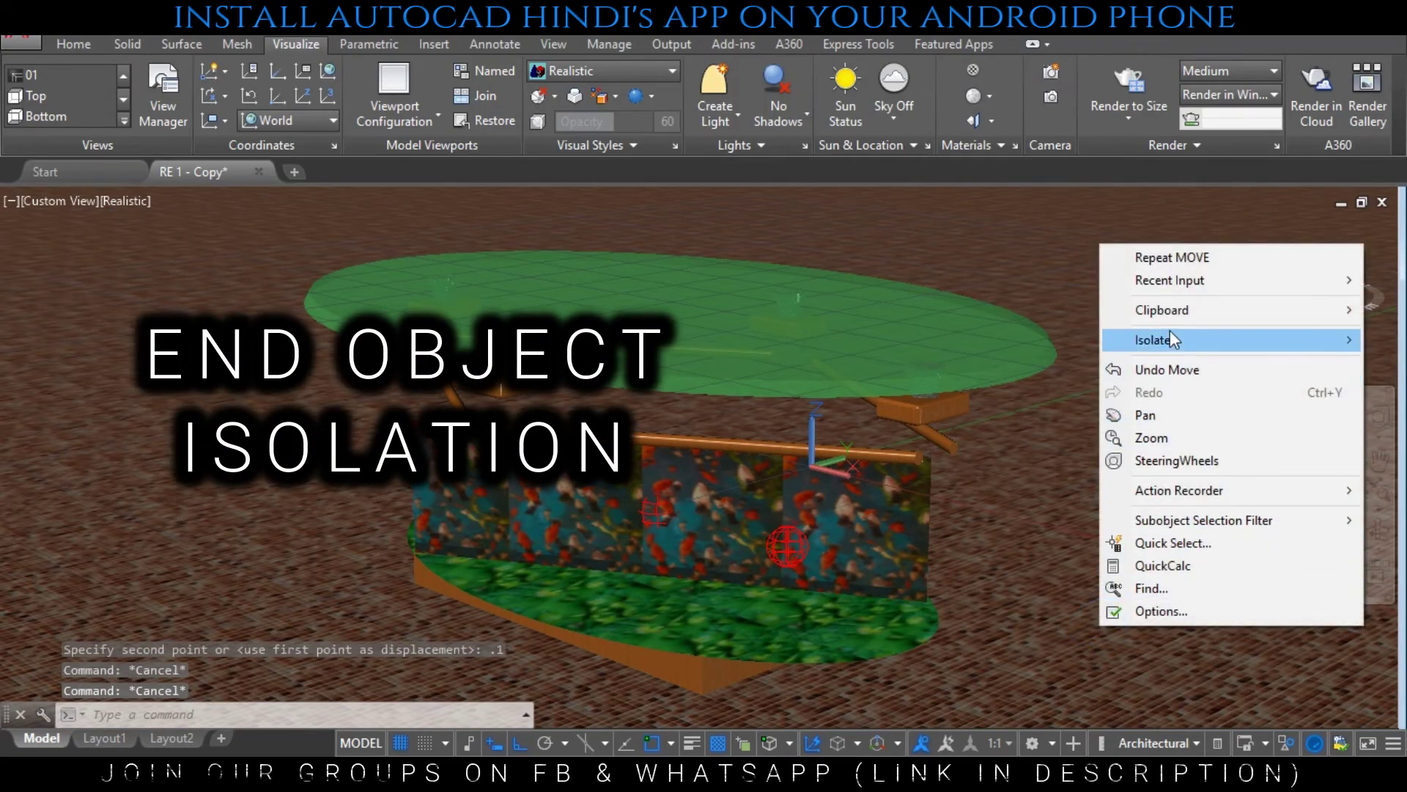
{"action": "mouse_move", "coordinate": [1155, 340]}
{"action": "left_click", "coordinate": [1036, 386]}
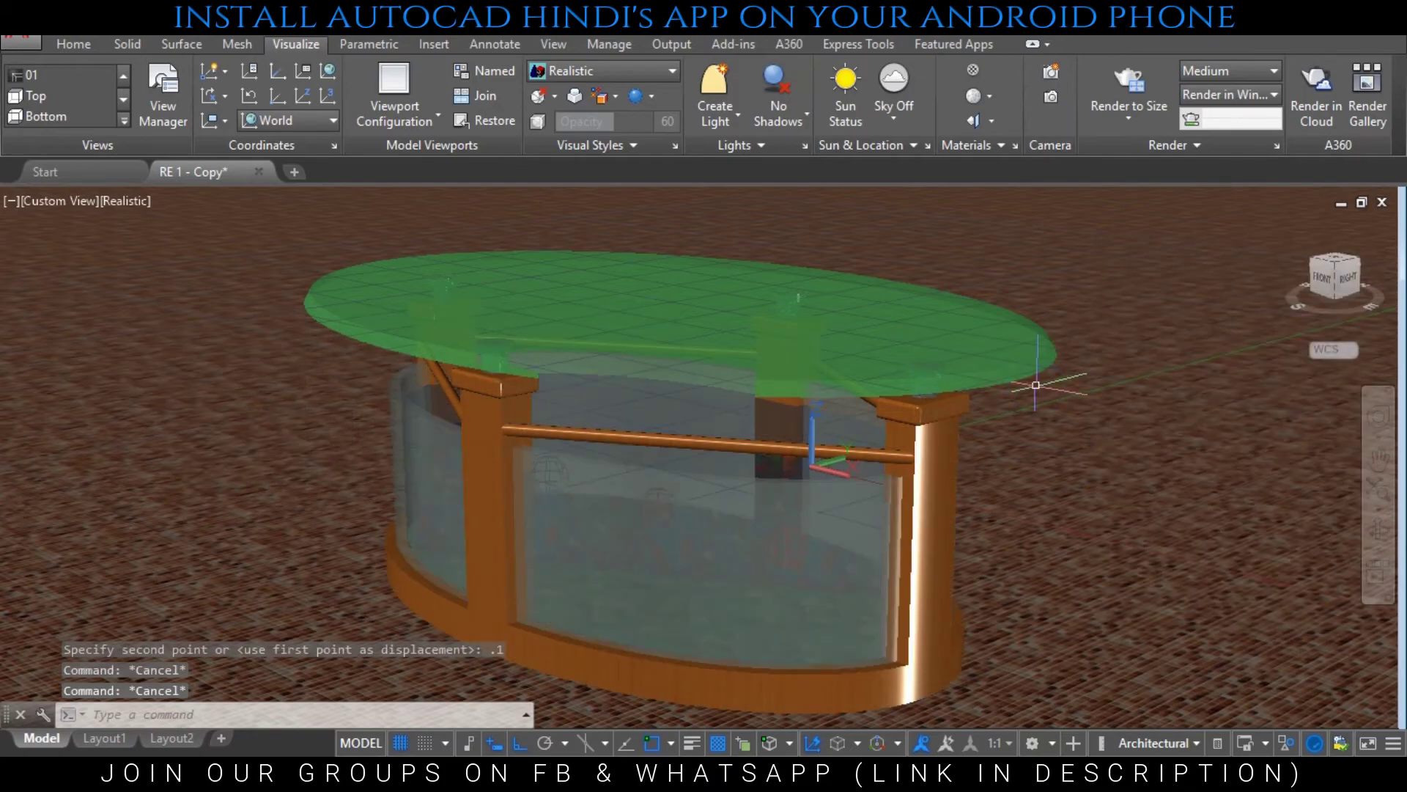
{"action": "key", "text": "Escape"}
{"action": "key", "text": "Escape"}
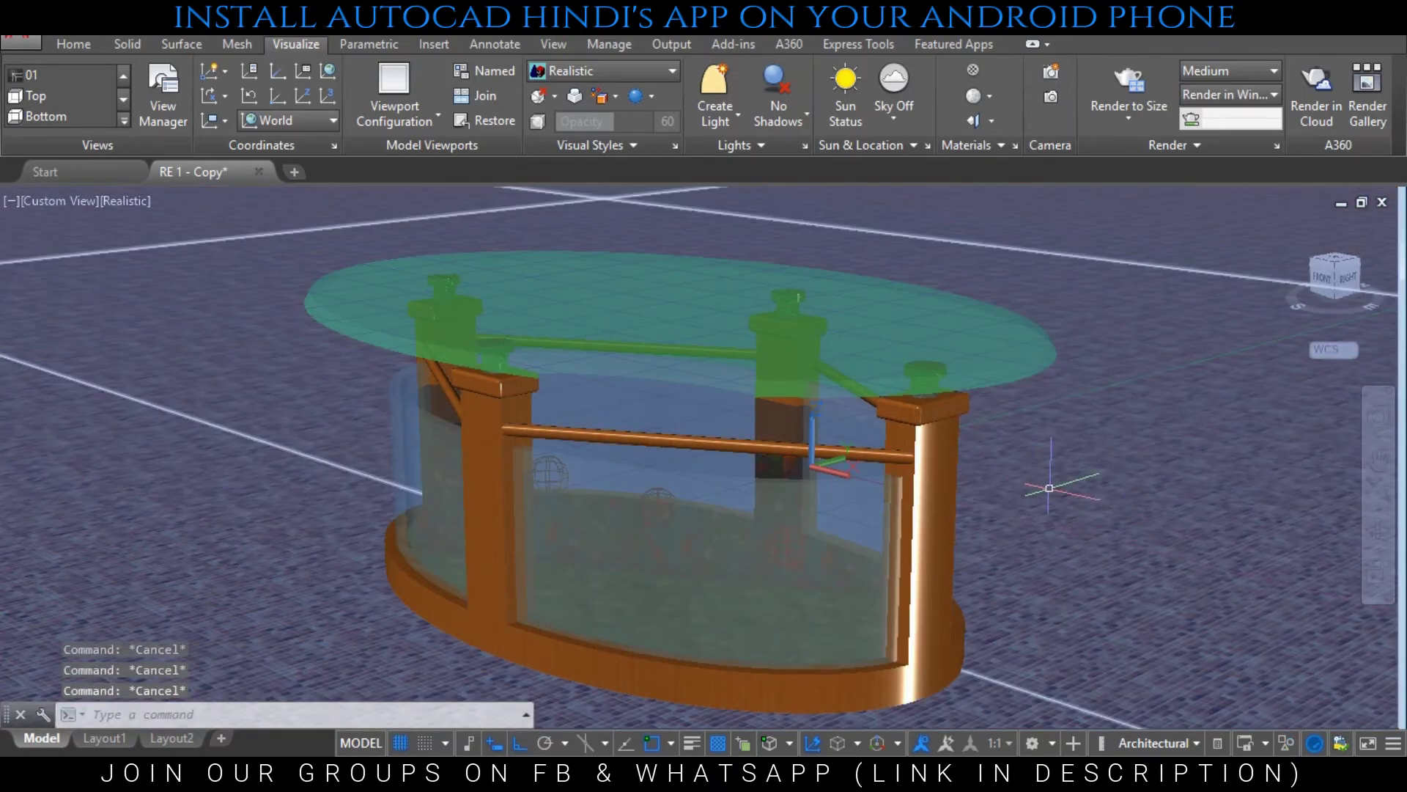
Turn the render environment on with Cool Light image-based lighting
{"action": "left_click", "coordinate": [1207, 73]}
{"action": "left_click", "coordinate": [1205, 107]}
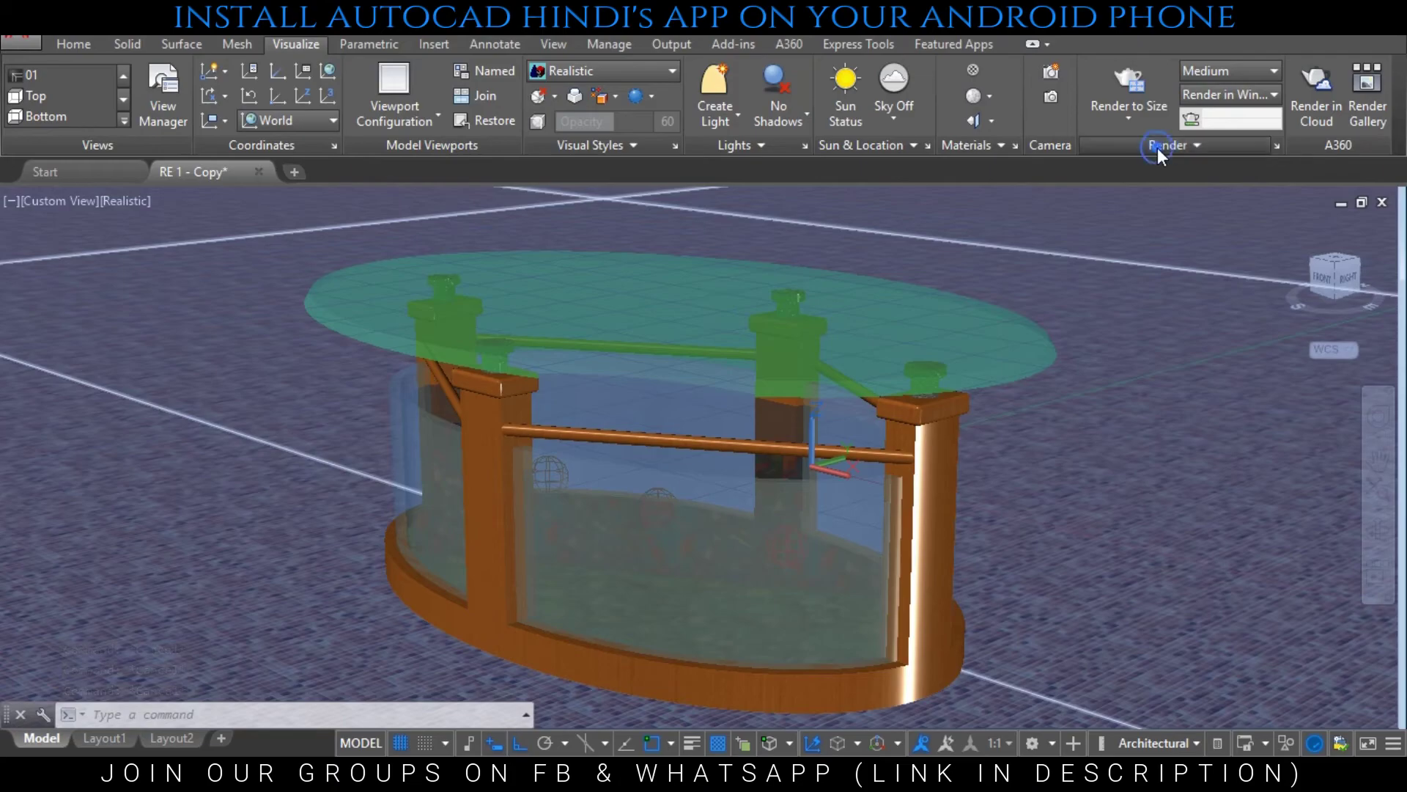
{"action": "left_click", "coordinate": [1159, 147]}
{"action": "left_click", "coordinate": [1159, 170]}
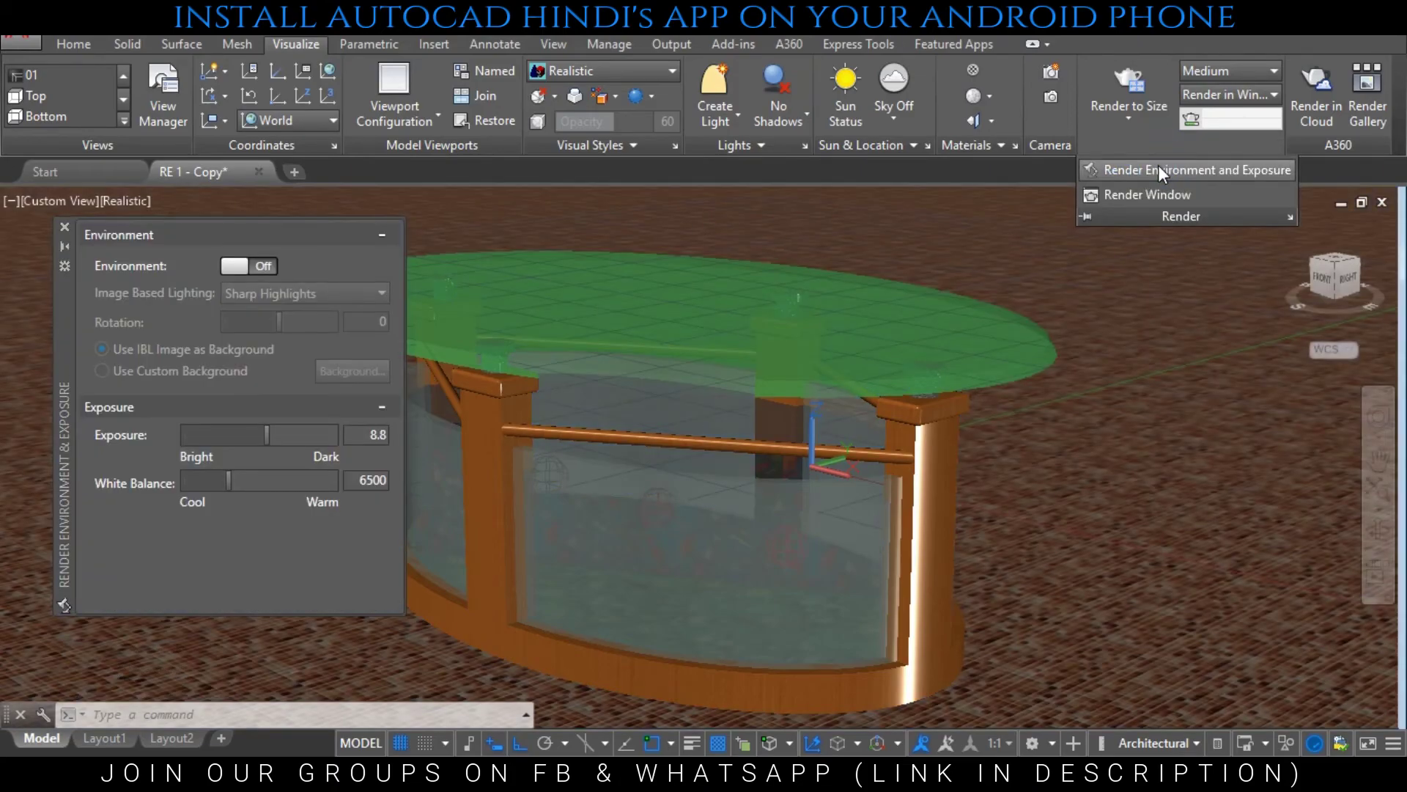
{"action": "left_click", "coordinate": [268, 265]}
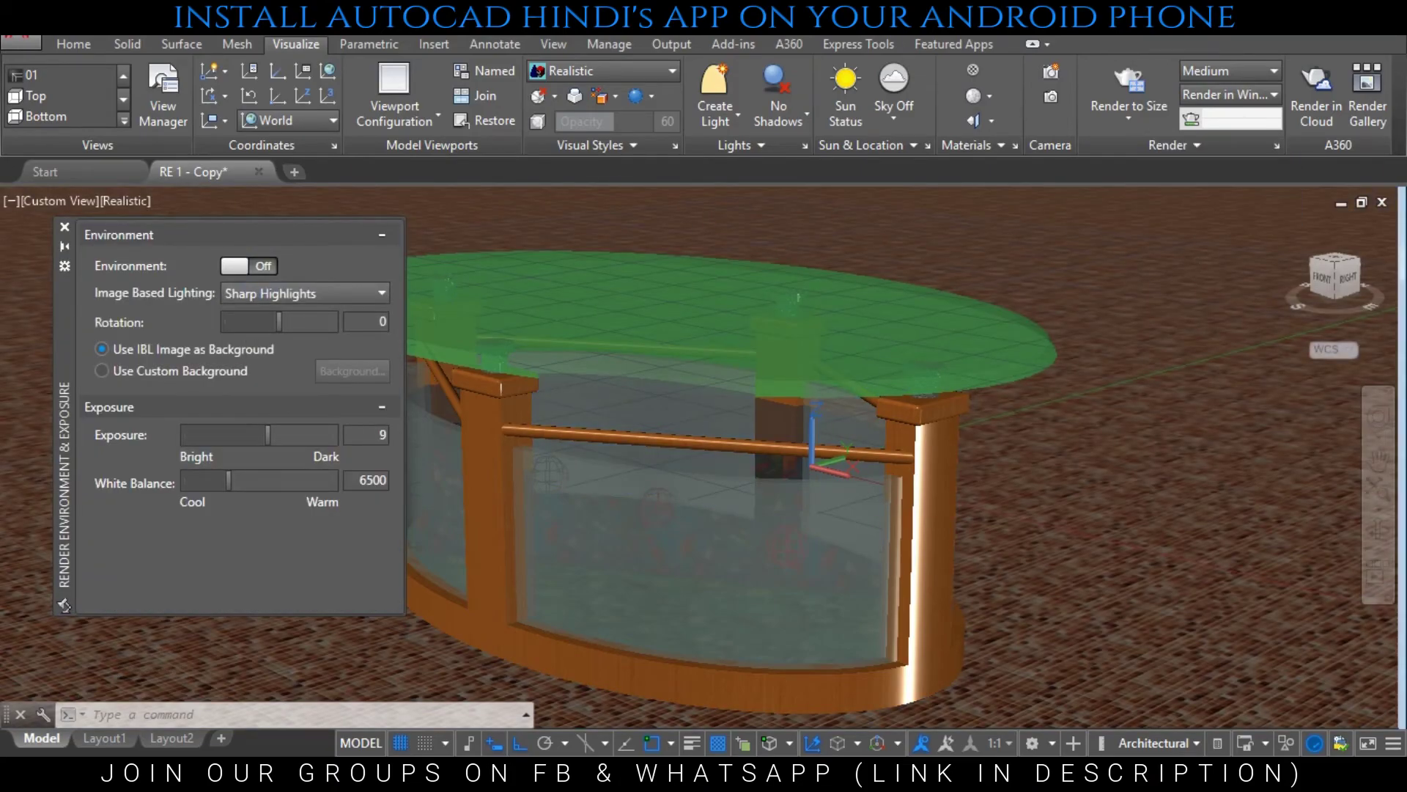
{"action": "left_click", "coordinate": [305, 291]}
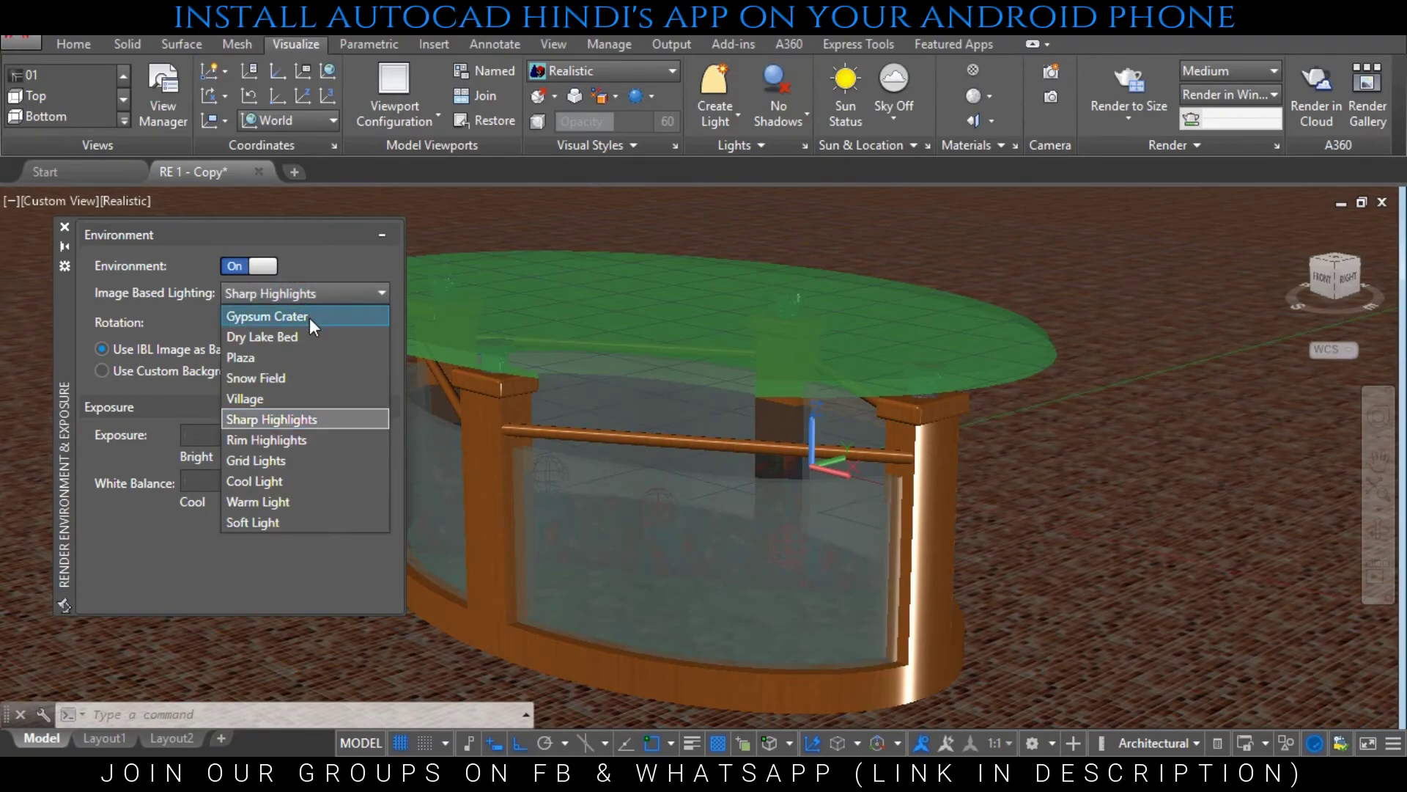
{"action": "left_click", "coordinate": [315, 481]}
Give the render a custom solid-colour background in a lighter shade
{"action": "left_click", "coordinate": [182, 371]}
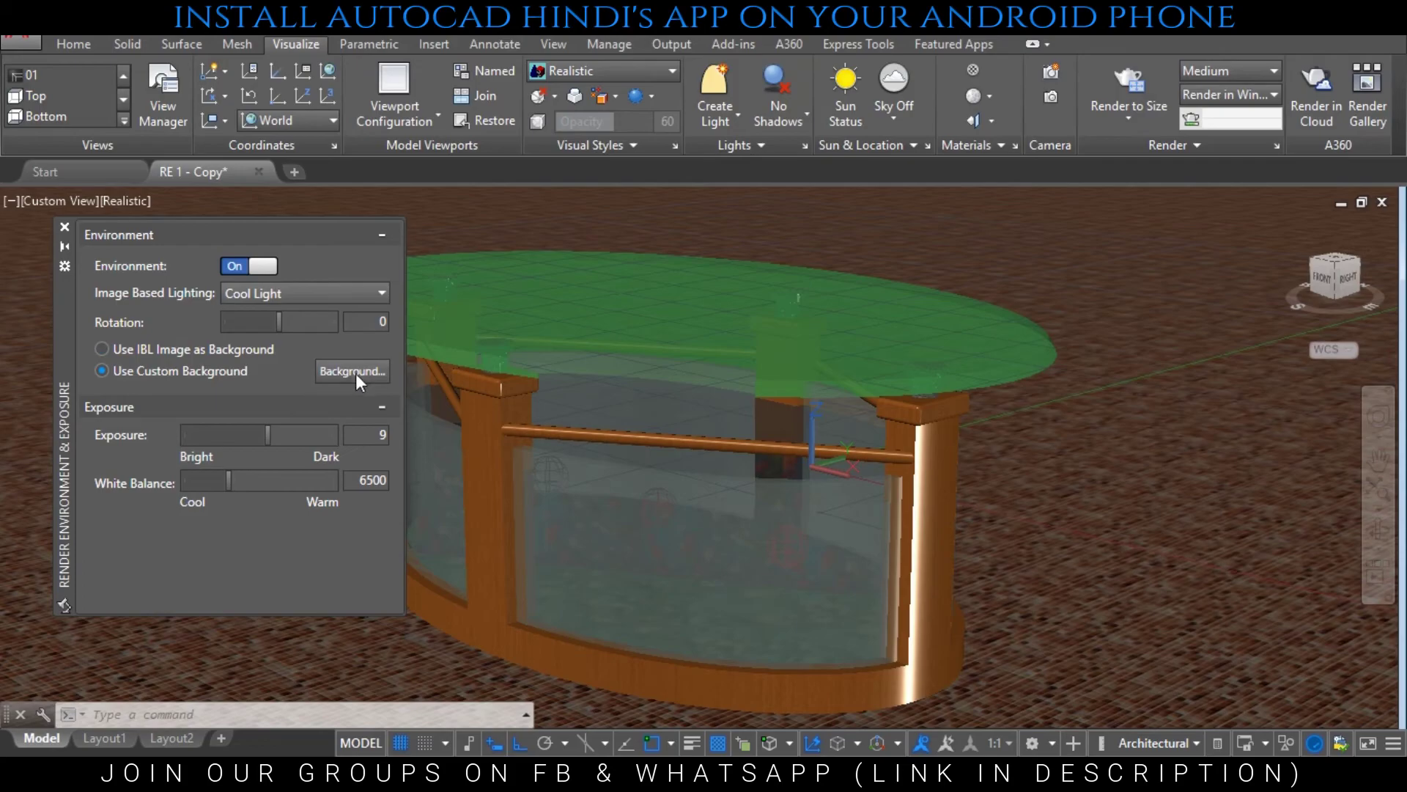
{"action": "left_click", "coordinate": [381, 377]}
{"action": "left_click", "coordinate": [731, 233]}
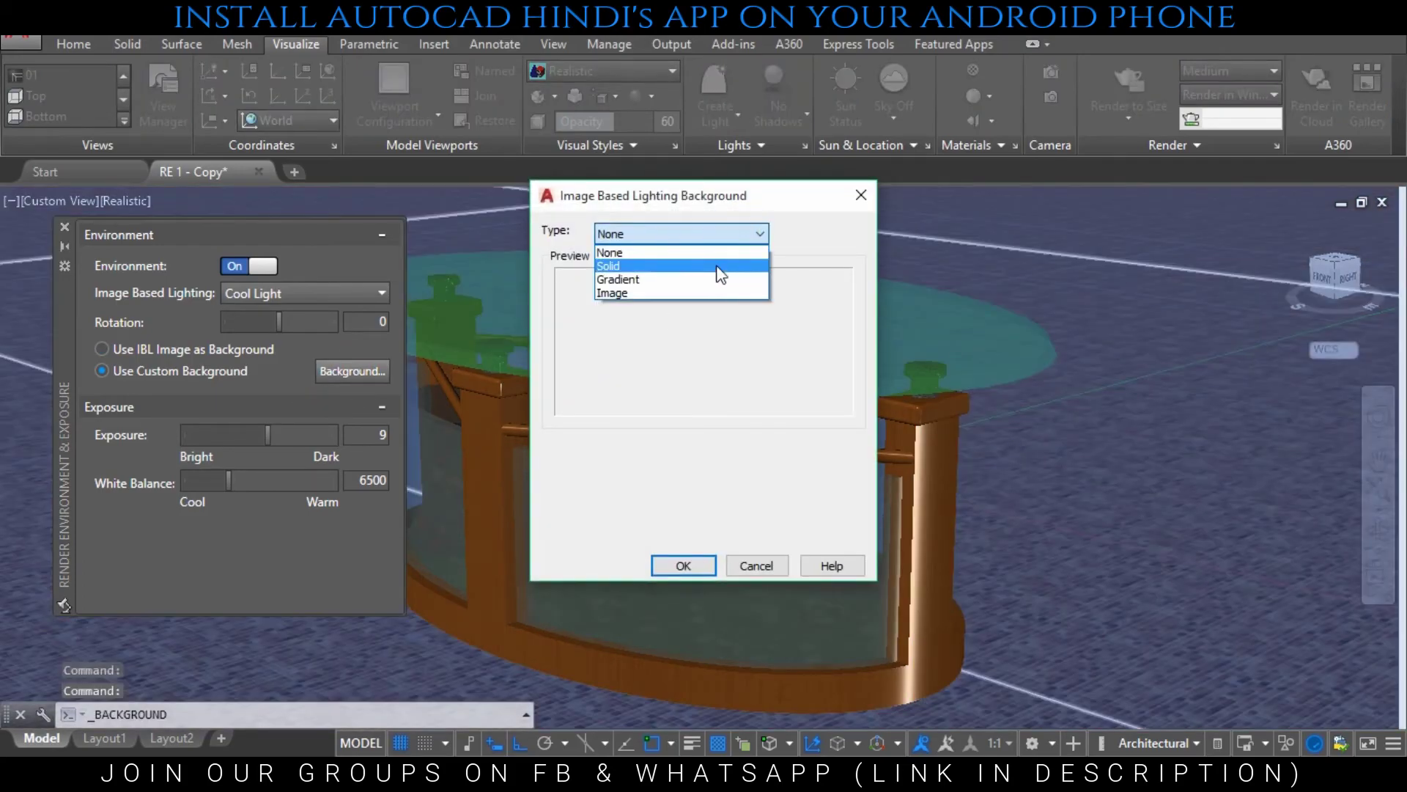
{"action": "left_click", "coordinate": [721, 275]}
{"action": "left_click", "coordinate": [683, 506]}
{"action": "left_click_drag", "start_coordinate": [1165, 286], "coordinate": [1167, 233]}
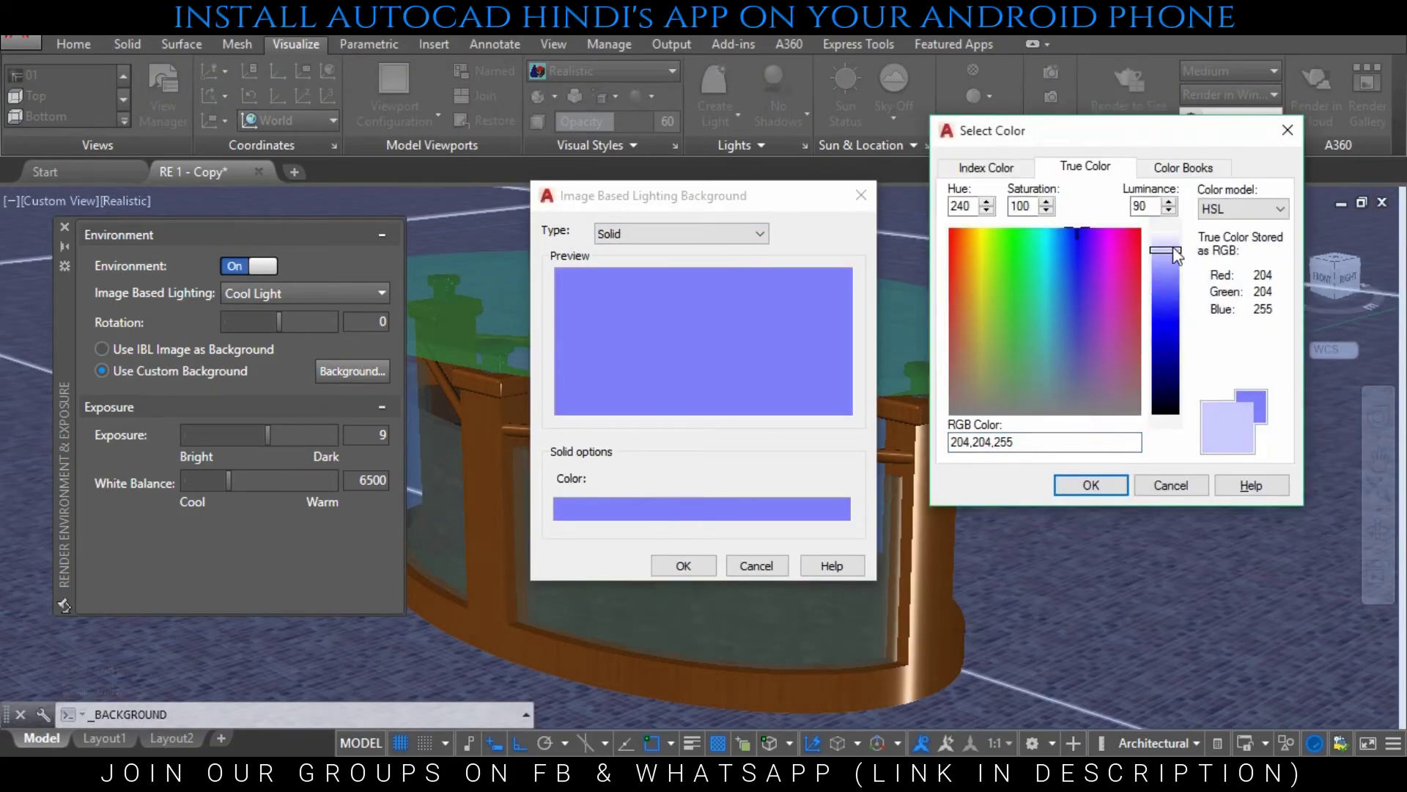
{"action": "left_click", "coordinate": [1121, 480]}
{"action": "left_click", "coordinate": [683, 565]}
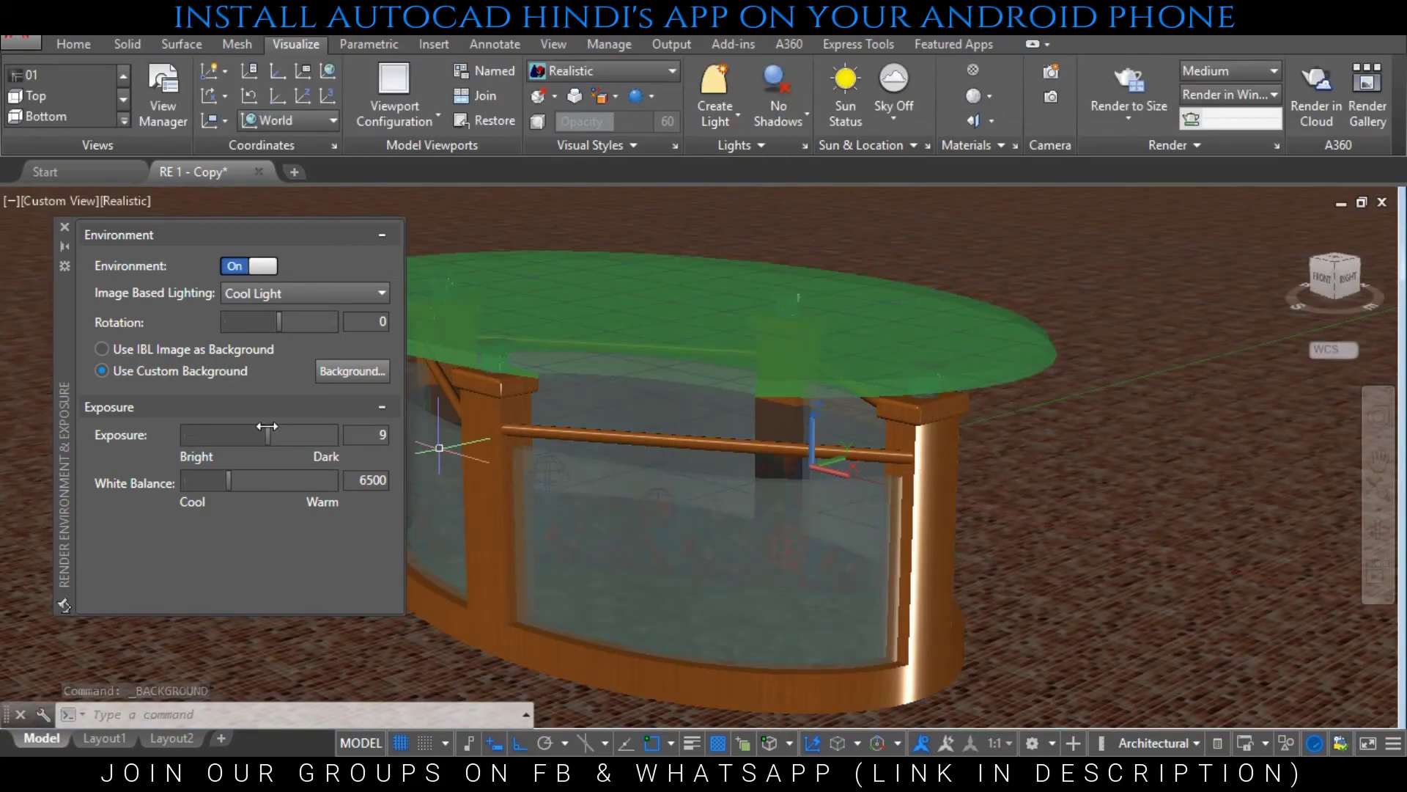
Set exposure to 8.5 and white balance to 9266, then close the settings
{"action": "left_click_drag", "start_coordinate": [267, 431], "coordinate": [264, 433]}
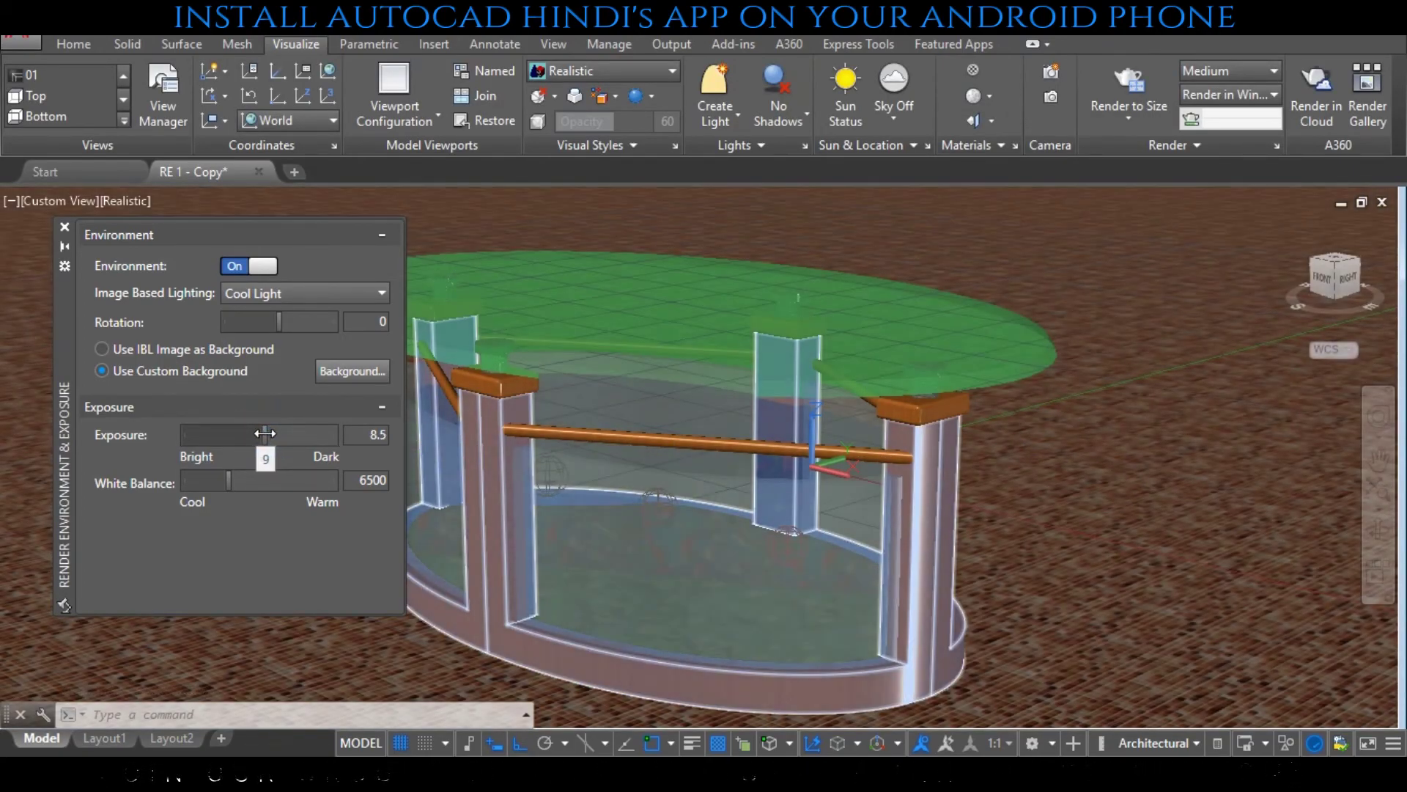
{"action": "left_click_drag", "start_coordinate": [226, 480], "coordinate": [249, 480]}
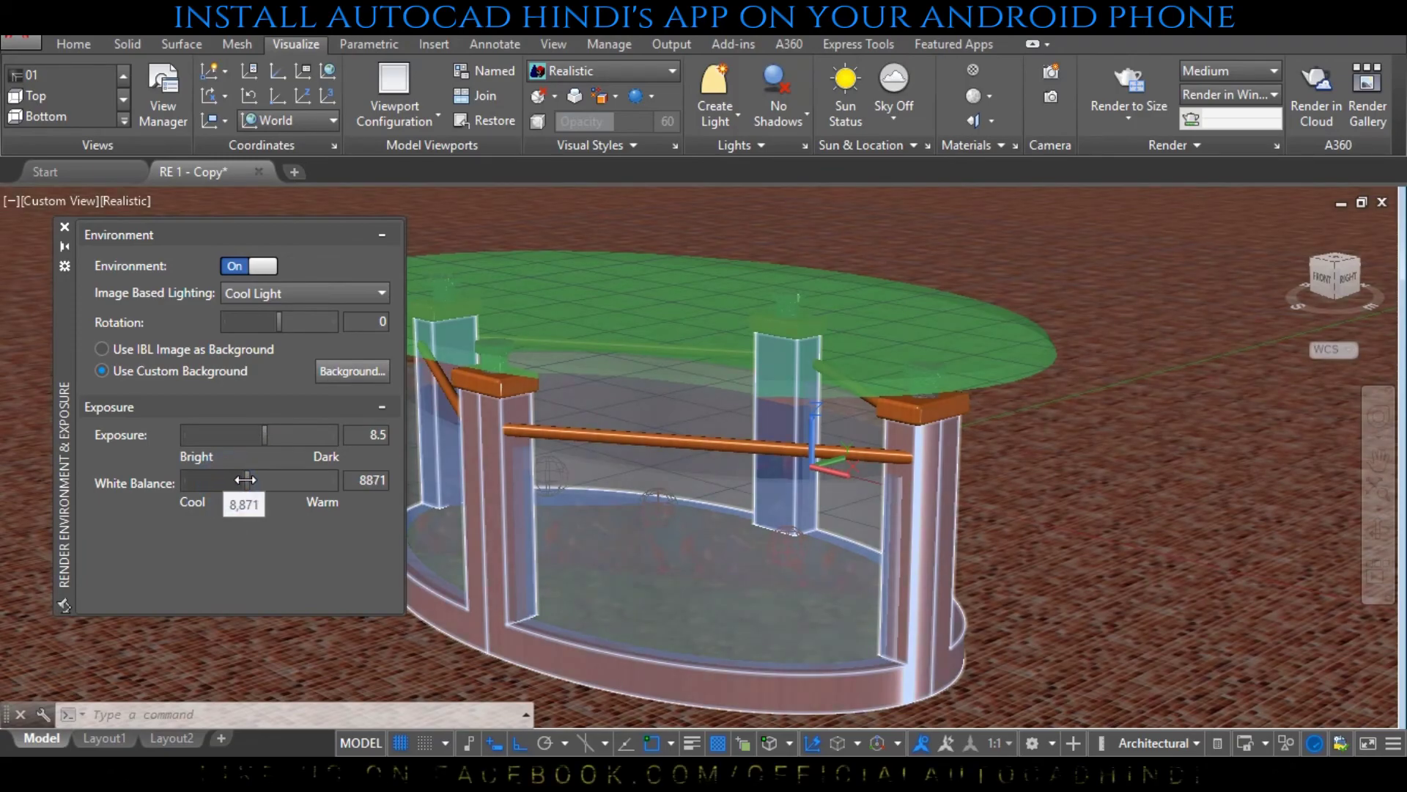
{"action": "left_click", "coordinate": [64, 229]}
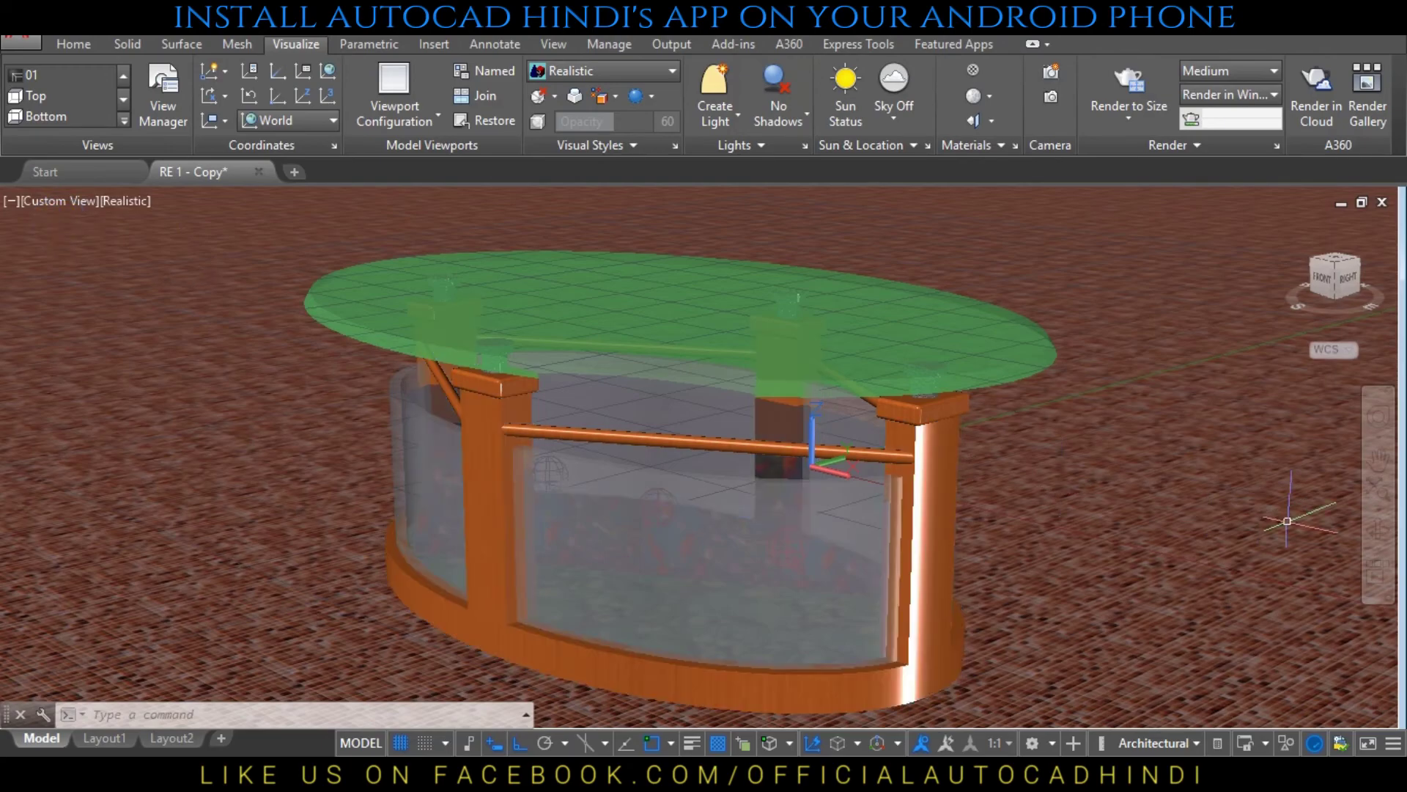
{"action": "key", "text": "Escape"}
{"action": "key", "text": "Escape"}
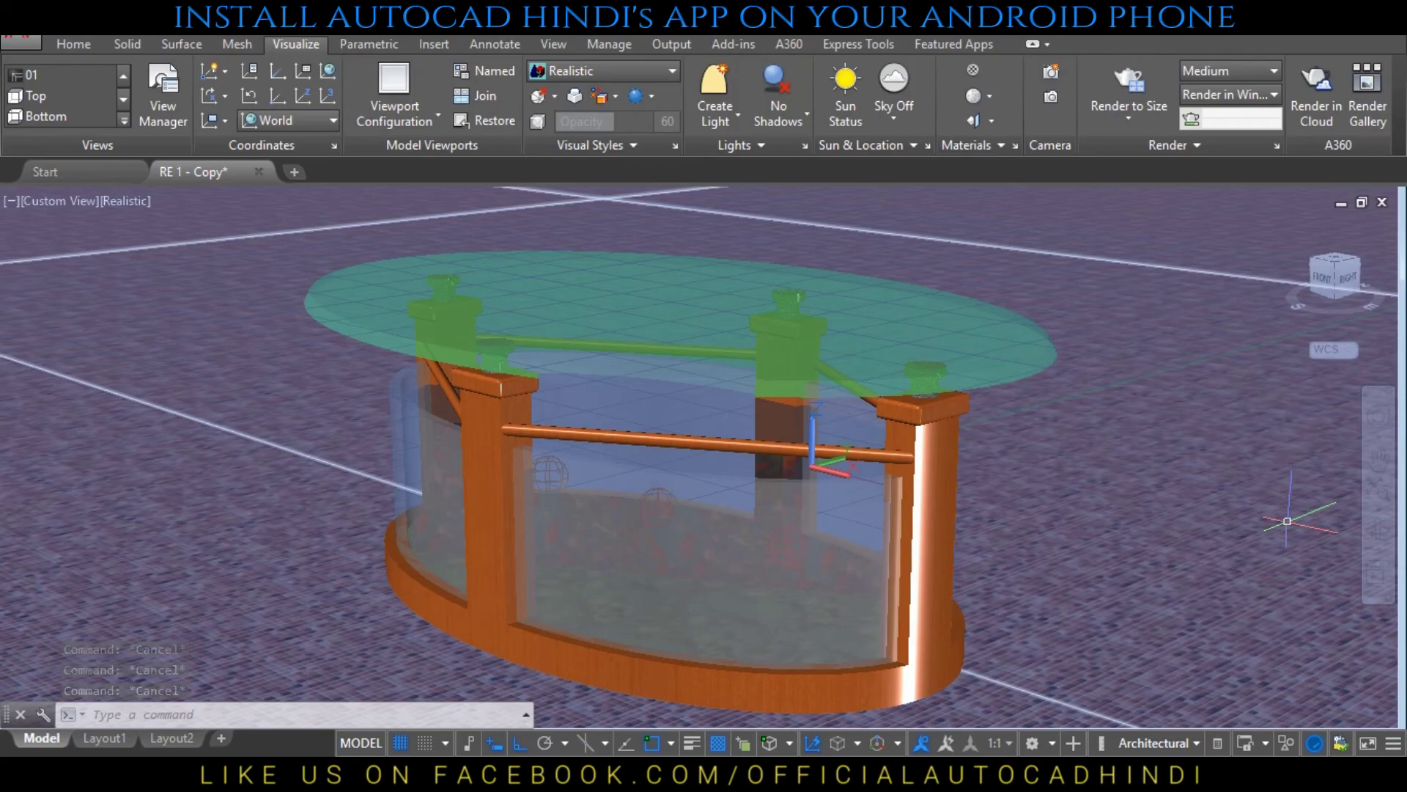
Render the aquarium table at the current output size in a maximized Render window
{"action": "left_click", "coordinate": [1193, 99]}
{"action": "left_click", "coordinate": [1137, 124]}
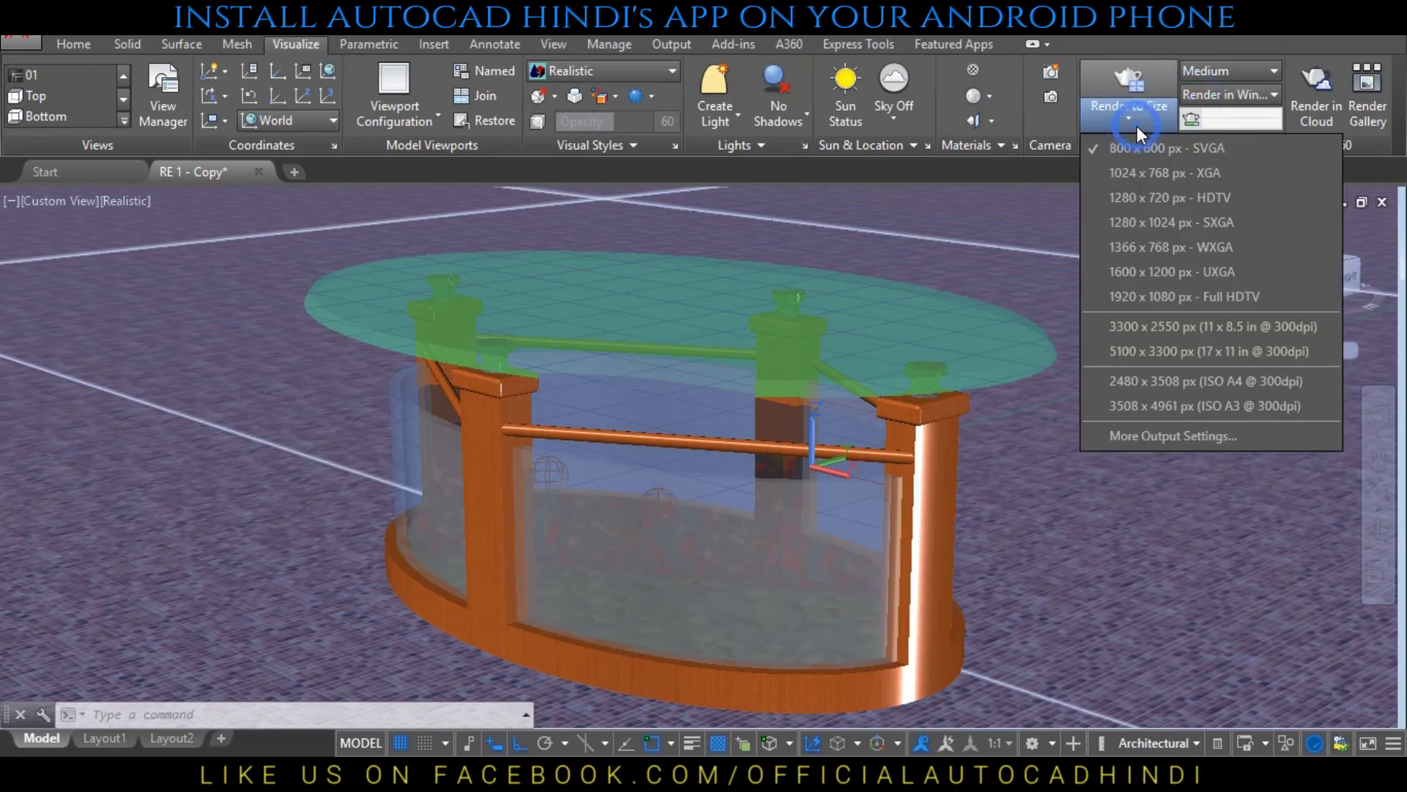
{"action": "left_click", "coordinate": [1180, 197]}
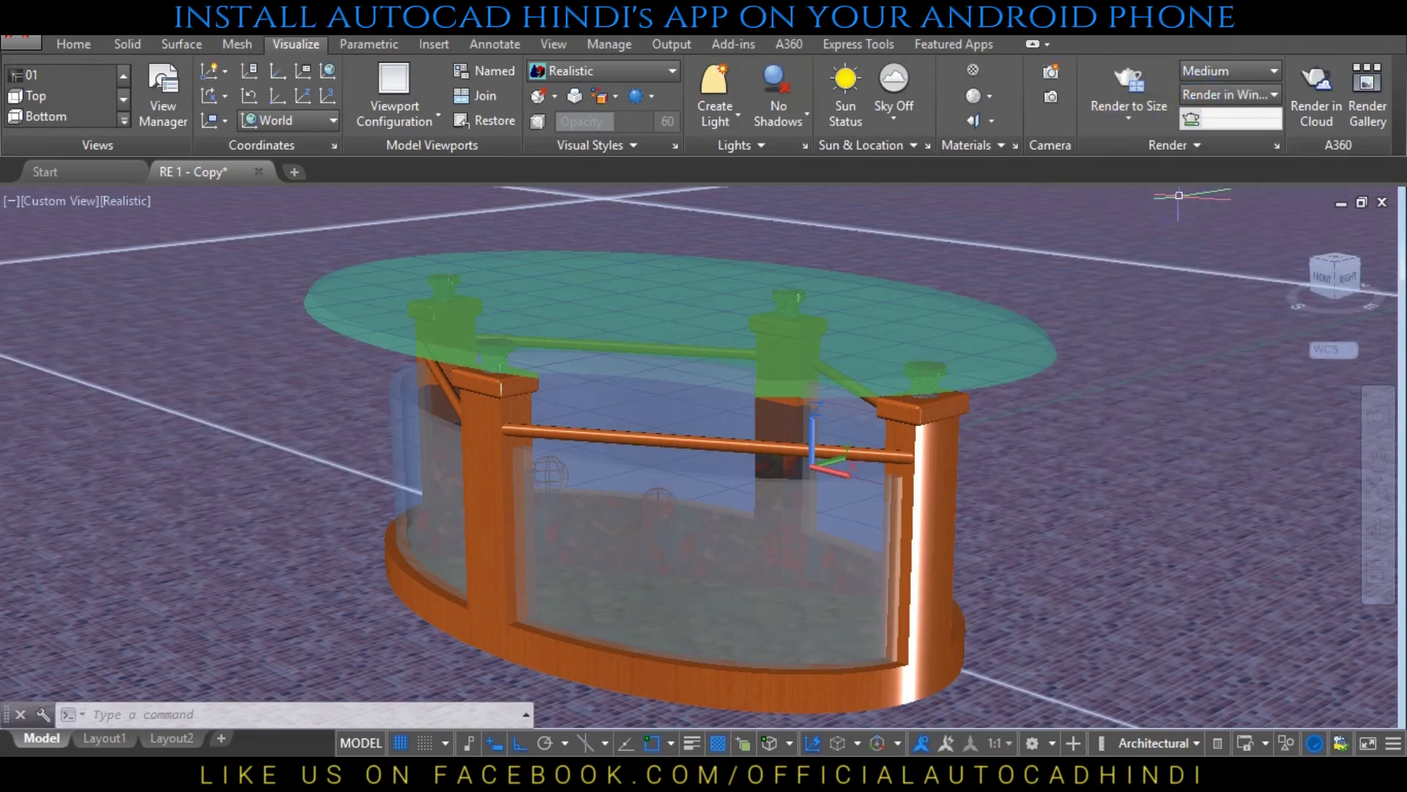
{"action": "left_click", "coordinate": [1135, 79]}
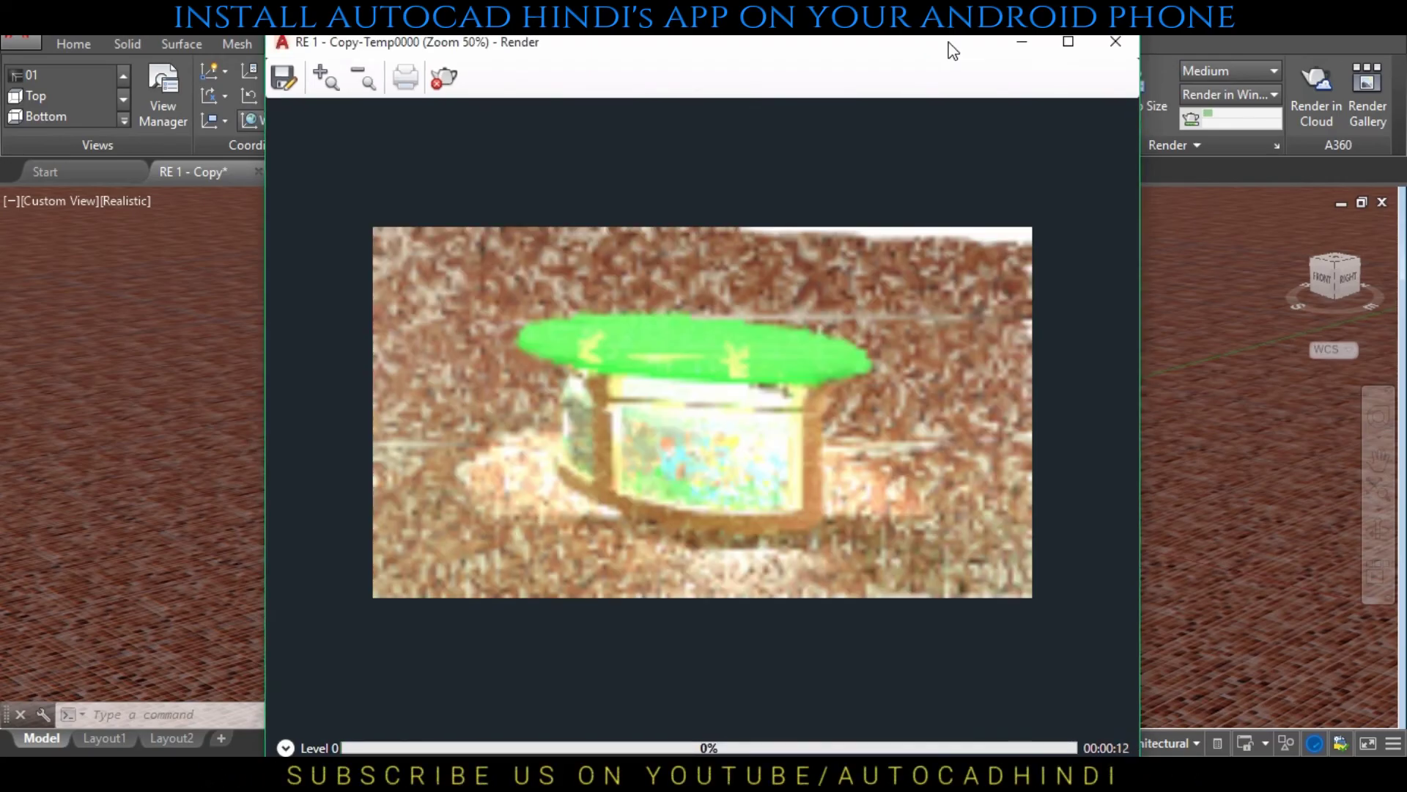
{"action": "left_click", "coordinate": [1059, 45]}
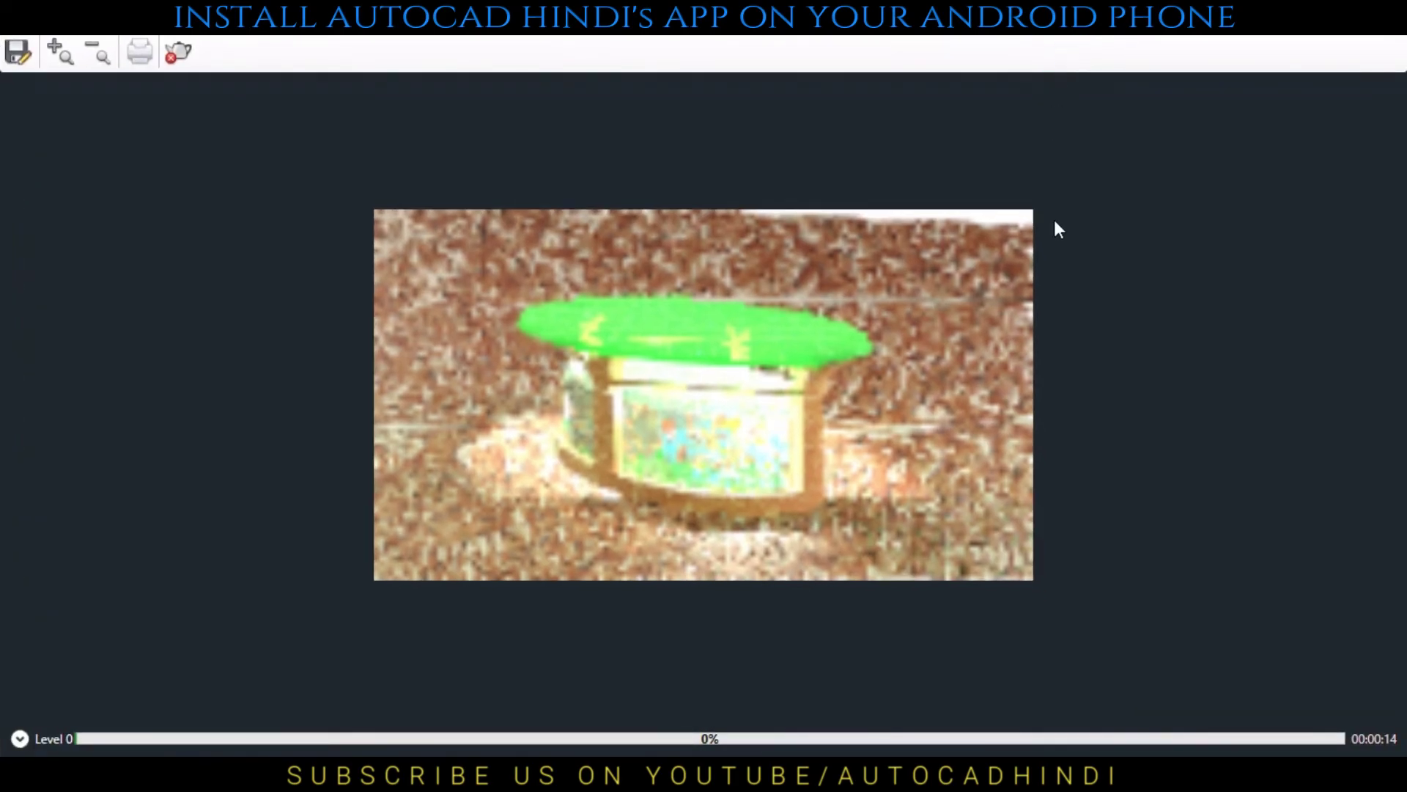